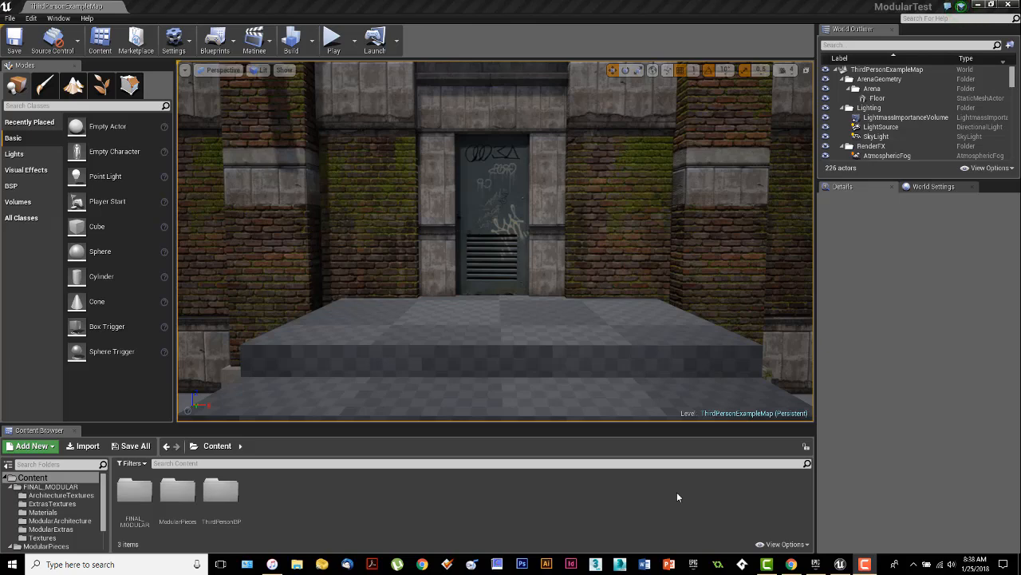
Step: Start a play session of the level and examine the large building's brick walls and broken windows up close
mouse_move(576, 350)
right_mouse_down()
mouse_move(575, 267)
mouse_move(589, 294)
mouse_move(627, 308)
mouse_move(653, 306)
mouse_move(656, 290)
mouse_move(403, 229)
mouse_move(393, 185)
mouse_move(415, 211)
mouse_move(207, 216)
mouse_move(206, 199)
right_mouse_up()
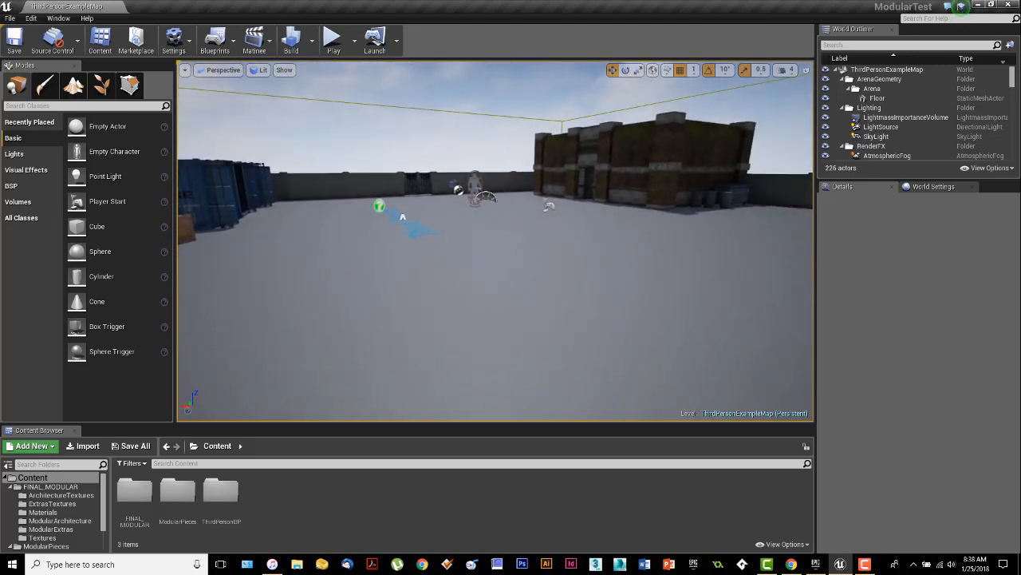
right_click_drag(206, 199, 571, 350)
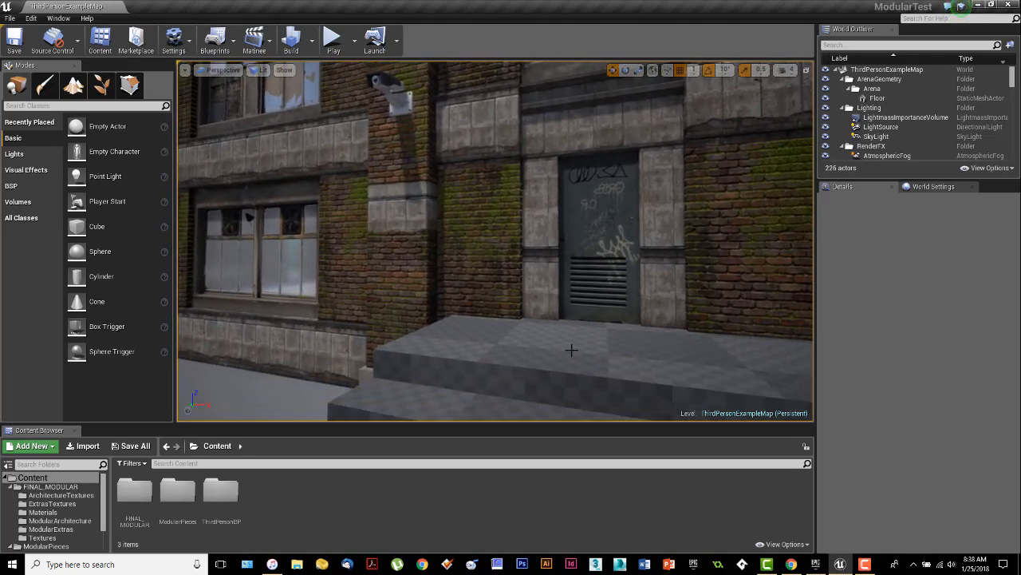
left_click(334, 41)
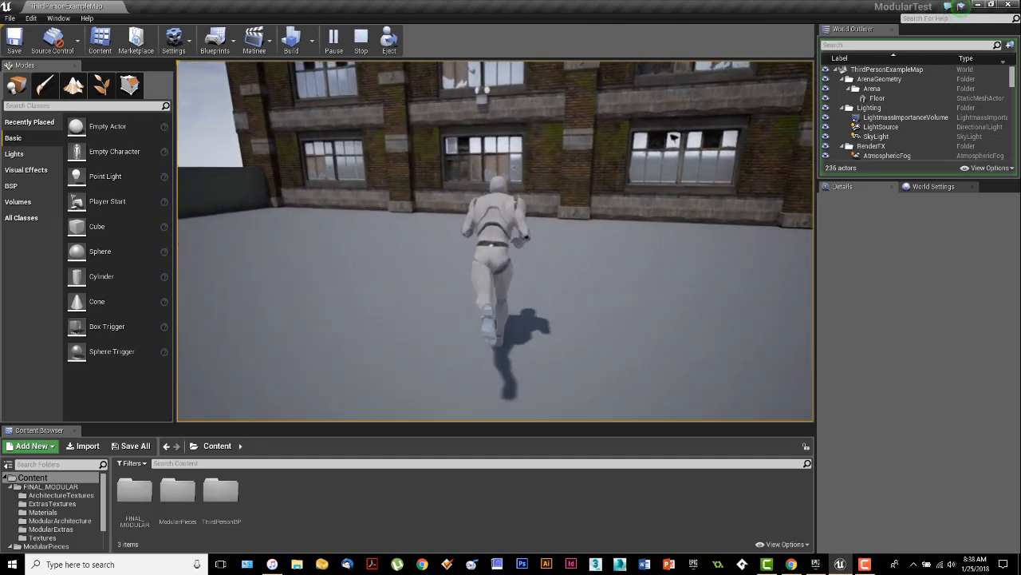
key("w")
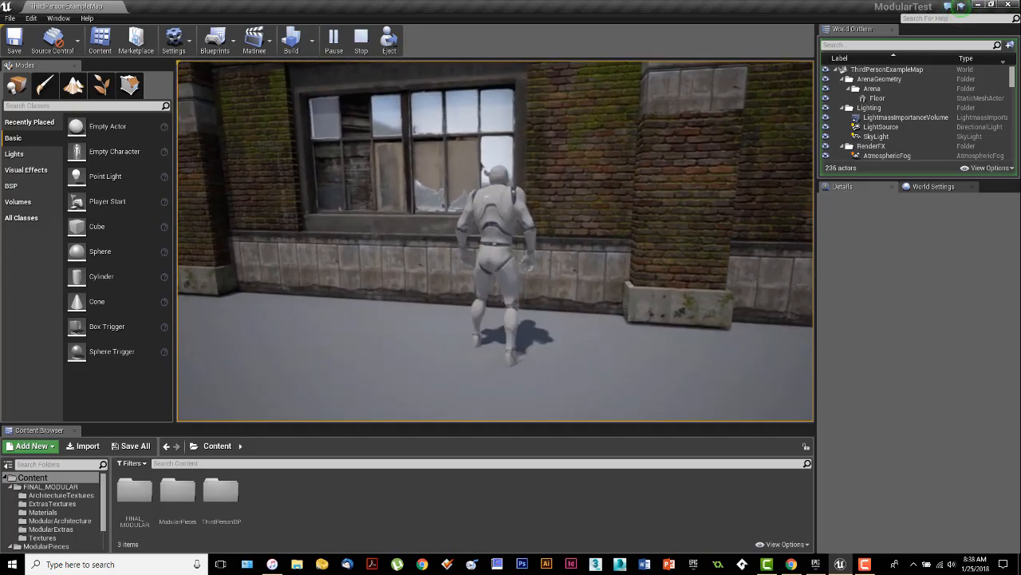
key("w")
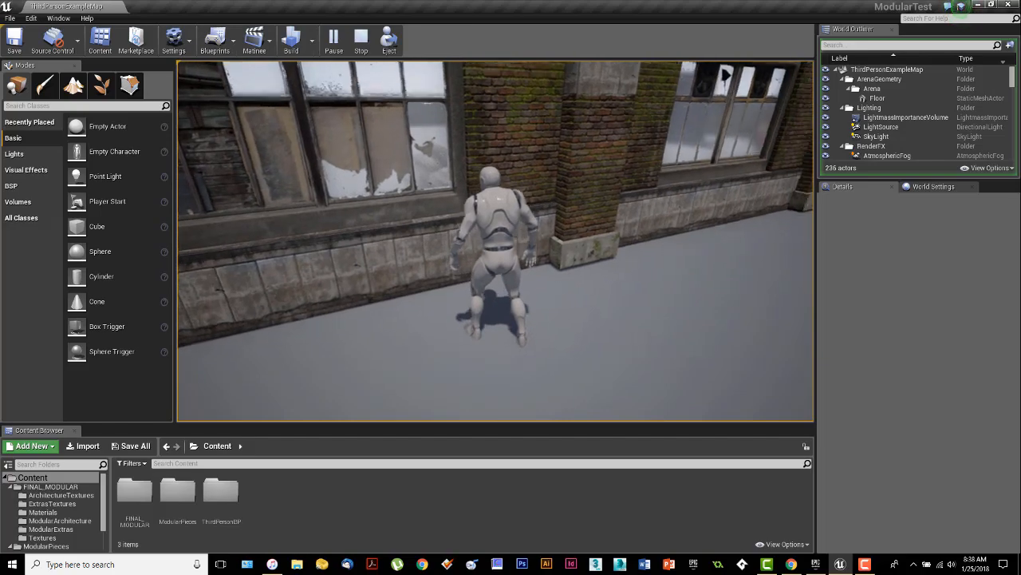
key("w")
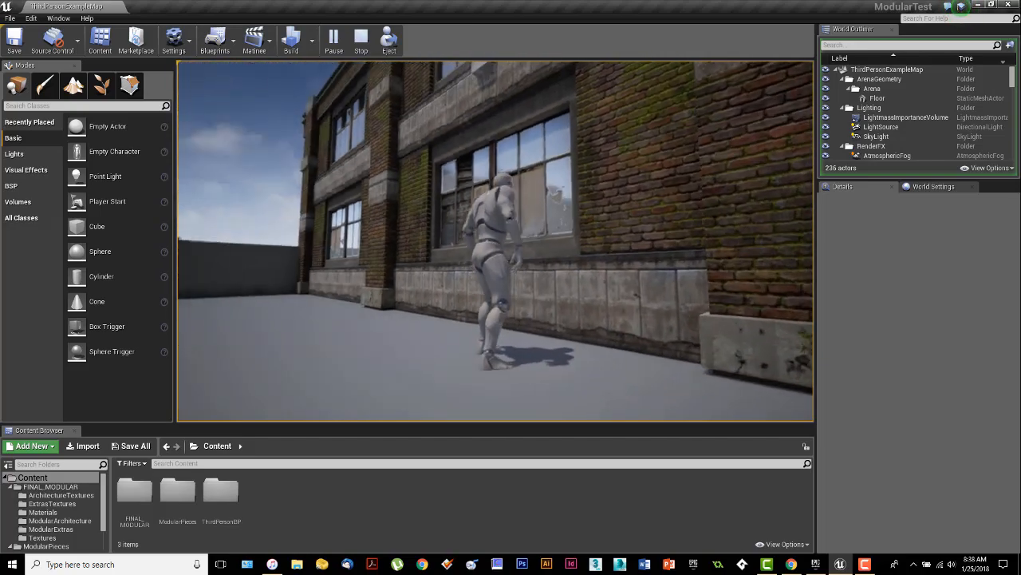
key("w")
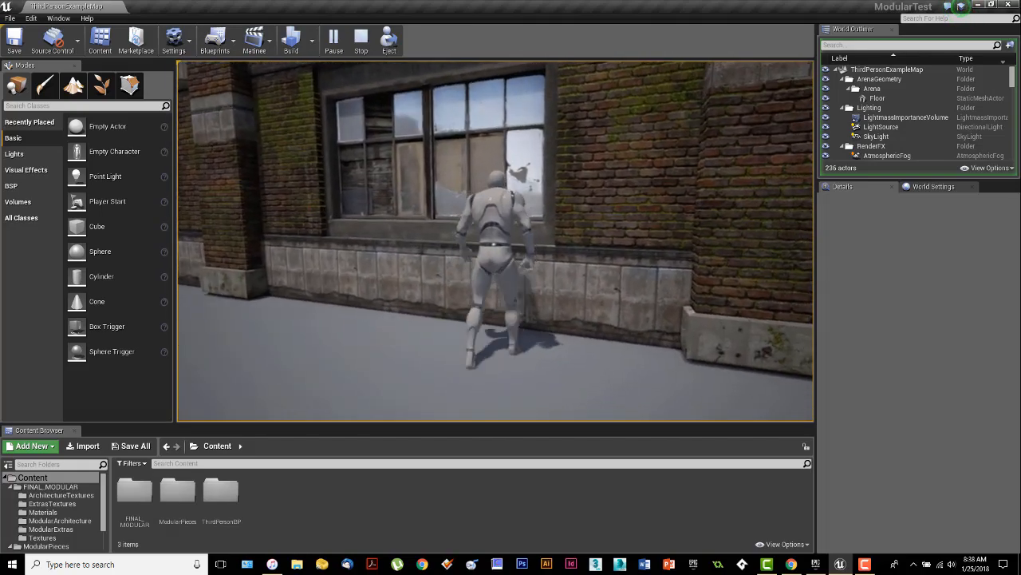
Step: Walk the character across the yard to examine the pallets, crates, shipping containers, perimeter wall and wooden gate
key("w")
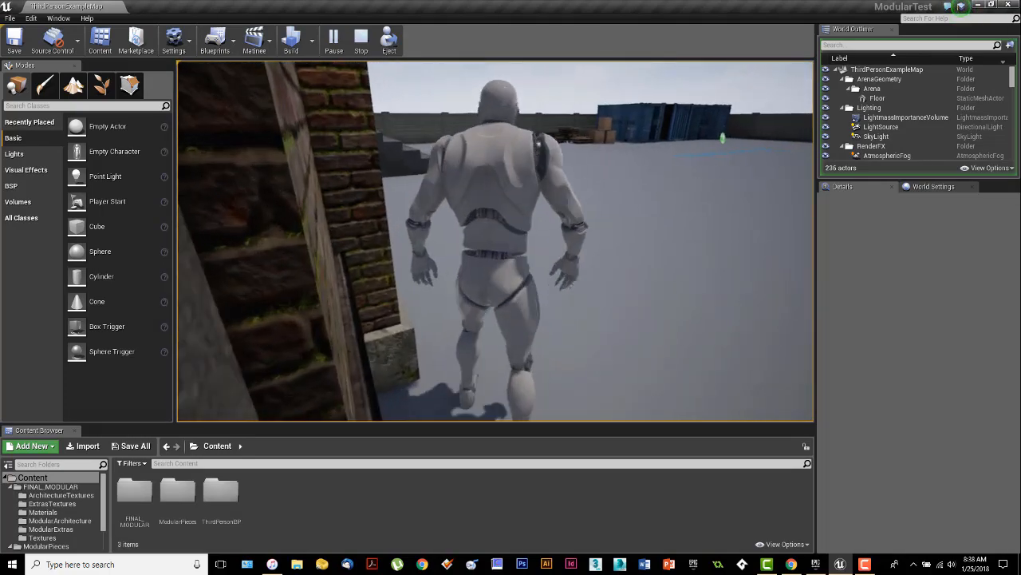
key("w")
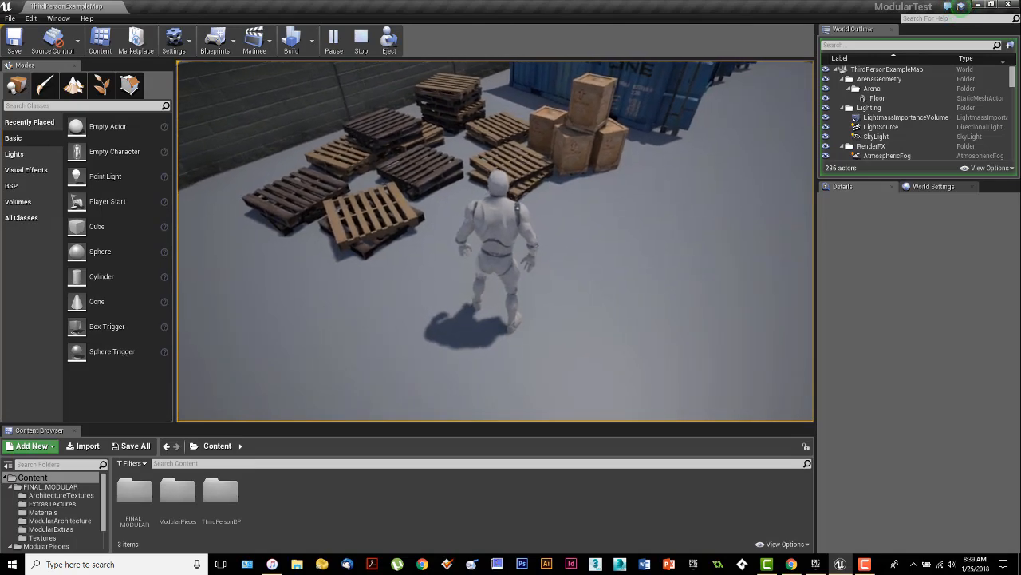
key("w")
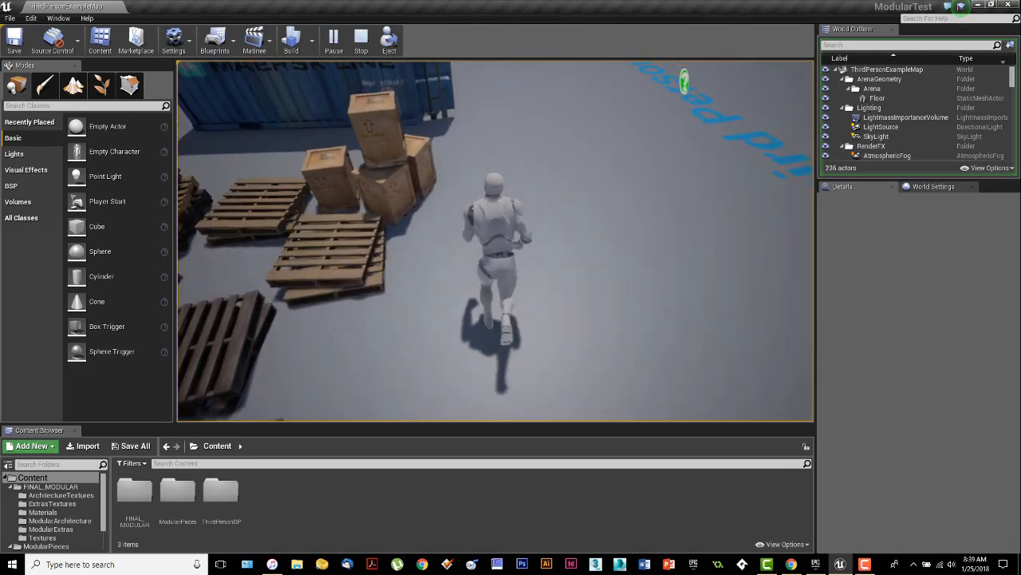
key("w")
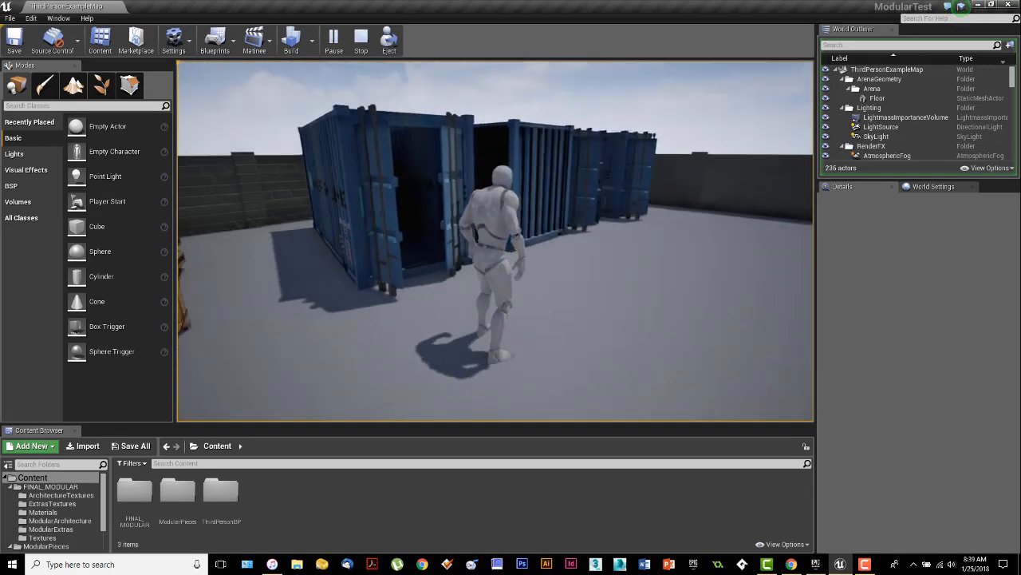
key("w")
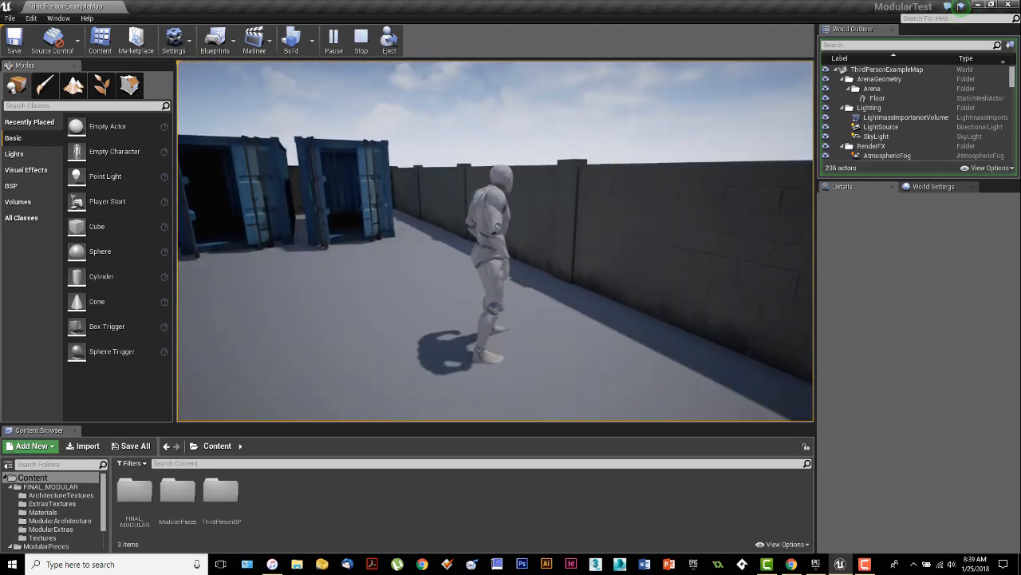
key("w")
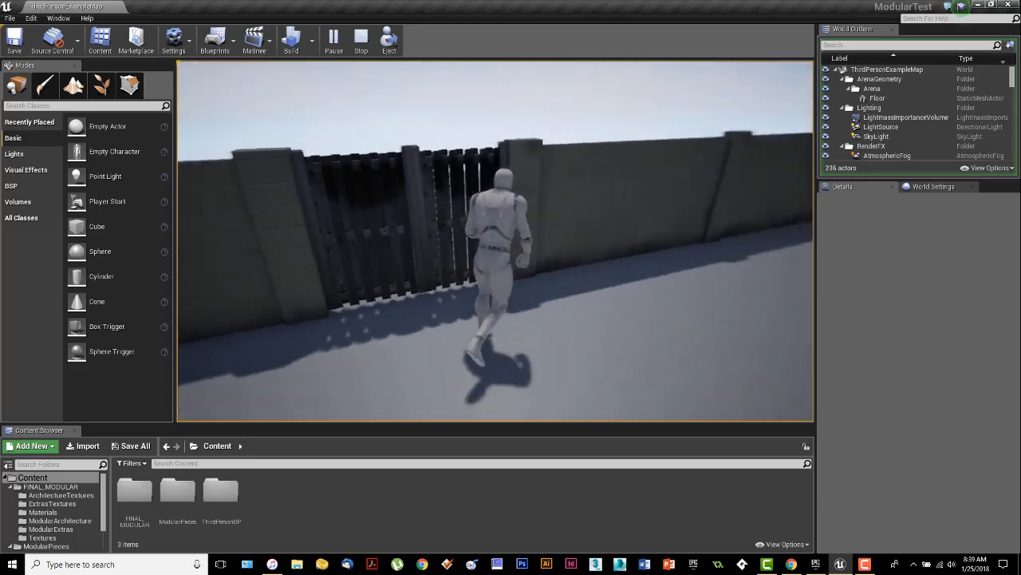
Step: Inspect the small brick building's outdoor pipes, then its interior vending machines, desk and electrical cabinets
key("w")
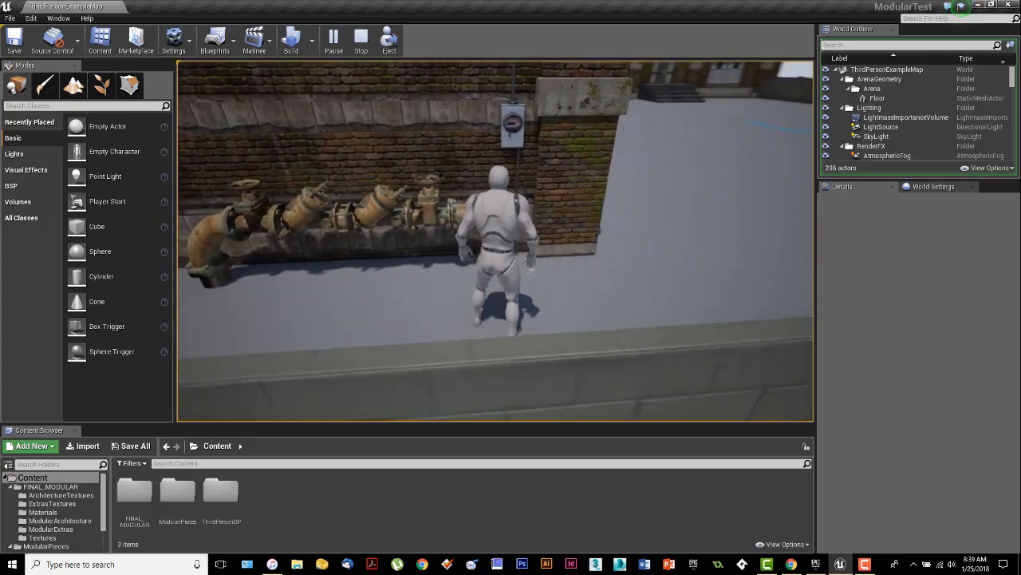
key("w")
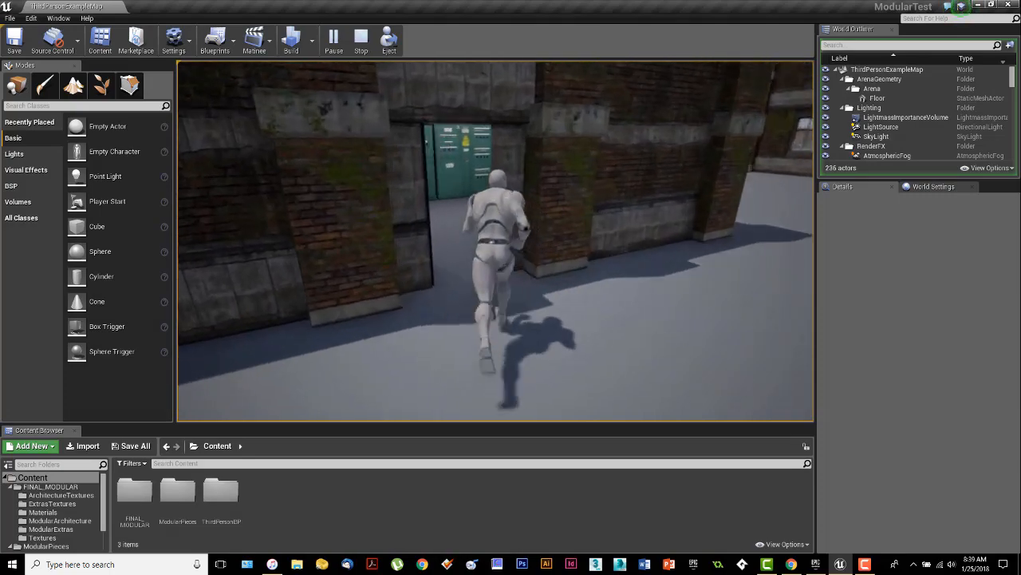
key("w")
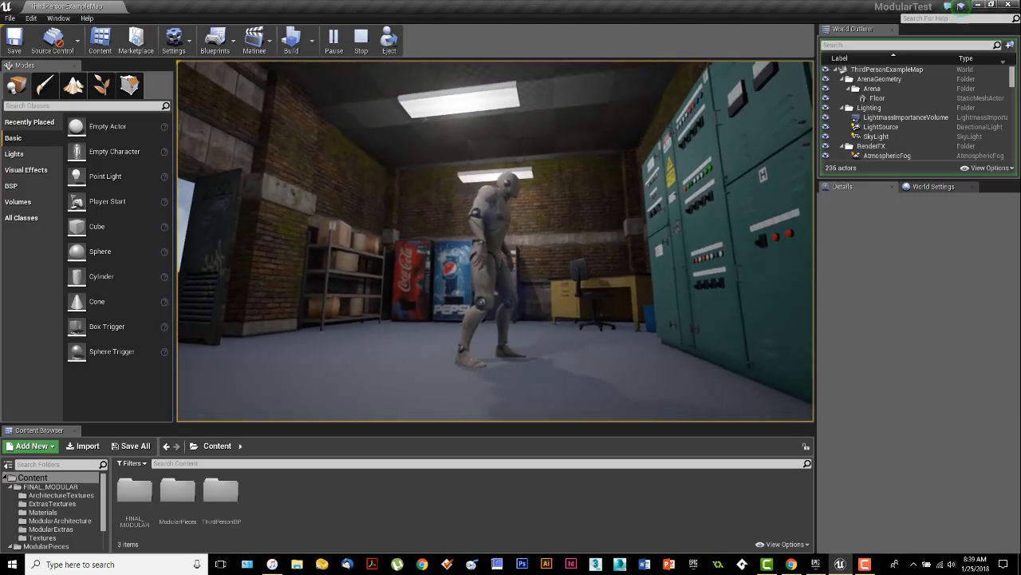
key("w")
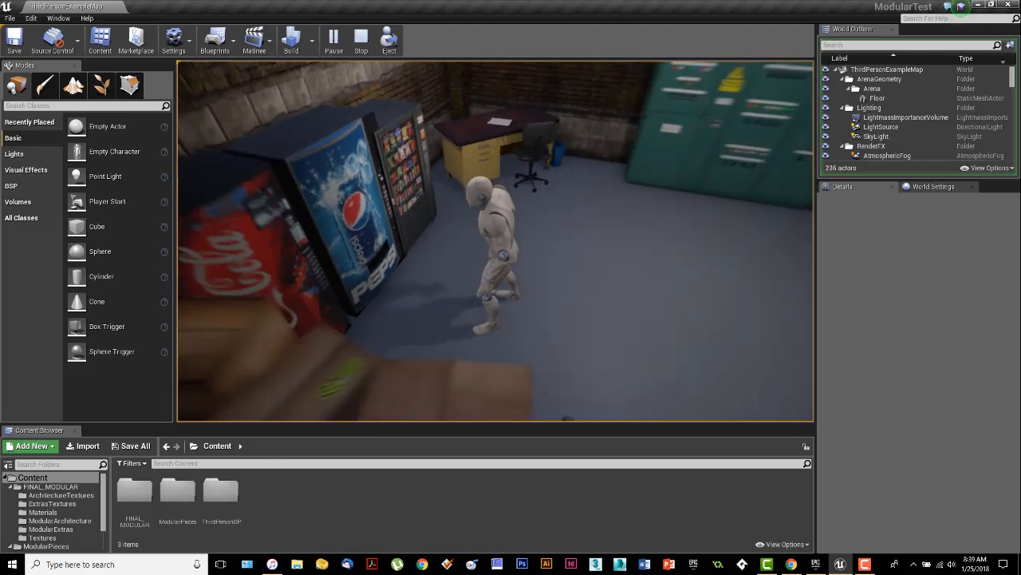
key("w")
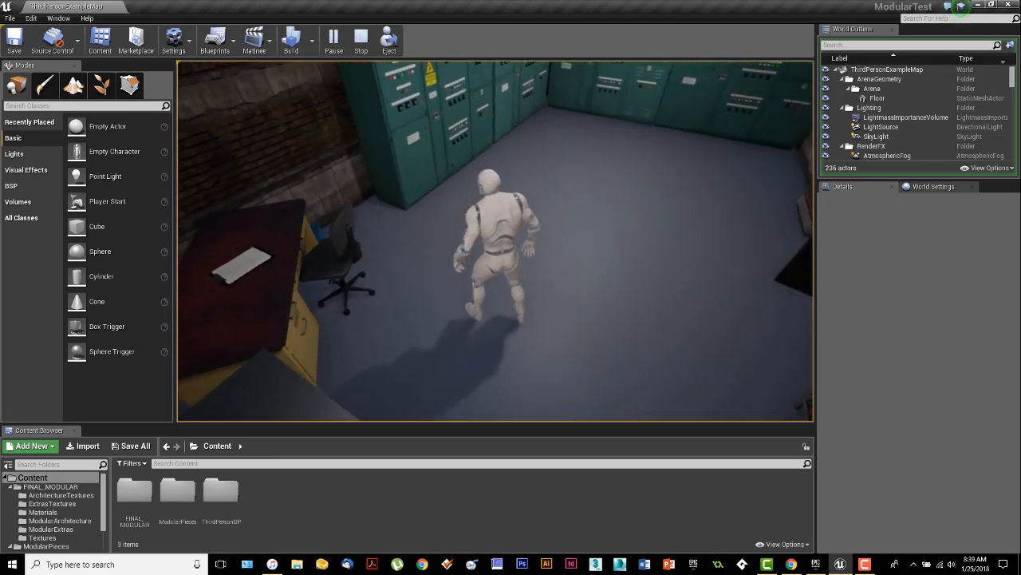
key("w")
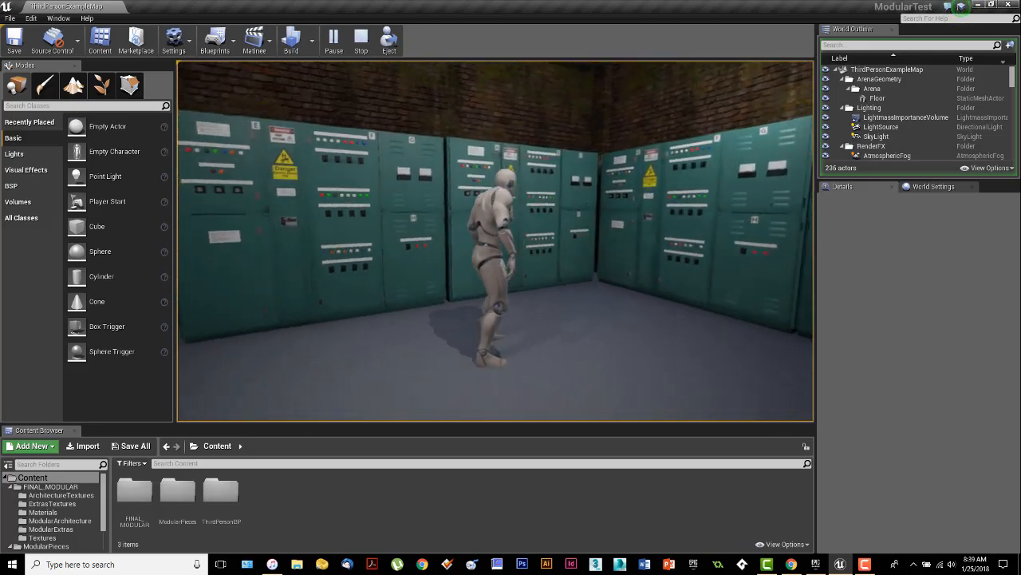
key("w")
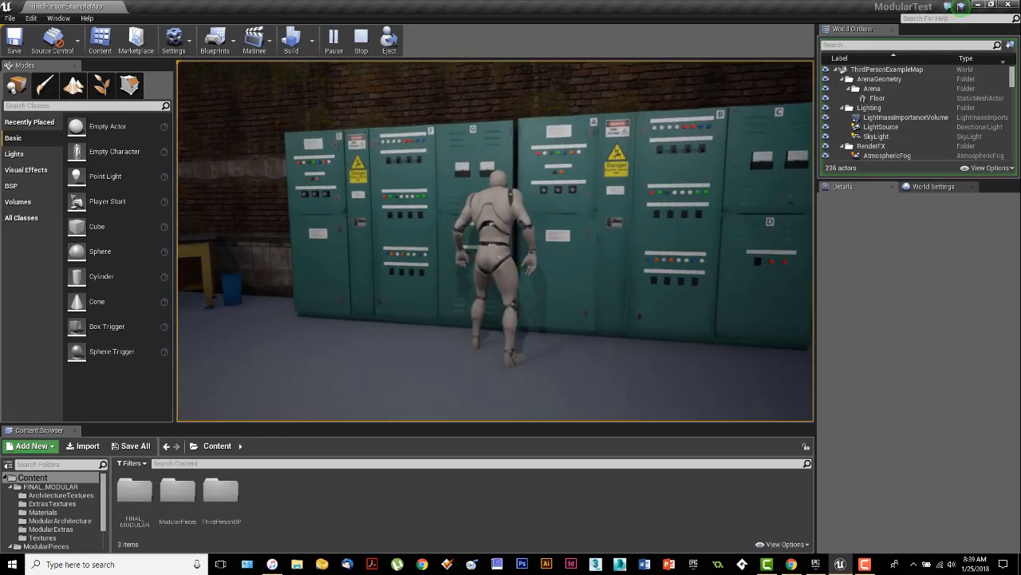
key("w")
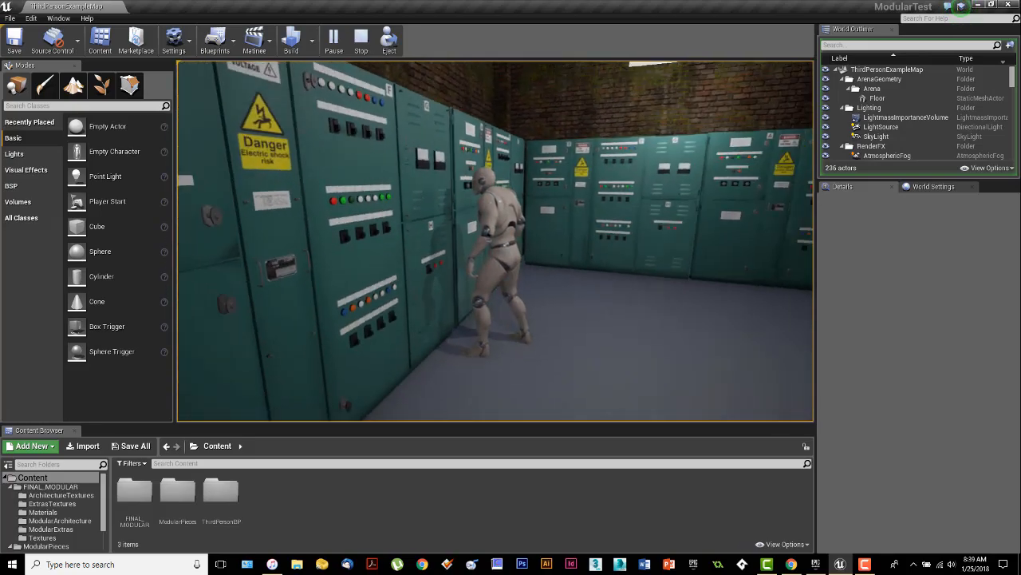
Step: Step out of the small building and re-enter it to examine the electrical box beside the doorway
key("w")
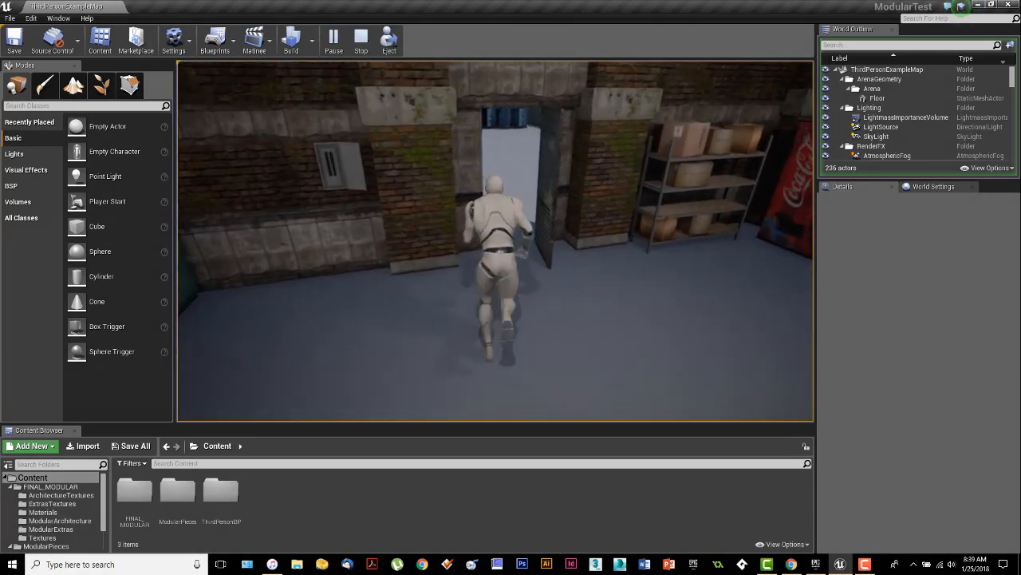
key("w")
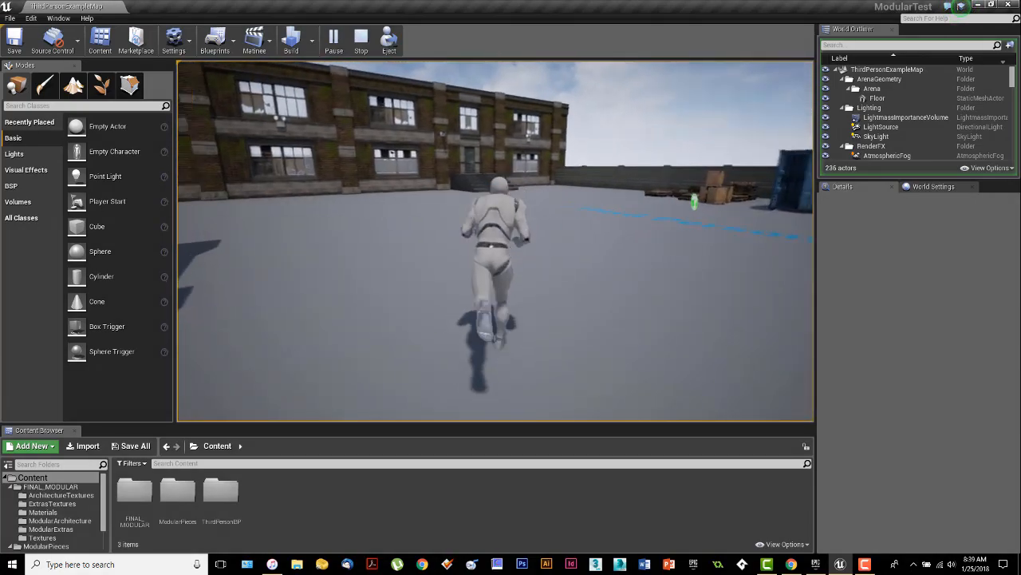
key("w")
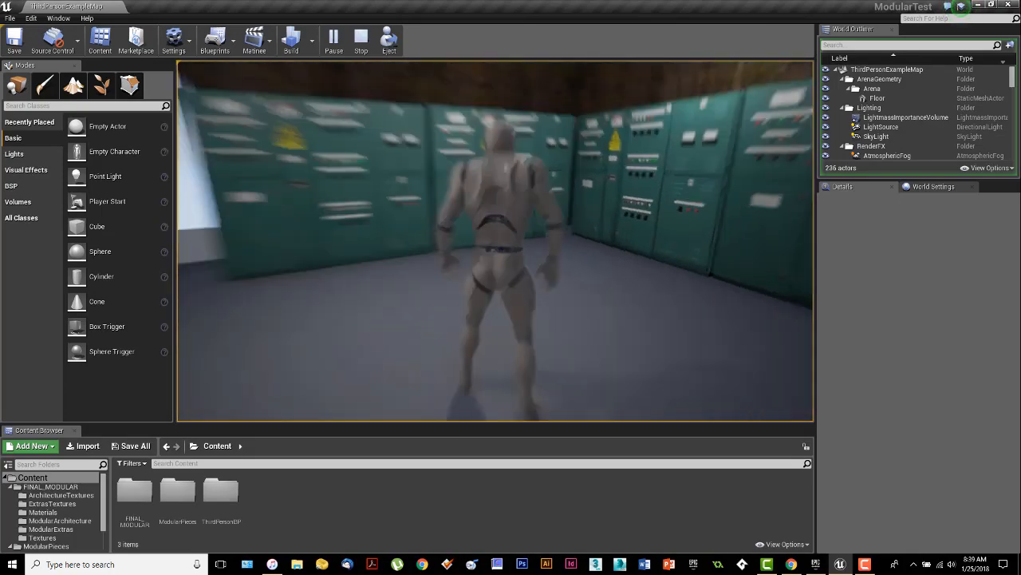
key("w")
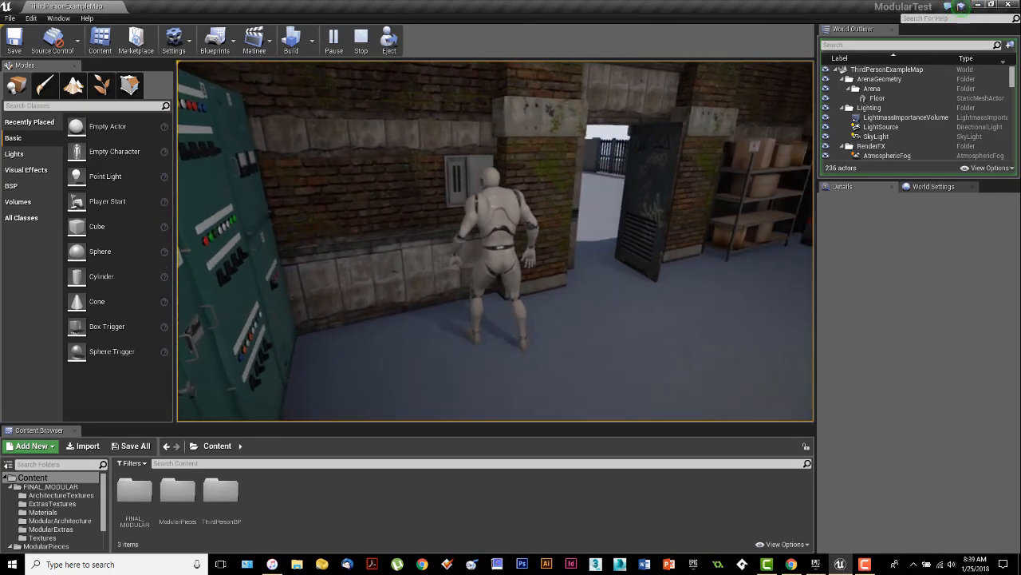
Step: Run the character back to the large building and examine its facade and entrance stairs from below
key("w")
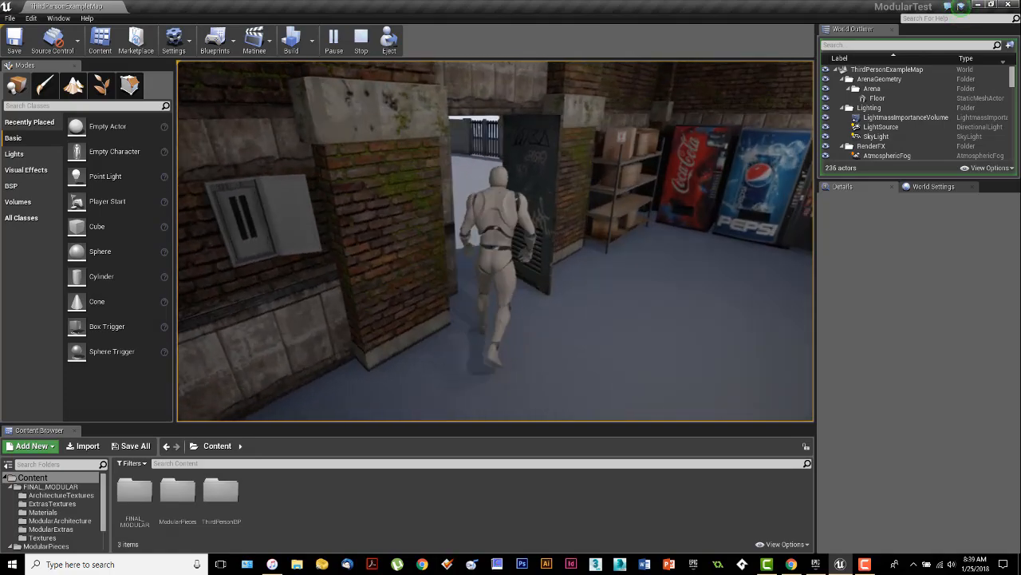
key("w")
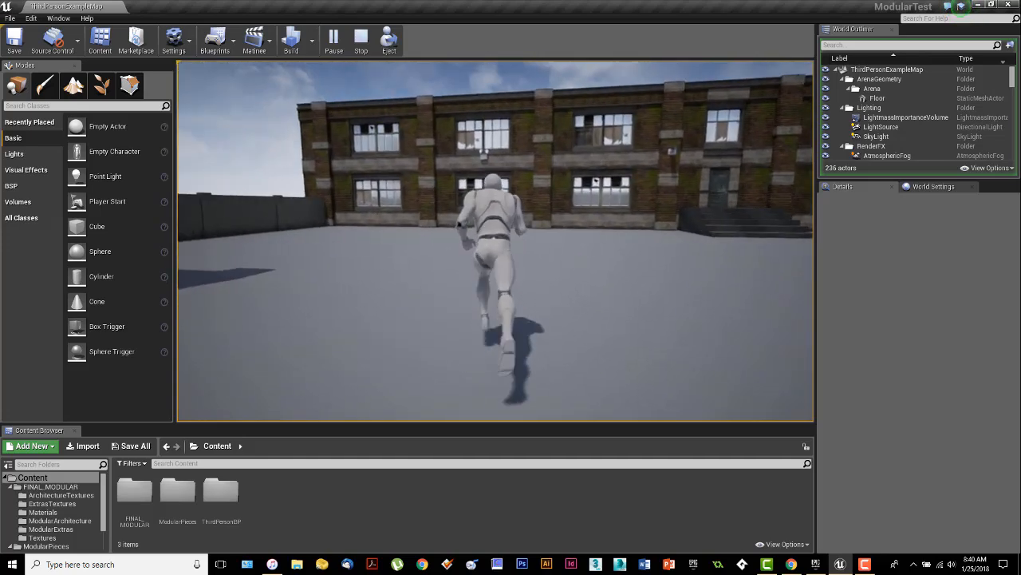
key("w")
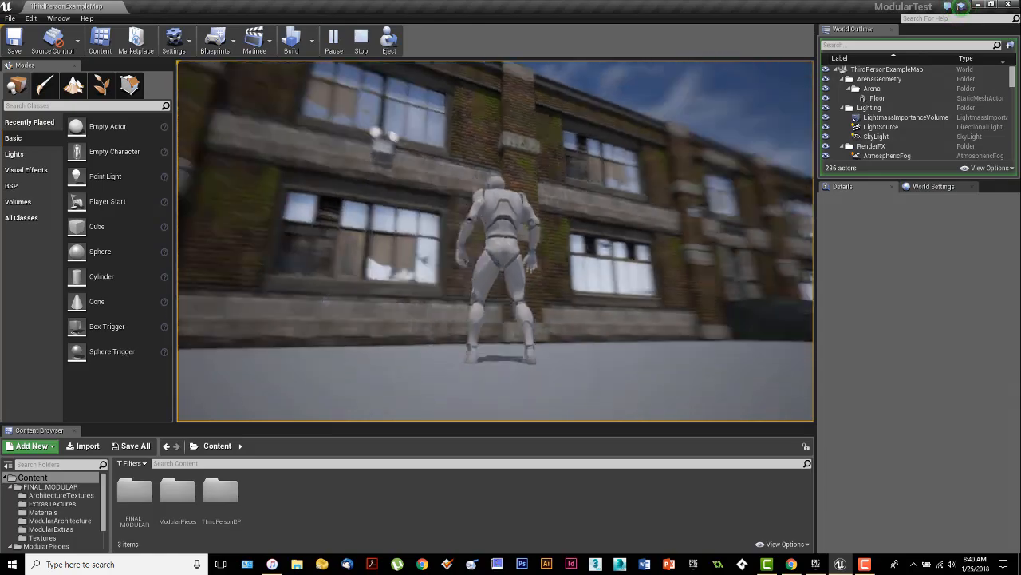
key("w")
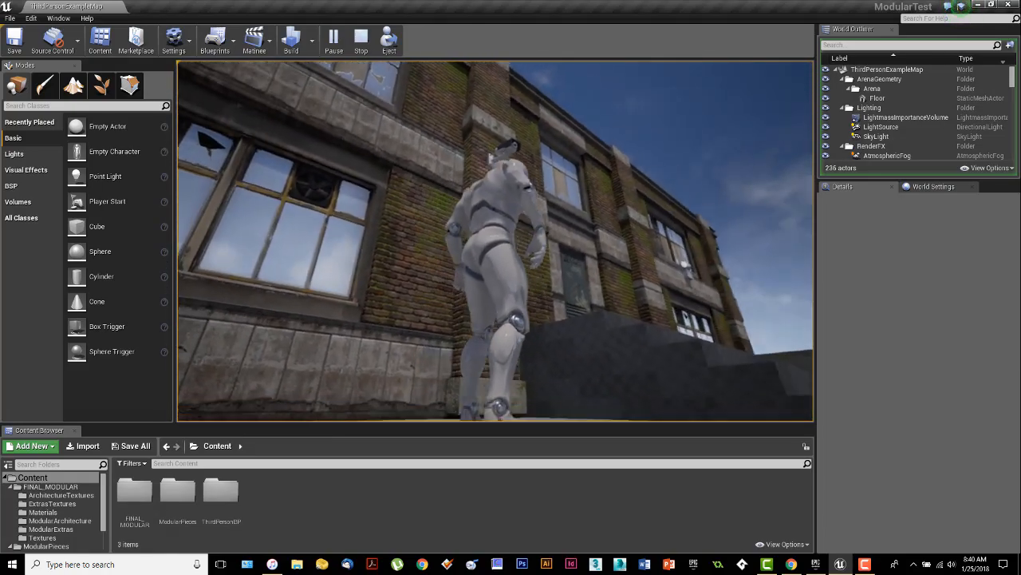
Step: Survey the whole yard from around its centre and end the play session
key("w")
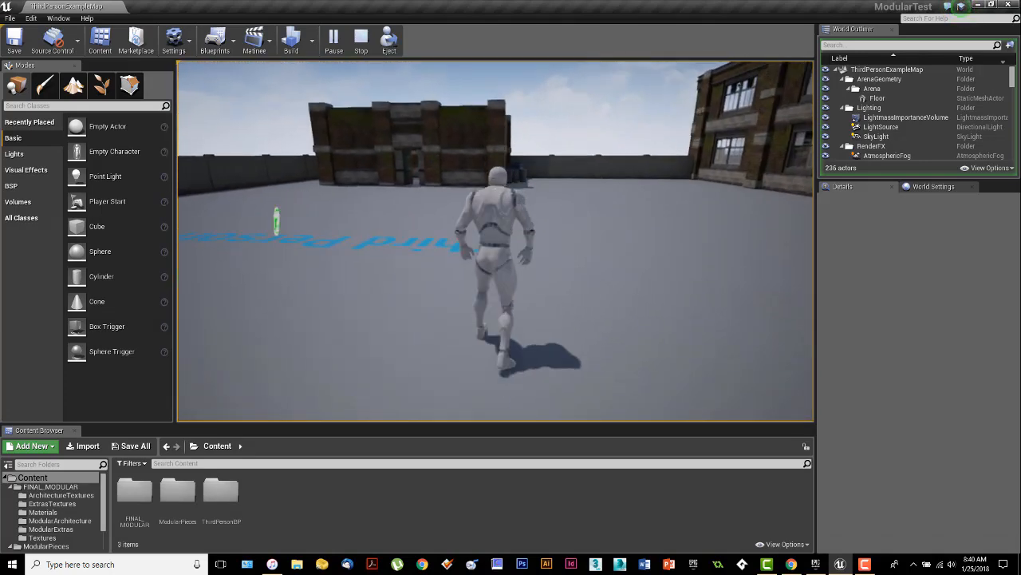
key("w")
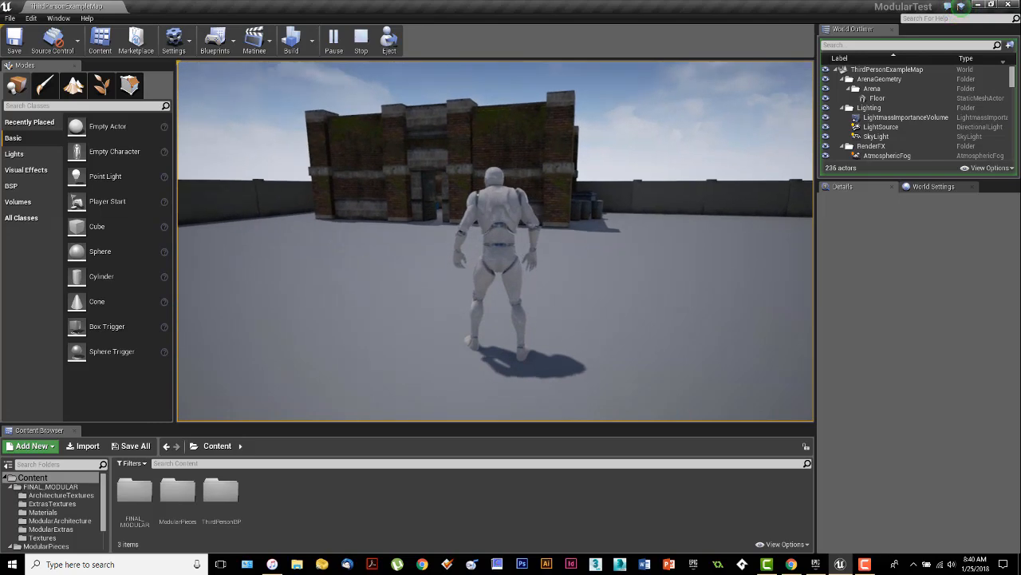
key("d")
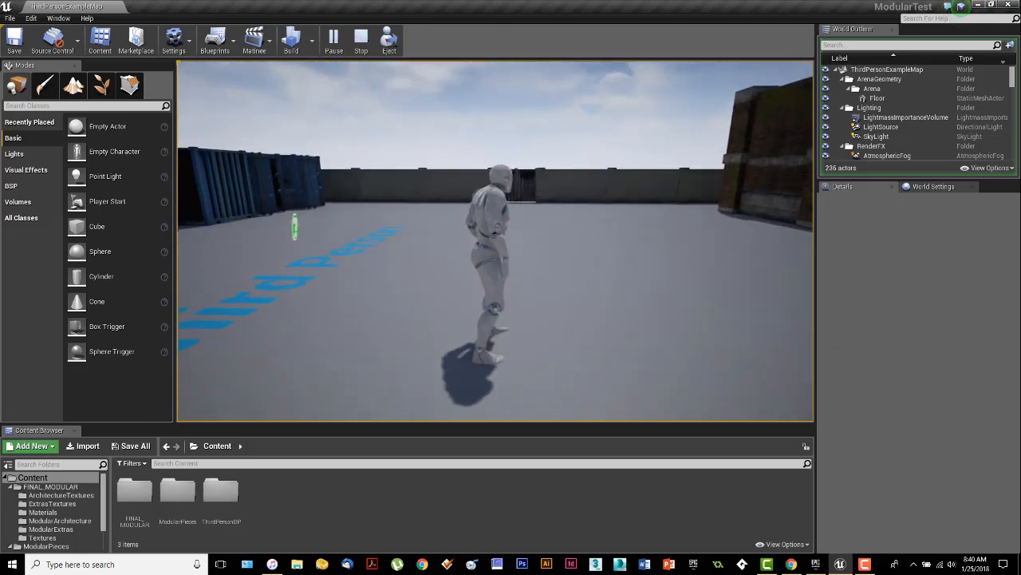
key("s")
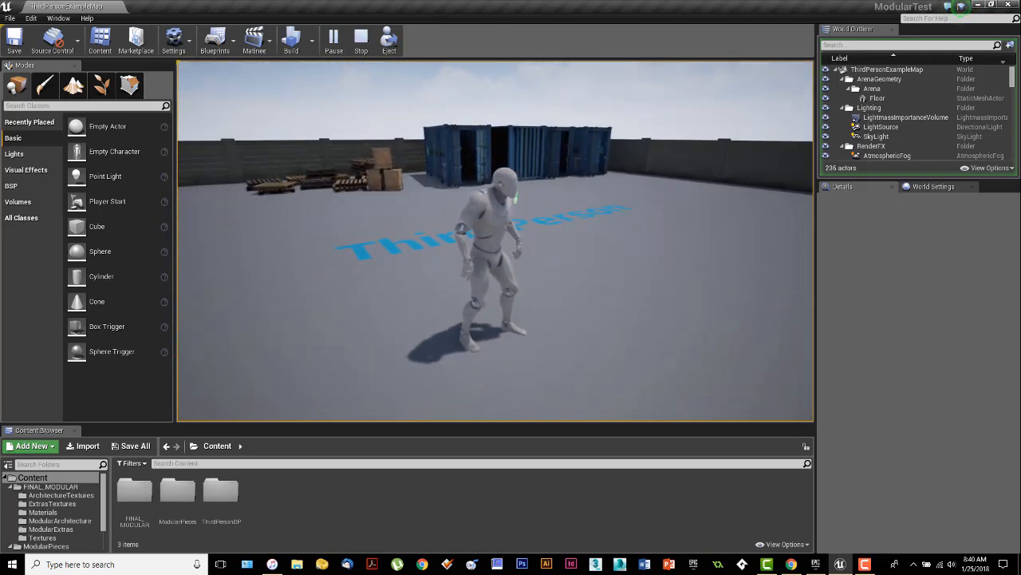
key("w")
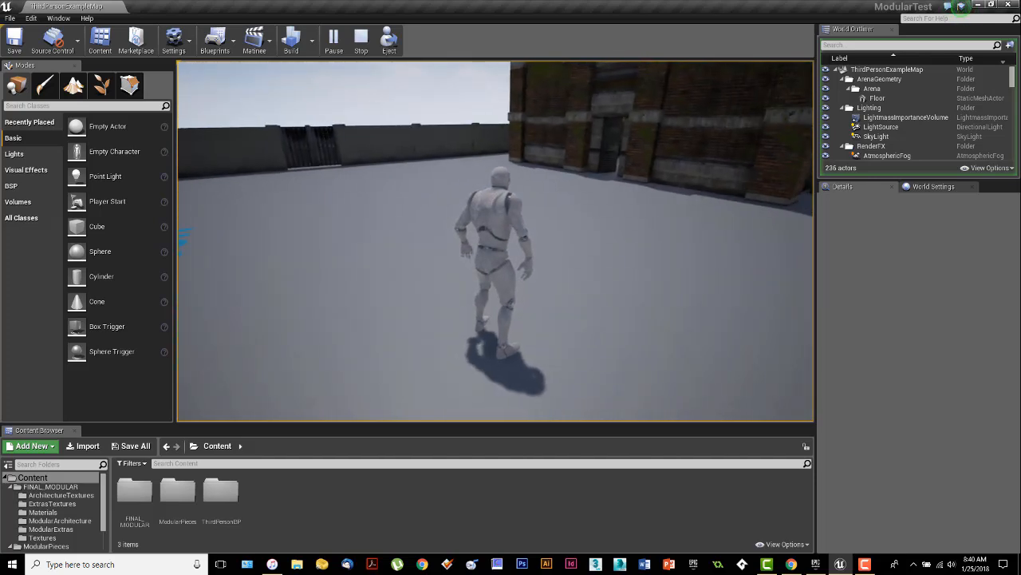
key("Escape")
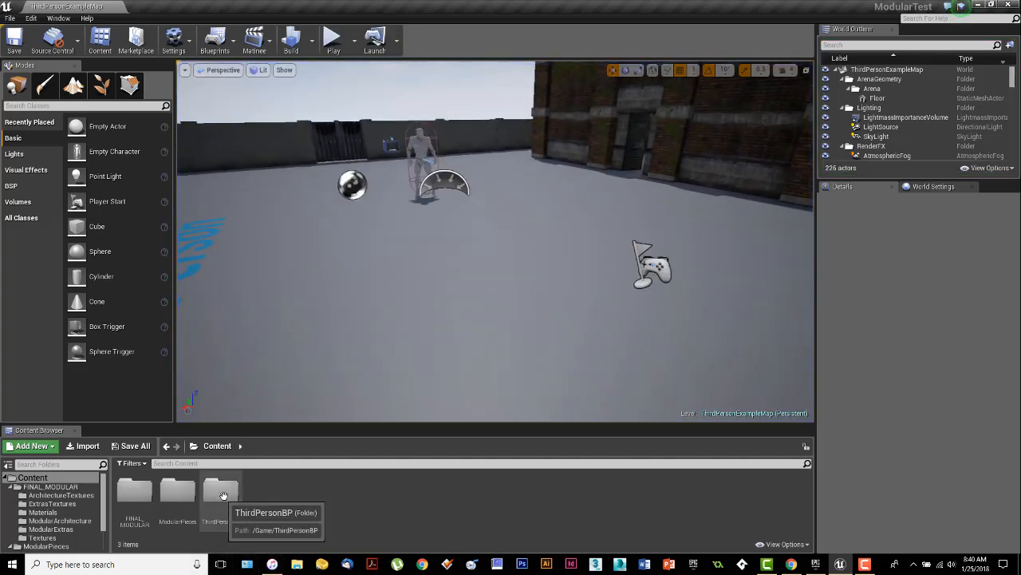
Step: Examine the M_building material's preview and node graph from FINAL_MODULAR's Materials folder, close it and look over the yard
double_click(135, 493)
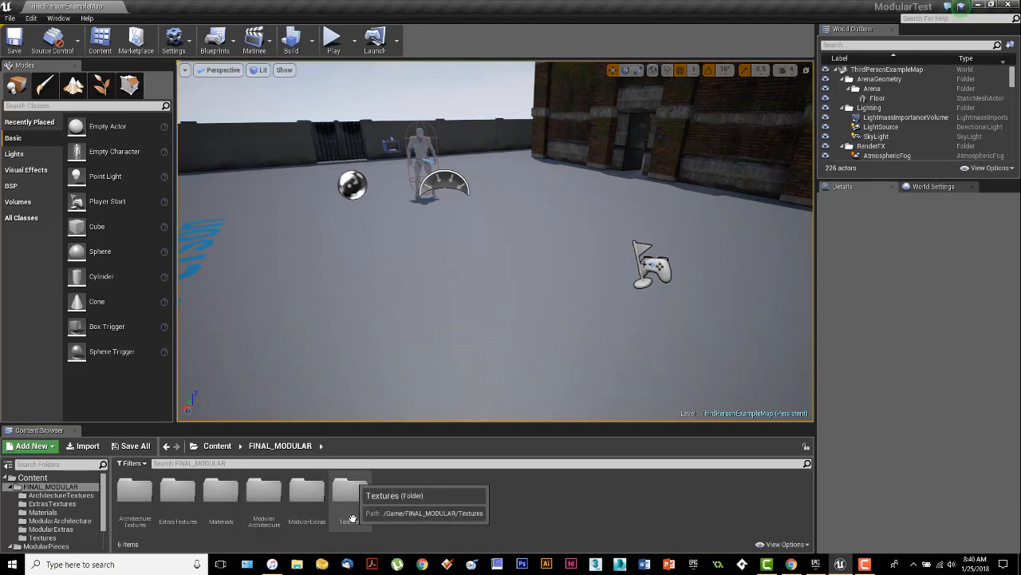
double_click(221, 491)
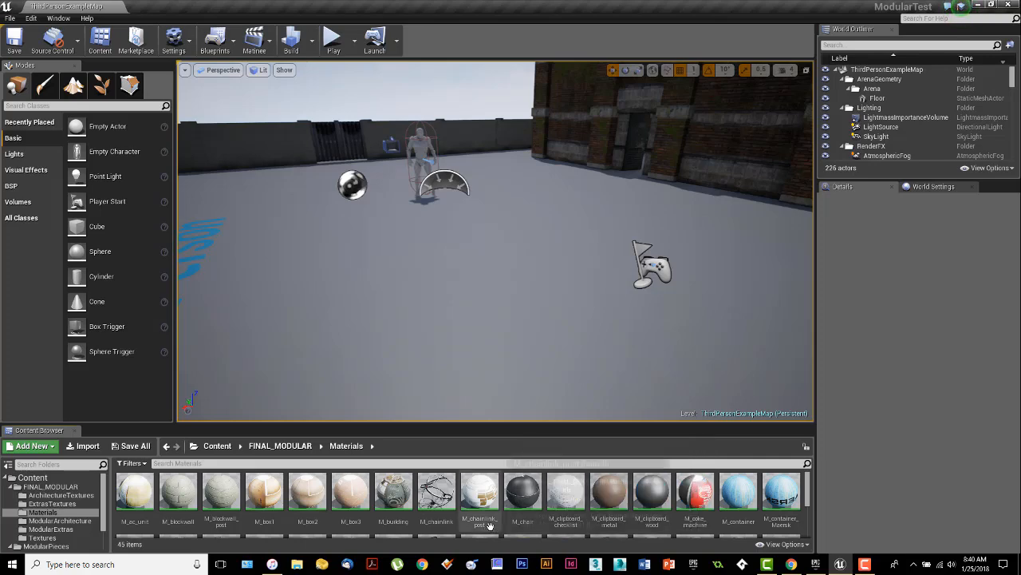
double_click(396, 494)
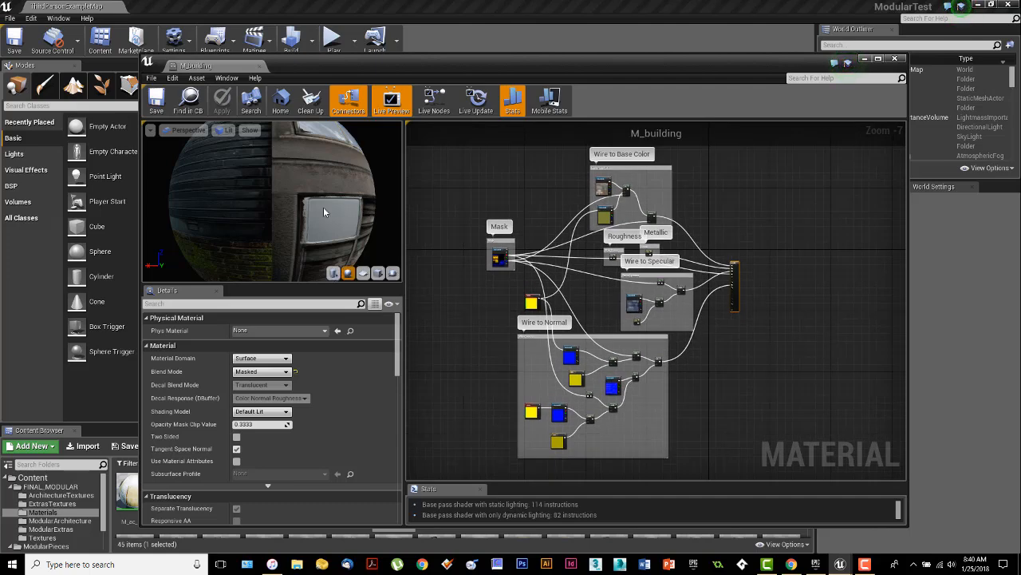
left_click_drag(323, 207, 159, 210)
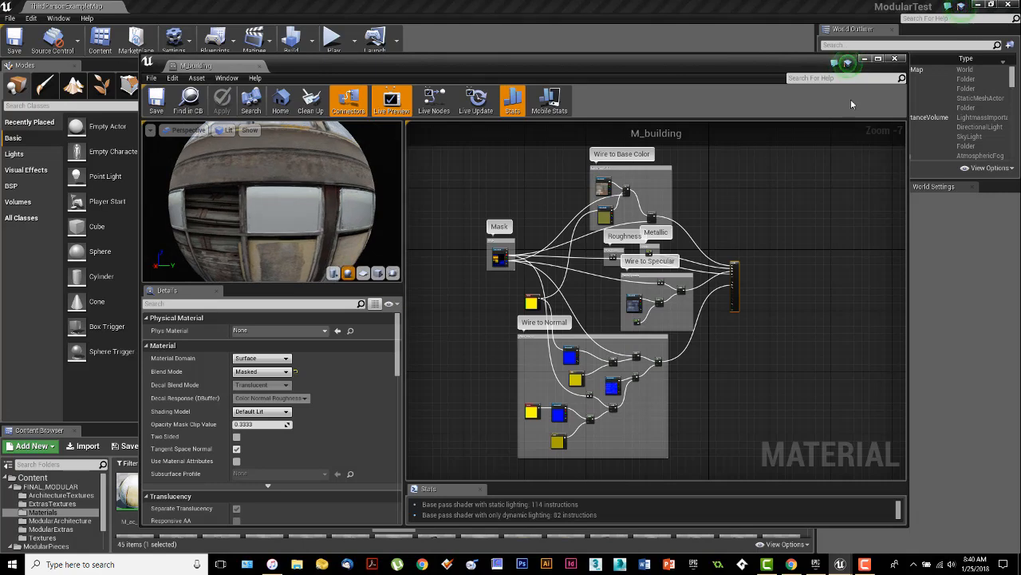
left_click(894, 58)
right_click_drag(541, 253, 536, 199)
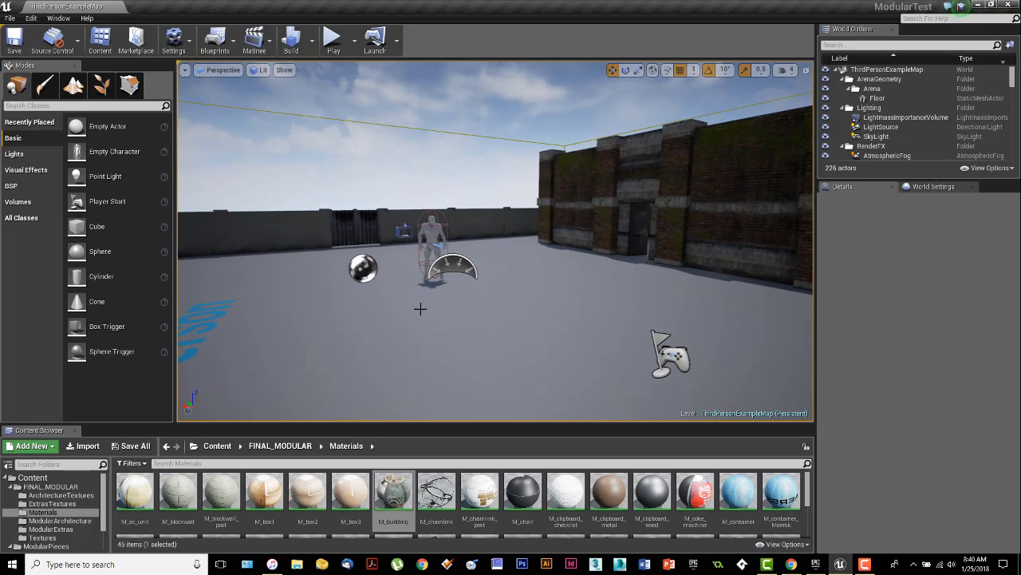
mouse_move(422, 319)
right_mouse_down()
mouse_move(447, 290)
mouse_move(422, 316)
mouse_move(426, 299)
right_mouse_up()
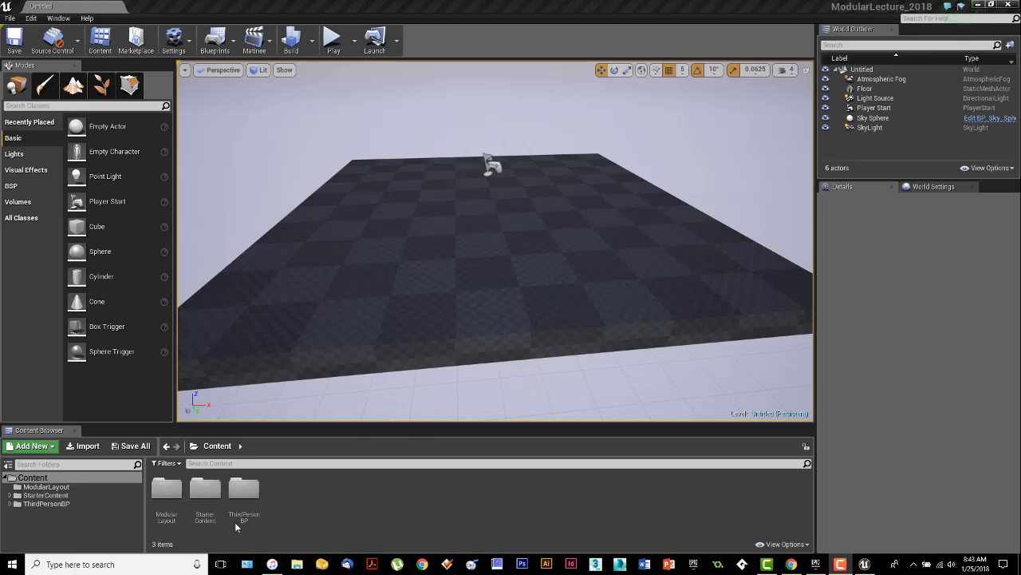
Step: Browse the materials supplied in the StarterContent folder of the ModularLecture_2018 project
double_click(204, 489)
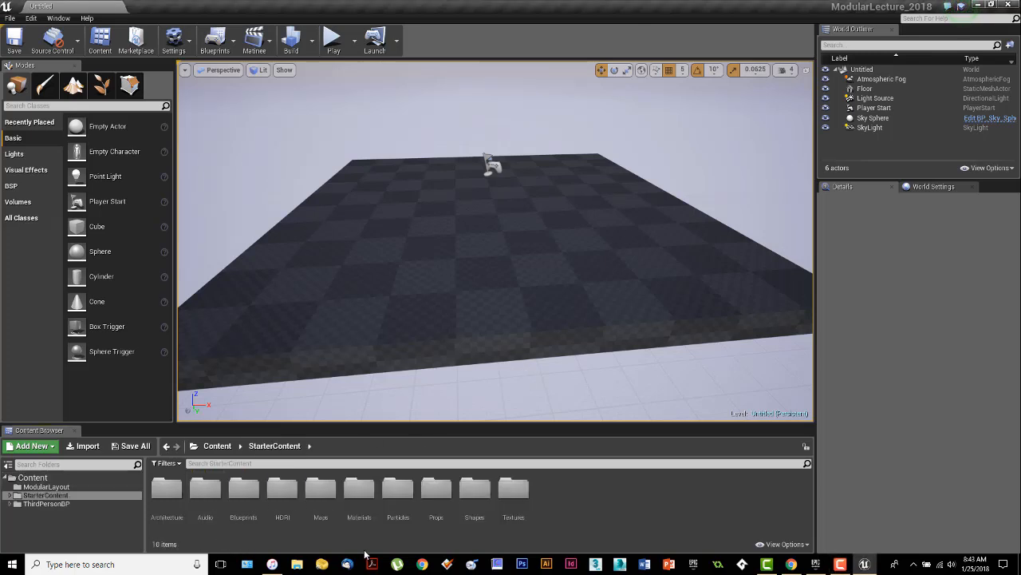
double_click(360, 507)
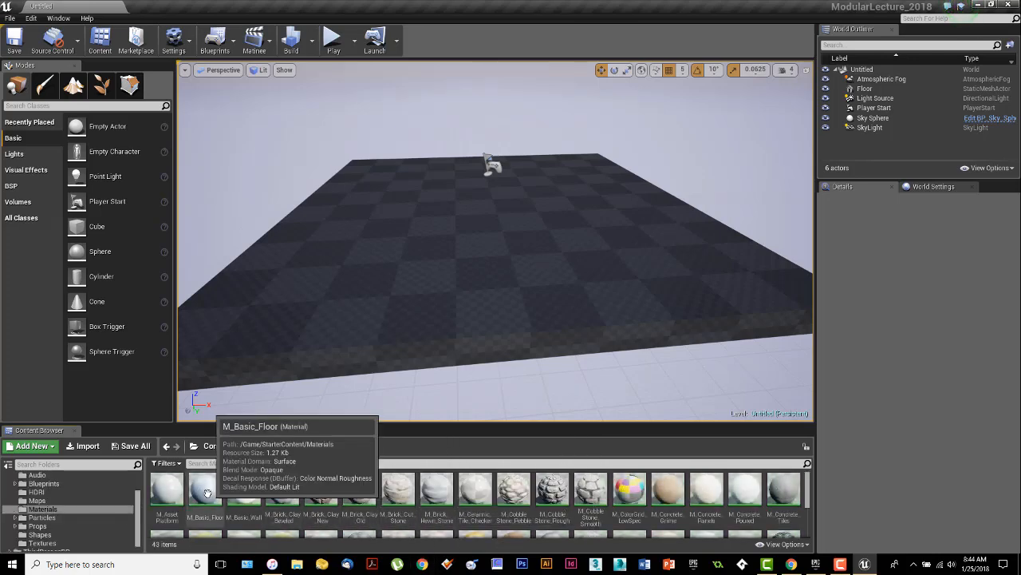
scroll(557, 488, "down", 1)
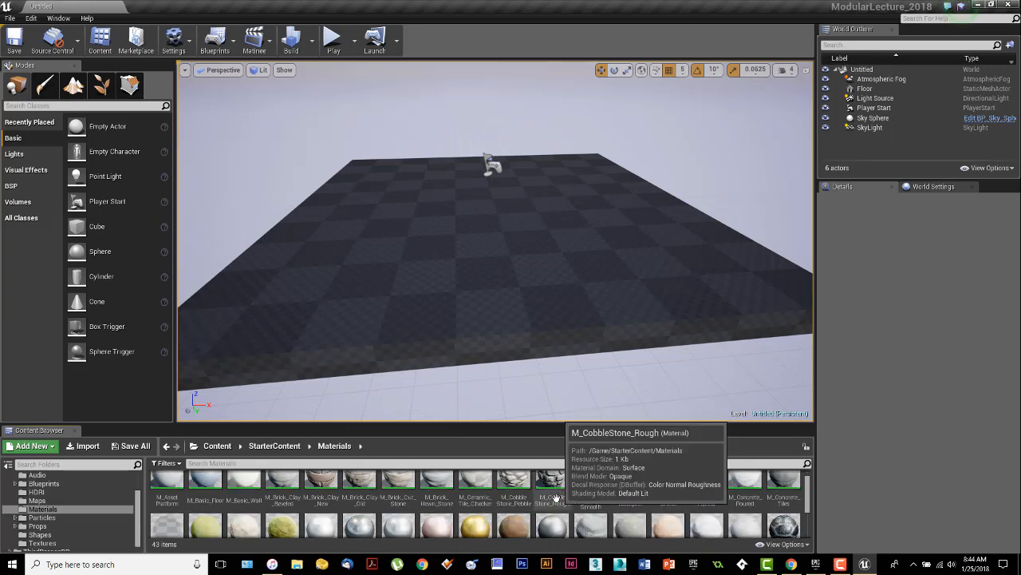
Step: Select and inspect the level's default floor, and briefly play-test the level on it
mouse_move(456, 303)
right_mouse_down()
mouse_move(474, 291)
mouse_move(463, 308)
right_mouse_up()
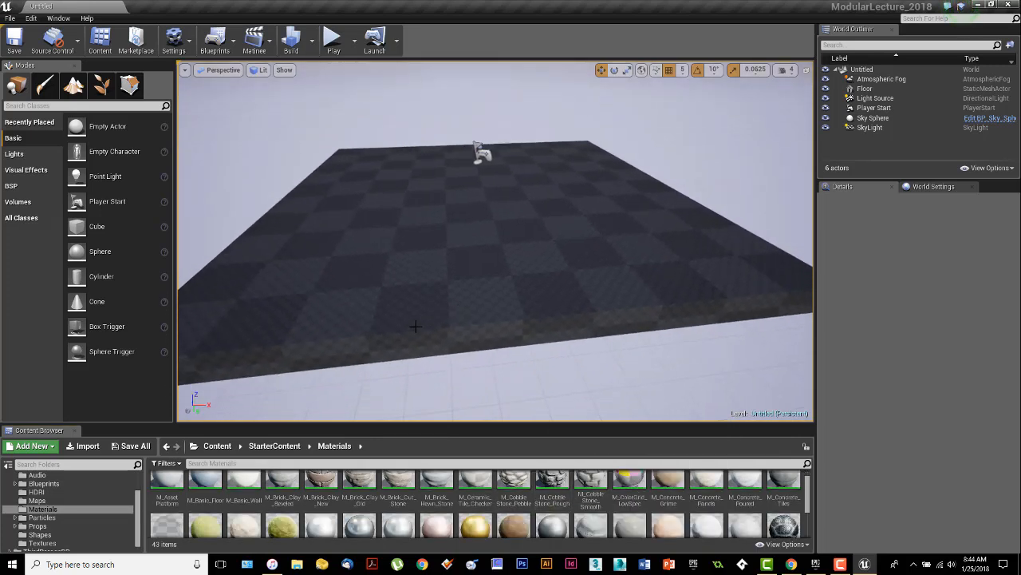
left_click(460, 317)
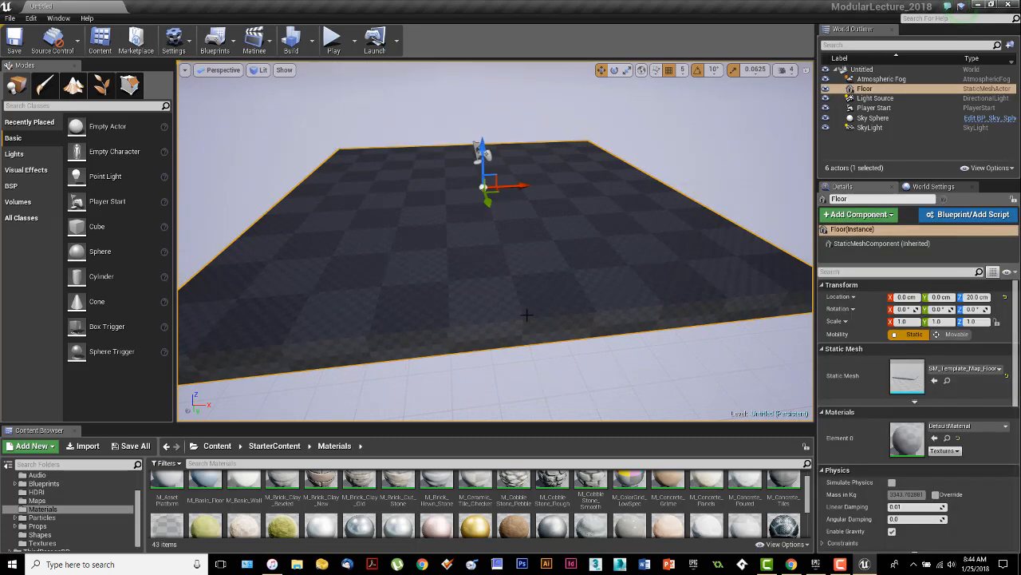
right_click_drag(530, 310, 517, 291)
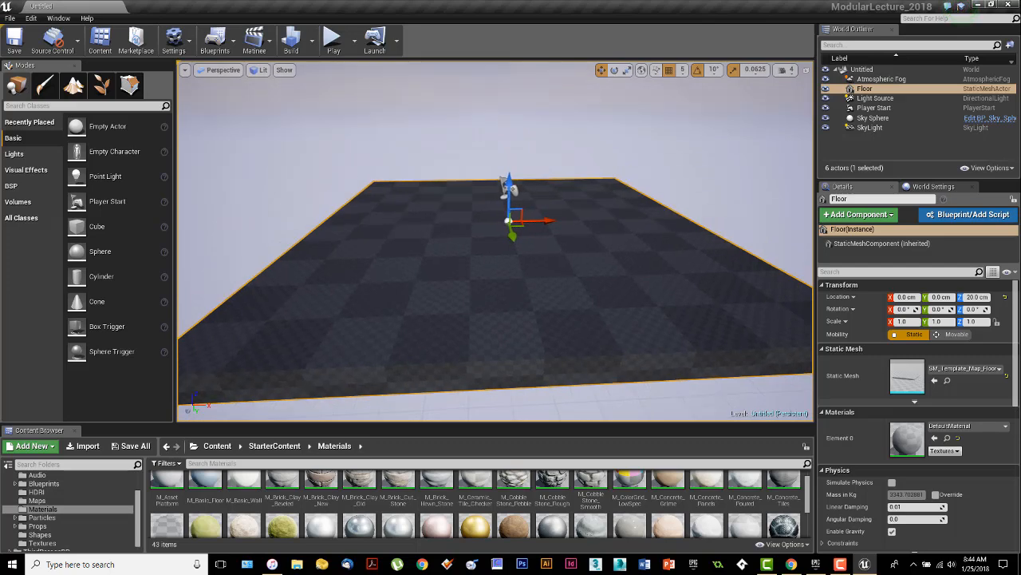
left_click(333, 40)
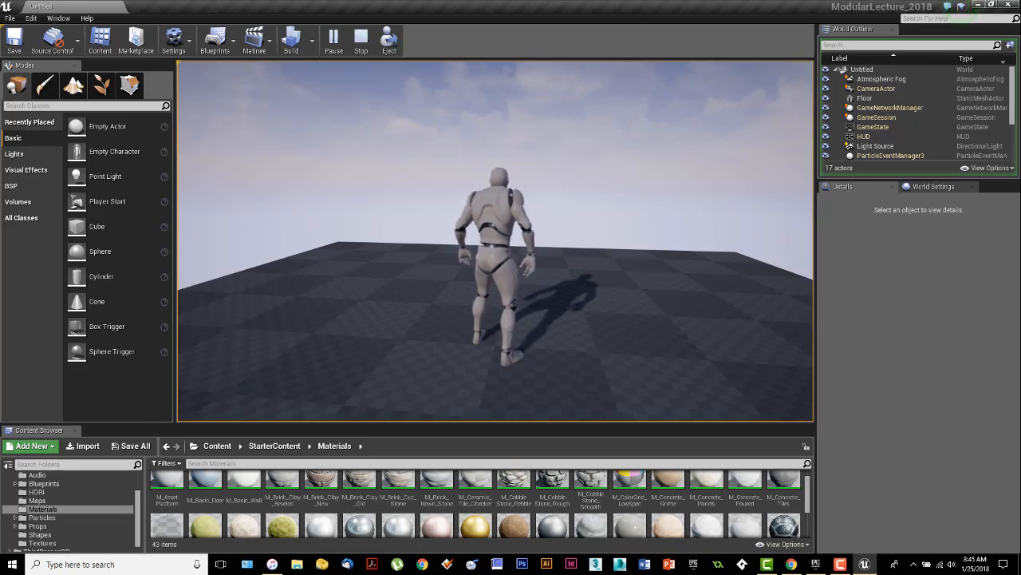
key("Escape")
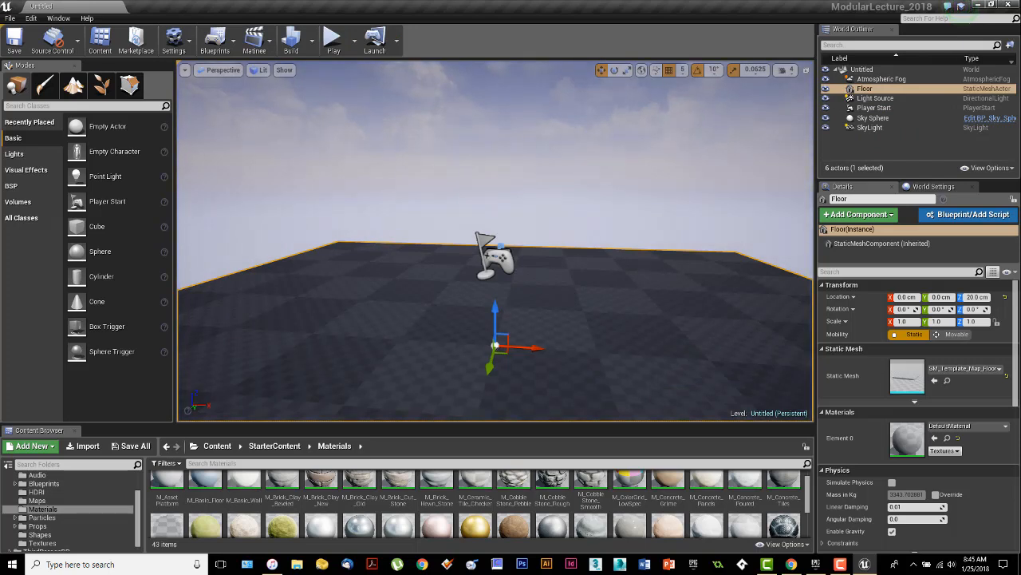
Step: Create a folder named ModularArchitecture in the root Content folder
left_click(217, 445)
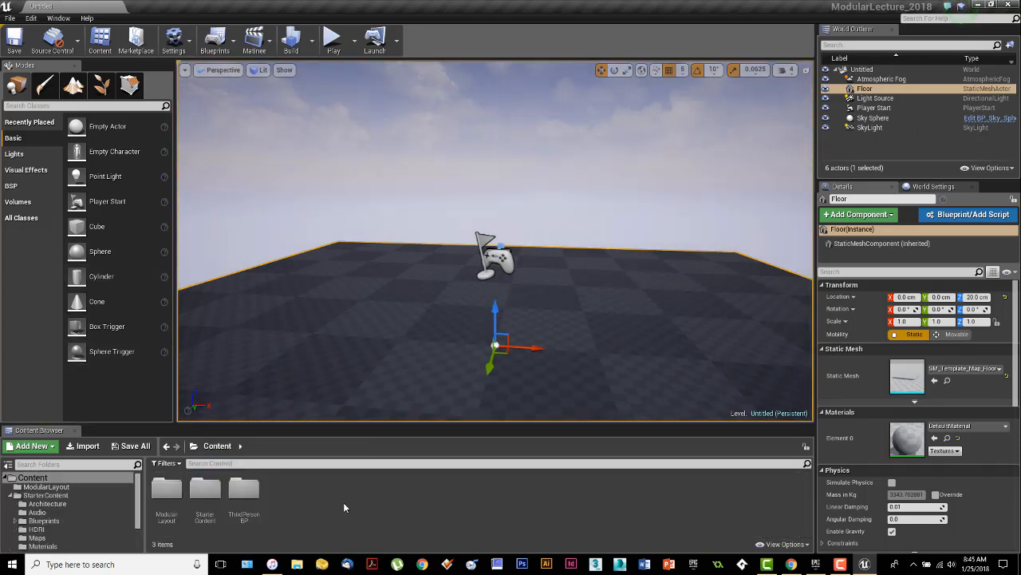
right_click(318, 492)
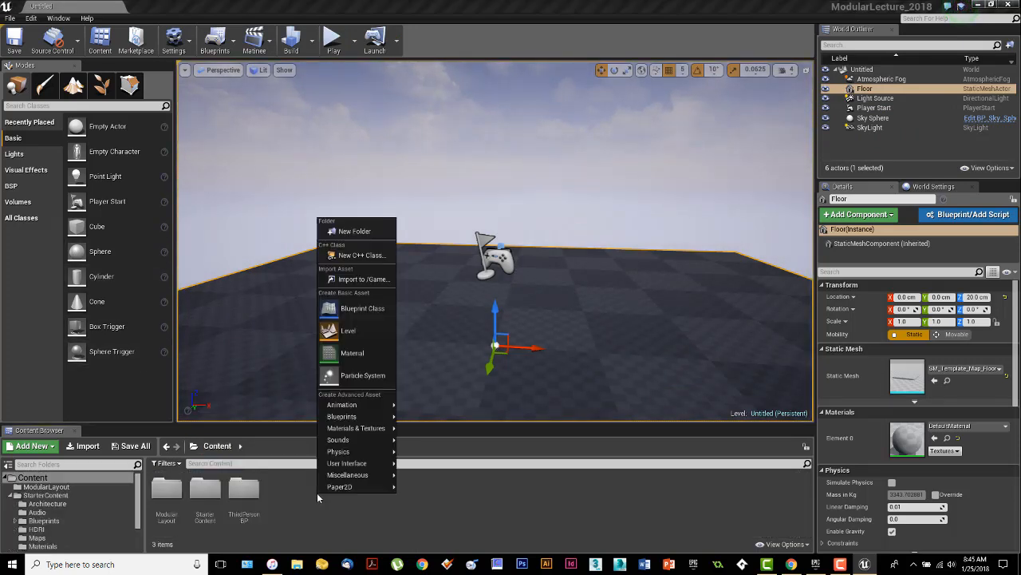
left_click(348, 233)
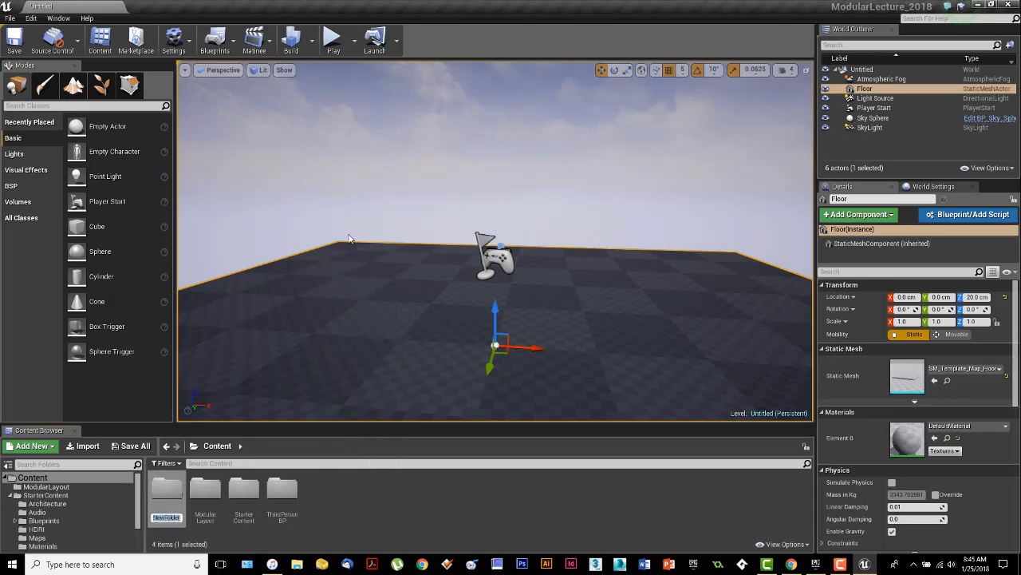
type("Modular")
key("BackSpace")
type("Arc")
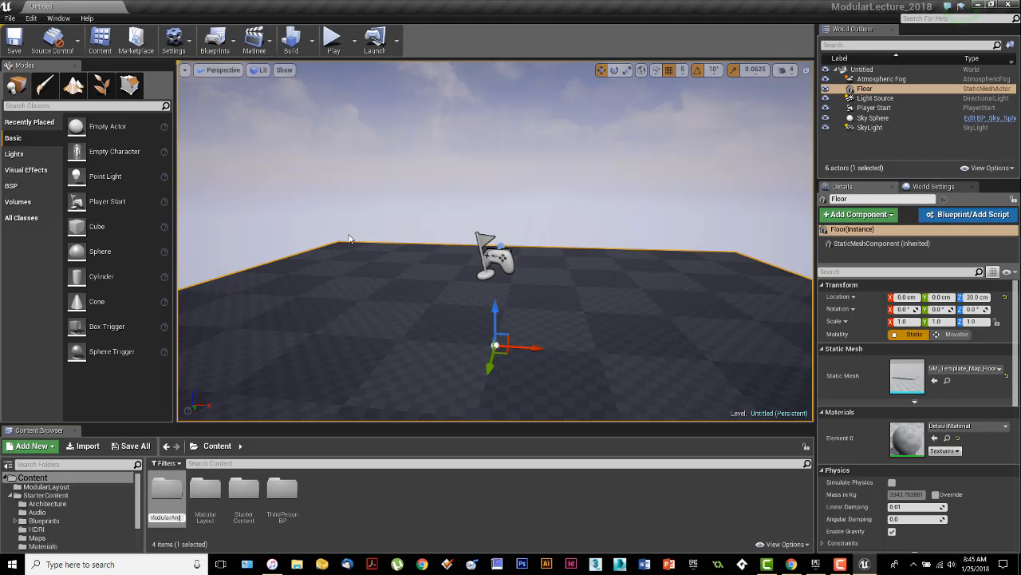
type("hitecture")
key("Return")
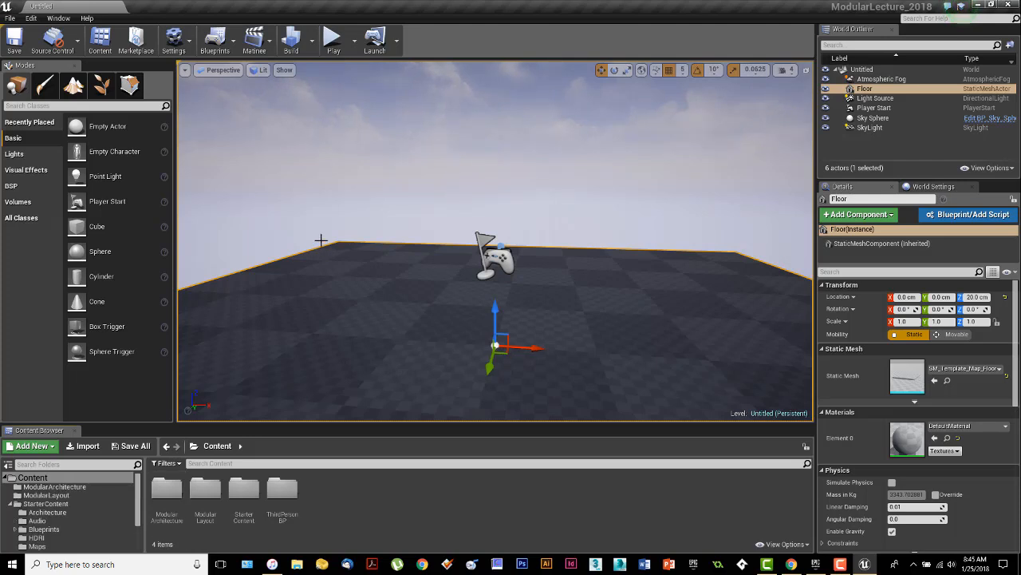
Step: Import all seven TGA files from the Building Textures folder, Building_CLR through Moss_NRM, into the ModularArchitecture folder
double_click(166, 488)
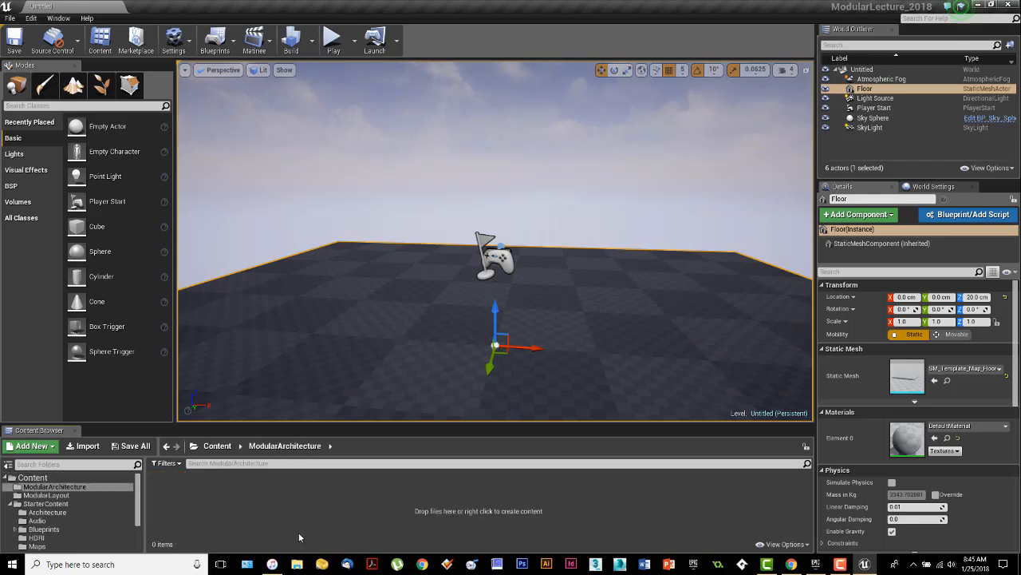
right_click(334, 508)
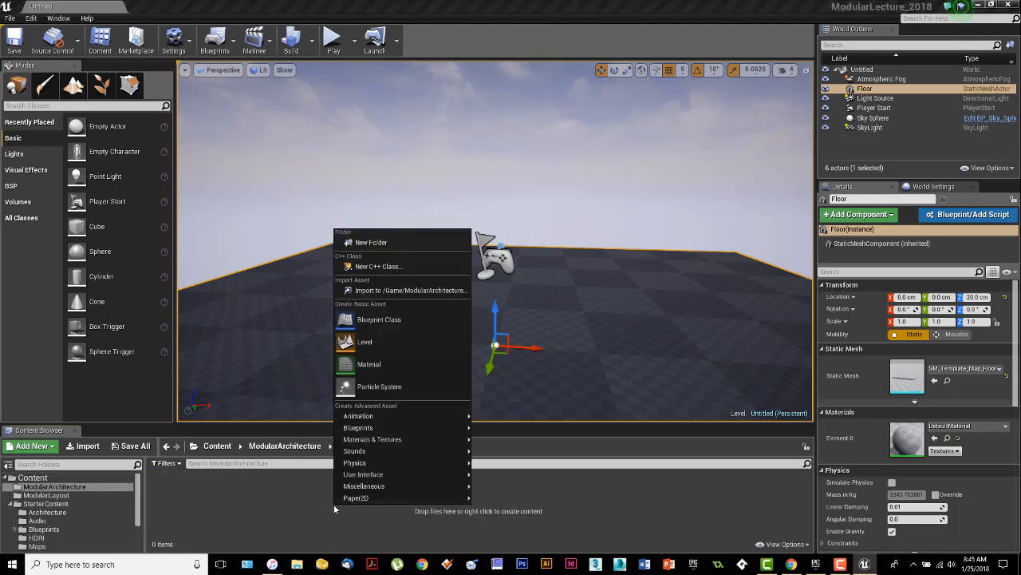
left_click(379, 291)
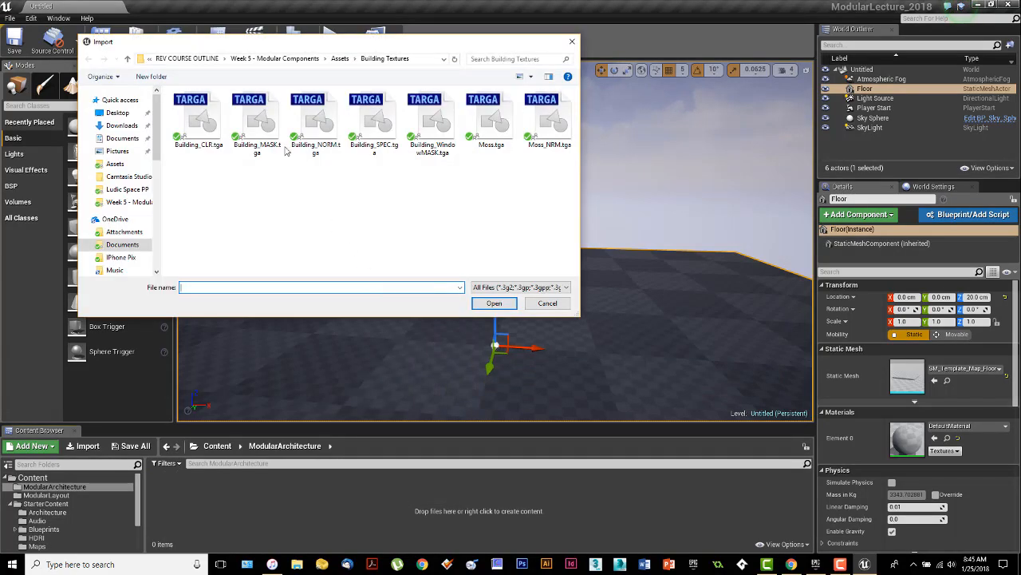
left_click_drag(313, 50, 426, 140)
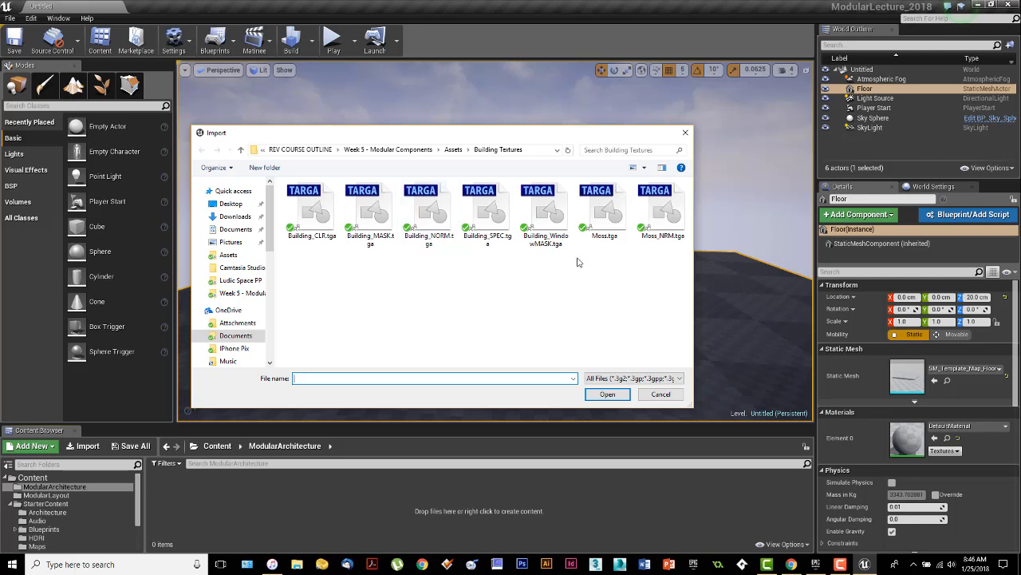
left_click(312, 211)
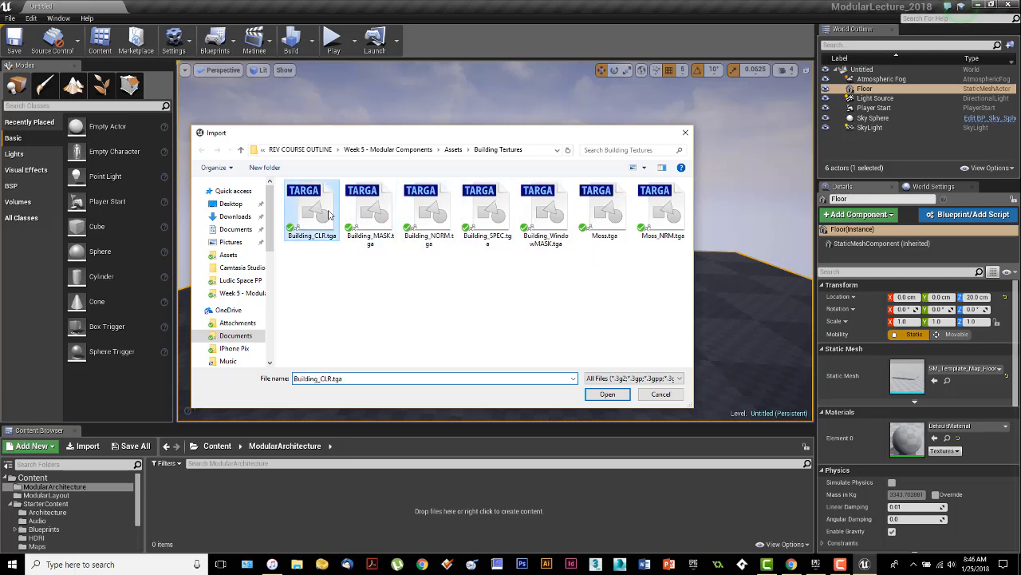
left_click(665, 220, "shift")
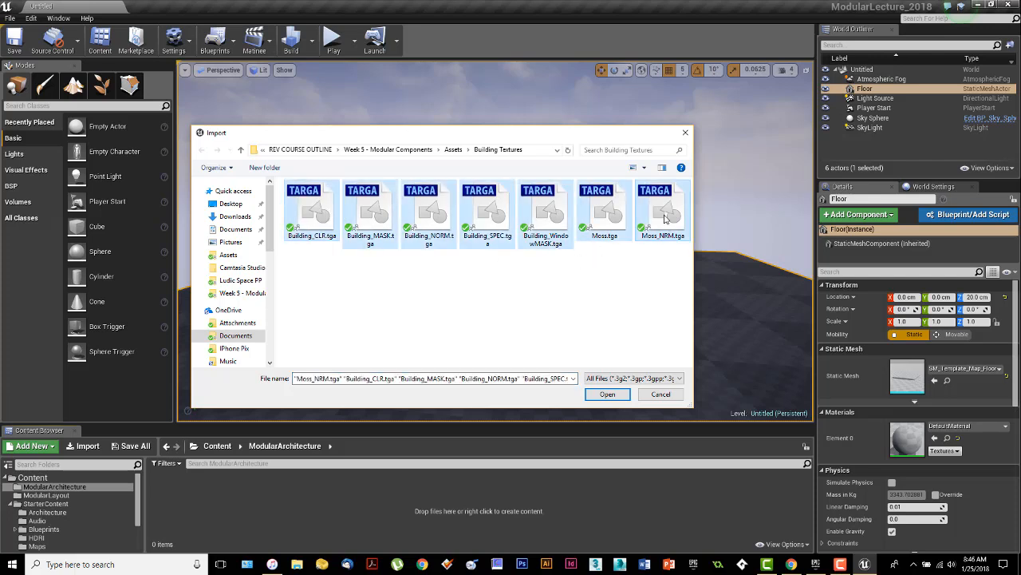
left_click(607, 395)
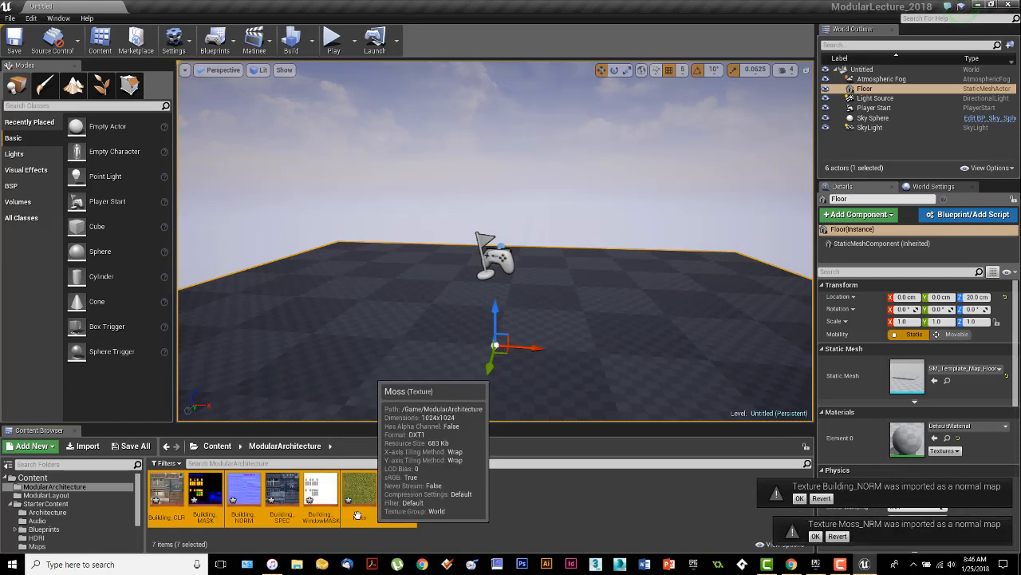
Step: Delete the imported Building_WindowMASK texture from the ModularArchitecture folder
left_click(323, 511)
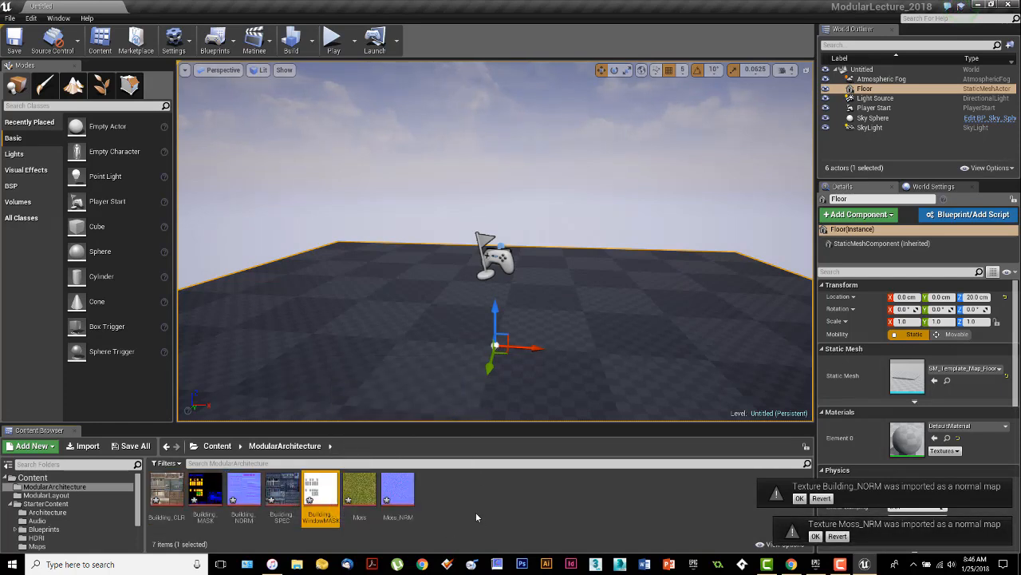
mouse_move(326, 491)
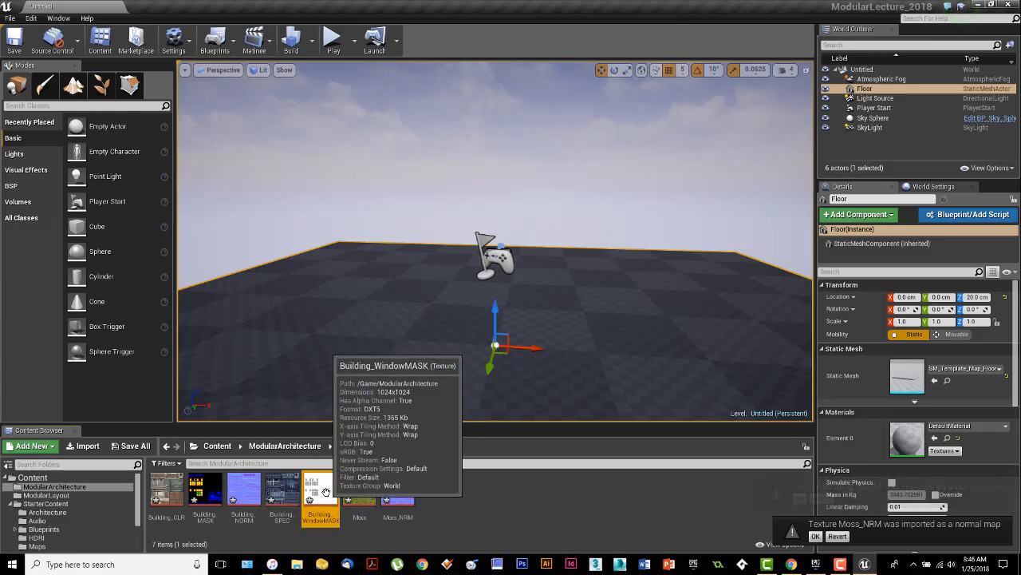
key("Delete")
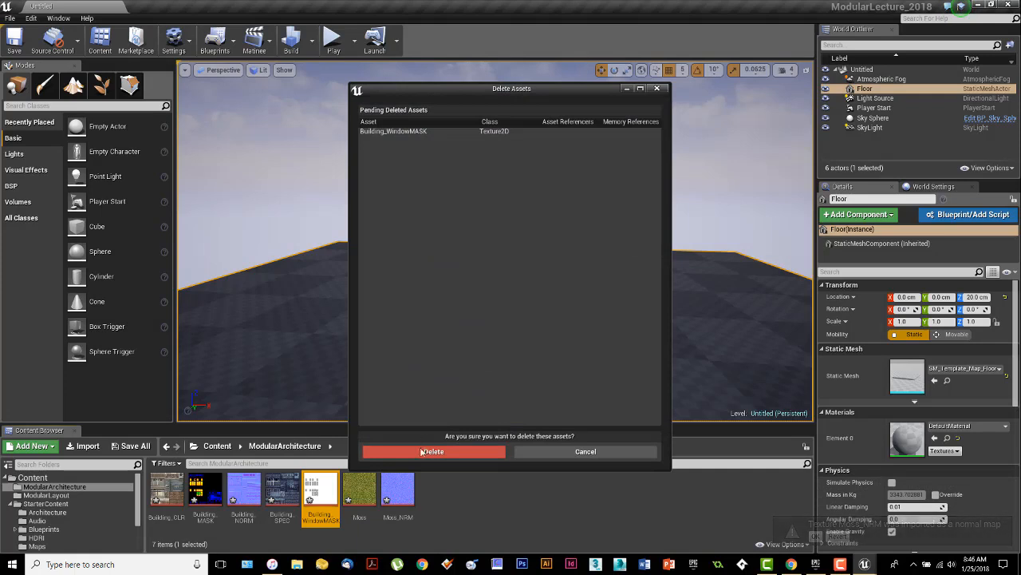
left_click(431, 451)
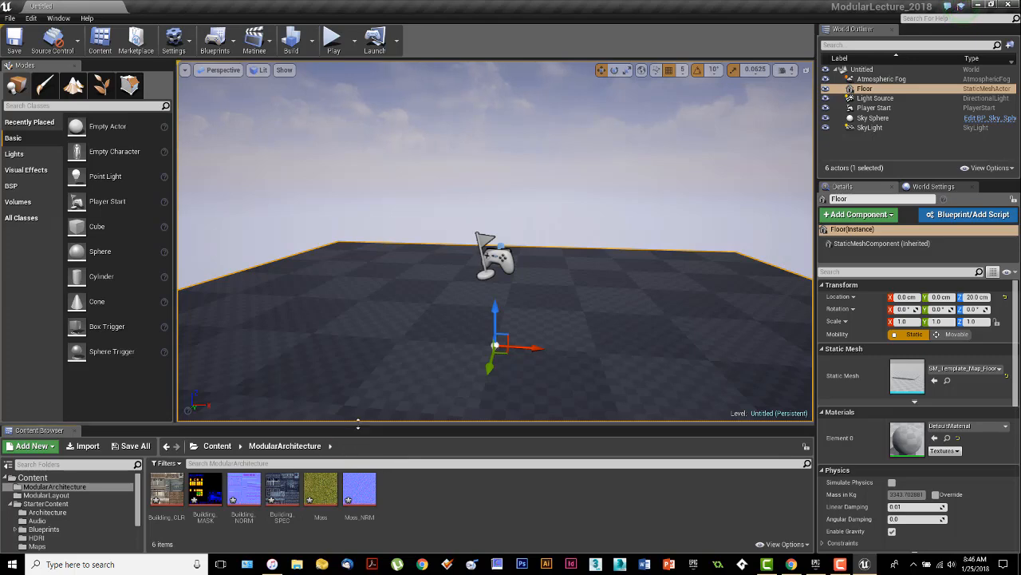
Step: Enlarge the asset browsing area and create a subfolder named Textures inside ModularArchitecture
left_click_drag(355, 423, 358, 364)
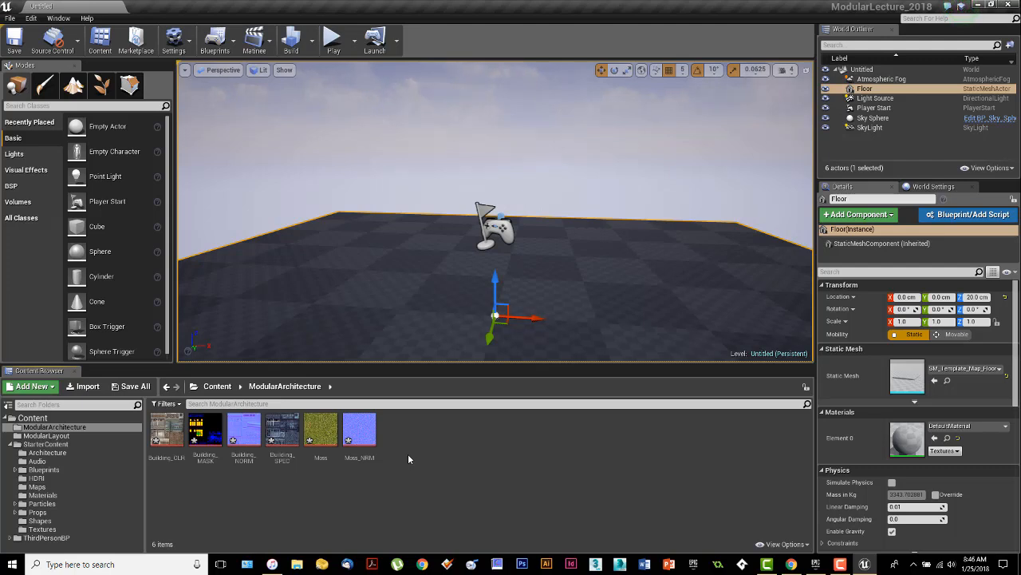
right_click(414, 453)
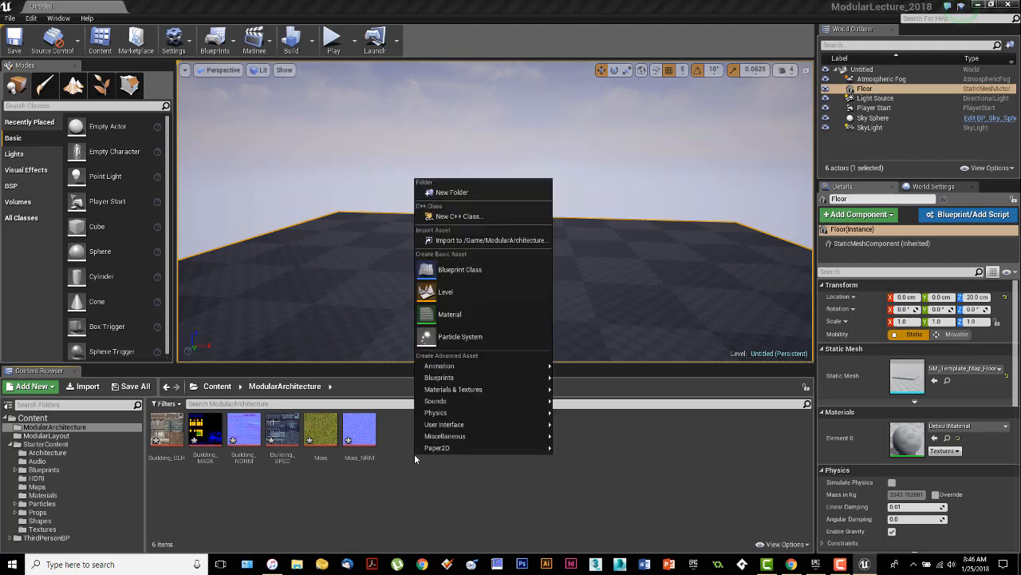
left_click(451, 193)
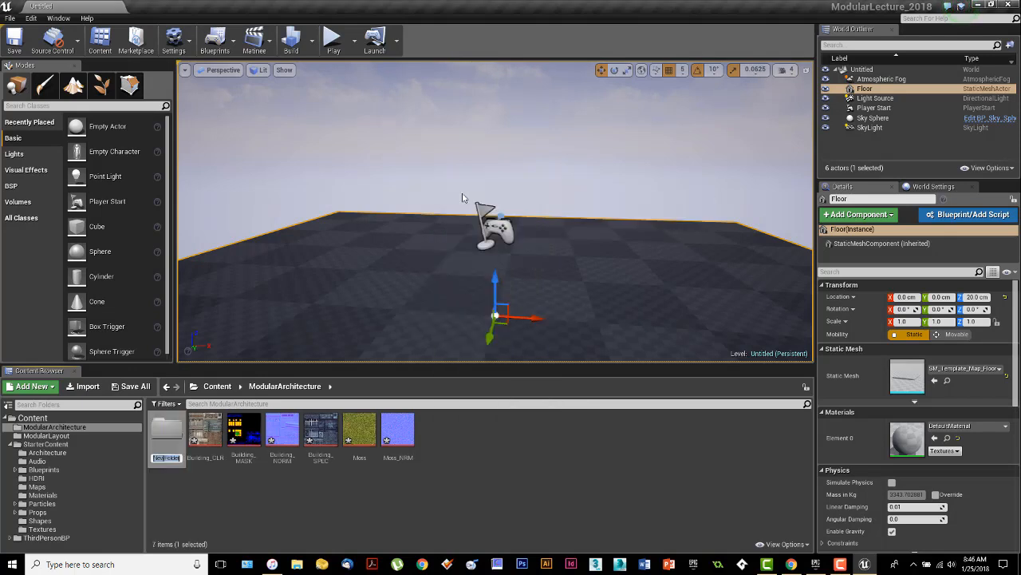
type("Textures")
key("Return")
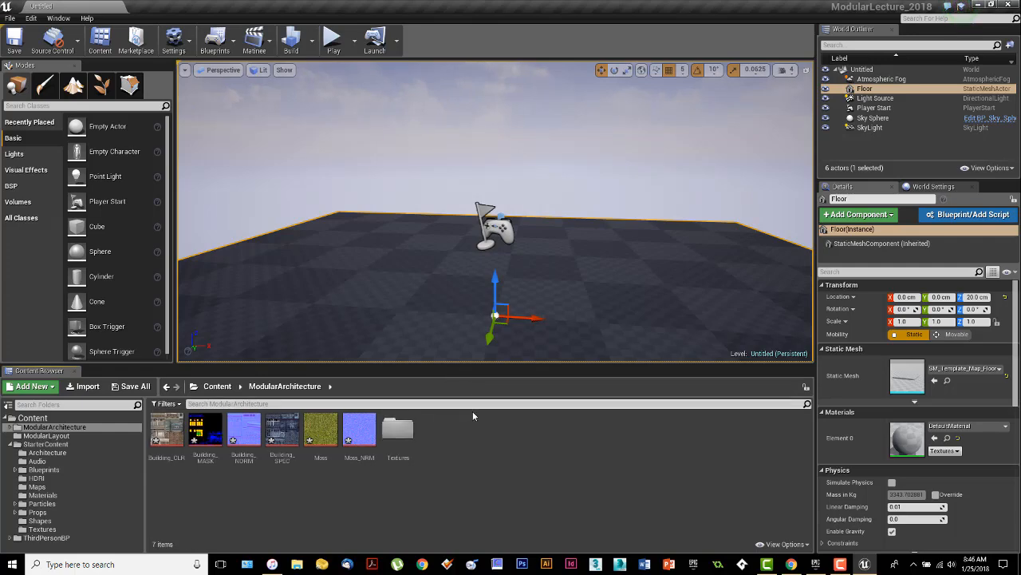
Step: Move all six building and moss textures, Building_CLR through Moss_NRM, into the Textures subfolder
left_click(349, 440)
left_click(166, 435, "shift")
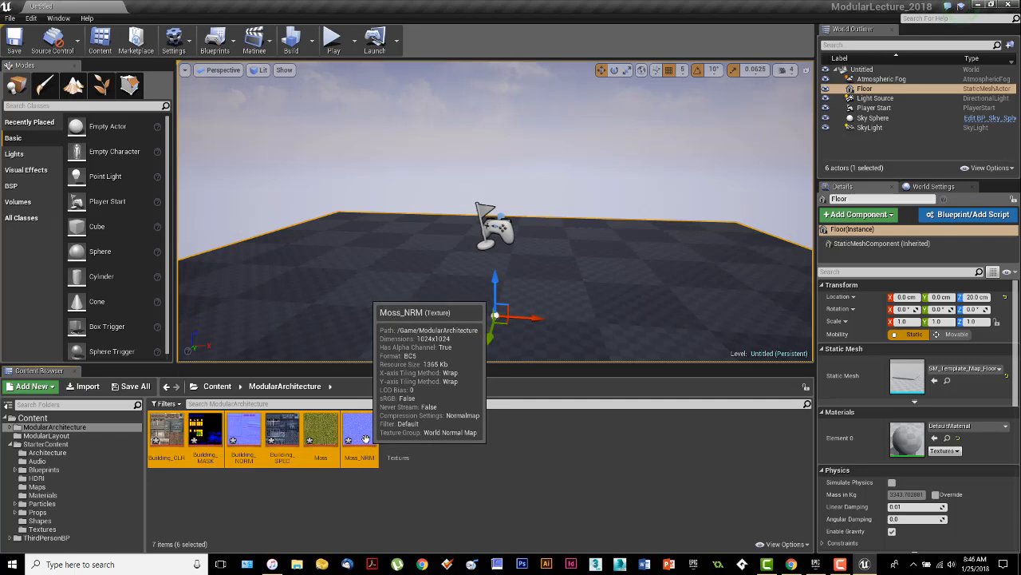
left_click_drag(360, 434, 390, 435)
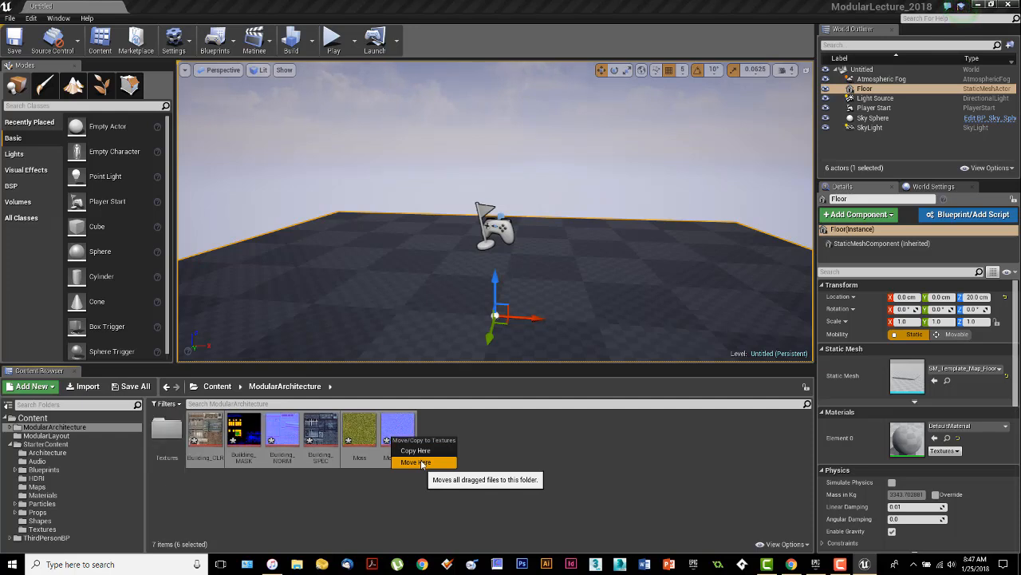
left_click(422, 462)
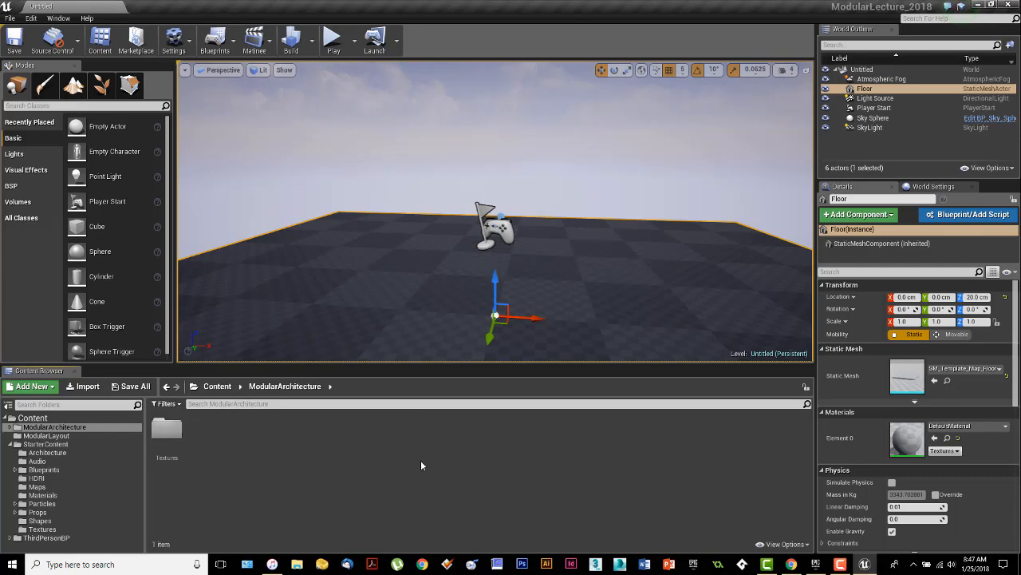
Step: Create a material from the Building_CLR texture in the Textures folder and name it M_Building
double_click(167, 429)
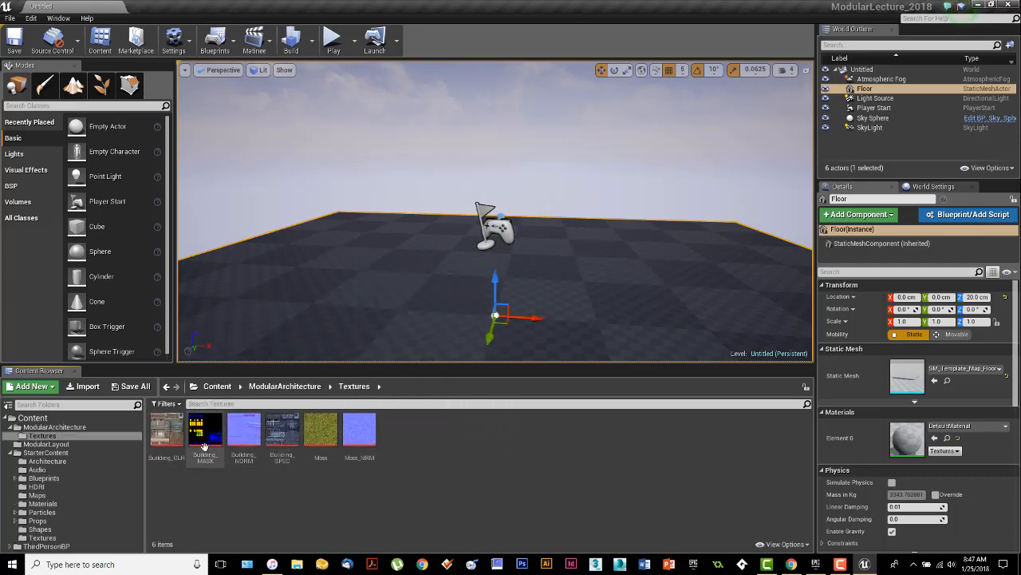
left_click(166, 439)
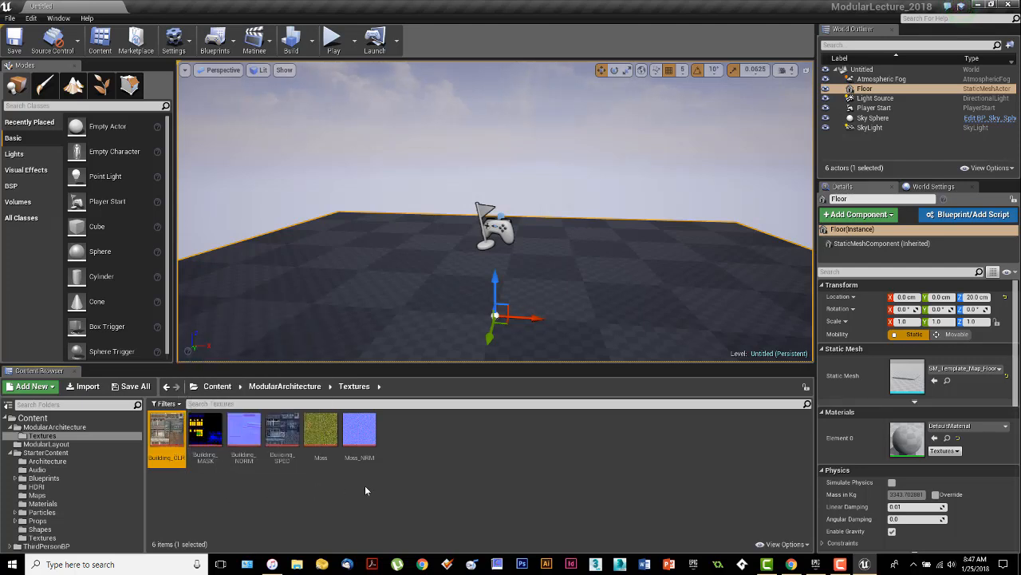
right_click(164, 438)
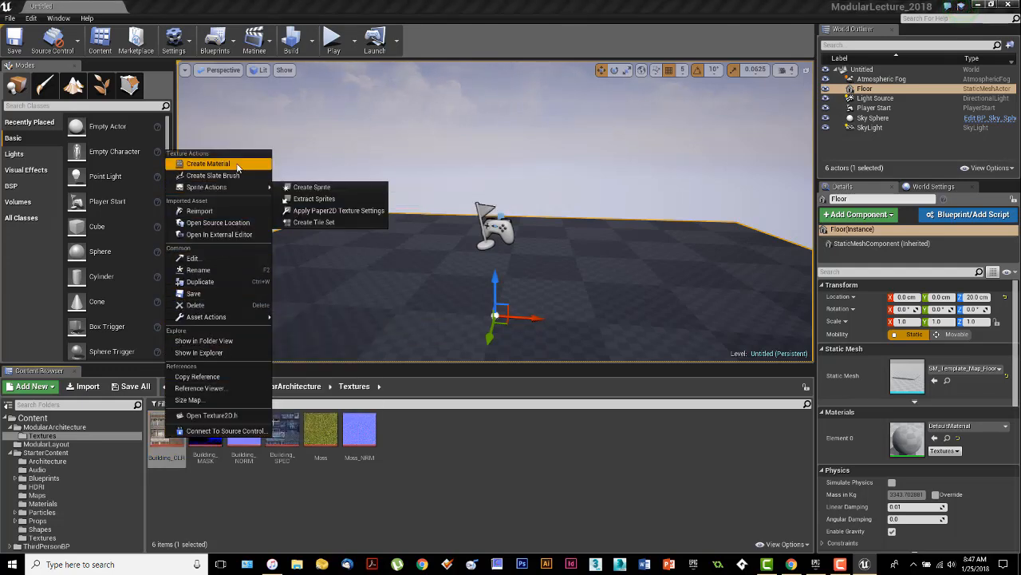
left_click(209, 164)
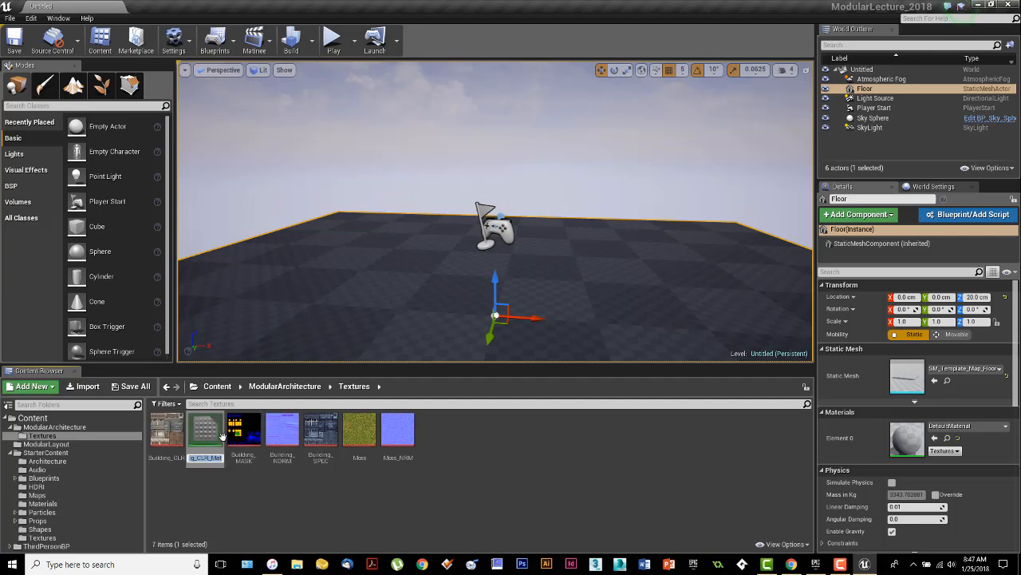
type("M_Building")
key("Return")
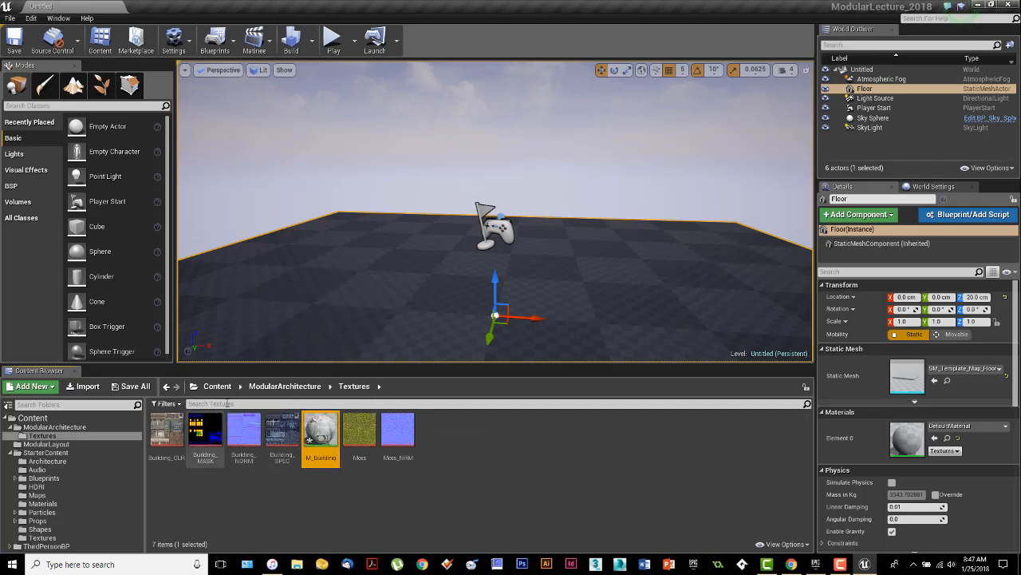
Step: Create a subfolder named Materials inside ModularArchitecture
left_click(303, 387)
right_click(238, 454)
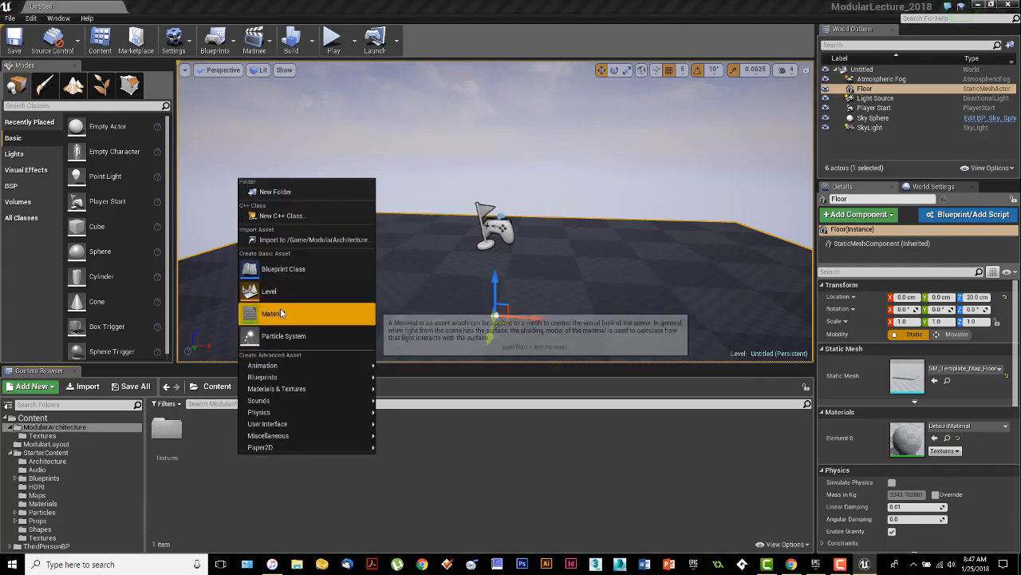
left_click(298, 193)
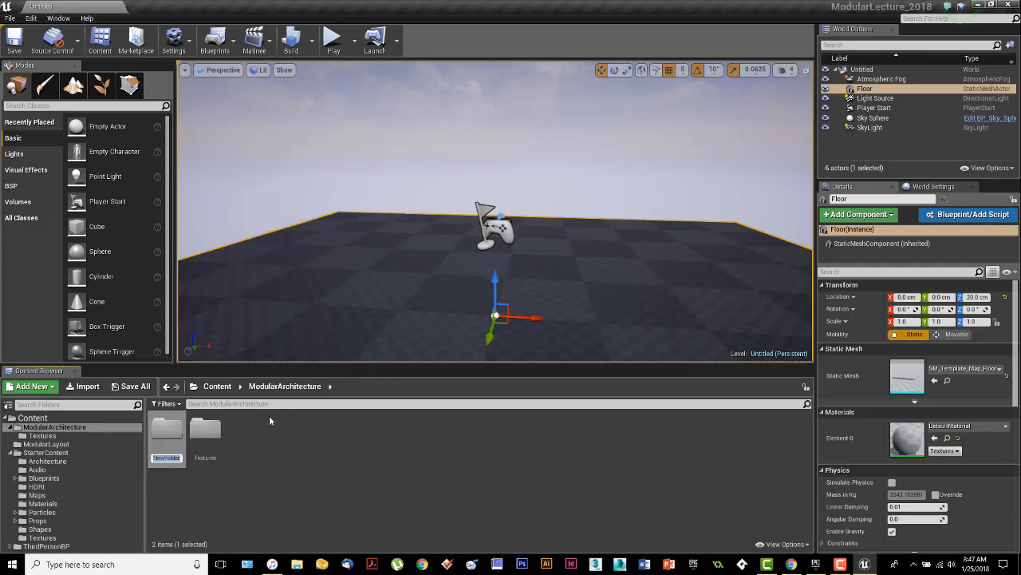
type("Materials")
key("Return")
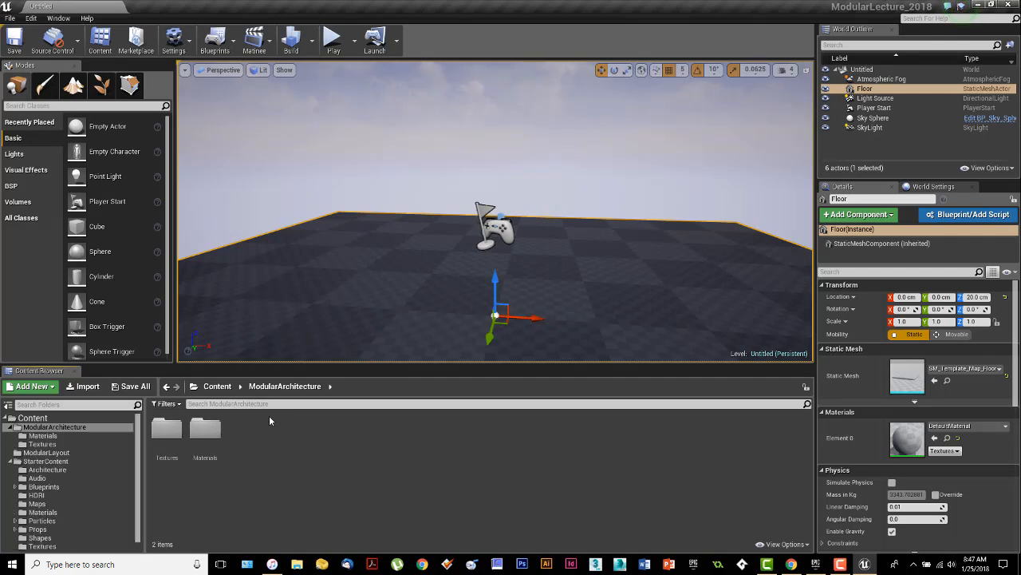
Step: Move the M_Building material from the Textures folder into ModularArchitecture's Materials folder
double_click(205, 431)
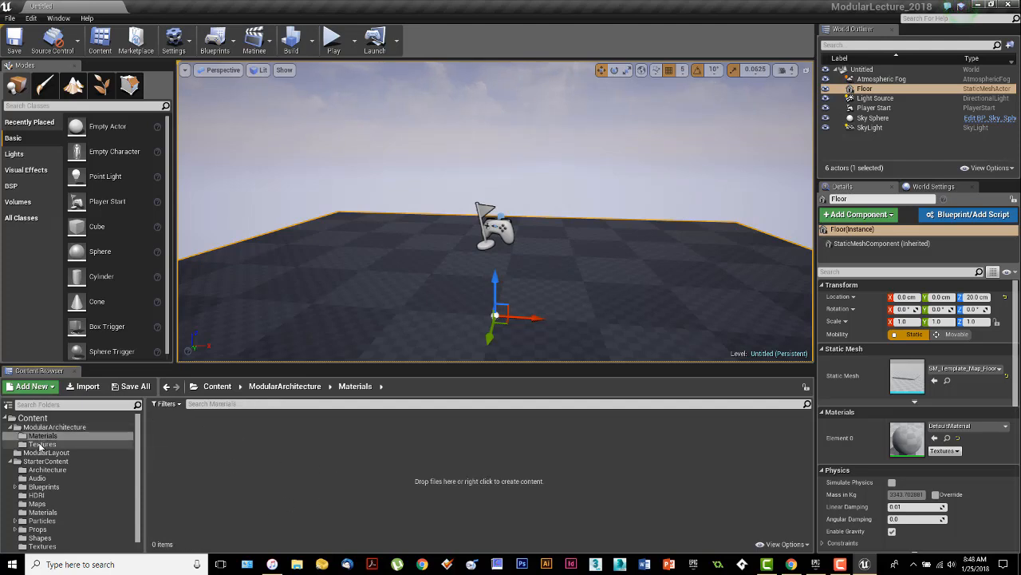
left_click(42, 443)
left_click(316, 476)
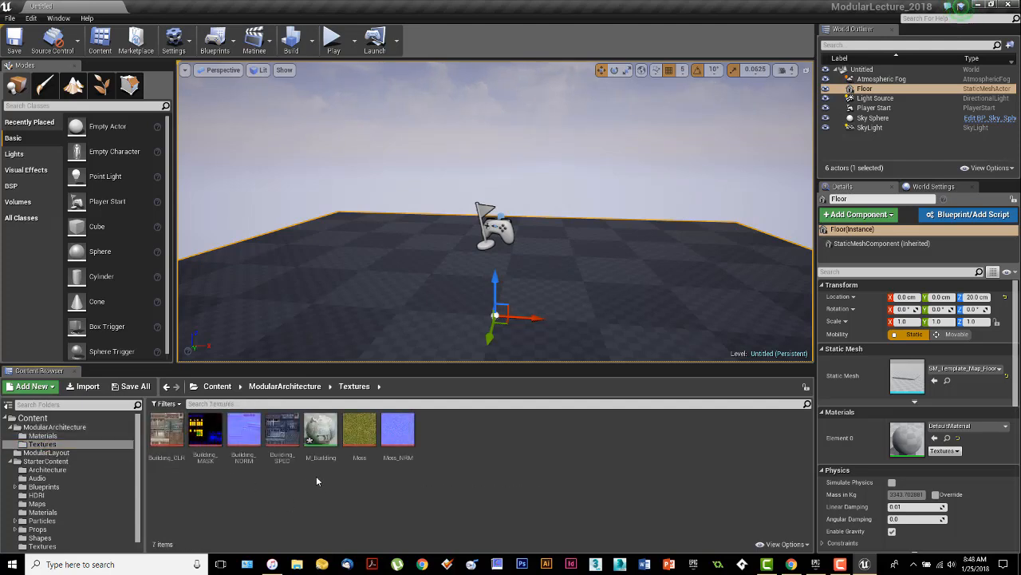
left_click(321, 435)
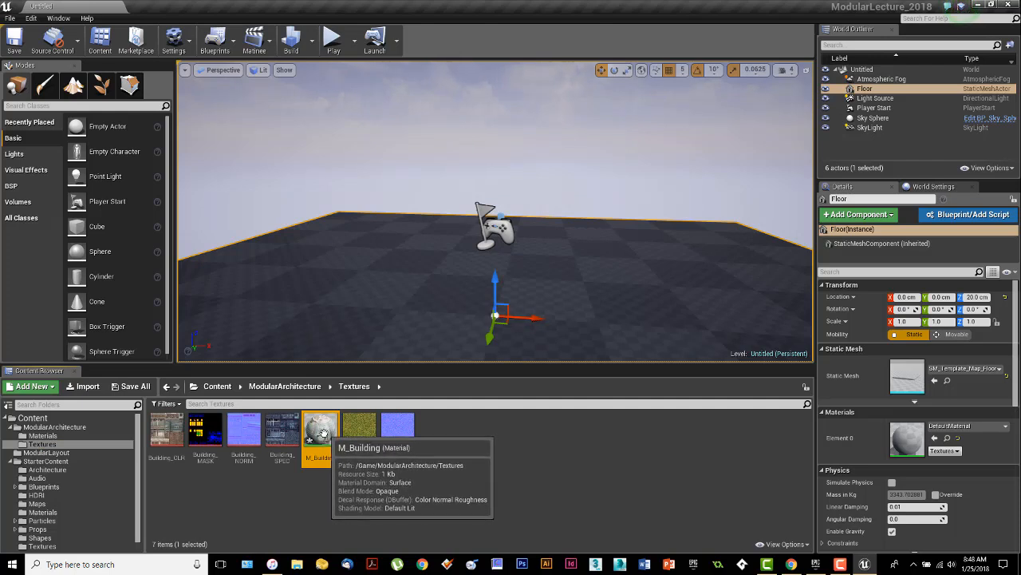
left_click_drag(323, 435, 37, 436)
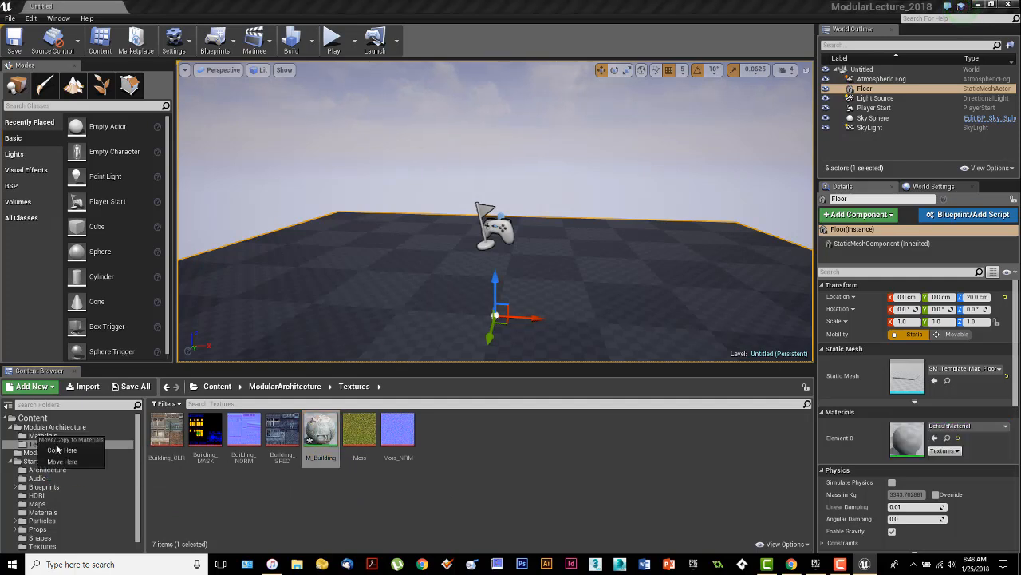
left_click(58, 462)
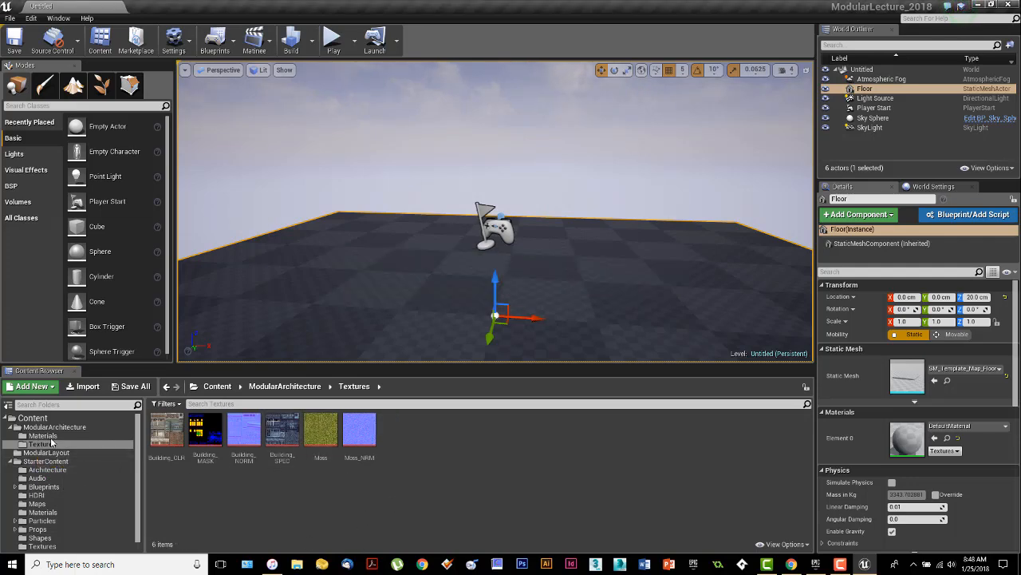
Step: Open M_Building from the Materials folder, inspect its node graph and preview, and close the material editor
left_click(42, 436)
double_click(167, 431)
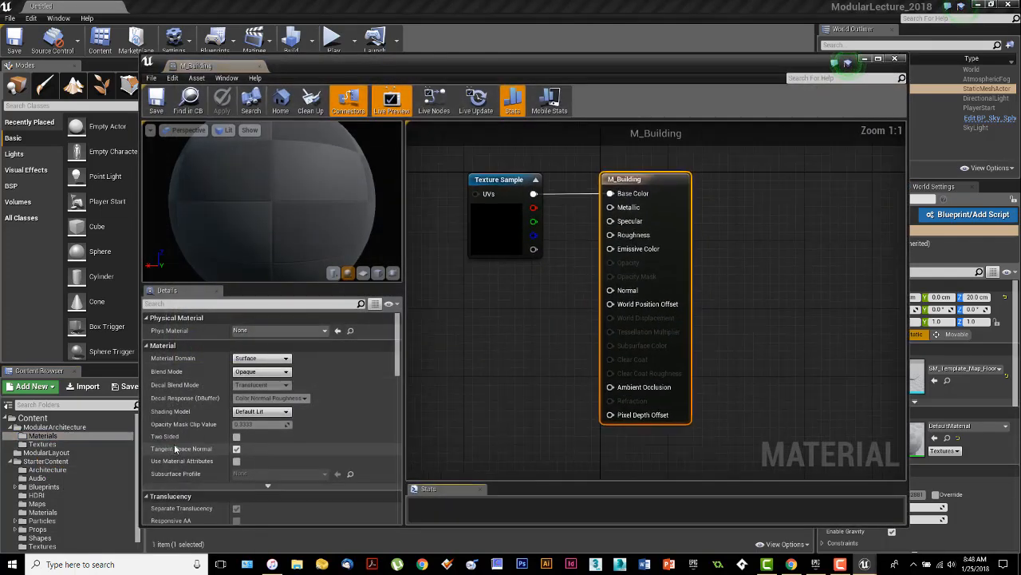
right_click_drag(537, 374, 605, 376)
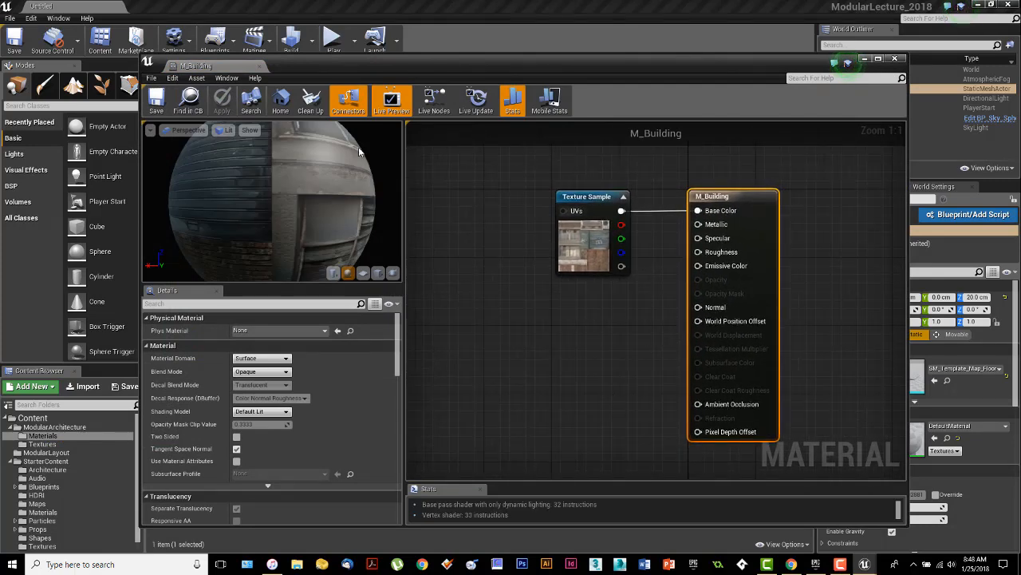
left_click(894, 58)
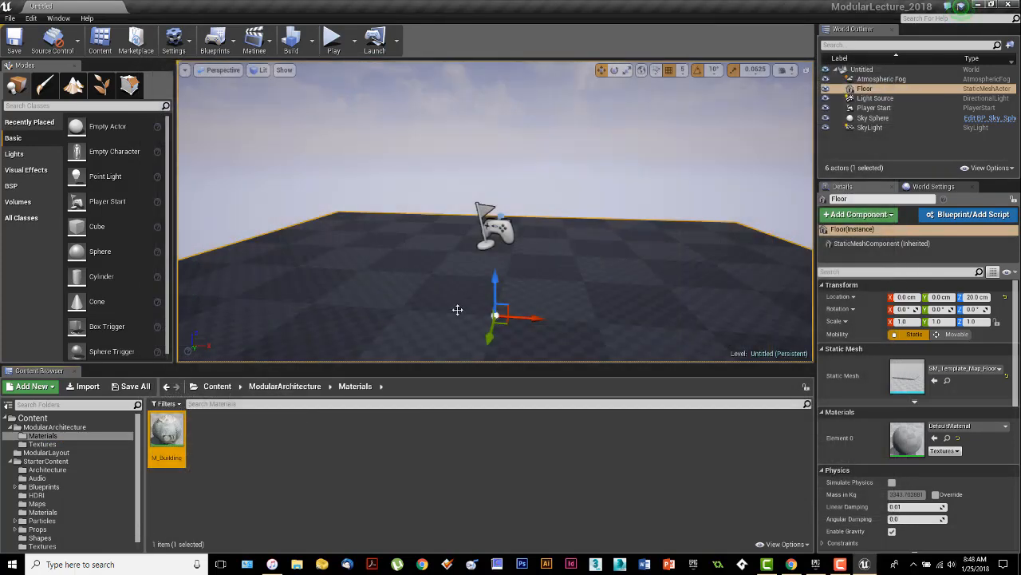
Step: Create a subfolder named BuildingAssets inside ModularArchitecture
left_click(284, 386)
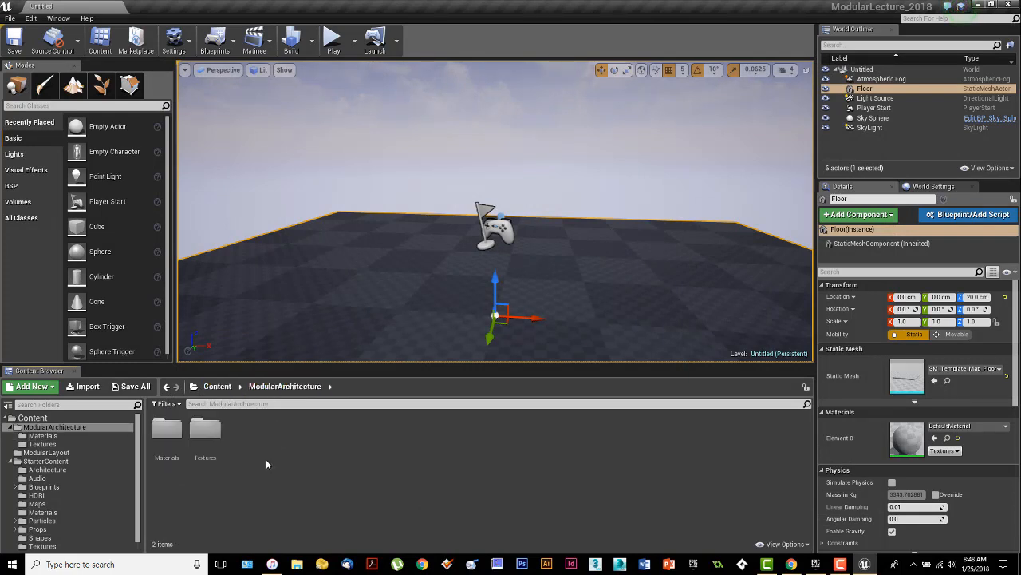
right_click(266, 463)
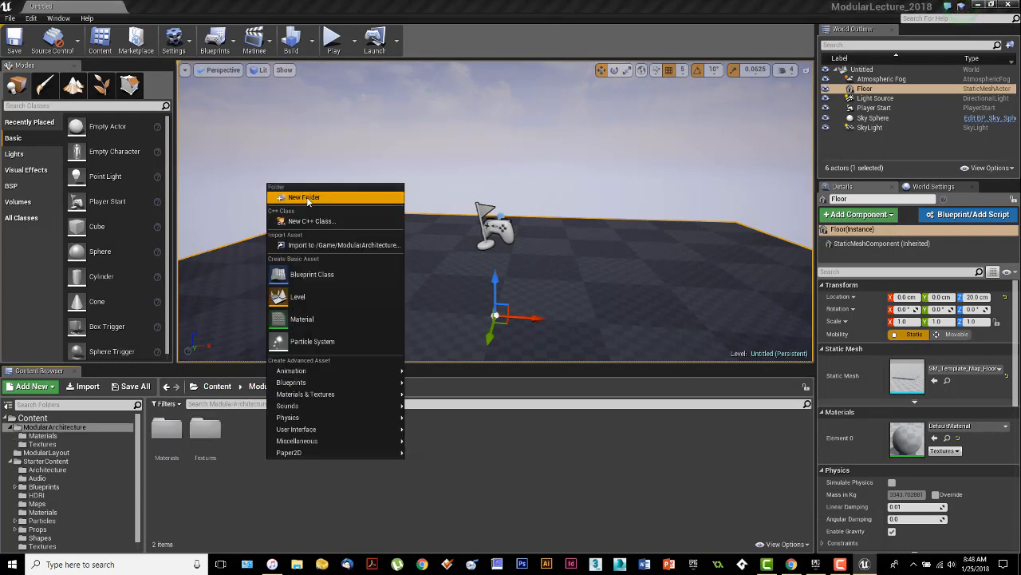
left_click(307, 200)
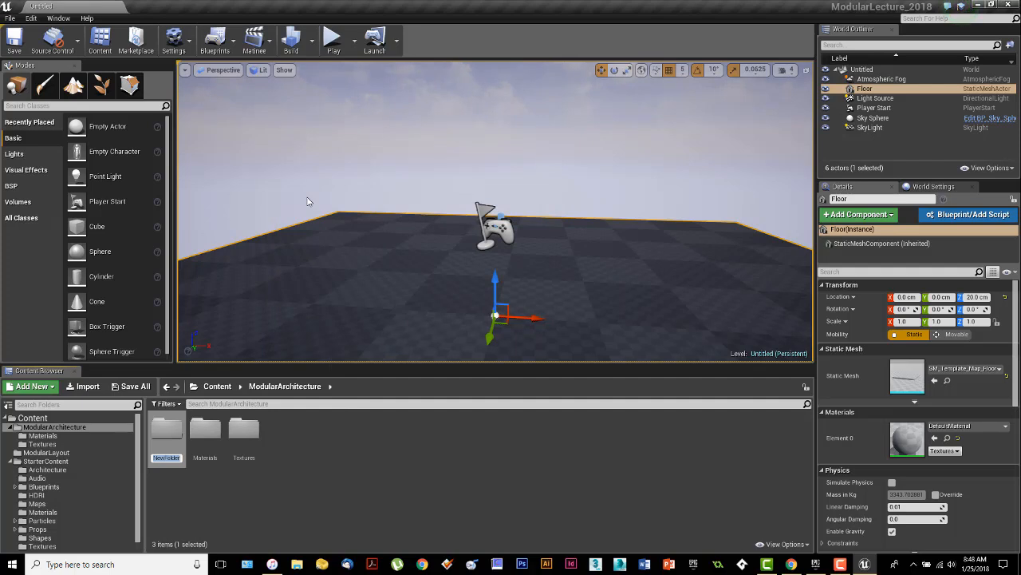
type("Building")
type("Assets")
key("Return")
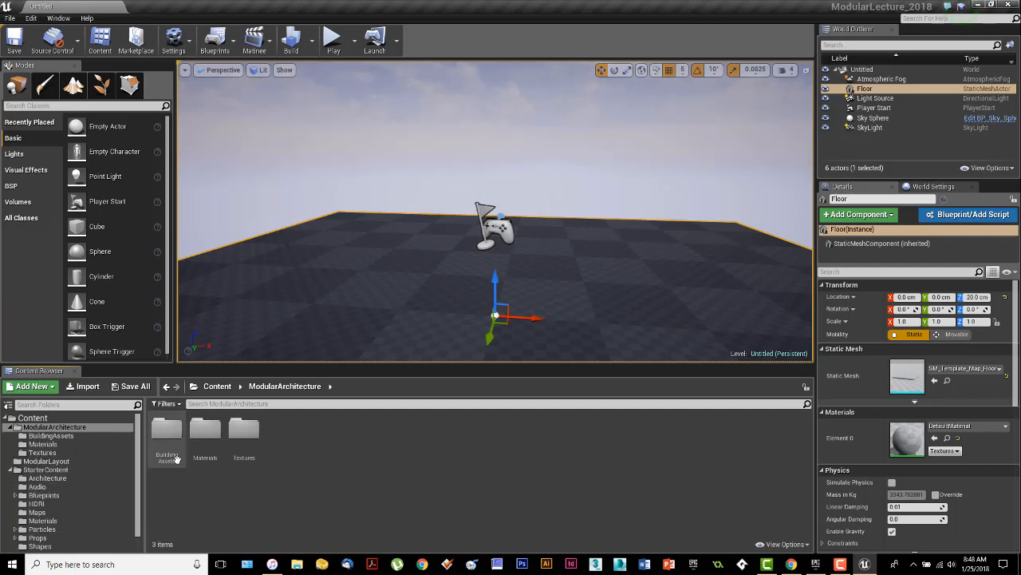
Step: Start importing FINAL_to_size_2018.FBX from the Week 5 Assets folder into the BuildingAssets folder
left_click(168, 430)
double_click(168, 430)
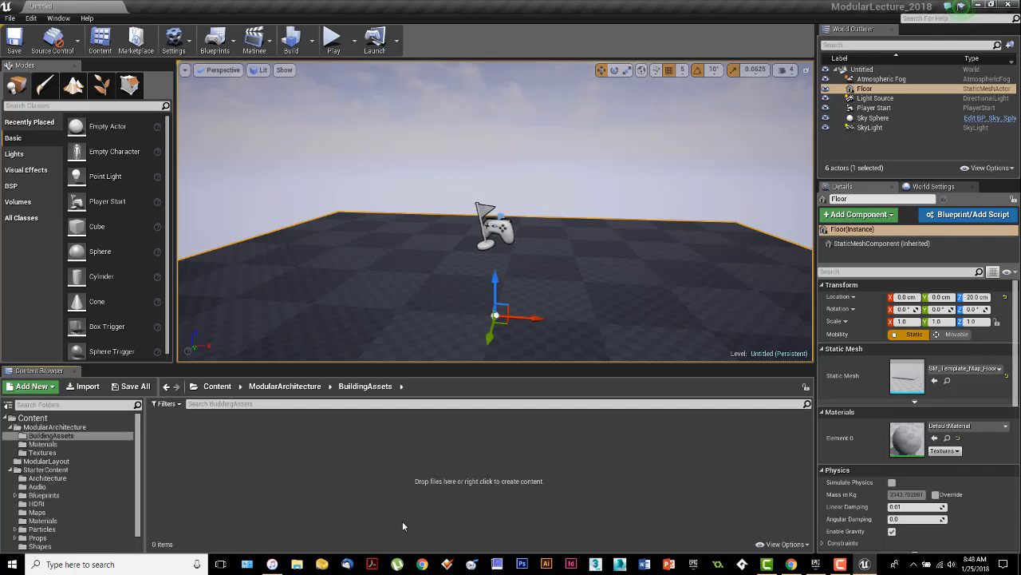
right_click(365, 477)
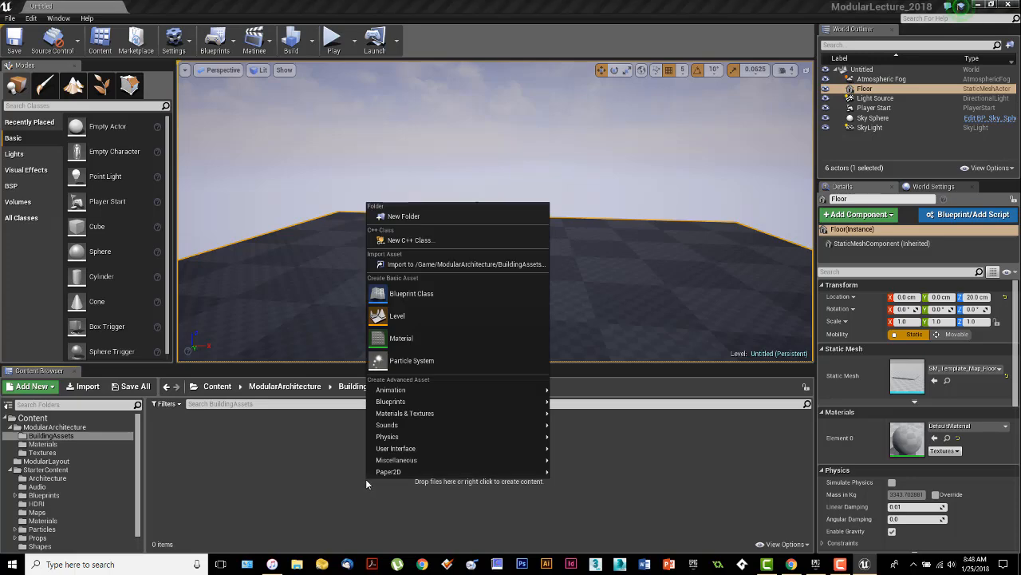
left_click(433, 264)
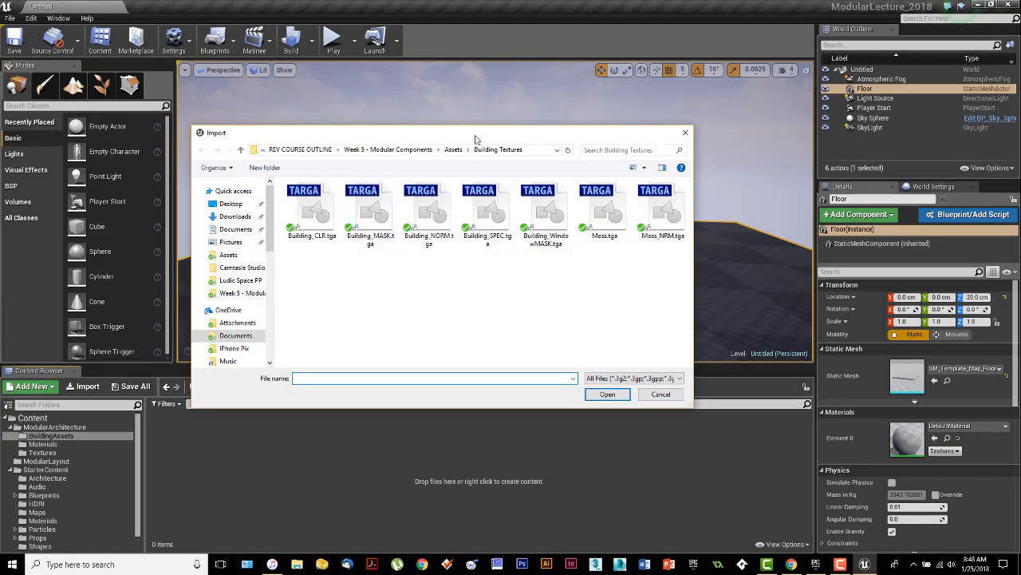
left_click(454, 150)
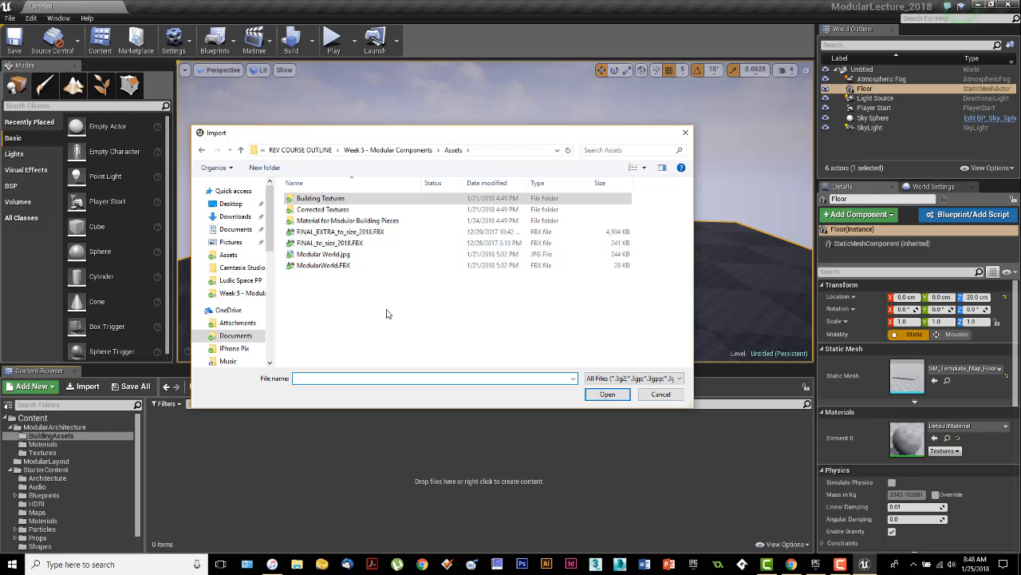
left_click(356, 244)
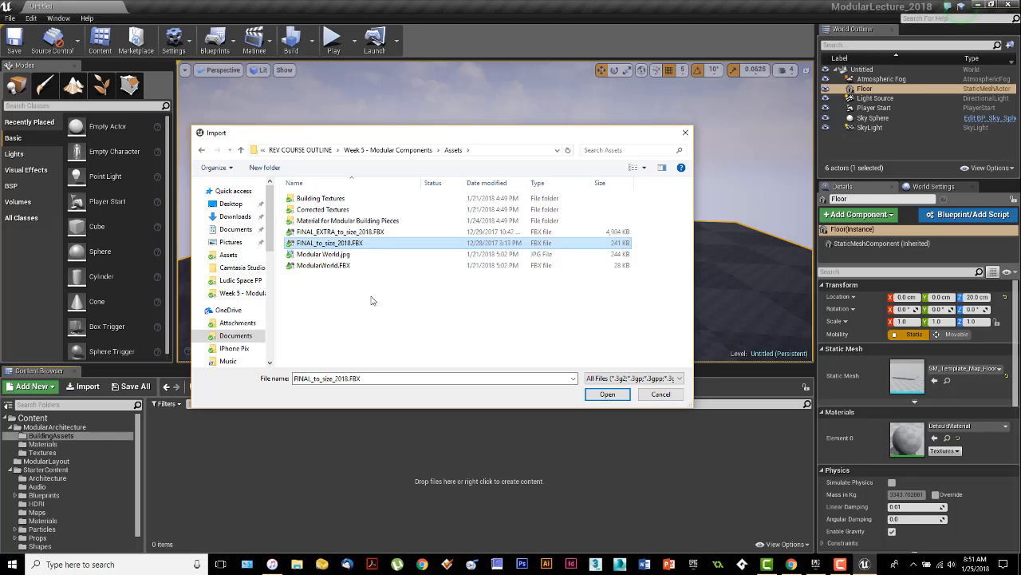
double_click(359, 244)
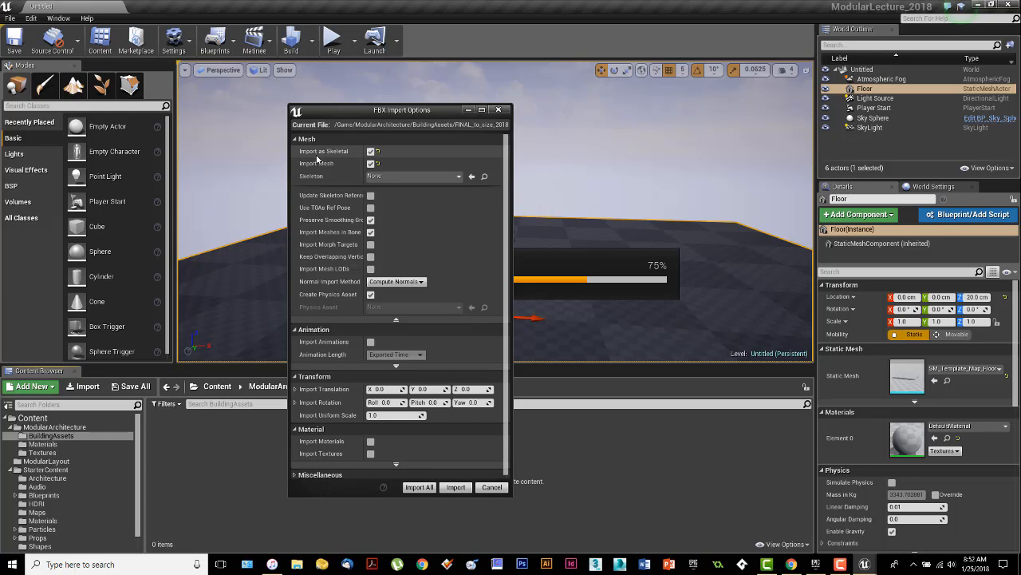
Step: Import all the FBX's meshes as static meshes, with Import as Skeletal, Auto Generate Collision and Combine Meshes turned off
left_click(370, 151)
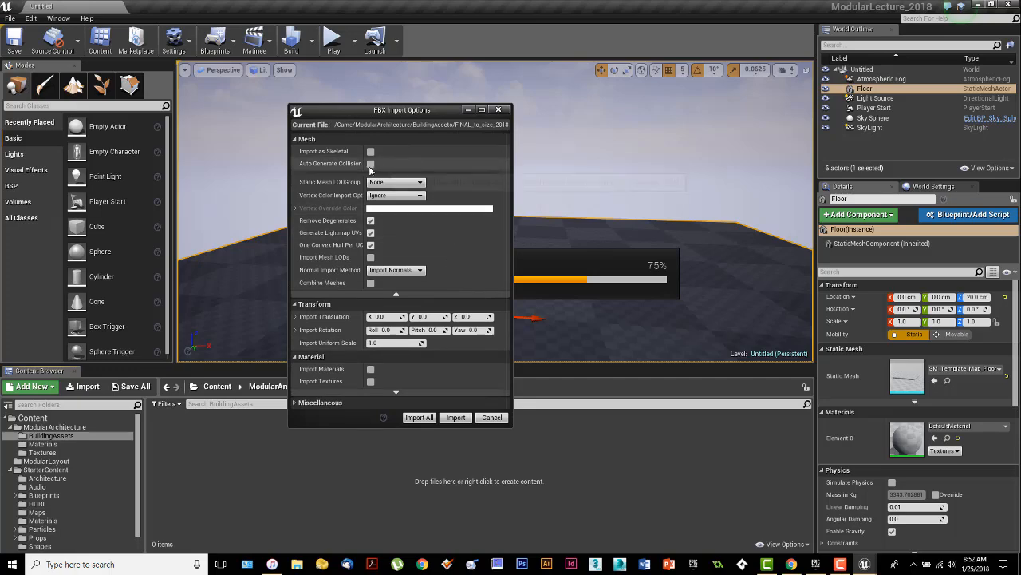
left_click_drag(405, 111, 414, 107)
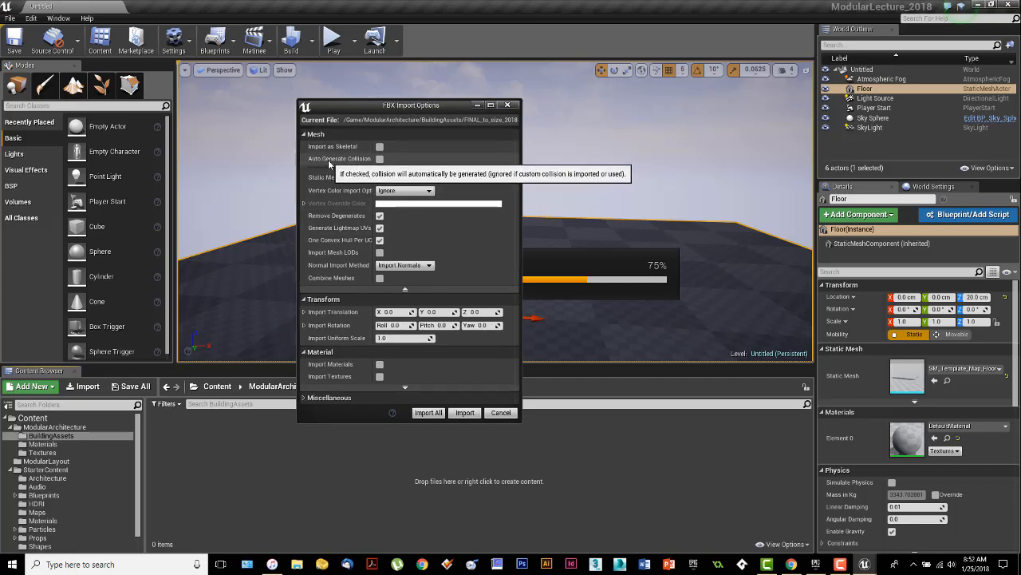
left_click(380, 158)
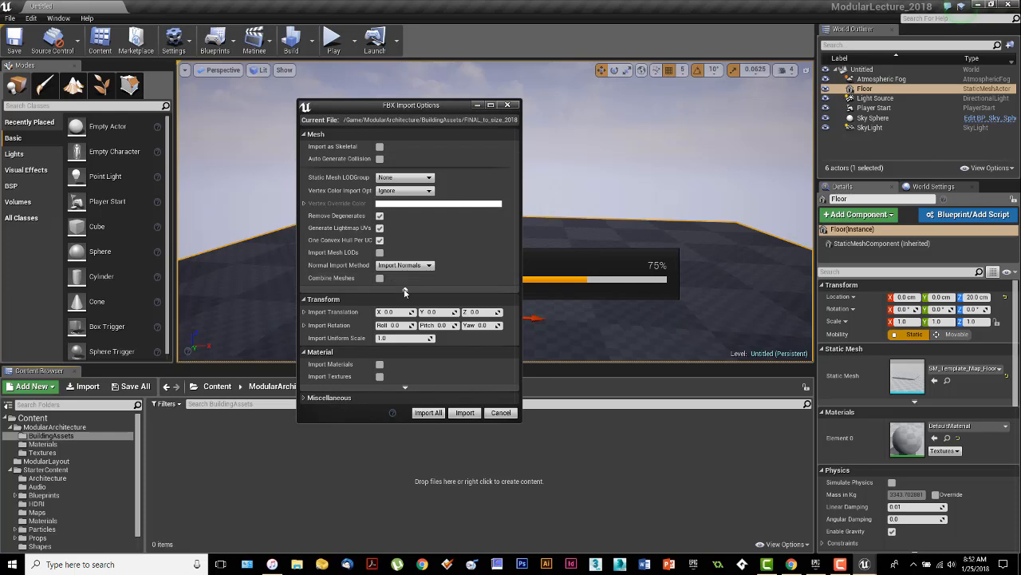
left_click(405, 288)
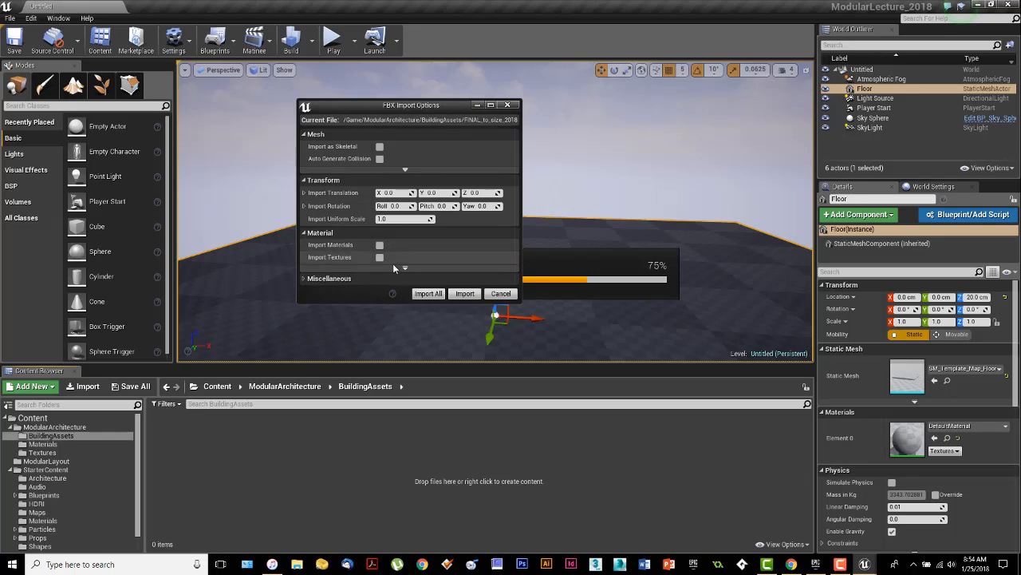
left_click(406, 172)
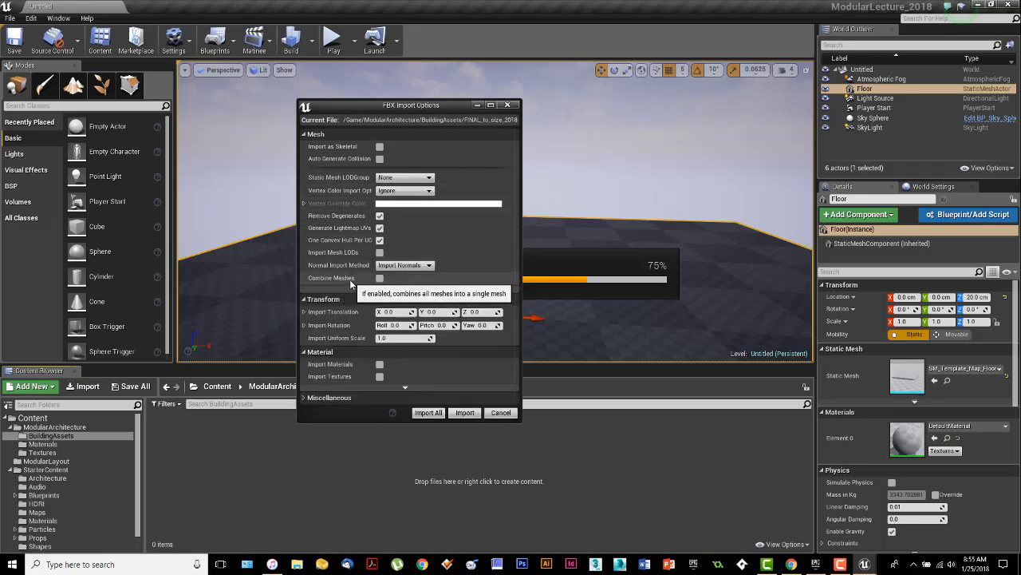
left_click(380, 278)
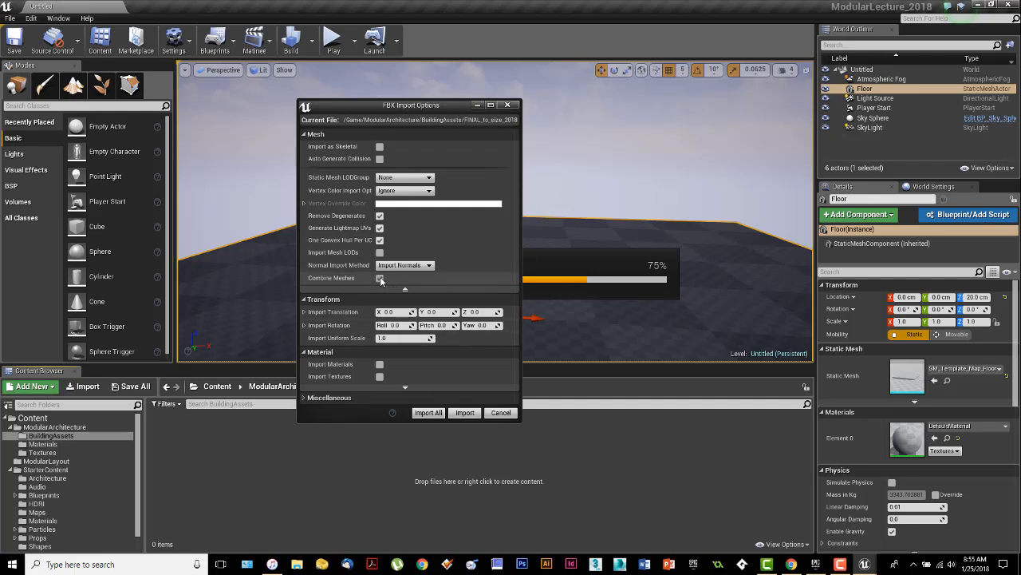
left_click(380, 278)
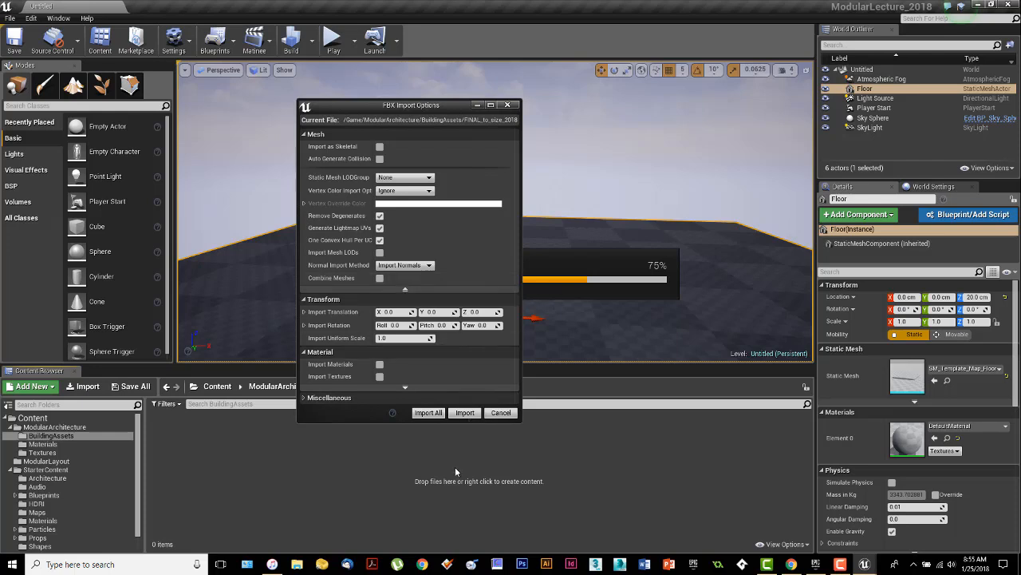
left_click(429, 414)
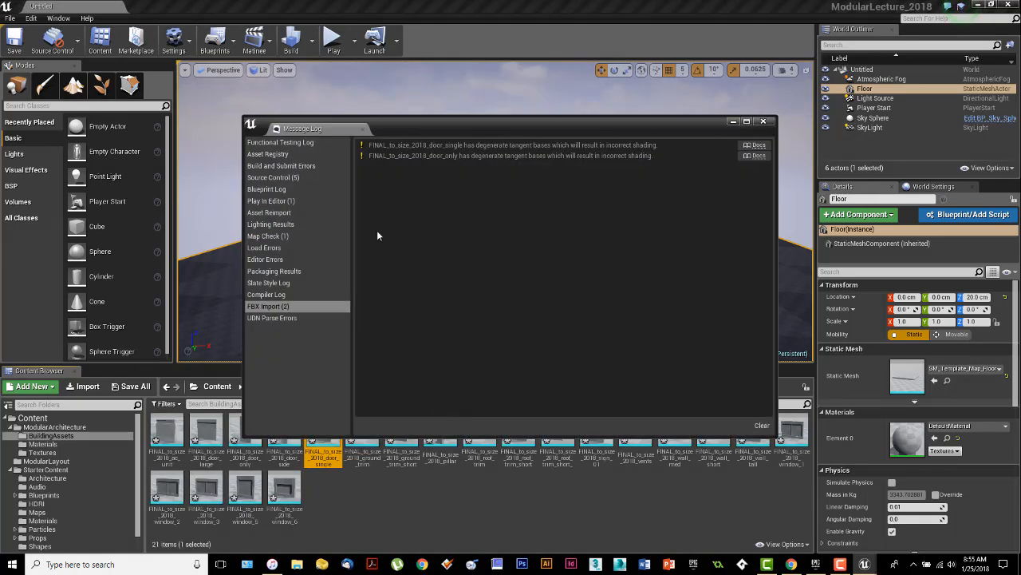
Step: Review the FBX import warnings in the message log, close the log and clear the asset selection
left_click_drag(391, 127, 384, 100)
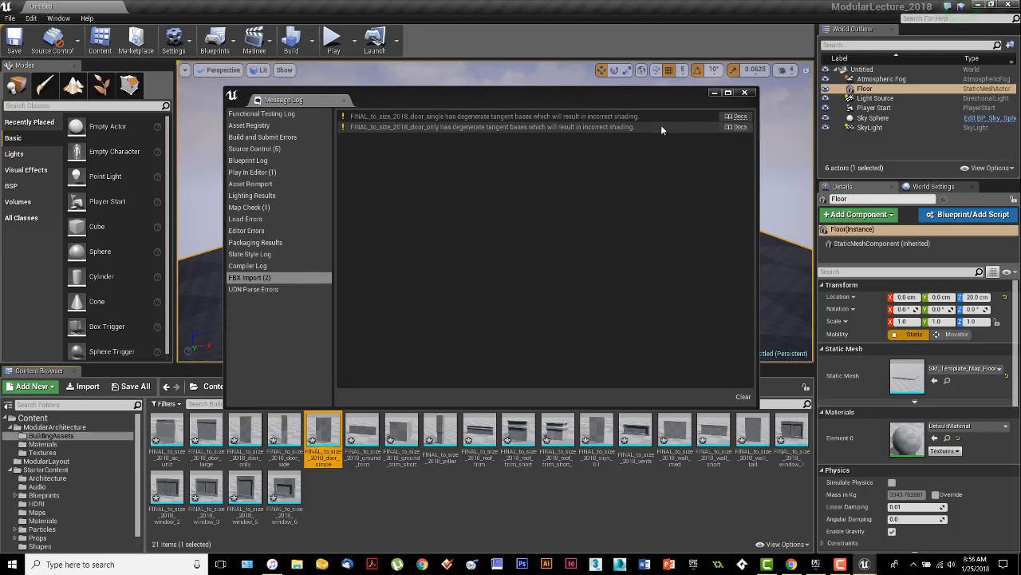
mouse_move(316, 443)
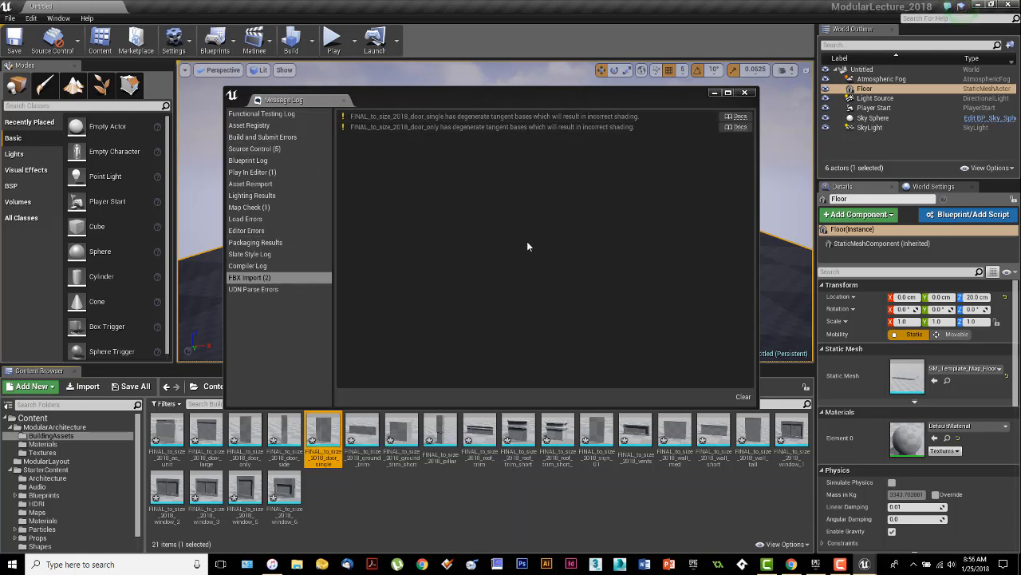
left_click(747, 94)
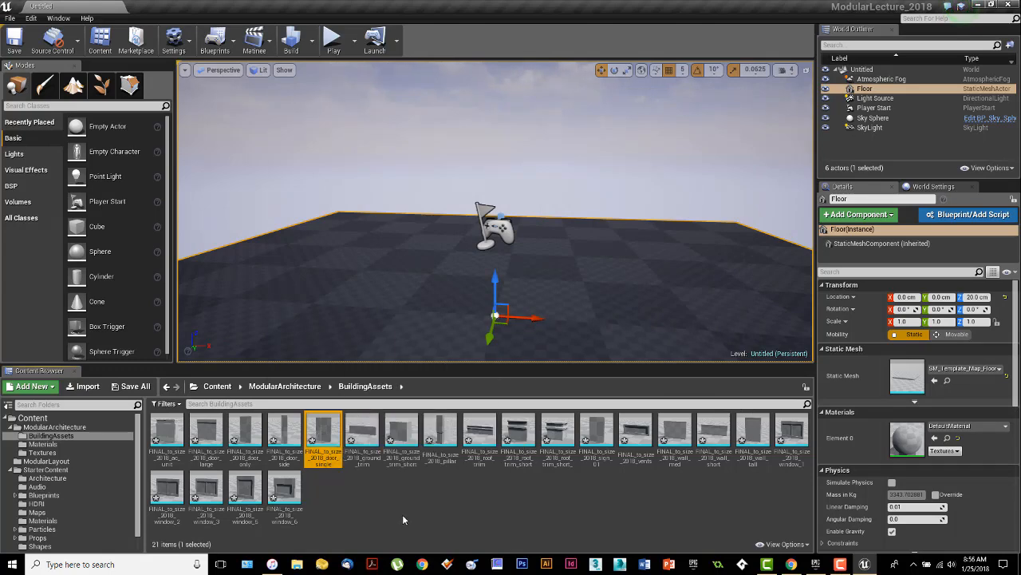
left_click(402, 517)
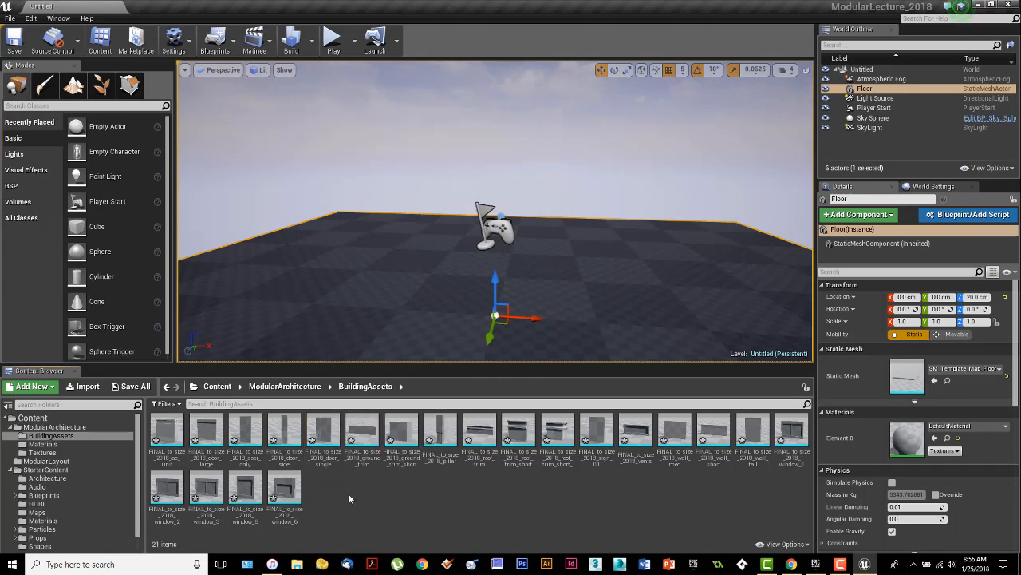
Step: Open the FINAL_to_size_2018_door_single mesh from BuildingAssets, inspect its geometry, and close the mesh editor
left_click(330, 444)
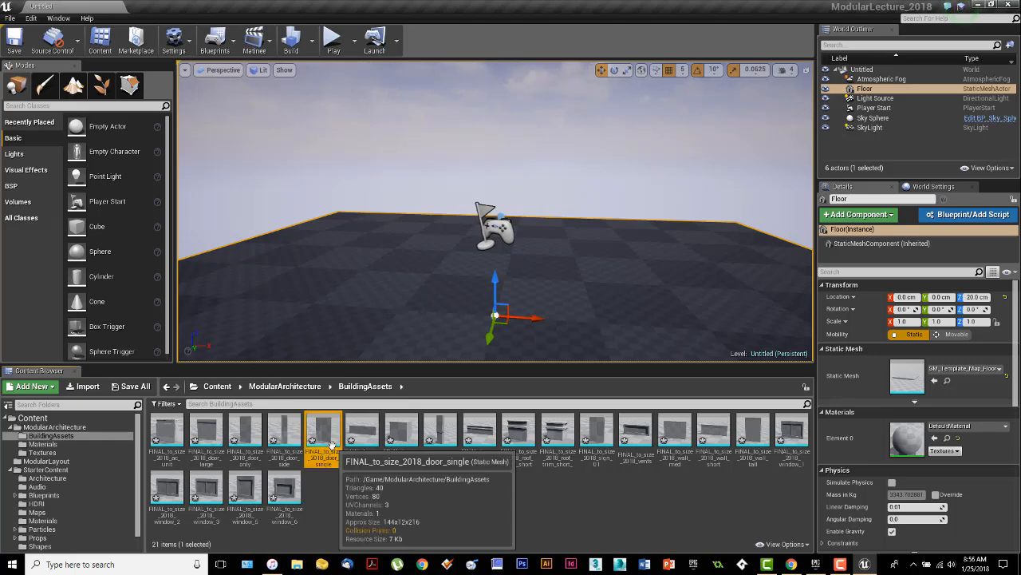
double_click(330, 444)
mouse_move(467, 399)
left_mouse_down()
mouse_move(435, 395)
mouse_move(490, 411)
mouse_move(467, 320)
mouse_move(463, 382)
left_mouse_up()
right_click_drag(463, 382, 495, 395)
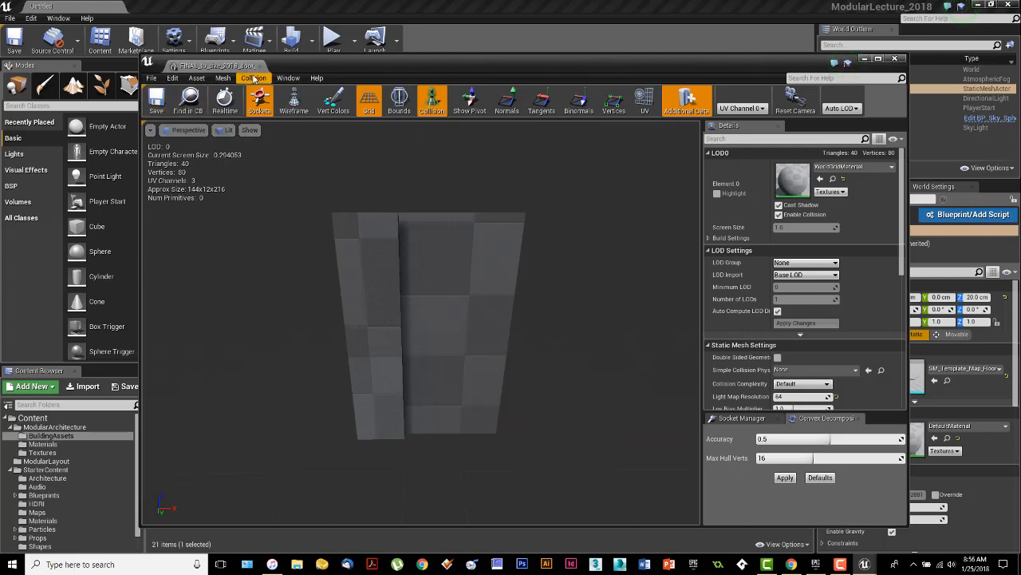
left_click(896, 60)
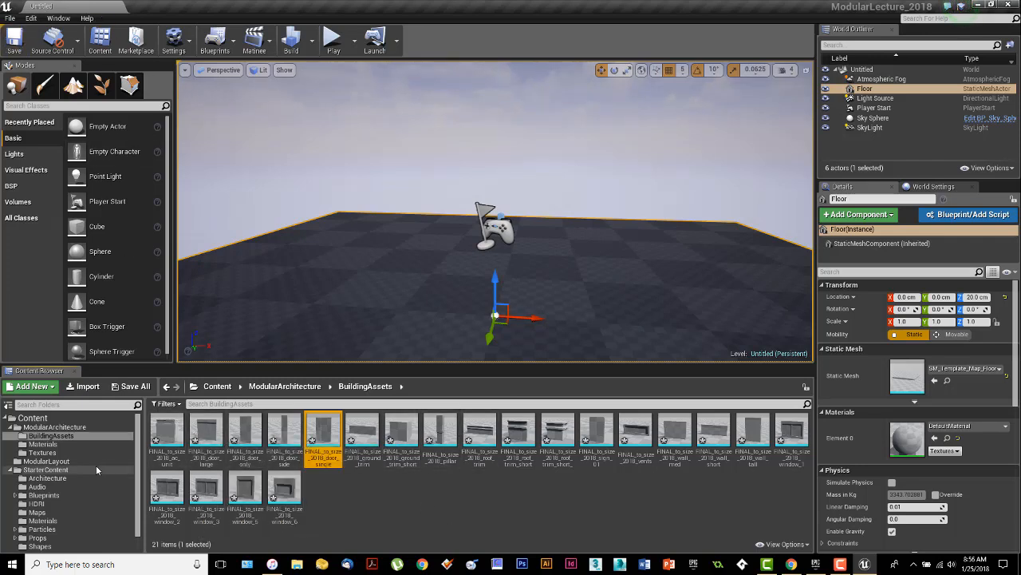
Step: Check the contents of ModularArchitecture's Materials, Textures and BuildingAssets folders
left_click(42, 444)
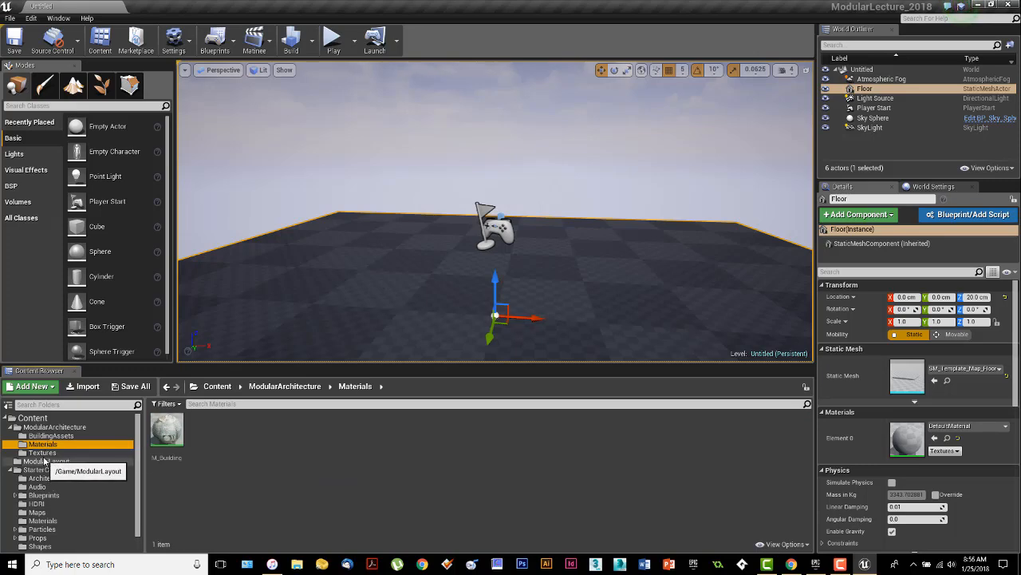
left_click(40, 452)
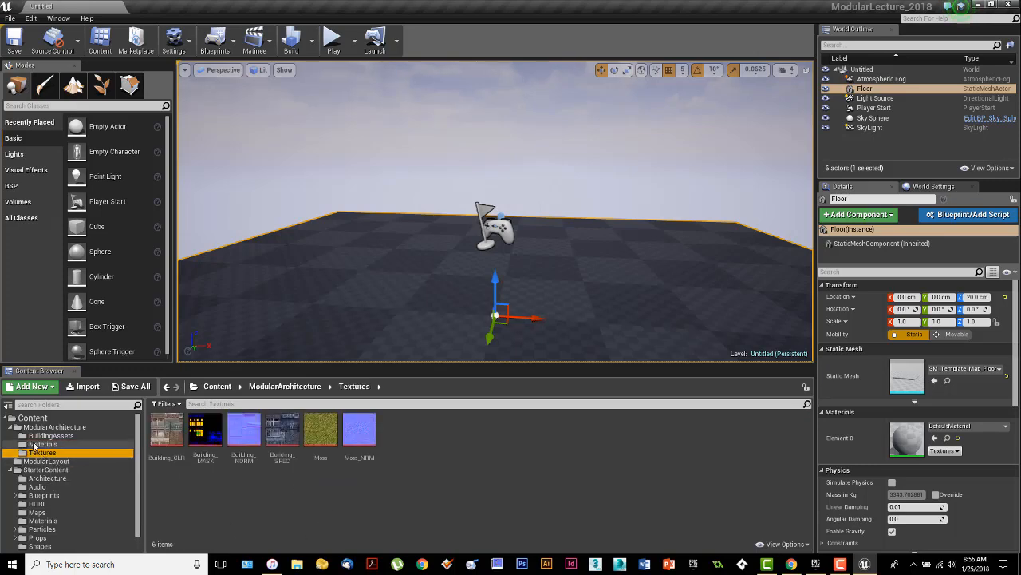
left_click(47, 436)
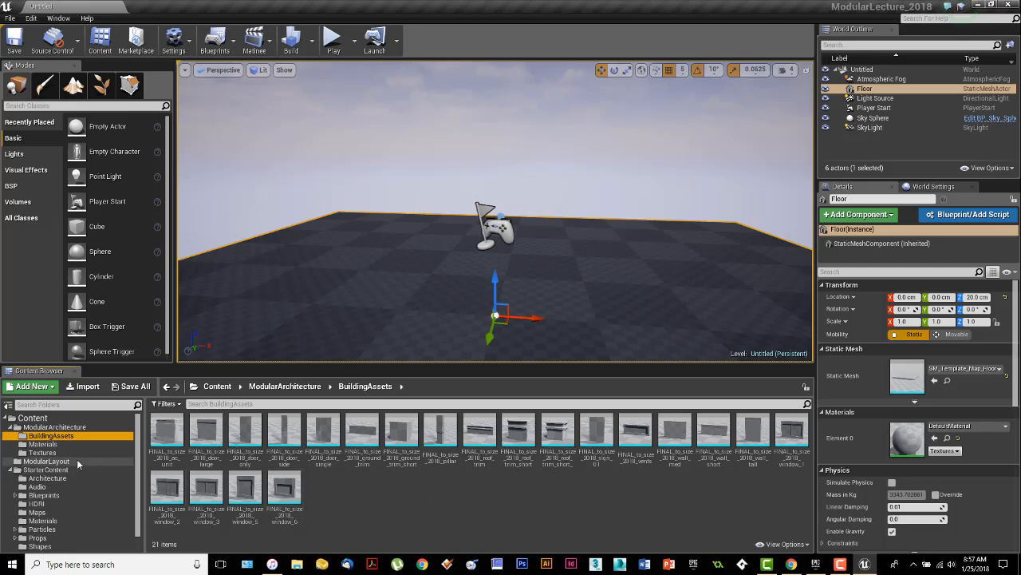
Step: Open M_Building from the Materials folder for editing and make room in its graph beside the Texture Sample node
left_click(48, 445)
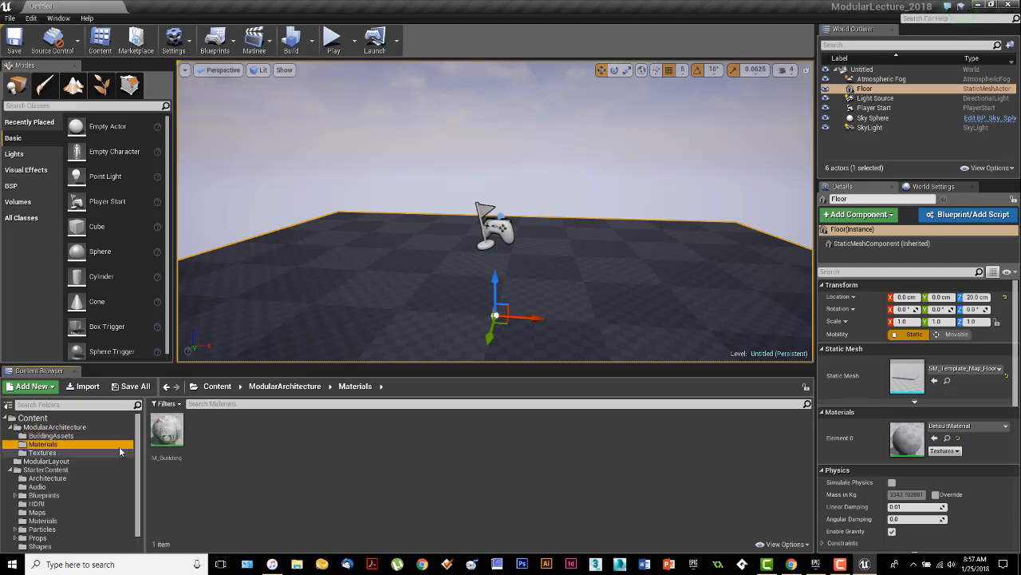
double_click(167, 431)
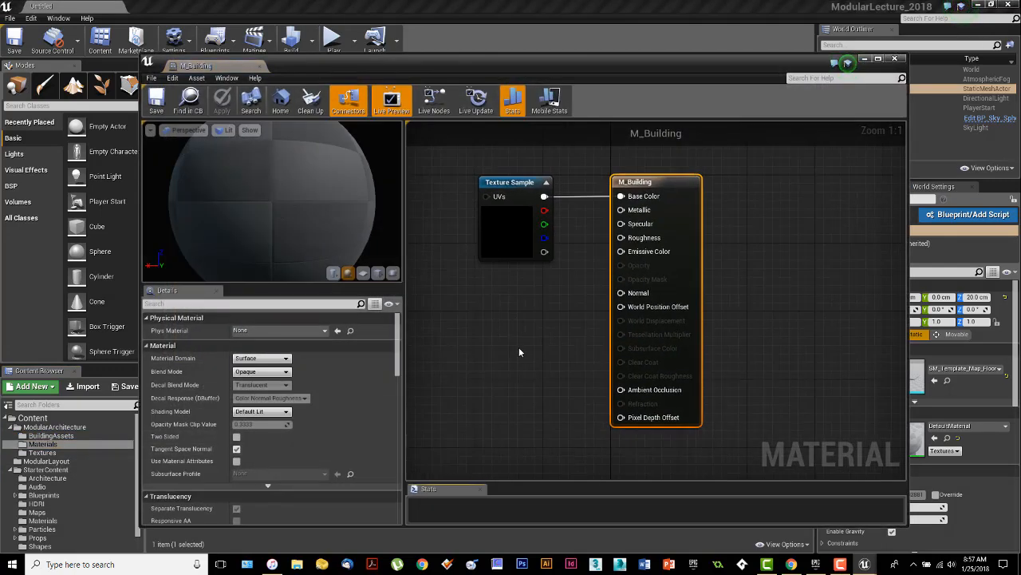
right_click_drag(520, 348, 616, 345)
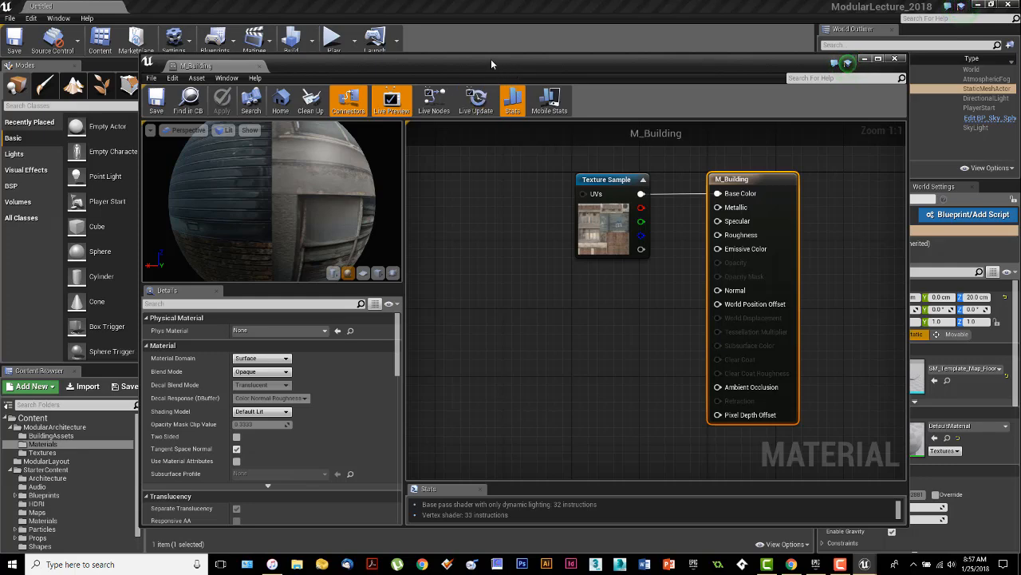
left_click_drag(487, 51, 486, 23)
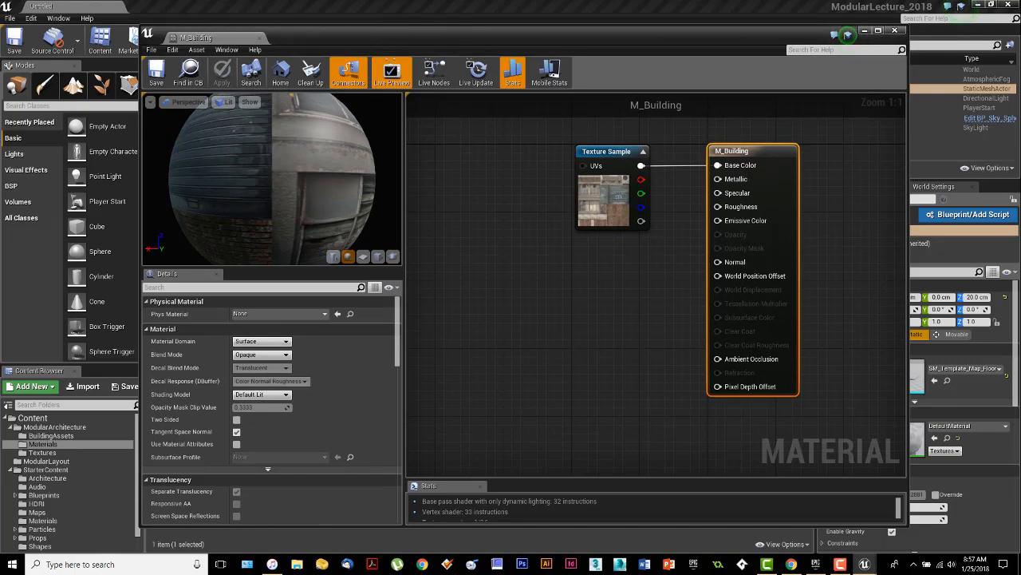
Step: Switch to Chrome and skim the Creating the Material for Modular Buildings page, from base color wiring through the entire material map
left_click_drag(0, 94, 452, 69)
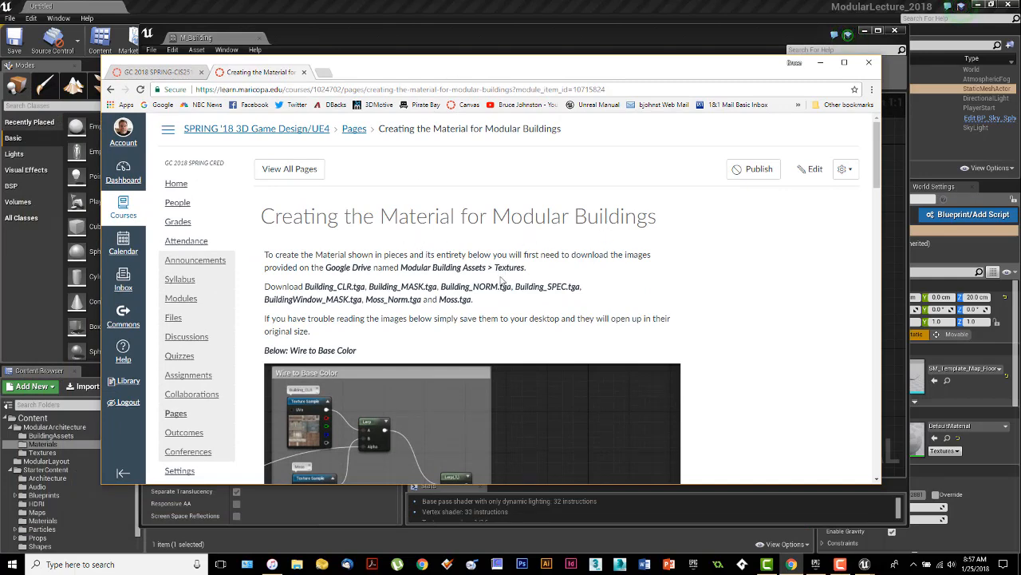
scroll(492, 287, "down", 1)
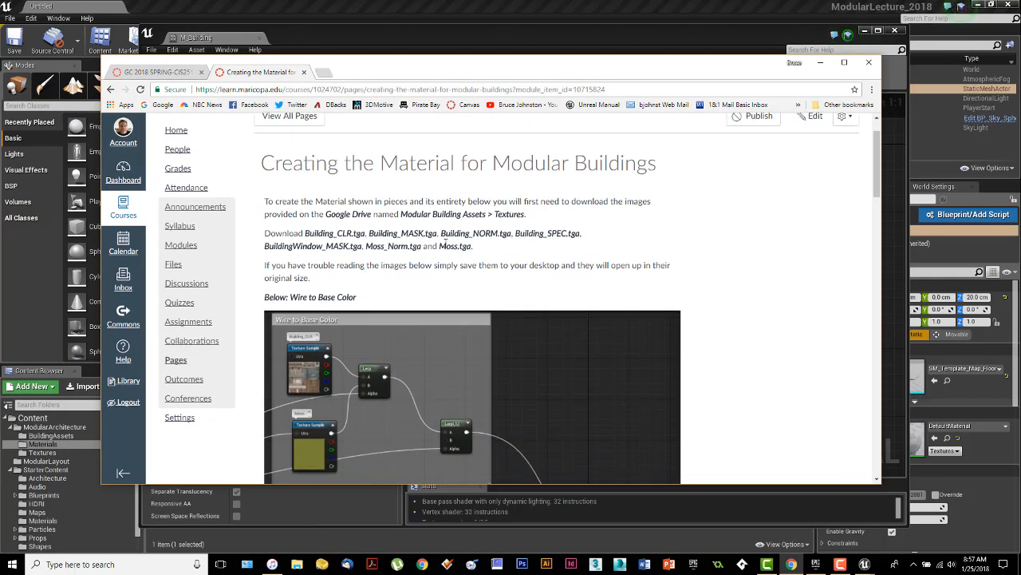
scroll(444, 239, "down", 1)
scroll(403, 206, "down", 4)
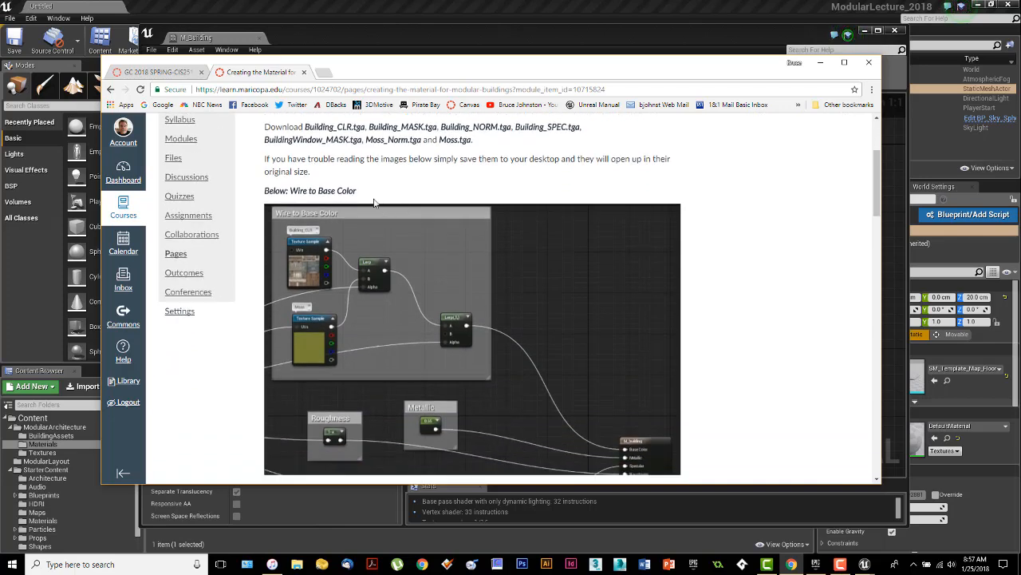
scroll(435, 291, "down", 4)
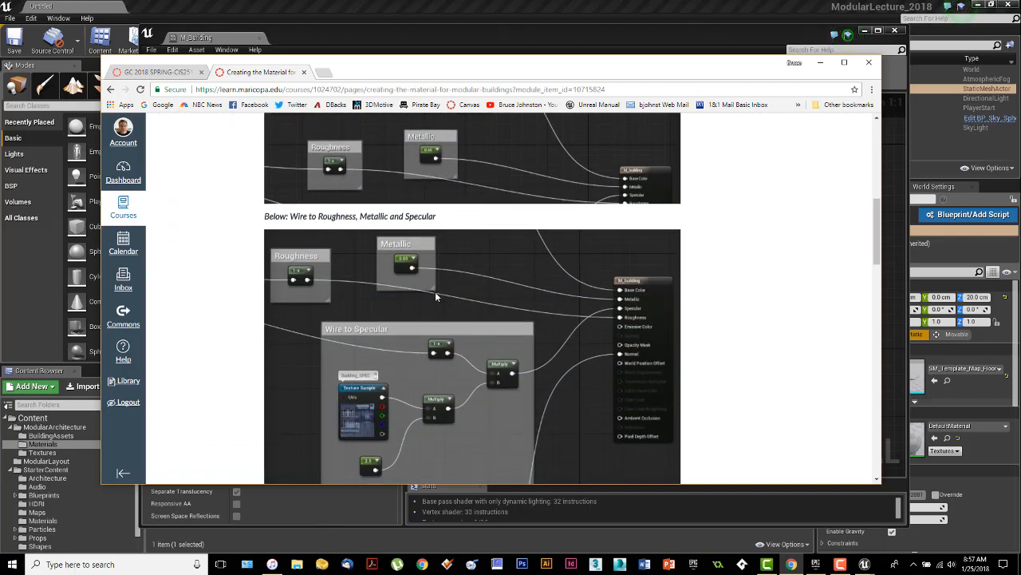
scroll(493, 361, "down", 5)
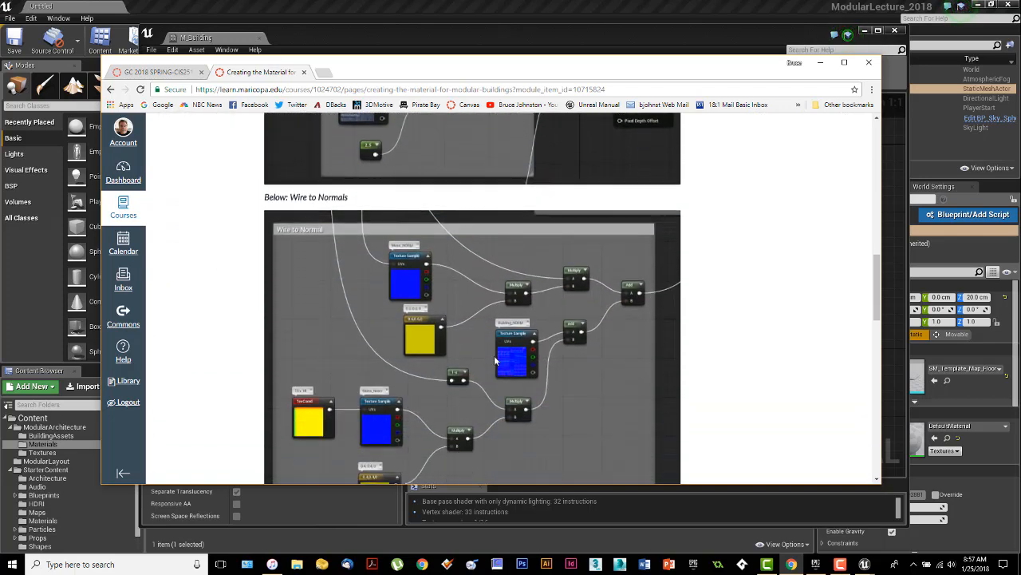
scroll(484, 369, "down", 6)
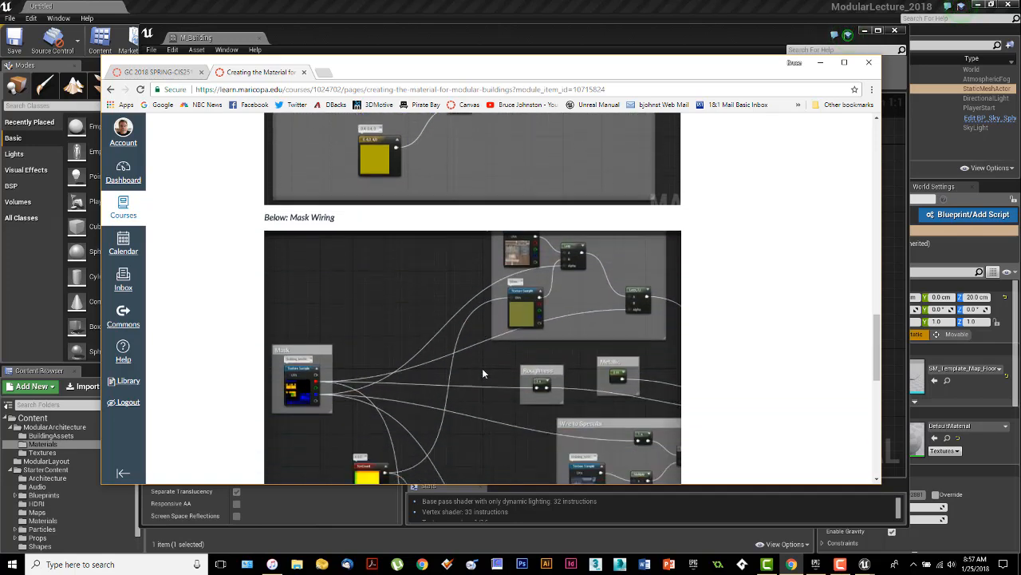
scroll(482, 369, "down", 3)
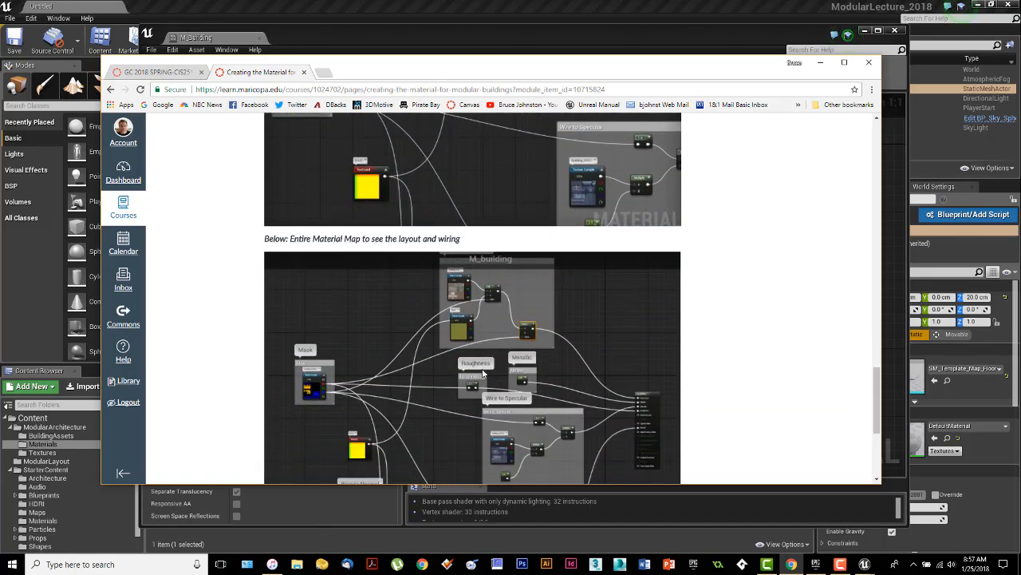
scroll(482, 368, "up", 4)
scroll(482, 373, "up", 20)
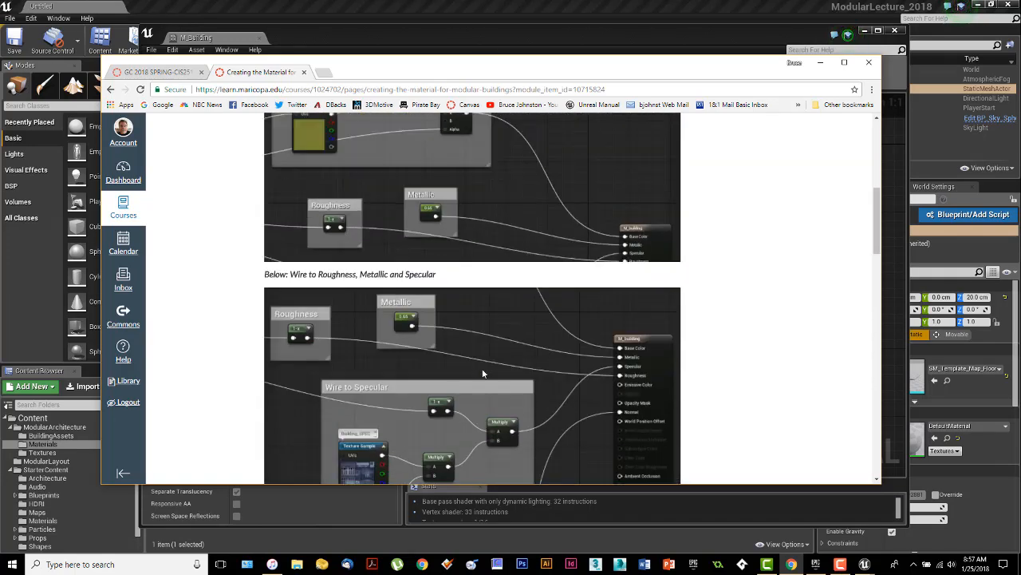
scroll(482, 373, "down", 2)
scroll(482, 373, "up", 2)
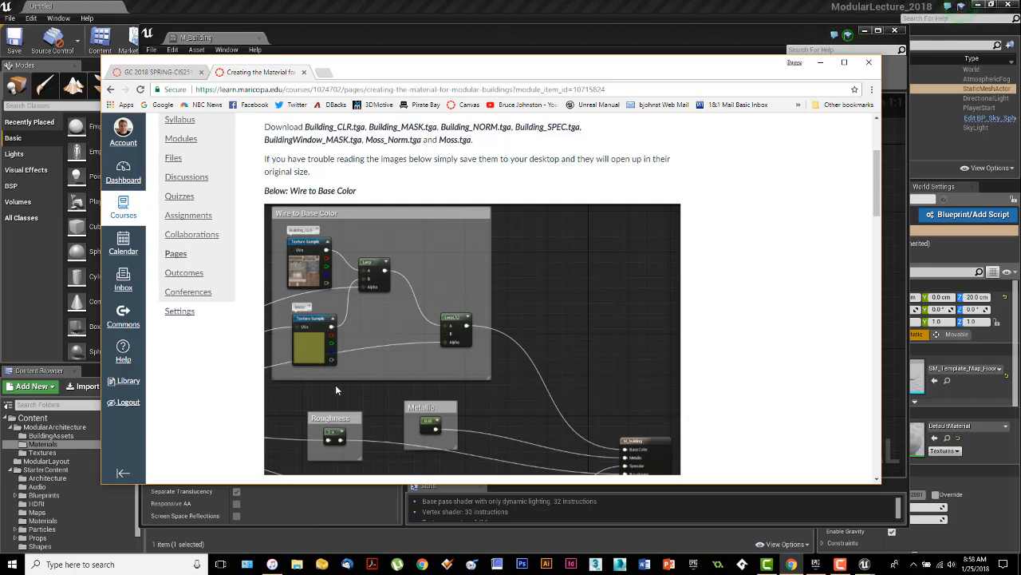
Step: Examine the page's wiring diagrams for base color, roughness, metallic, specular and normals
right_click(392, 319)
left_click(543, 265)
scroll(500, 406, "down", 5)
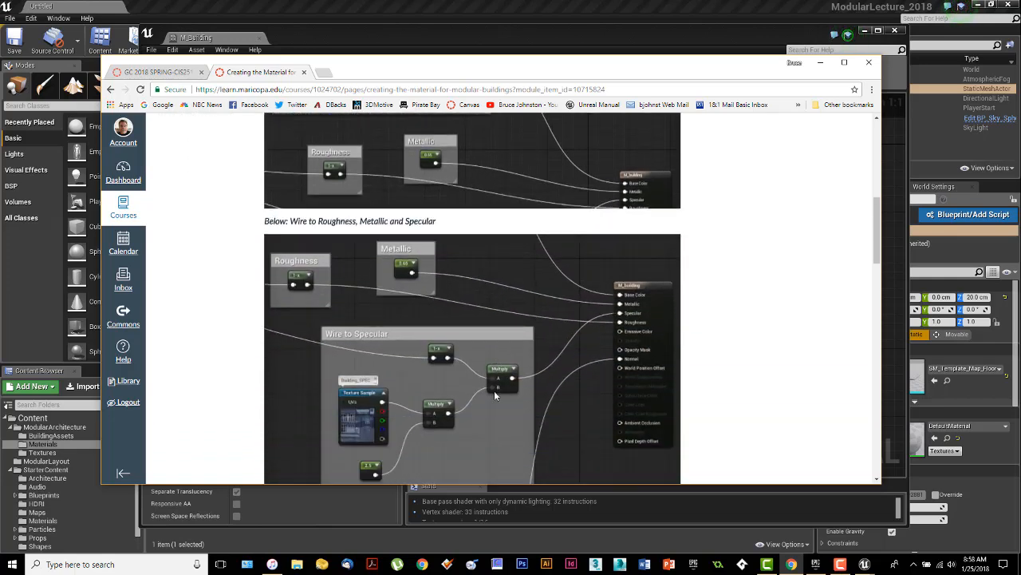
scroll(447, 271, "up", 1)
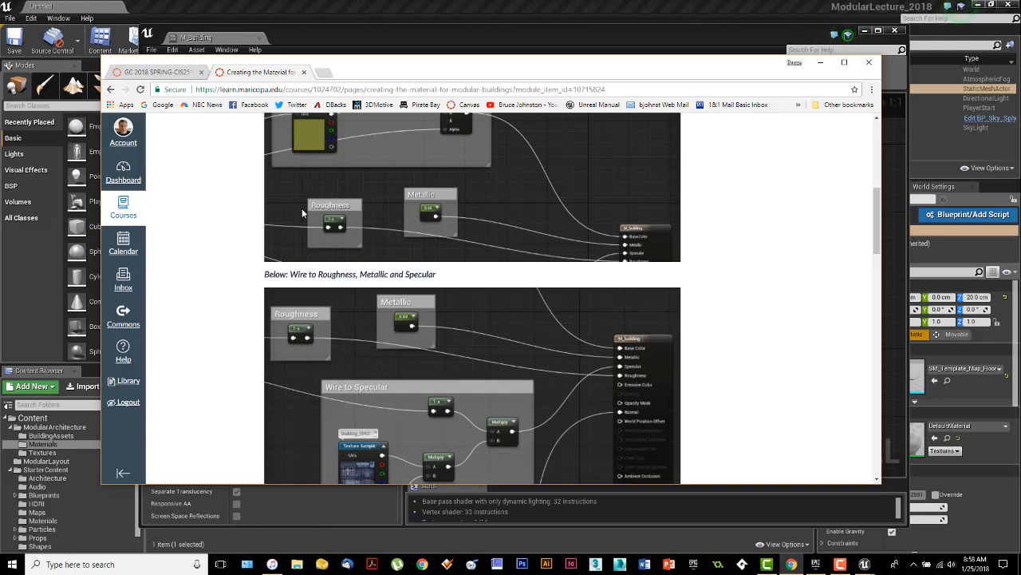
scroll(567, 299, "down", 2)
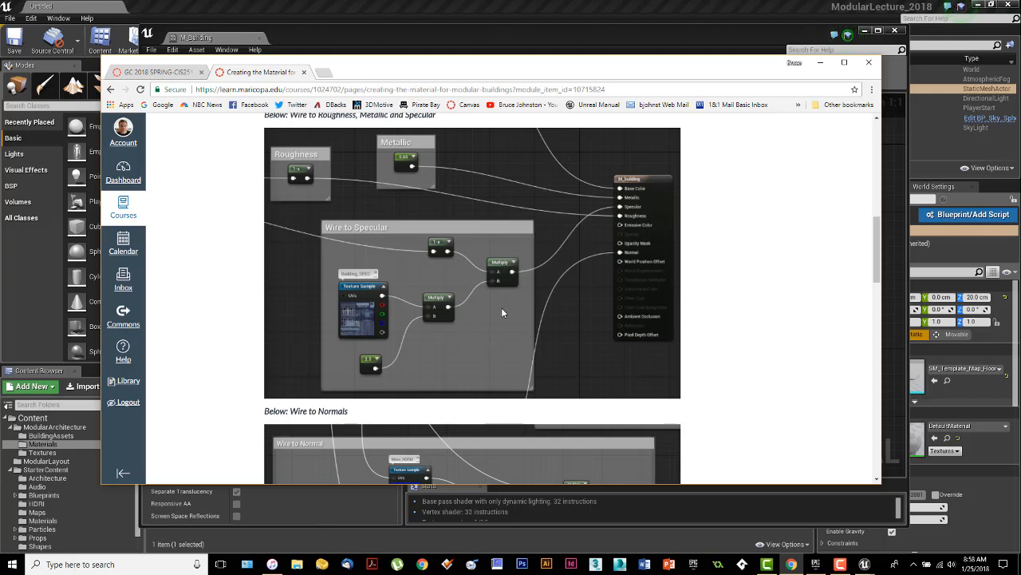
scroll(502, 313, "down", 3)
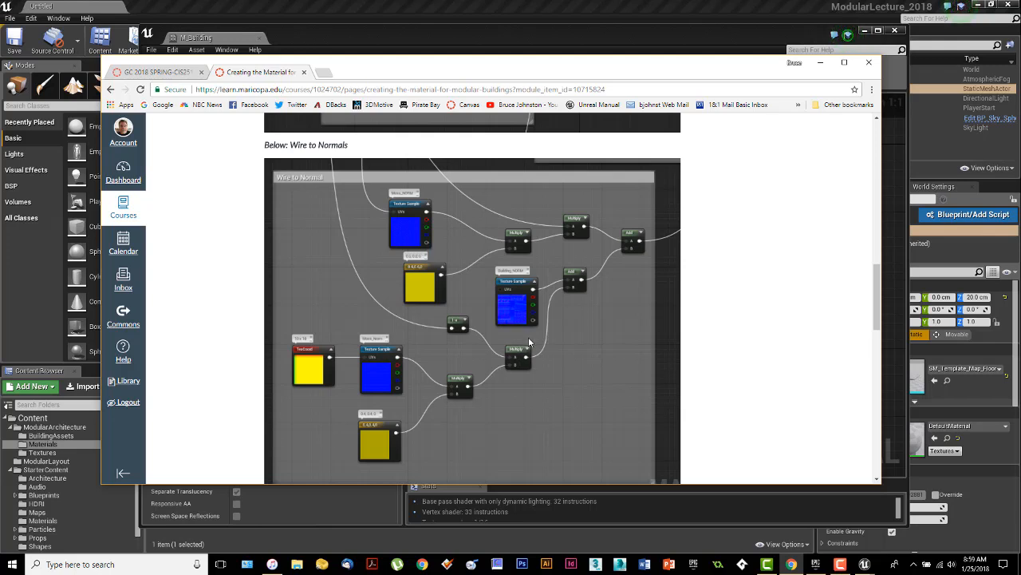
Step: Examine the page's mask wiring diagram and the entire material map to see the full layout and wiring
scroll(528, 337, "down", 3)
scroll(528, 337, "down", 3)
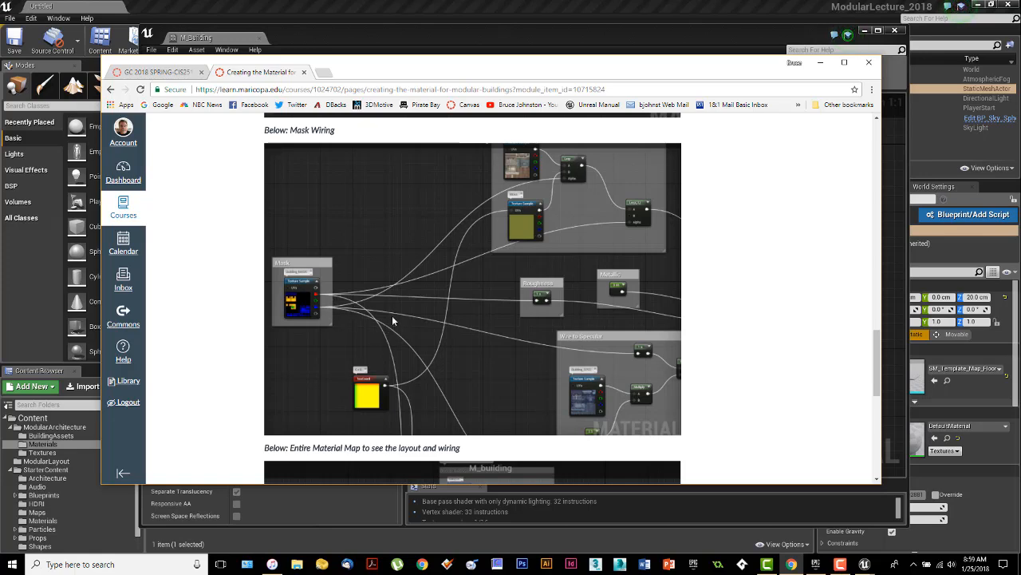
scroll(452, 332, "down", 3)
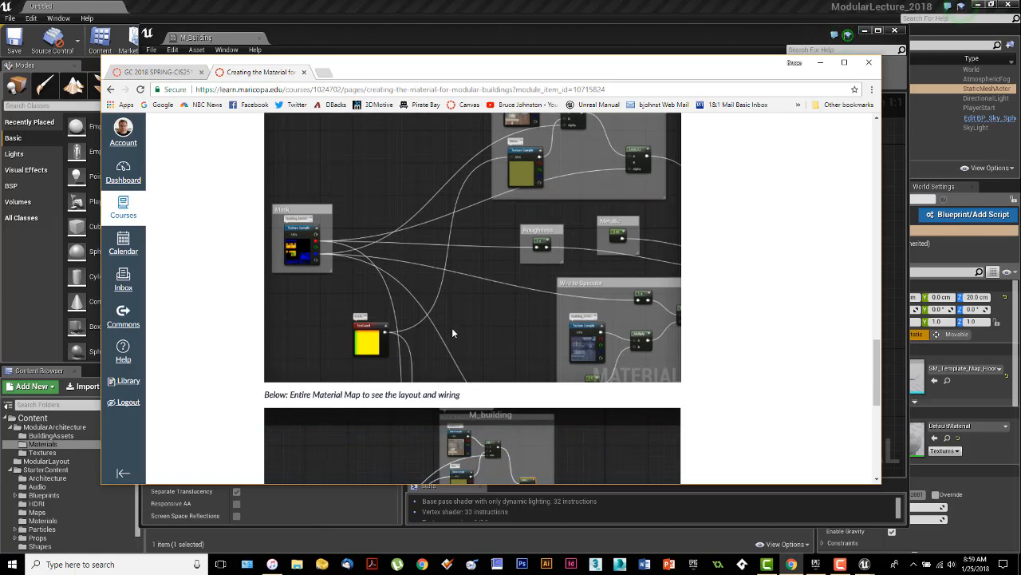
scroll(452, 333, "down", 1)
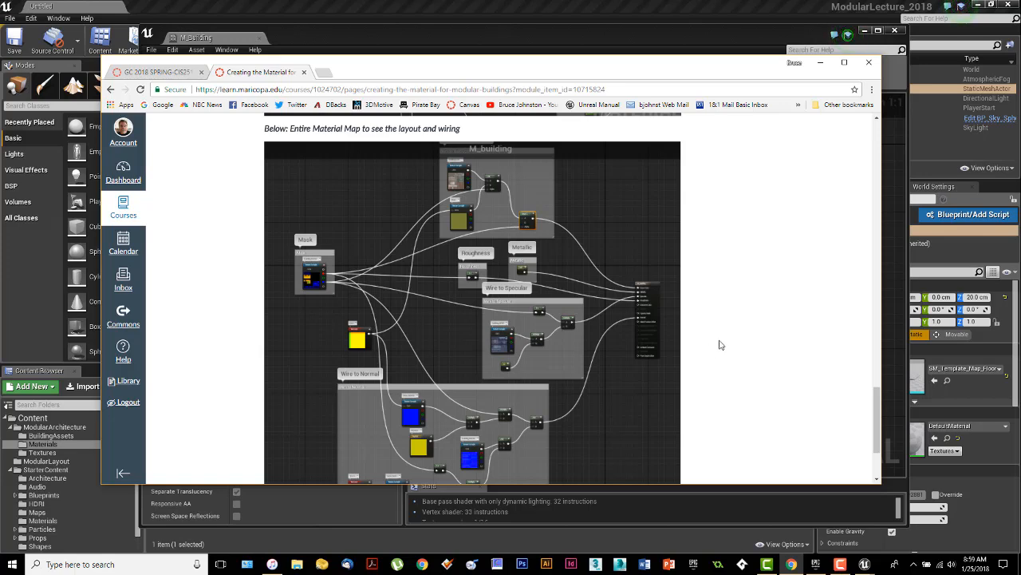
scroll(618, 279, "up", 4)
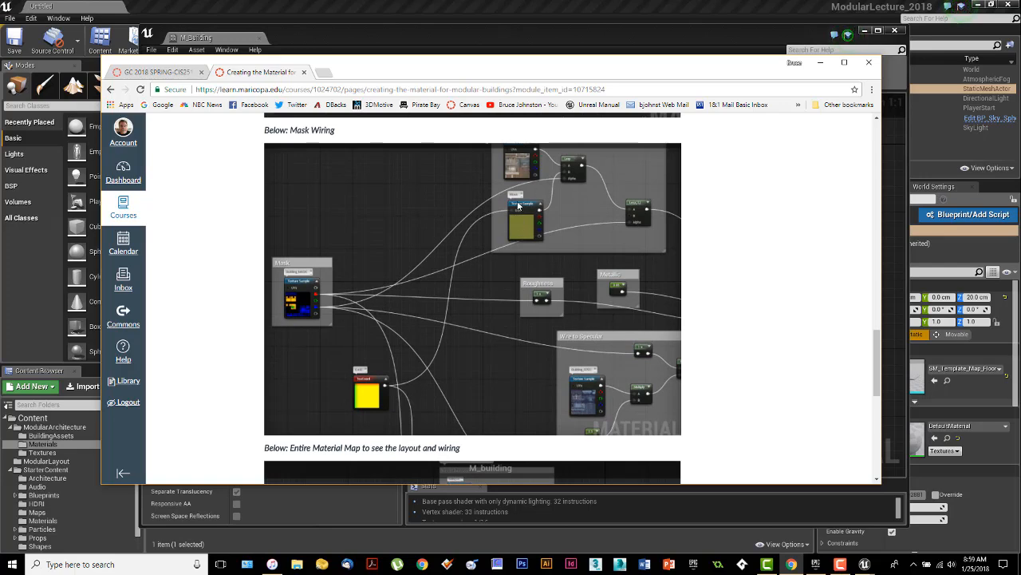
scroll(511, 256, "up", 1)
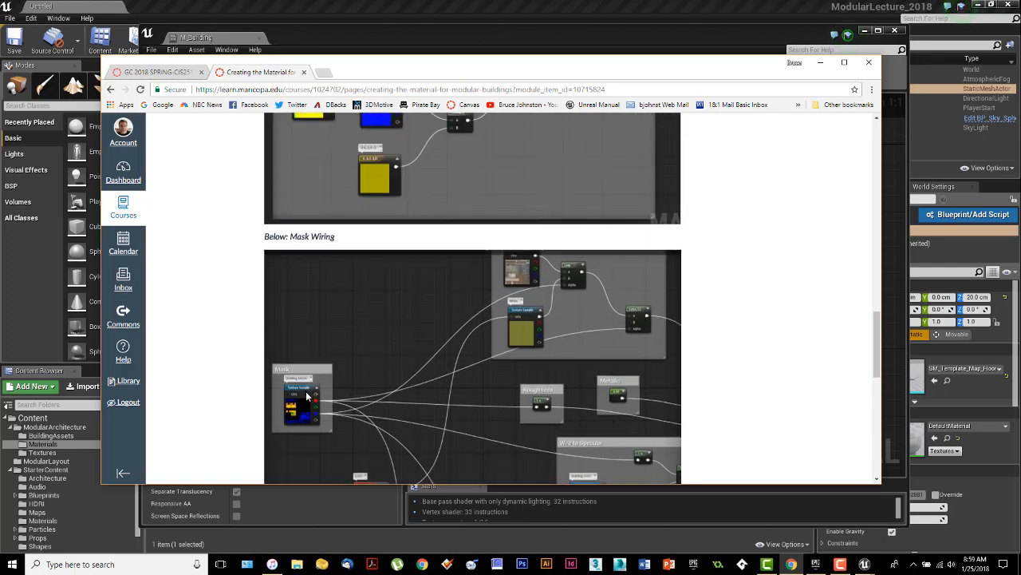
scroll(433, 408, "down", 2)
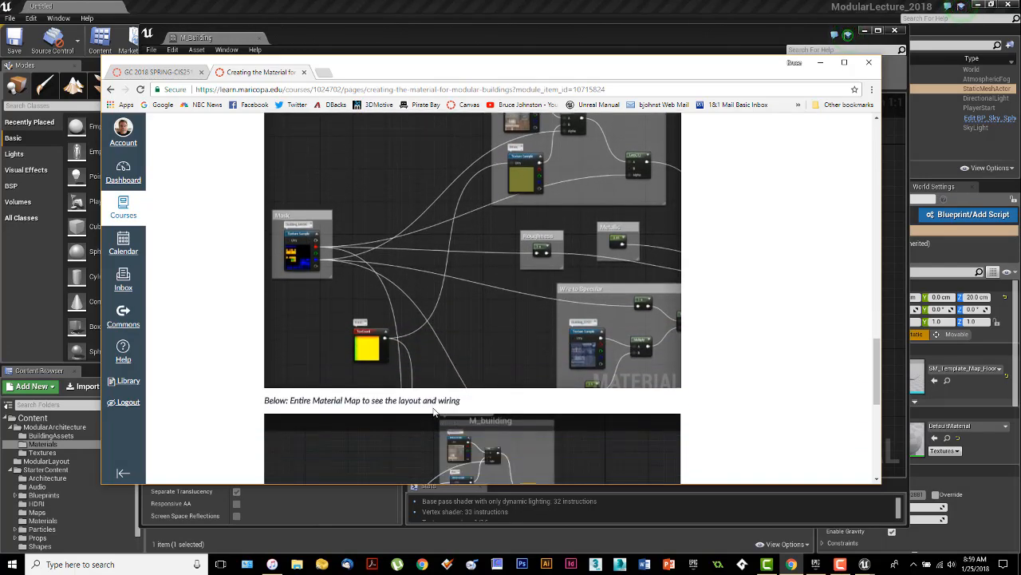
scroll(435, 405, "down", 2)
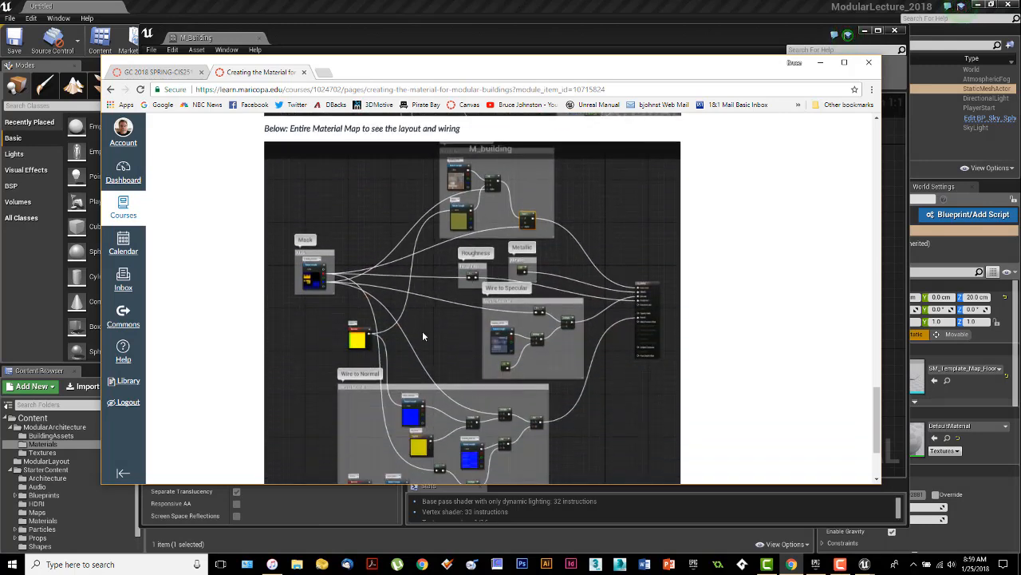
scroll(363, 277, "up", 3)
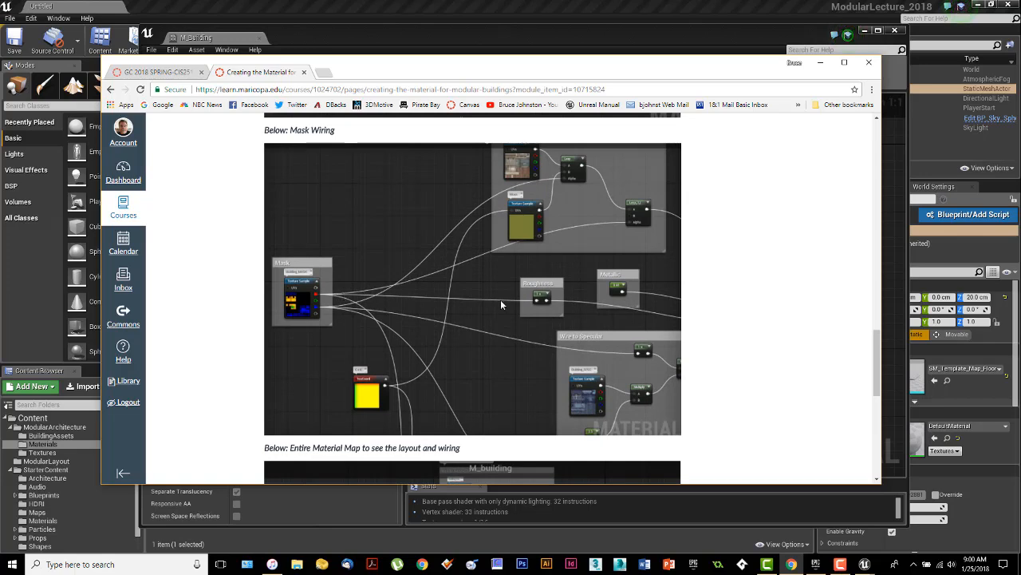
scroll(635, 335, "down", 4)
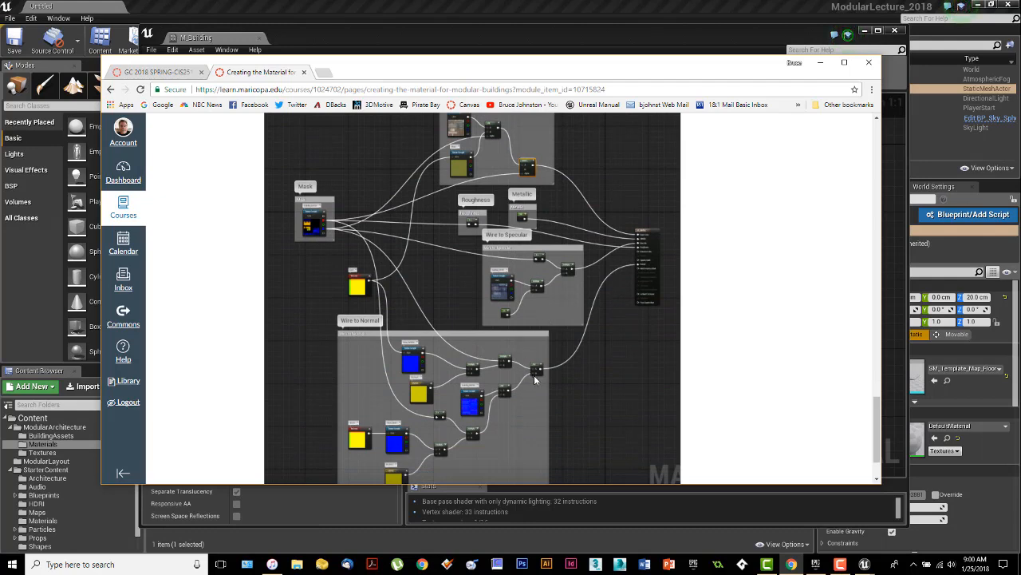
scroll(527, 377, "down", 1)
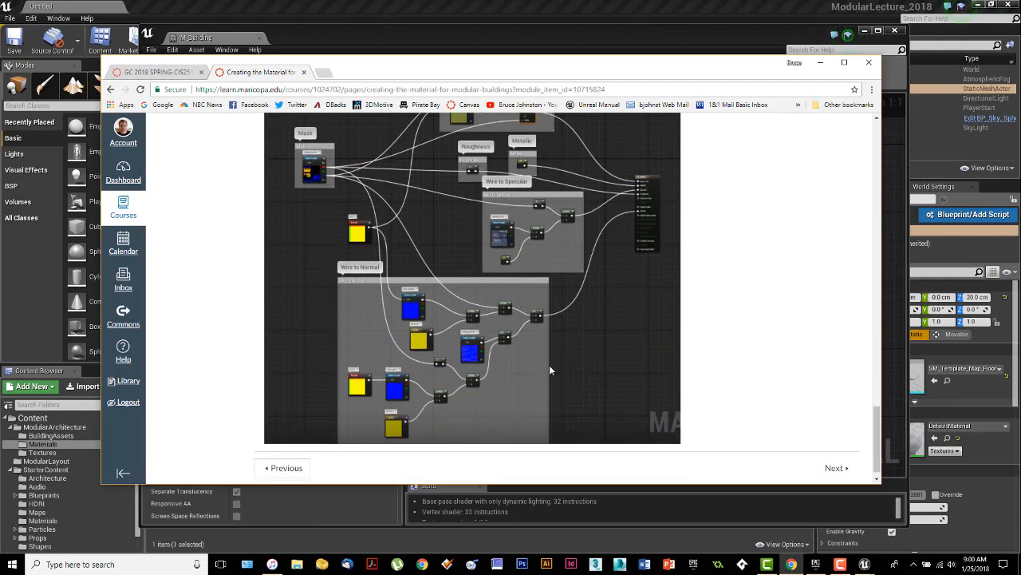
scroll(473, 295, "up", 4)
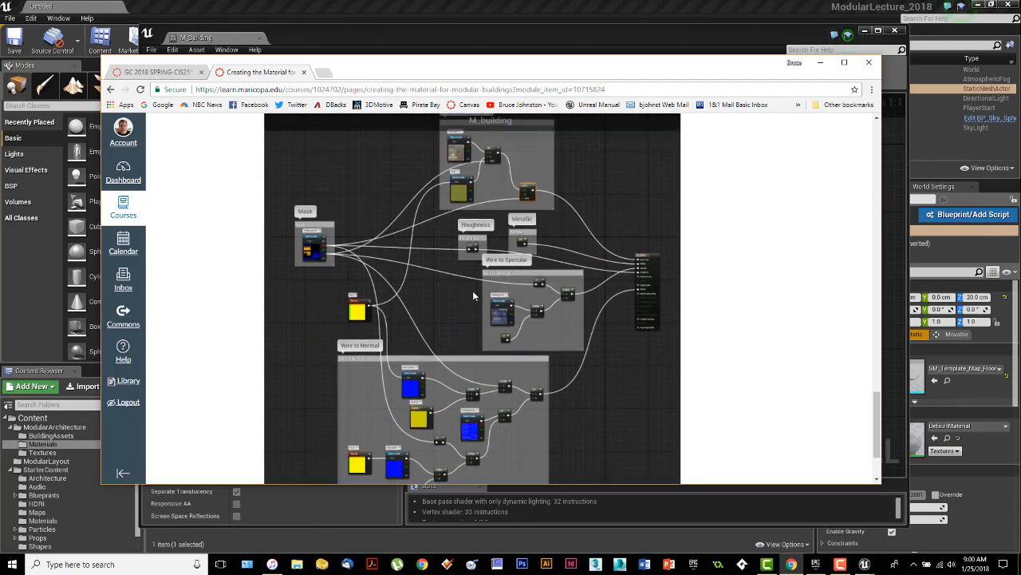
scroll(473, 297, "down", 3)
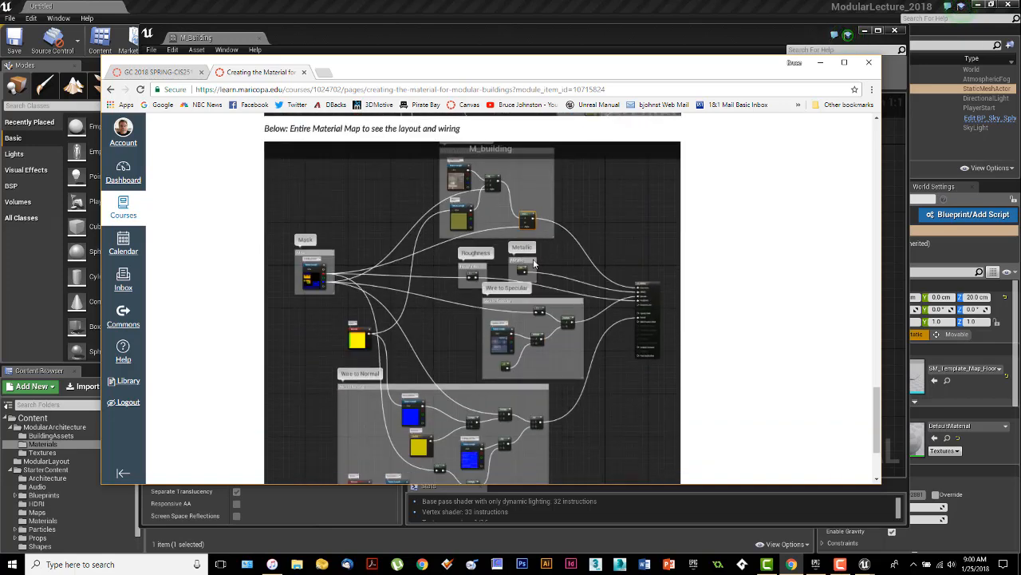
scroll(570, 313, "down", 2)
Step: Go back up to the page's base color wiring diagram and clear the browser window away from the M_Building graph
scroll(568, 315, "up", 10)
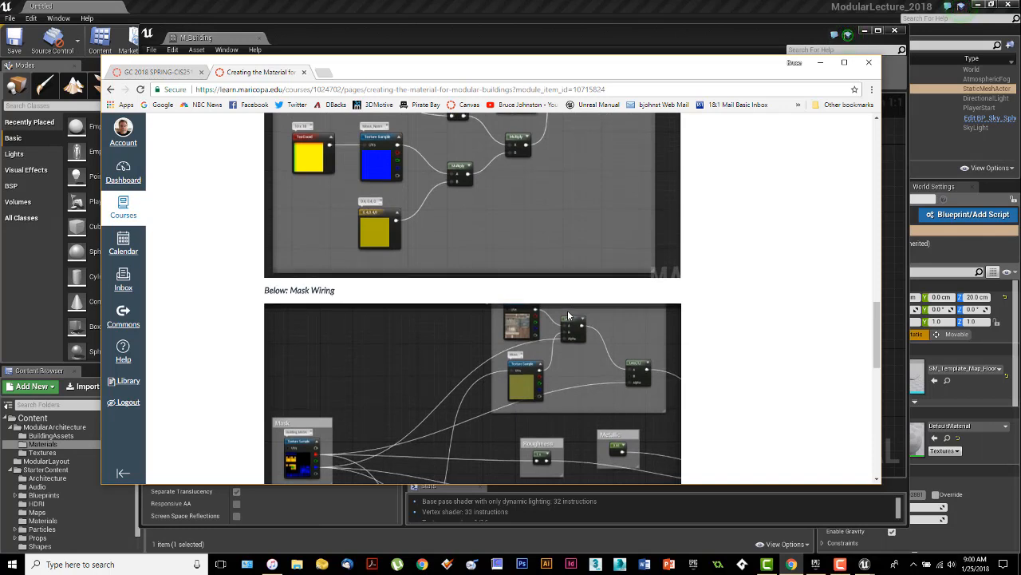
scroll(568, 315, "up", 2)
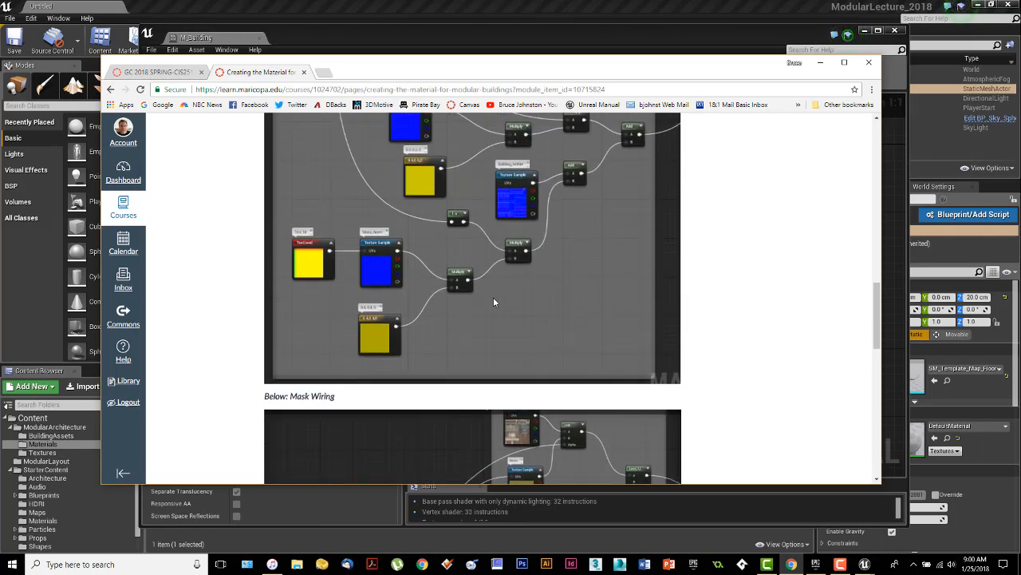
scroll(494, 297, "up", 2)
scroll(494, 302, "up", 8)
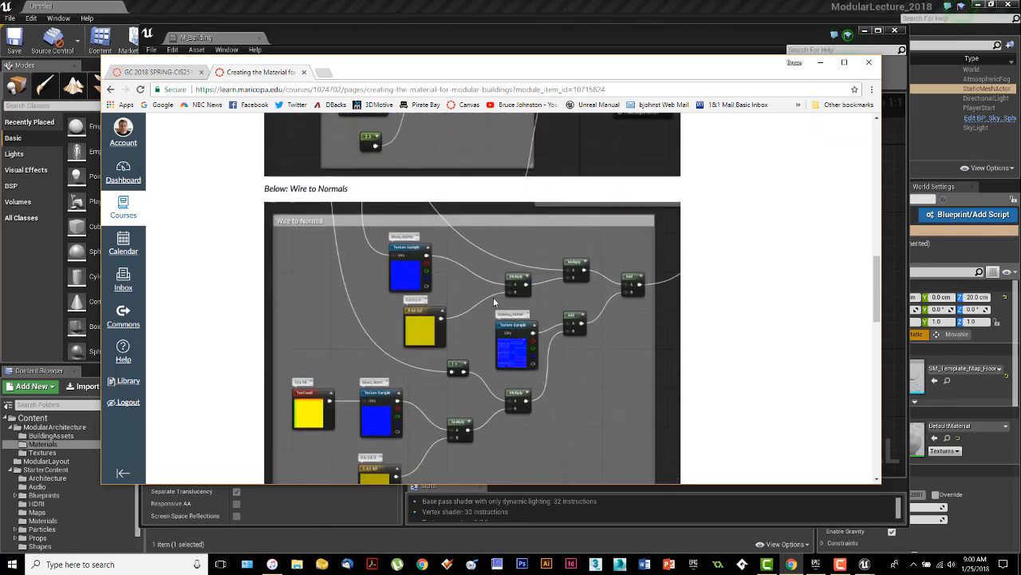
scroll(494, 302, "up", 3)
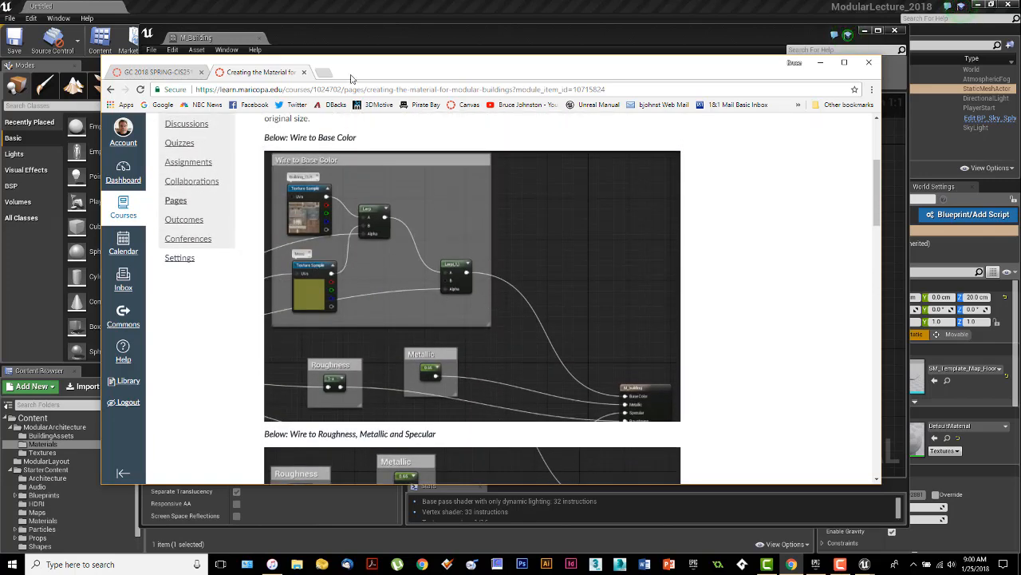
left_click_drag(477, 68, 0, 82)
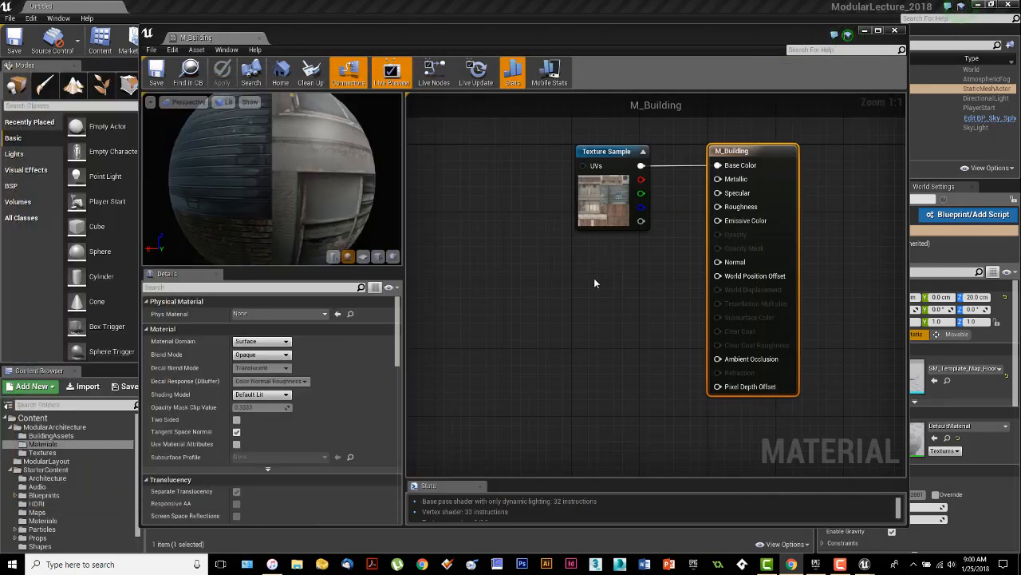
right_click_drag(594, 283, 646, 294)
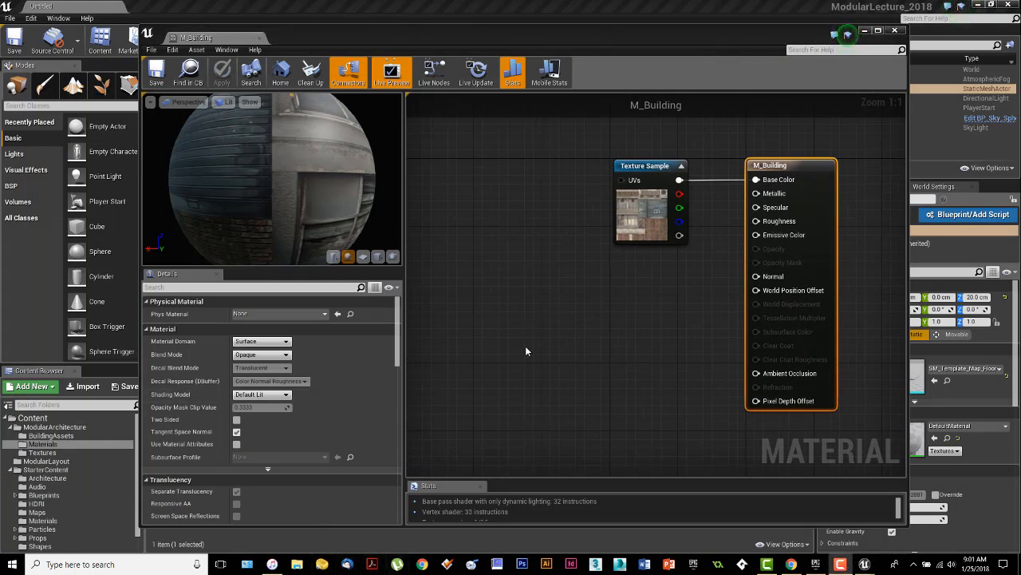
Step: Add Building_MASK, Building_NORM, Building_SPEC, Moss and Moss_NRM from the Textures folder to the M_Building graph and maximize the material editor
left_click_drag(469, 36, 614, 59)
left_click(126, 453)
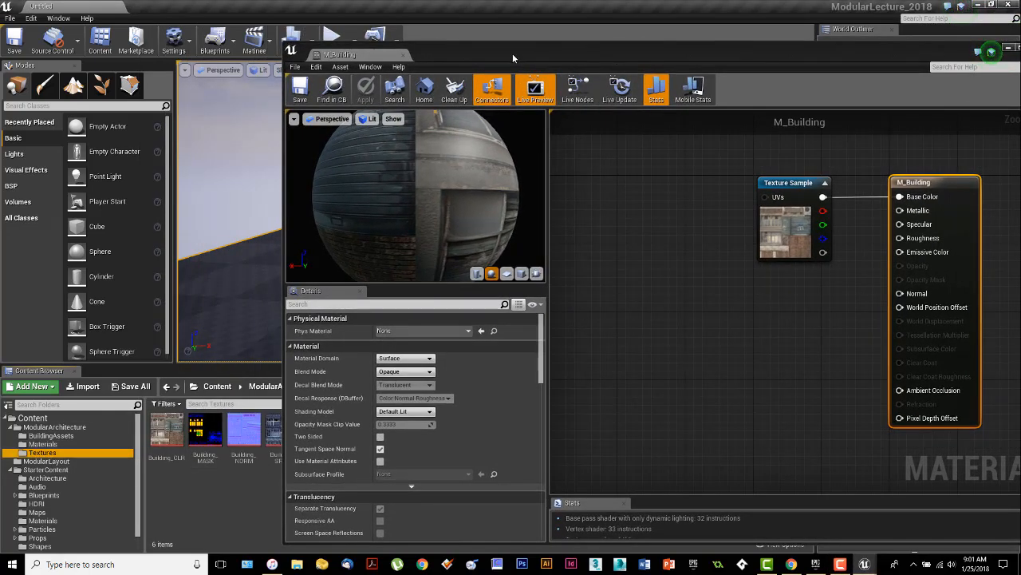
left_click_drag(513, 53, 640, 62)
left_click(359, 437)
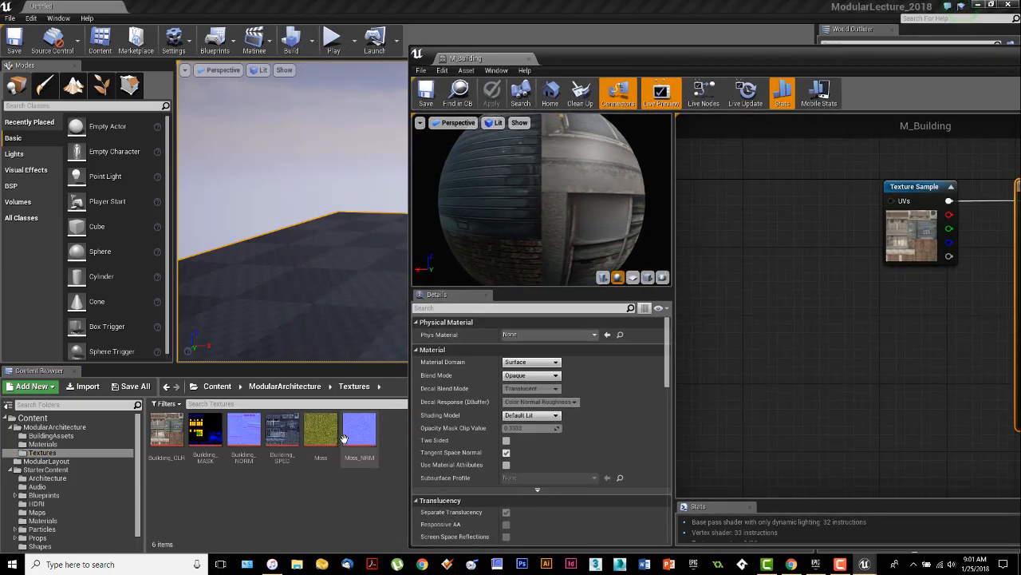
left_click(205, 435, "shift")
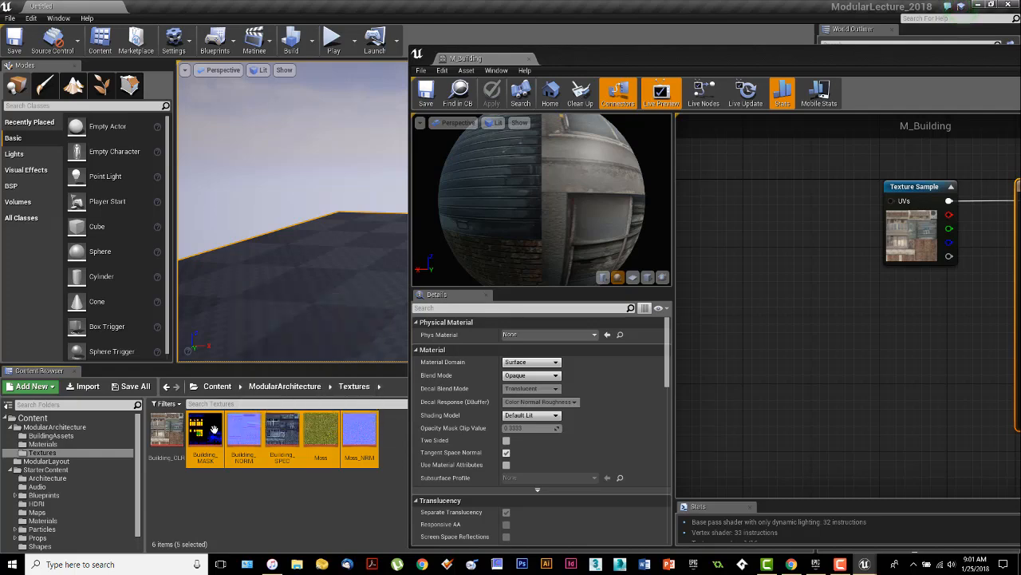
left_click_drag(214, 431, 737, 287)
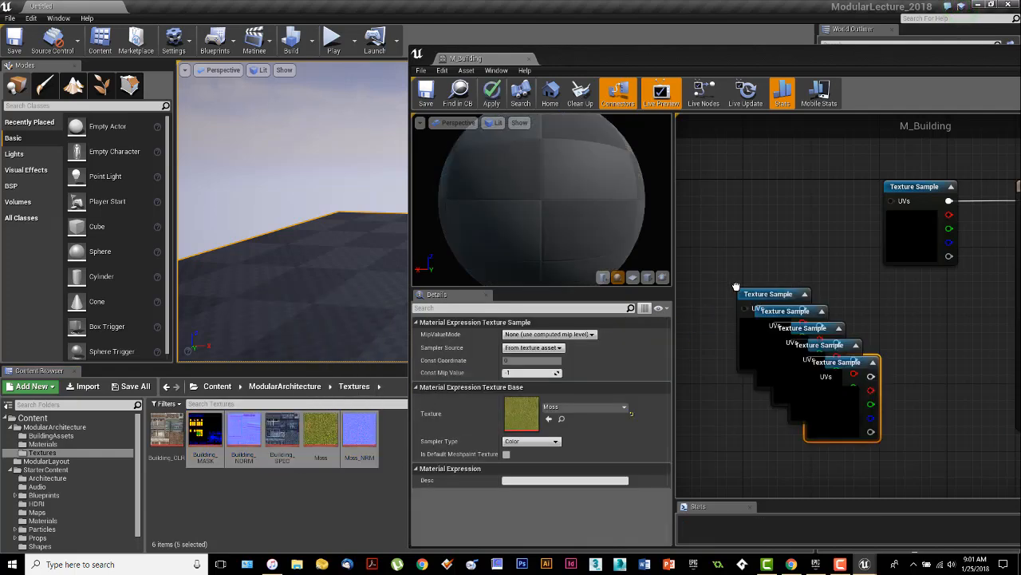
left_click_drag(703, 56, 418, 2)
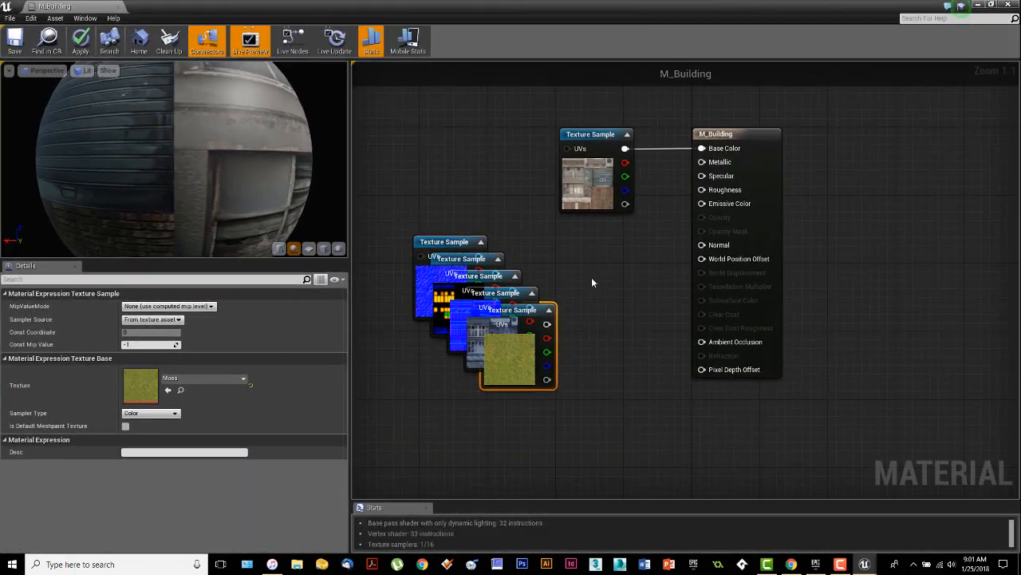
right_click_drag(592, 282, 692, 333)
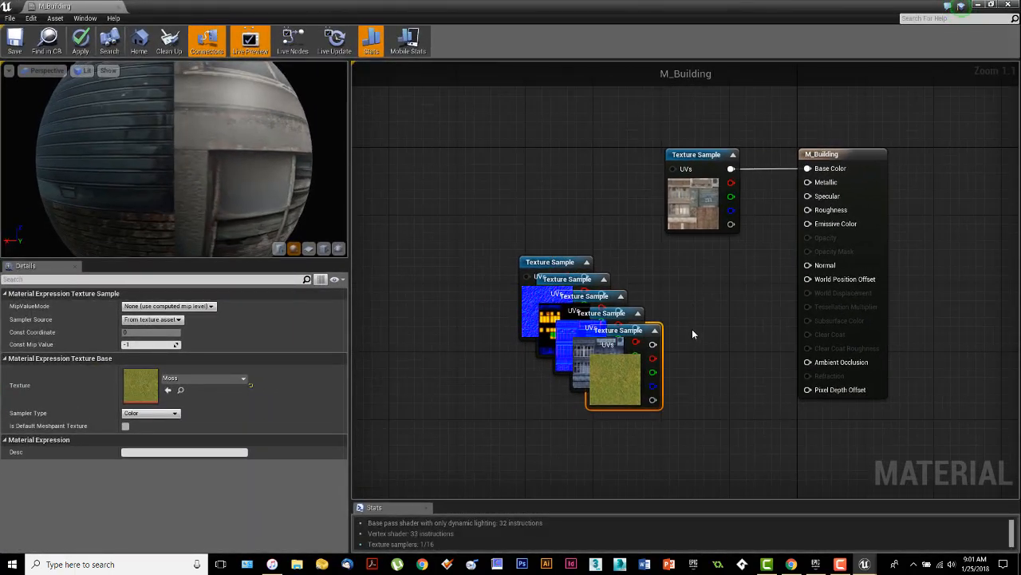
Step: Break the Building_CLR sample's link to Base Color and move the sample up and away from the M_Building node
left_click(693, 334)
left_click_drag(694, 154, 613, 117)
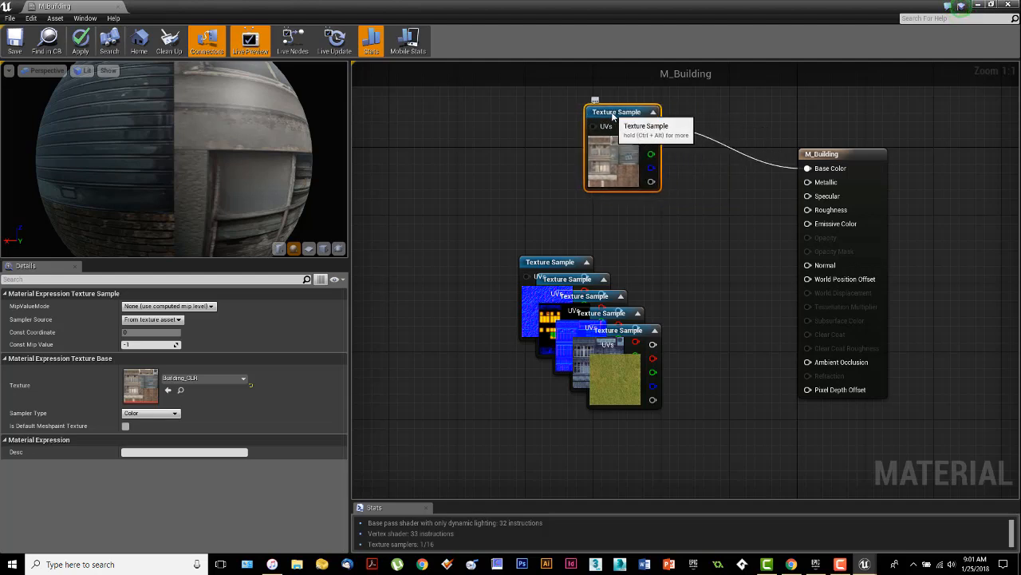
right_click_drag(679, 198, 718, 276)
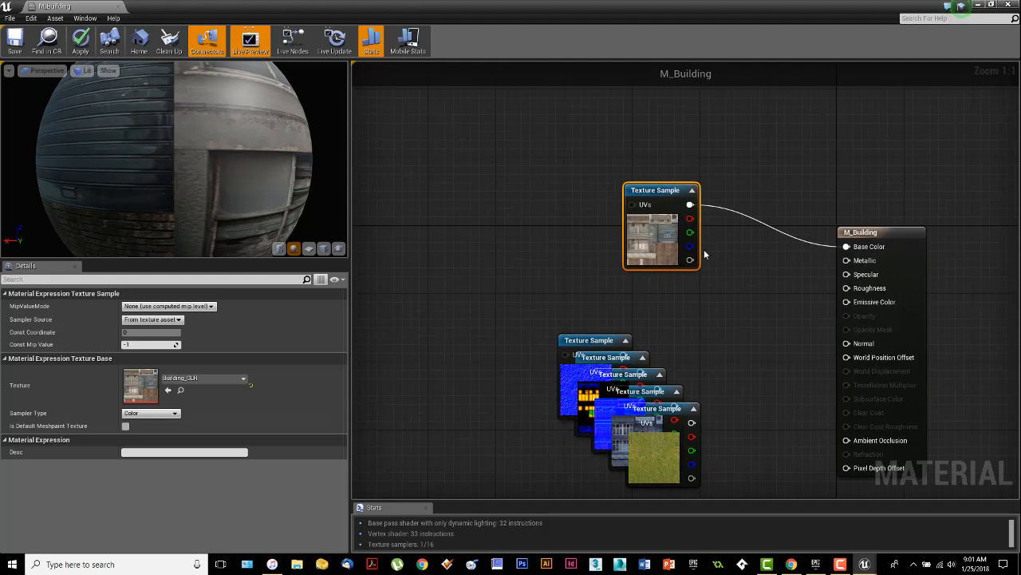
right_click(690, 208)
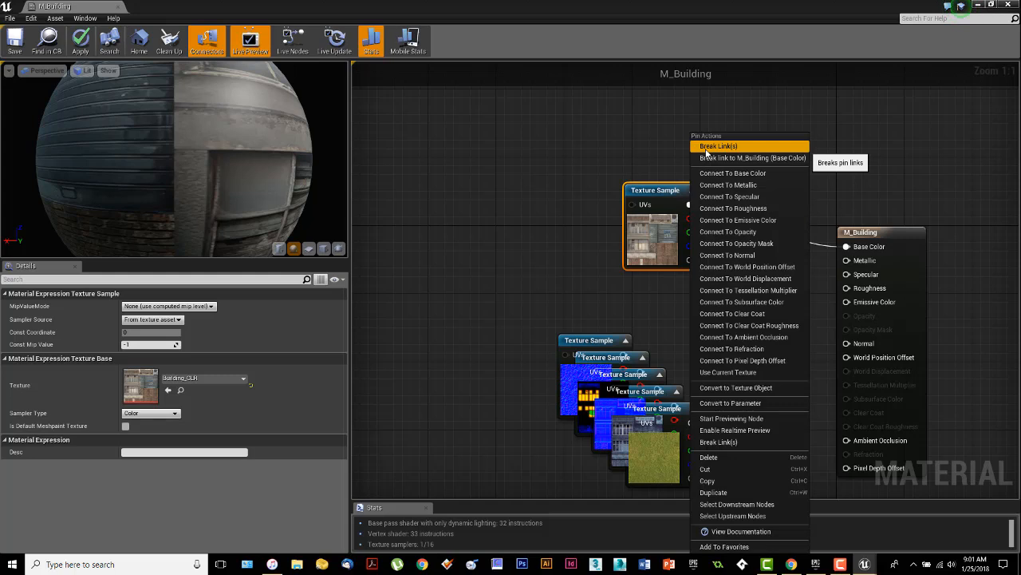
left_click(708, 148)
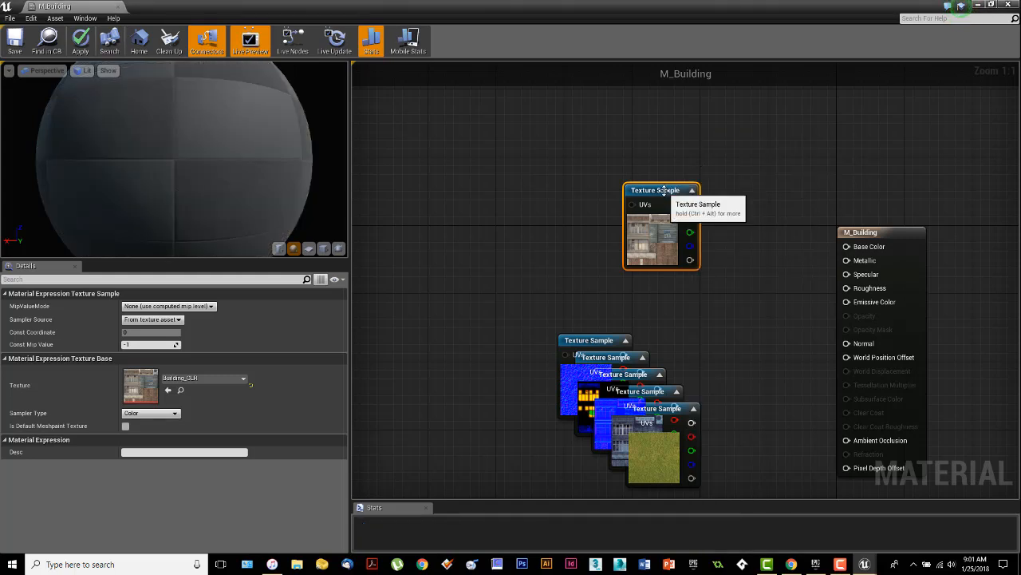
left_click_drag(670, 189, 644, 129)
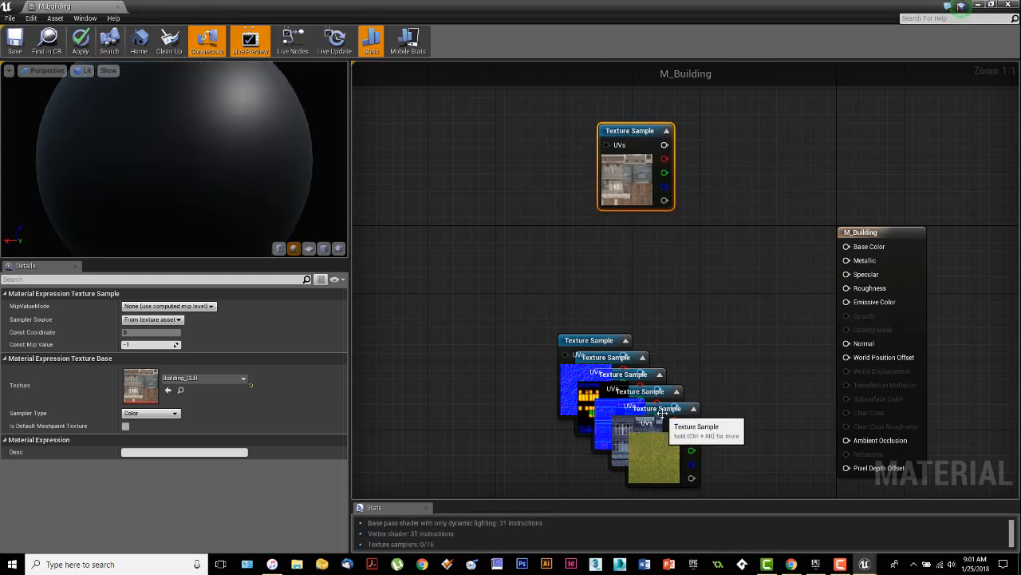
Step: Place the Moss sample directly below the Building_CLR sample and move both together farther up and left from the other samples
left_click_drag(660, 412, 636, 256)
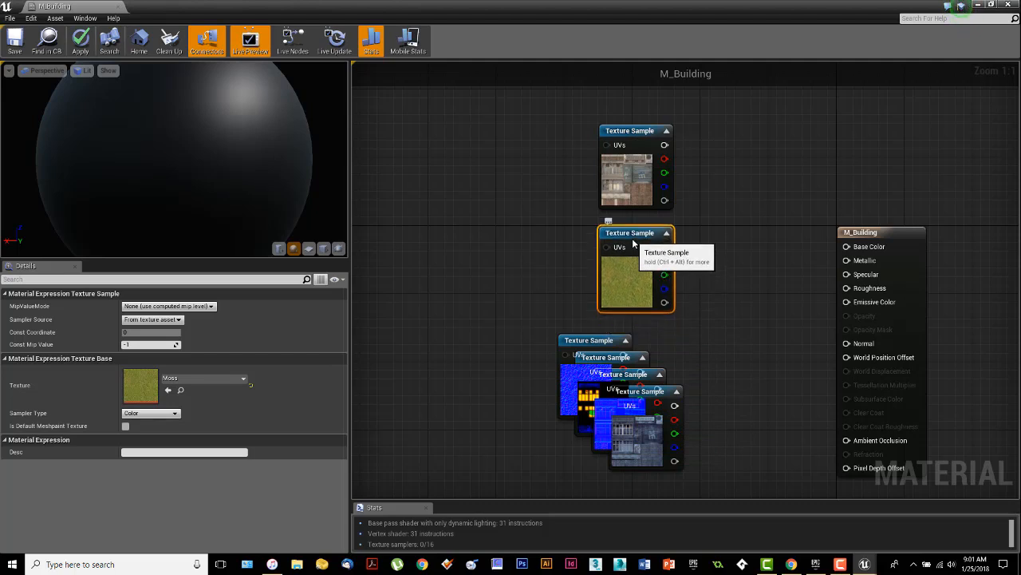
right_click_drag(678, 240, 647, 263)
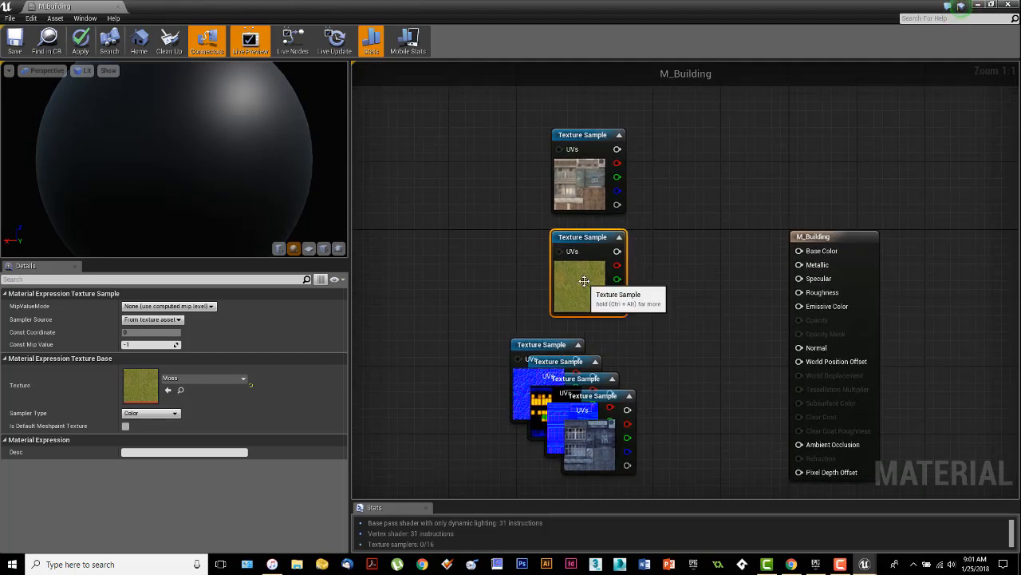
left_click(578, 191)
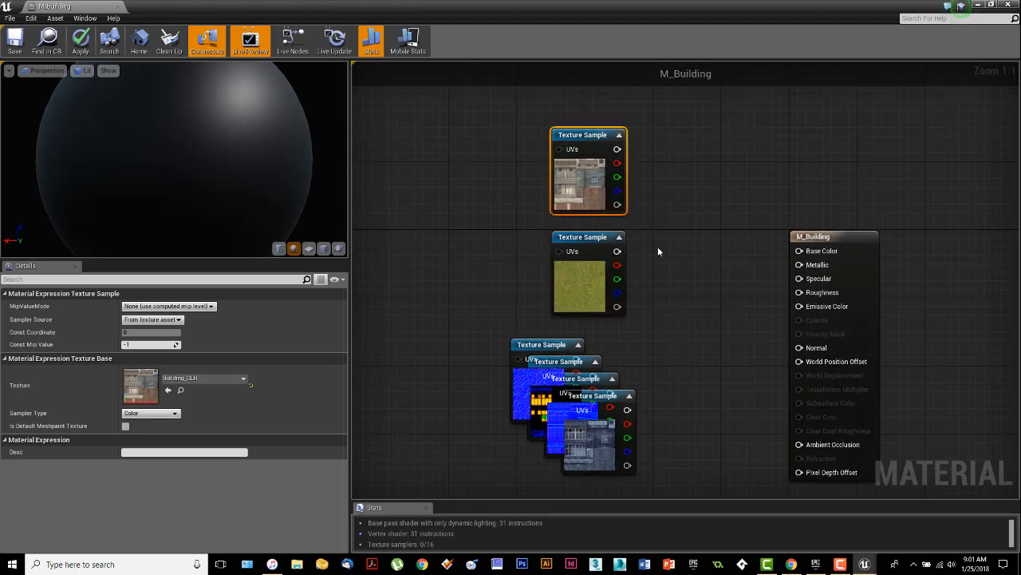
right_click_drag(490, 158, 527, 220)
left_click_drag(522, 217, 640, 317)
left_click_drag(621, 236, 579, 142)
right_click_drag(662, 321, 667, 268)
Step: Pull the Building_SPEC sample out of the overlapping stack of texture samples into free space
left_click(611, 329)
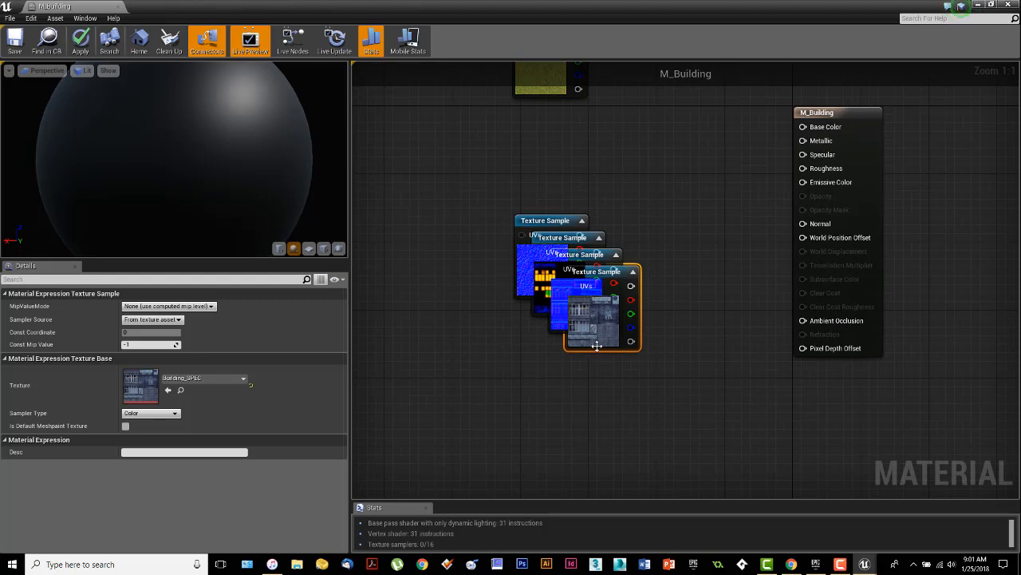
left_click_drag(596, 345, 689, 416)
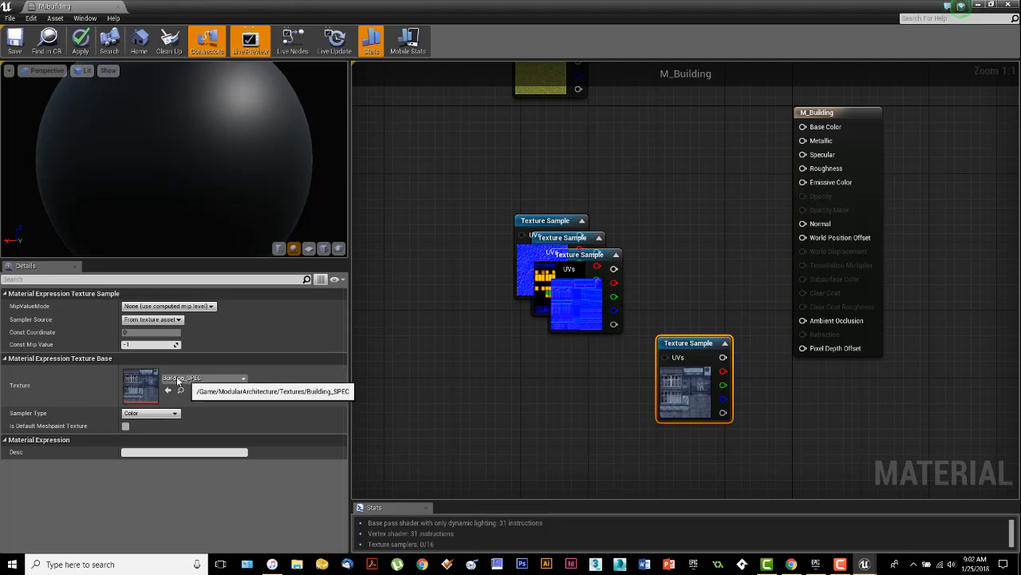
Step: Look through the texture assets that can be assigned to the Building_SPEC sample, keeping its current texture
left_click(243, 378)
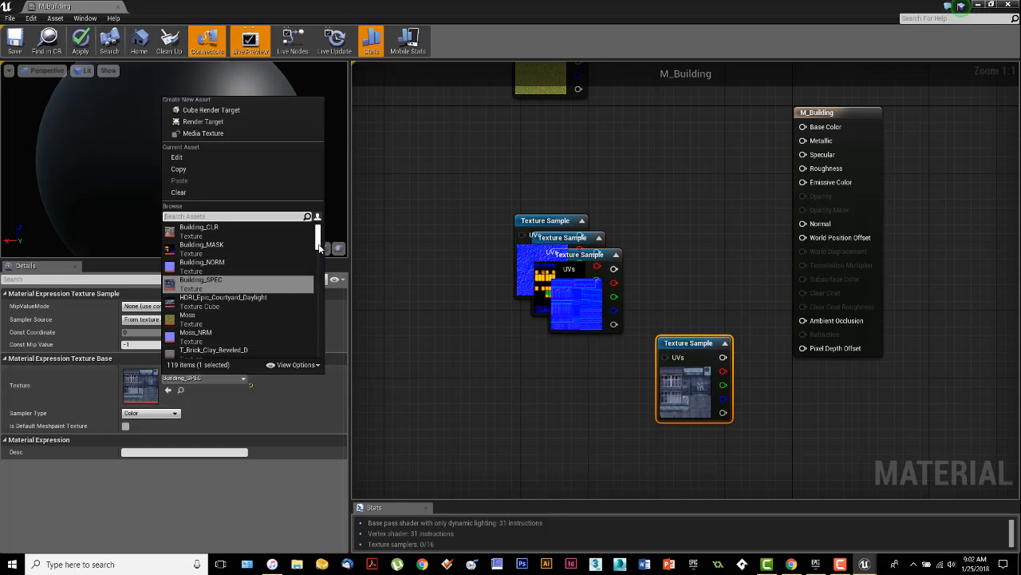
left_click_drag(317, 248, 319, 268)
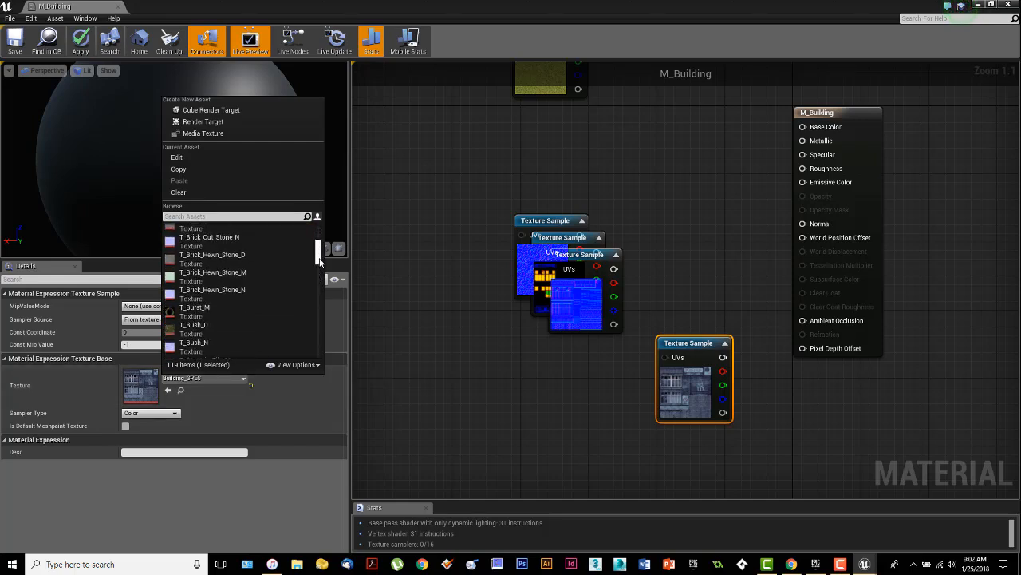
scroll(319, 272, "down", 10)
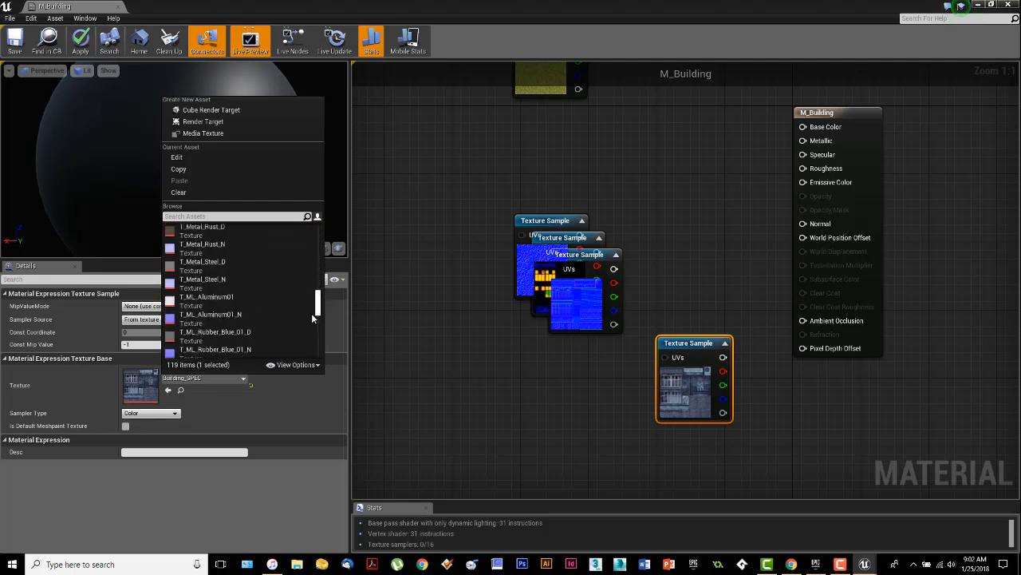
scroll(317, 264, "up", 10)
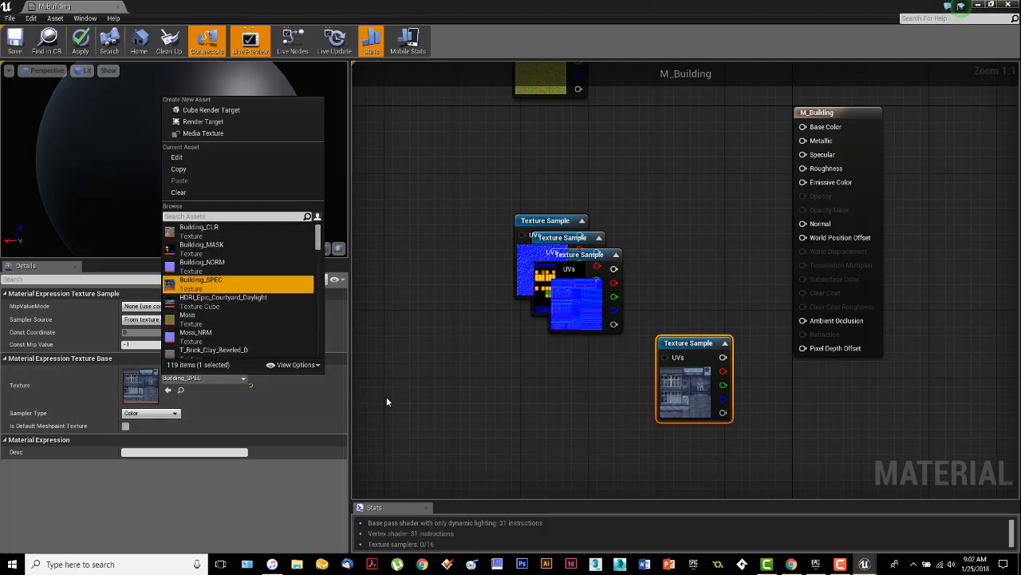
left_click(672, 385)
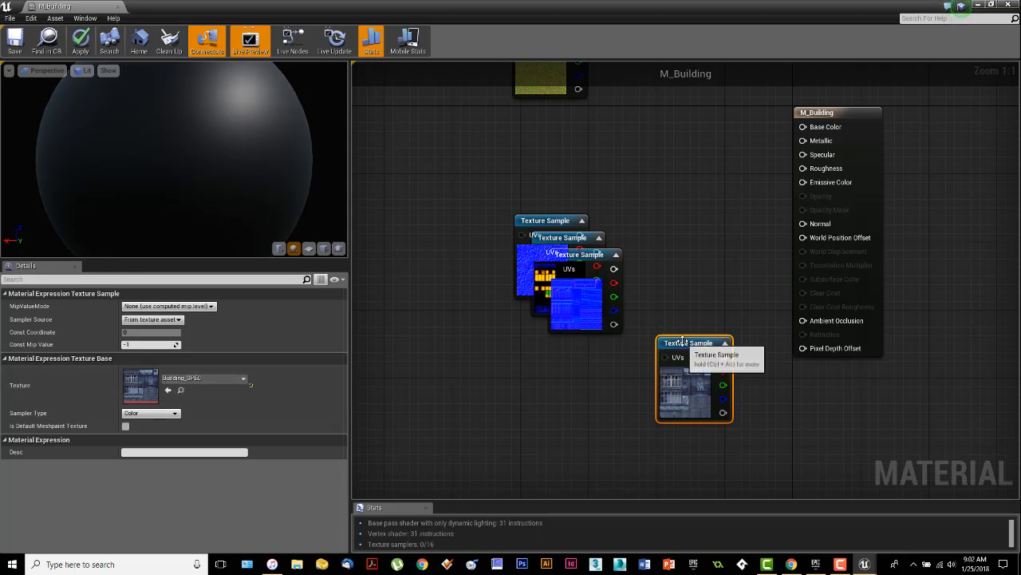
Step: Spread out the stacked samples, placing Building_SPEC left of Building_MASK and Moss_NRM directly below Building_NORM
left_click_drag(681, 343, 413, 178)
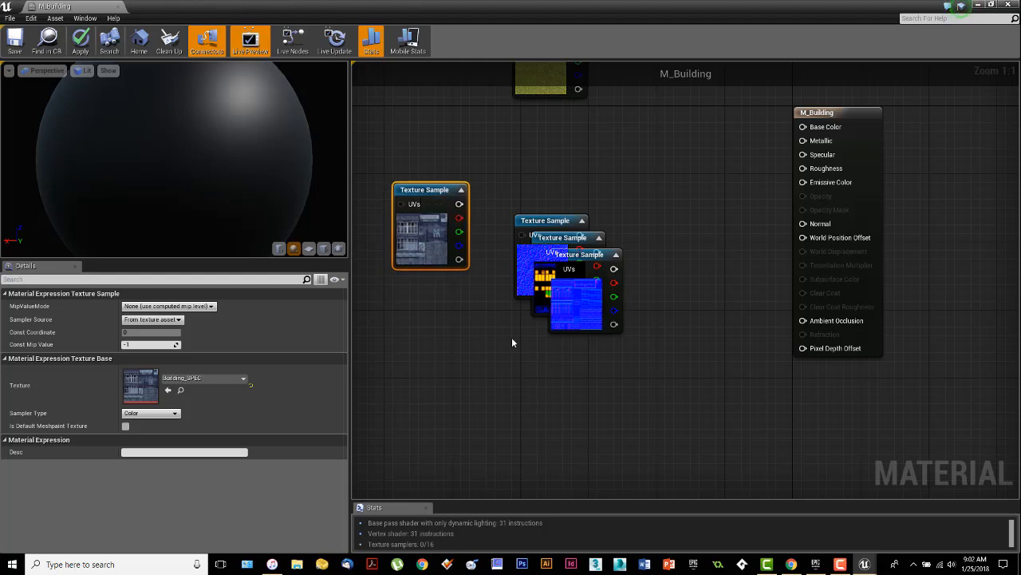
right_click_drag(512, 337, 527, 303)
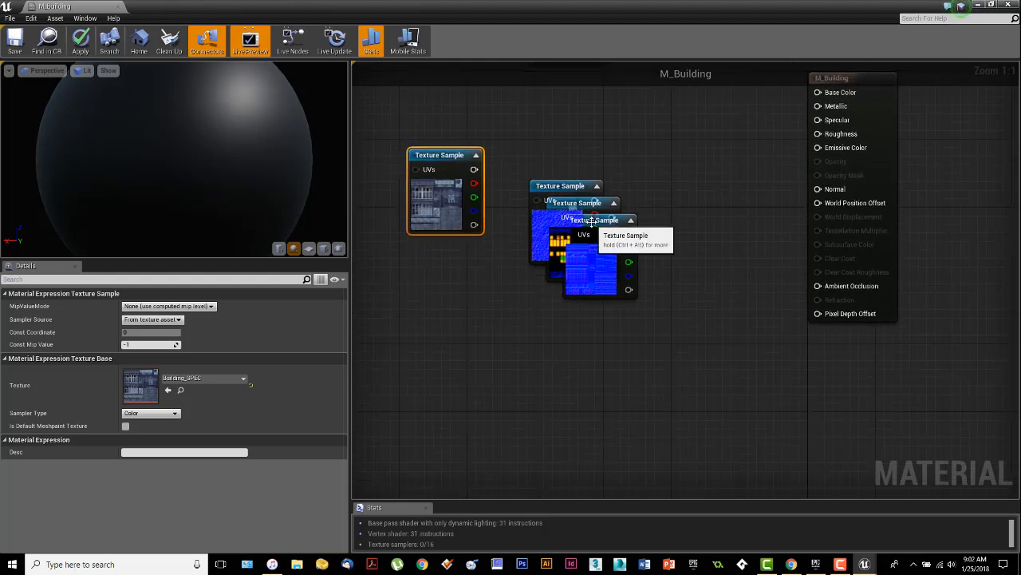
left_click_drag(591, 220, 639, 318)
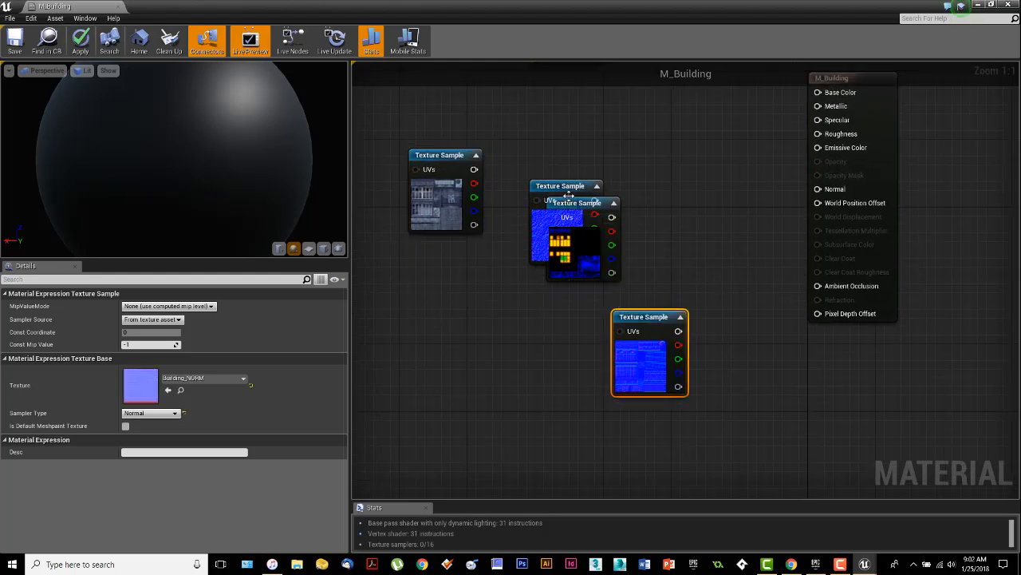
left_click_drag(568, 195, 655, 422)
right_click_drag(585, 414, 545, 350)
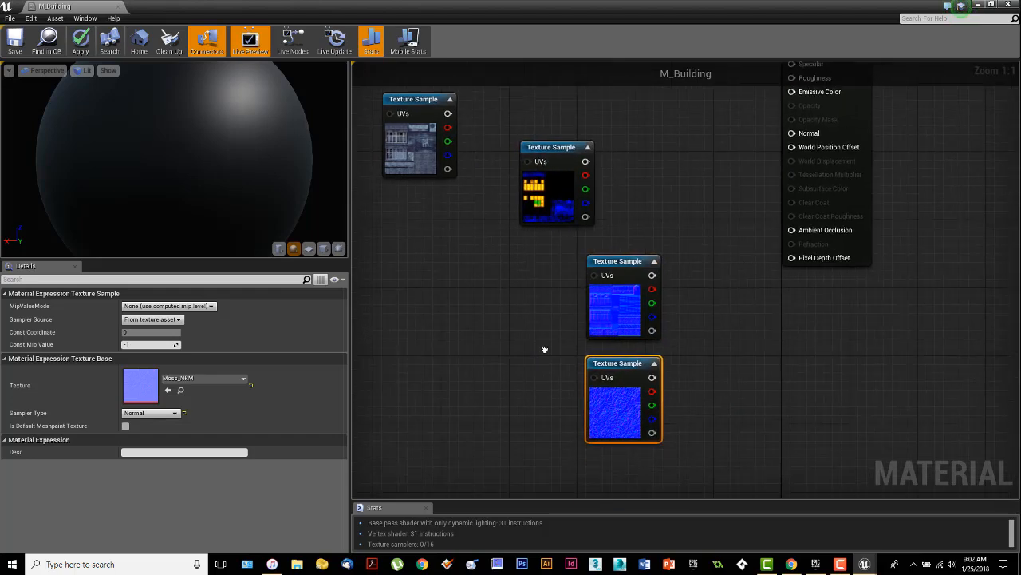
Step: Select the Building_NORM and Moss_NRM samples together and move them left, roughly in line beneath the Moss sample
scroll(543, 320, "down", 3)
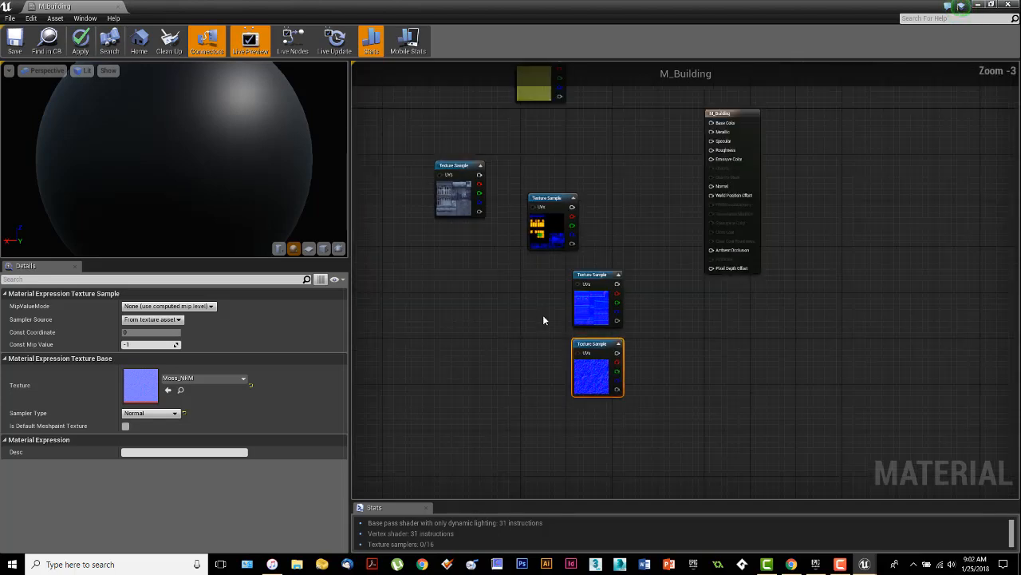
right_click_drag(543, 320, 548, 357)
left_click_drag(548, 358, 643, 432)
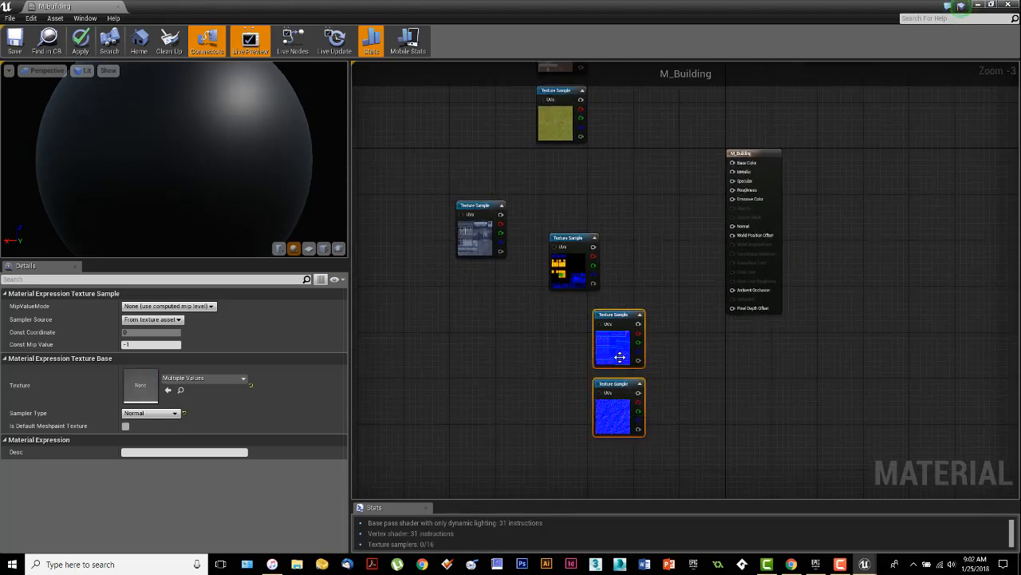
left_click_drag(619, 357, 568, 370)
Step: Move the Building_MASK sample to the far left of the graph, beyond the Building_SPEC sample
right_click_drag(599, 284, 661, 307)
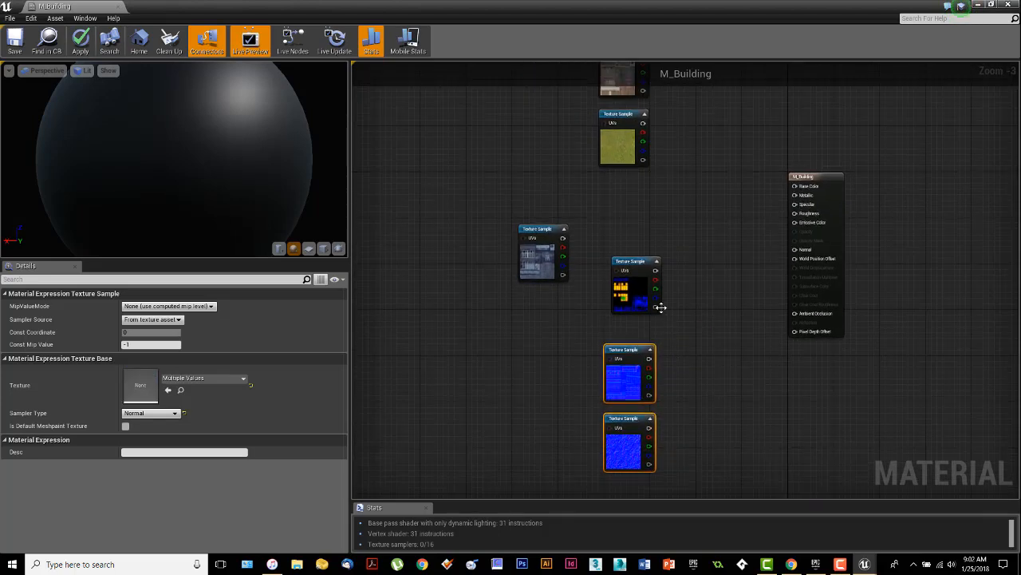
left_click_drag(635, 271, 443, 292)
right_click_drag(495, 340, 542, 321)
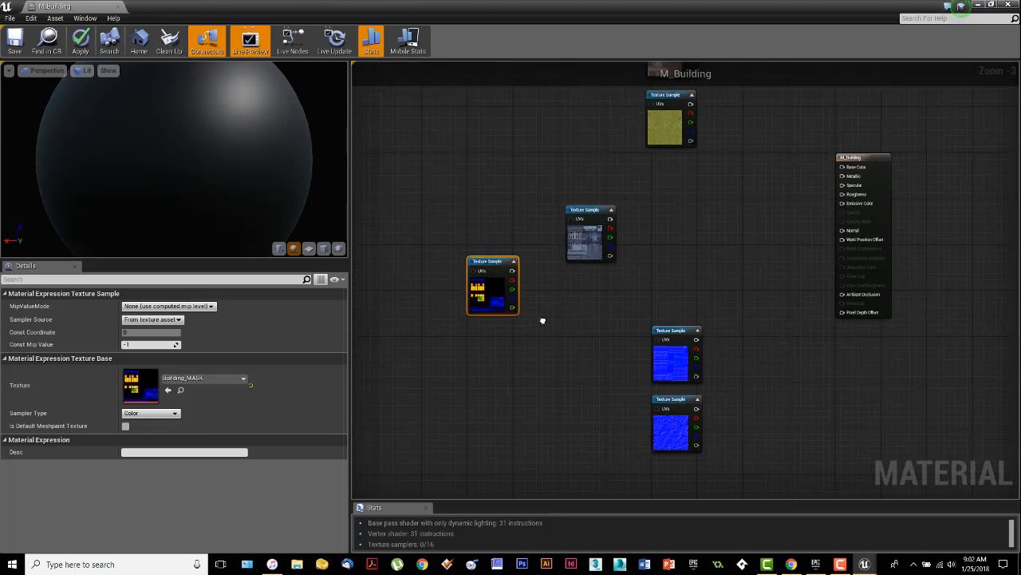
scroll(559, 271, "up", 3)
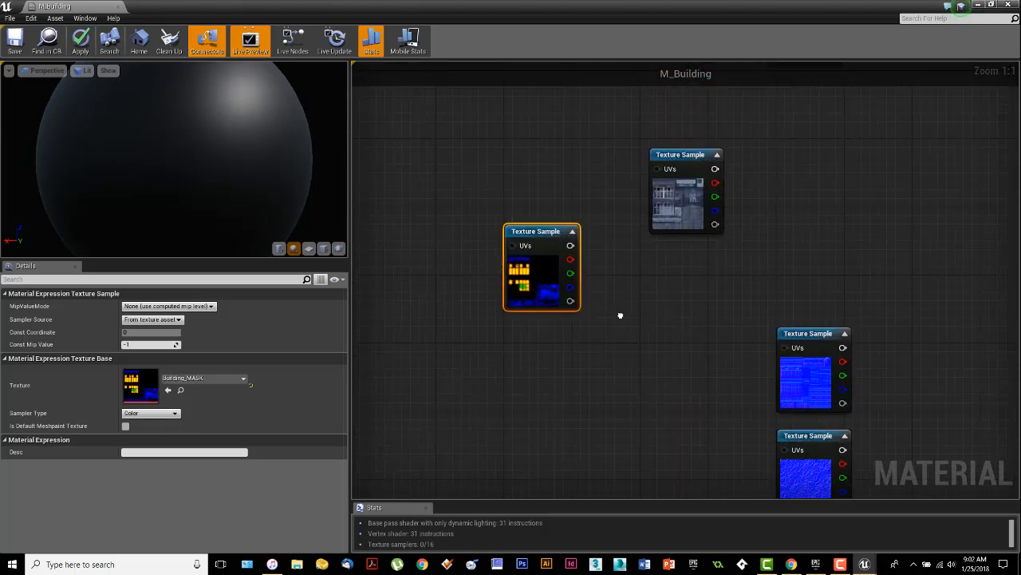
mouse_move(621, 315)
right_mouse_down()
mouse_move(636, 293)
mouse_move(627, 315)
right_mouse_up()
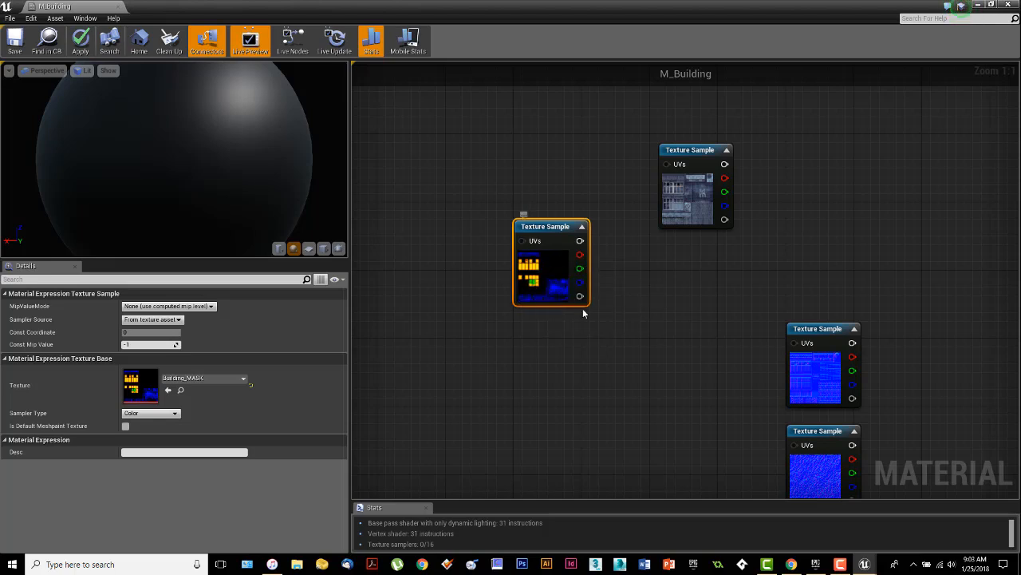
right_click_drag(632, 324, 646, 365)
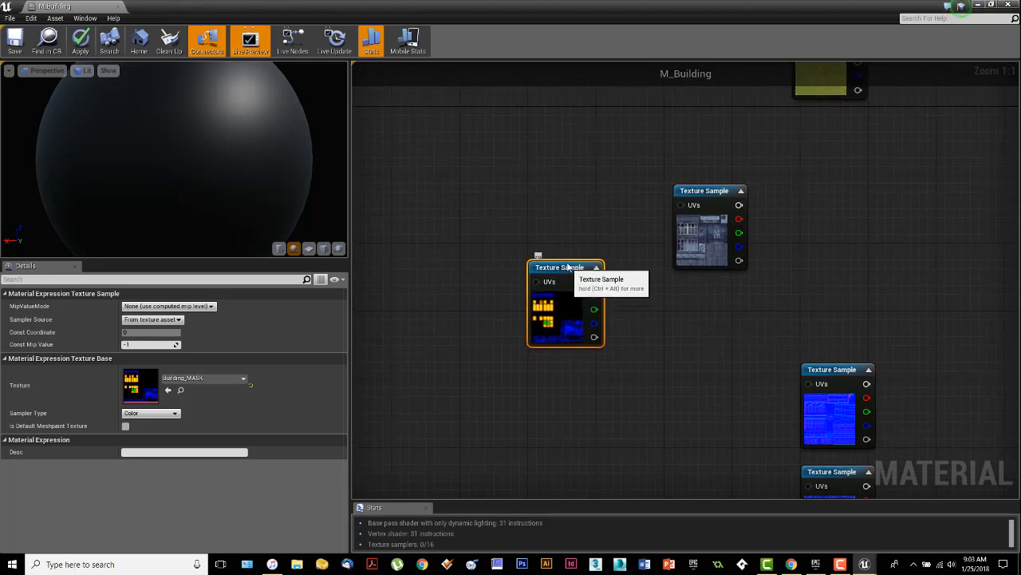
left_click_drag(569, 272, 519, 242)
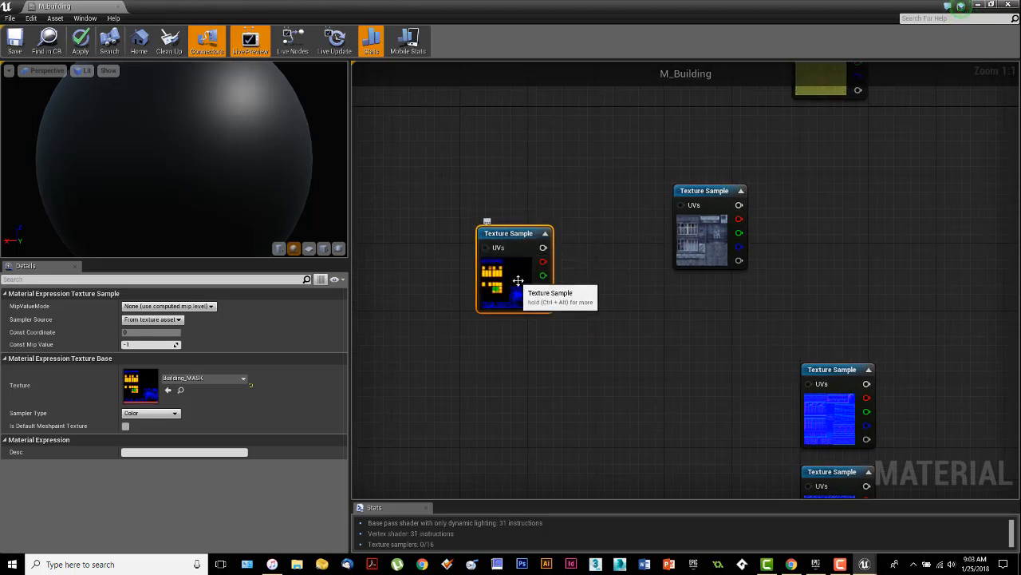
Step: Place the Building_SPEC sample below the Building_MASK sample and align the two vertically
right_click_drag(670, 301, 573, 435)
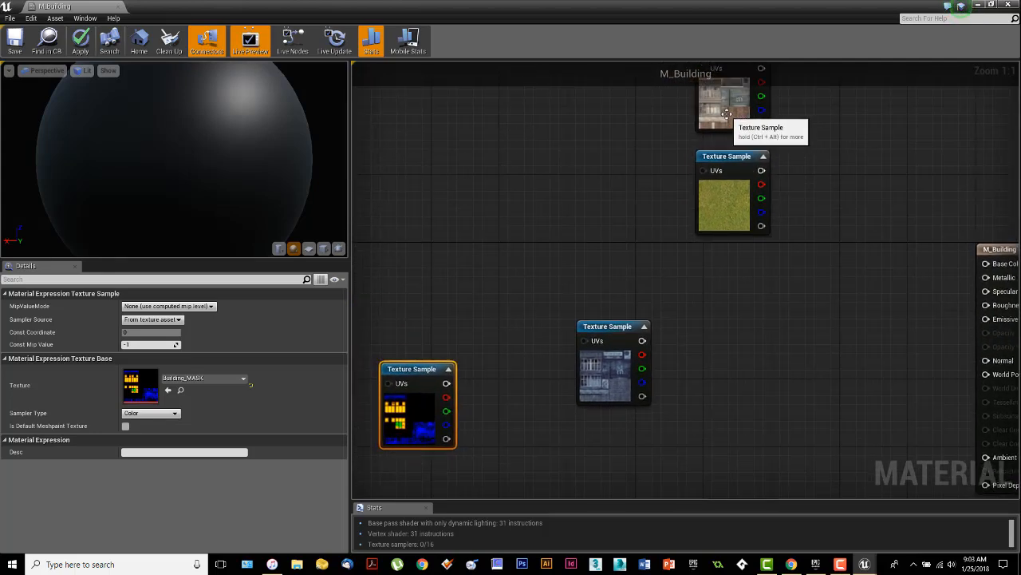
right_click_drag(516, 322, 514, 269)
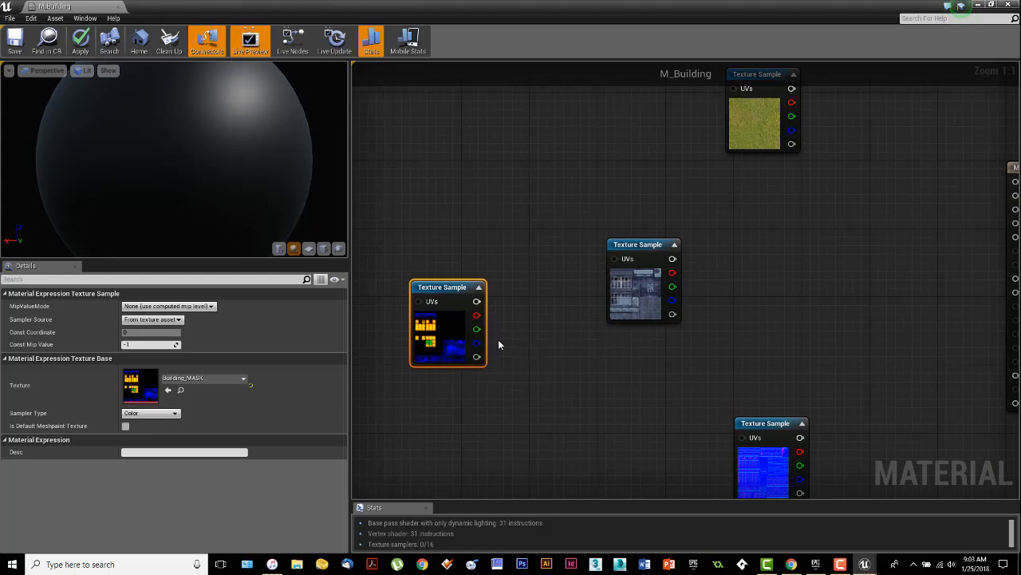
right_click_drag(548, 370, 580, 346)
left_click_drag(561, 257, 414, 420)
right_click_drag(592, 395, 680, 322)
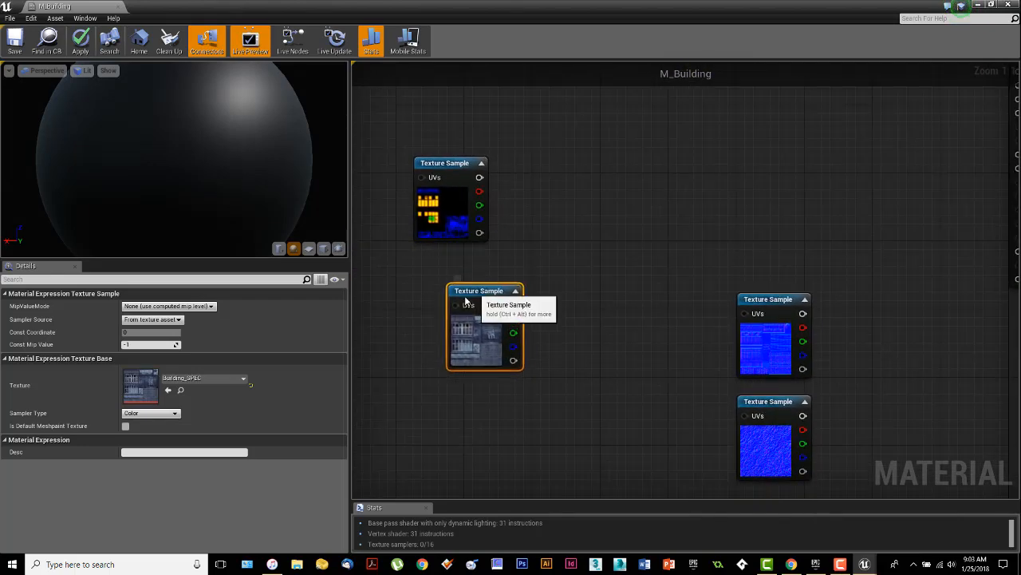
left_click_drag(477, 298, 442, 315)
mouse_move(570, 319)
right_mouse_down()
mouse_move(552, 301)
mouse_move(554, 320)
right_mouse_up()
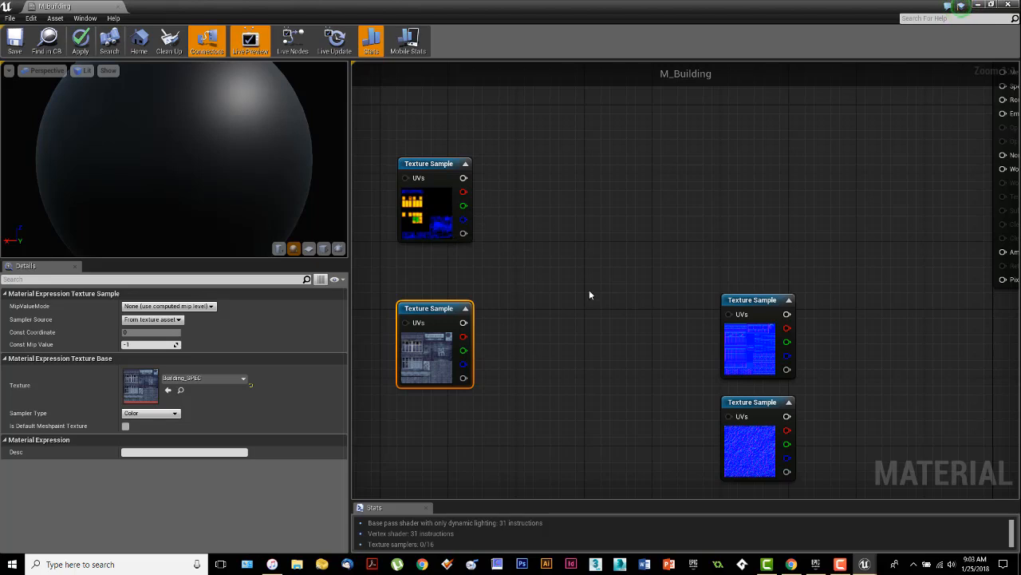
Step: Move the M_Building node up and slightly farther right of the Building_CLR and Moss samples
left_click(605, 305)
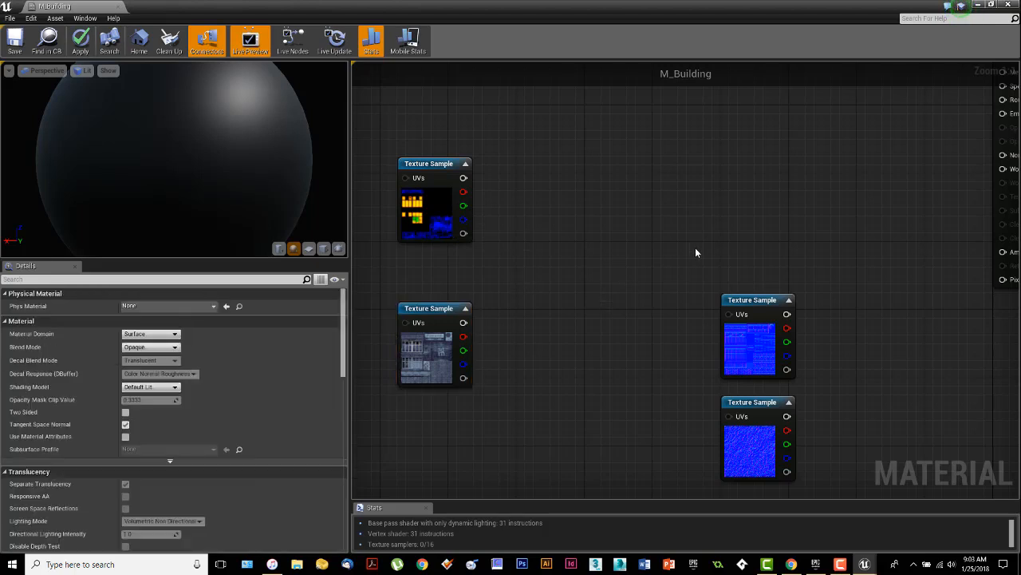
right_click_drag(707, 211, 588, 458)
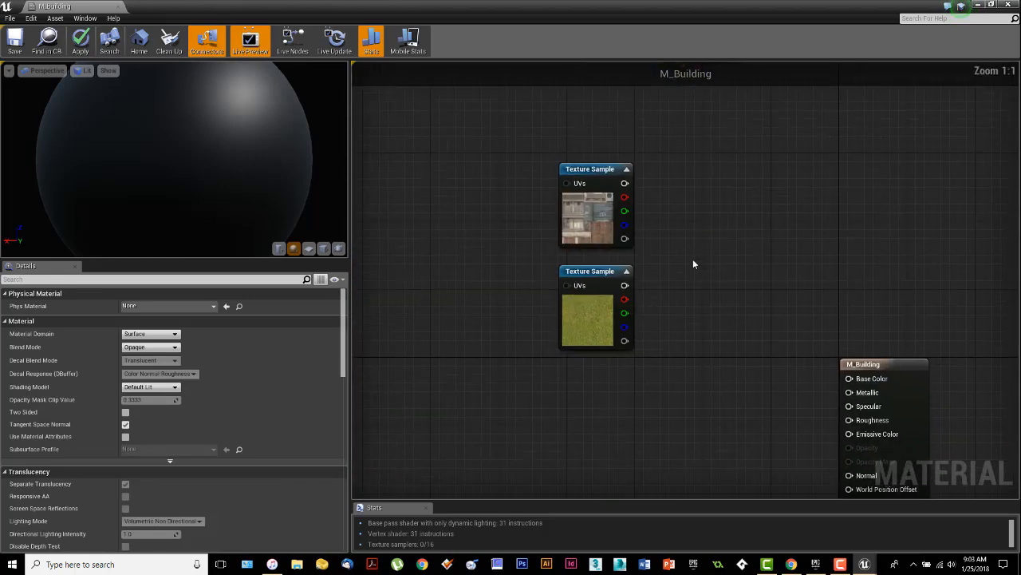
right_click_drag(687, 264, 662, 255)
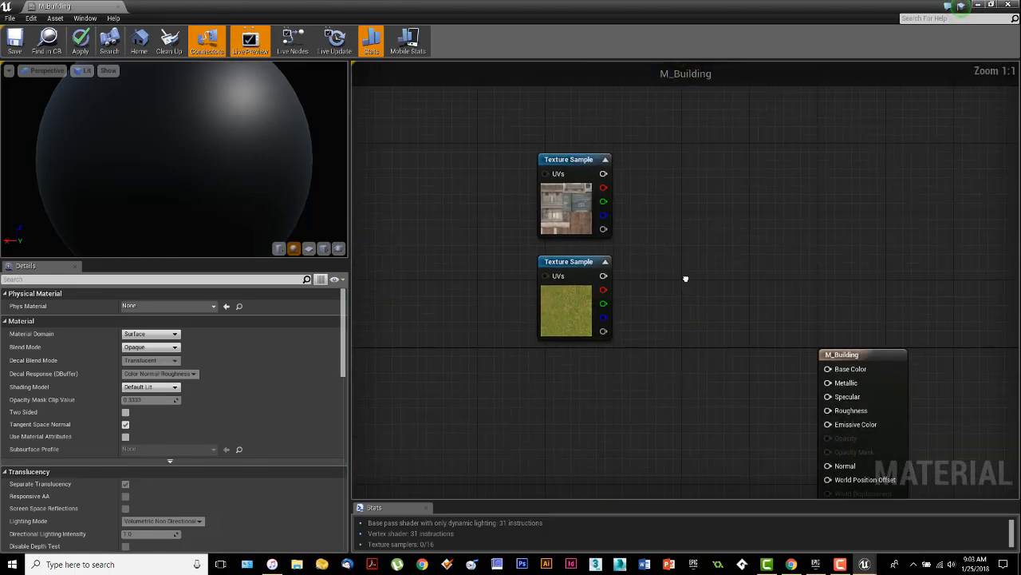
left_click_drag(871, 362, 913, 312)
right_click_drag(741, 303, 654, 314)
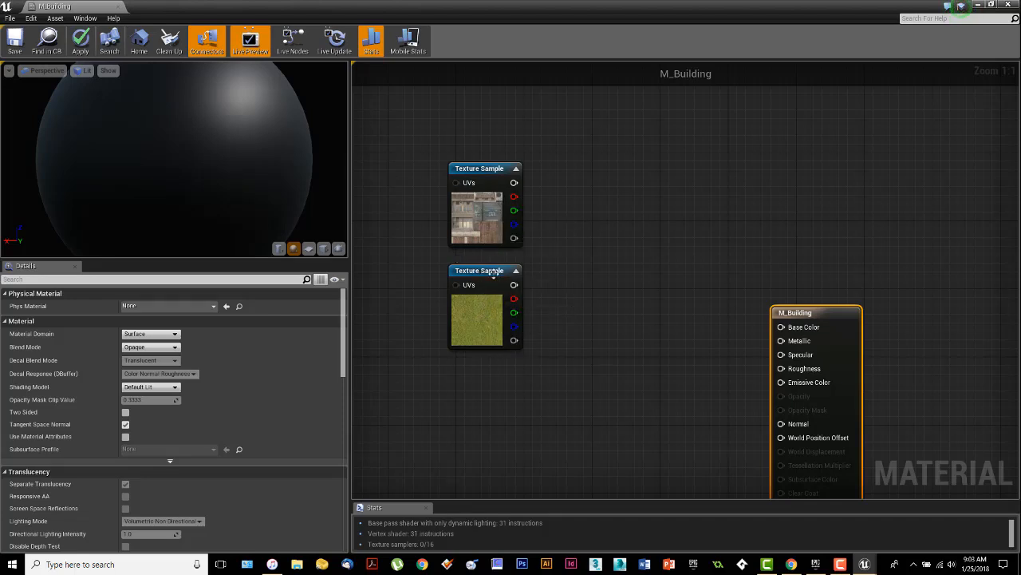
Step: Add two Linear Interpolate nodes, one beside the Building_CLR and Moss samples and one just before the M_Building node
left_click(566, 234)
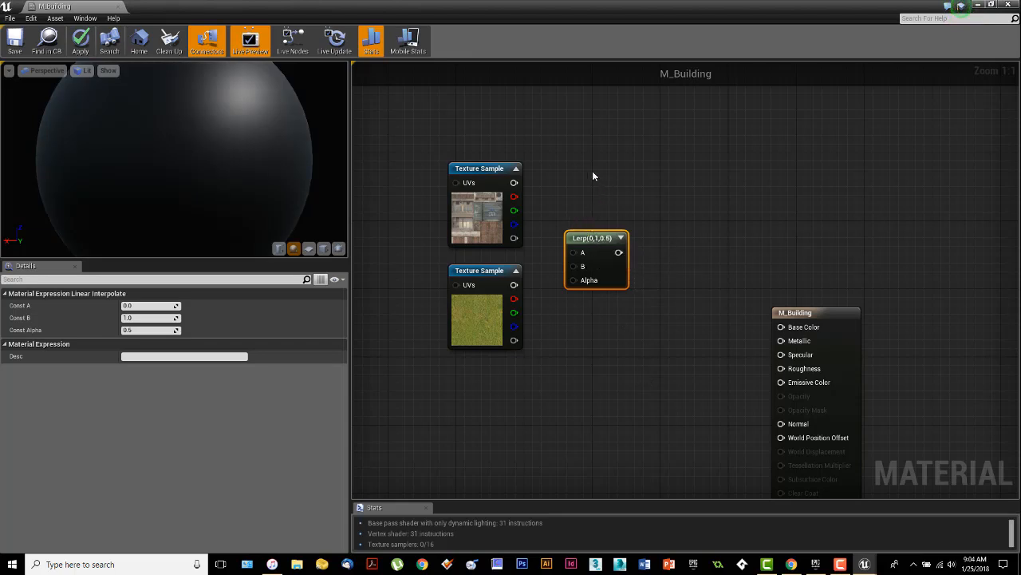
left_click(590, 137)
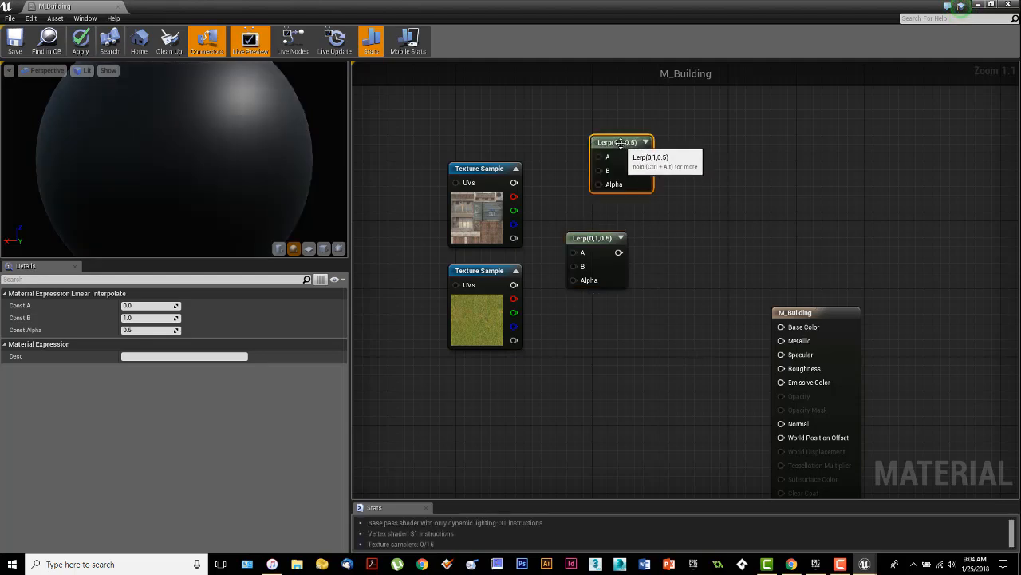
left_click_drag(617, 147, 696, 310)
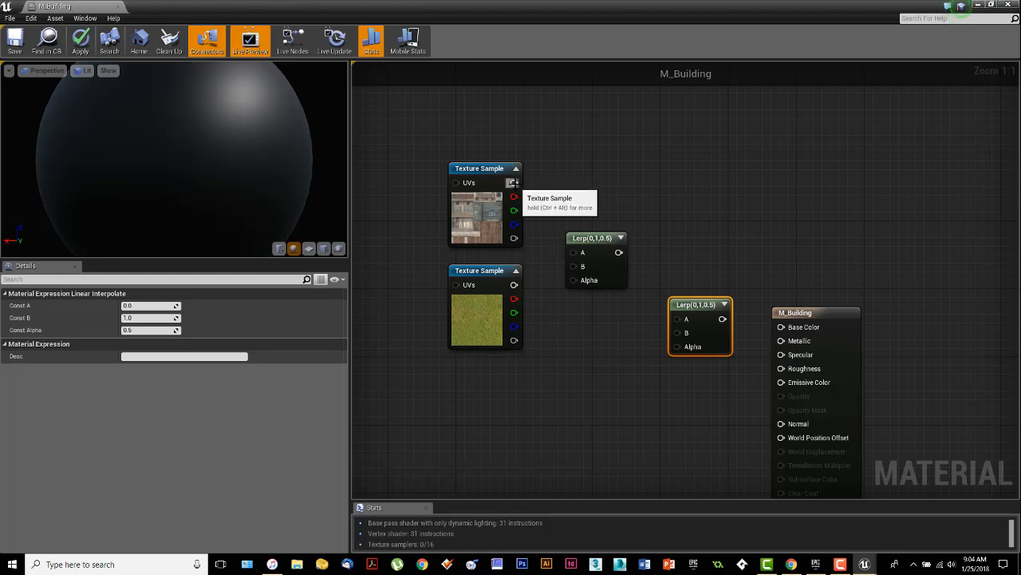
Step: Connect Building_CLR to A and Moss to B of the first Lerp, and chain it through the second Lerp's A into Base Color
left_click_drag(514, 183, 515, 285)
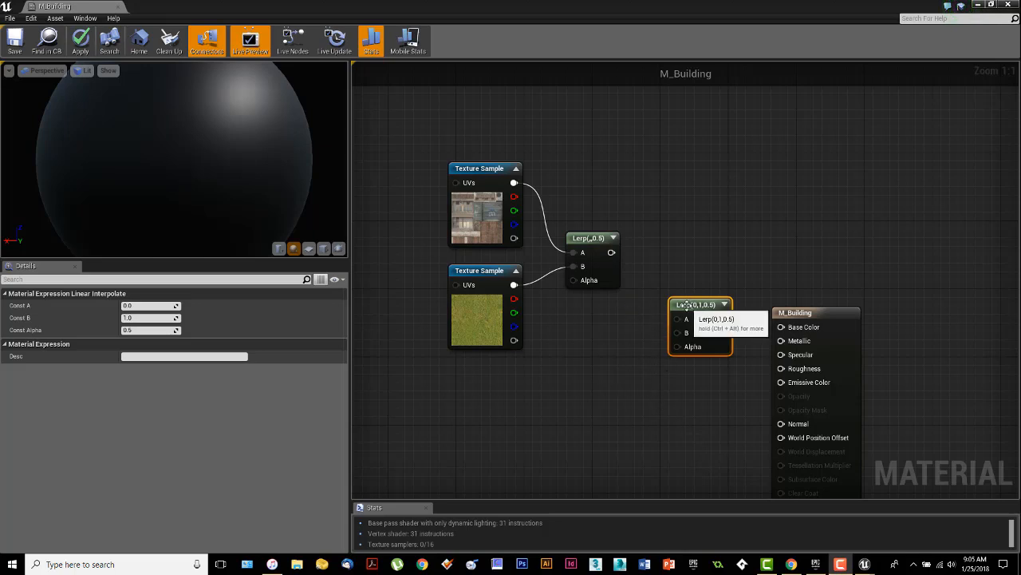
left_click_drag(687, 307, 679, 307)
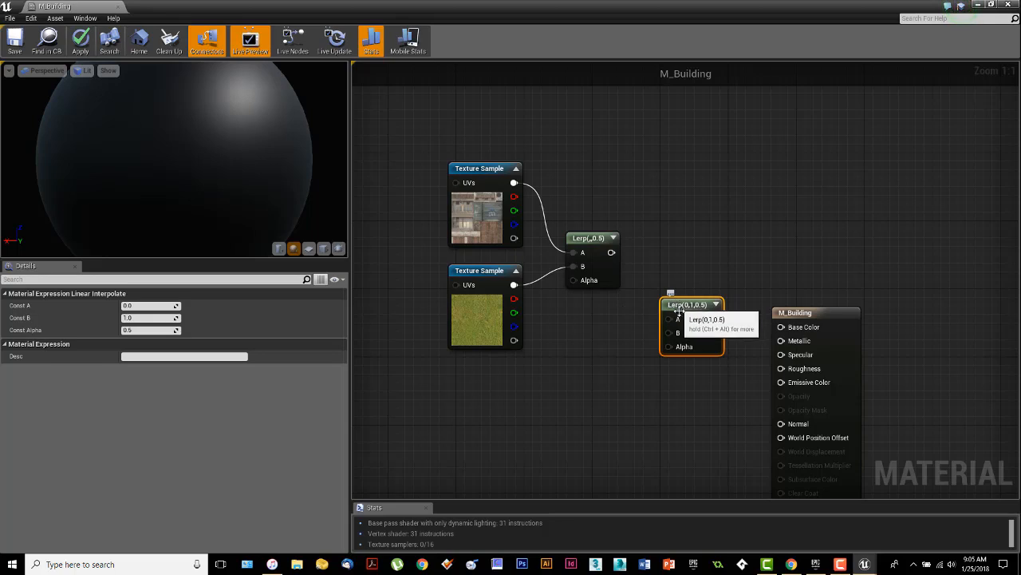
left_click_drag(610, 252, 668, 319)
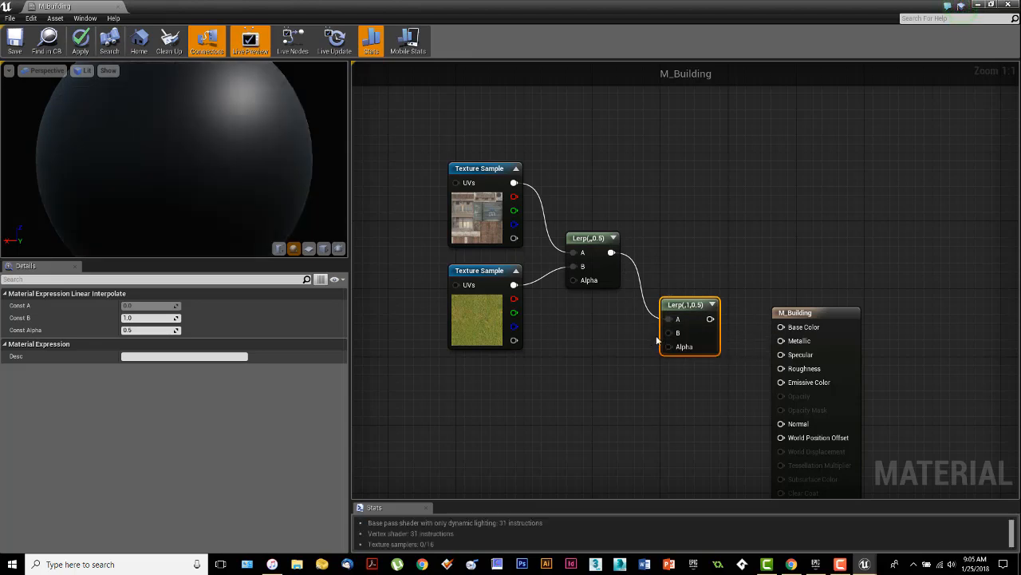
left_click_drag(710, 318, 783, 329)
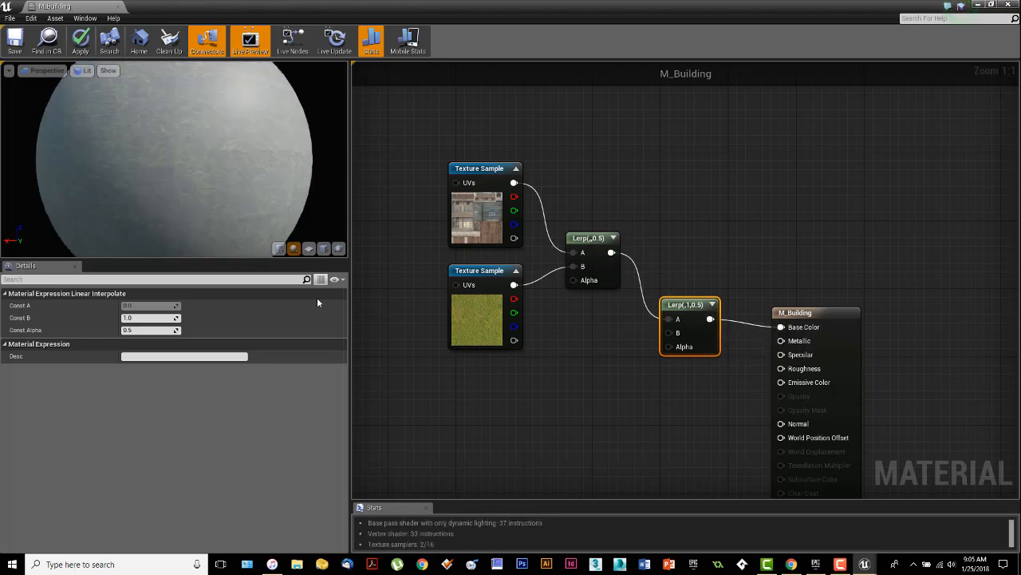
Step: Switch the material preview to a plane and angle it to show the blended textures
left_click(309, 249)
mouse_move(241, 212)
left_mouse_down()
mouse_move(279, 203)
mouse_move(257, 176)
mouse_move(245, 195)
mouse_move(254, 192)
mouse_move(239, 191)
left_mouse_up()
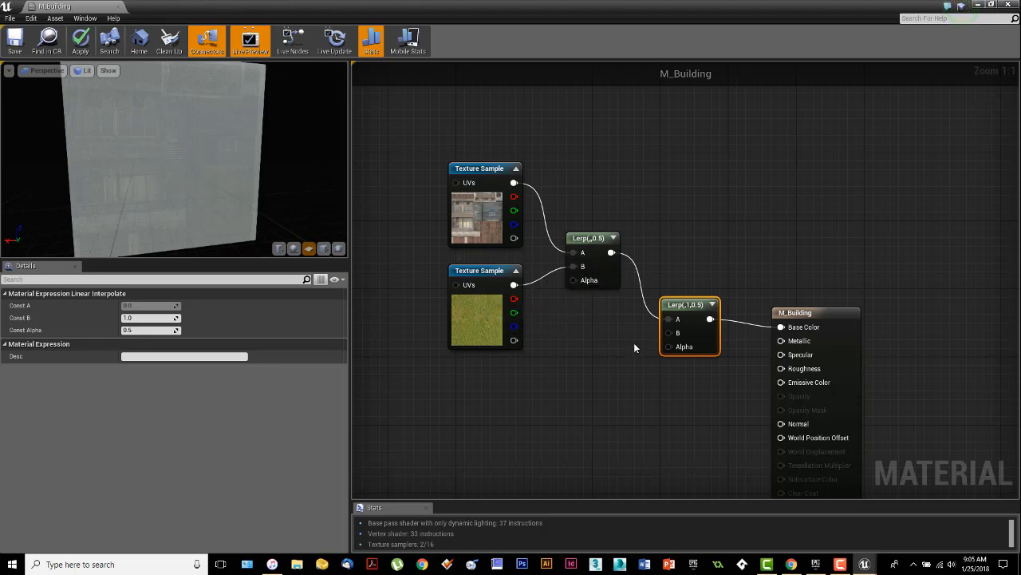
left_click_drag(669, 332, 588, 358)
left_click(893, 174)
left_click(892, 174)
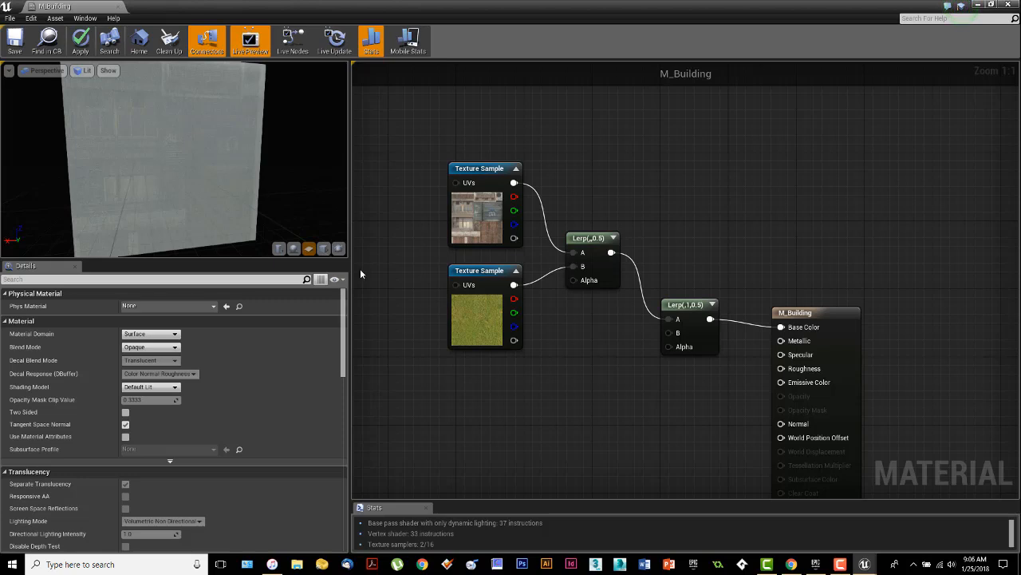
Step: Enclose the Building_CLR and Moss samples and both Lerp nodes in a comment box, extending its upper edge slightly
right_click_drag(582, 369, 627, 384)
left_click_drag(457, 157, 743, 403)
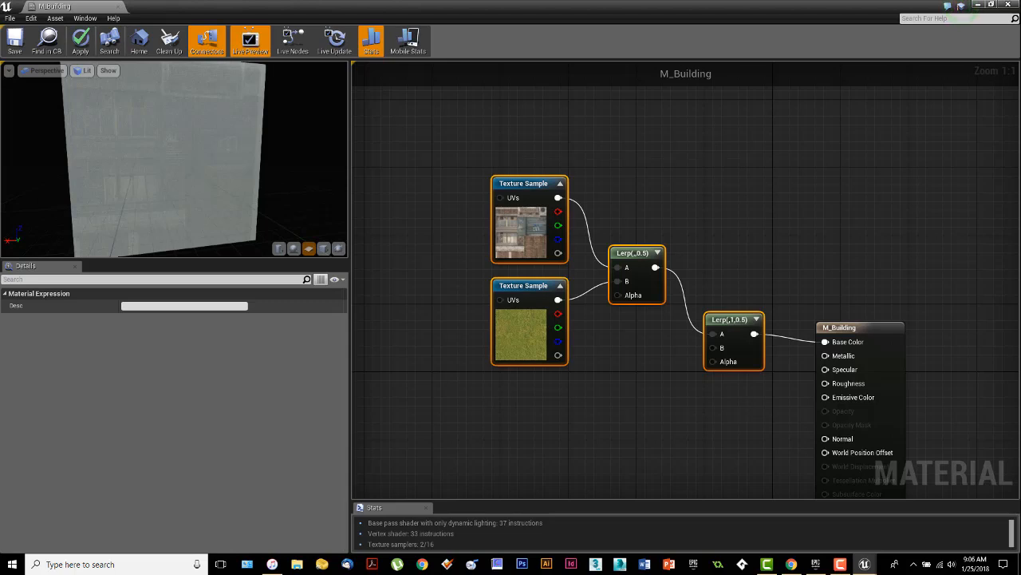
left_click(466, 205)
left_click_drag(456, 162, 752, 406)
key("c")
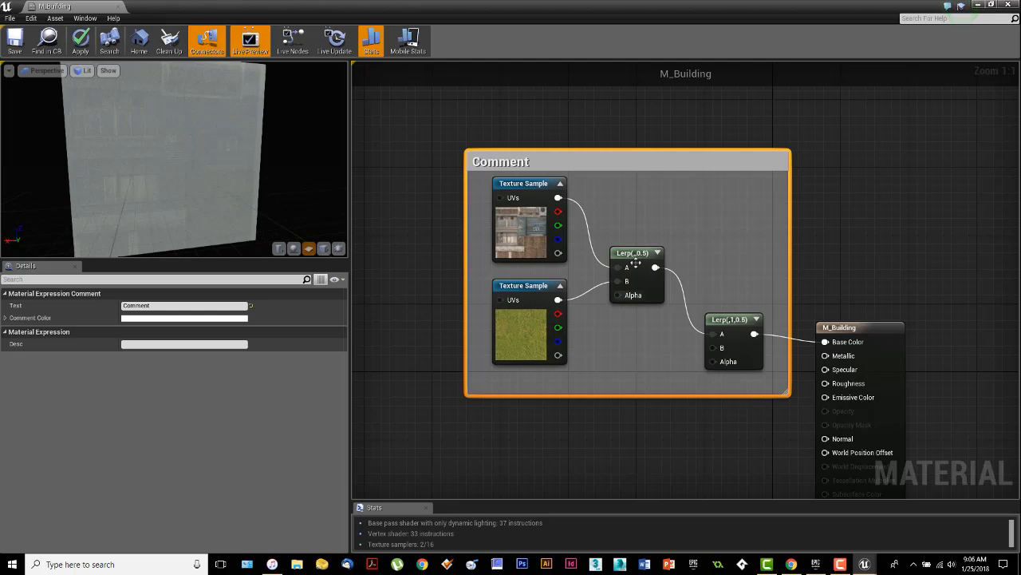
left_click_drag(632, 144, 632, 131)
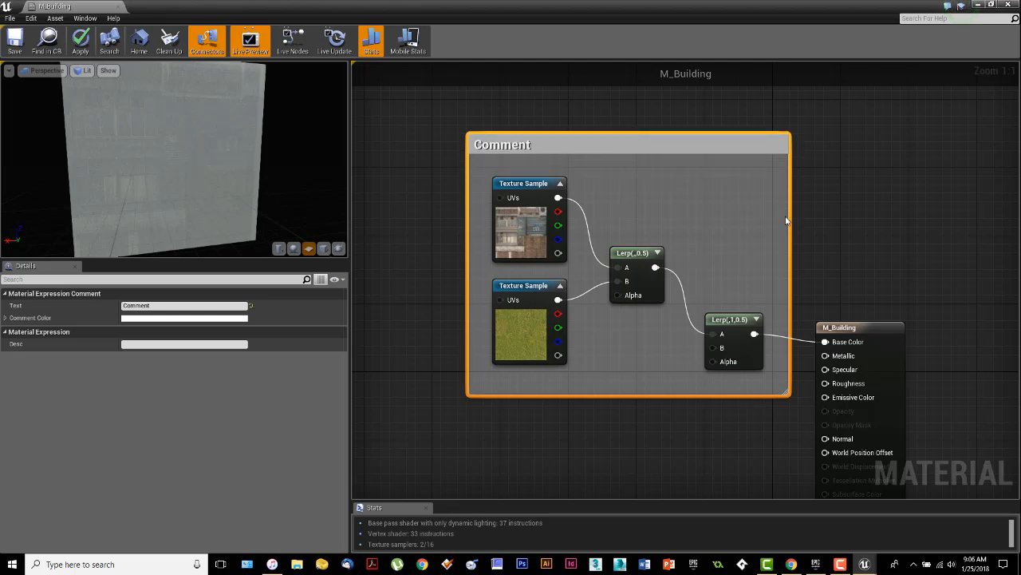
Step: Rename the comment box around the color textures and Lerps as Base Color
double_click(497, 150)
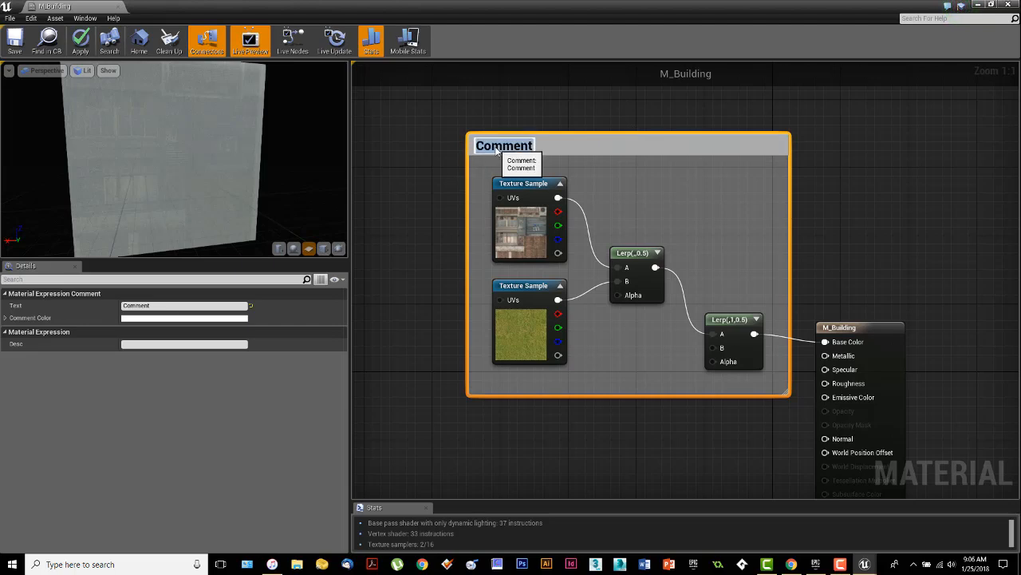
type("Base Color")
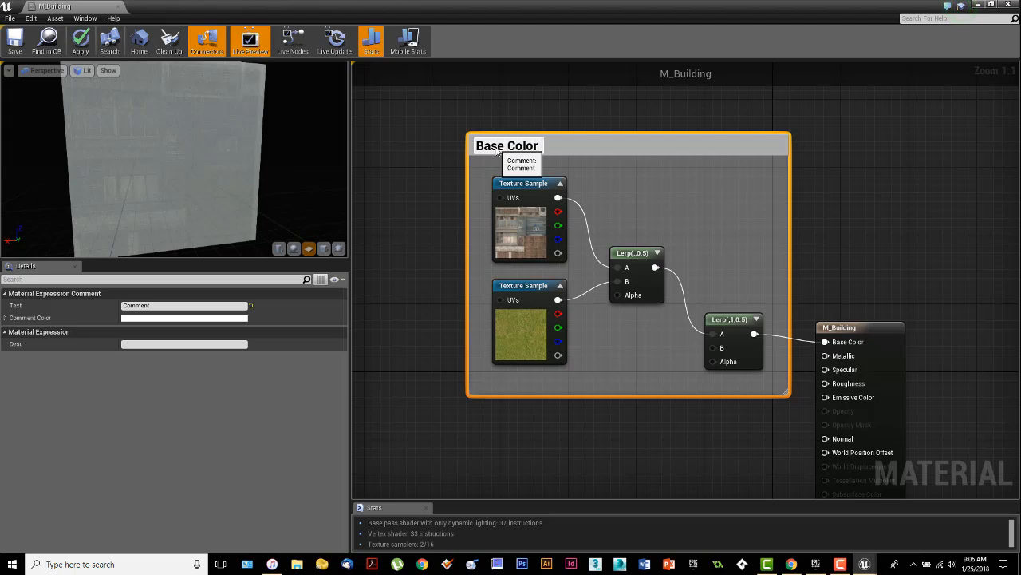
key("Return")
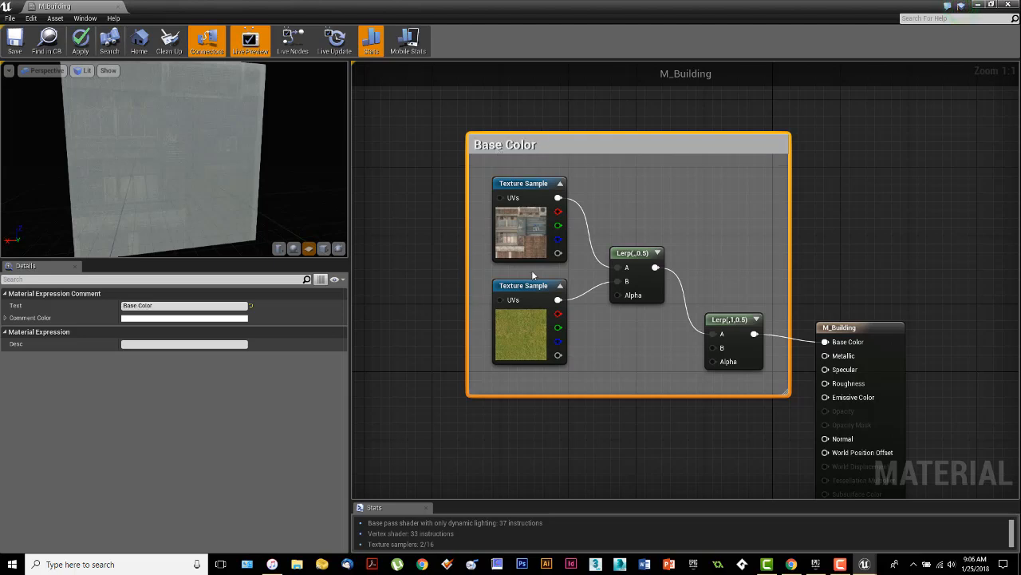
left_click(867, 190)
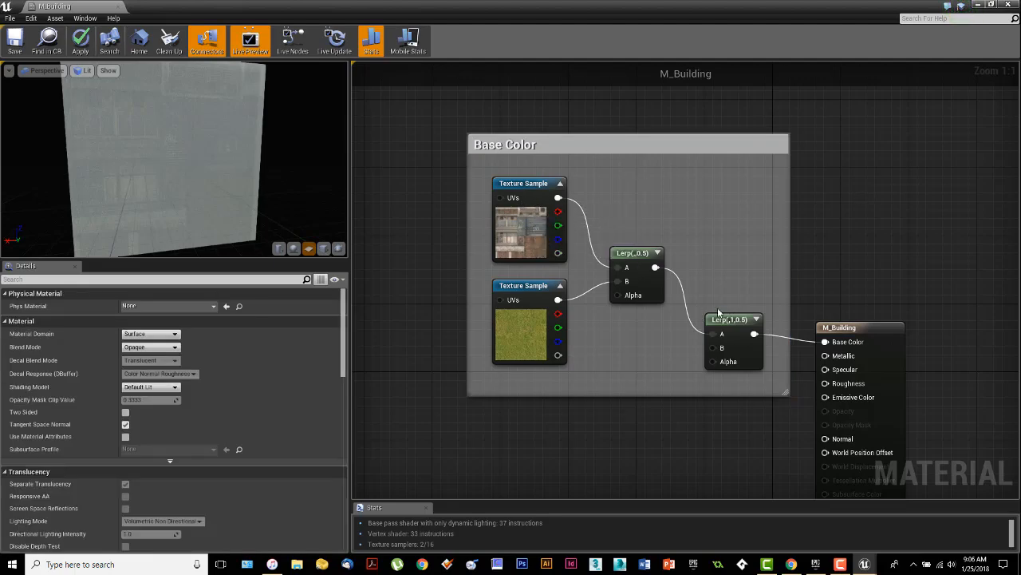
Step: Move the four unconnected texture samples farther below the Base Color group, spacing the mask and Building_SPEC samples apart
scroll(686, 433, "down", 5)
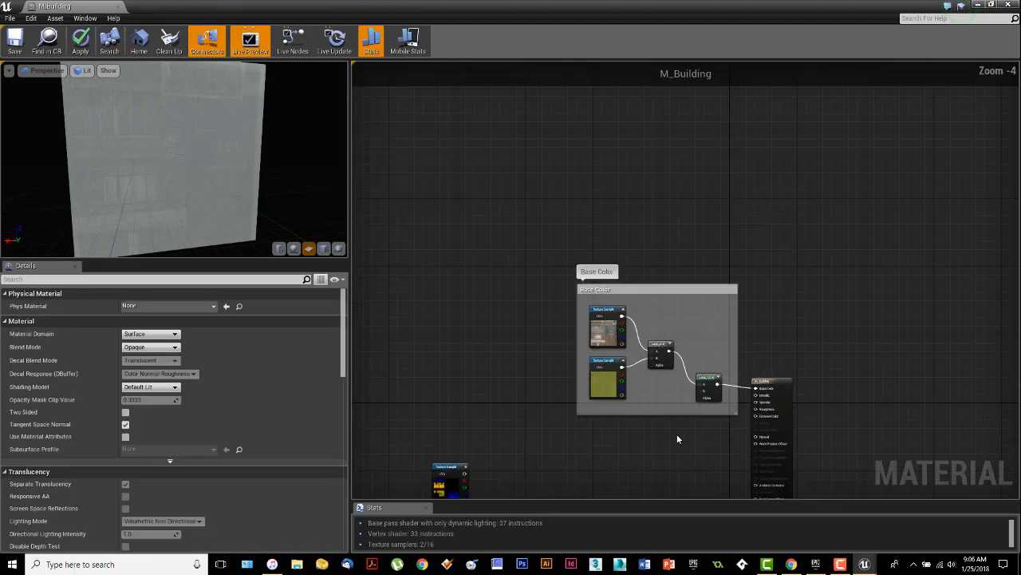
right_click_drag(677, 434, 670, 296)
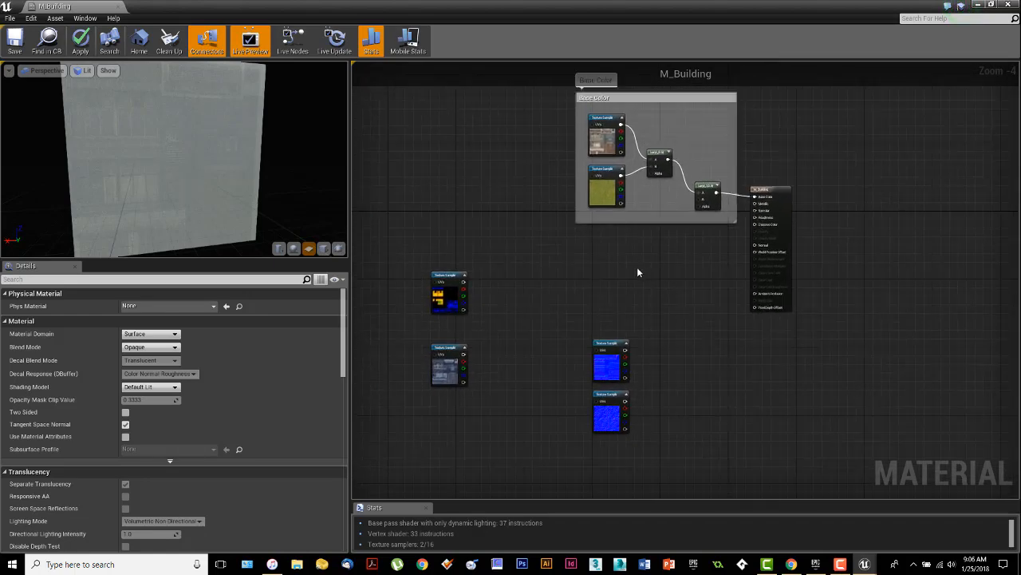
left_click_drag(417, 247, 634, 437)
mouse_move(613, 382)
left_mouse_down()
mouse_move(605, 393)
mouse_move(613, 401)
left_mouse_up()
left_click(639, 369)
left_click_drag(571, 363, 624, 404)
left_click(559, 345)
left_click_drag(442, 385, 443, 390)
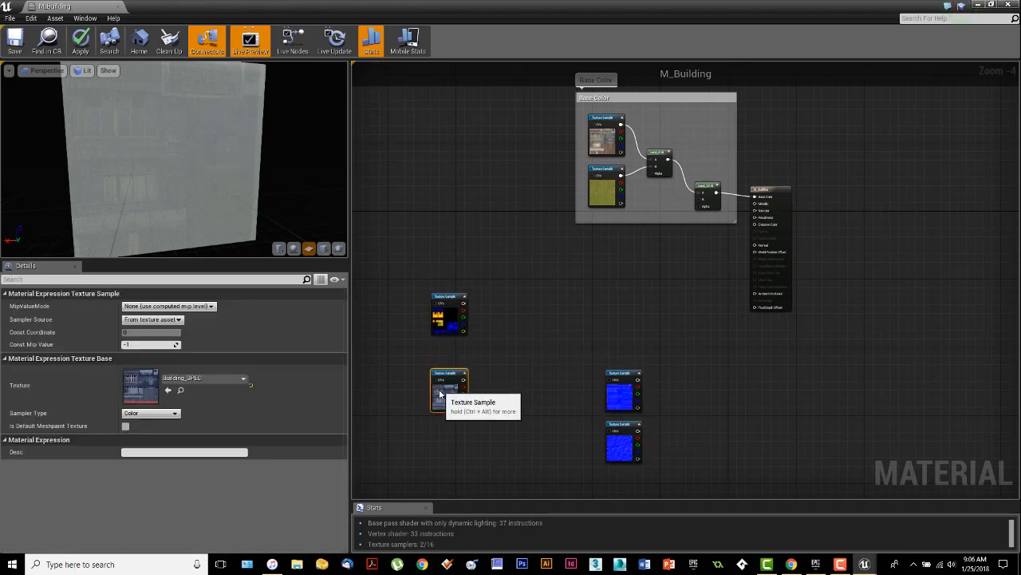
left_click(512, 368)
Step: Move the Base Color group up and left, away from M_Building, and nudge its first Lerp slightly upward
right_click_drag(660, 166, 654, 203)
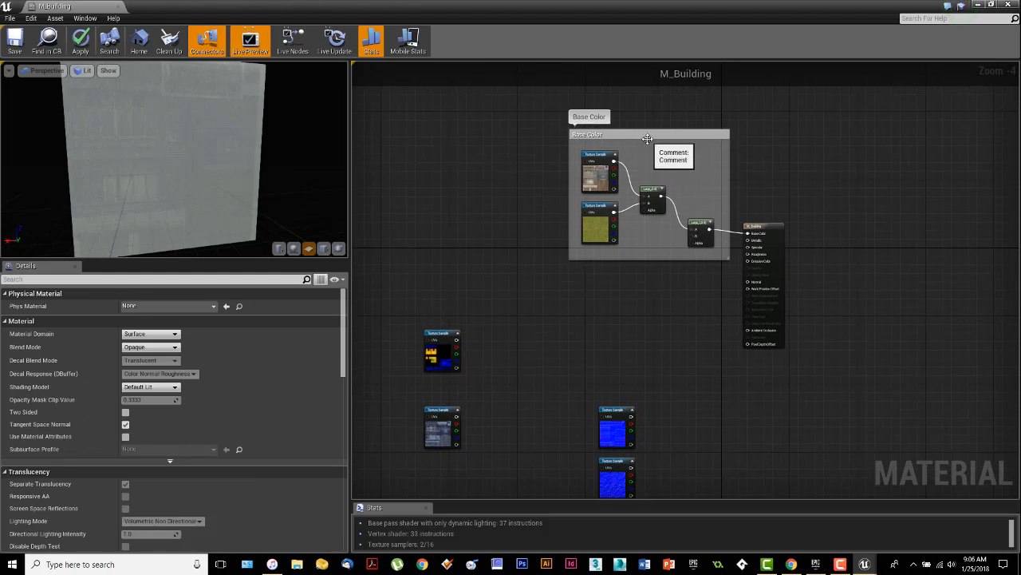
left_click_drag(647, 138, 624, 87)
left_click(650, 251)
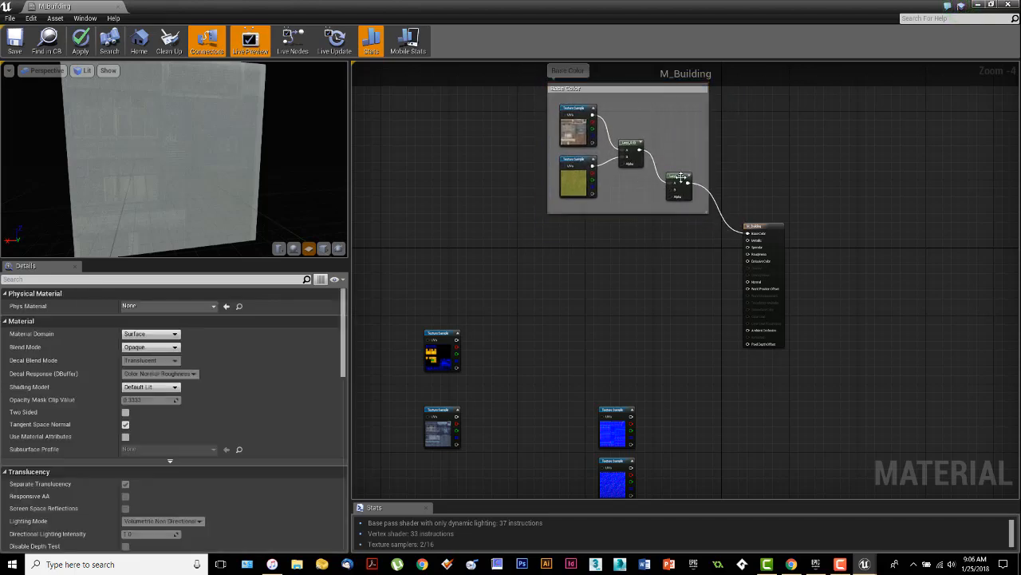
left_click_drag(630, 150, 630, 139)
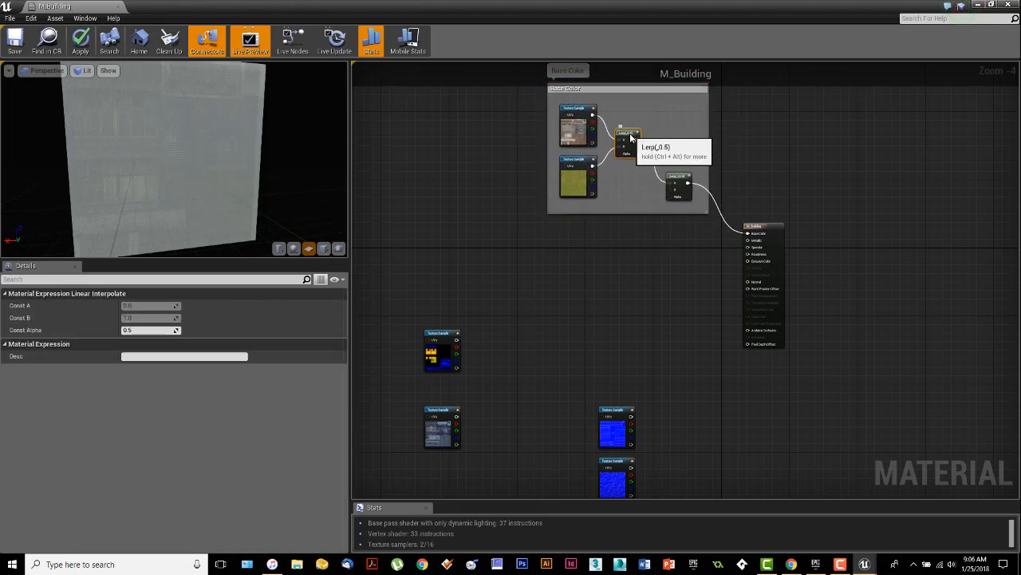
right_click_drag(619, 244, 616, 283)
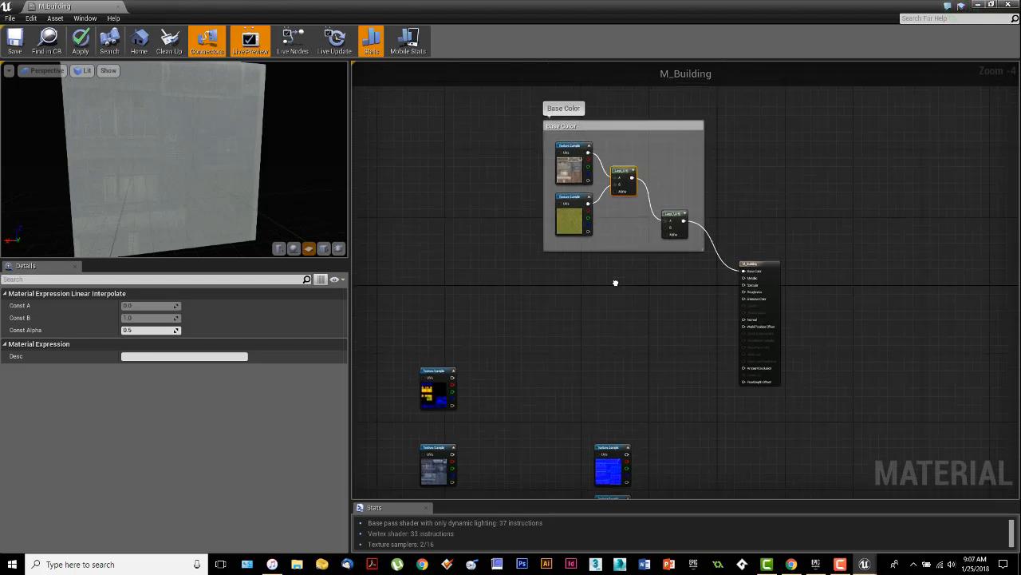
left_click_drag(639, 130, 614, 125)
left_click_drag(612, 123, 608, 128)
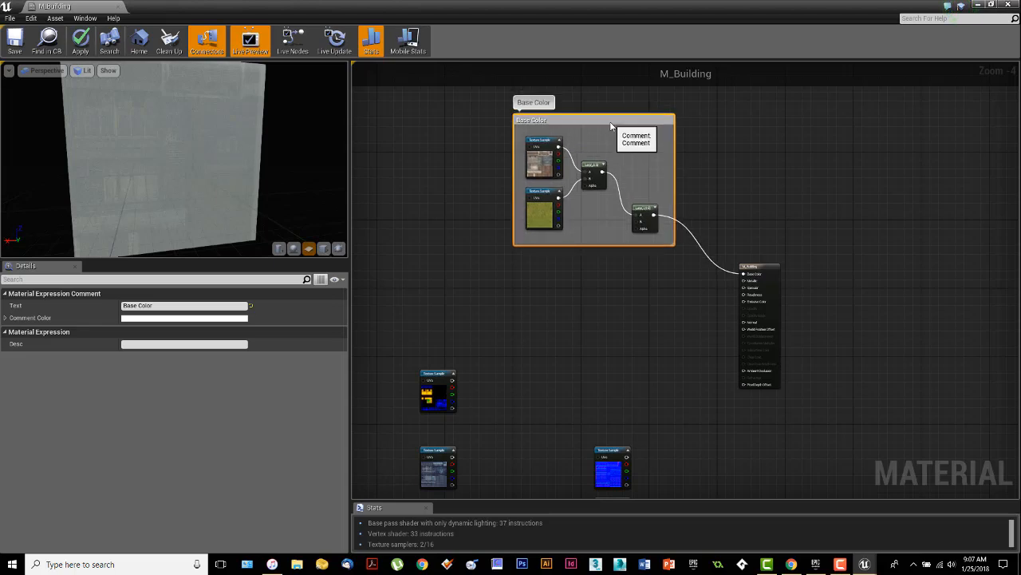
Step: Add a Constant node just below the Base Color group and connect it to M_Building's Metallic input
scroll(703, 342, "down", 2)
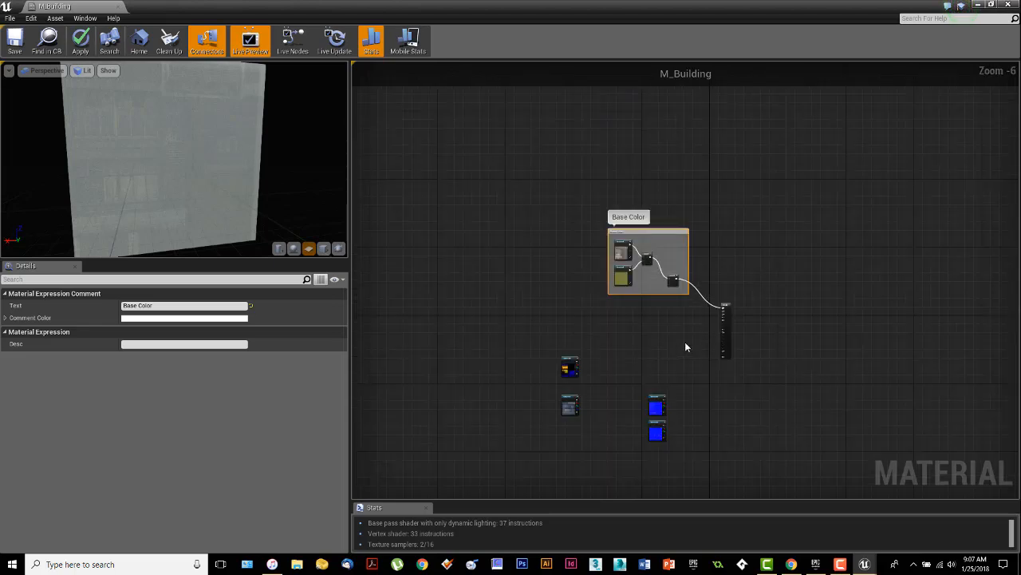
scroll(682, 347, "up", 1)
right_click_drag(682, 348, 690, 312)
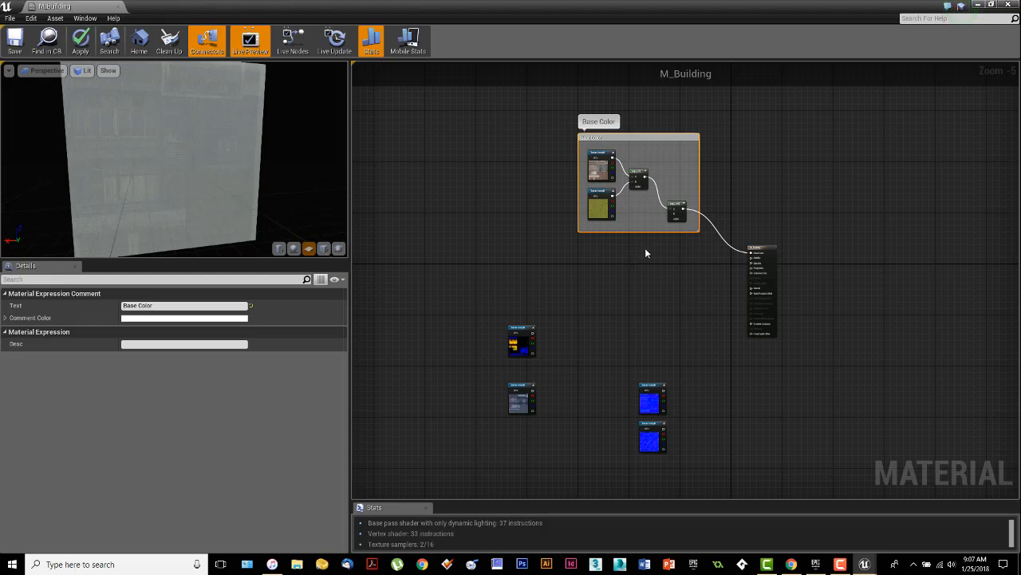
scroll(661, 292, "up", 2)
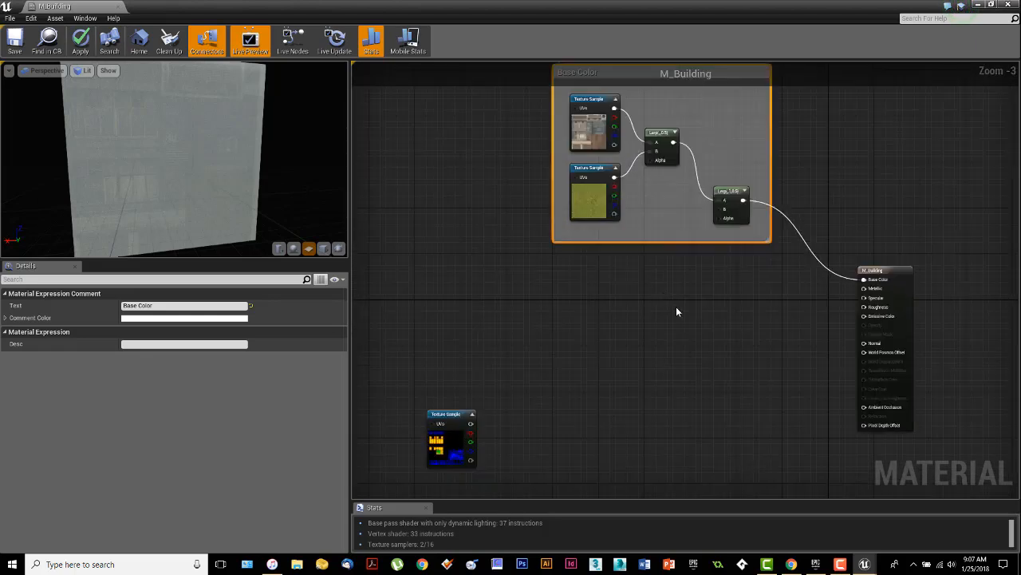
right_click_drag(642, 345, 586, 371)
scroll(610, 370, "up", 3)
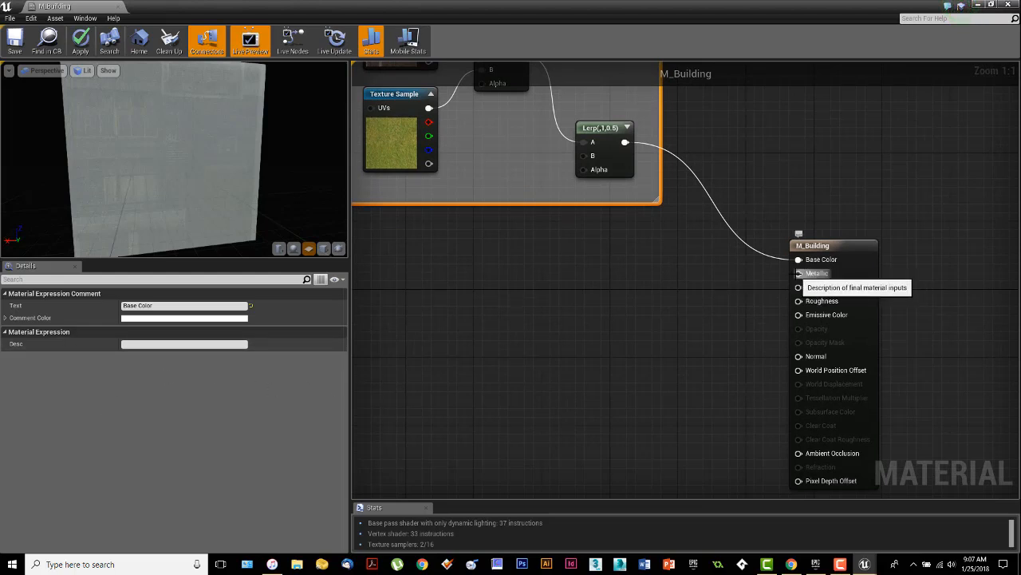
left_click(631, 261)
left_click_drag(647, 279, 798, 272)
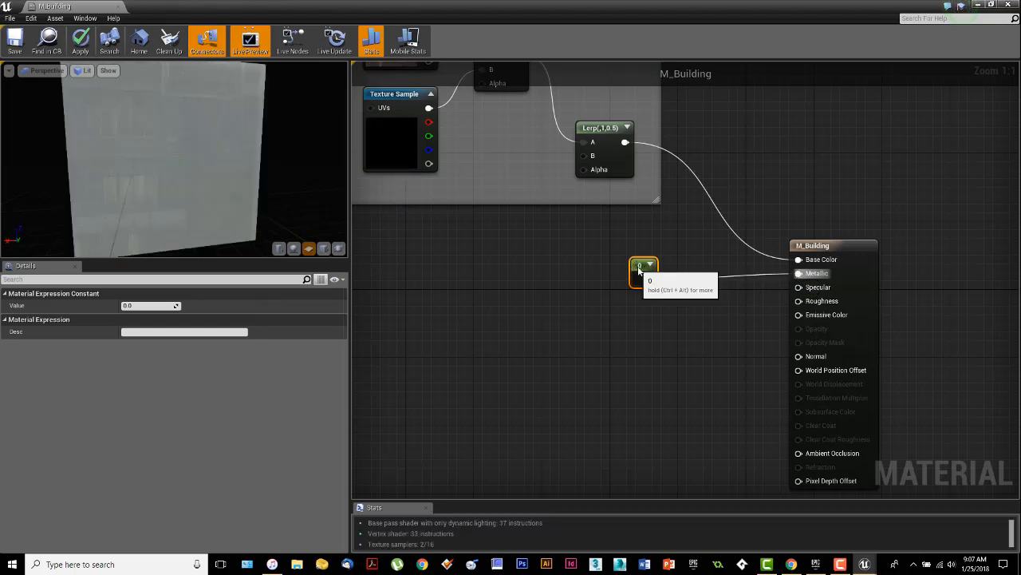
left_click_drag(635, 272, 649, 252)
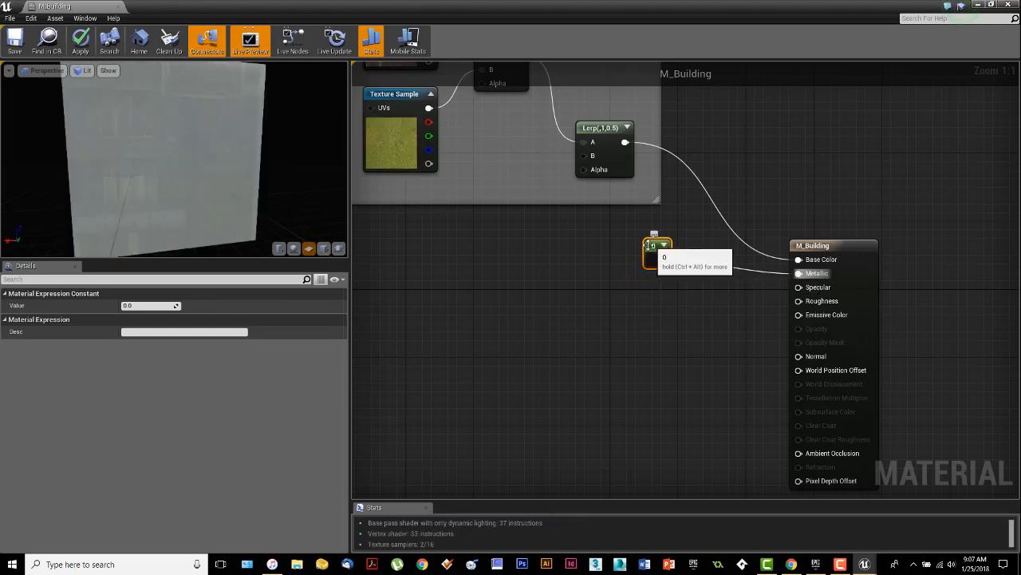
Step: Set the Metallic constant's value to 0.55 and rotate the preview plane to check its reflection
left_click(137, 305)
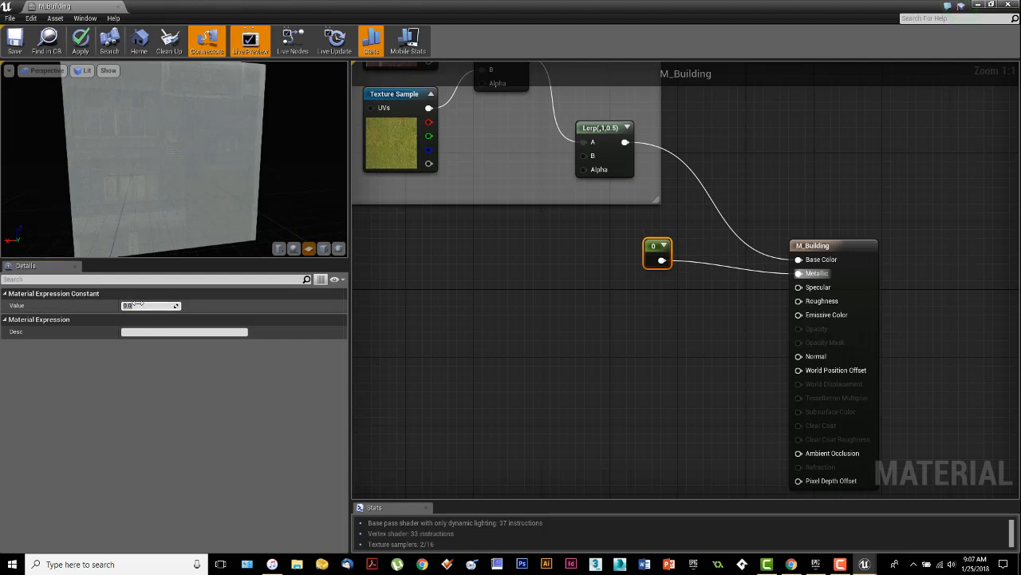
type(".55")
key("Return")
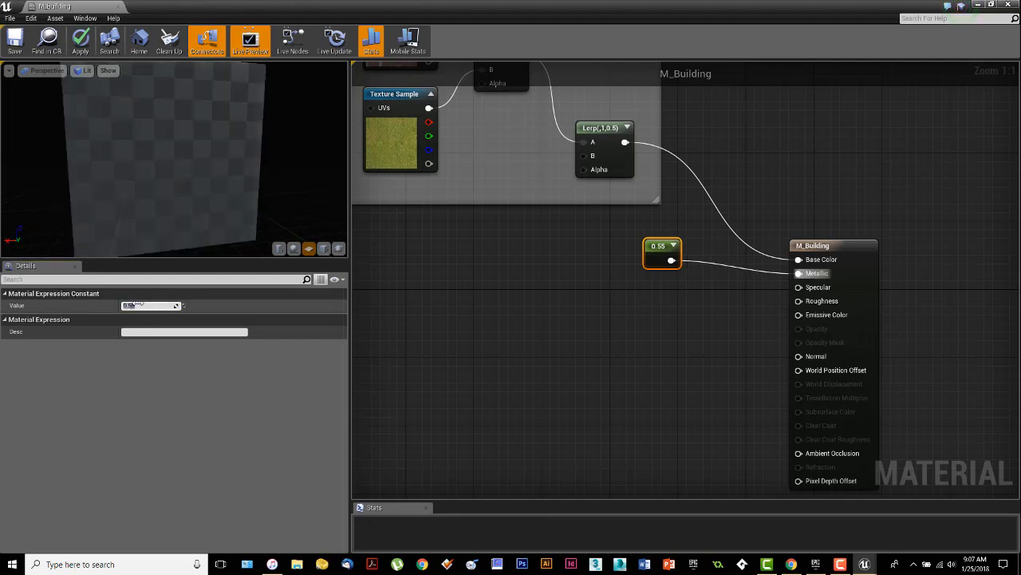
left_click_drag(175, 183, 128, 228)
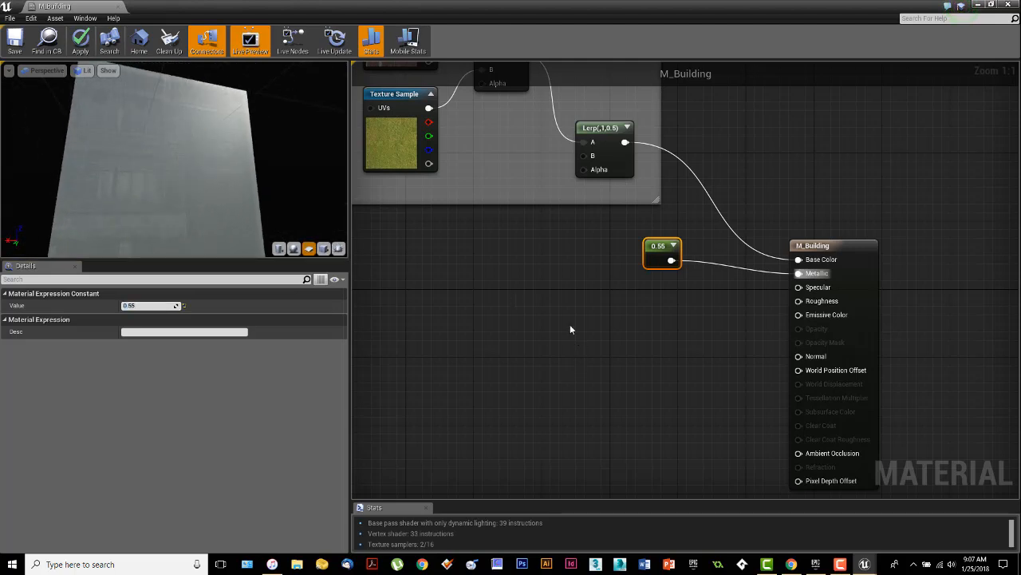
Step: Enclose the 0.55 constant in a comment box named Metallic and move it down and left, clear of the Base Color group
right_click_drag(570, 329, 623, 348)
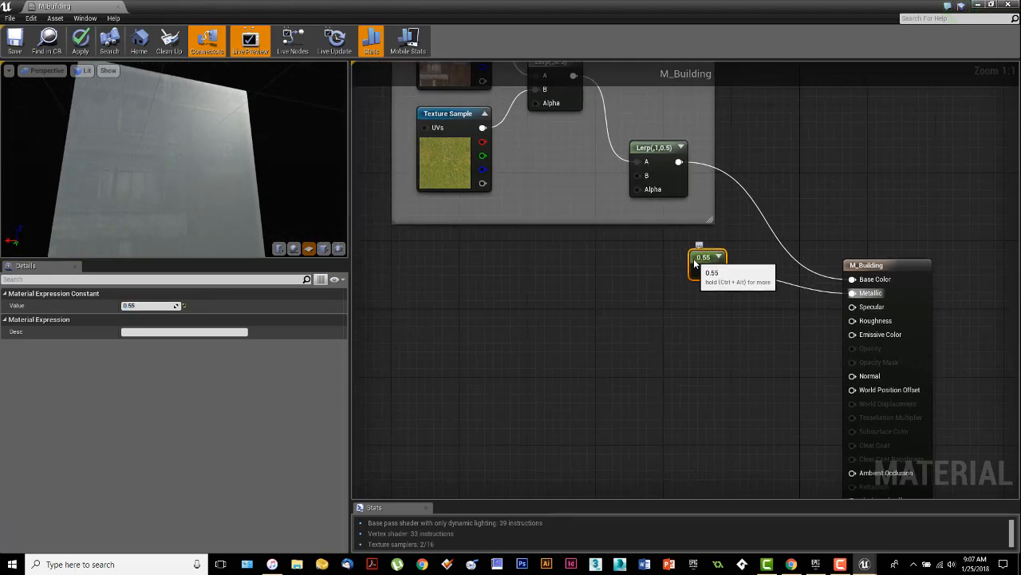
scroll(655, 329, "down", 4)
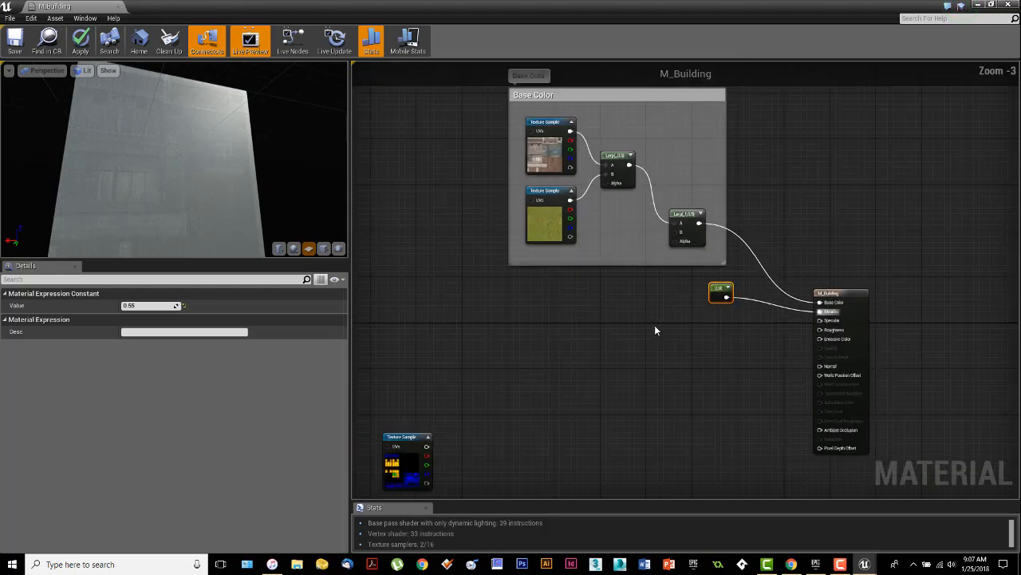
scroll(654, 330, "down", 1)
right_click_drag(657, 328, 535, 324)
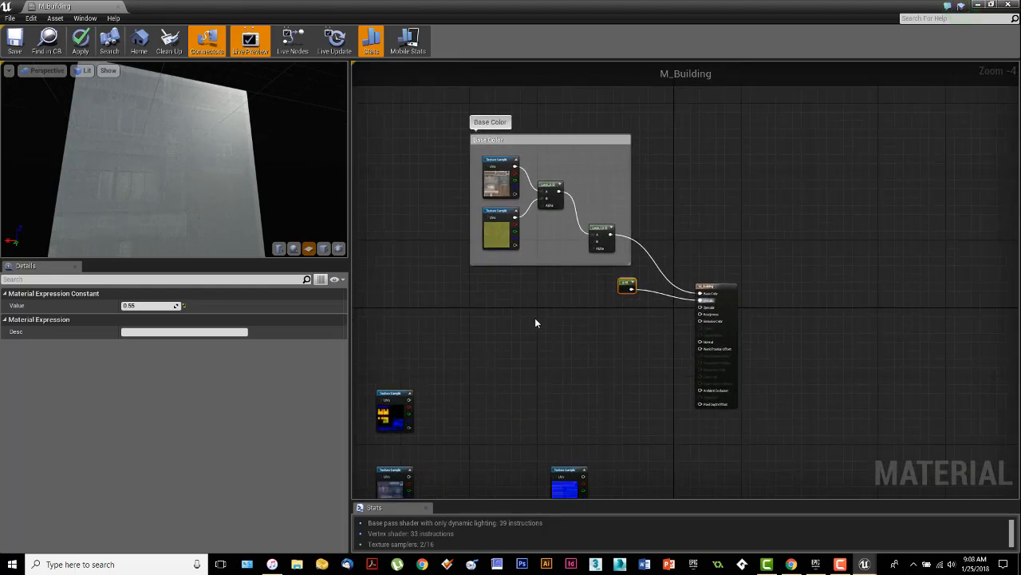
scroll(543, 318, "up", 5)
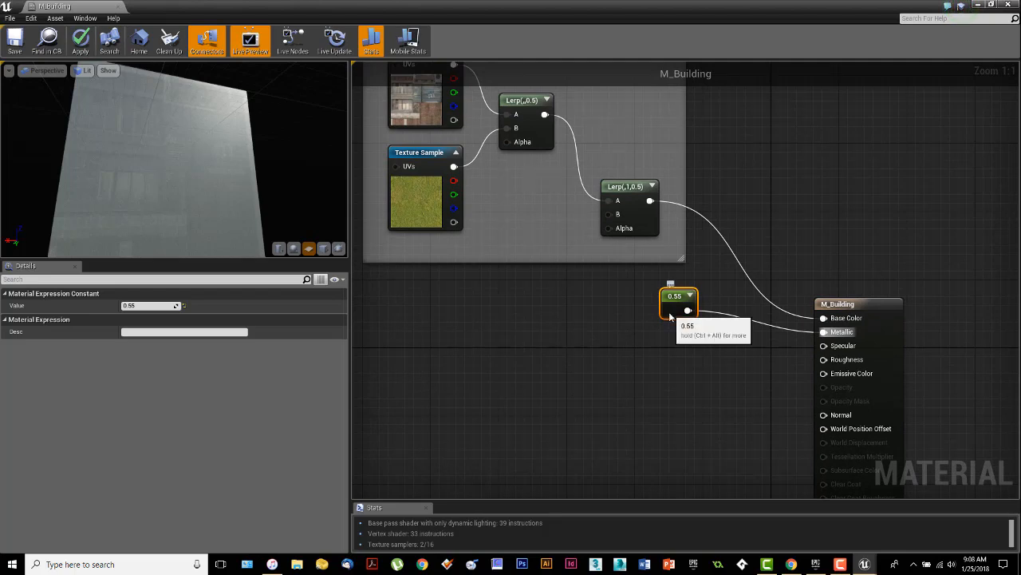
key("c")
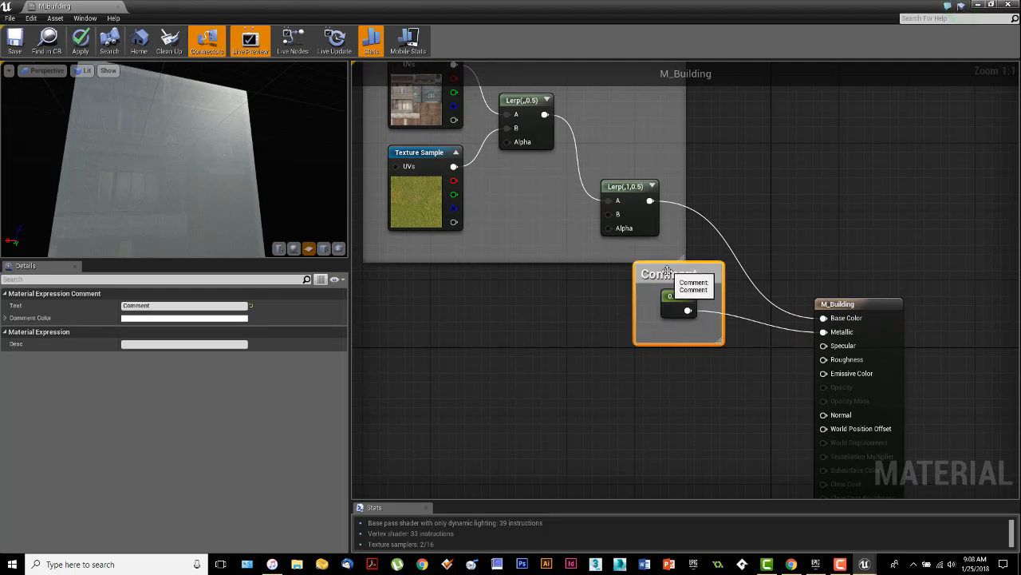
double_click(667, 273)
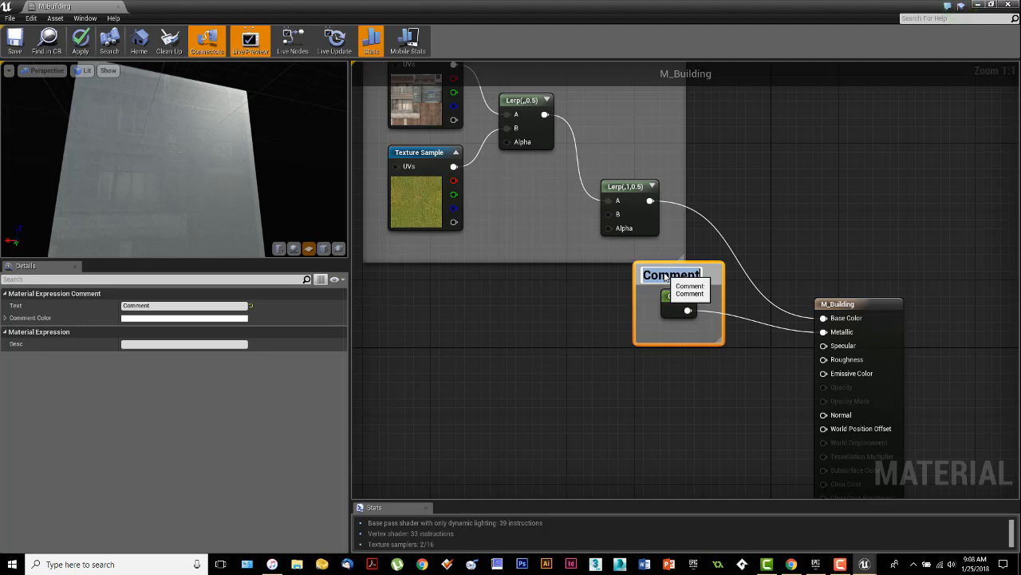
type("Metallic")
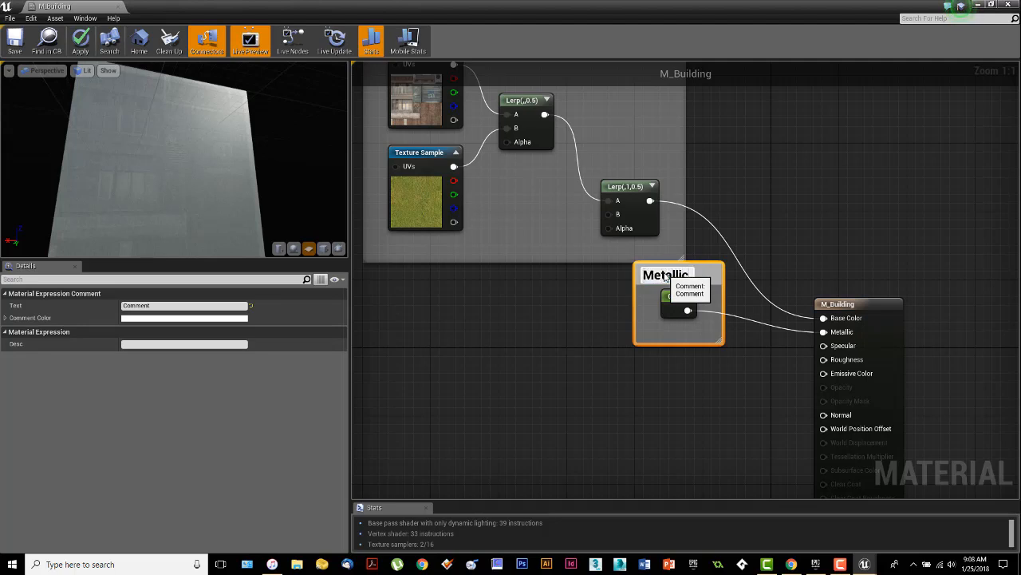
key("Return")
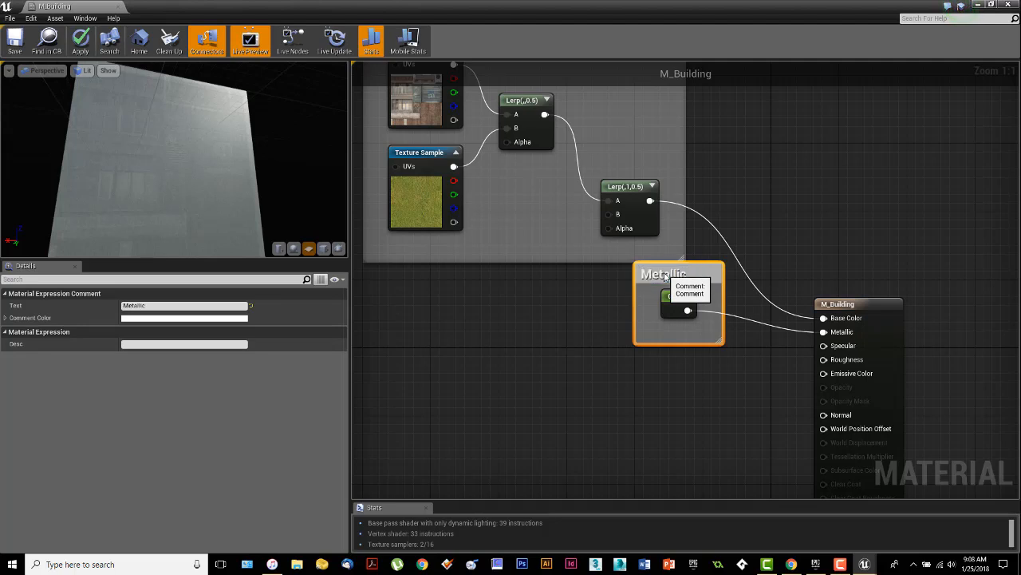
left_click_drag(647, 276, 605, 292)
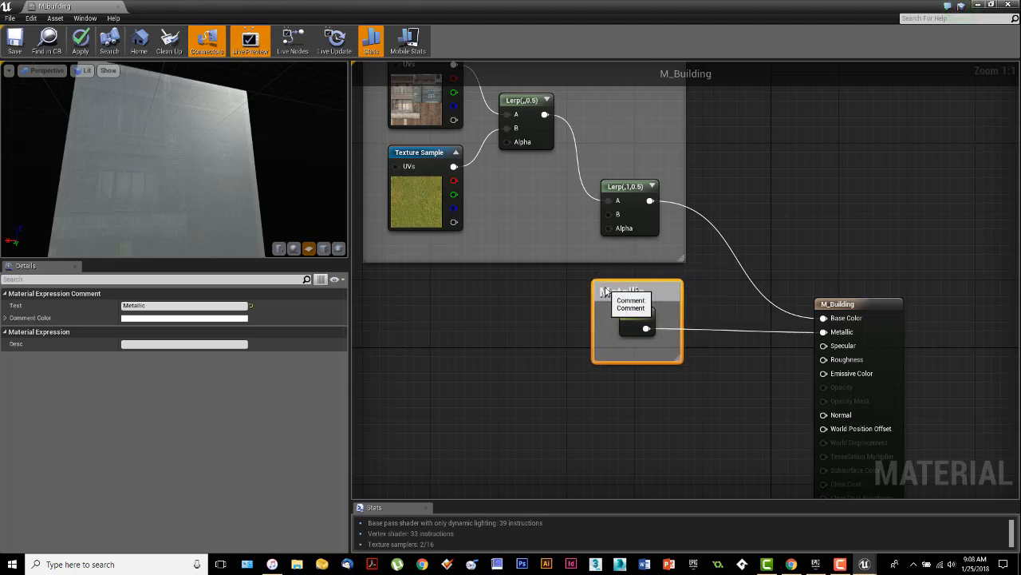
right_click_drag(611, 423, 704, 369)
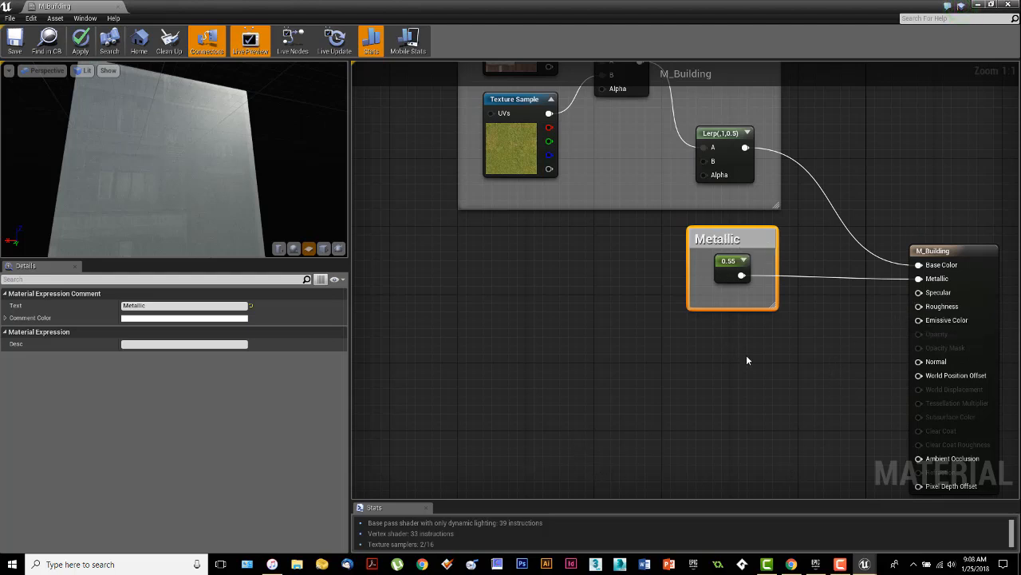
Step: Move the Building_MASK Texture Sample up to just below and left of the Metallic group, and deselect it
right_click_drag(747, 354, 750, 271)
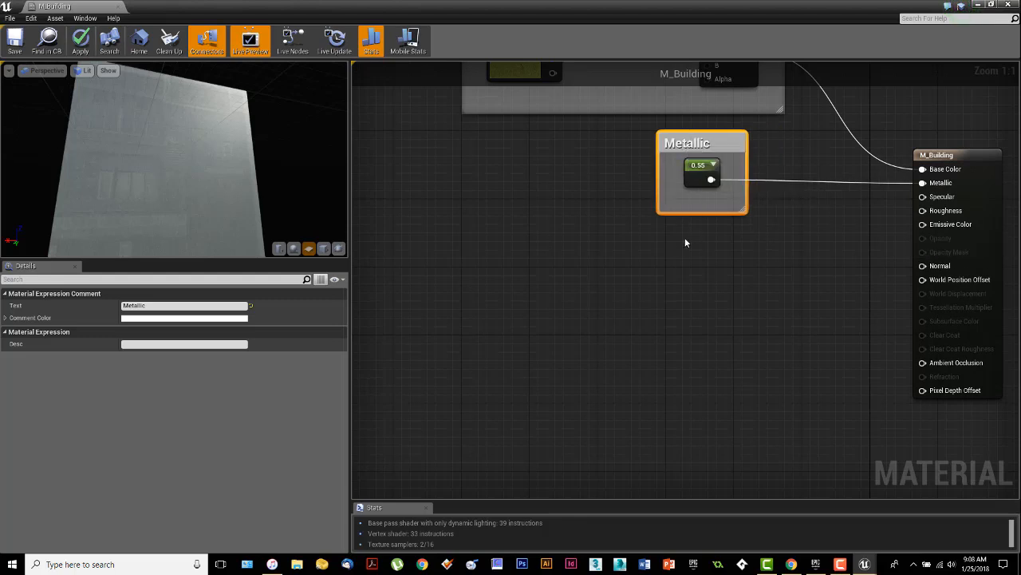
right_click_drag(716, 243, 683, 256)
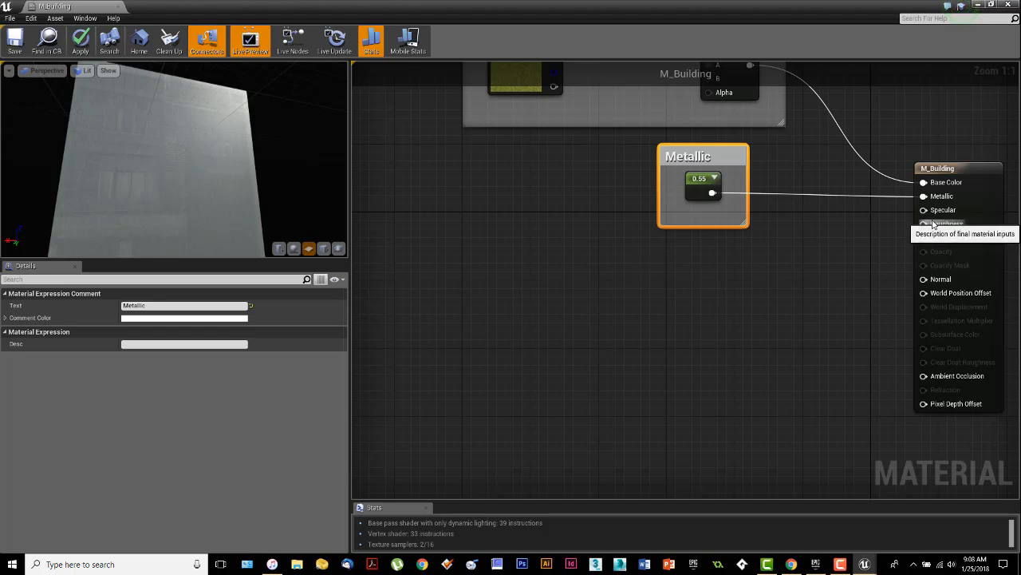
scroll(627, 322, "down", 3)
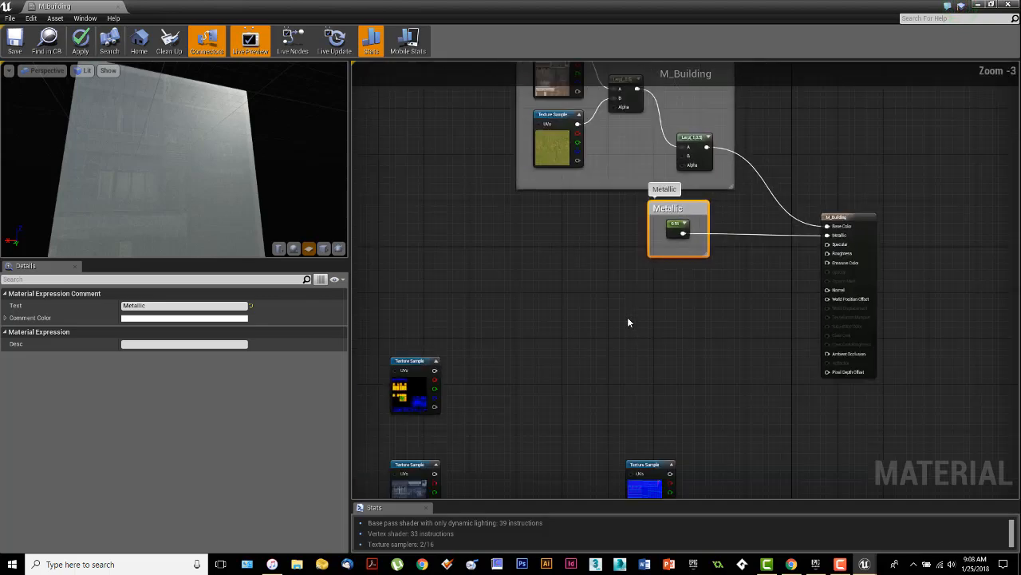
right_click_drag(583, 319, 624, 290)
left_click_drag(455, 338, 628, 238)
scroll(650, 270, "up", 3)
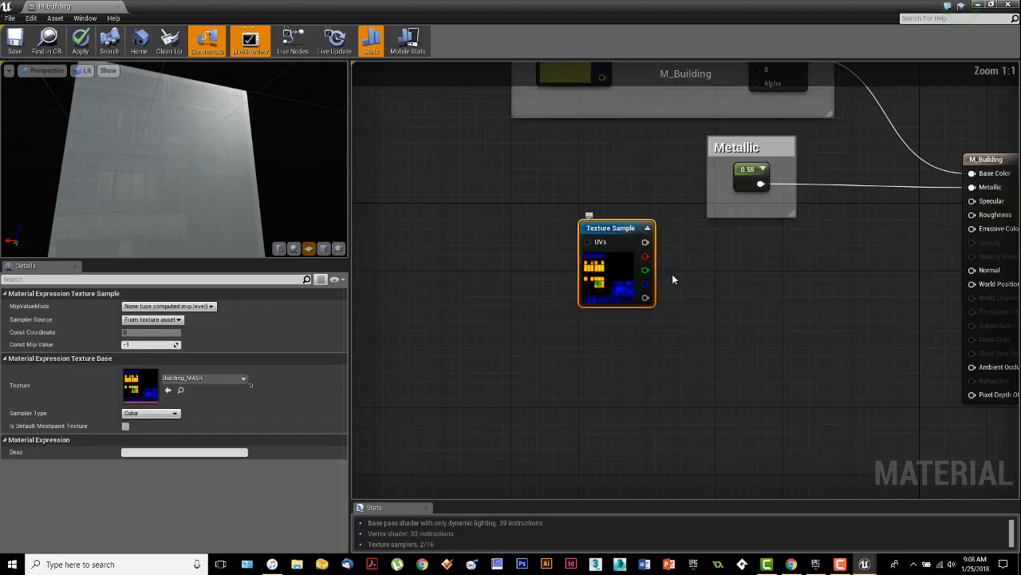
right_click_drag(672, 278, 571, 297)
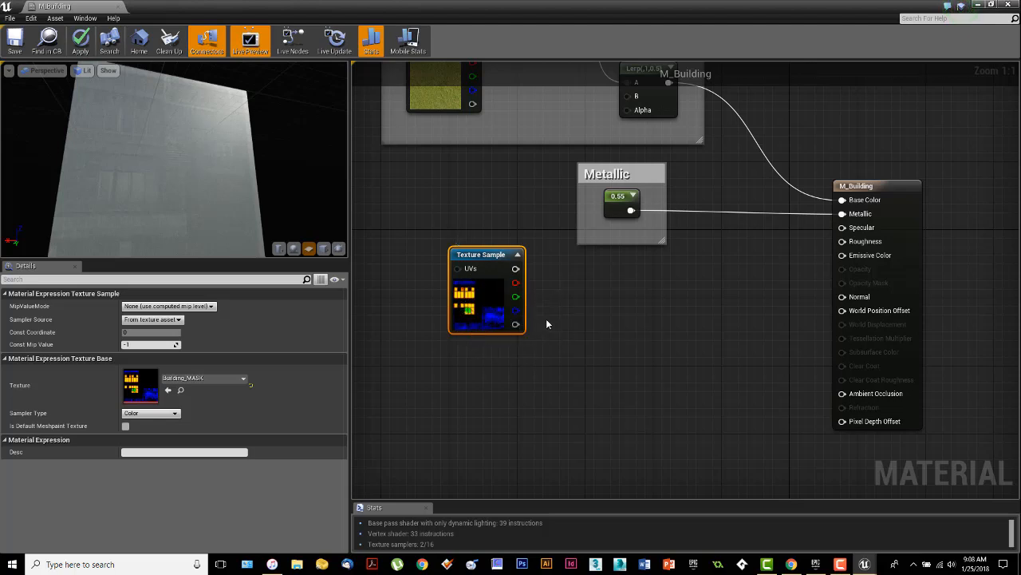
left_click(548, 323)
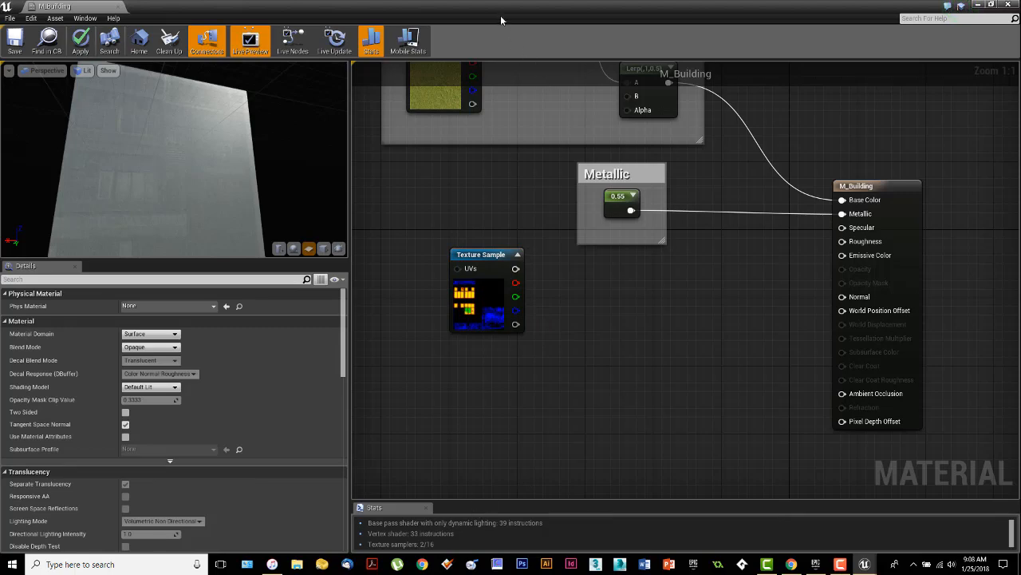
Step: Switch to Photoshop and marquee the Building_CLR texture's cornice, both window bands, concrete ledge, lower brick strip and no-entry sign in turn
left_click_drag(493, 8, 525, 25)
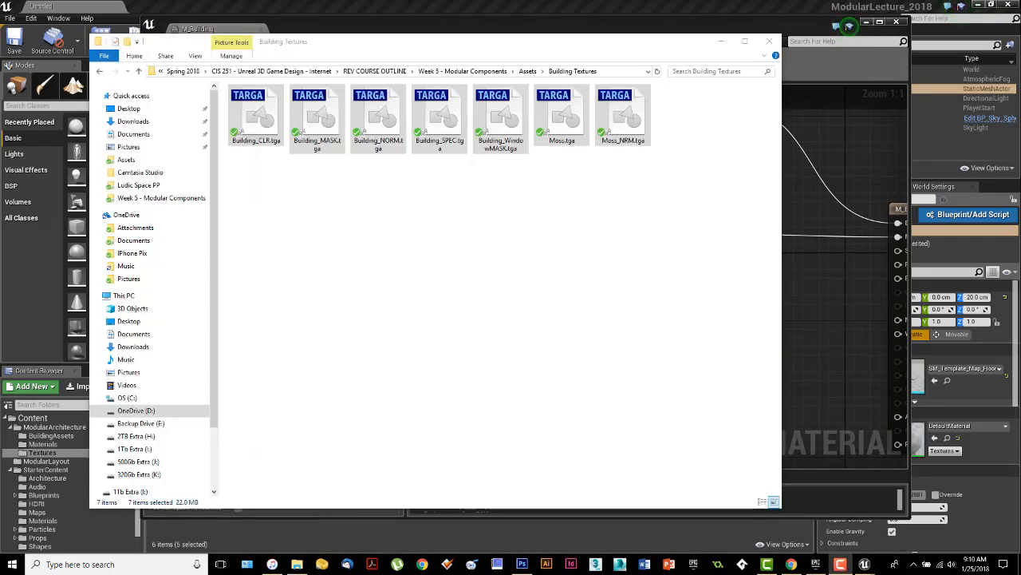
left_click_drag(0, 108, 477, 2)
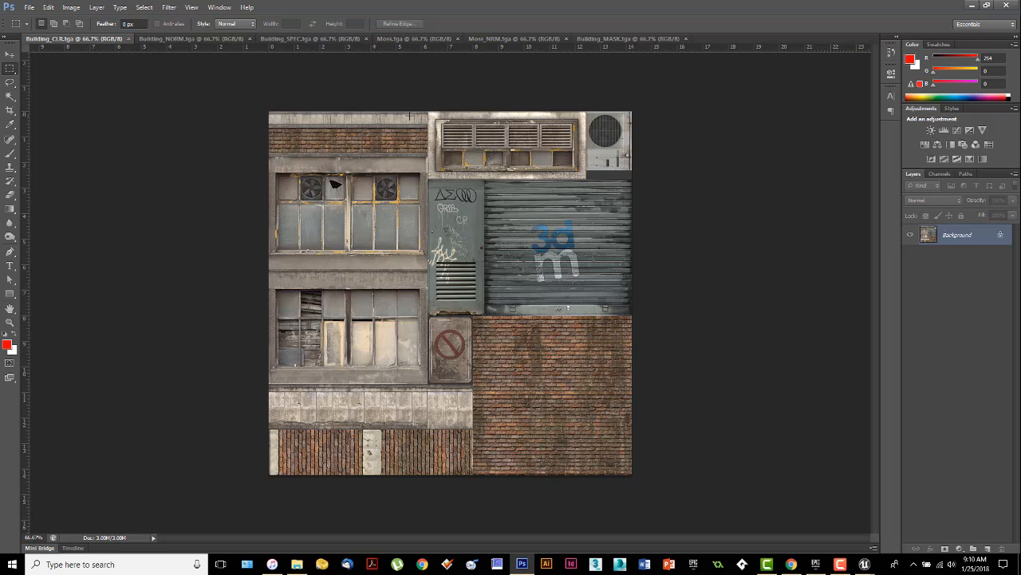
left_click_drag(268, 110, 428, 154)
left_click_drag(268, 155, 428, 270)
left_click_drag(269, 270, 429, 383)
left_click_drag(260, 386, 427, 429)
left_click_drag(472, 387, 429, 428)
left_click(372, 432)
left_click_drag(264, 428, 467, 491)
left_click_drag(649, 486, 471, 384)
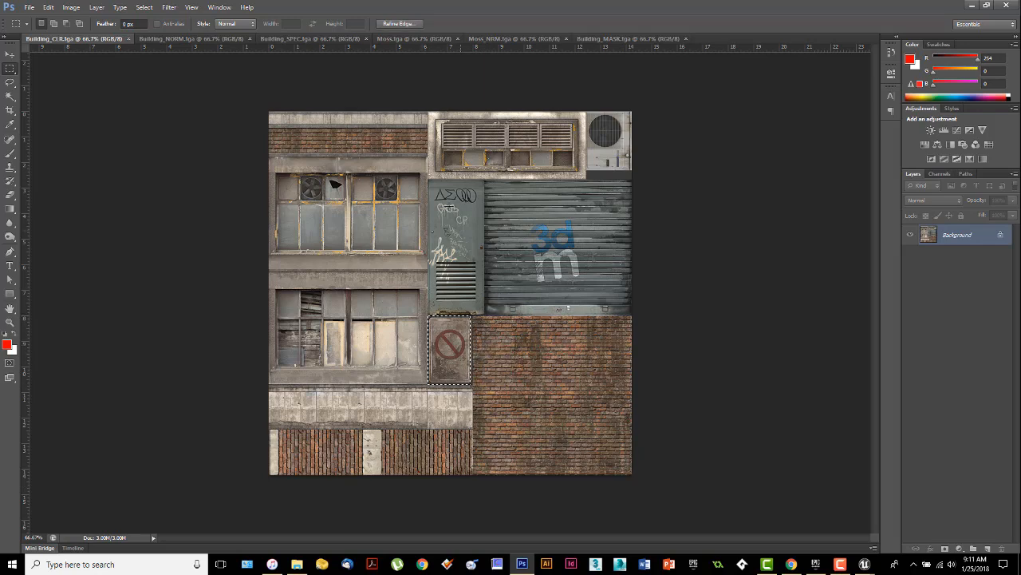
Step: Marquee the graffiti door, roller shutter, vent window and air-conditioner sections of the Building_CLR texture in turn, and clear the selection
left_click_drag(429, 181, 484, 313)
left_click_drag(638, 181, 485, 313)
left_click_drag(430, 111, 586, 178)
left_click(634, 117)
left_click_drag(642, 103, 585, 171)
left_click(634, 178)
left_click_drag(617, 173, 632, 180)
left_click(493, 355)
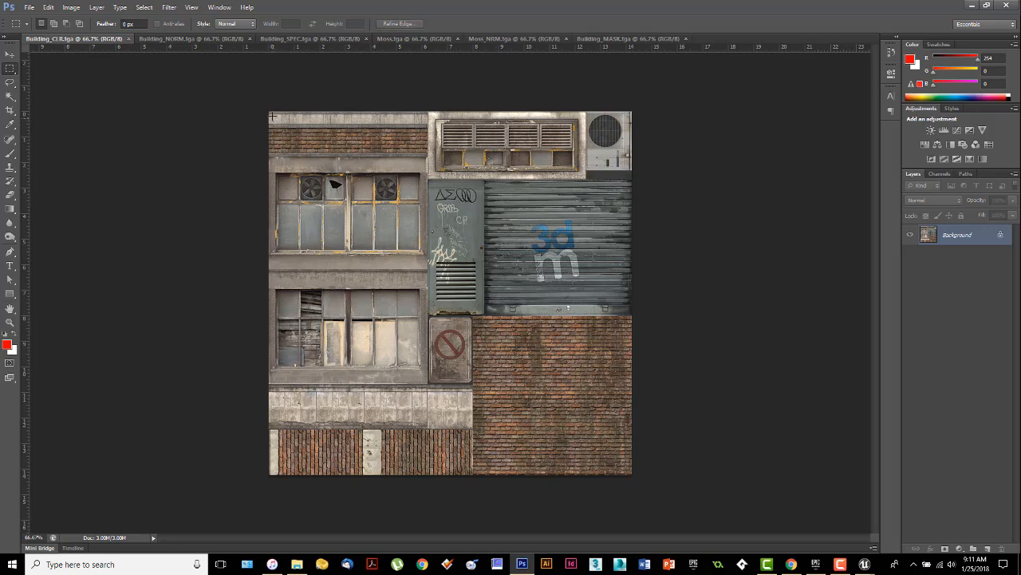
Step: Outline the Building_CLR texture's brick cornice, its window area and the large brick wall with successive rectangular selections
left_click_drag(265, 109, 427, 156)
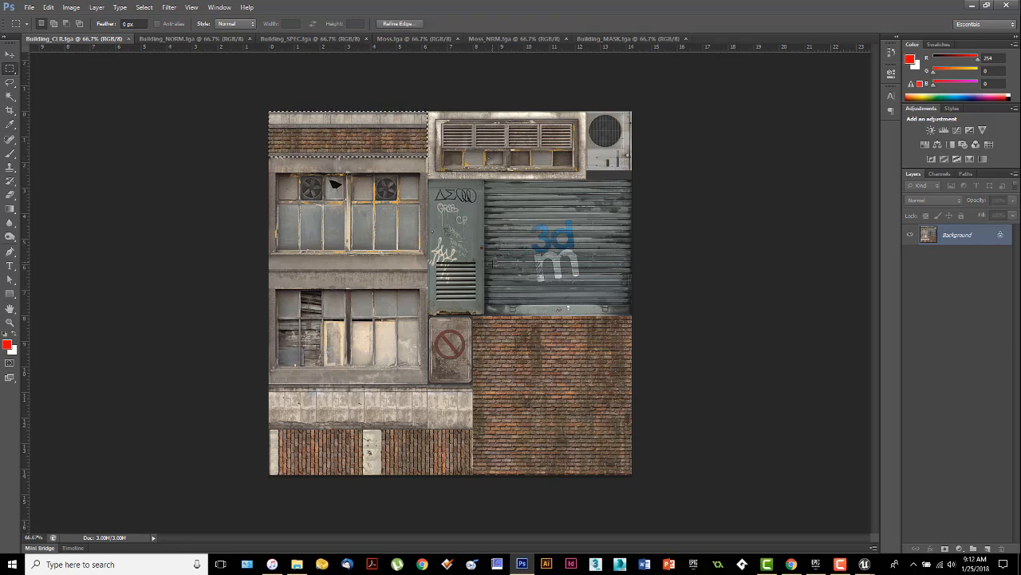
left_click(294, 160)
left_click_drag(268, 158, 423, 385)
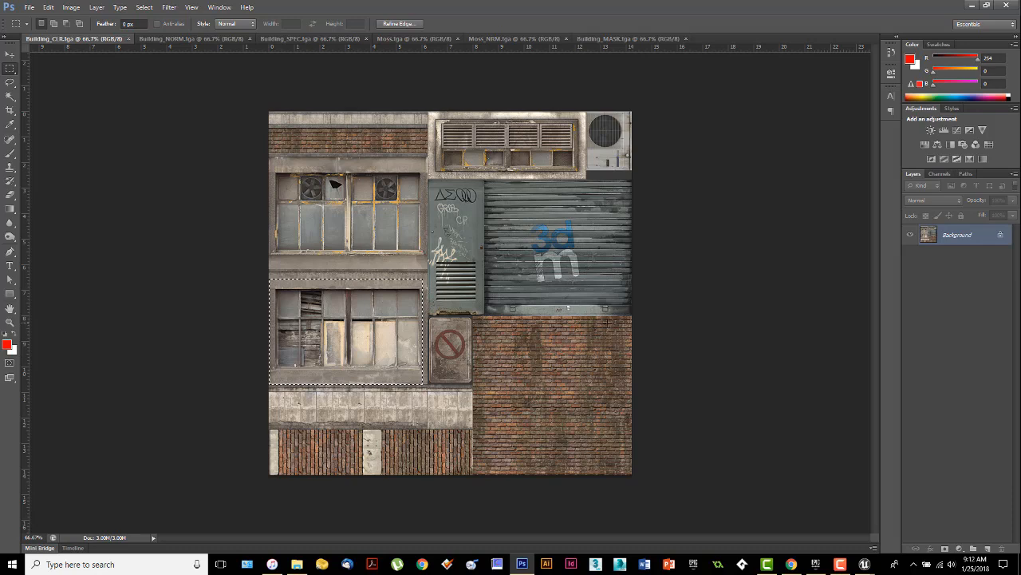
left_click_drag(634, 314, 473, 477)
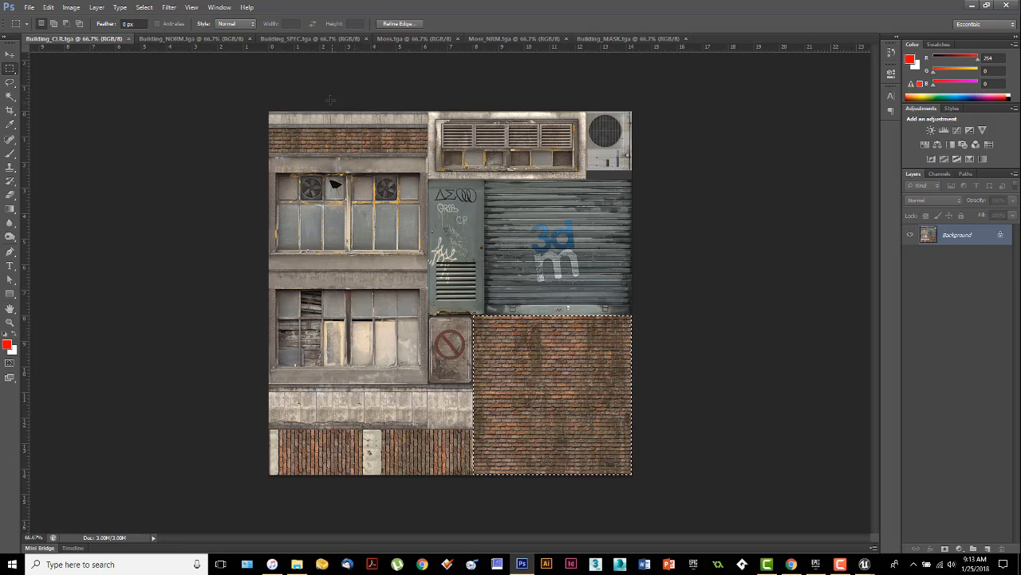
Step: Examine the boarded-up lower window panes of the Building_NORM normal map up close, and fit the whole image back in view
left_click(190, 39)
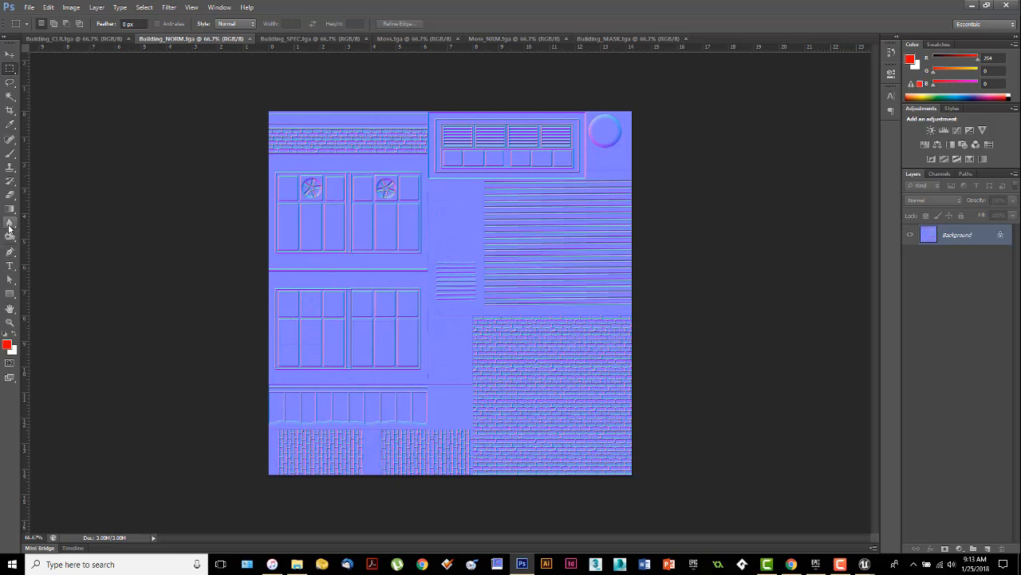
left_click(10, 322)
left_click_drag(315, 335, 383, 264)
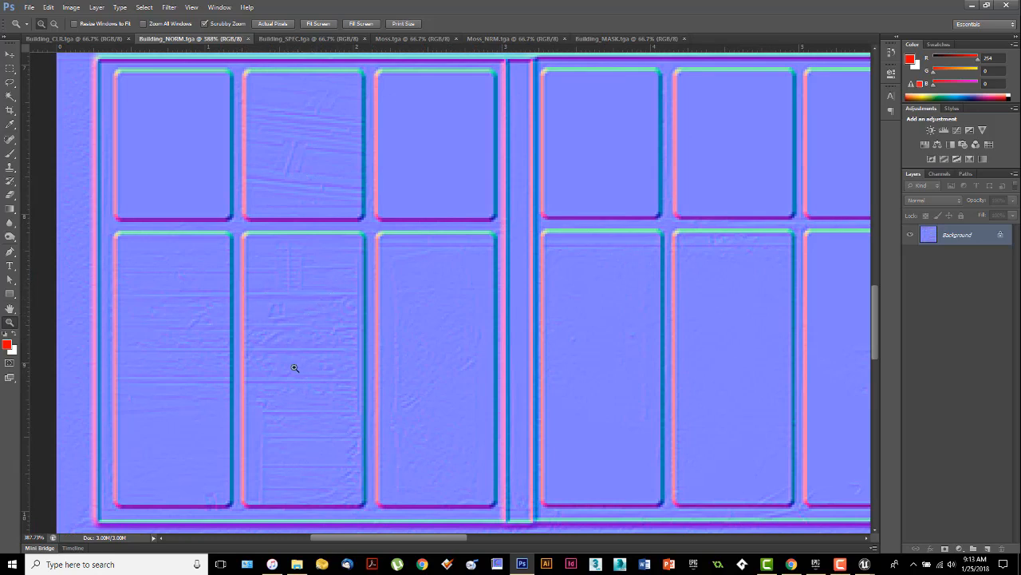
scroll(428, 369, "down", 5)
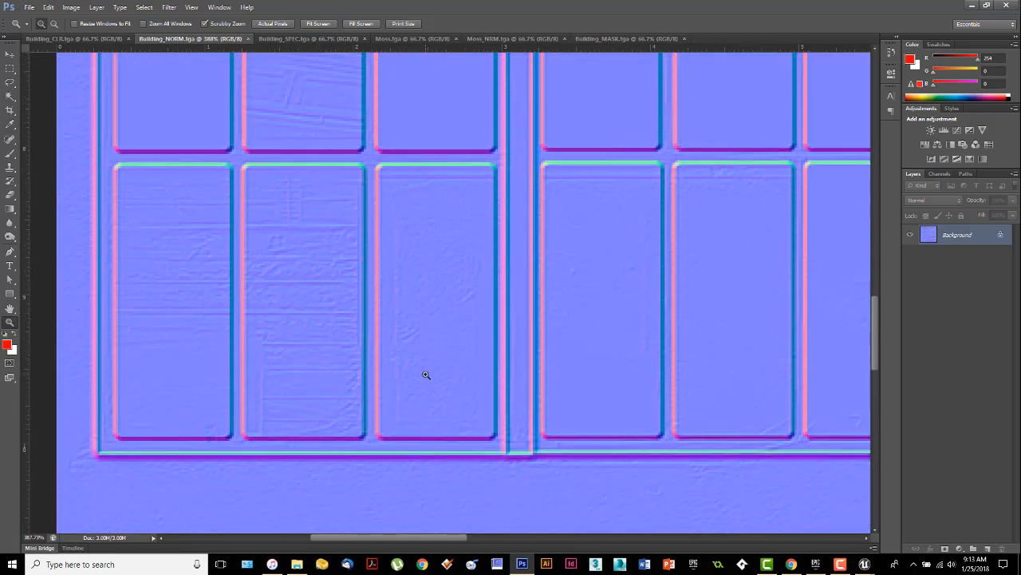
double_click(10, 309)
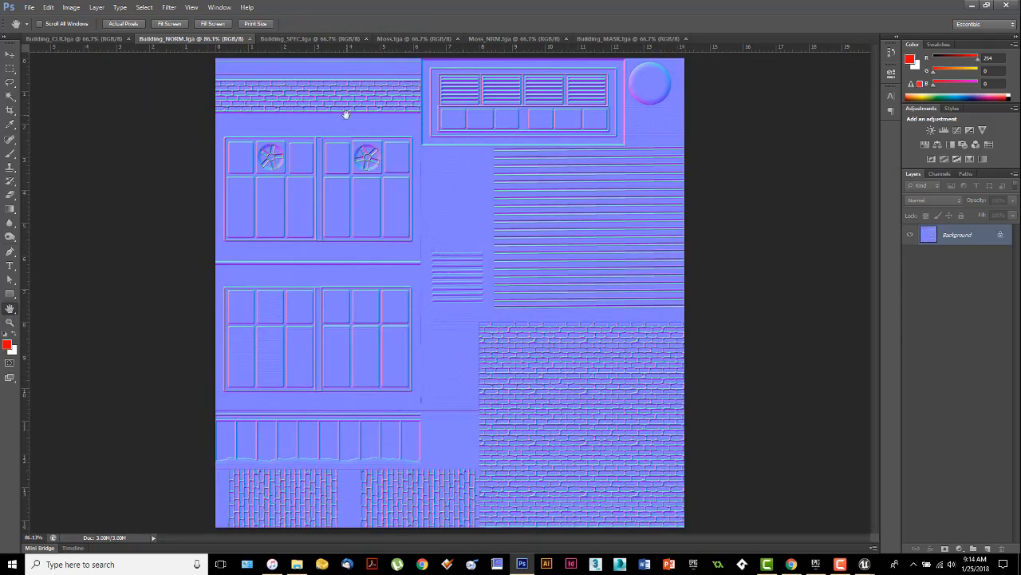
Step: Inspect the Building_SPEC texture's Red, Green and Blue channels individually and return to the RGB composite
left_click(280, 38)
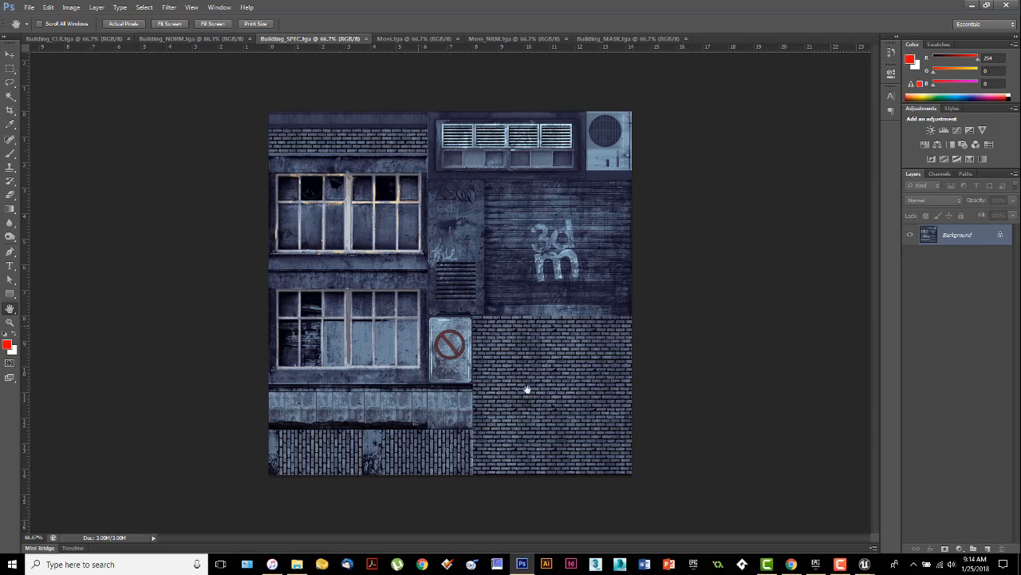
left_click(938, 174)
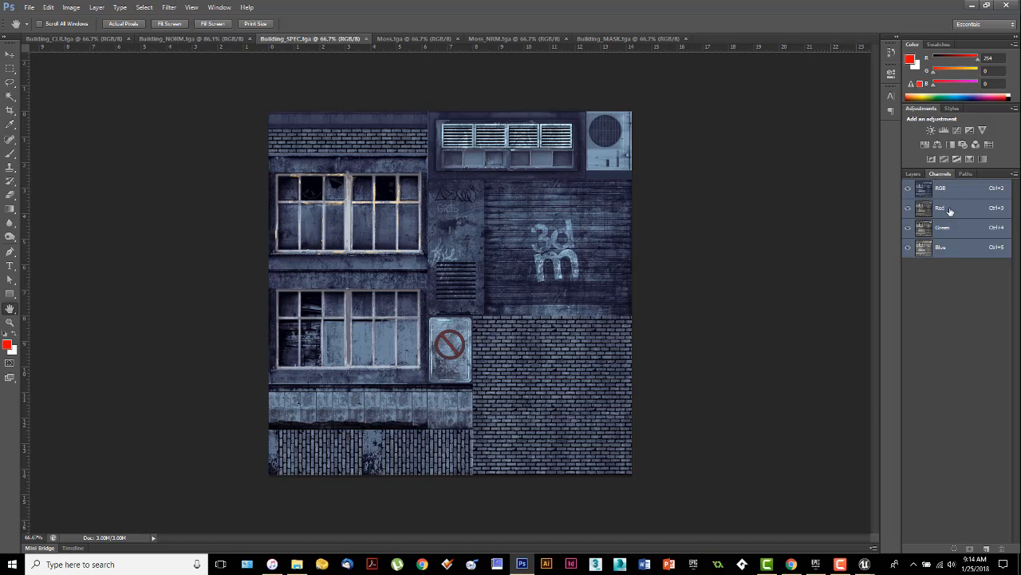
left_click(949, 212)
left_click(946, 229)
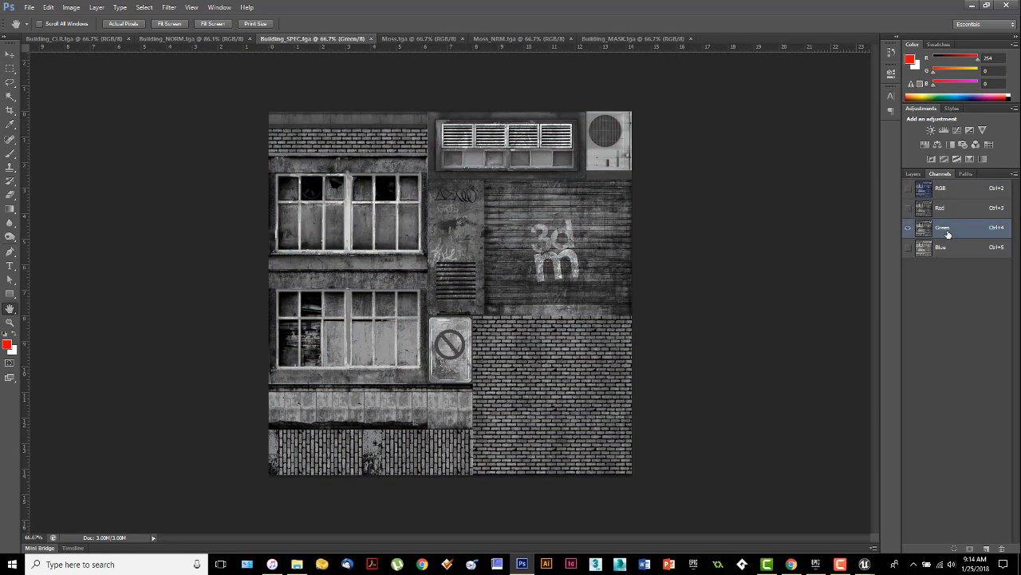
left_click(949, 250)
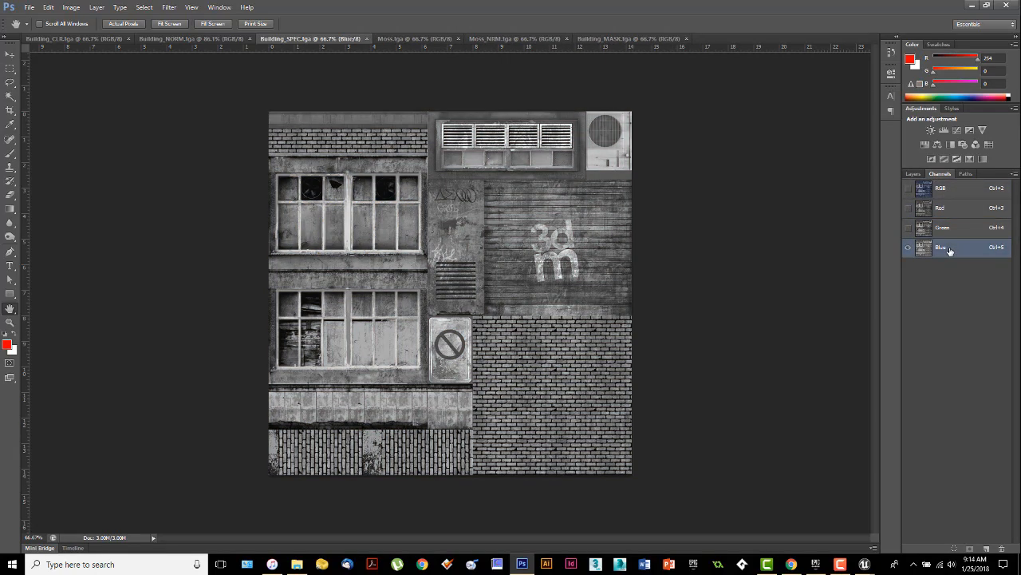
left_click(947, 190)
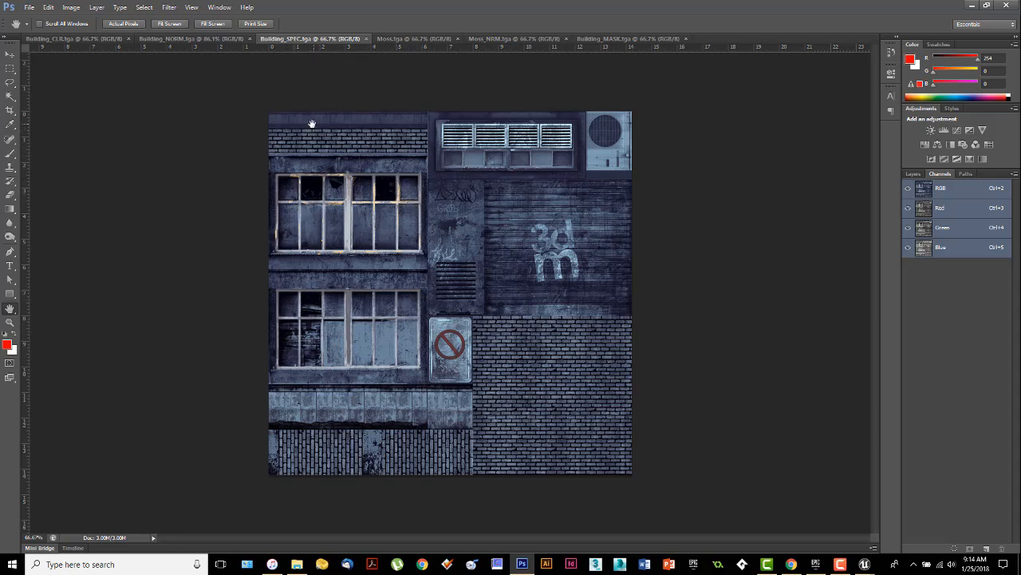
Step: View the Moss color texture, the Moss_NRM normal map and the Building_MASK texture in turn
left_click(416, 39)
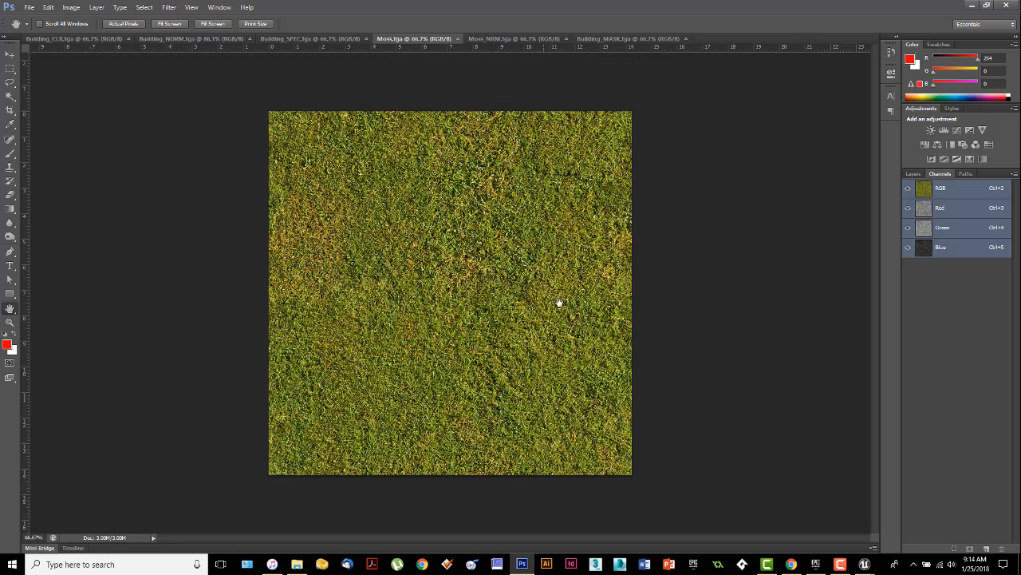
left_click(510, 38)
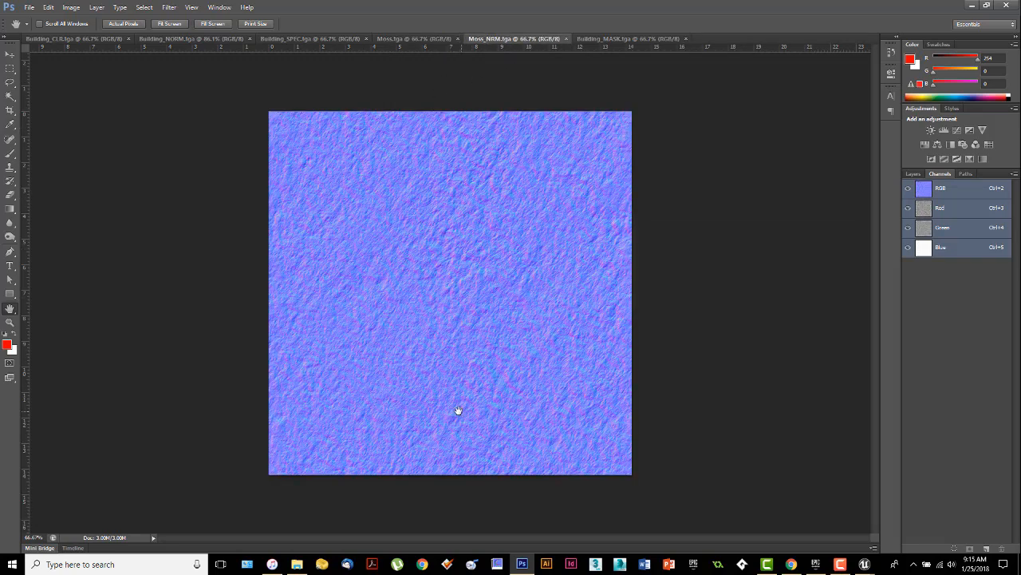
left_click(616, 39)
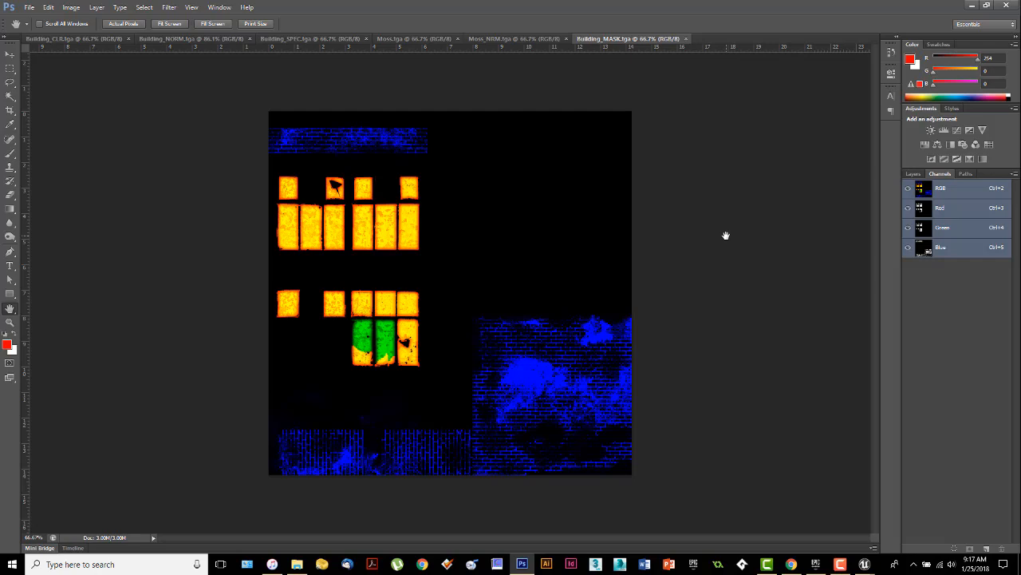
Step: Isolate the Red, Green and Blue channels of Building_MASK in order and restore the RGB composite
left_click(957, 209)
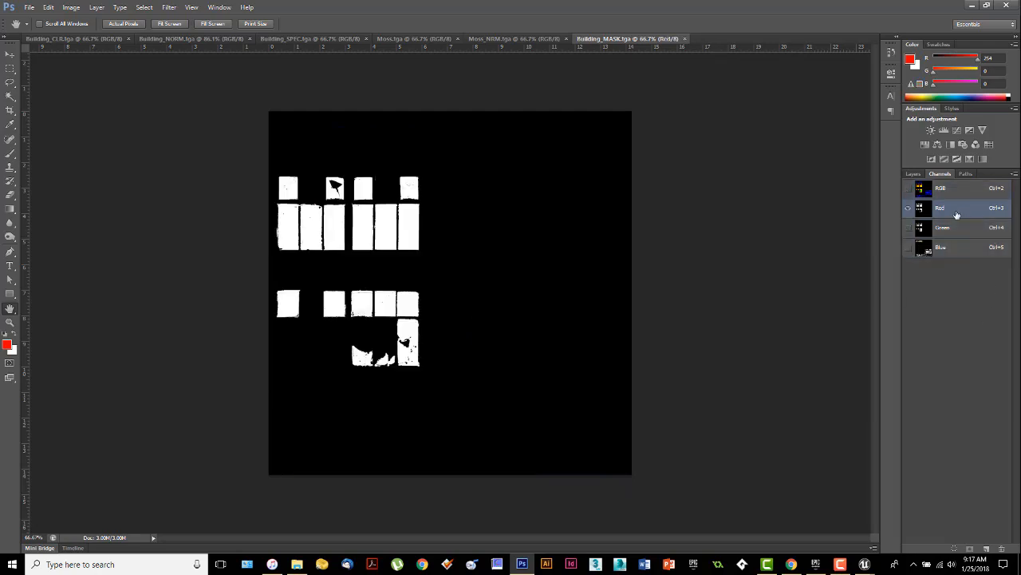
left_click(948, 230)
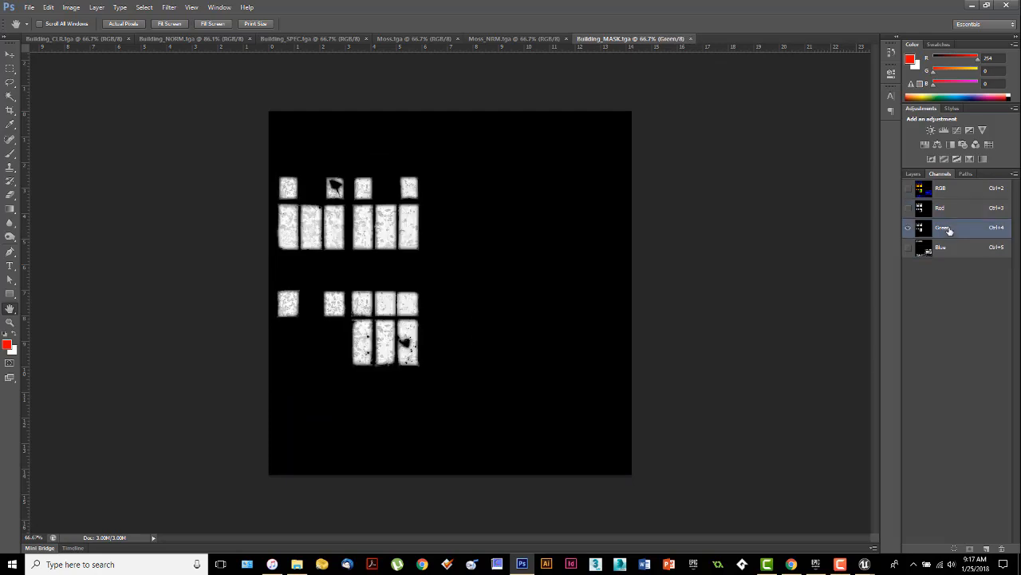
left_click(945, 250)
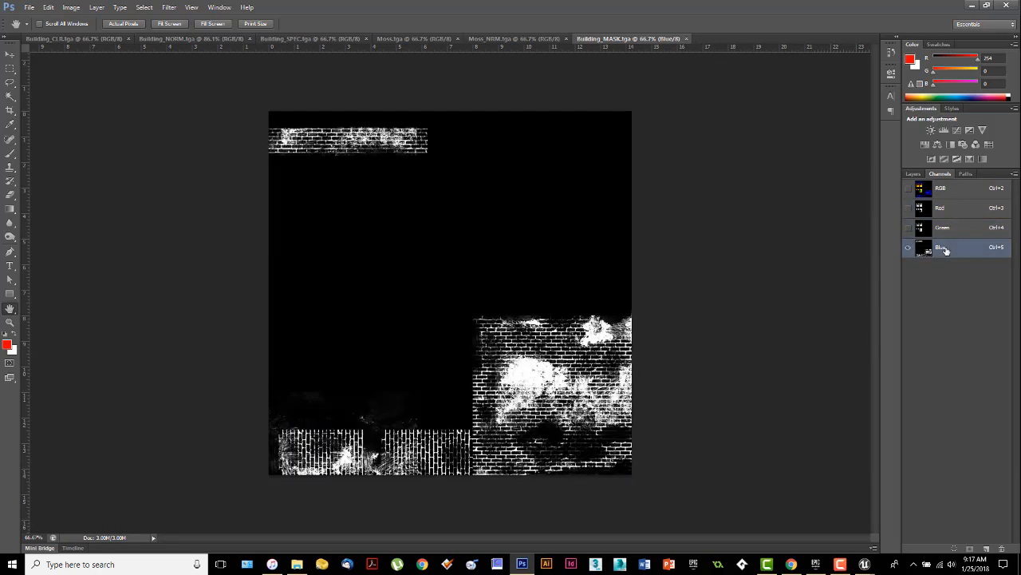
left_click(955, 189)
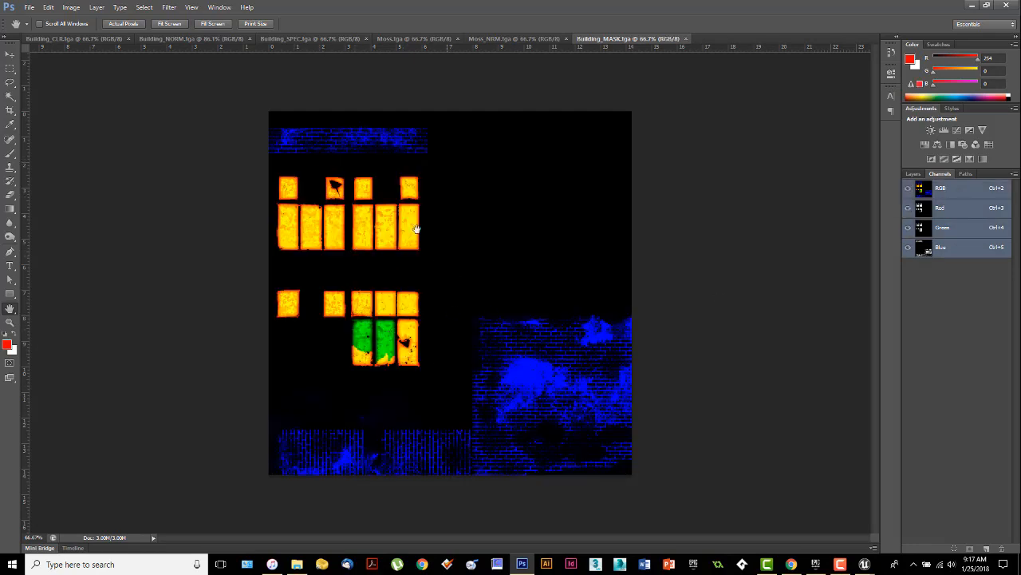
Step: Compare Building_MASK's Red window mask with its Blue brick mask and Green window mask, and return to the composite
left_click(953, 212)
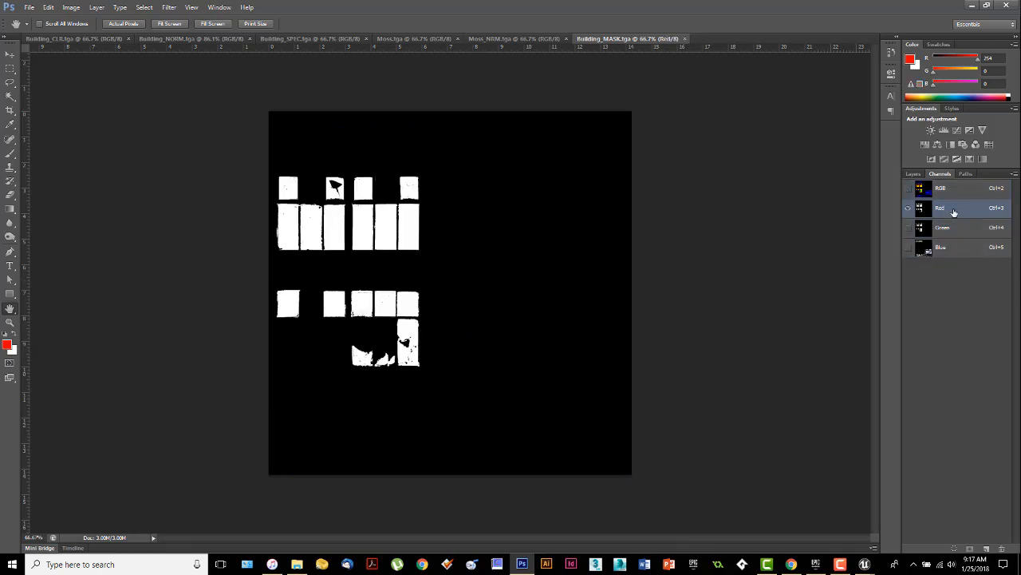
left_click(950, 251)
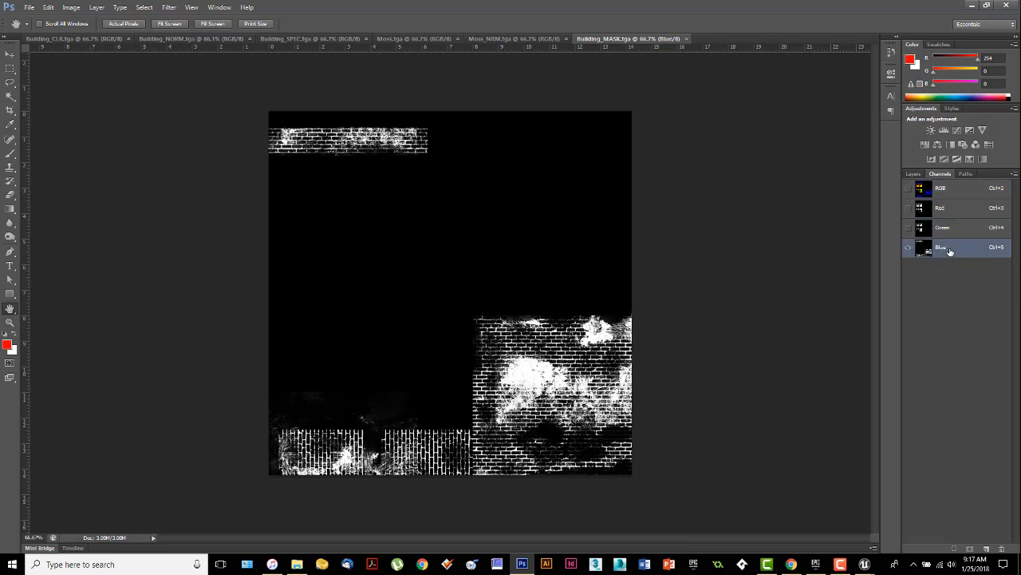
left_click(950, 229)
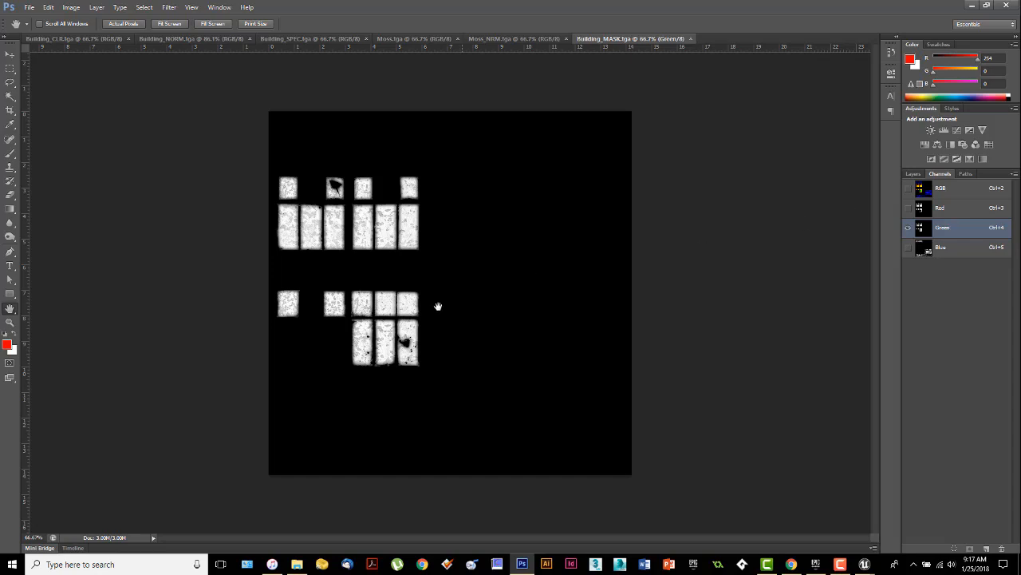
left_click(949, 192)
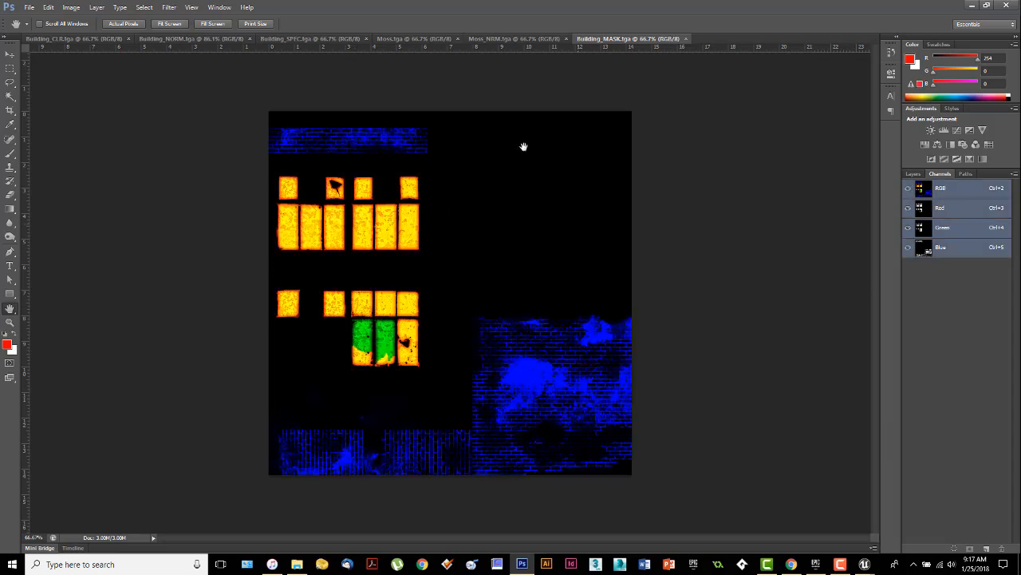
Step: Step through Building_MASK's Red, Green and Blue channels again and go back to the Green channel
left_click(960, 209)
left_click(956, 229)
left_click(958, 247)
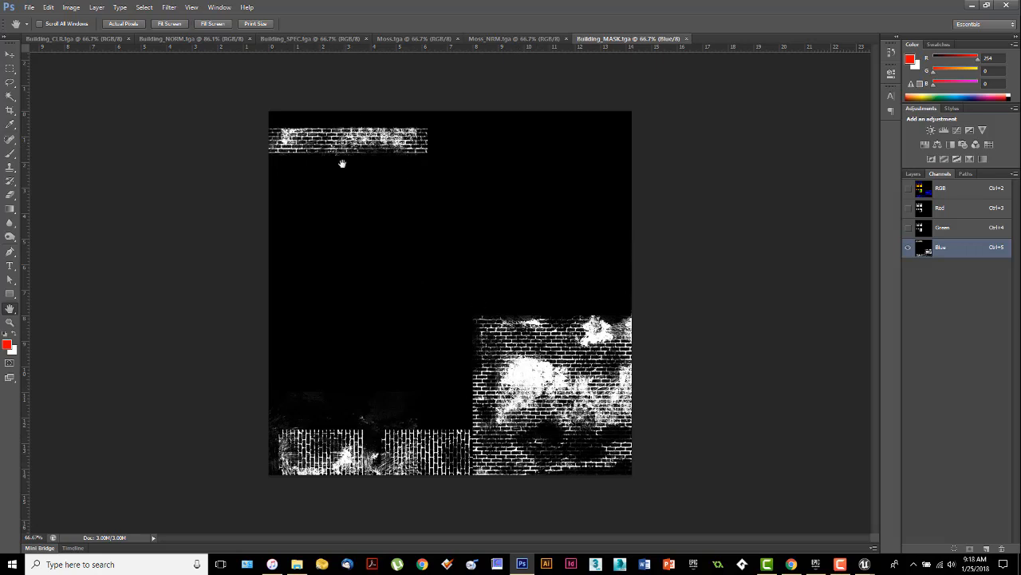
left_click(951, 231)
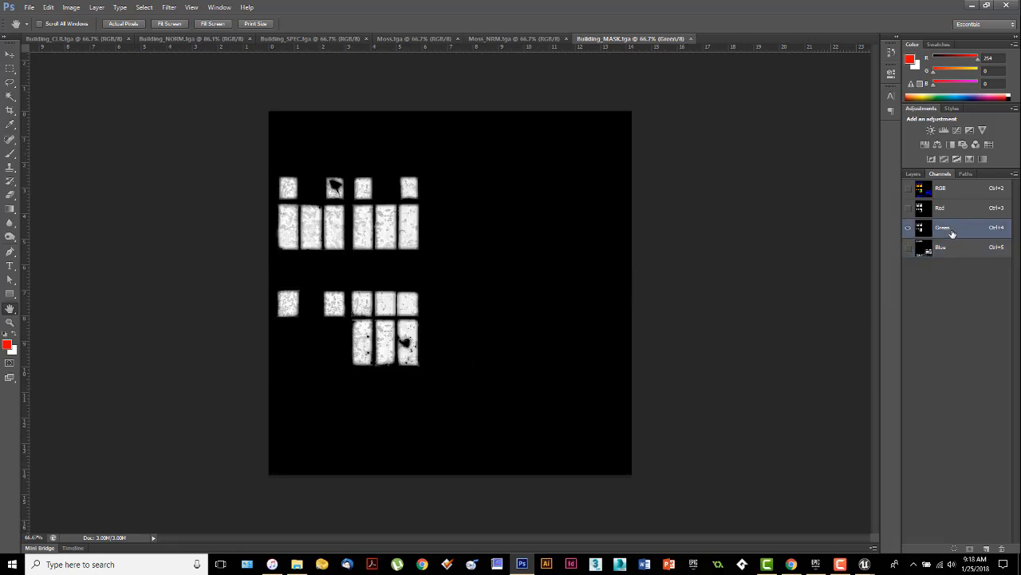
Step: Compare Building_MASK's Red, Blue and RGB views, and step through its Red, Green and Blue channels once more
left_click(968, 216)
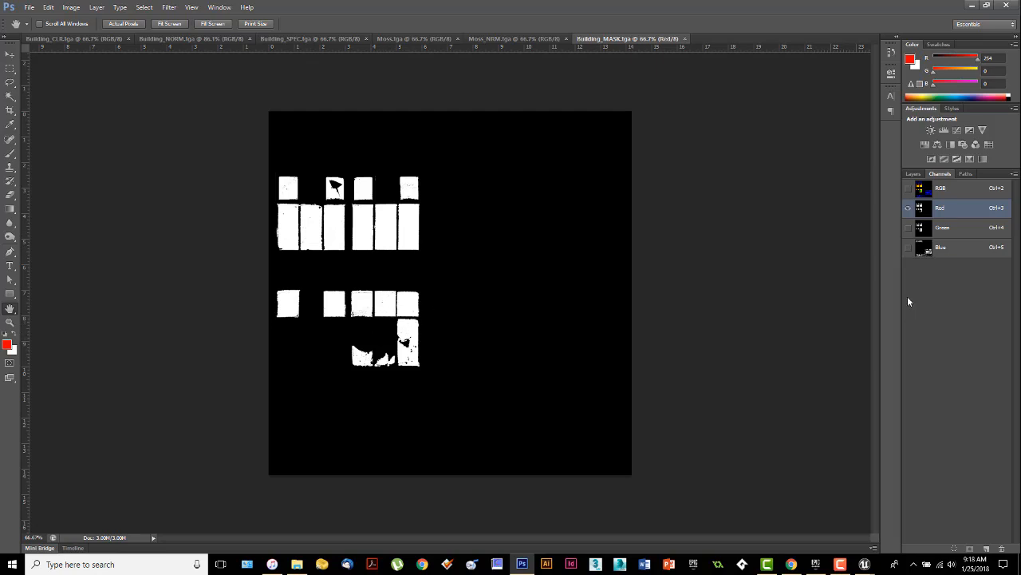
left_click(944, 249)
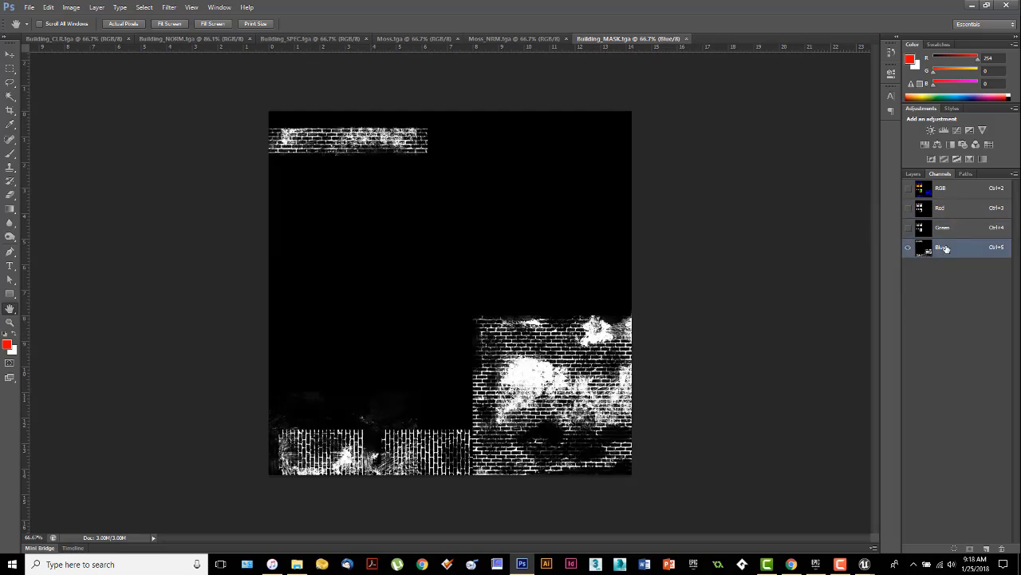
left_click(950, 192)
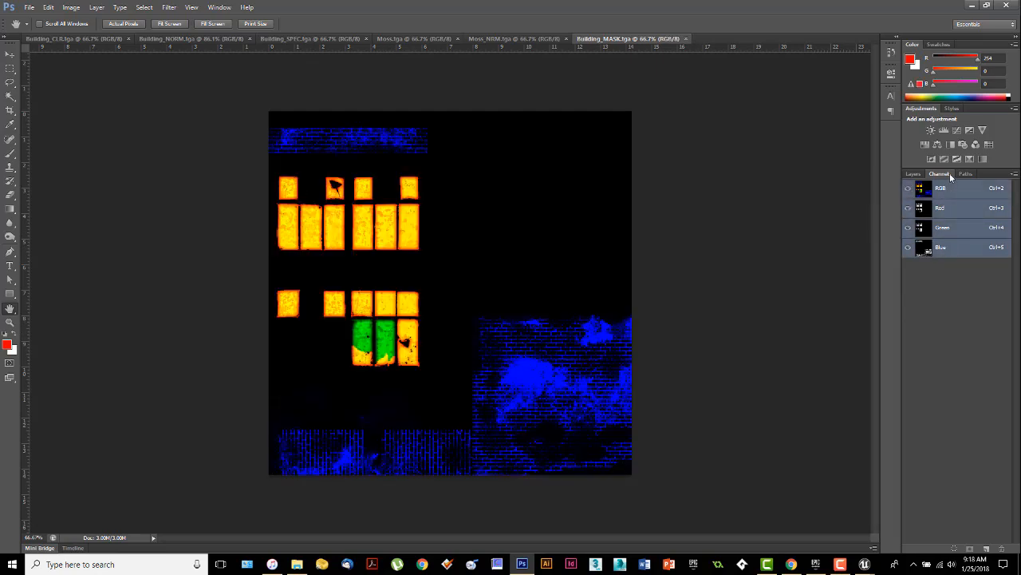
left_click(952, 210)
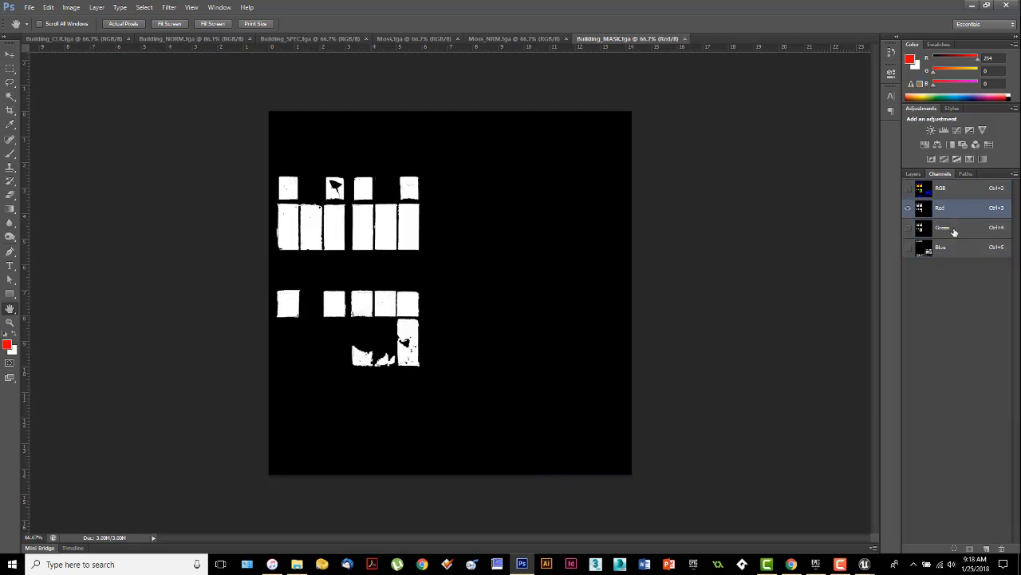
left_click(950, 228)
left_click(948, 248)
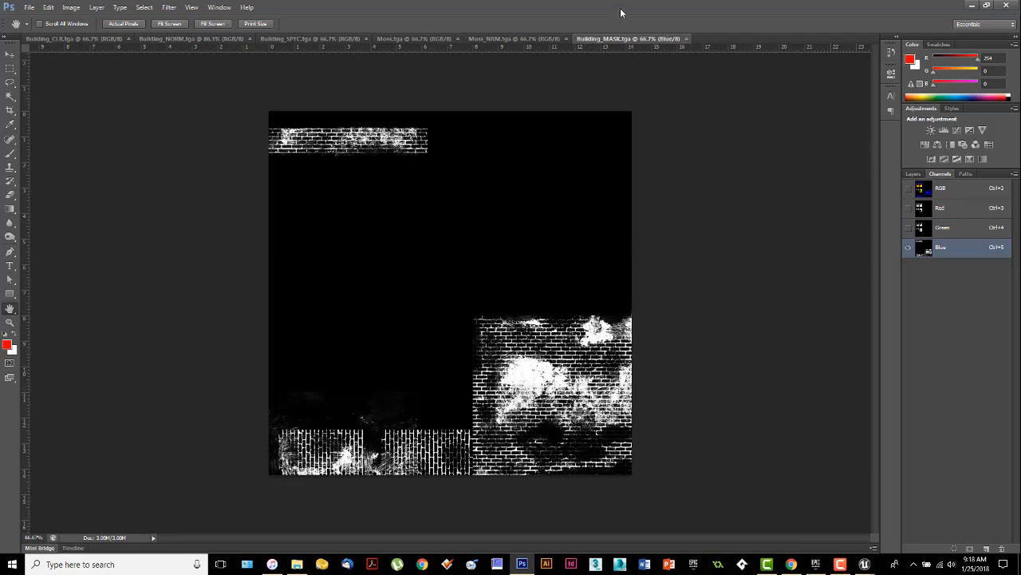
Step: Switch back to the M_Building material graph in Unreal and move the Building_MASK texture sample farther left of the Metallic group
left_click_drag(621, 10, 0, 96)
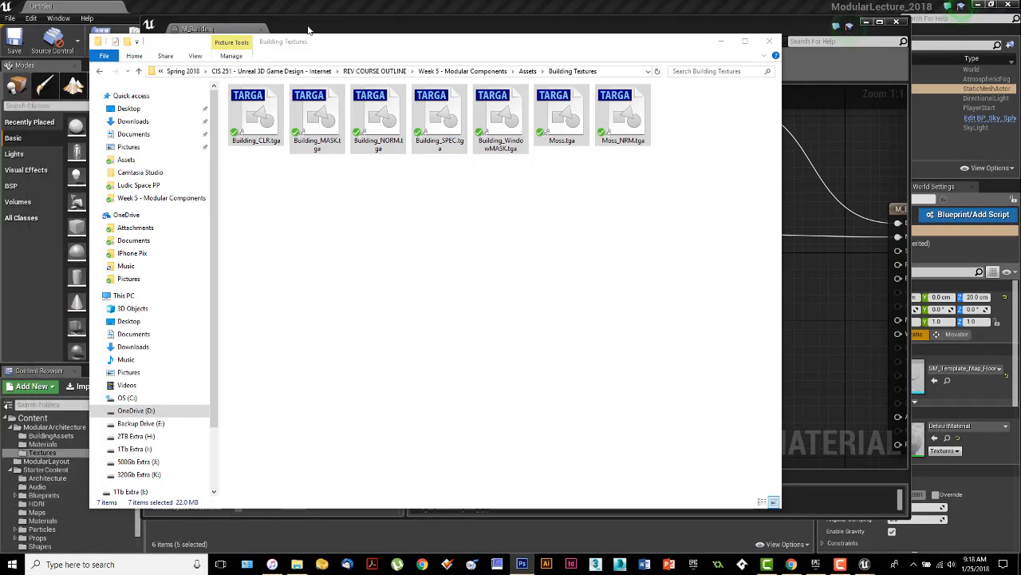
left_click_drag(445, 62, 0, 56)
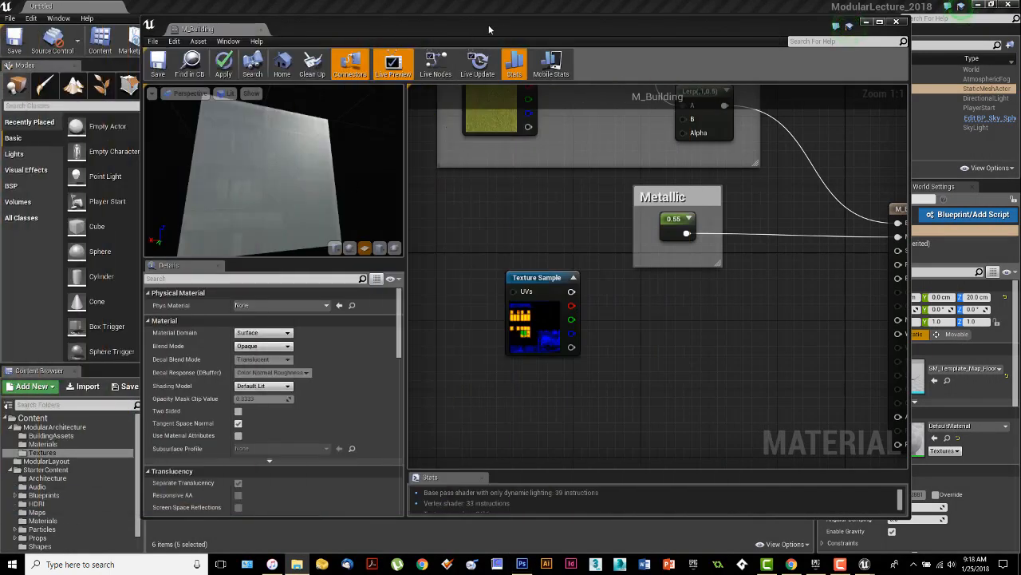
right_click_drag(629, 336, 686, 324)
left_click_drag(625, 292, 461, 282)
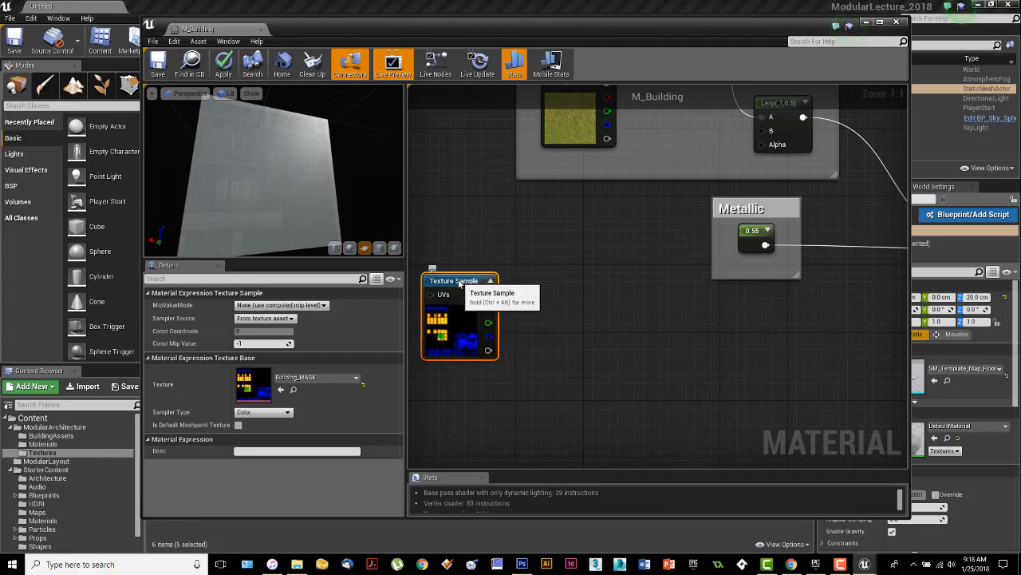
mouse_move(689, 329)
right_mouse_down()
mouse_move(709, 315)
mouse_move(677, 323)
right_mouse_up()
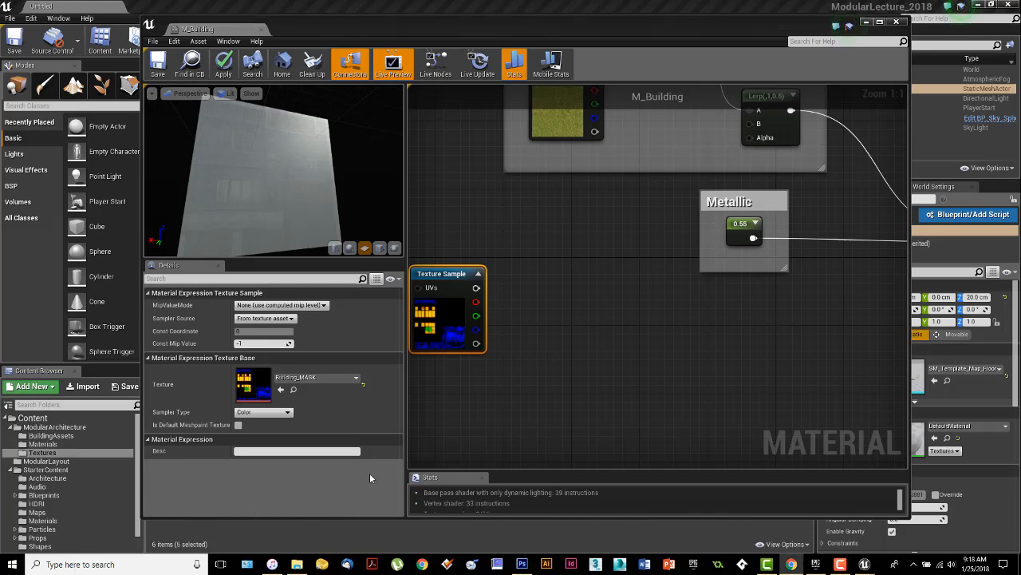
right_click_drag(690, 332, 697, 312)
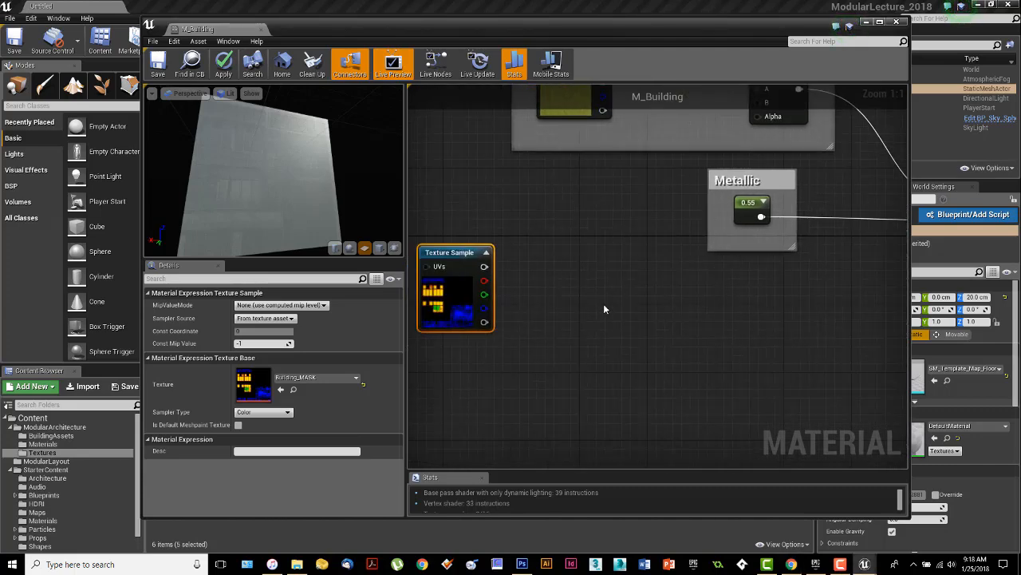
right_click_drag(603, 307, 719, 346)
left_click_drag(565, 296, 488, 262)
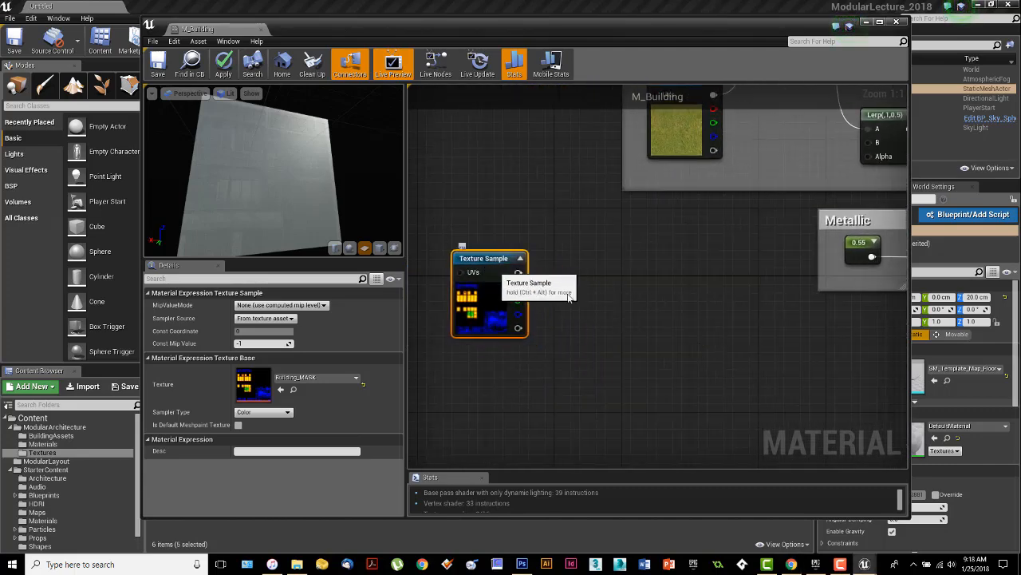
Step: Shift the Metallic comment group slightly up and left, farther from the M_Building node
right_click_drag(666, 322, 554, 289)
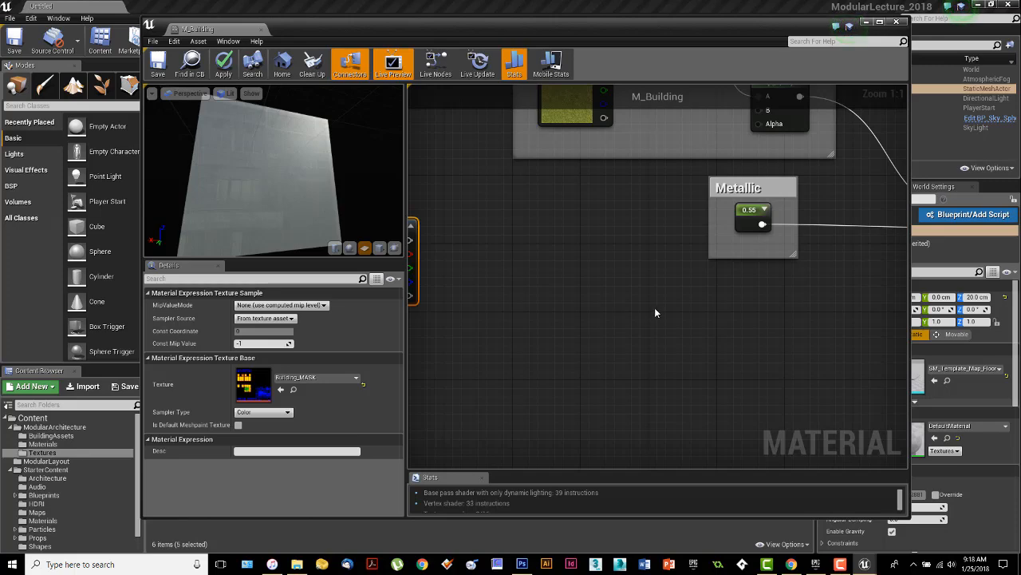
right_click_drag(713, 301, 590, 312)
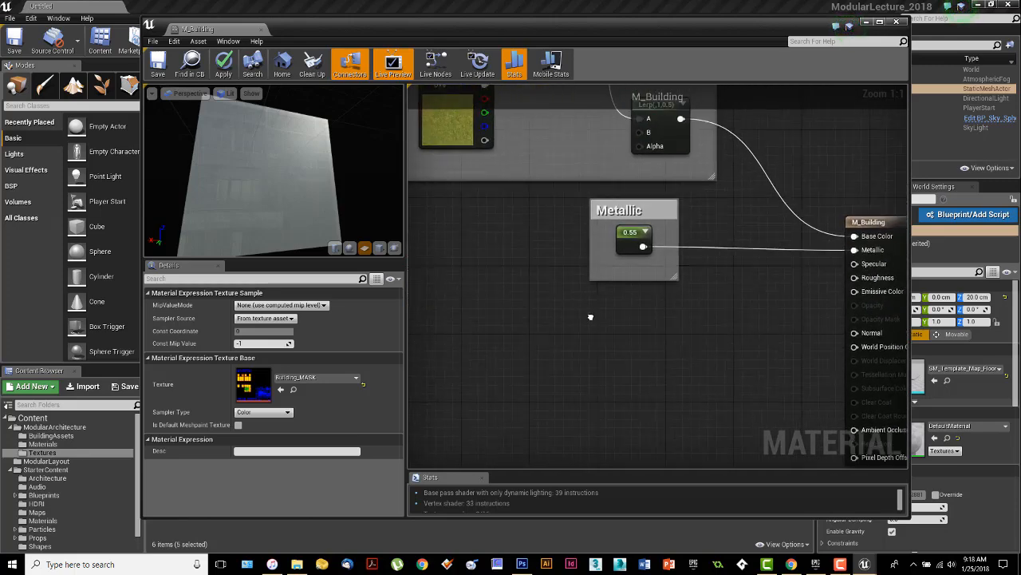
left_click_drag(622, 219, 596, 208)
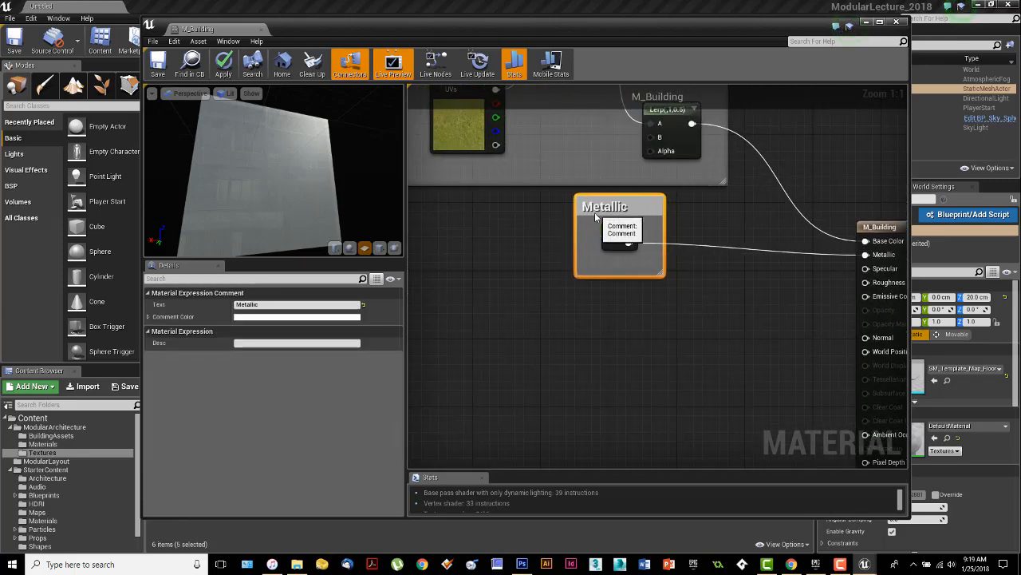
mouse_move(601, 309)
right_mouse_down()
mouse_move(648, 314)
mouse_move(577, 314)
mouse_move(586, 320)
right_mouse_up()
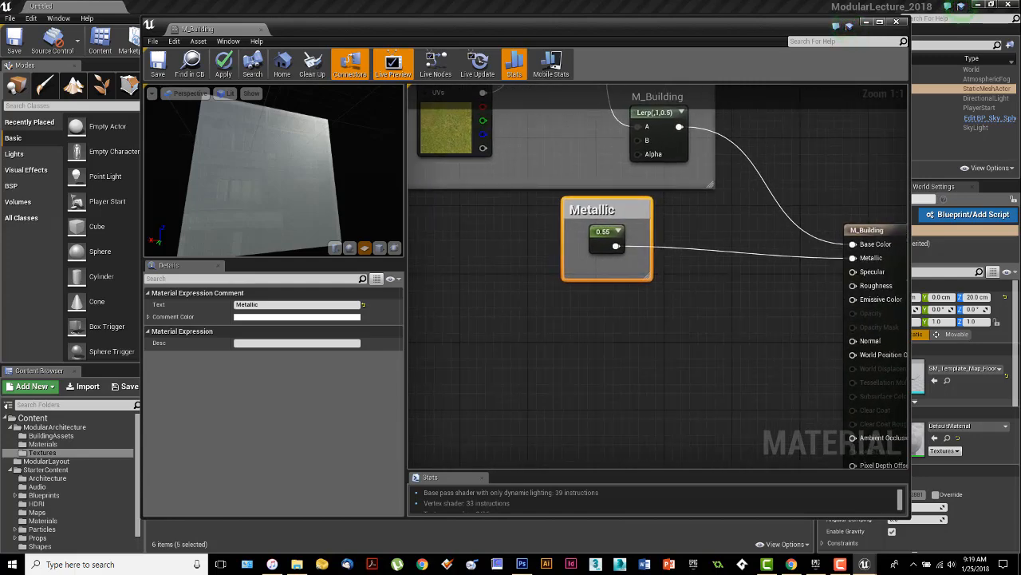
Step: Connect the Building_MASK sample's Red output to M_Building's Roughness input and inspect the window reflections in the preview from another angle
right_click_drag(494, 319, 711, 308)
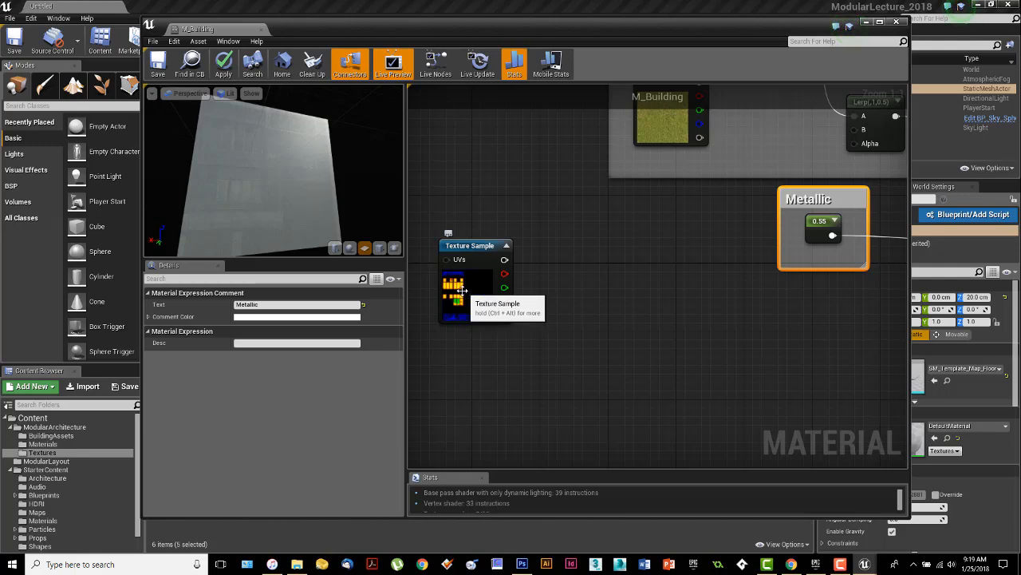
right_click_drag(743, 307, 463, 274)
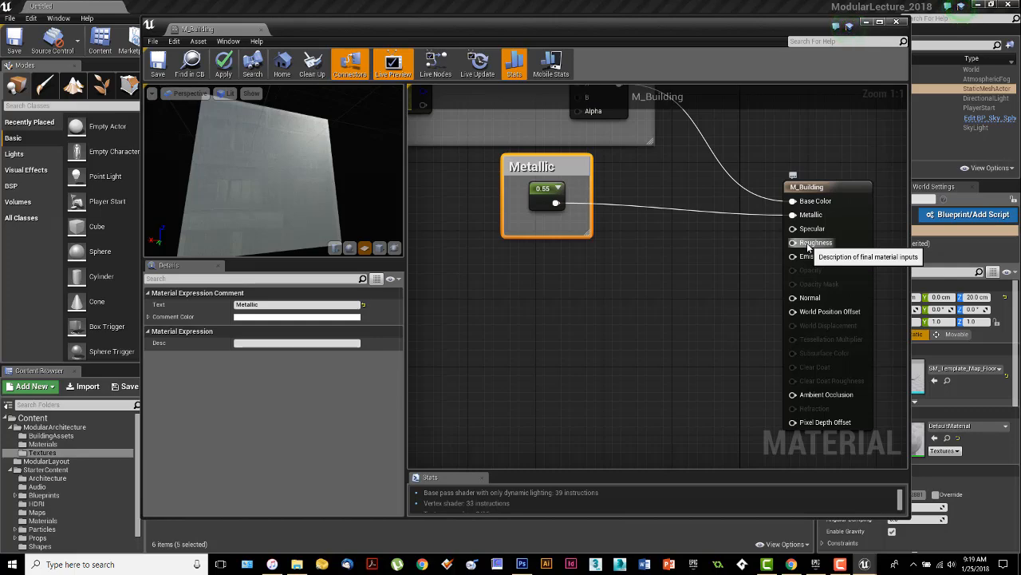
right_click_drag(479, 288, 677, 307)
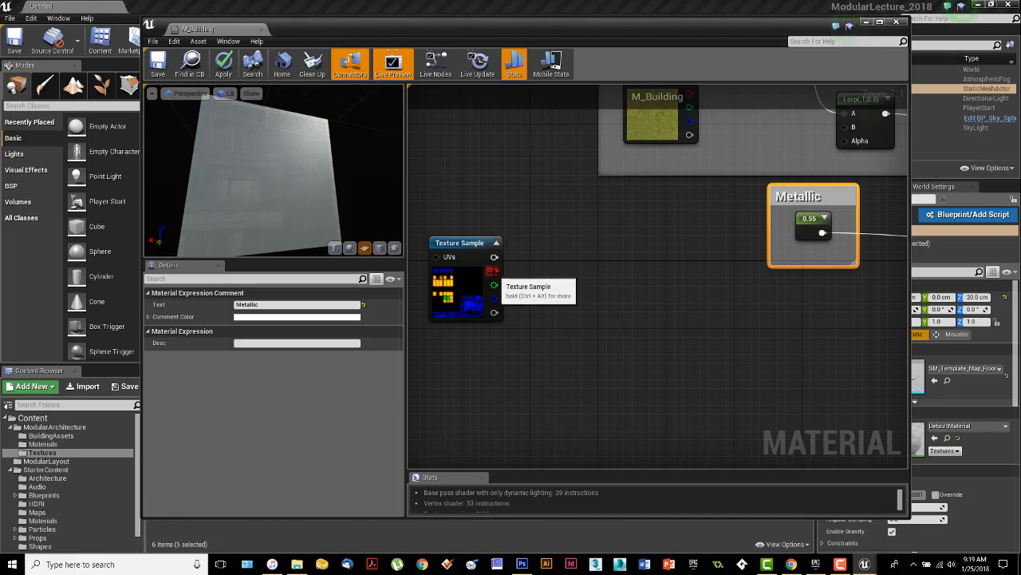
left_click_drag(493, 271, 864, 273)
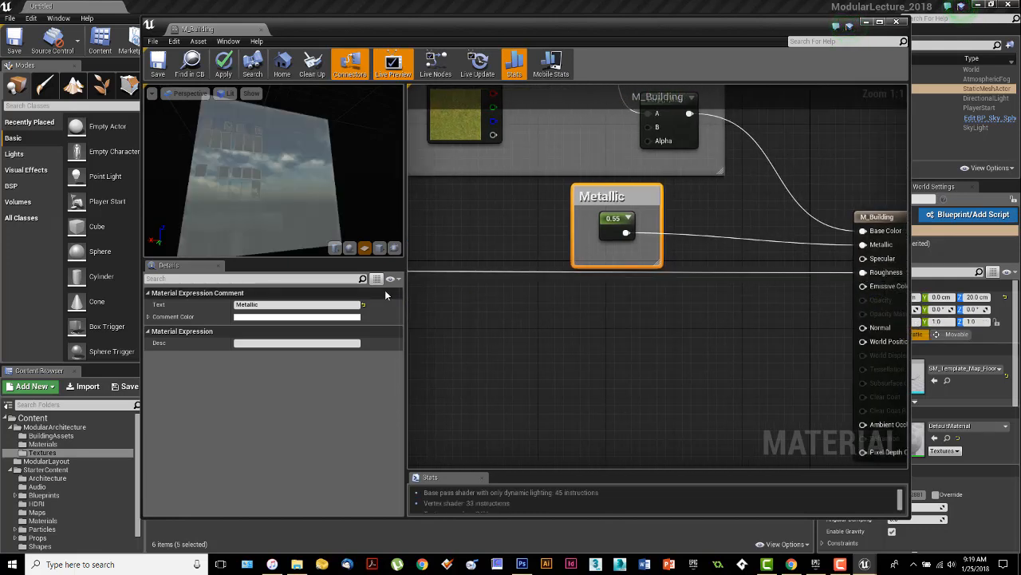
left_click_drag(268, 192, 185, 146)
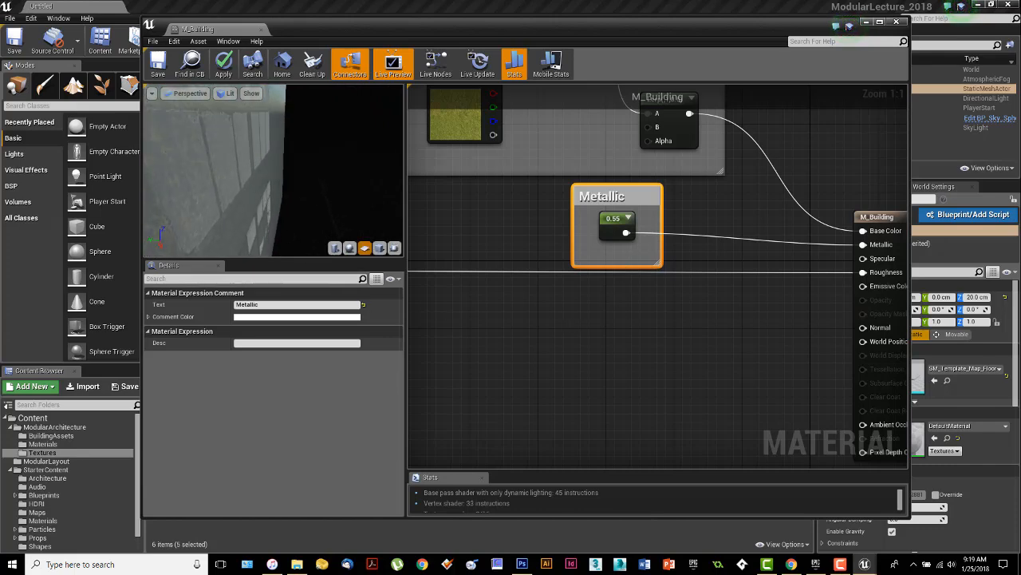
right_click_drag(572, 318, 839, 320)
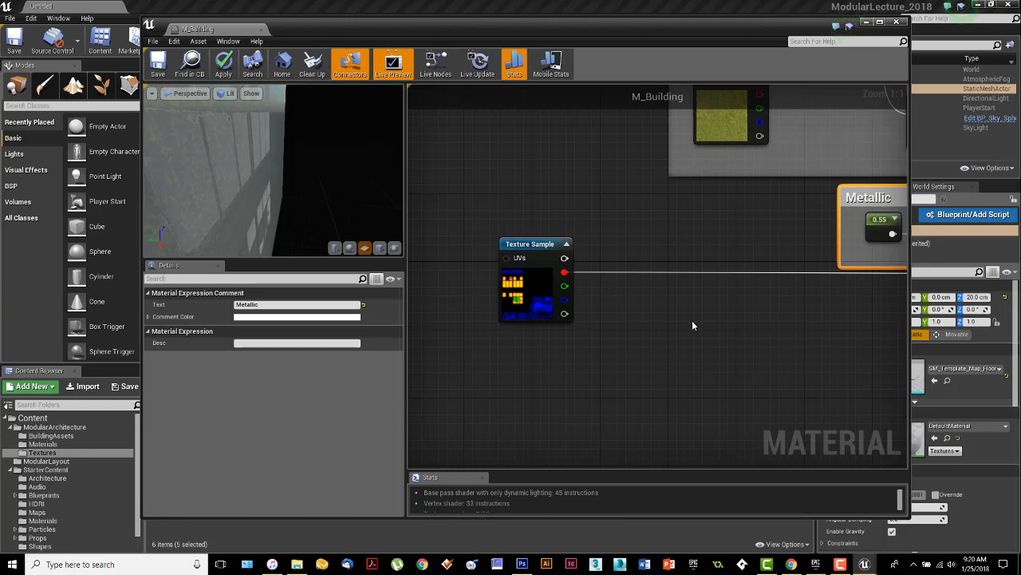
right_click_drag(692, 326, 370, 316)
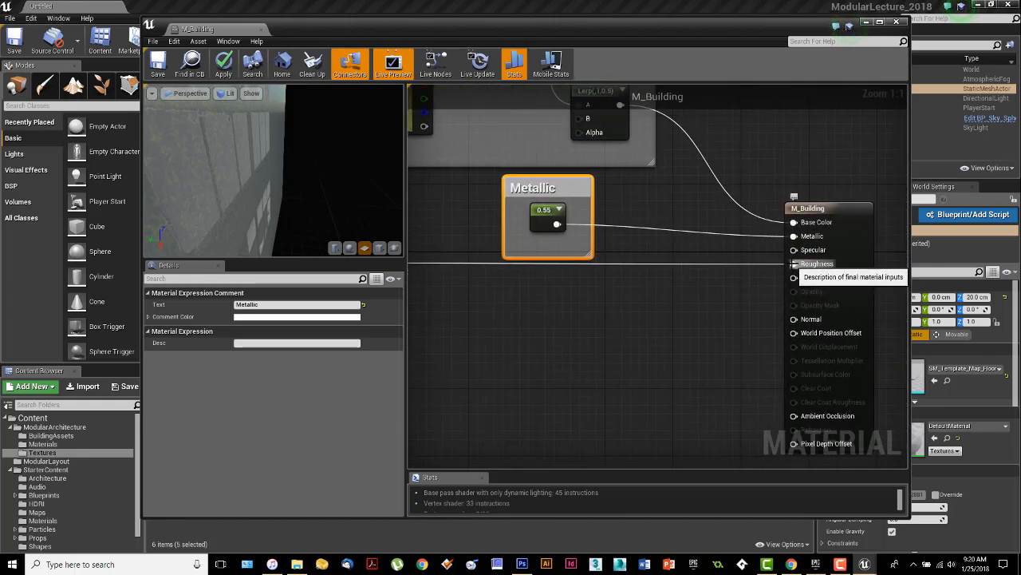
right_click_drag(732, 289, 714, 284)
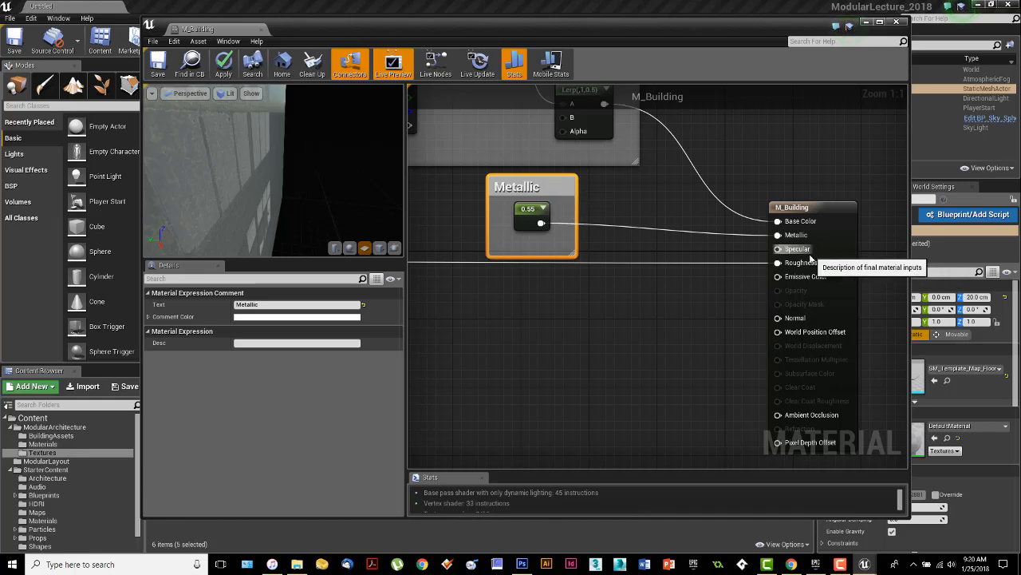
left_click(656, 284)
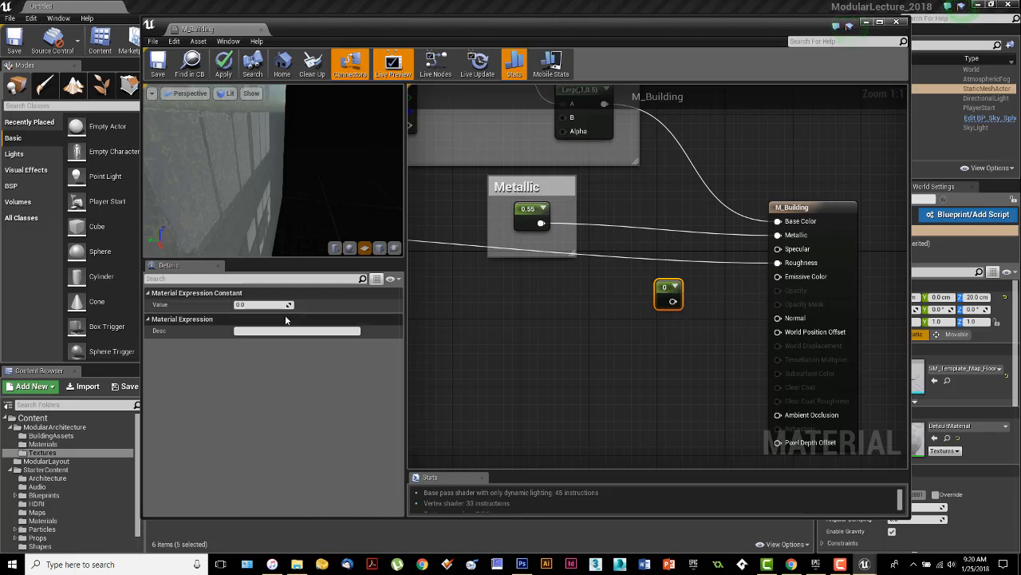
left_click(255, 304)
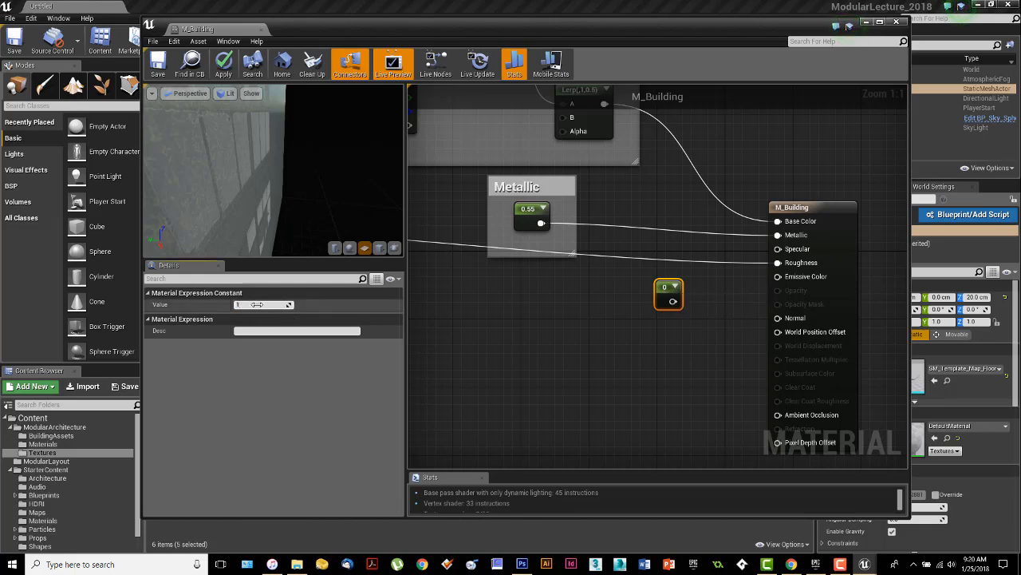
type("1")
key("Return")
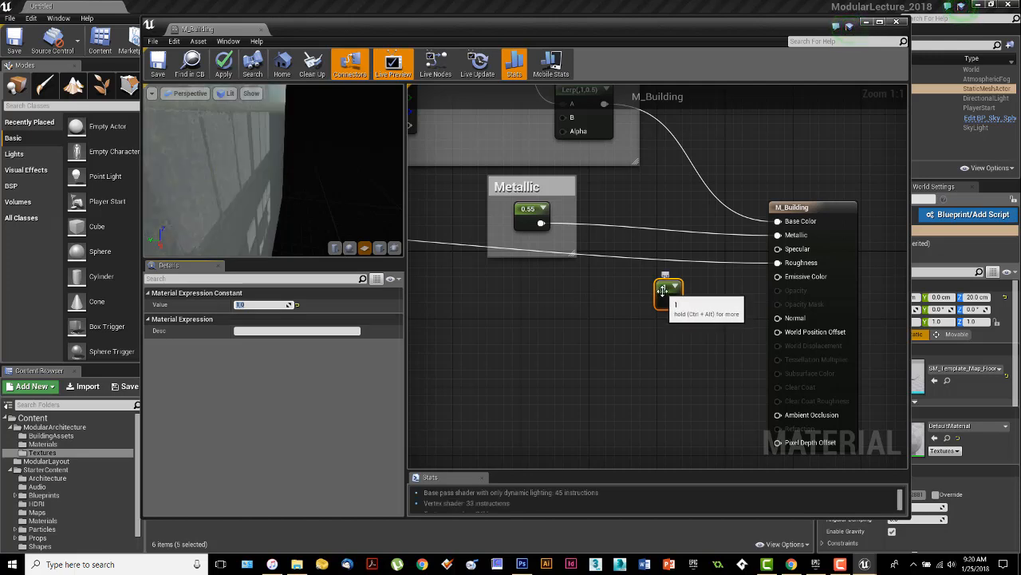
left_click_drag(663, 290, 648, 279)
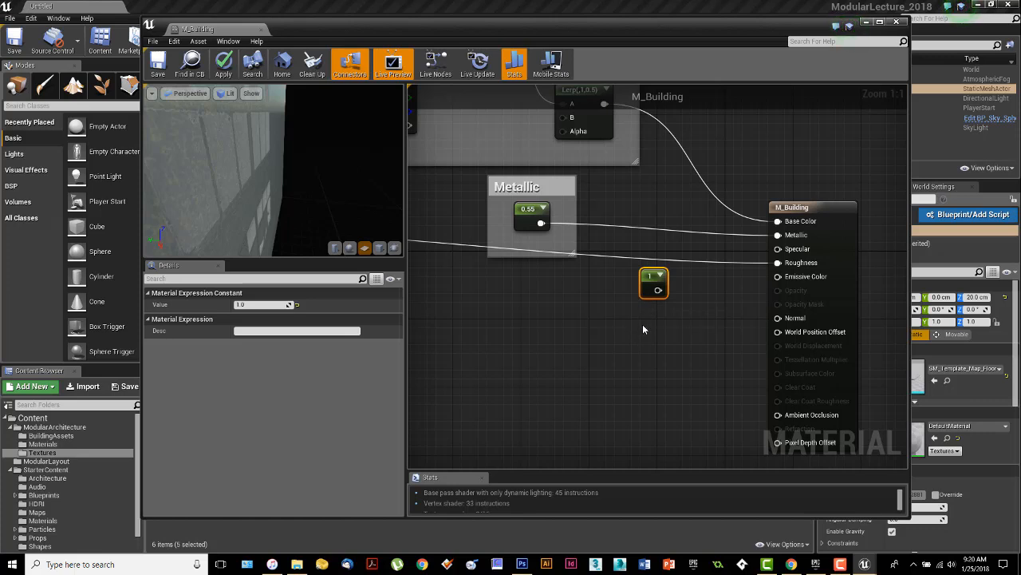
left_click(645, 319)
left_click(661, 281, "ctrl")
key("Delete")
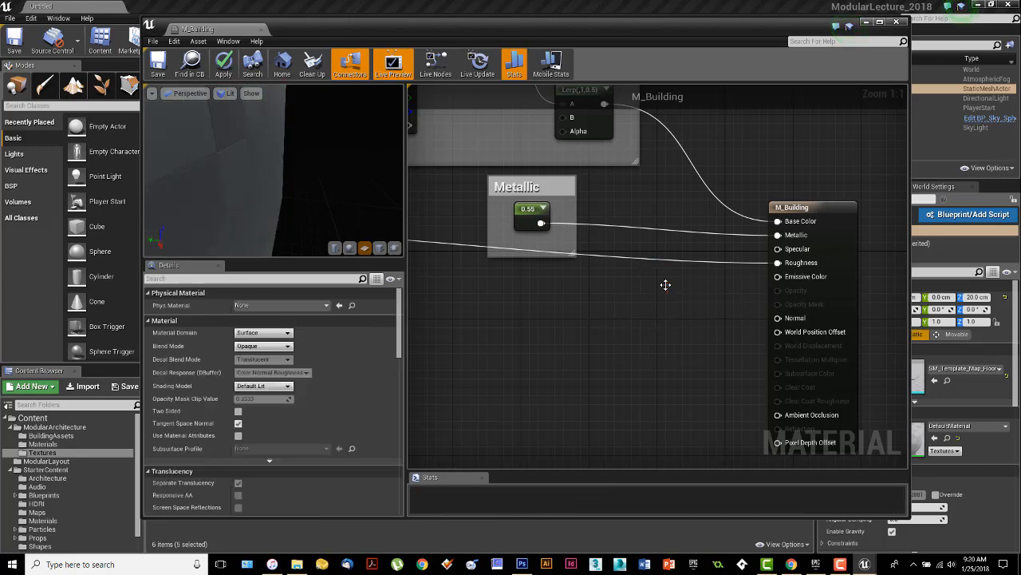
Step: Switch to Photoshop to examine Building_MASK's Red channel on its own, and return to the M_Building material graph
right_click_drag(541, 293, 862, 302)
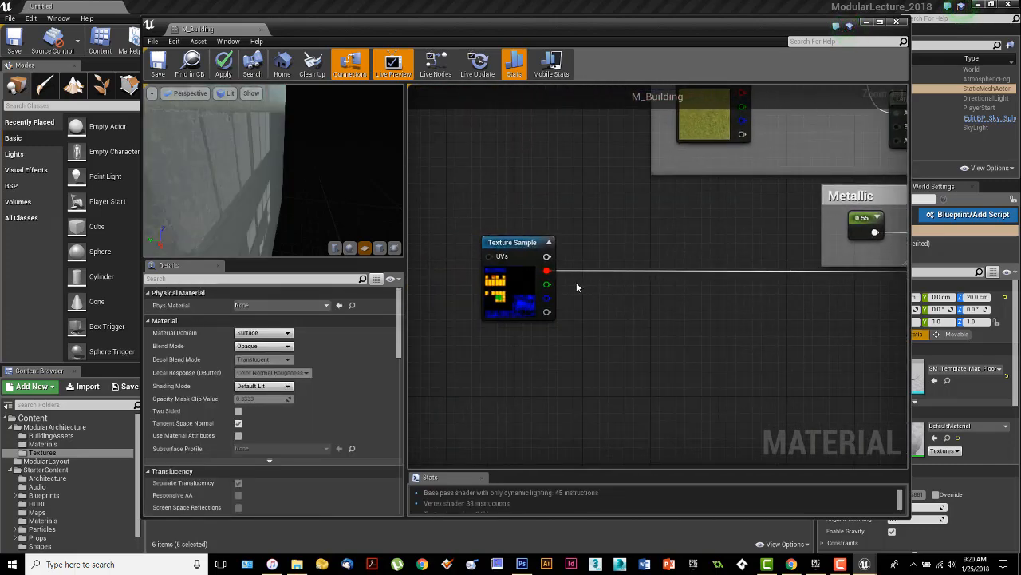
right_click_drag(510, 279, 456, 285)
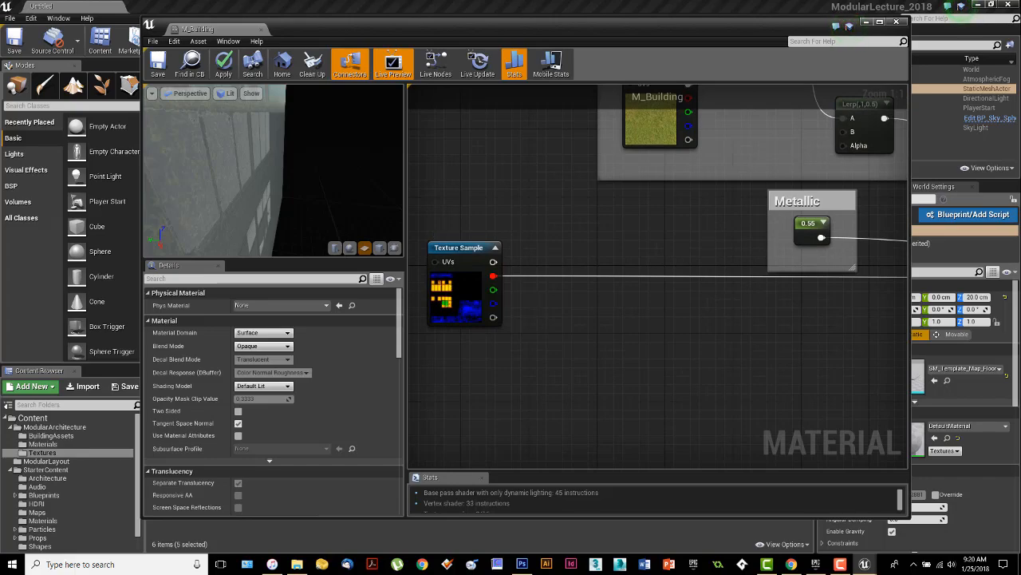
key("alt+Tab")
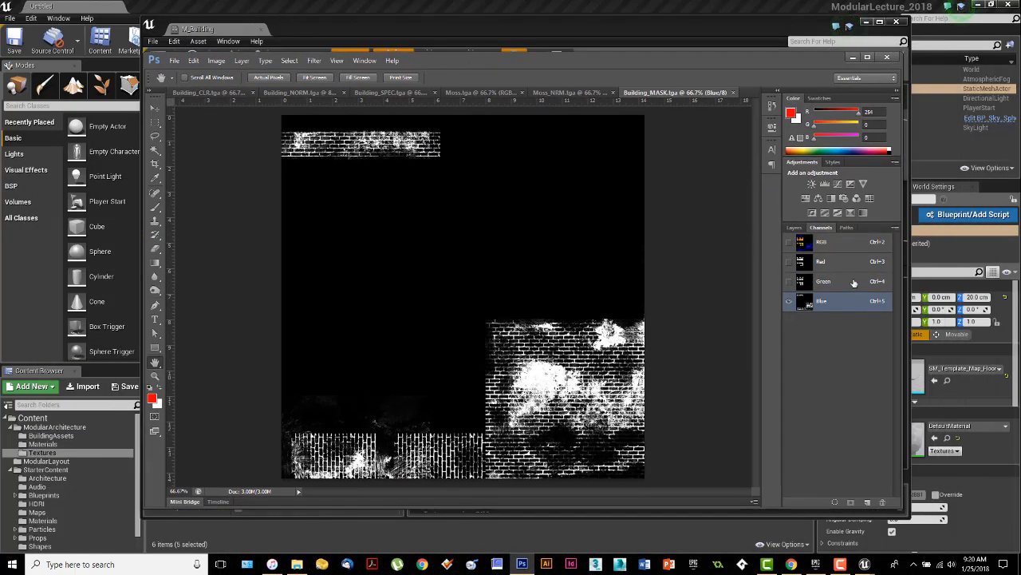
left_click(836, 264)
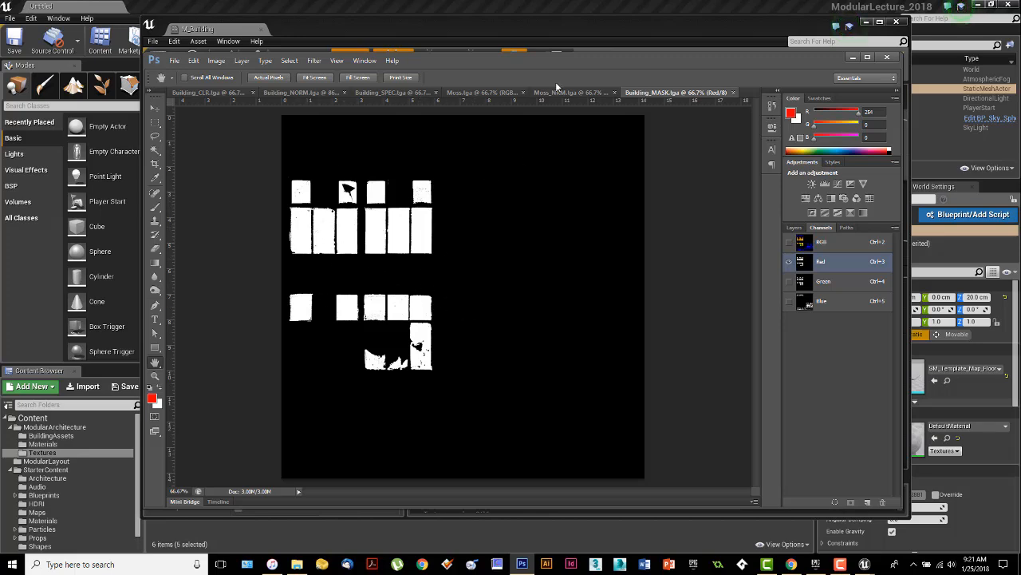
left_click_drag(601, 62, 0, 84)
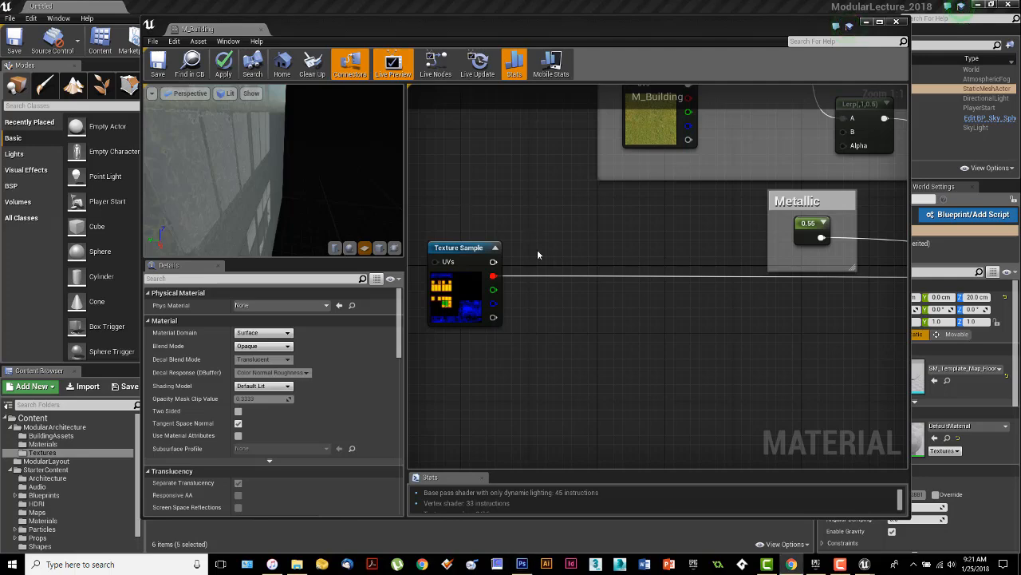
right_click_drag(765, 312, 629, 320)
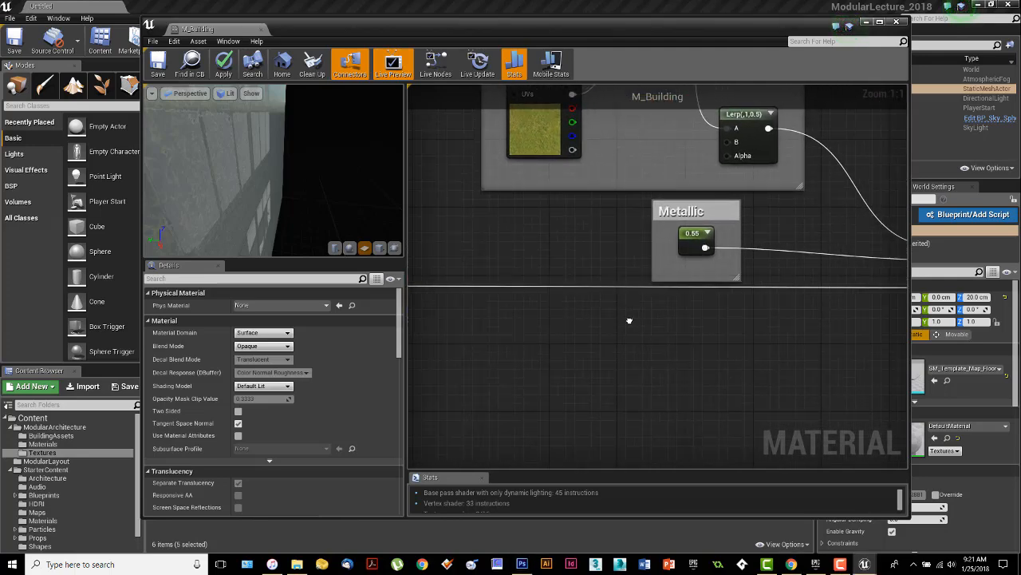
right_click_drag(690, 304, 651, 343)
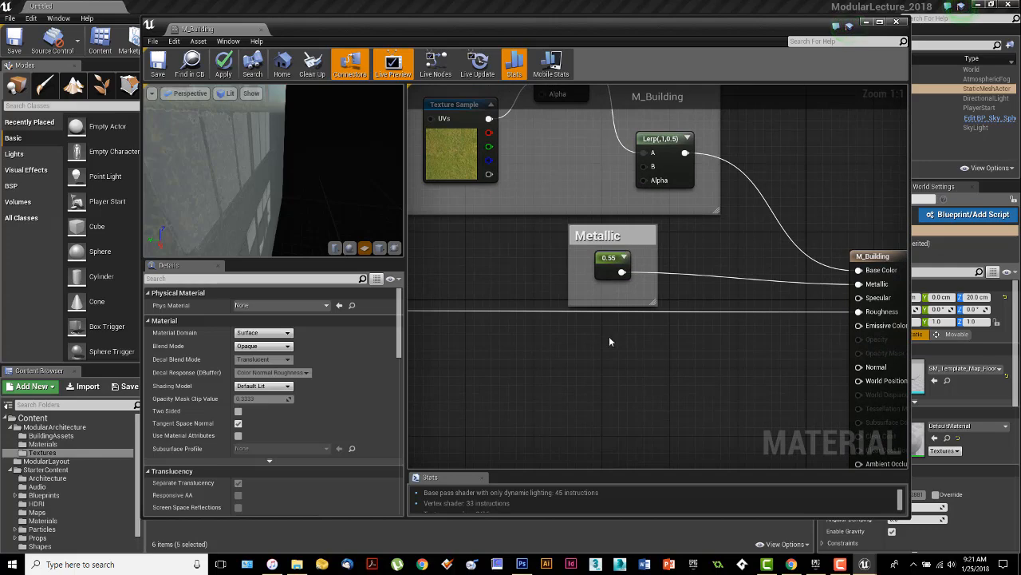
Step: Add a OneMinus node to the M_Building graph and place it just below and left of the Metallic group
right_click_drag(609, 342, 654, 326)
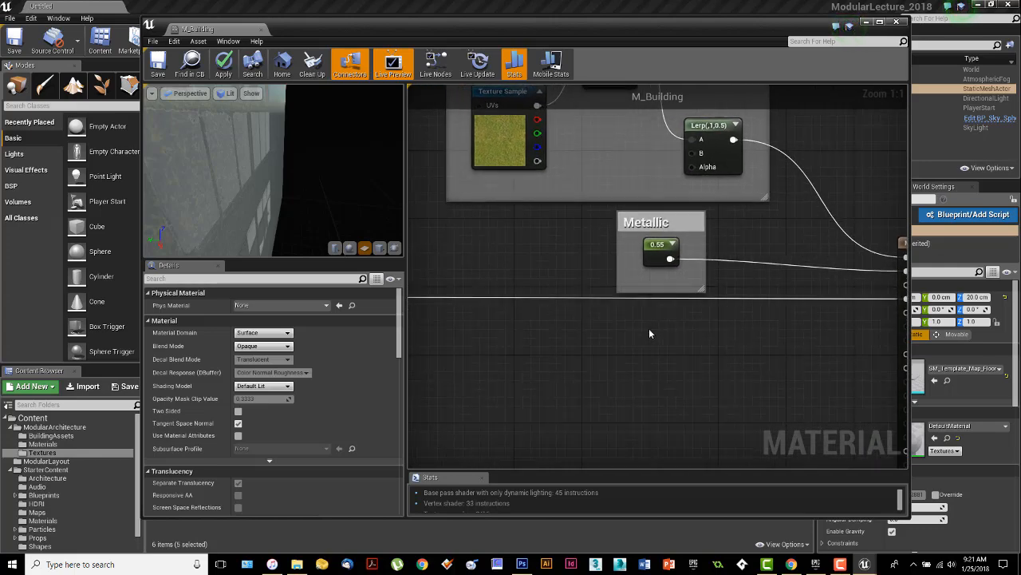
right_click(577, 326)
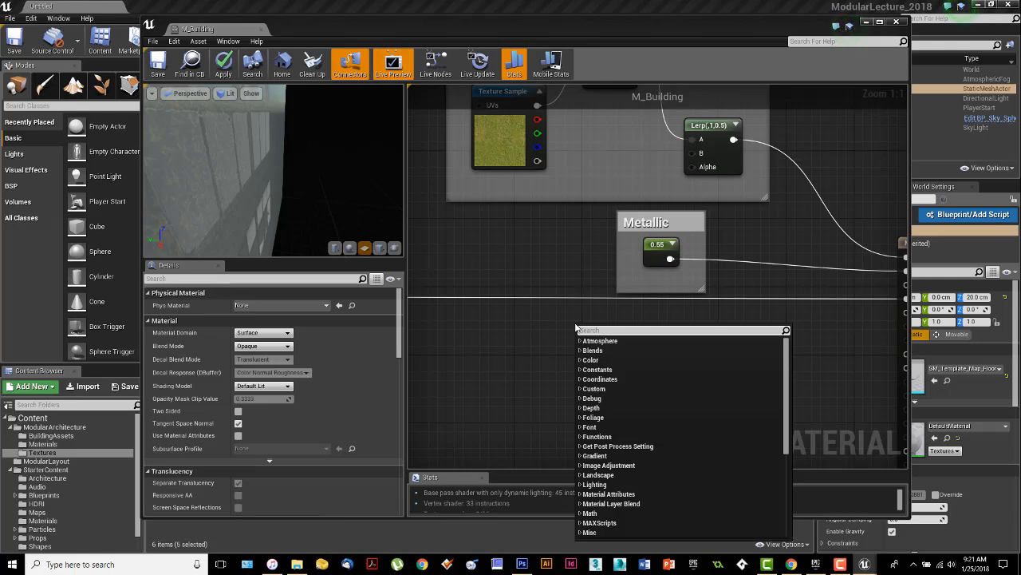
type("1-")
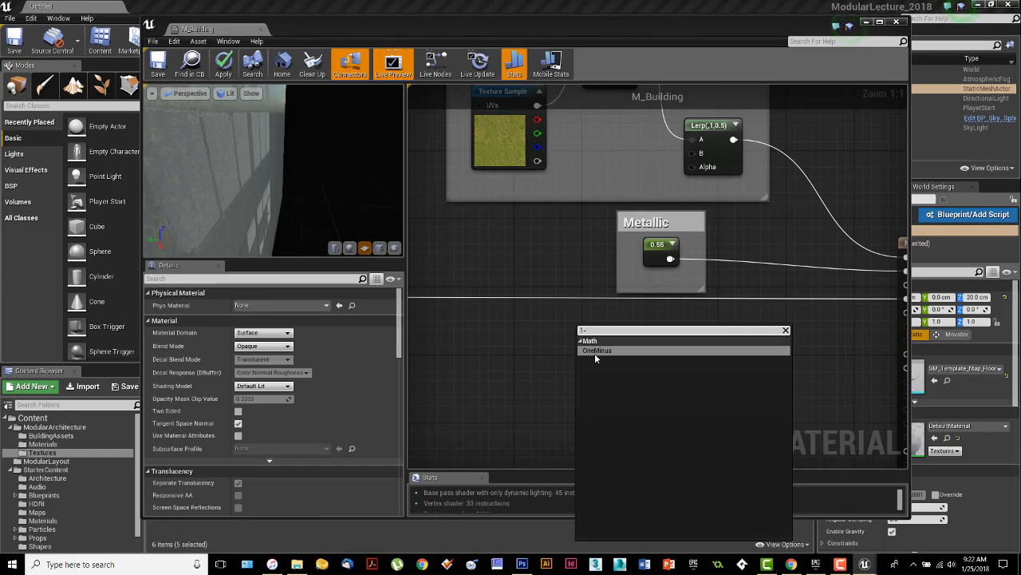
left_click(595, 351)
right_click_drag(648, 332, 626, 350)
left_click_drag(568, 352, 523, 344)
right_click_drag(570, 340, 644, 341)
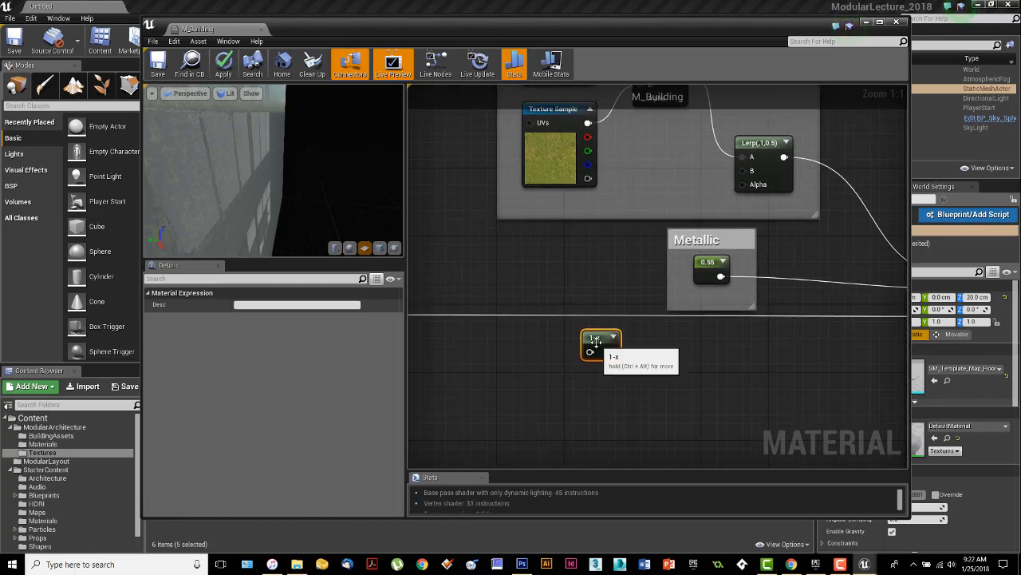
Step: Wrap the OneMinus node in a comment box titled Roughness
key("c")
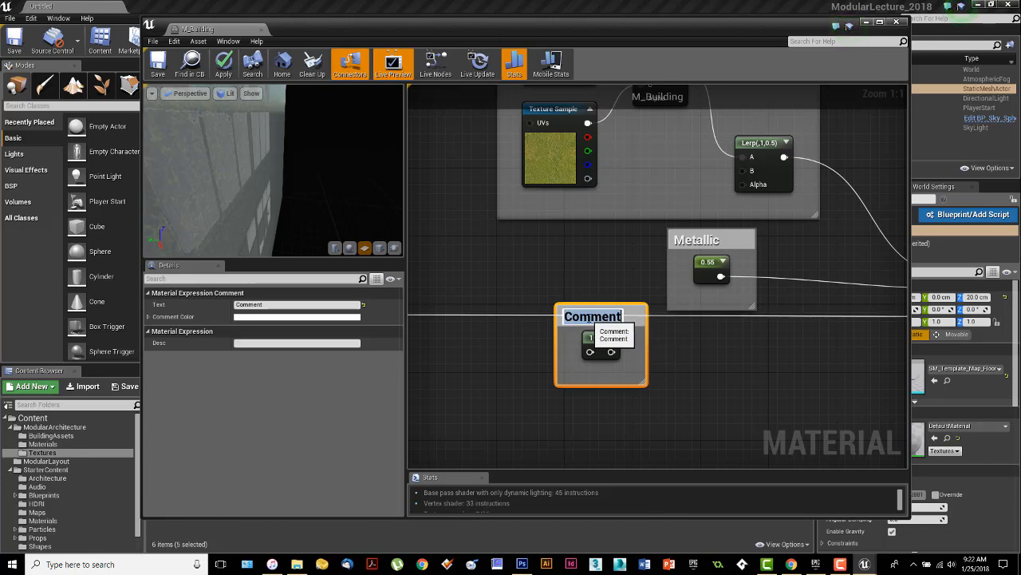
type("Roughn")
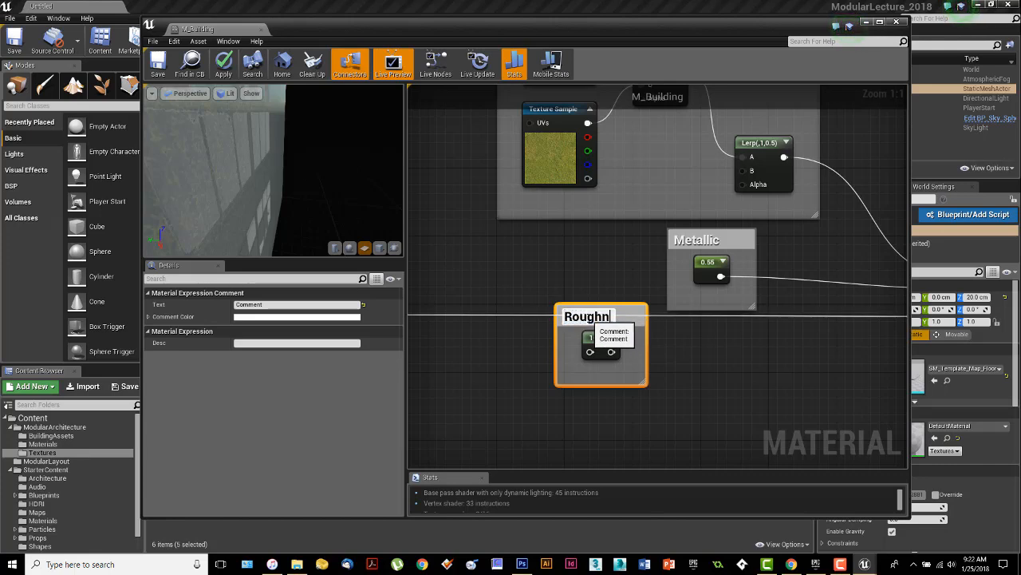
type("ess")
key("Return")
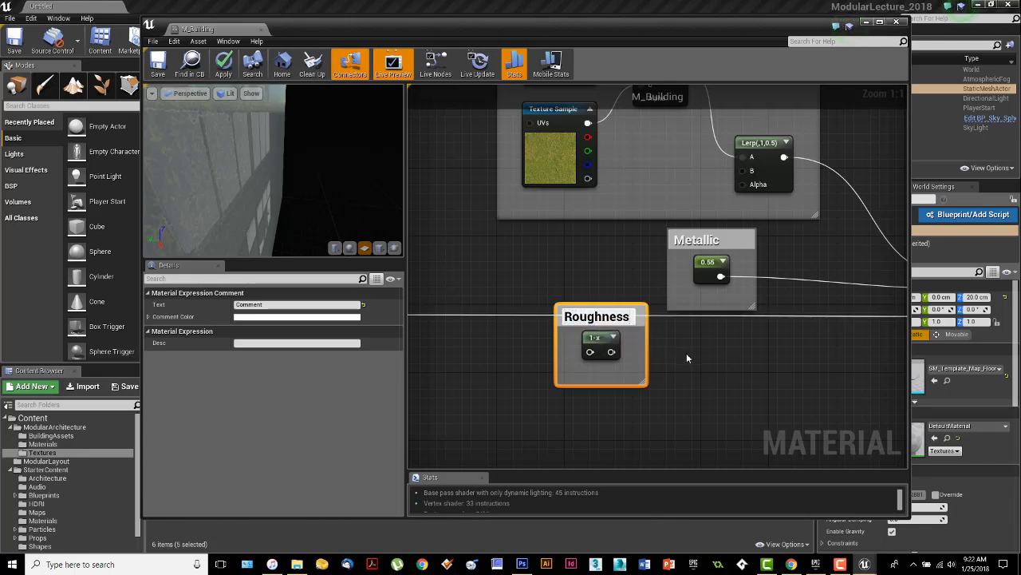
right_click(687, 353)
left_click(669, 348)
Step: Connect the OneMinus node's output to M_Building's Roughness input, replacing the direct link from the Building_MASK sample
right_click_drag(691, 358, 508, 357)
left_click_drag(436, 350, 783, 317)
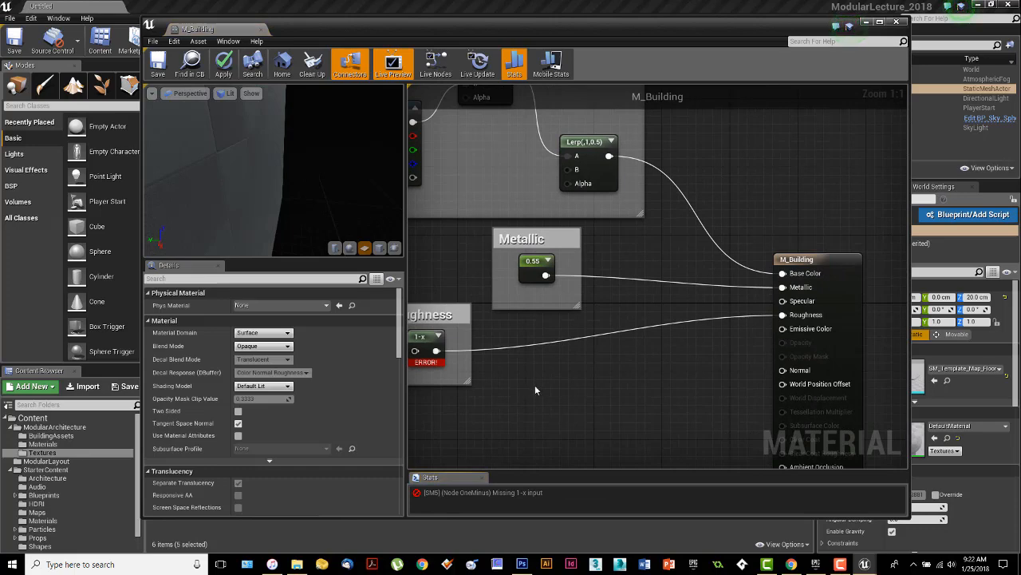
right_click_drag(534, 386, 780, 368)
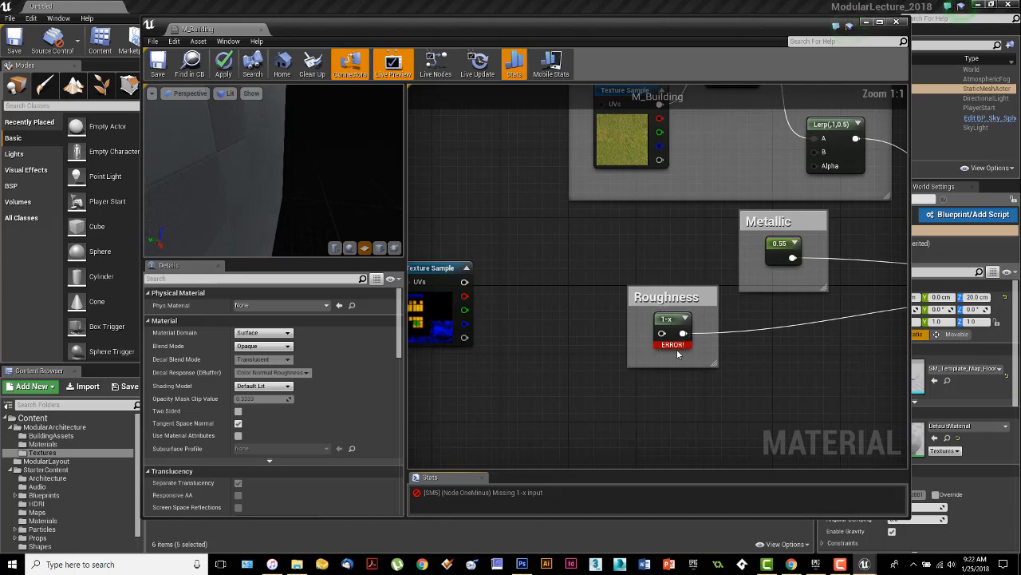
right_click_drag(734, 356, 596, 362)
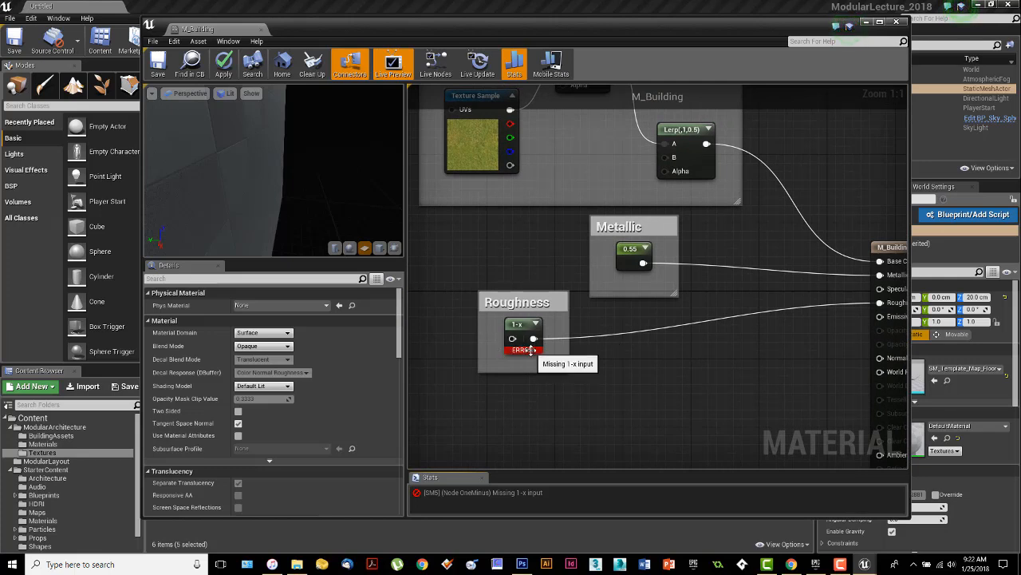
right_click_drag(594, 381, 680, 379)
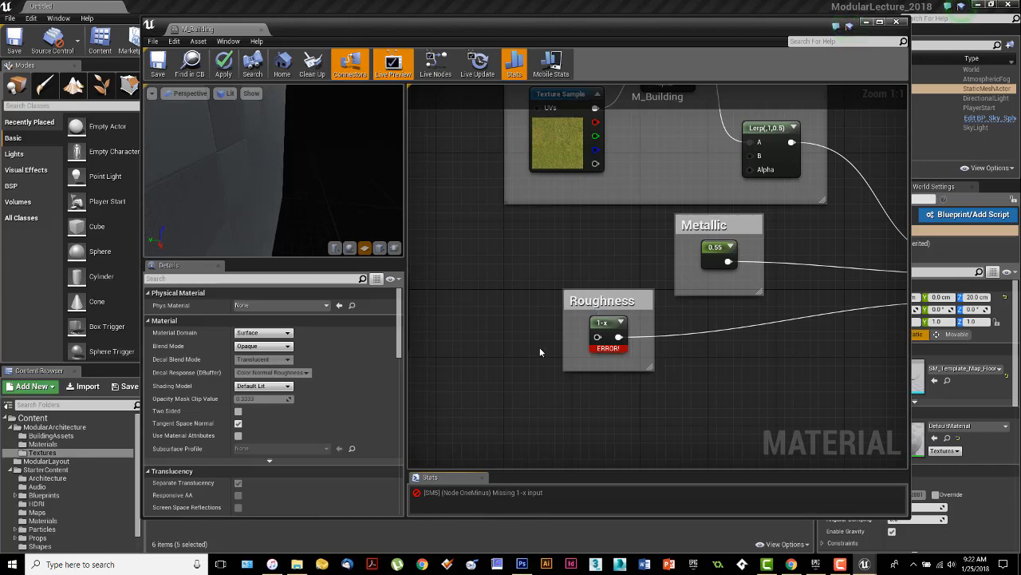
Step: Connect the Building_MASK sample's Red output to the OneMinus input and inspect the window reflections in the preview from several angles
right_click_drag(539, 347, 656, 350)
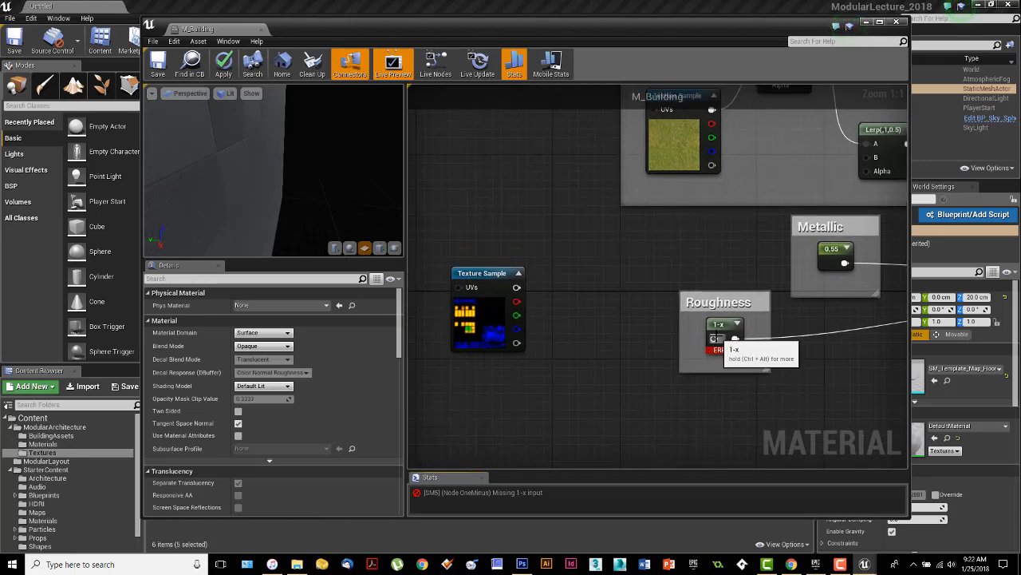
left_click_drag(714, 338, 518, 304)
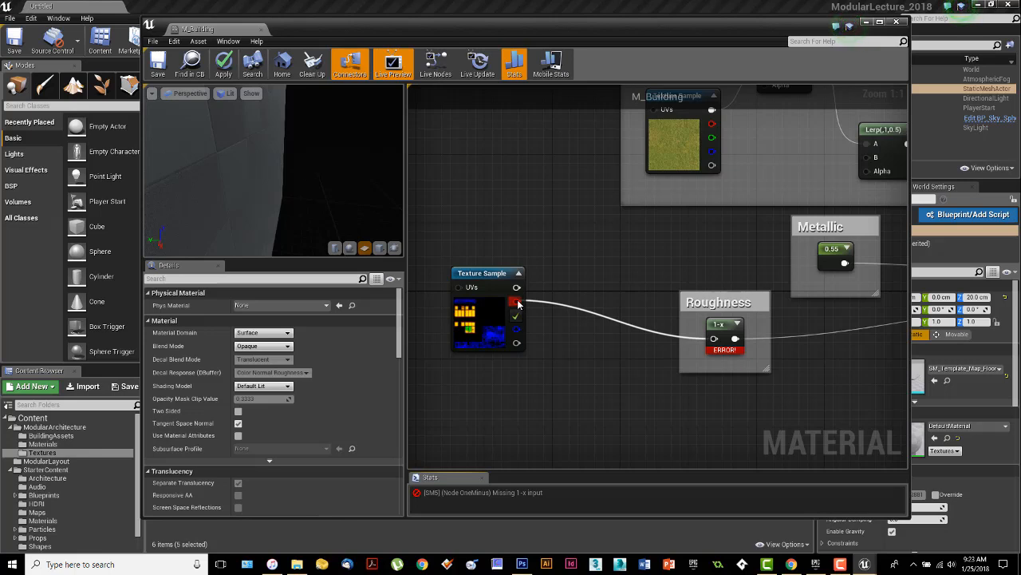
left_click_drag(518, 304, 518, 304)
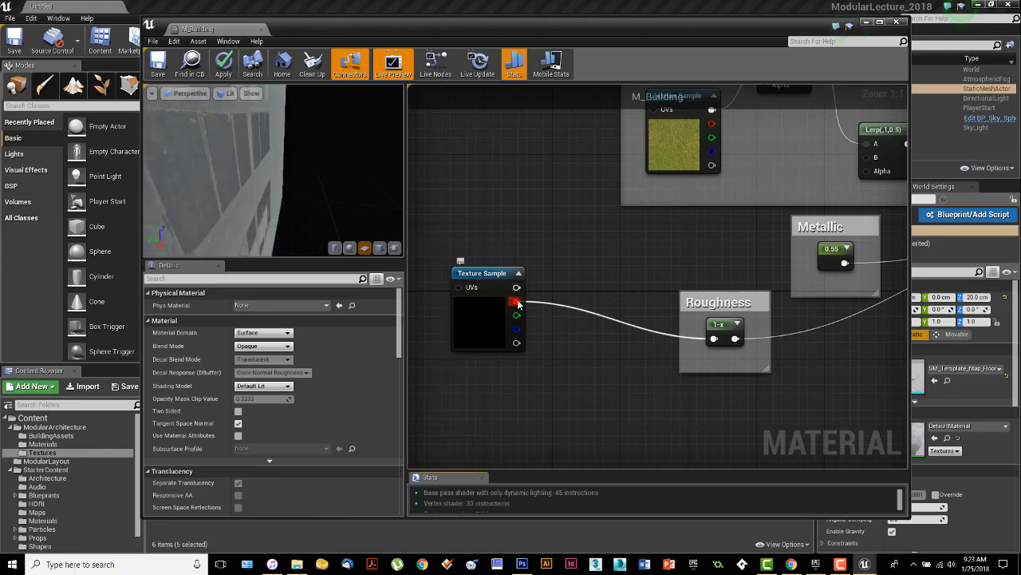
right_click_drag(295, 211, 294, 191)
left_click_drag(294, 192, 255, 188)
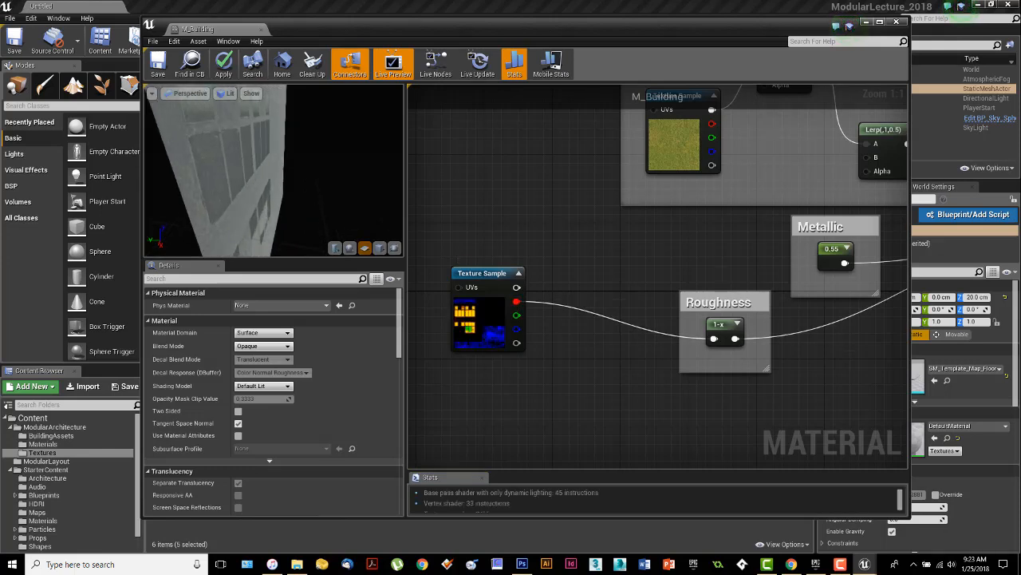
right_click_drag(255, 188, 256, 160)
mouse_move(256, 159)
left_mouse_down()
mouse_move(243, 166)
mouse_move(260, 168)
mouse_move(270, 151)
left_mouse_up()
Step: Raise the Roughness comment group slightly and move the Building_MASK texture sample farther left of it
left_click_drag(720, 311, 730, 286)
right_click_drag(611, 340, 653, 337)
scroll(654, 336, "down", 5)
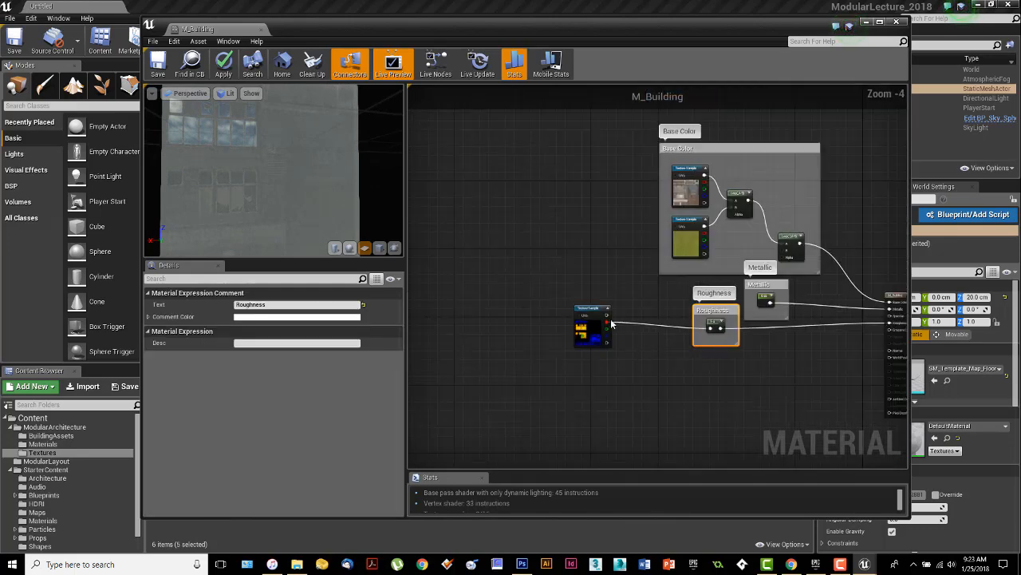
left_click_drag(582, 312, 492, 311)
Step: Move the Building_SPEC texture sample up and right, into the empty area below the Roughness group
right_click_drag(560, 369, 536, 335)
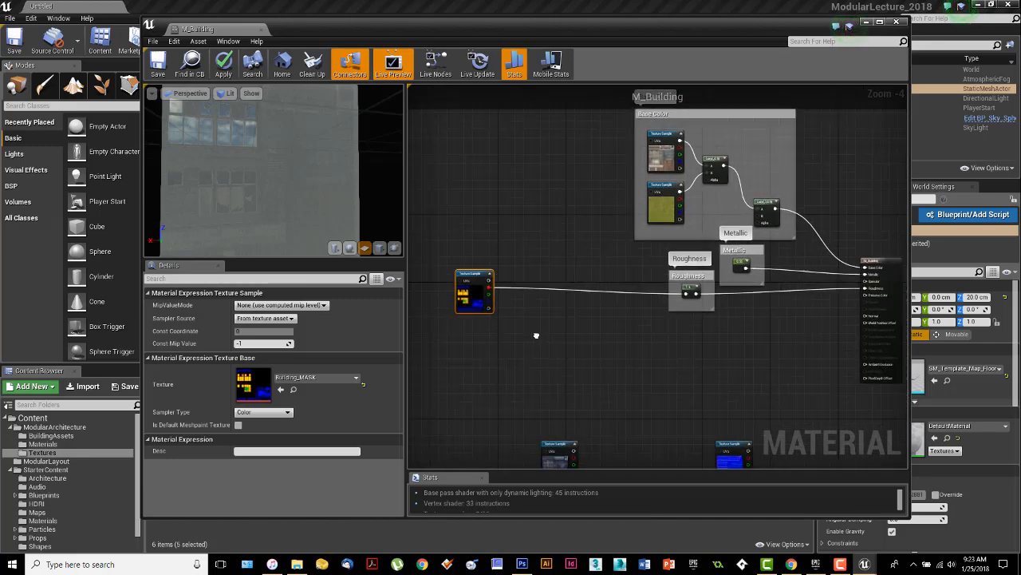
right_click_drag(684, 367, 647, 305)
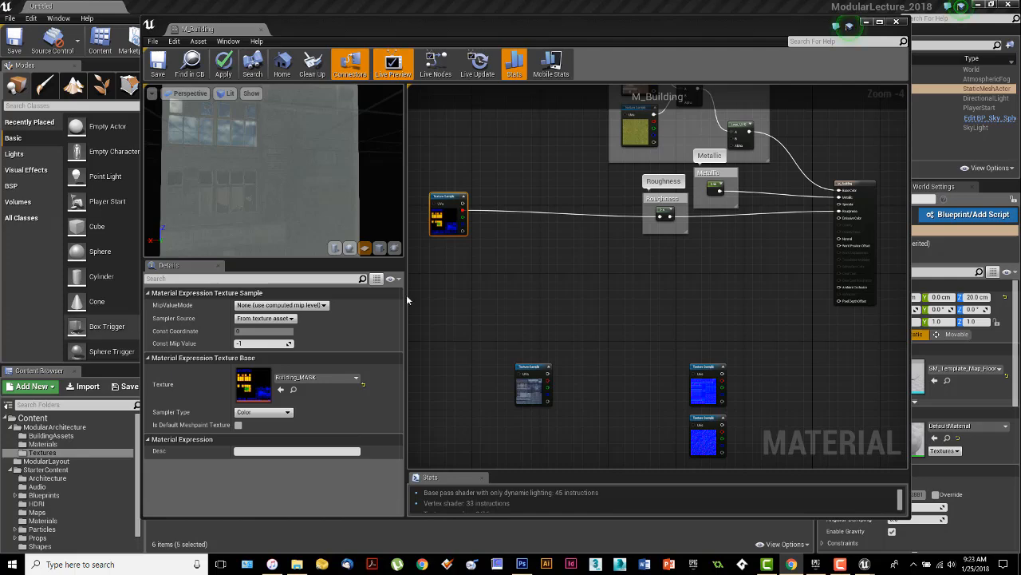
right_click_drag(583, 348, 547, 346)
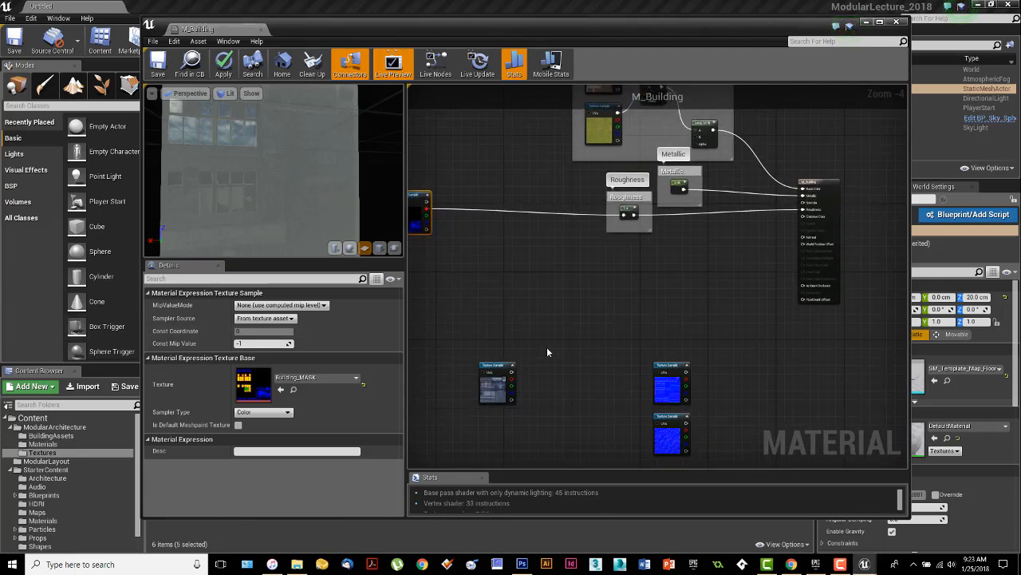
left_click_drag(495, 361, 620, 284)
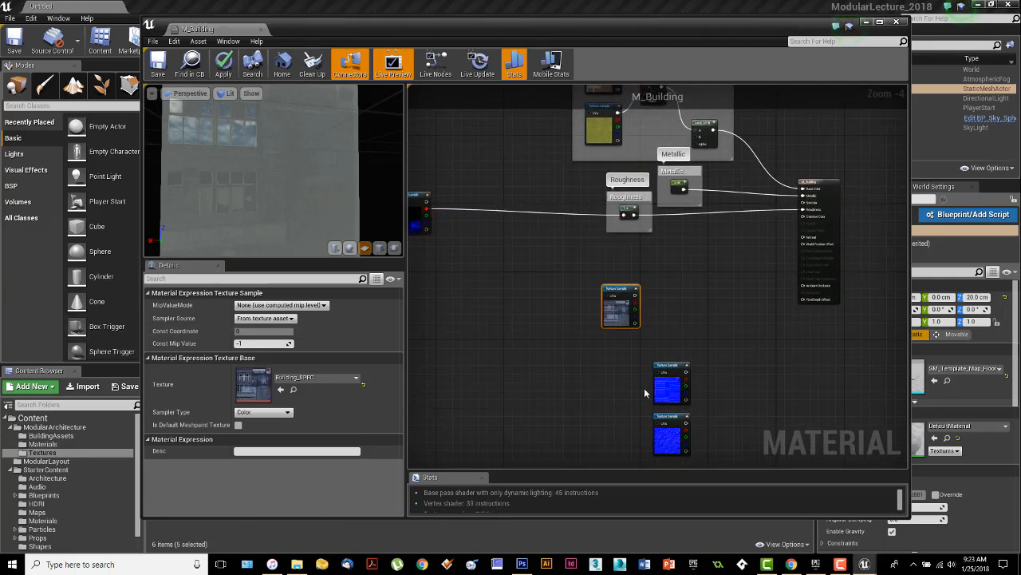
Step: Move the two normal map samples together farther down and right, and shift the Building_SPEC sample slightly right
left_click_drag(644, 388, 682, 435)
left_click_drag(666, 382, 759, 445)
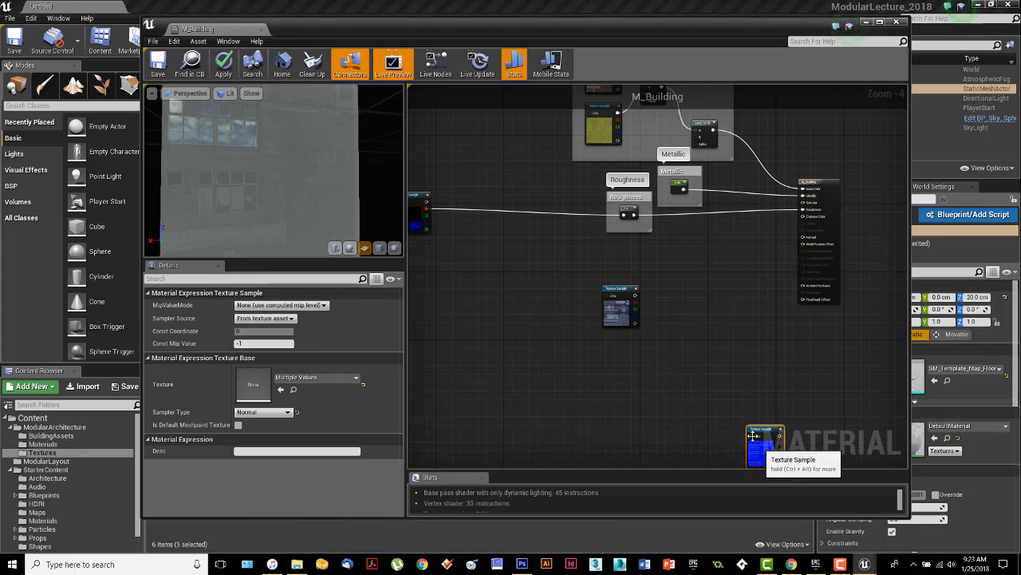
right_click_drag(709, 373, 695, 391)
scroll(627, 394, "up", 3)
scroll(627, 393, "up", 1)
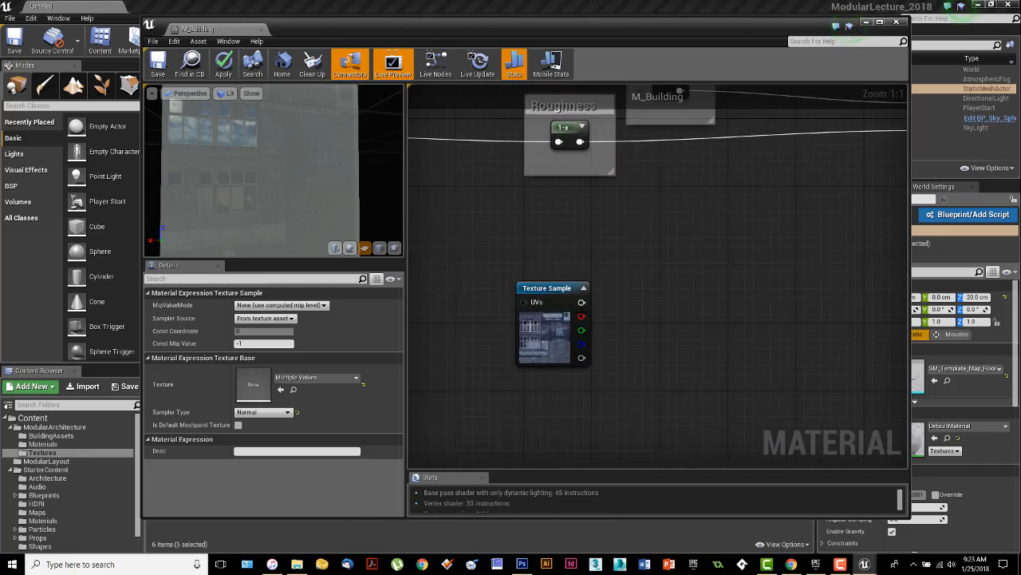
left_click_drag(553, 291, 629, 292)
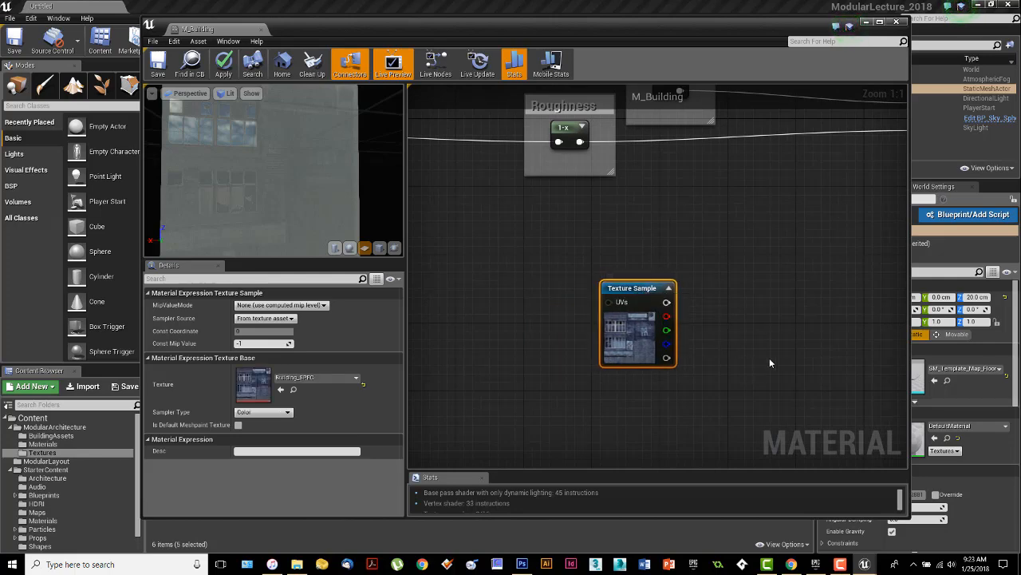
right_click_drag(758, 356, 679, 337)
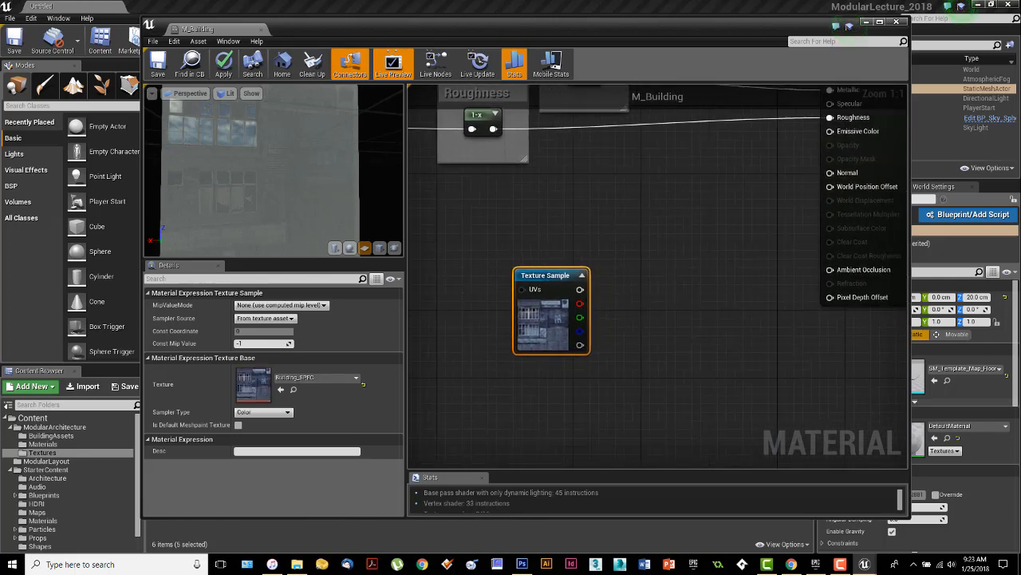
Step: Bring up the course page in Chrome to examine the Wire to Specular reference graph, and return to the M_Building graph in Unreal
left_click_drag(0, 145, 541, 103)
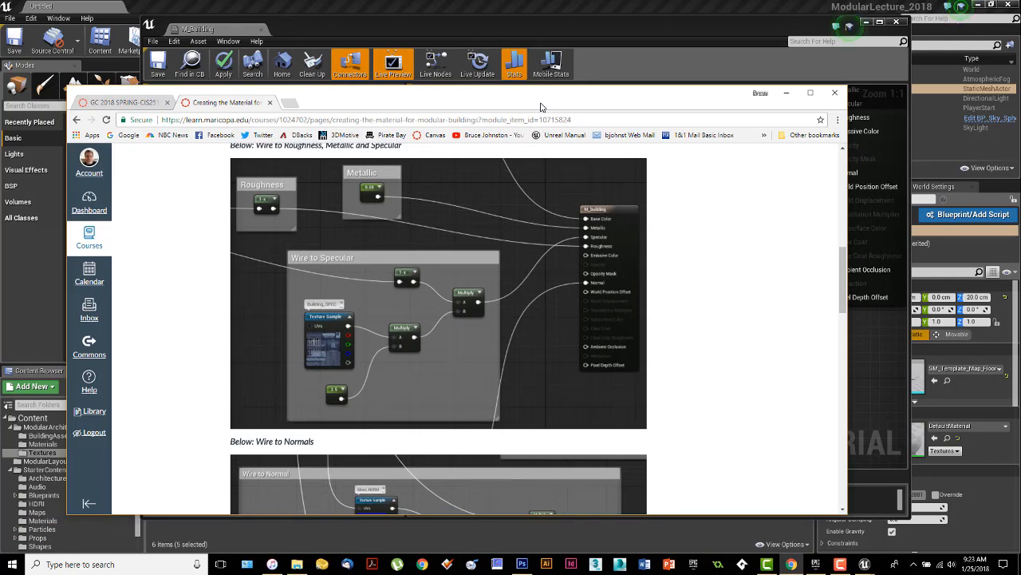
left_click_drag(541, 106, 539, 107)
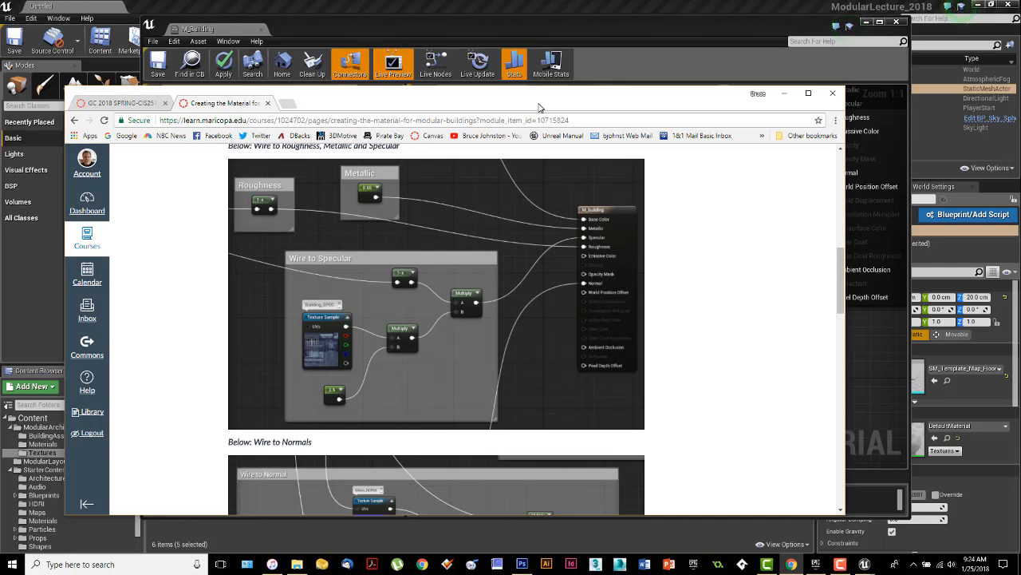
left_click_drag(539, 107, 0, 113)
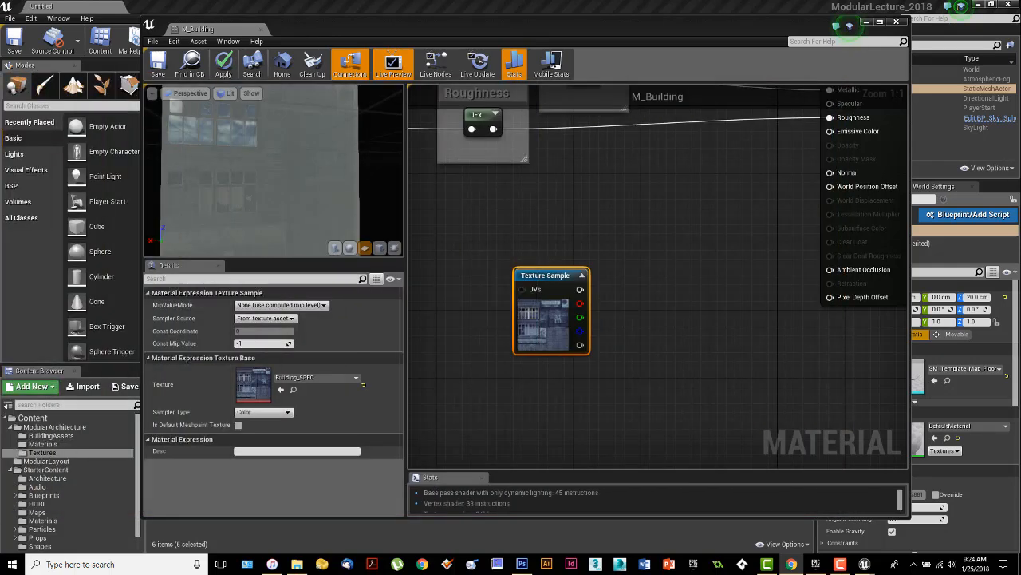
Step: Add two Multiply nodes, one beside the Building_SPEC sample and one between it and the M_Building node
right_click_drag(641, 286, 593, 296)
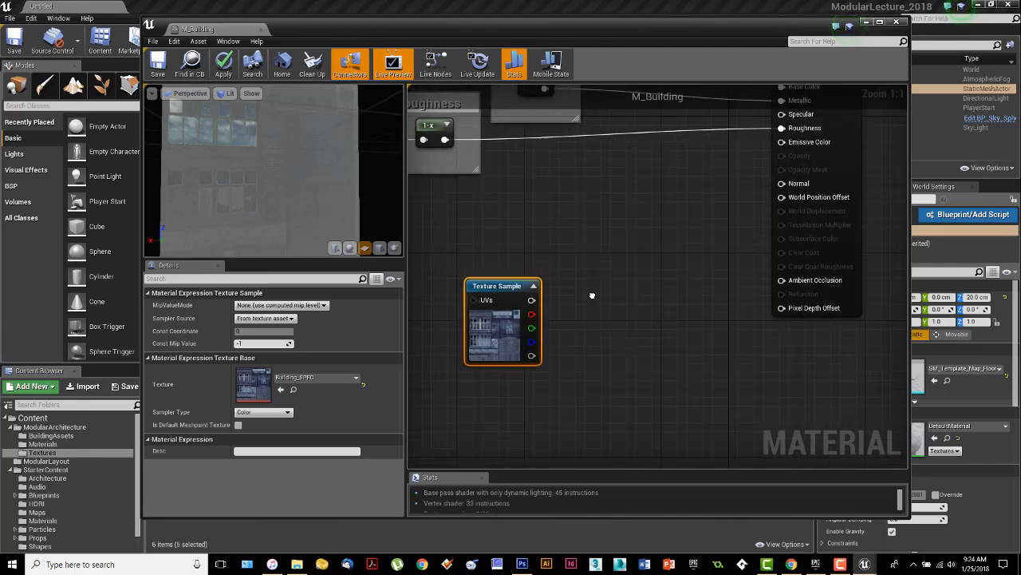
left_click(648, 247)
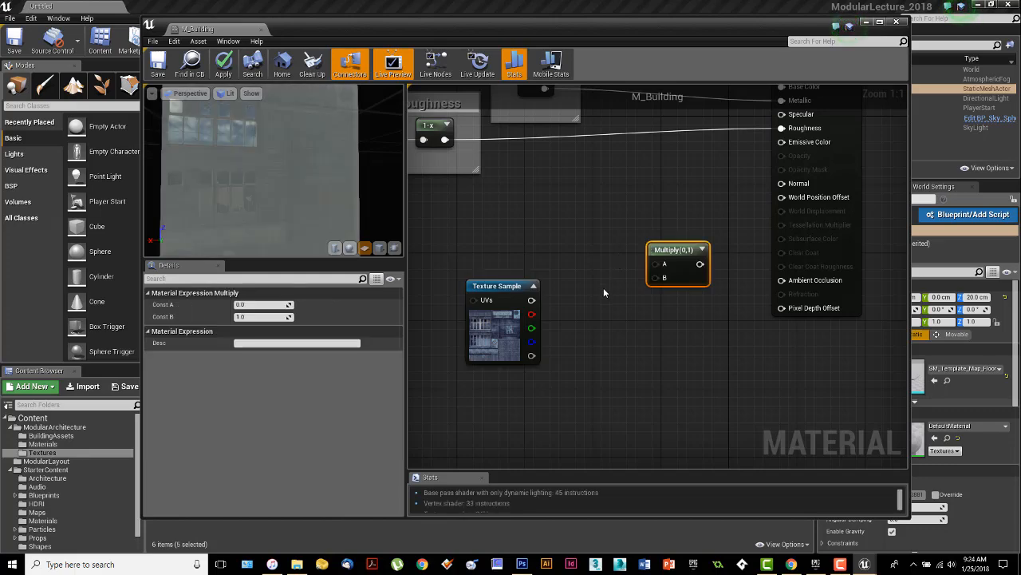
left_click(559, 311)
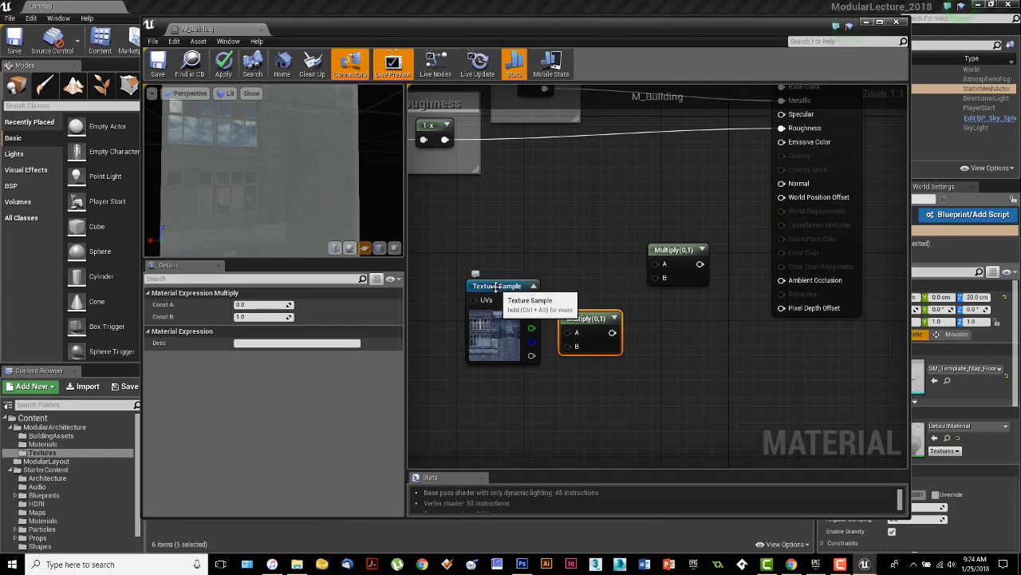
Step: Shift the building Texture Sample node away from the lower Multiply node and connect the upper Multiply node's output to the material's Specular input
left_click_drag(496, 287, 478, 287)
mouse_move(678, 307)
right_mouse_down()
mouse_move(658, 299)
mouse_move(671, 297)
right_mouse_up()
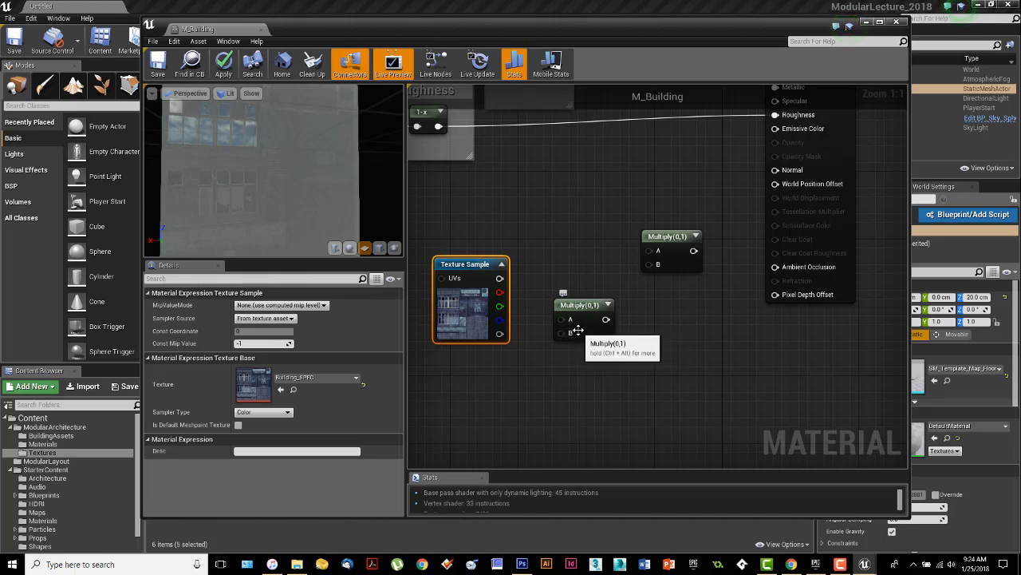
left_click(672, 242)
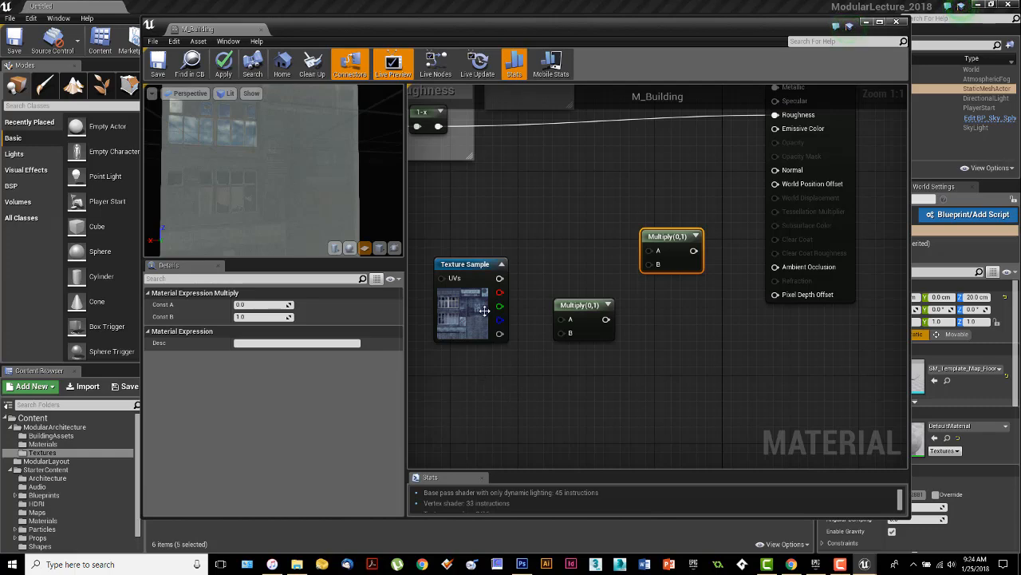
right_click_drag(726, 236, 679, 283)
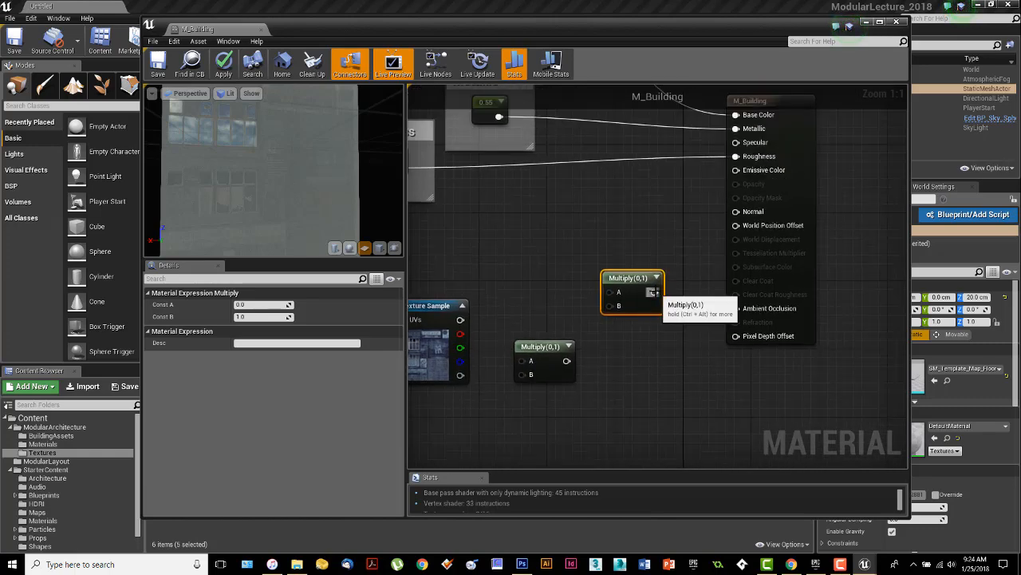
left_click_drag(654, 291, 735, 142)
mouse_move(658, 338)
right_mouse_down()
mouse_move(707, 332)
mouse_move(668, 317)
mouse_move(662, 346)
right_mouse_up()
mouse_move(591, 274)
right_mouse_down()
mouse_move(577, 285)
mouse_move(604, 283)
right_mouse_up()
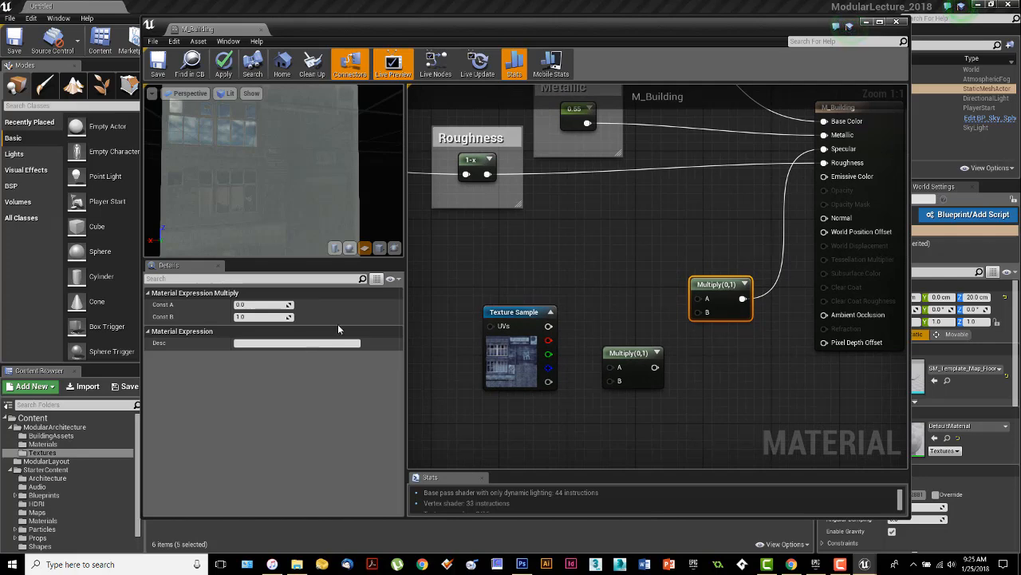
Step: Examine the mask Texture Sample, the wall in the material preview, and the blue channel of Building_MASK.tga in Photoshop
right_click_drag(511, 286, 915, 304)
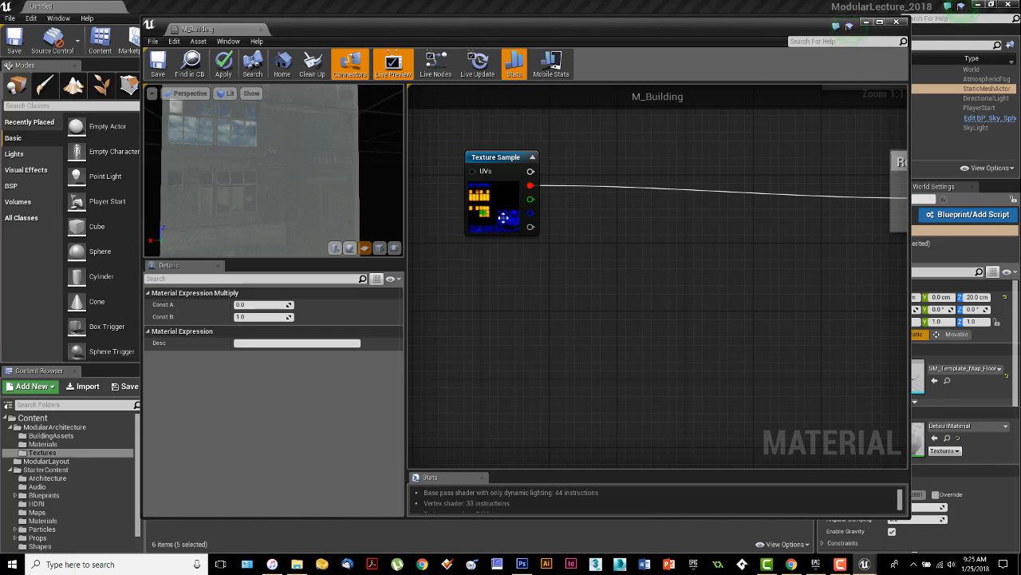
right_click_drag(730, 261, 721, 288)
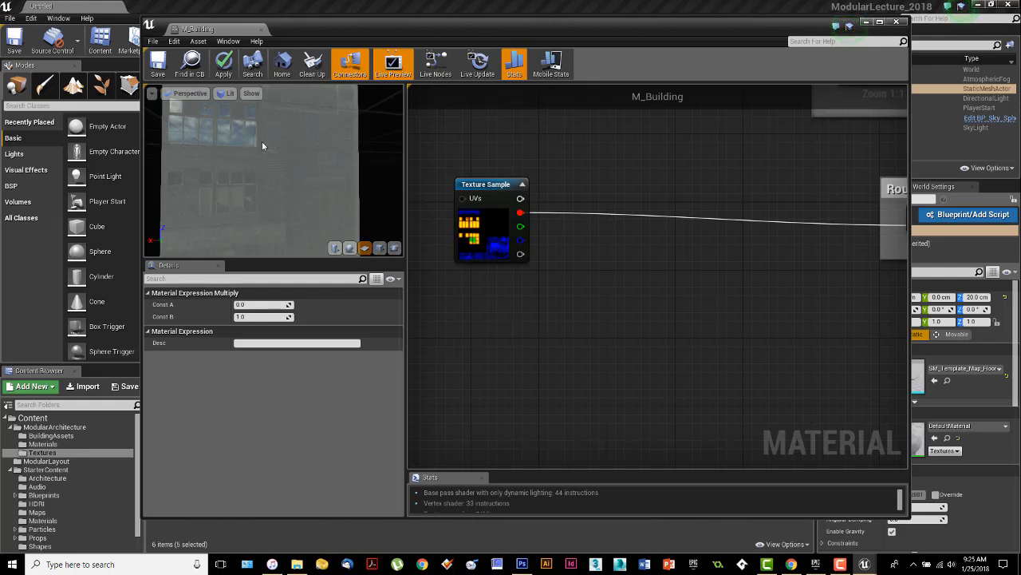
left_click_drag(241, 162, 297, 149)
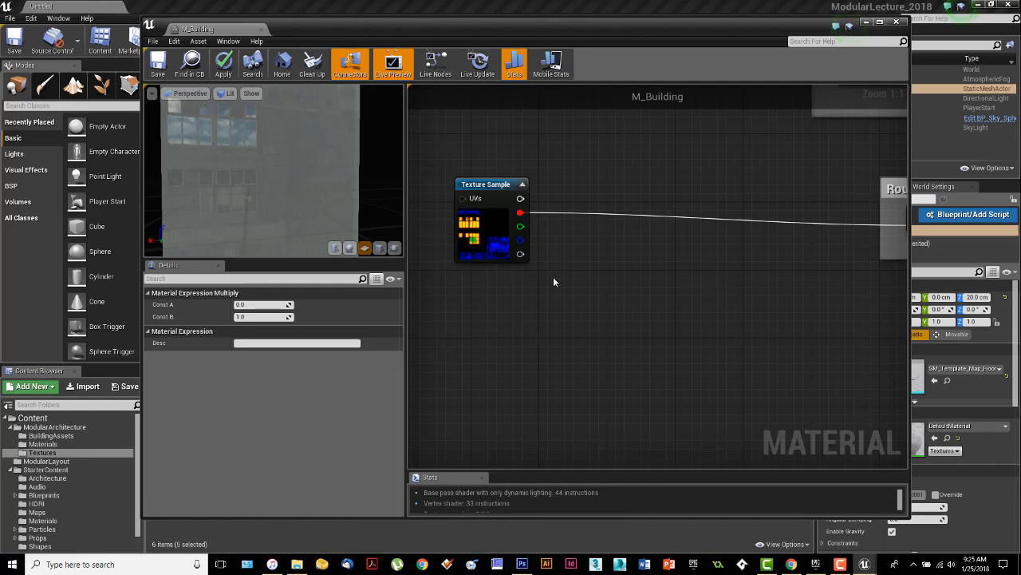
right_click_drag(758, 289, 727, 268)
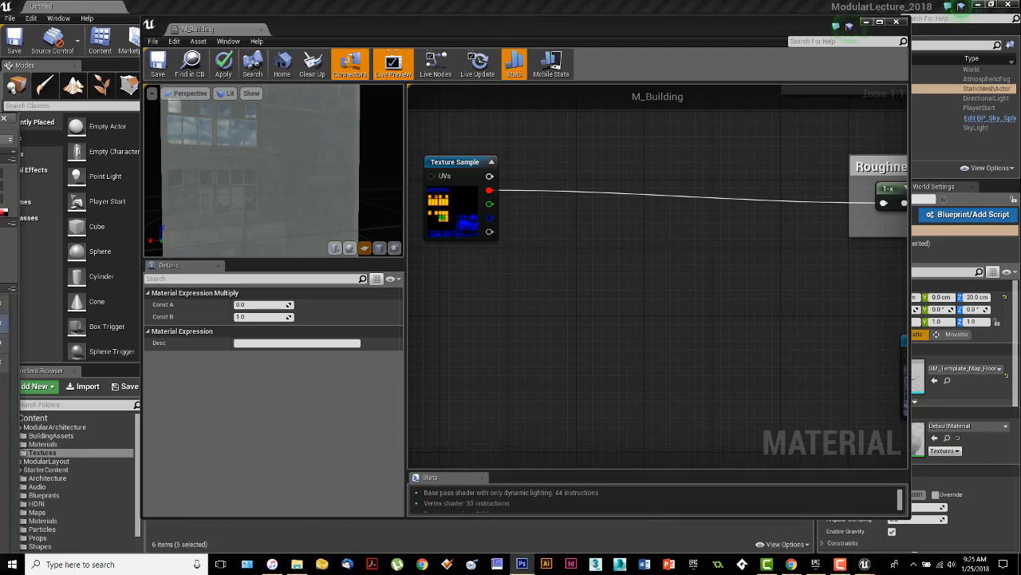
left_click_drag(0, 108, 399, 86)
left_click(756, 321)
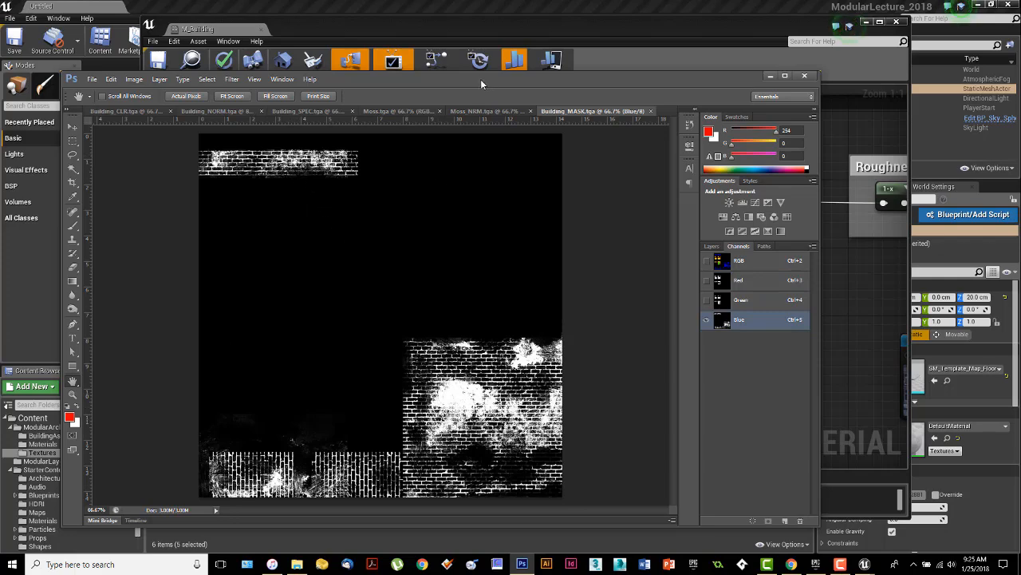
left_click_drag(481, 84, 0, 88)
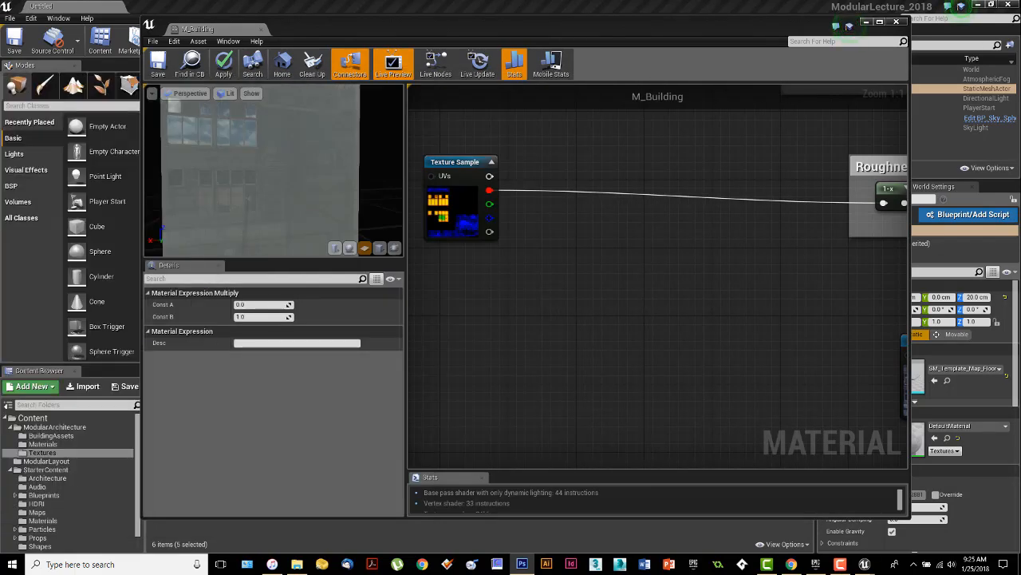
Step: Add a OneMinus node beside the Multiply nodes and connect its output to input A of the Multiply node feeding Specular
mouse_move(690, 316)
right_mouse_down()
mouse_move(609, 283)
mouse_move(669, 305)
mouse_move(491, 283)
right_mouse_up()
mouse_move(761, 262)
right_mouse_down()
mouse_move(639, 298)
mouse_move(637, 309)
right_mouse_up()
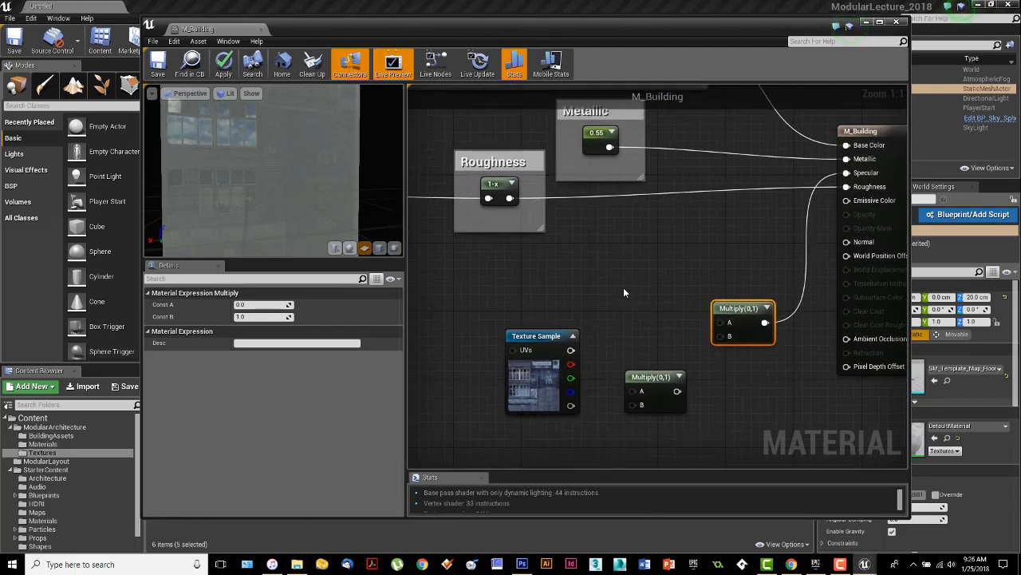
right_click(621, 289)
type("1-")
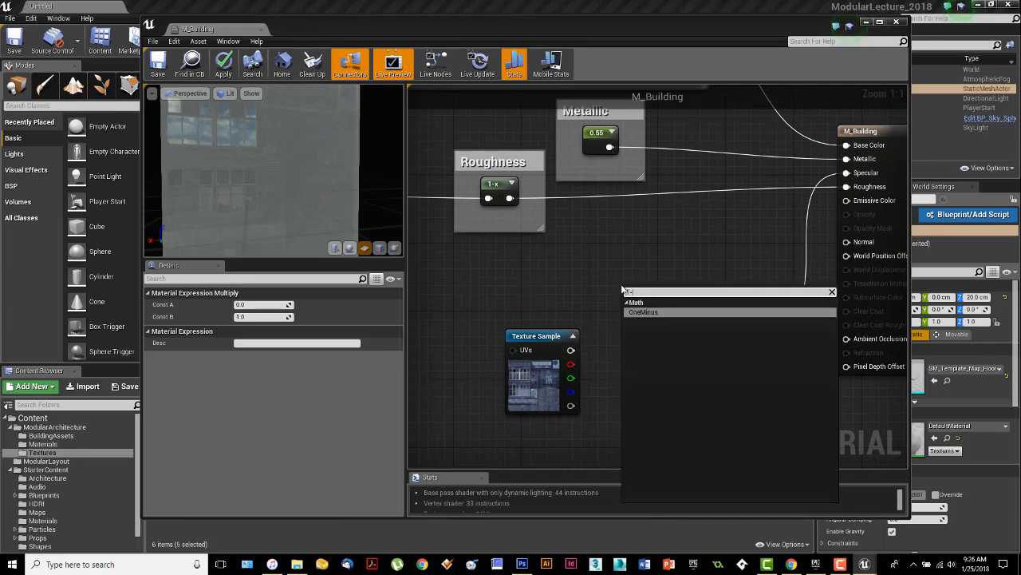
left_click(668, 313)
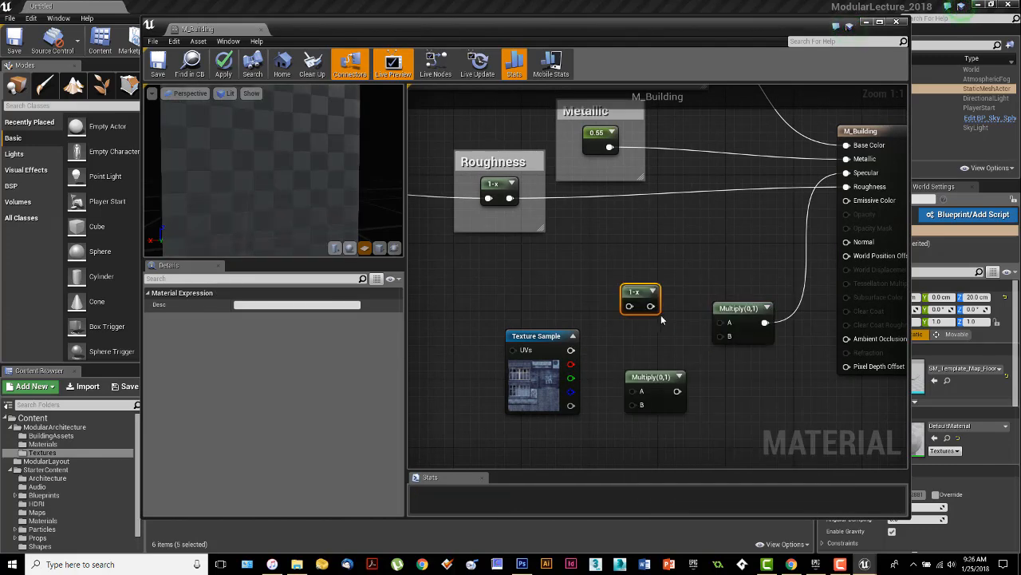
left_click_drag(651, 305, 722, 323)
Step: Connect the mask Texture Sample's blue channel to the input of the new 1-x node
right_click_drag(647, 351, 848, 352)
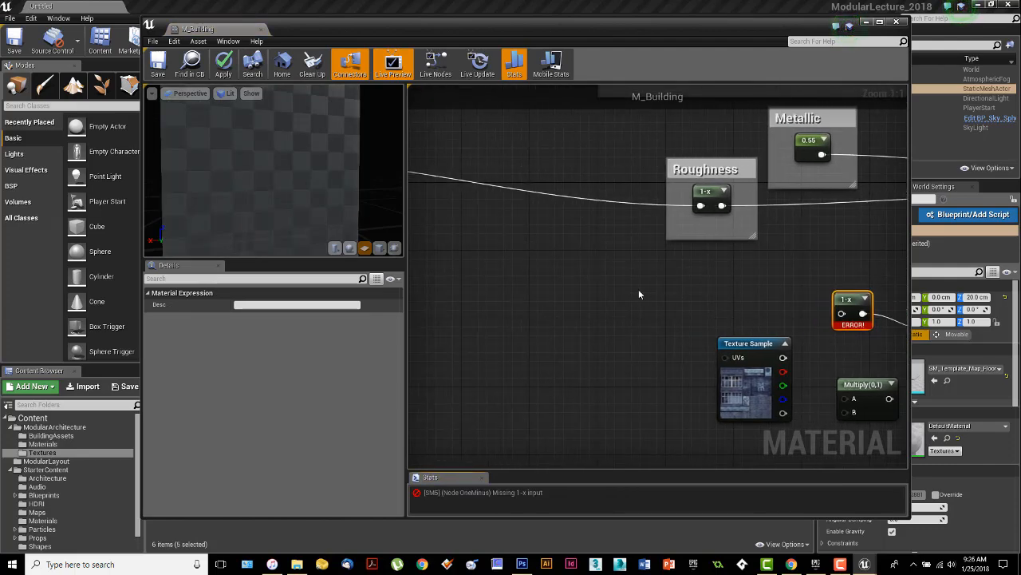
mouse_move(639, 291)
right_mouse_down()
mouse_move(697, 286)
mouse_move(635, 288)
right_mouse_up()
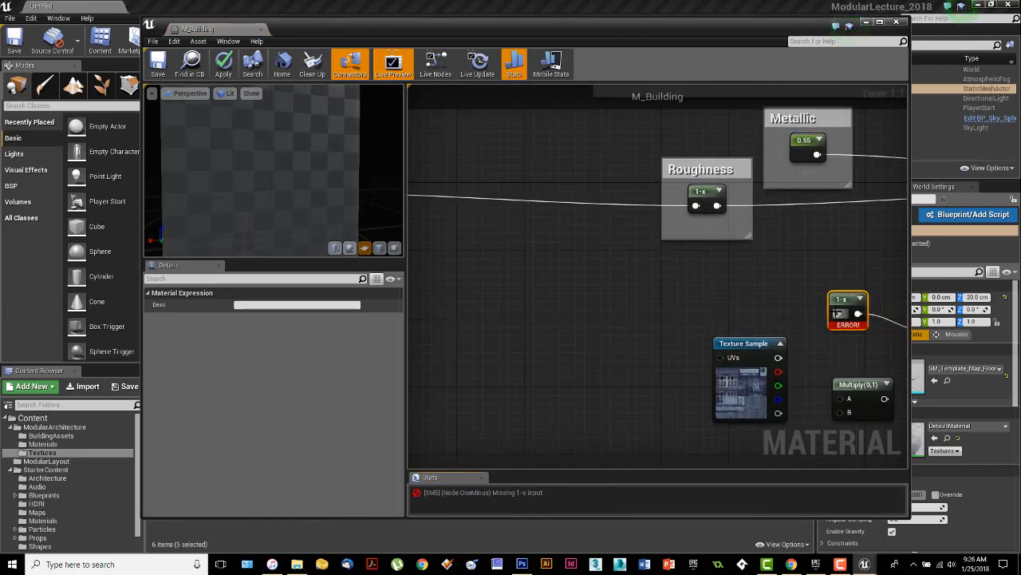
left_click_drag(838, 314, 520, 223)
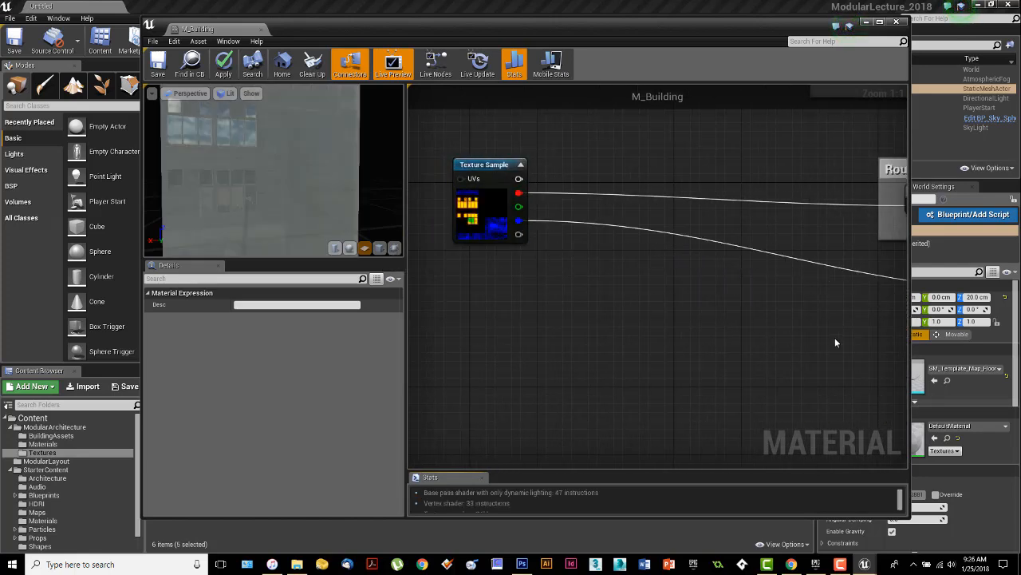
Step: Connect the lower Multiply node's output to input B of the Multiply node feeding Specular
right_click_drag(792, 322, 497, 247)
right_click_drag(758, 282, 684, 277)
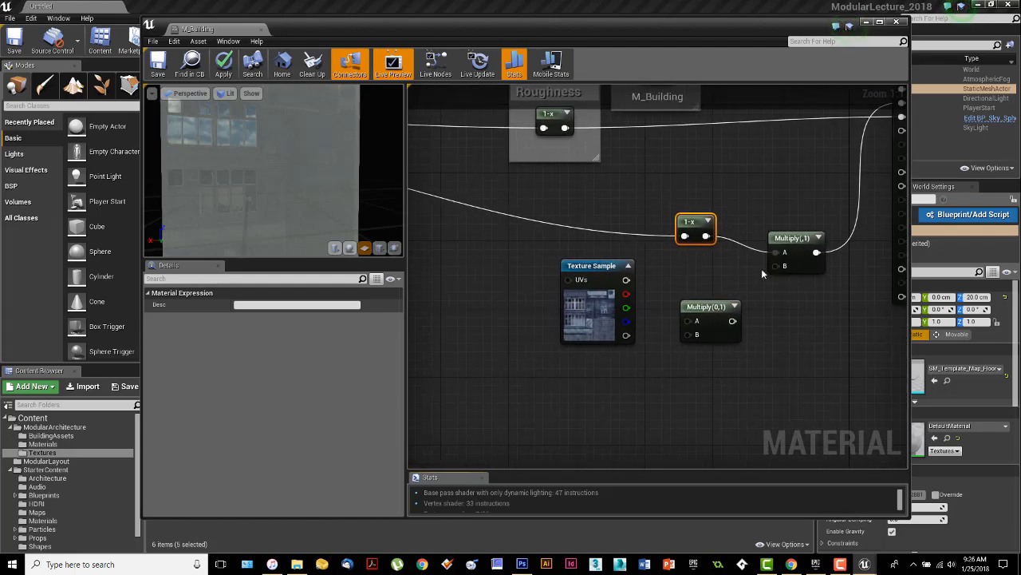
left_click_drag(774, 266, 697, 303)
right_click_drag(637, 356, 644, 319)
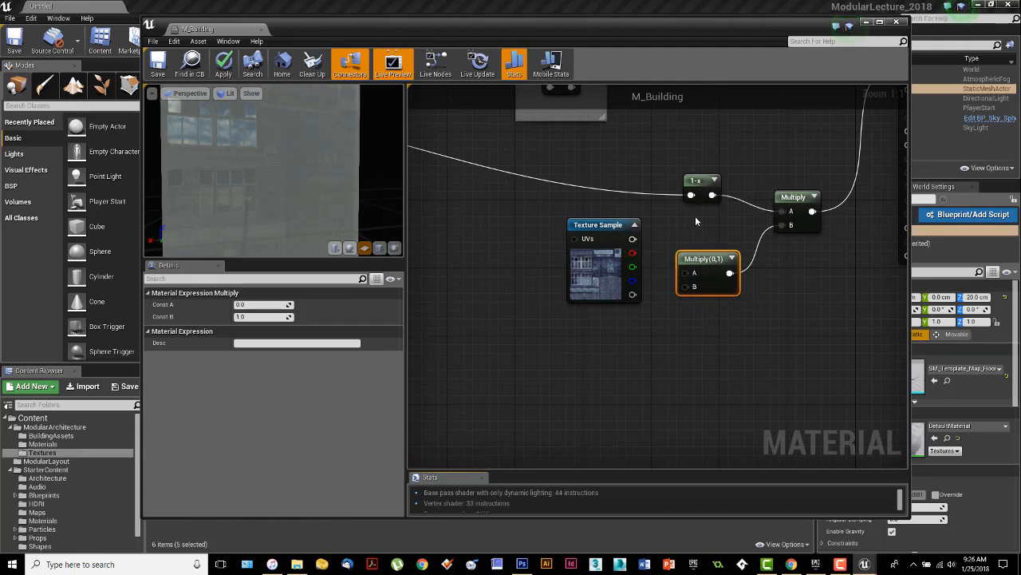
Step: Connect the combined color output of the Building_SPEC Texture Sample to input A of the lower Multiply node
right_click_drag(695, 217, 736, 283)
right_click_drag(630, 239, 900, 277)
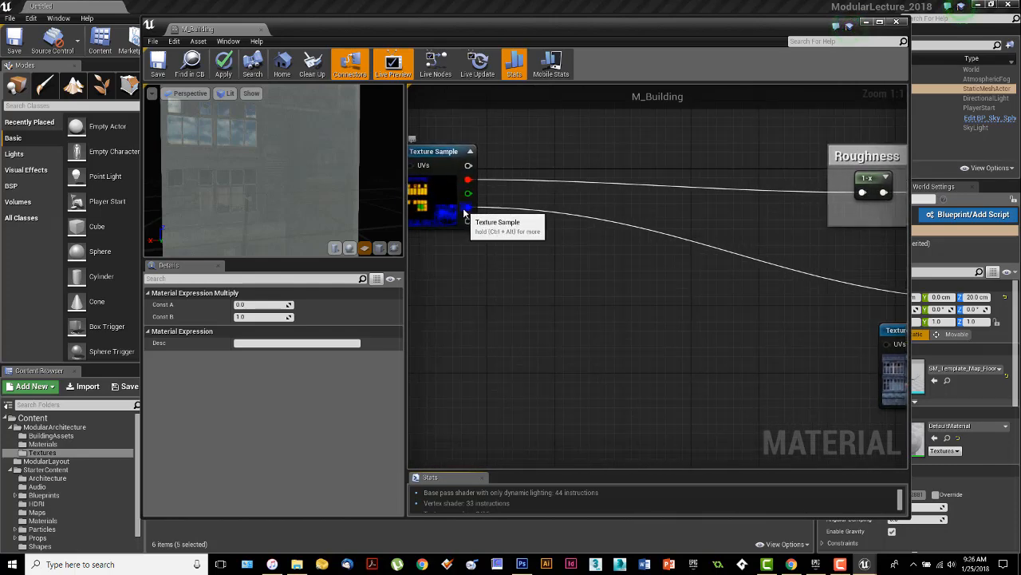
right_click_drag(809, 302, 554, 269)
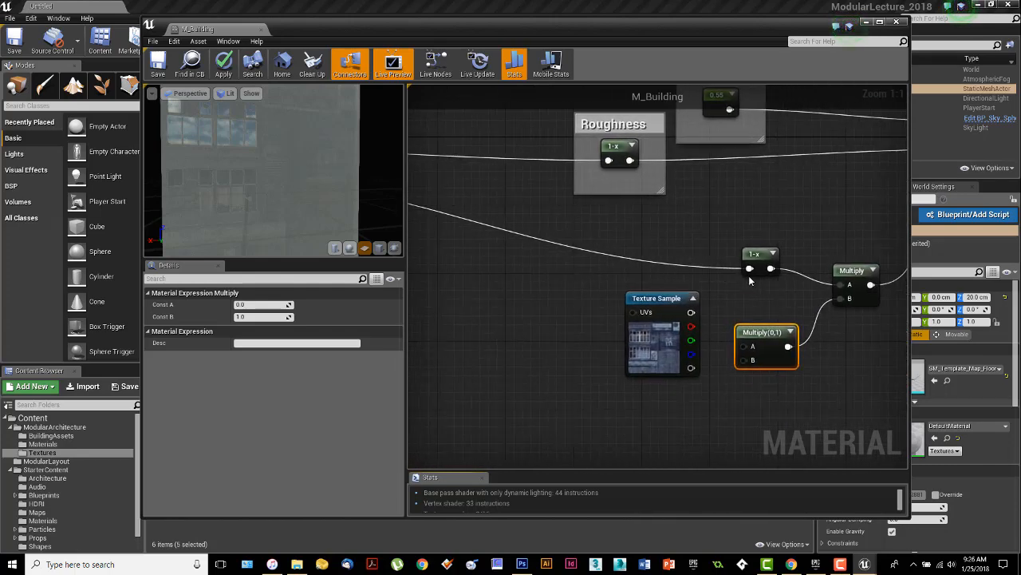
right_click_drag(768, 292, 727, 278)
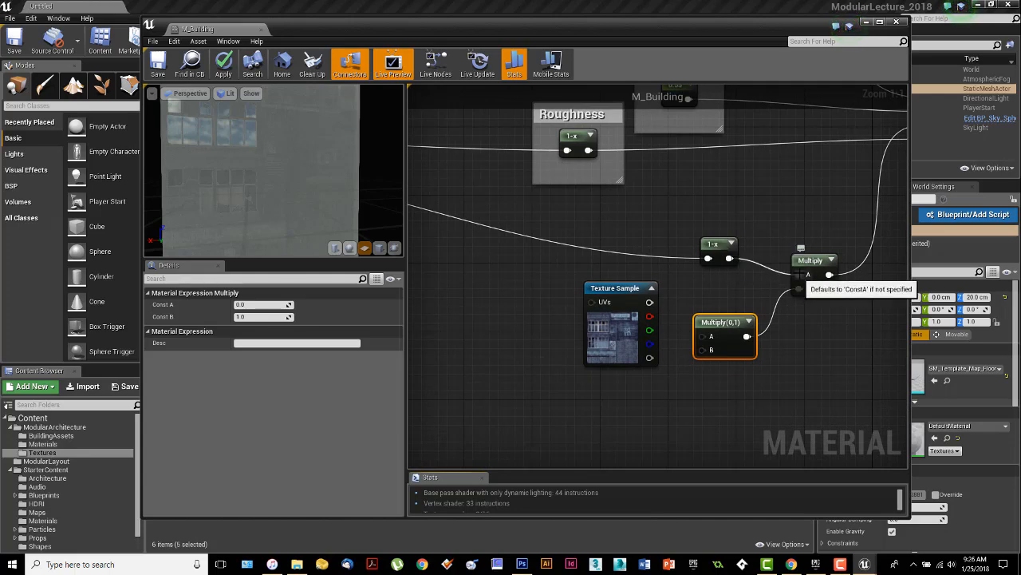
right_click_drag(799, 276, 777, 231)
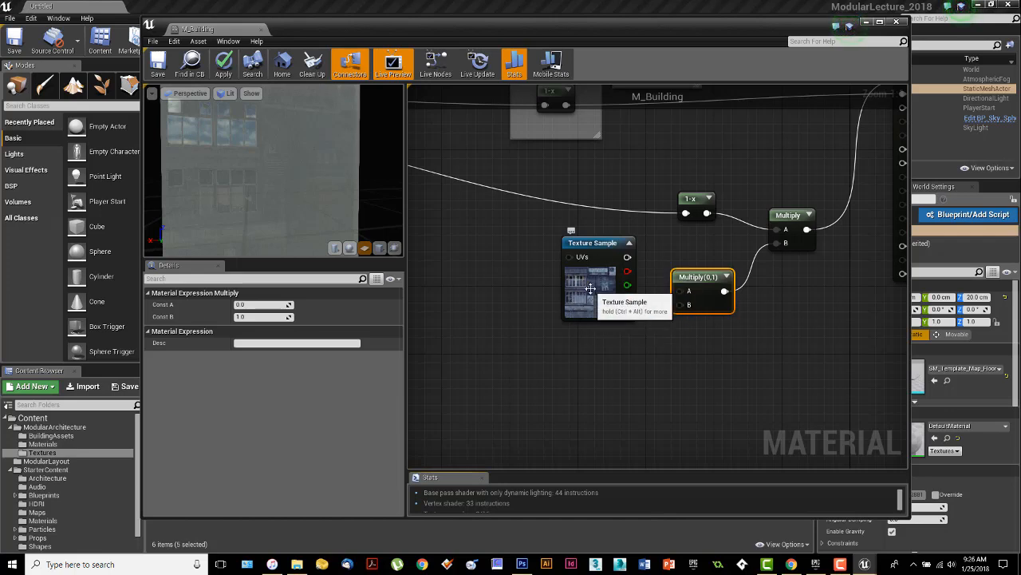
left_click_drag(627, 257, 681, 290)
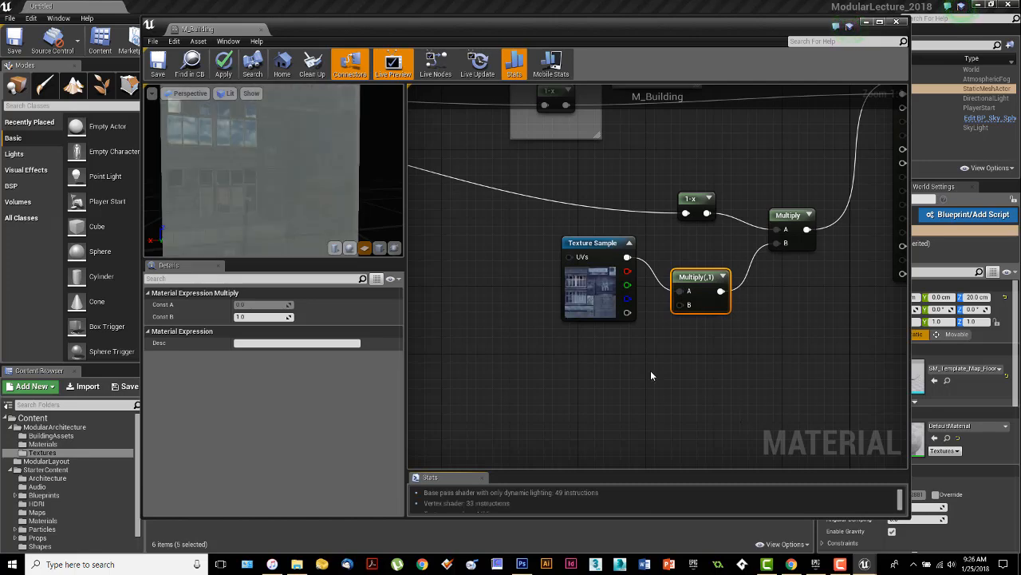
Step: Add a Constant of 2.5 below the Texture Sample, connect it to the lower Multiply node's input B, and inspect the wall in the material preview
right_click_drag(650, 375, 655, 353)
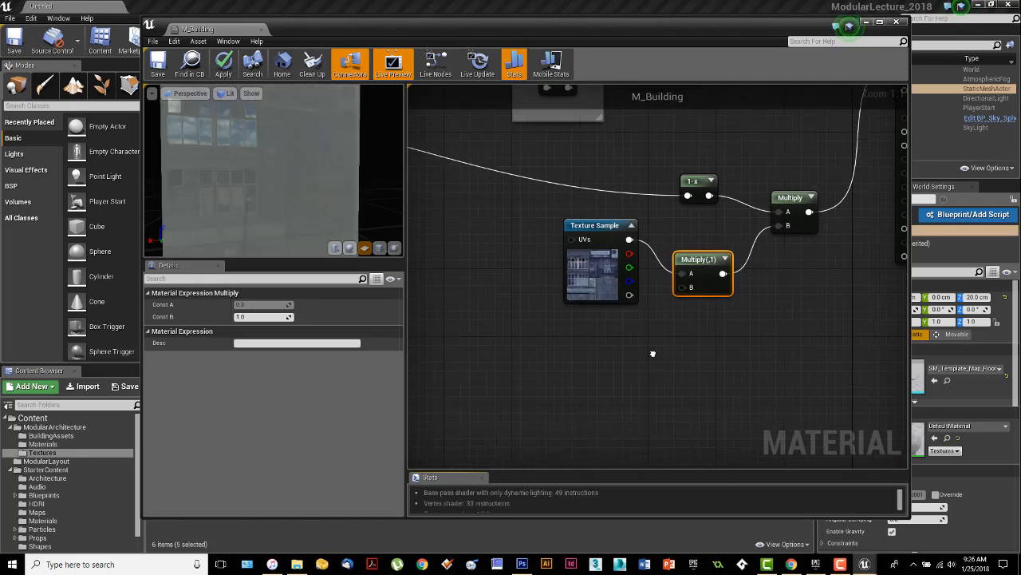
left_click(614, 325)
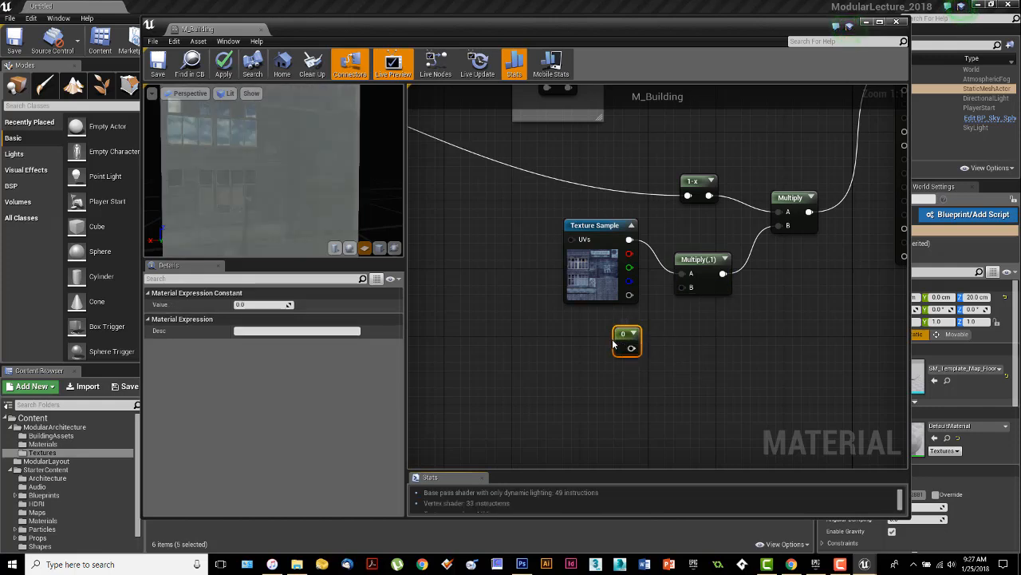
left_click_drag(614, 343, 606, 344)
left_click(257, 305)
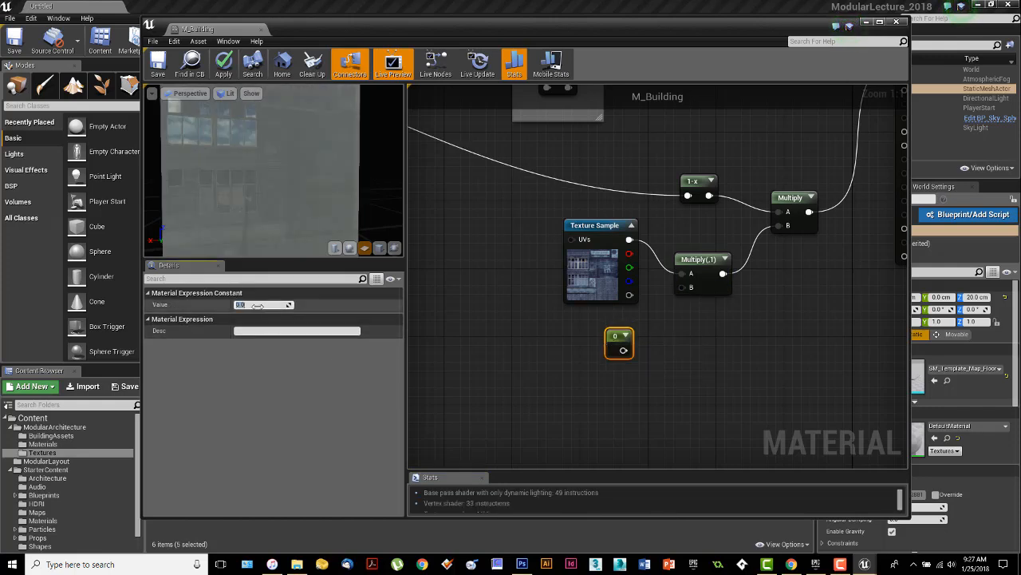
left_click(616, 346)
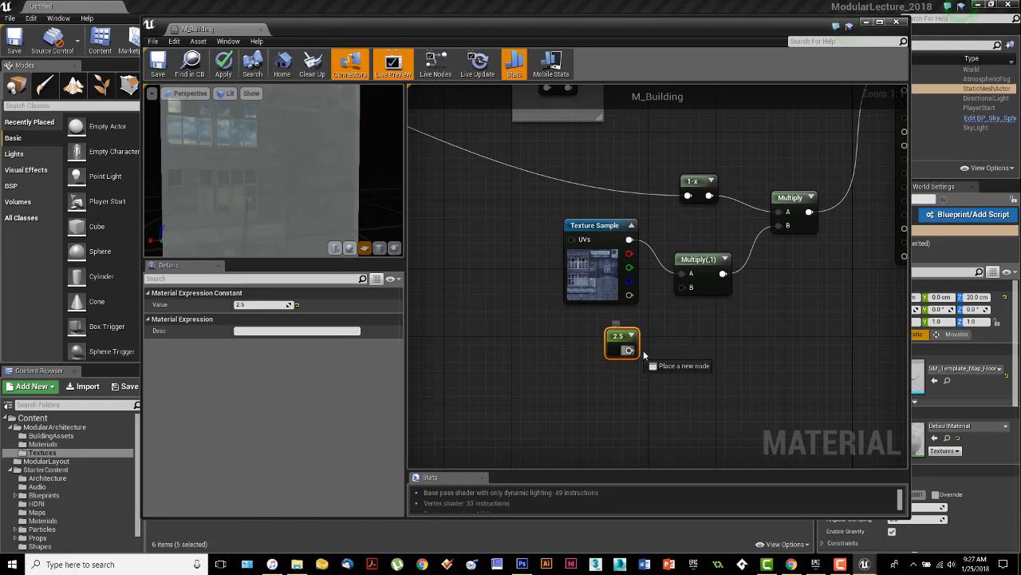
left_click_drag(643, 350, 682, 286)
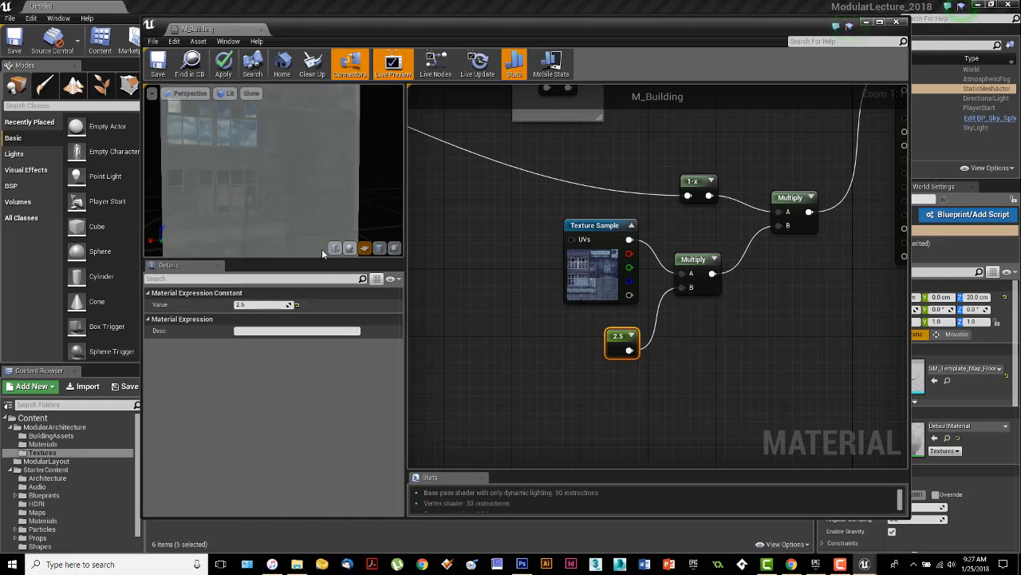
left_click_drag(220, 226, 238, 214)
right_click_drag(238, 214, 239, 172)
left_click_drag(239, 171, 224, 190)
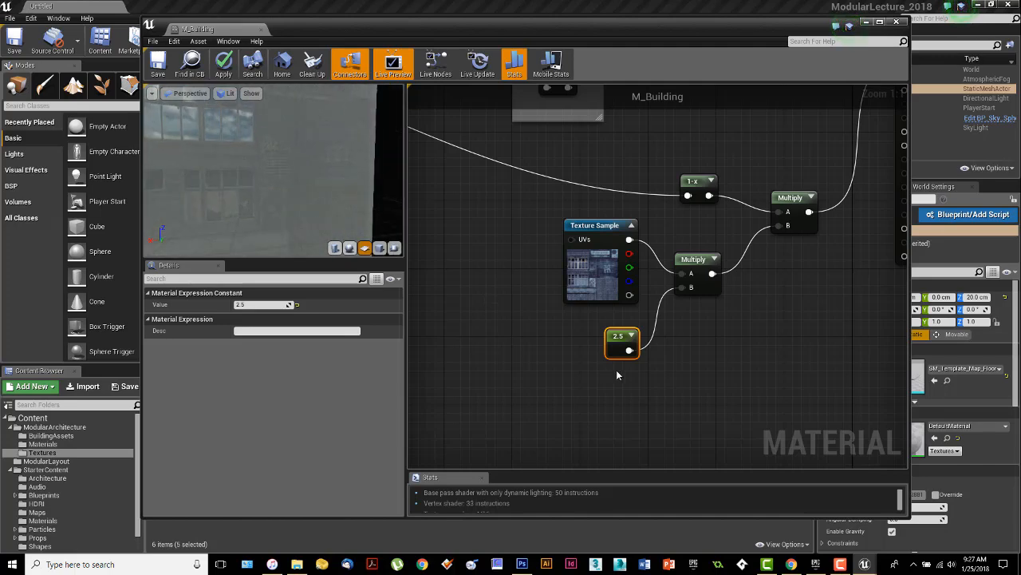
Step: Group the Texture Sample, 2.5 constant, 1-x and both Multiply nodes in a comment box titled "Specular"
right_click_drag(615, 96, 688, 460)
right_click_drag(634, 412, 472, 103)
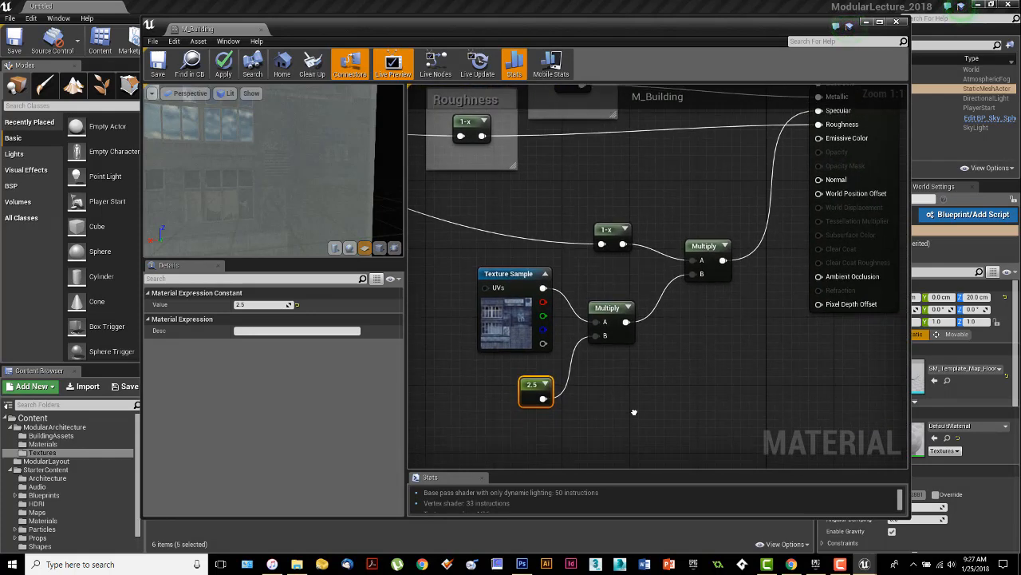
right_click_drag(645, 398, 643, 408)
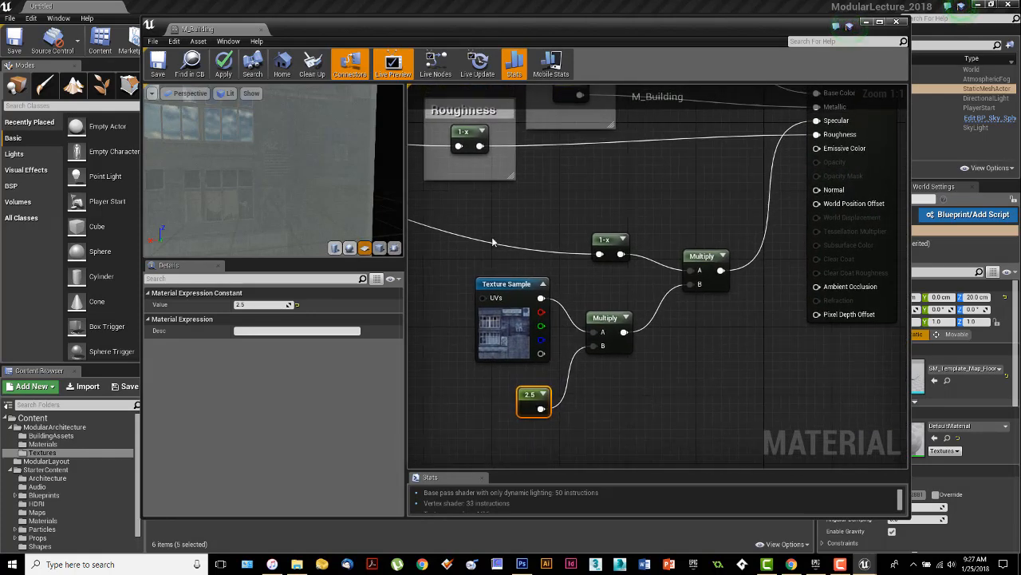
left_click_drag(469, 224, 749, 436)
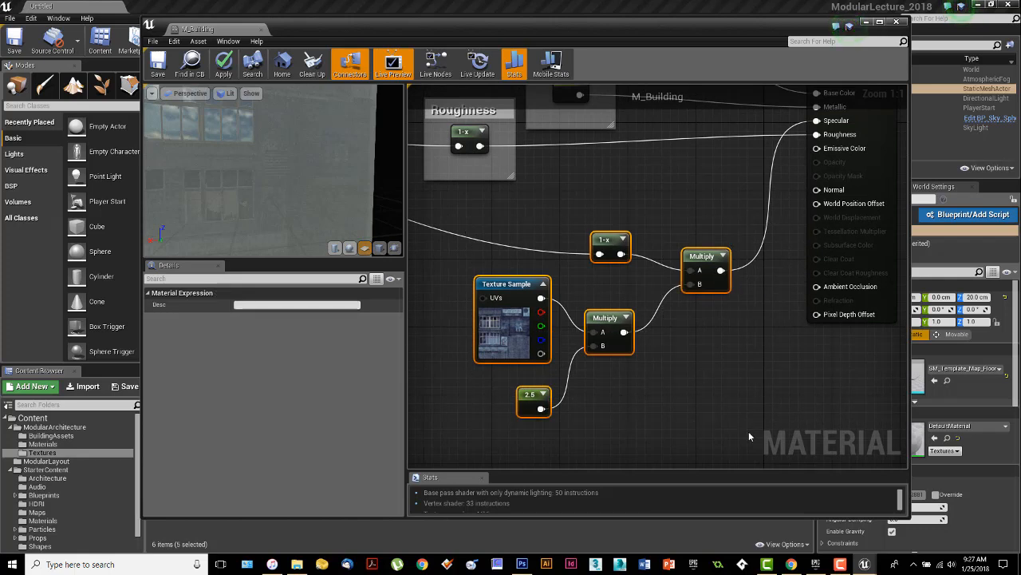
key("c")
double_click(496, 221)
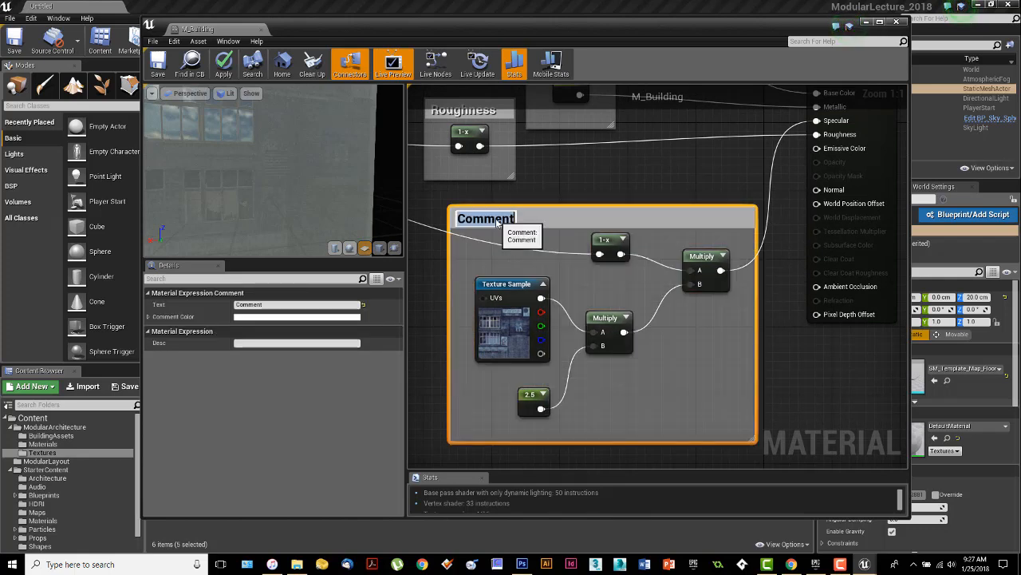
type("Specular")
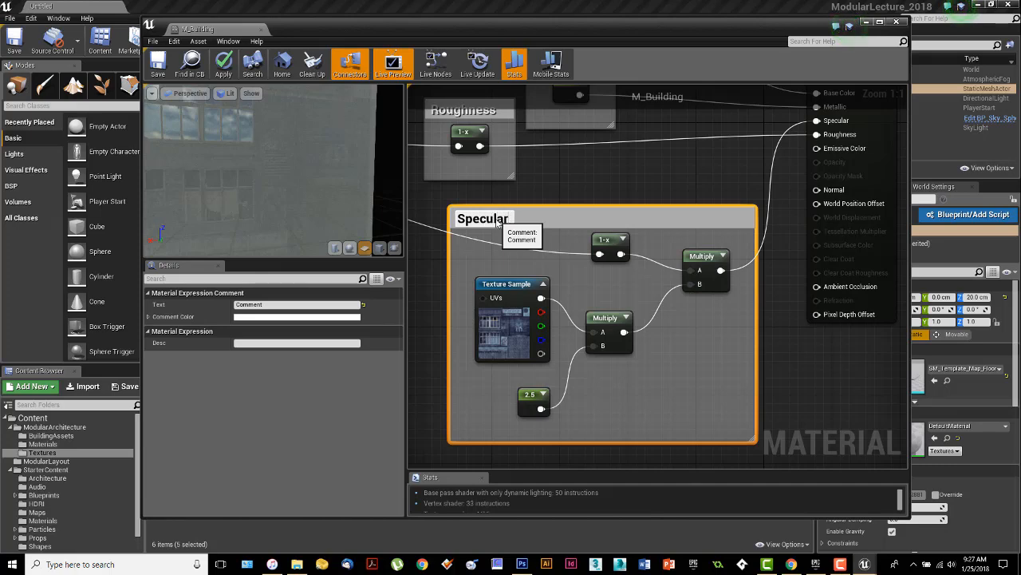
key("Return")
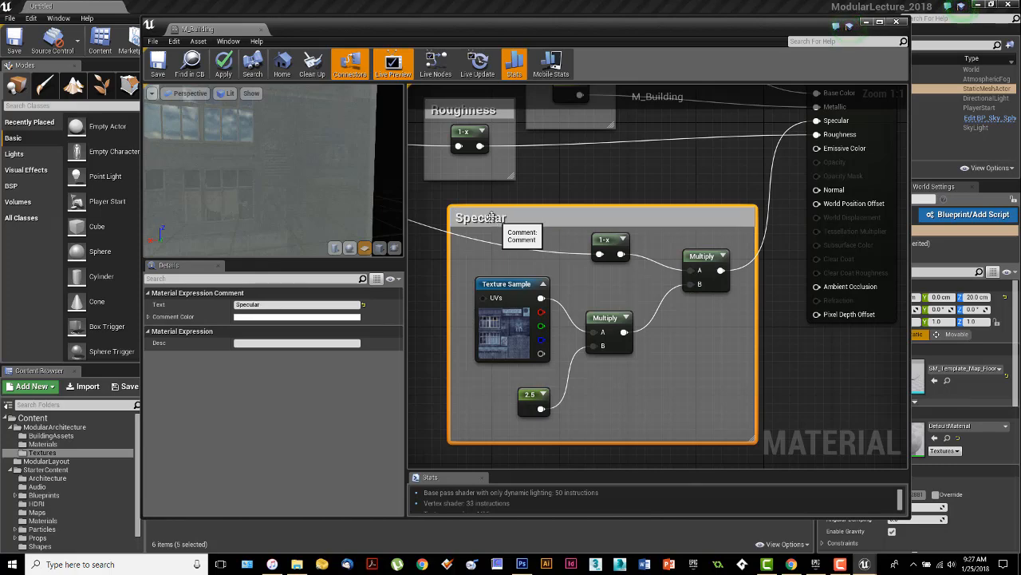
Step: Move the Specular comment box and the Building_MASK Texture Sample farther left in the graph, with the mask node above the box
scroll(724, 302, "down", 2)
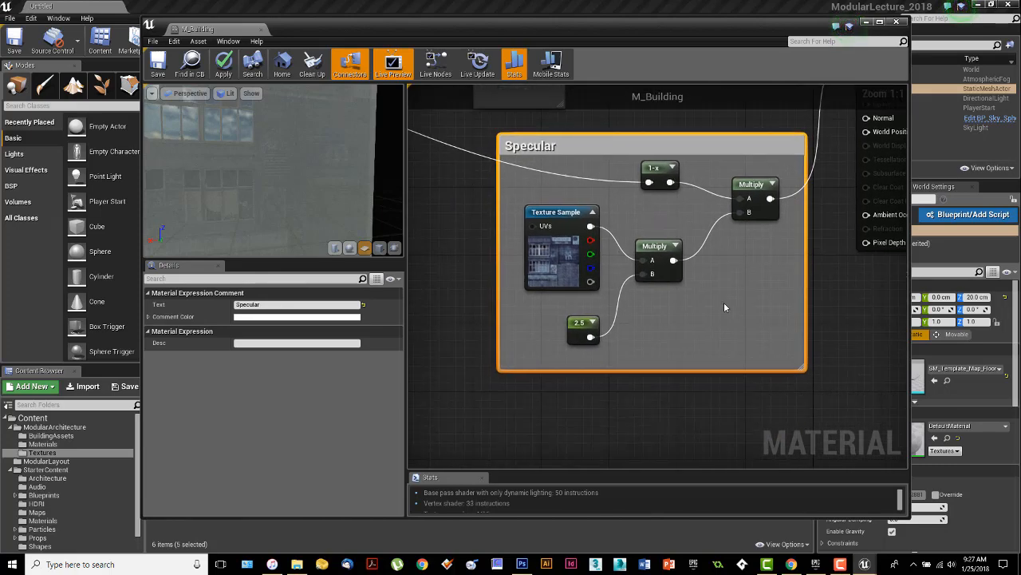
right_click_drag(741, 336, 748, 335)
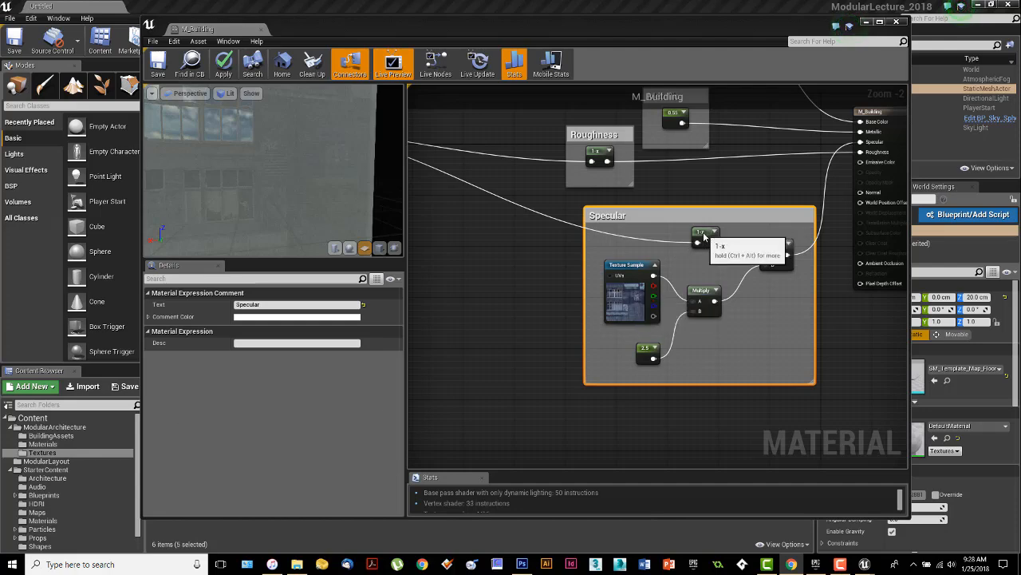
right_click_drag(656, 269, 498, 220)
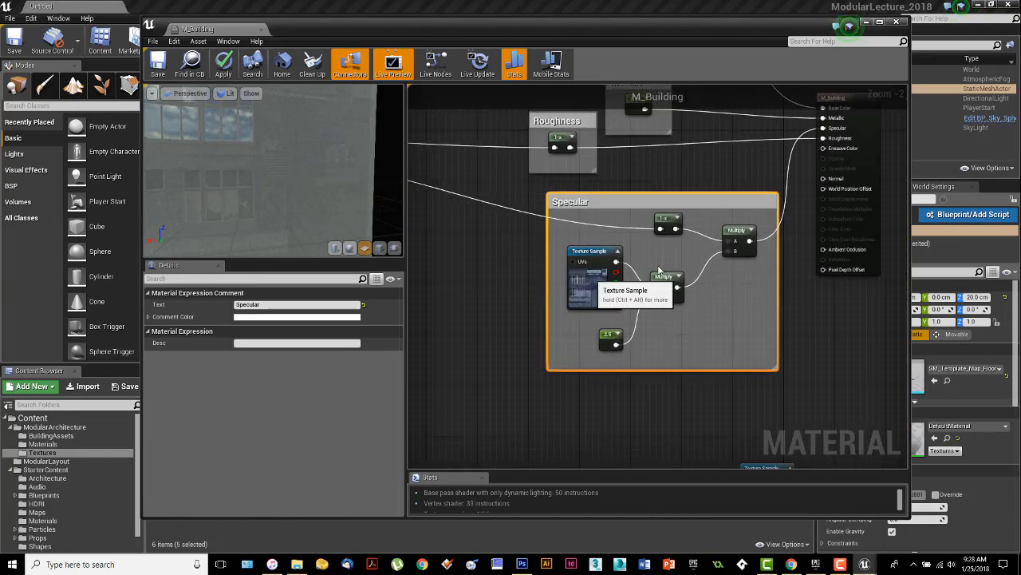
left_click(589, 281)
left_click(607, 339)
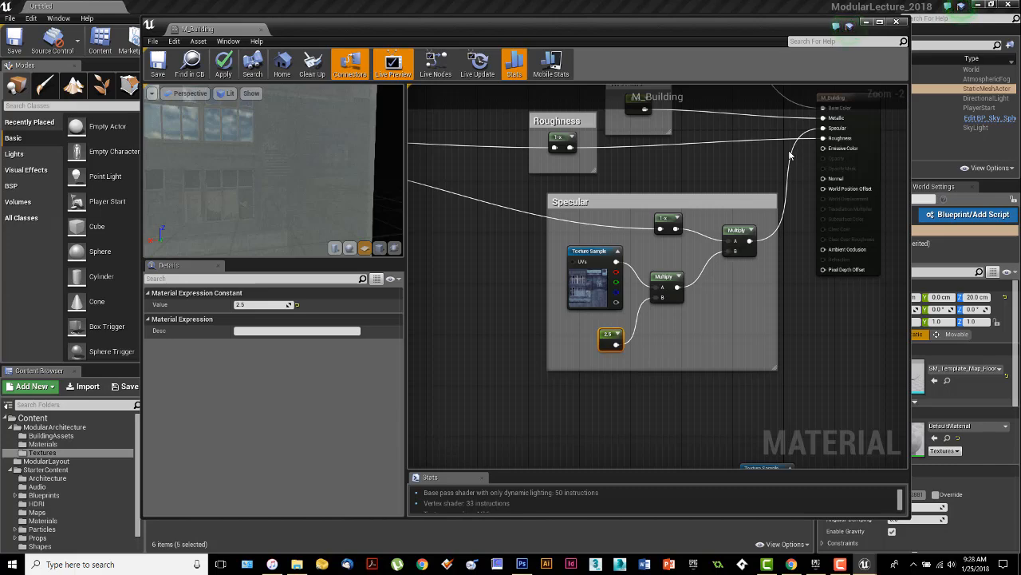
right_click_drag(506, 300, 536, 260)
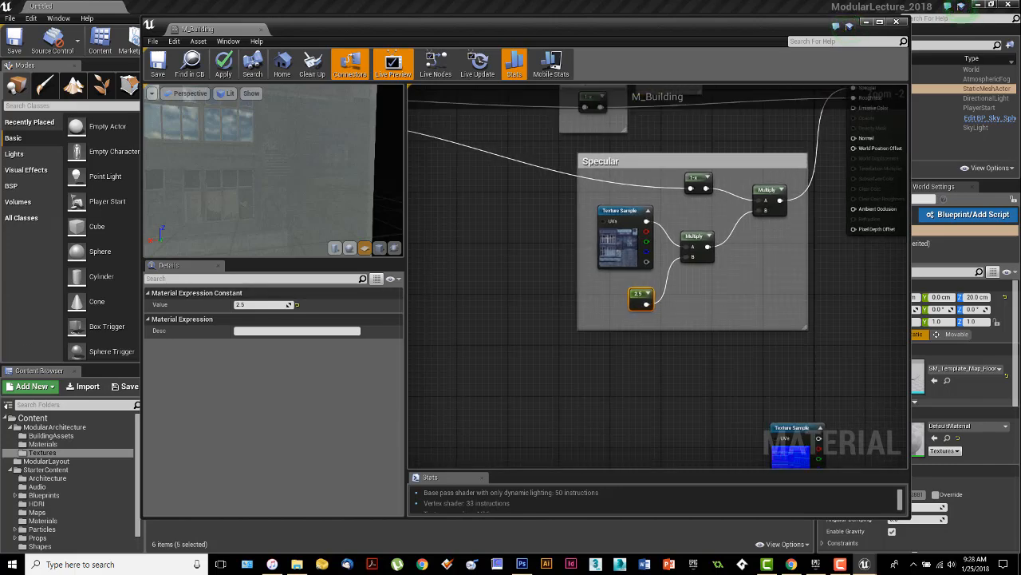
right_click_drag(721, 397, 736, 433)
left_click_drag(750, 269, 527, 257)
right_click_drag(527, 257, 755, 299)
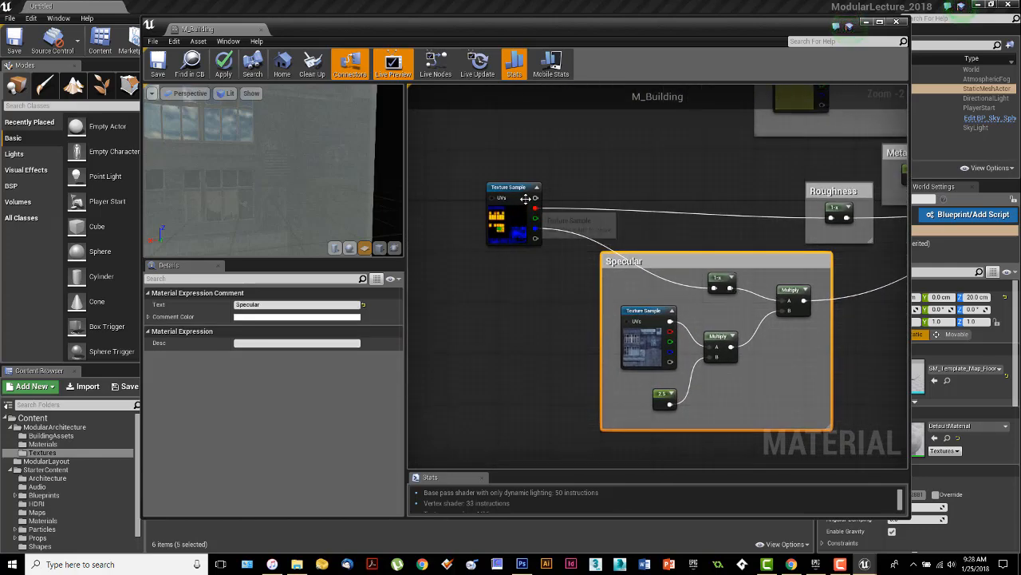
left_click_drag(515, 190, 476, 106)
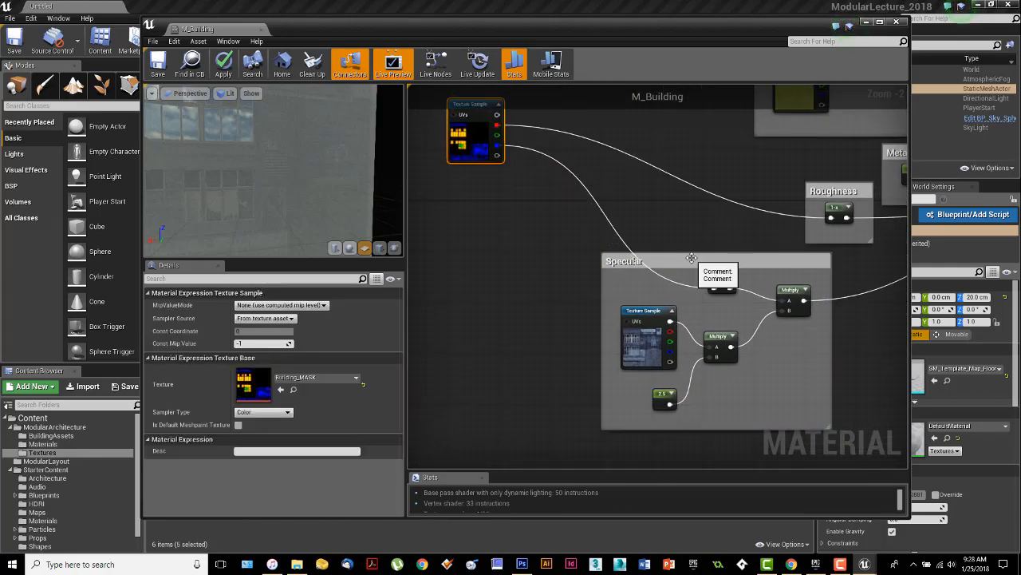
left_click_drag(667, 261, 610, 243)
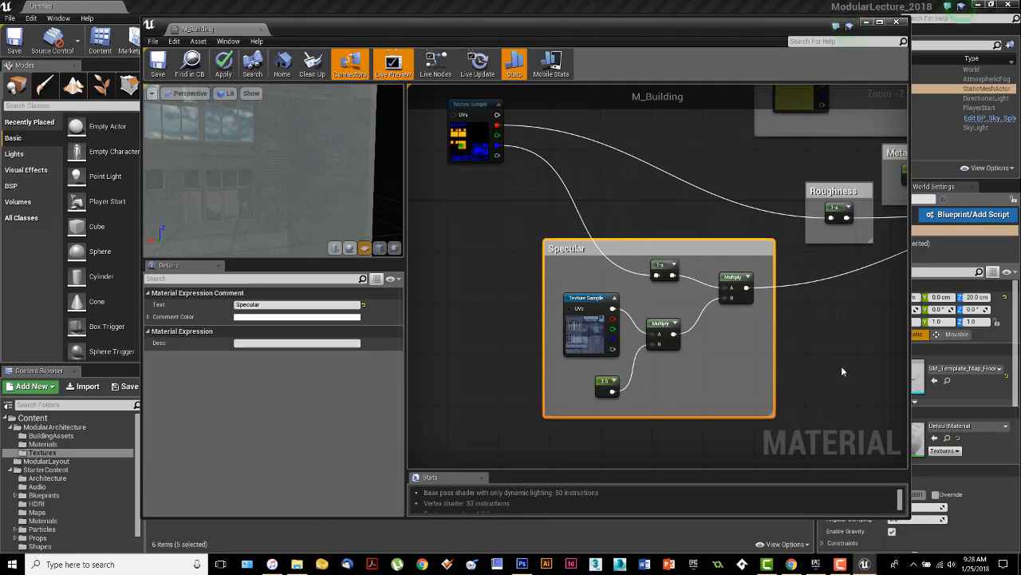
Step: Move both normal map Texture Samples together up and to the left, into the free space beside the Specular comment box
right_click_drag(841, 366, 623, 250)
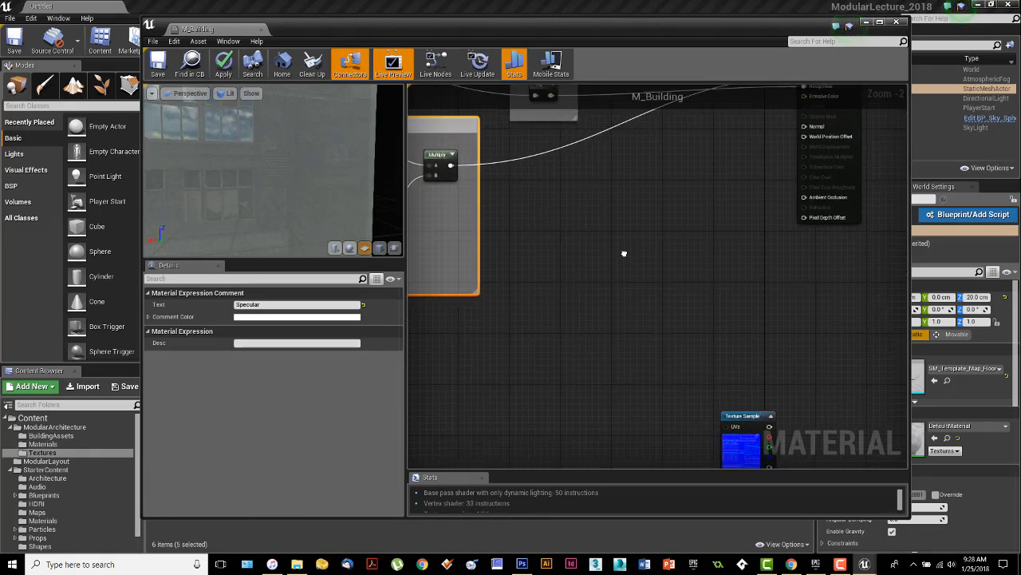
right_click_drag(666, 337, 634, 306)
left_click_drag(633, 306, 720, 441)
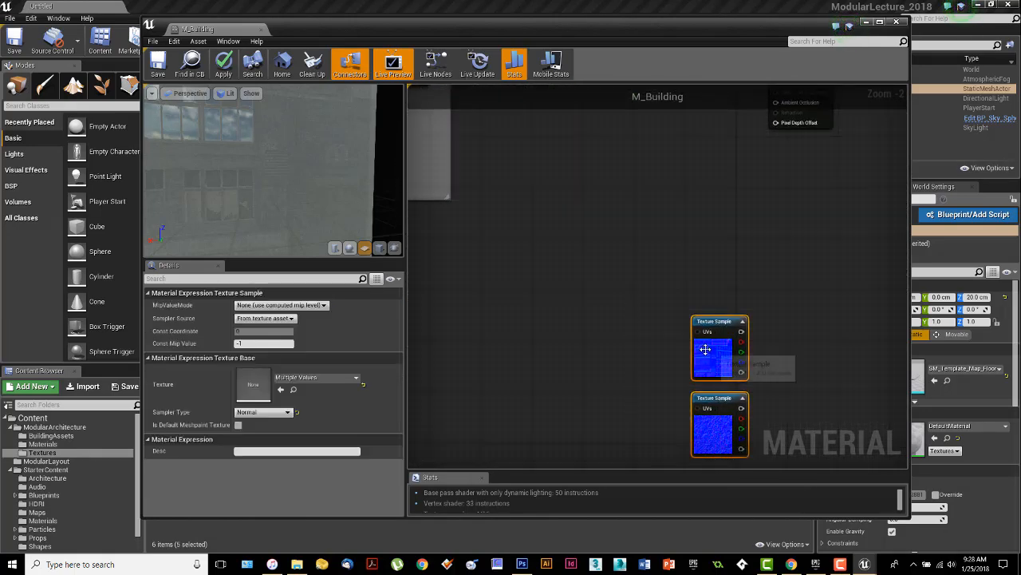
left_click_drag(696, 366, 659, 220)
left_click(731, 280)
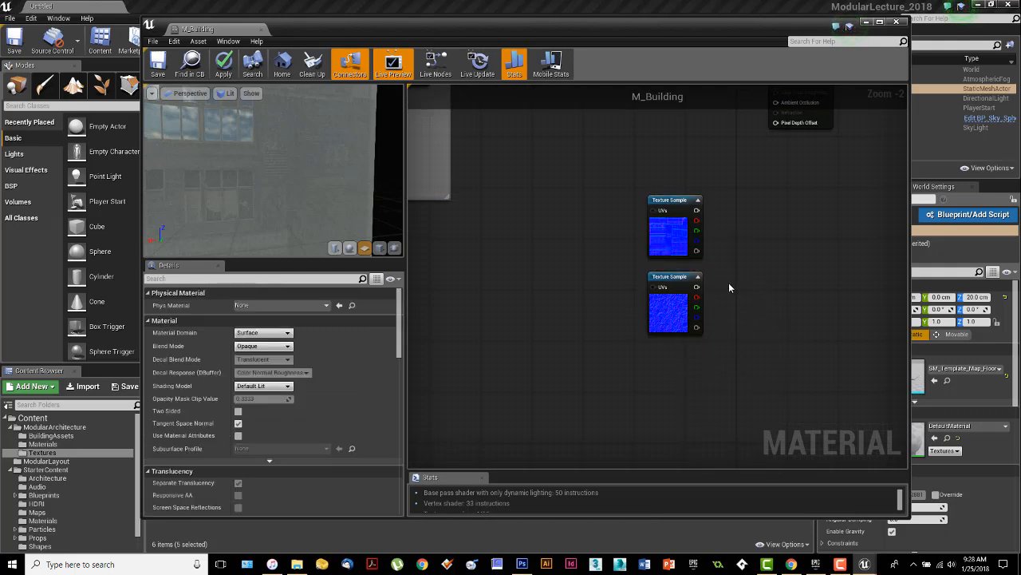
Step: Duplicate the Moss_NRM Texture Sample and stack the two moss nodes to the left of the Building_NORM Texture Sample
scroll(729, 281, "up", 2)
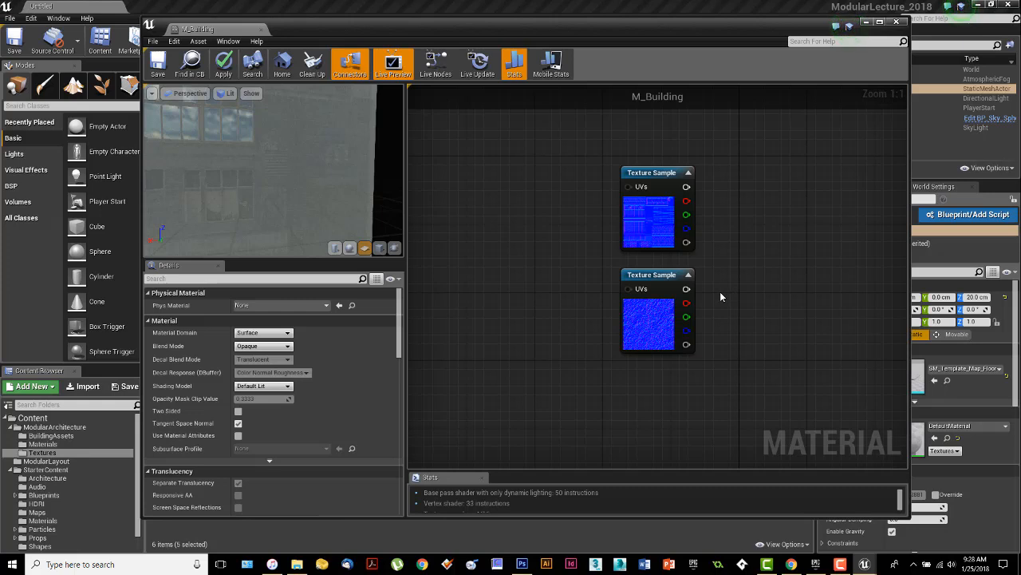
left_click(660, 323)
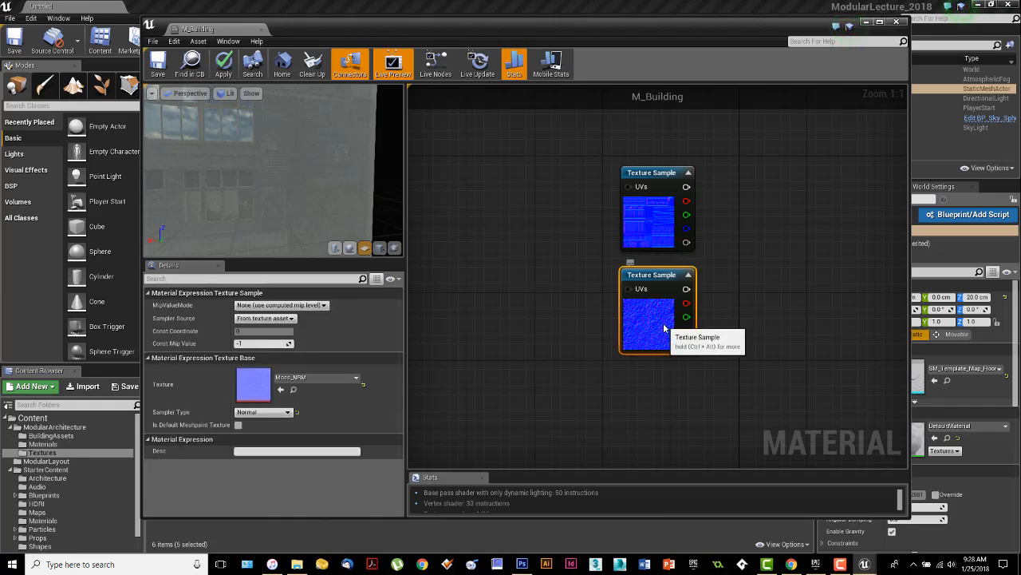
right_click(660, 324)
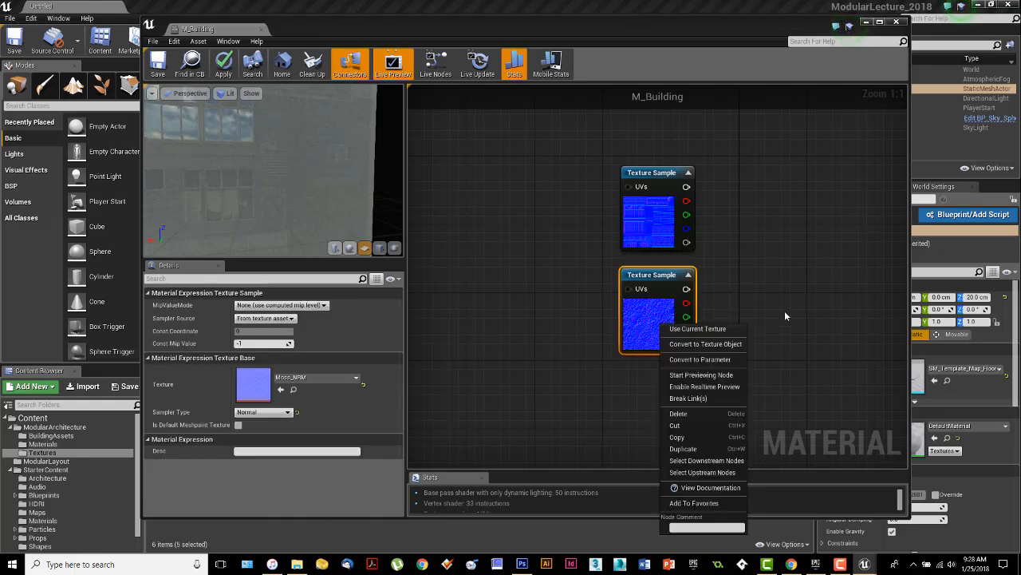
left_click(697, 450)
left_click_drag(766, 387, 493, 352)
right_click_drag(588, 382, 724, 368)
left_click_drag(794, 322, 638, 253)
left_click_drag(639, 343, 628, 344)
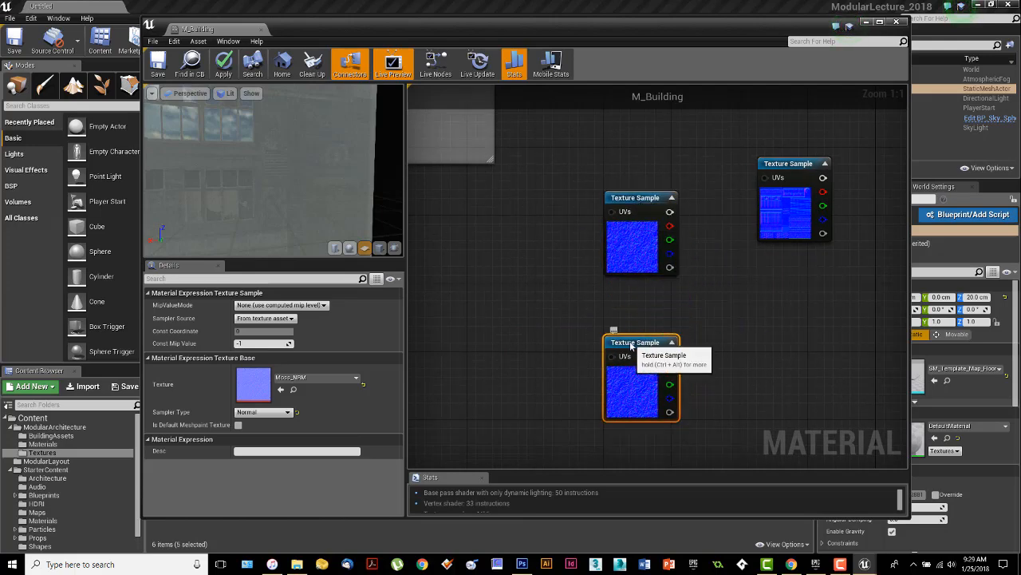
Step: Move the Building_NORM Texture Sample above the moss normal samples, close to the left of the material's Normal input
right_click_drag(799, 309, 629, 317)
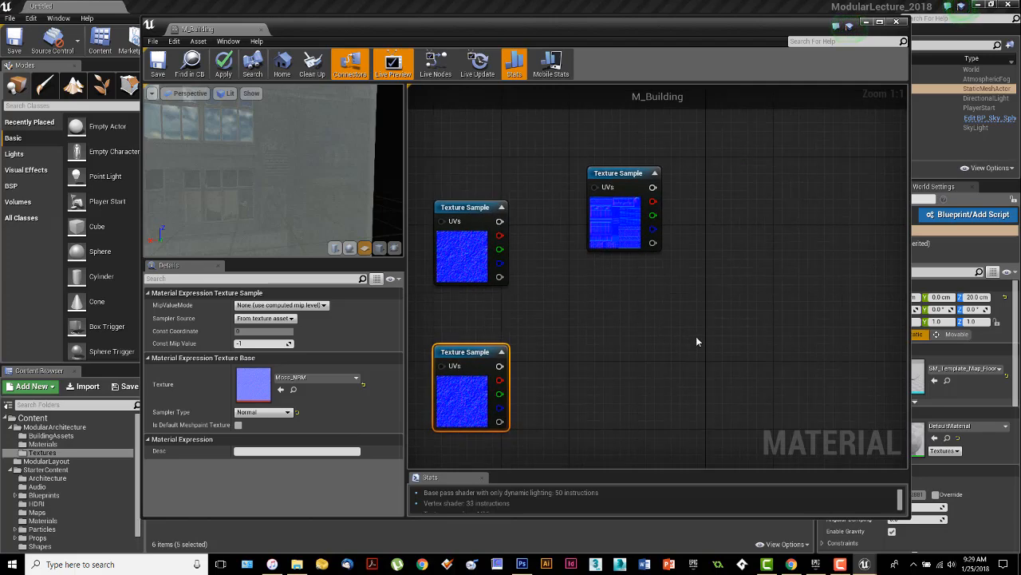
right_click_drag(695, 335, 652, 346)
left_click_drag(582, 194, 640, 244)
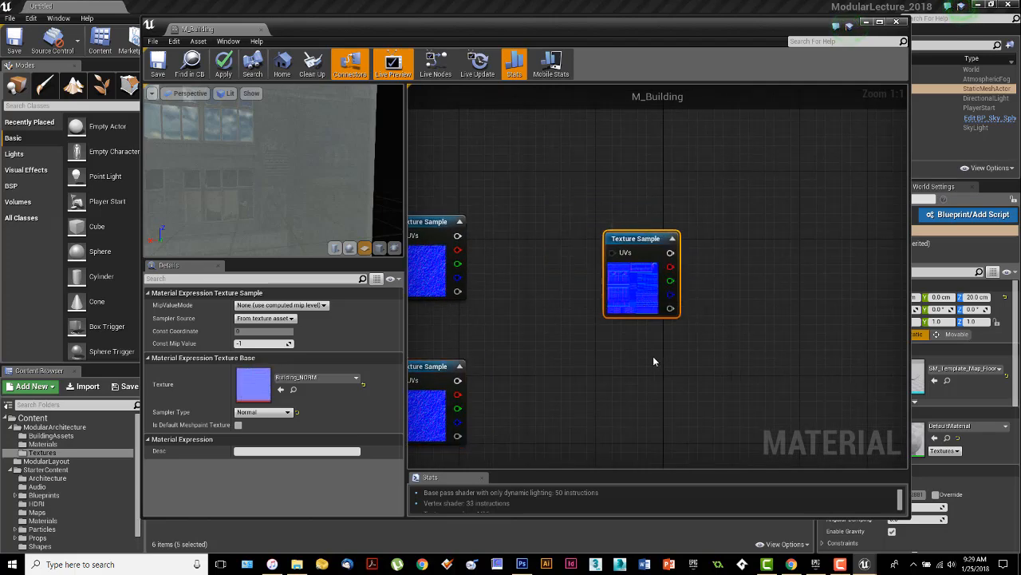
scroll(718, 356, "down", 3)
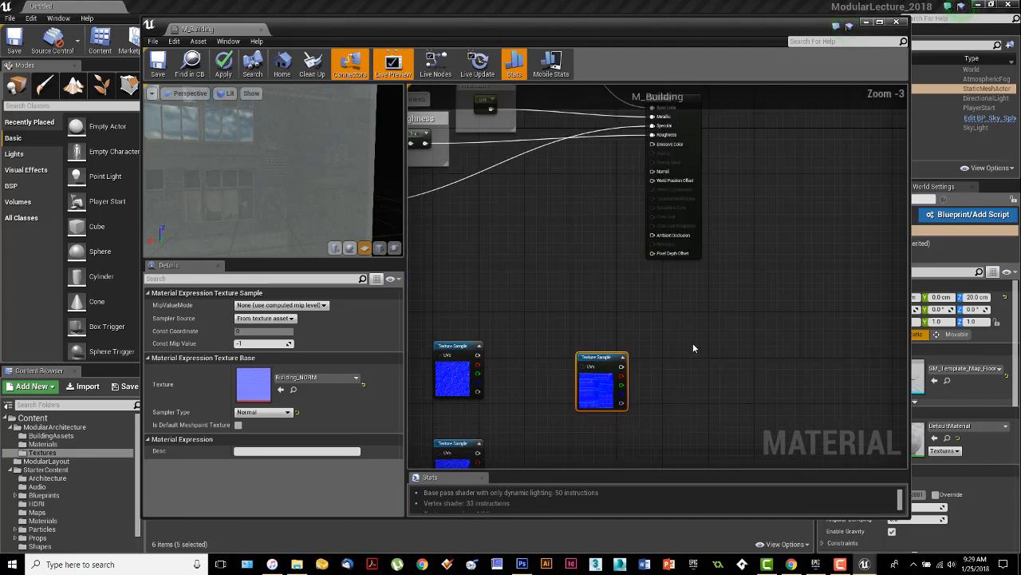
right_click_drag(693, 347, 696, 372)
left_click_drag(609, 391, 552, 267)
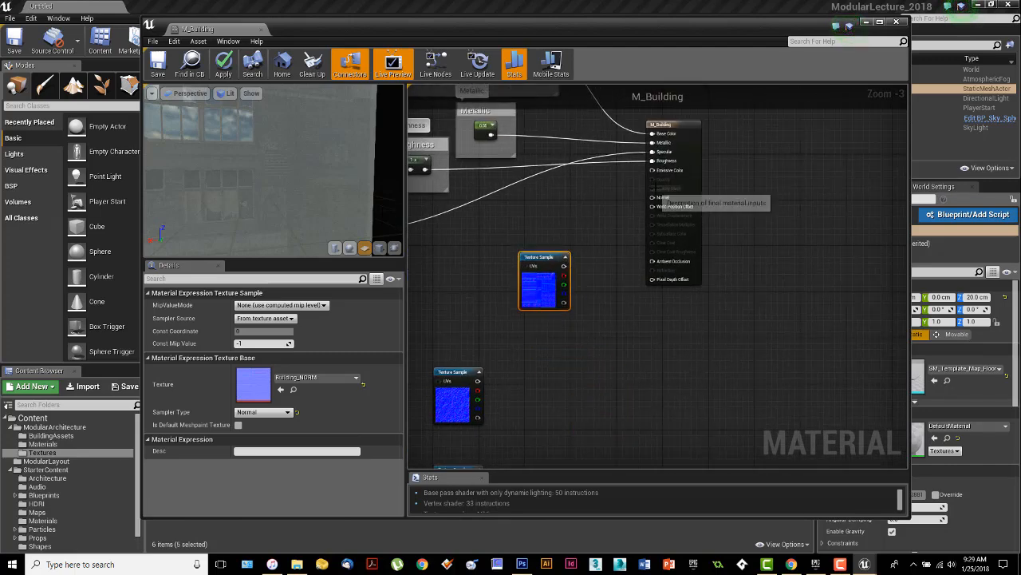
Step: Connect the combined output of the Building_NORM Texture Sample to the Normal input and inspect the wall relief up close in the preview
left_click_drag(653, 198, 564, 266)
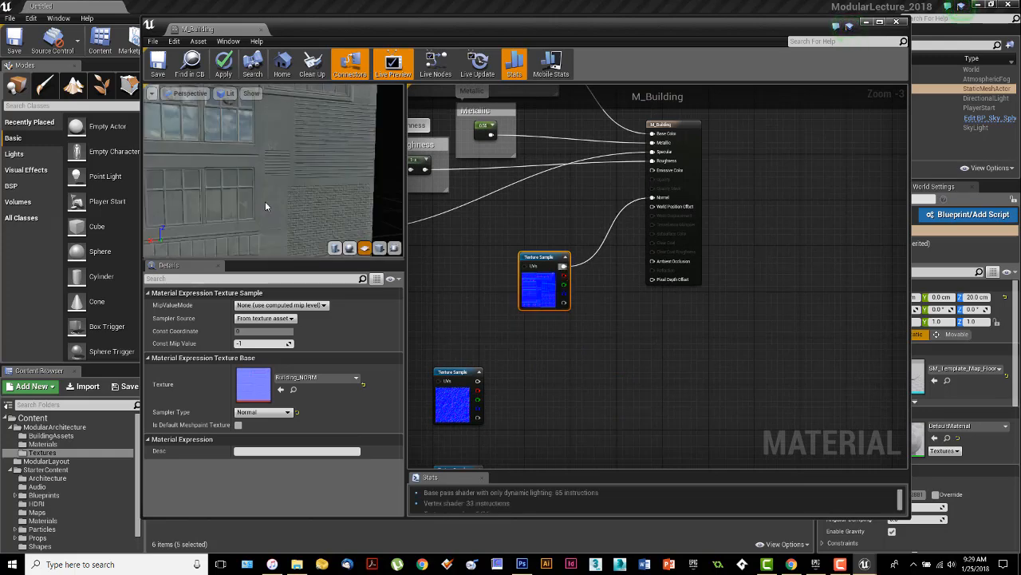
mouse_move(265, 202)
left_mouse_down()
mouse_move(284, 191)
mouse_move(260, 201)
mouse_move(269, 189)
left_mouse_up()
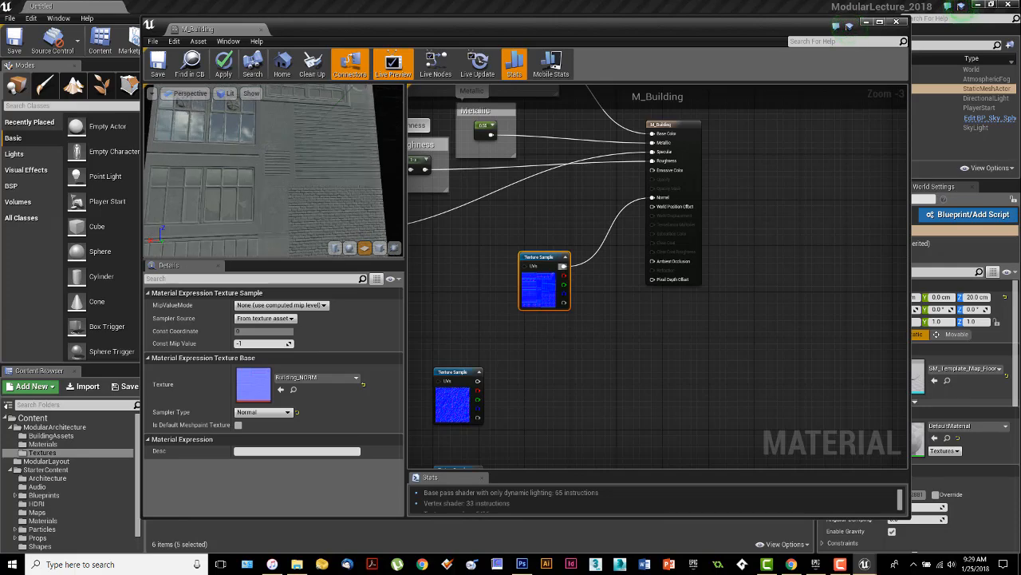
mouse_move(270, 188)
right_mouse_down()
mouse_move(275, 155)
mouse_move(261, 198)
right_mouse_up()
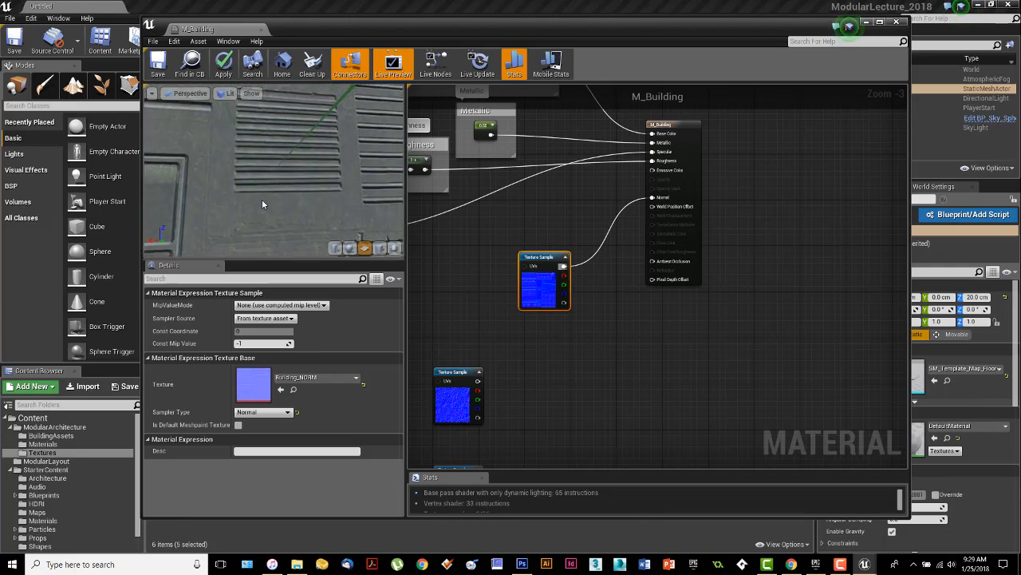
left_click_drag(261, 199, 334, 180)
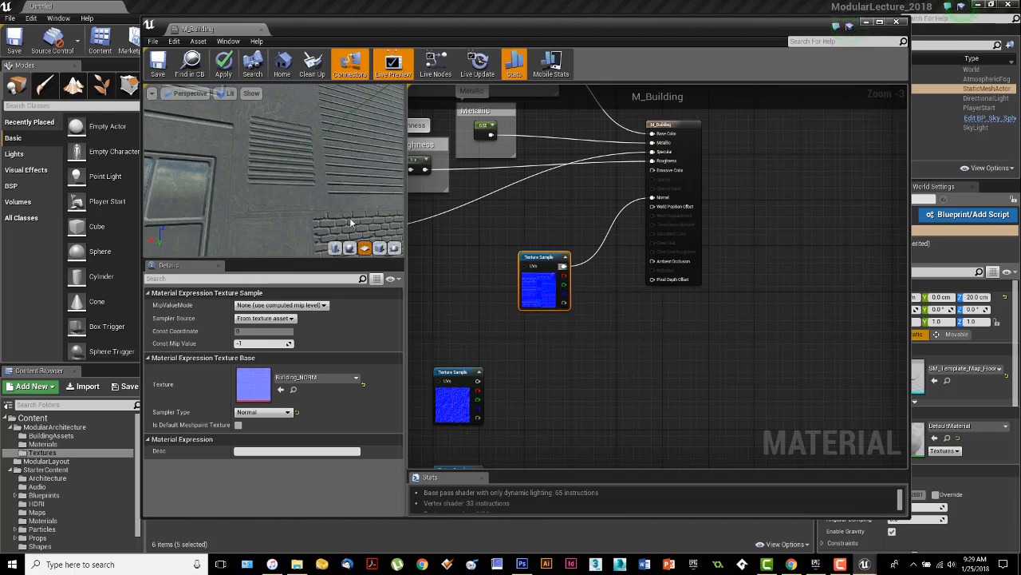
Step: Review the Base Color blends, the mask's channel connections and the normal map Texture Samples across the node graph
right_click_drag(411, 120, 533, 288)
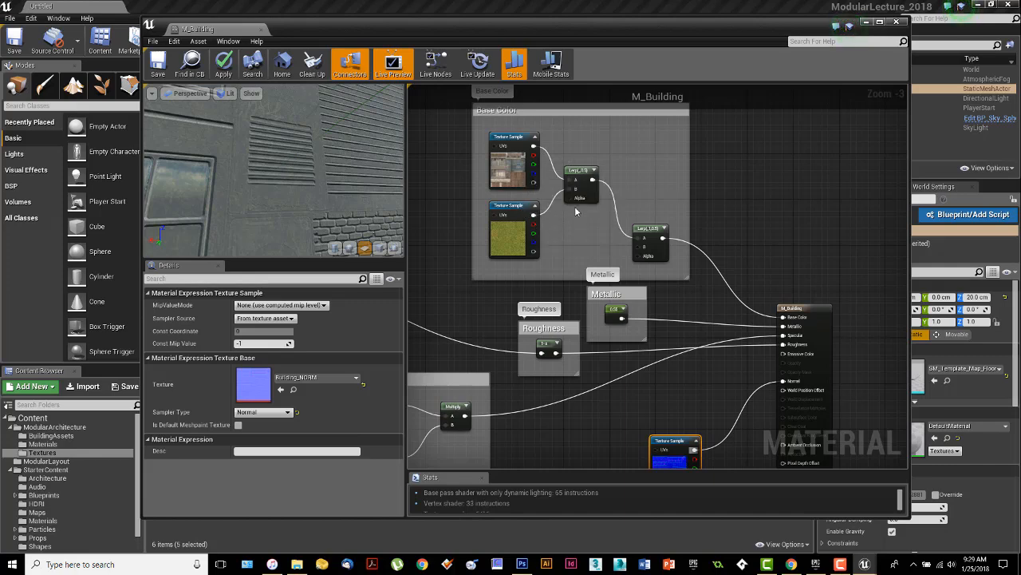
right_click_drag(557, 230, 802, 213)
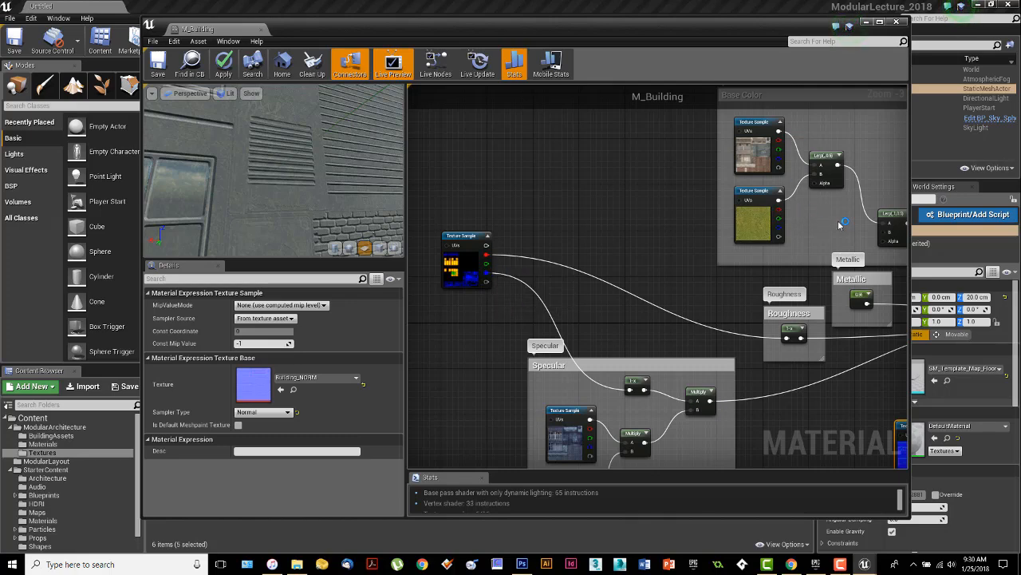
right_click_drag(843, 225, 790, 210)
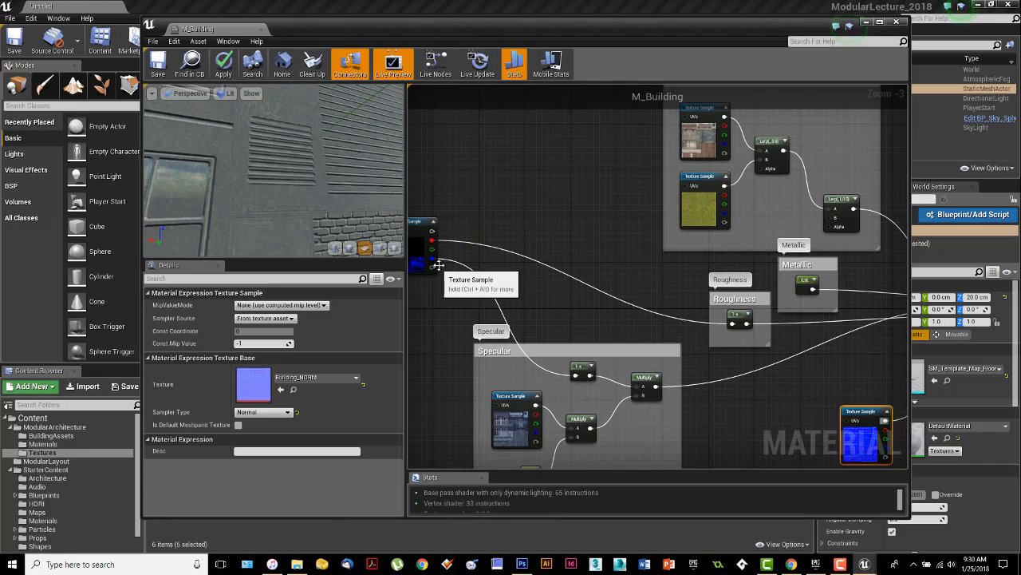
right_click_drag(543, 204, 623, 215)
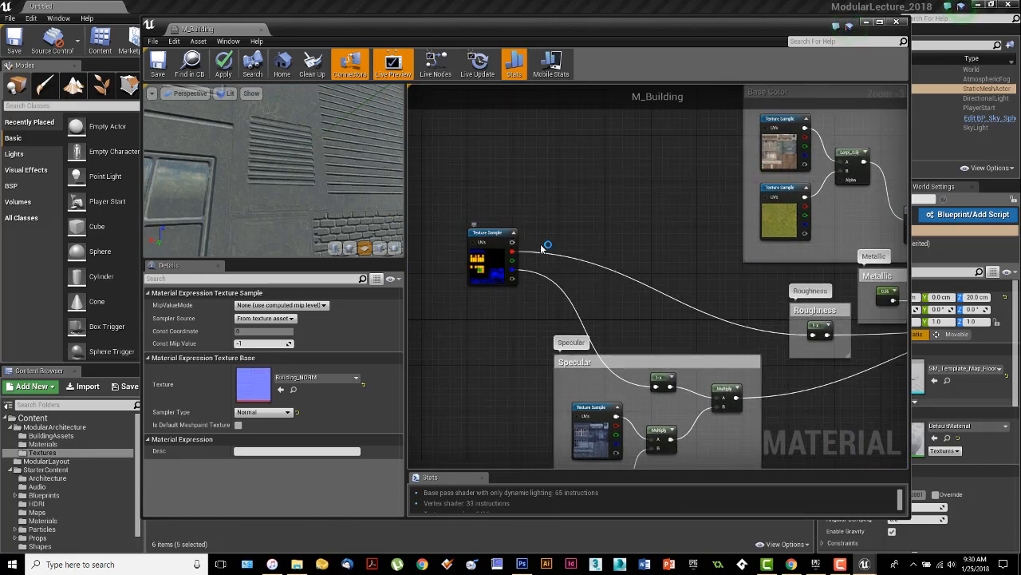
right_click_drag(672, 252, 578, 121)
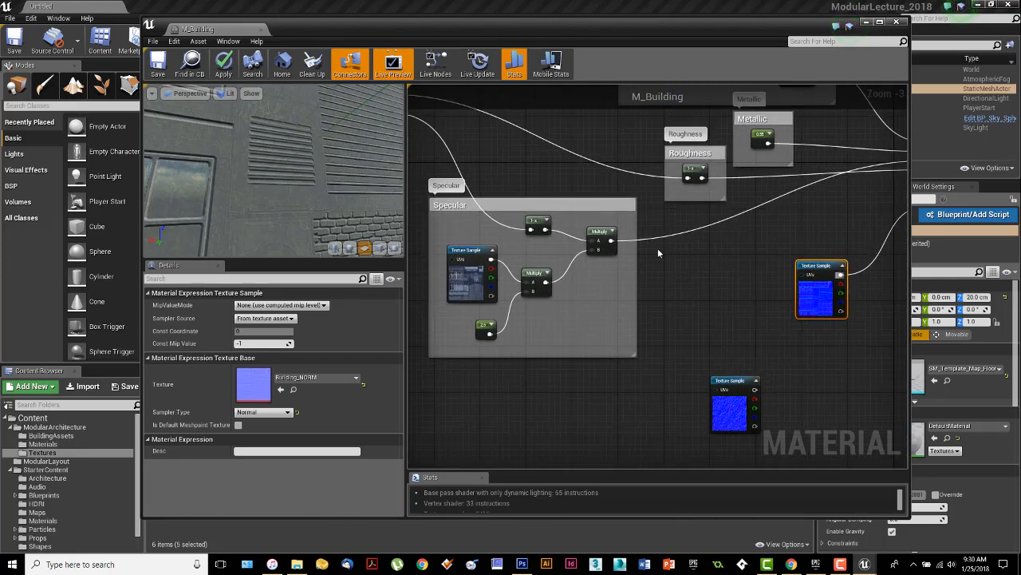
right_click_drag(715, 274, 574, 255)
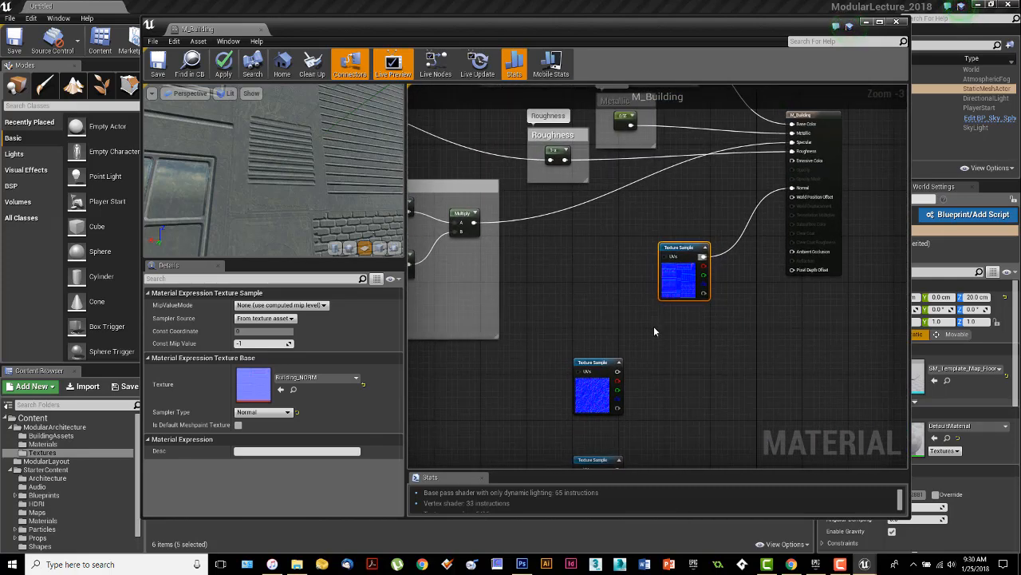
right_click_drag(656, 331, 655, 232)
right_click_drag(607, 197, 607, 280)
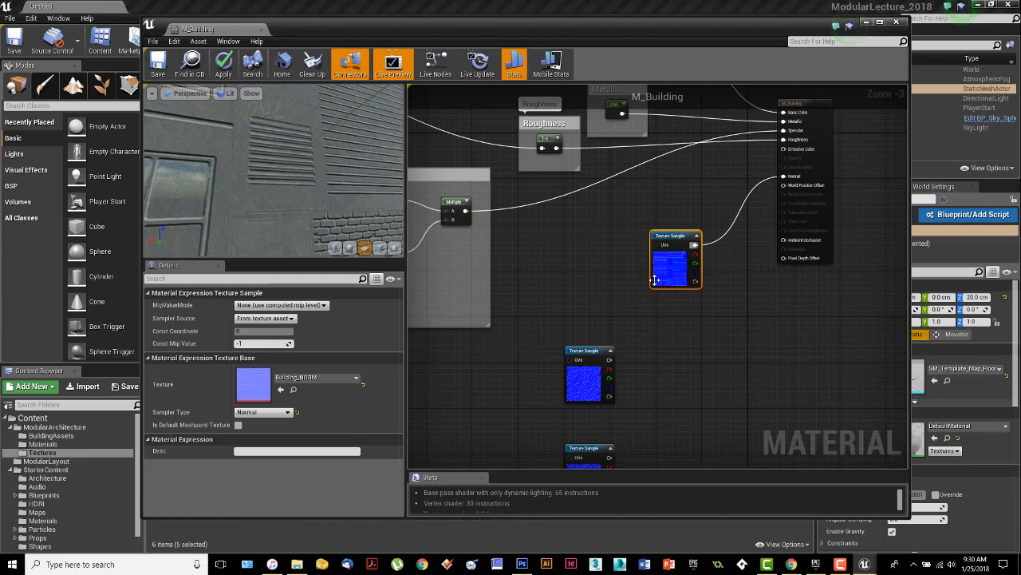
right_click_drag(644, 335, 656, 340)
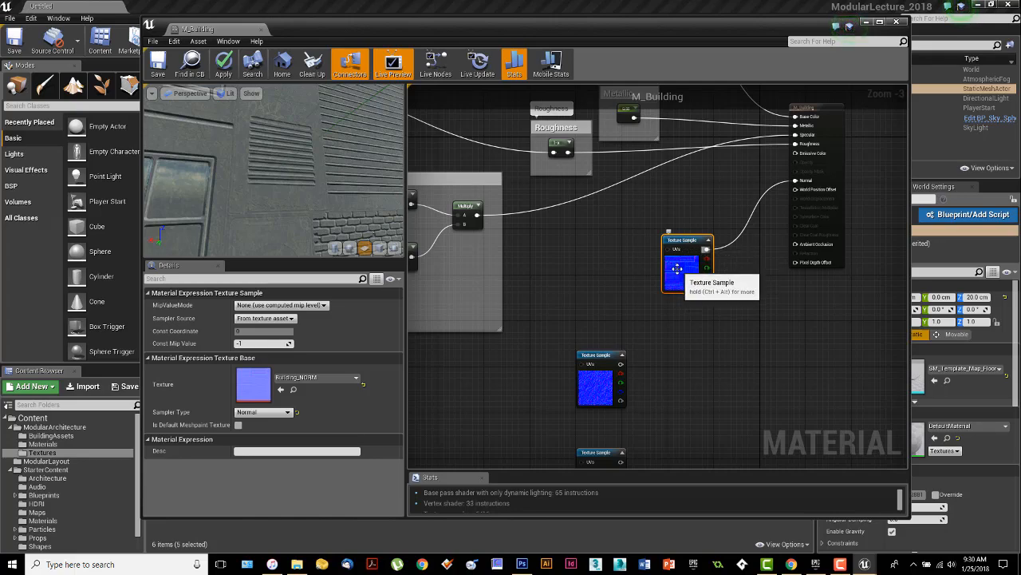
Step: Switch to Photoshop and examine the window frames and adjoining wall in Building_NORM.tga up close
key("alt+Tab")
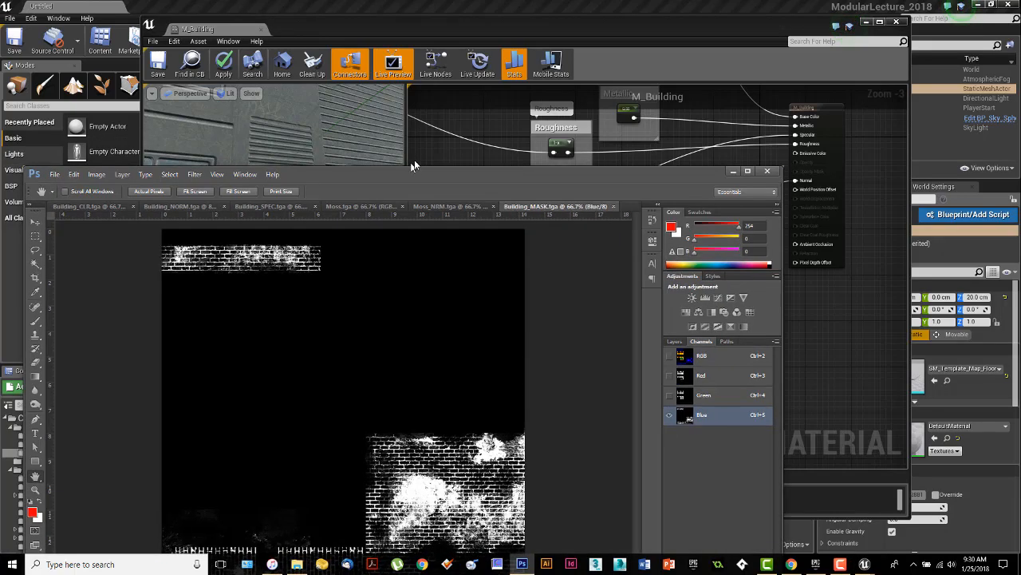
left_click(240, 100)
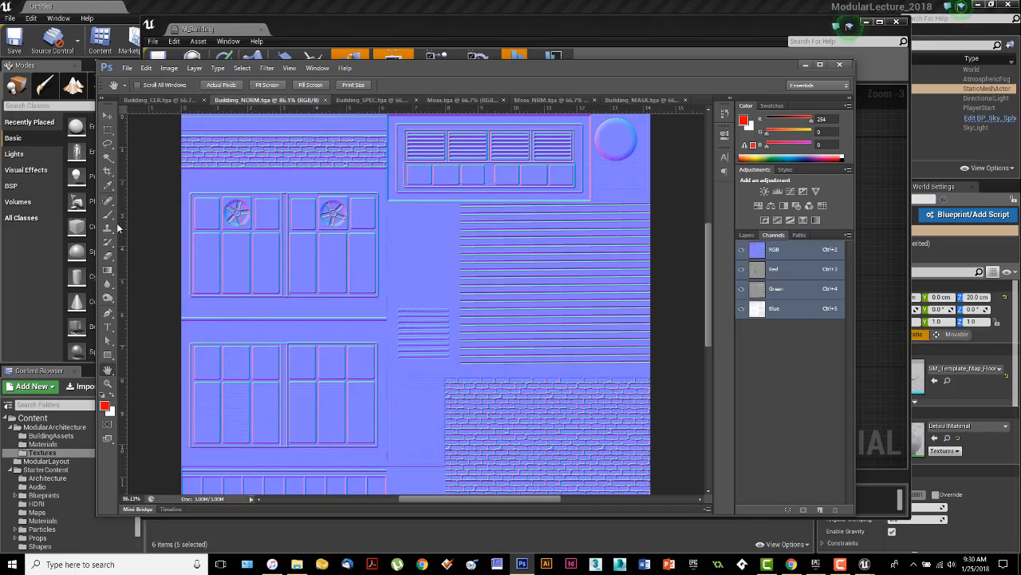
left_click(108, 384)
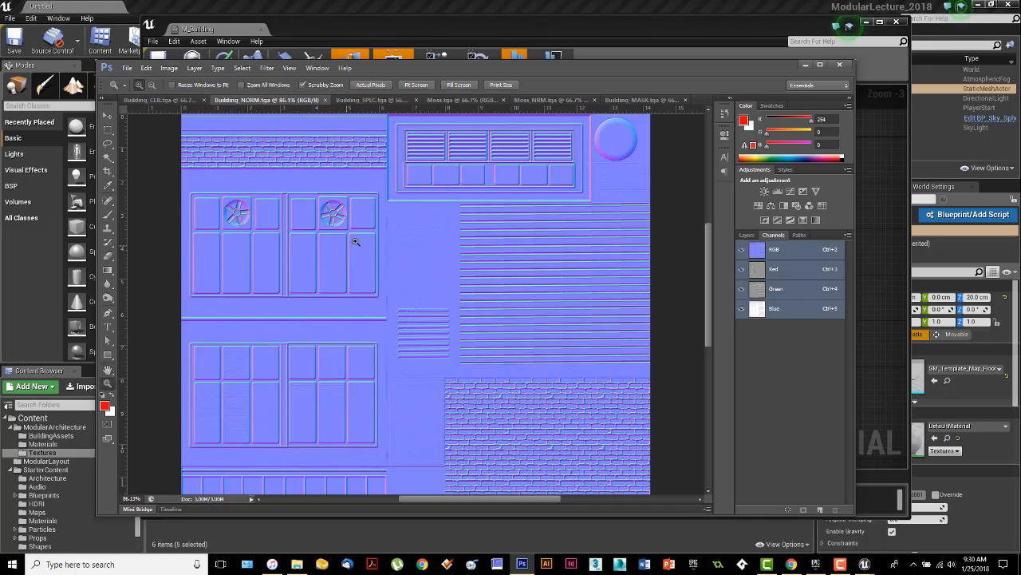
left_click_drag(356, 241, 403, 205)
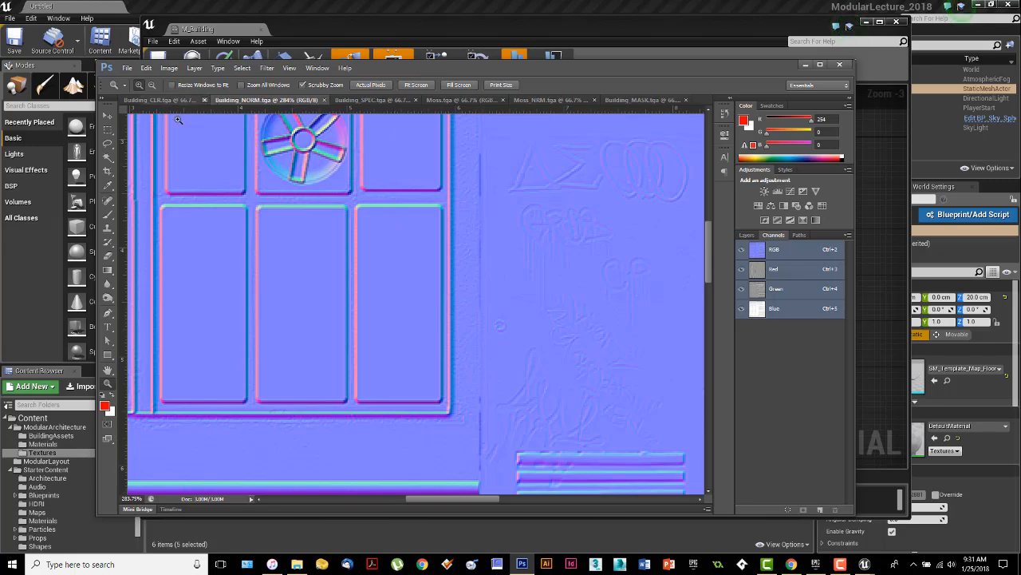
Step: Compare the complete Building_NORM.tga and Moss_NRM.tga normal maps, and return to the M_Building material in Unreal Editor
double_click(111, 372)
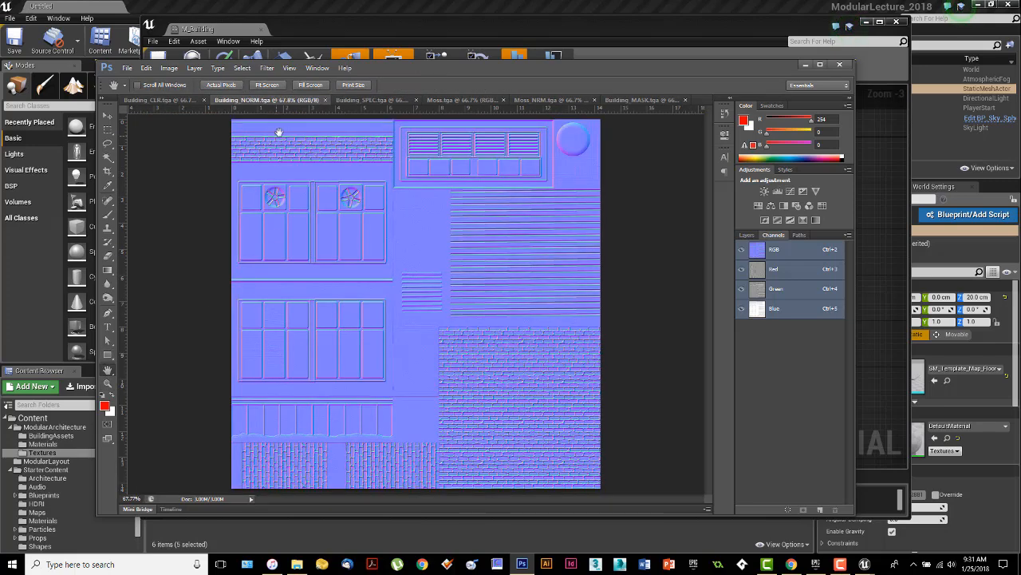
left_click(537, 101)
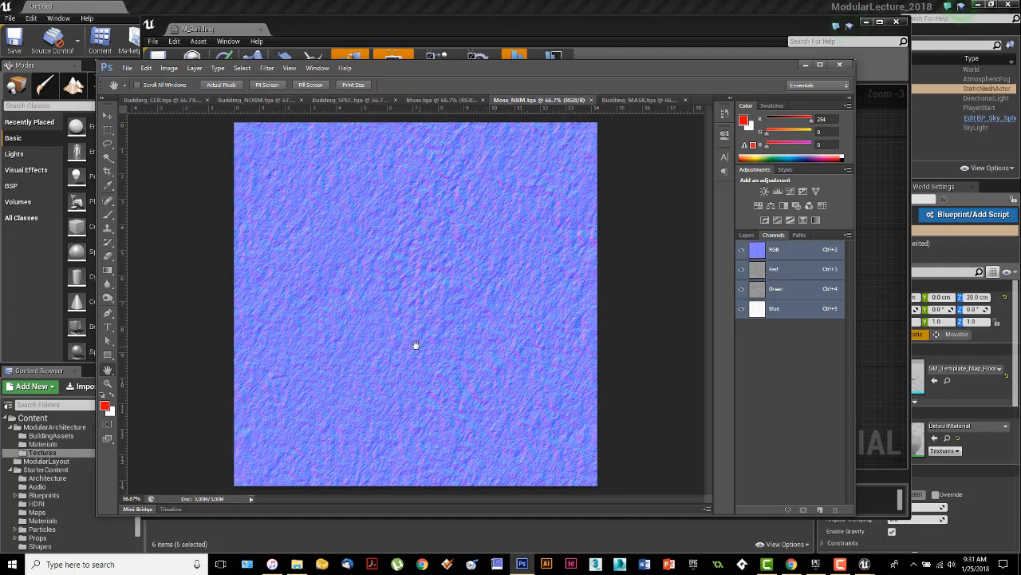
left_click(266, 101)
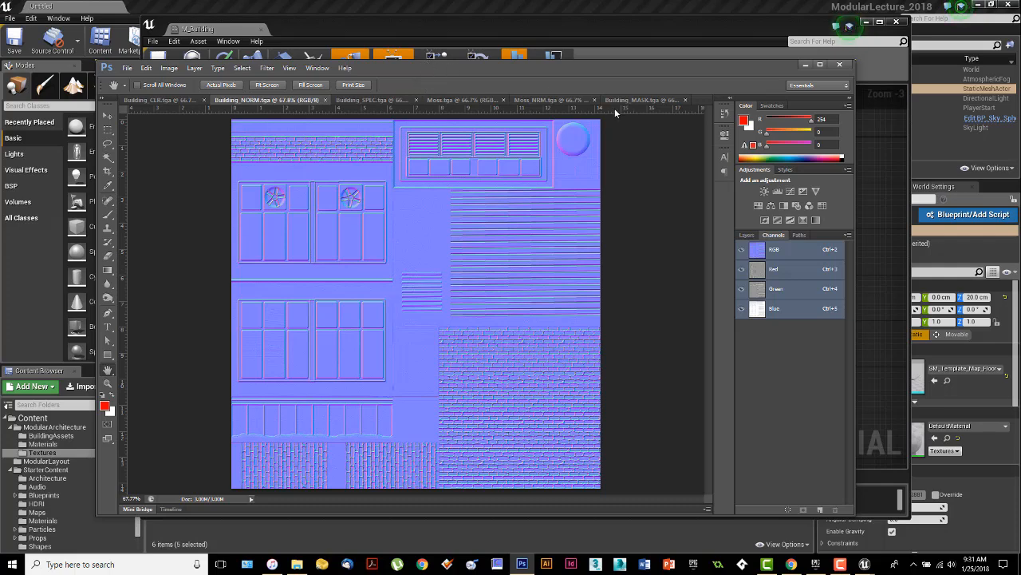
left_click_drag(594, 67, 0, 77)
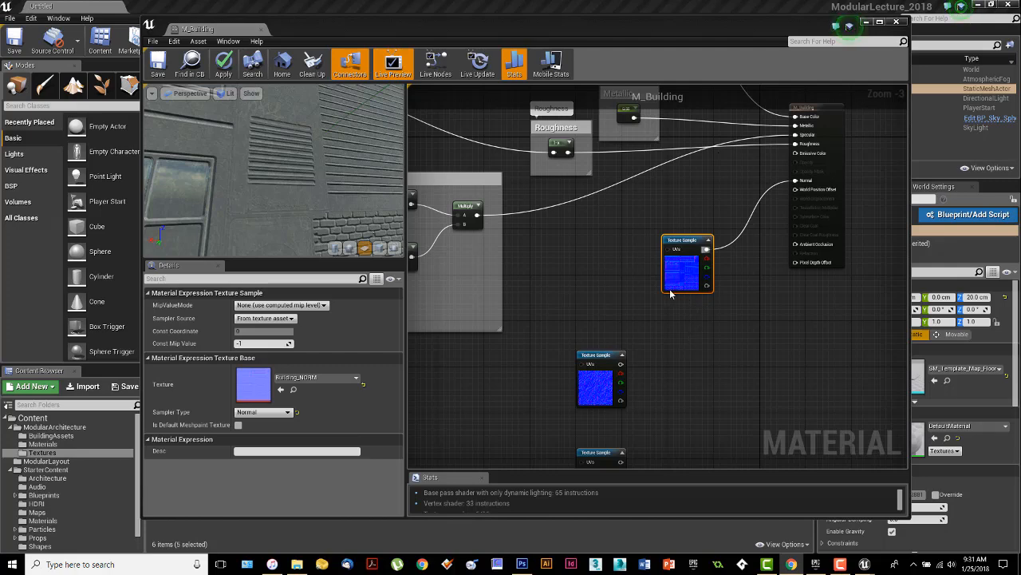
Step: Break the link between the Building_NORM Texture Sample and the material's Normal input
right_click_drag(699, 325, 692, 350)
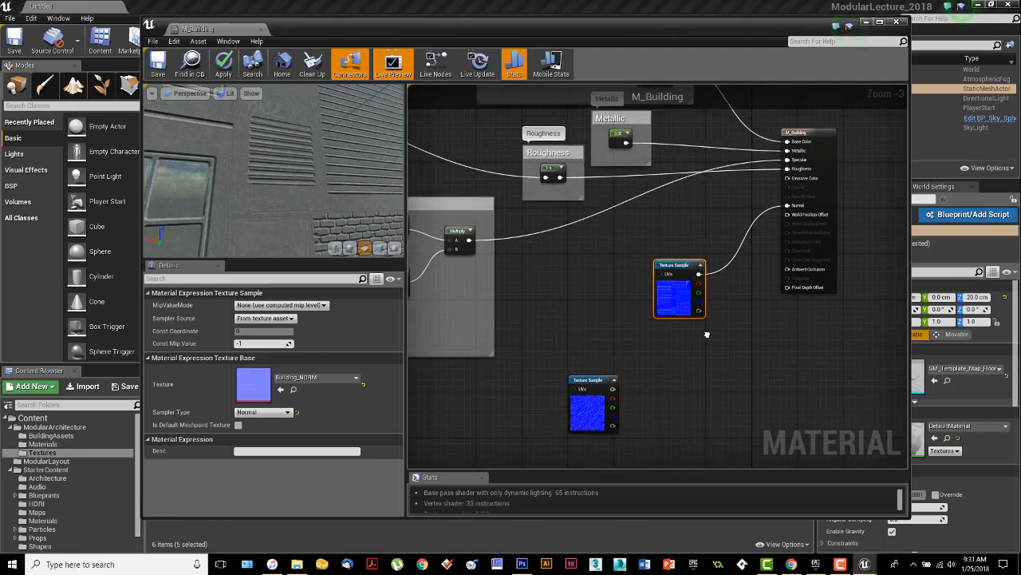
right_click_drag(701, 307, 691, 292)
right_click(693, 259)
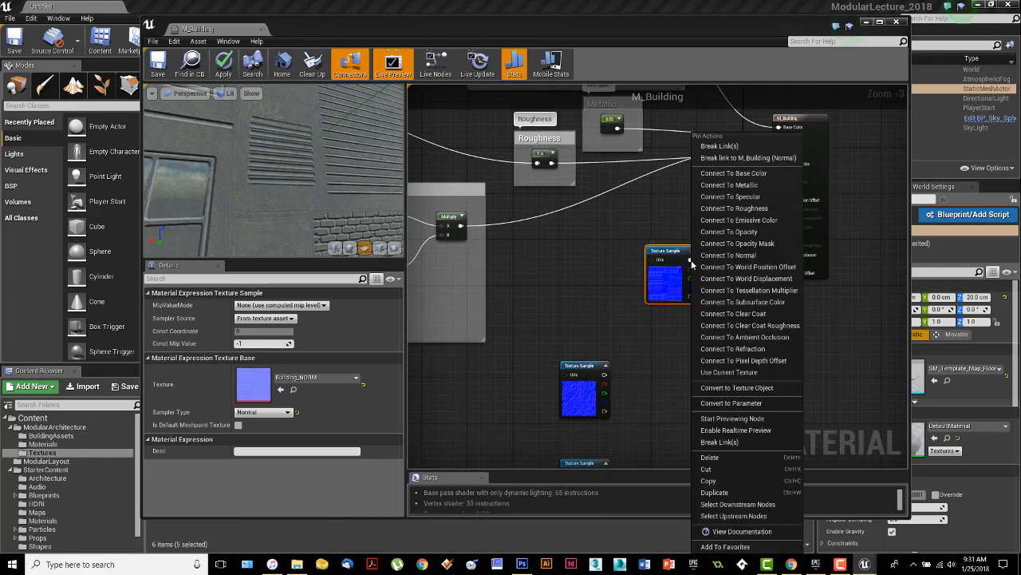
left_click(720, 146)
right_click_drag(712, 322, 725, 297)
Step: Gather the Building_NORM sample above the two Moss_NRM samples and move all three into the empty graph area below the existing networks
left_click_drag(699, 273, 622, 307)
right_click_drag(642, 331, 612, 242)
left_click_drag(531, 196, 592, 357)
left_click_drag(587, 222, 626, 366)
right_click_drag(679, 362, 655, 226)
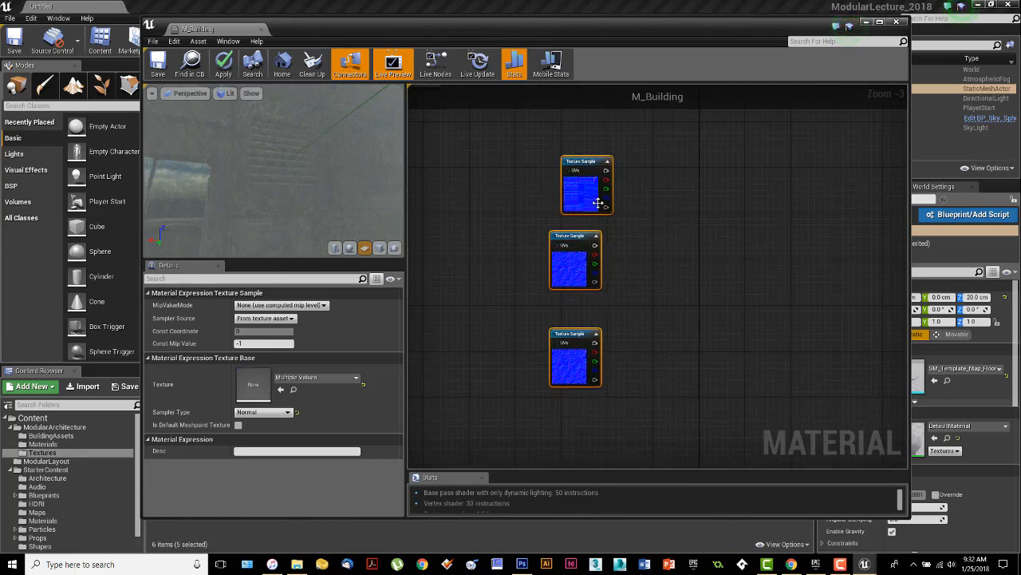
left_click_drag(598, 203, 568, 250)
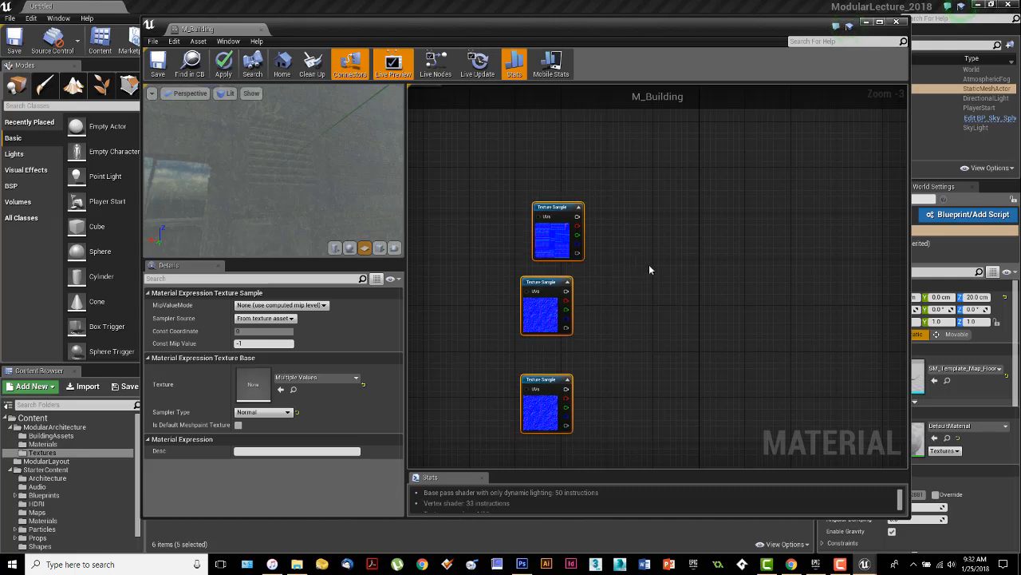
Step: Create an Add node well to the right of the three normal map Texture Samples
right_click(689, 267)
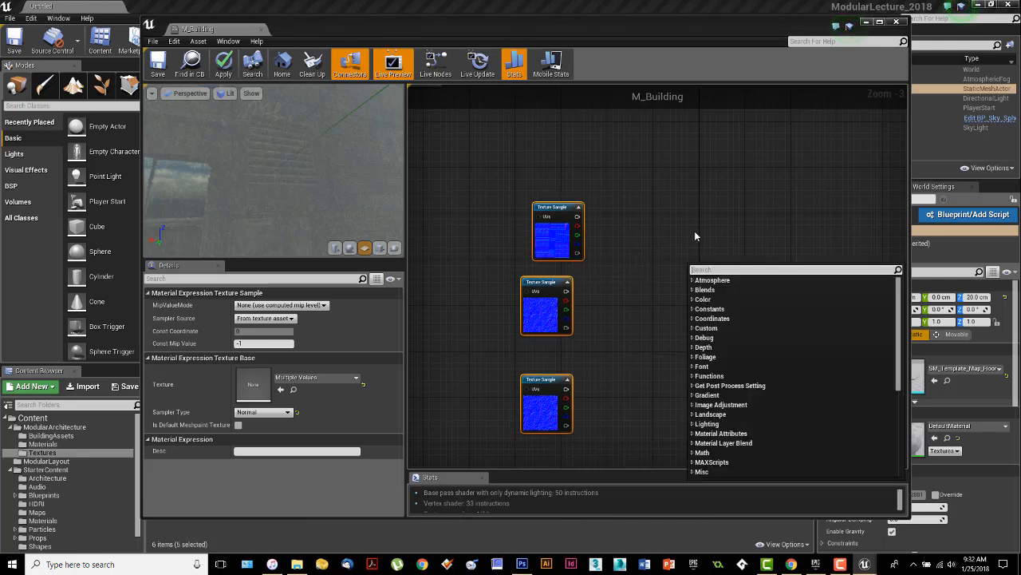
left_click(699, 238)
left_click(700, 234)
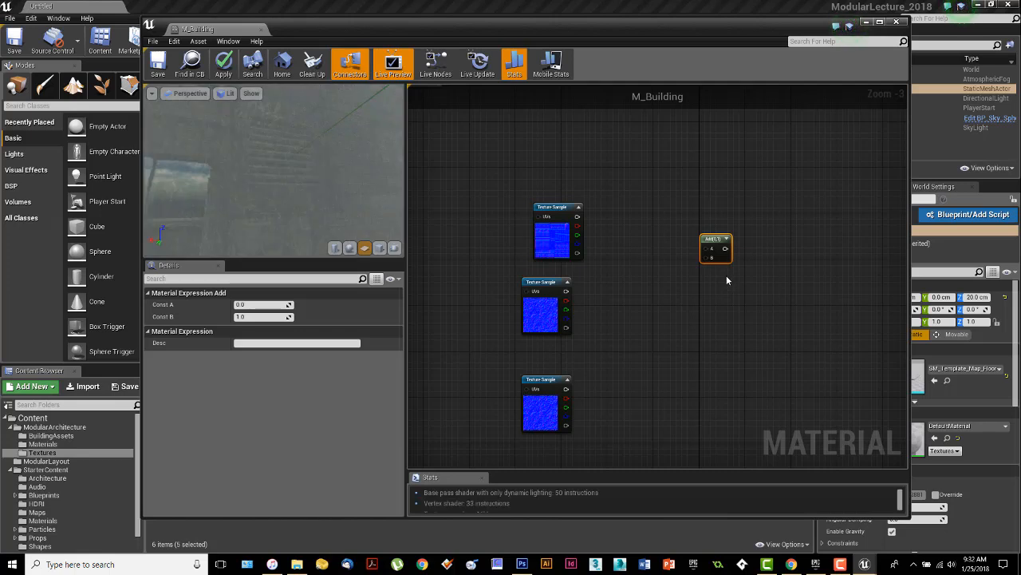
scroll(726, 275, "up", 3)
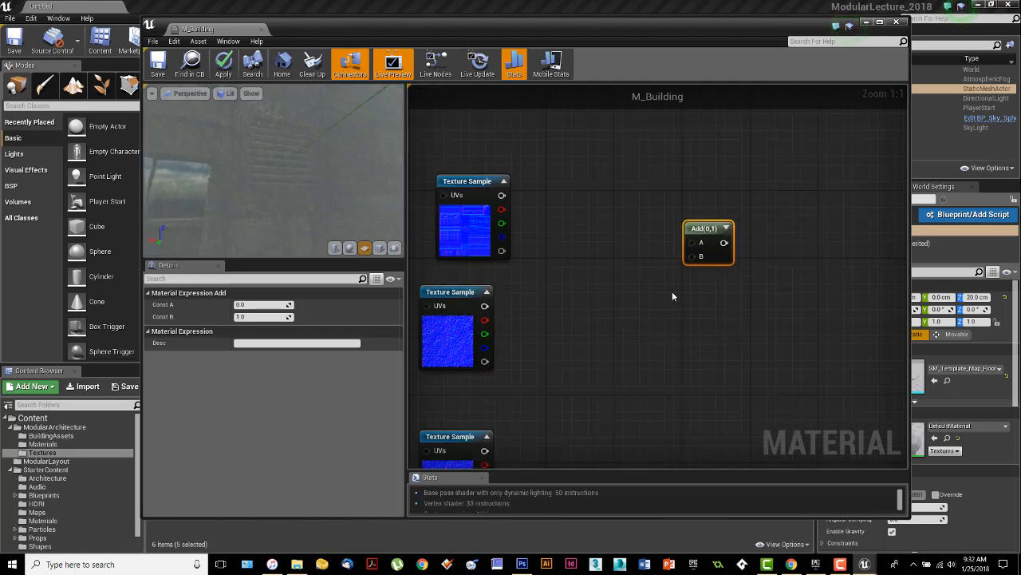
right_click_drag(689, 292, 713, 288)
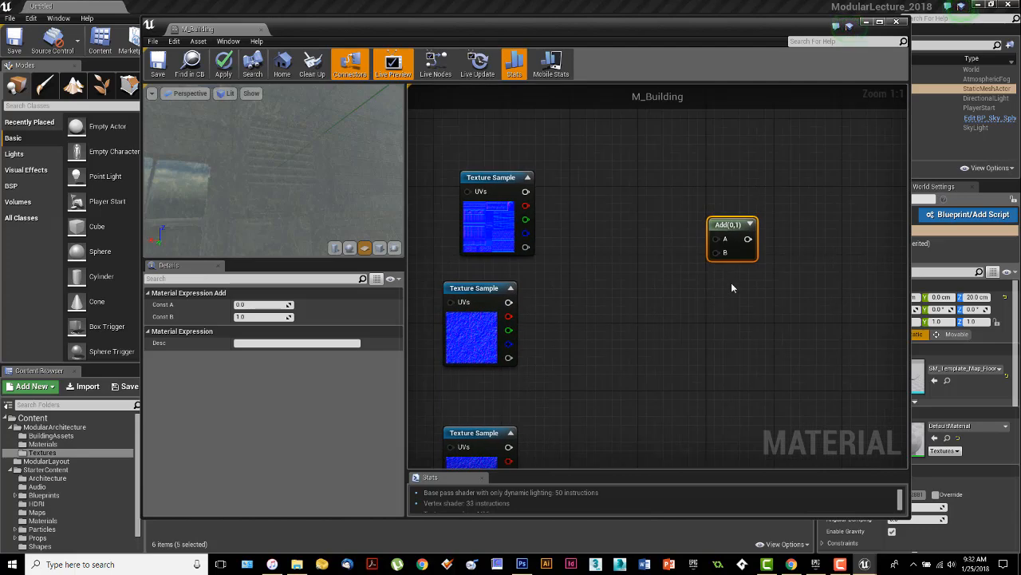
left_click_drag(736, 226, 784, 221)
right_click_drag(713, 290, 685, 278)
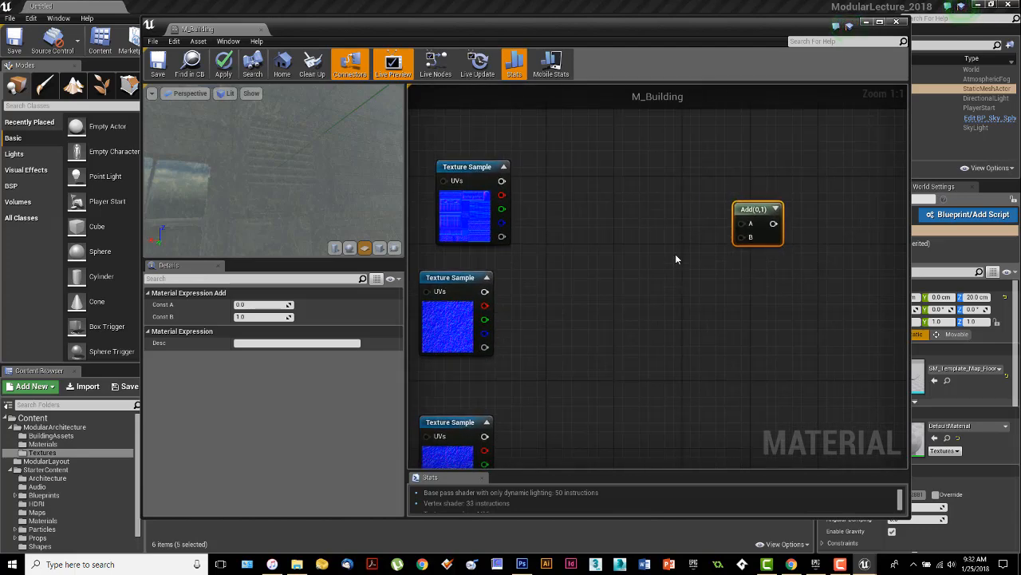
Step: Create a Multiply and a second Add node, connecting the Multiply to input A and the new Add to input B of the first Add
left_click(616, 157)
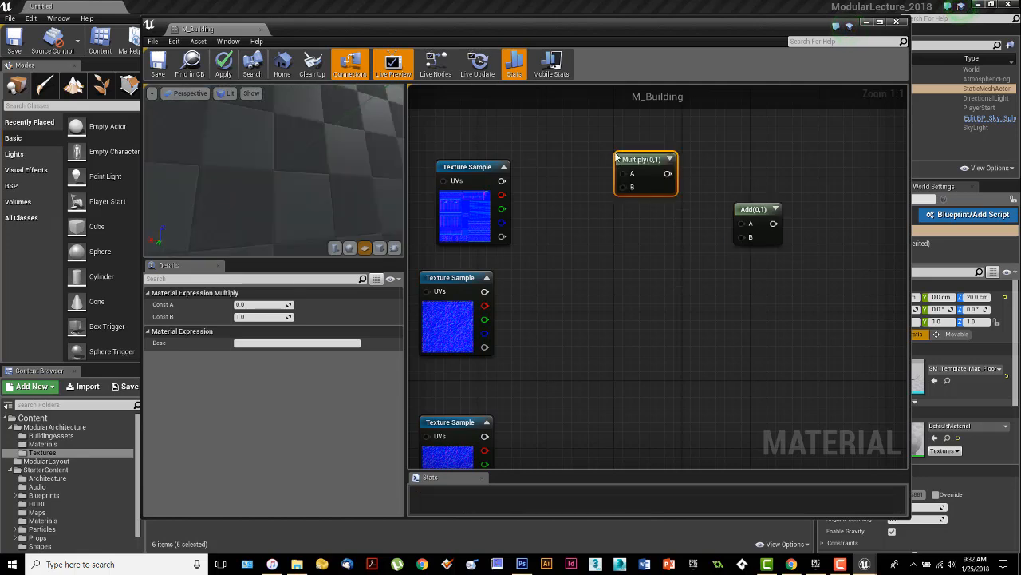
left_click(630, 262)
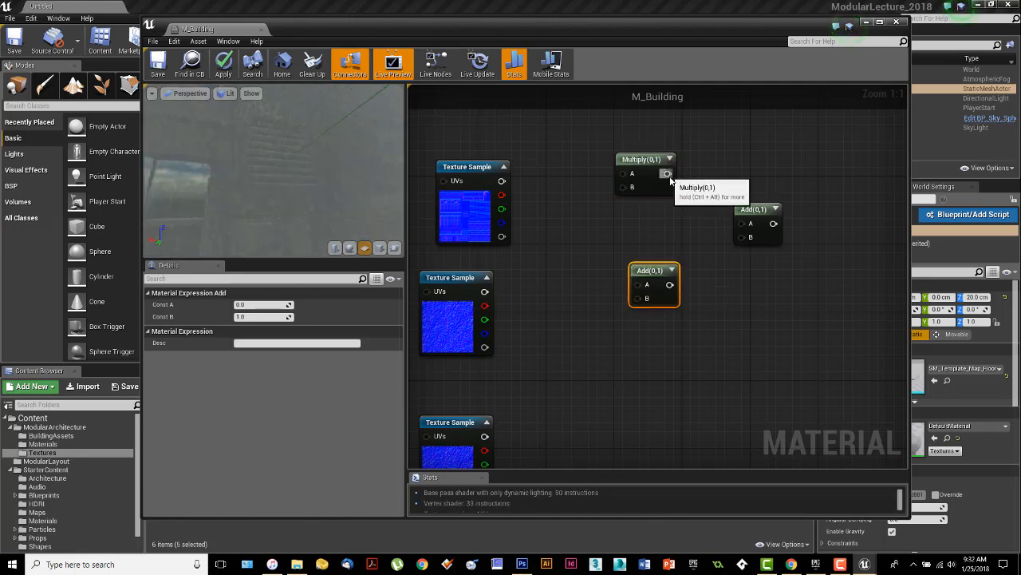
left_click_drag(667, 173, 670, 284)
right_click_drag(701, 294, 720, 285)
left_click_drag(673, 259, 666, 257)
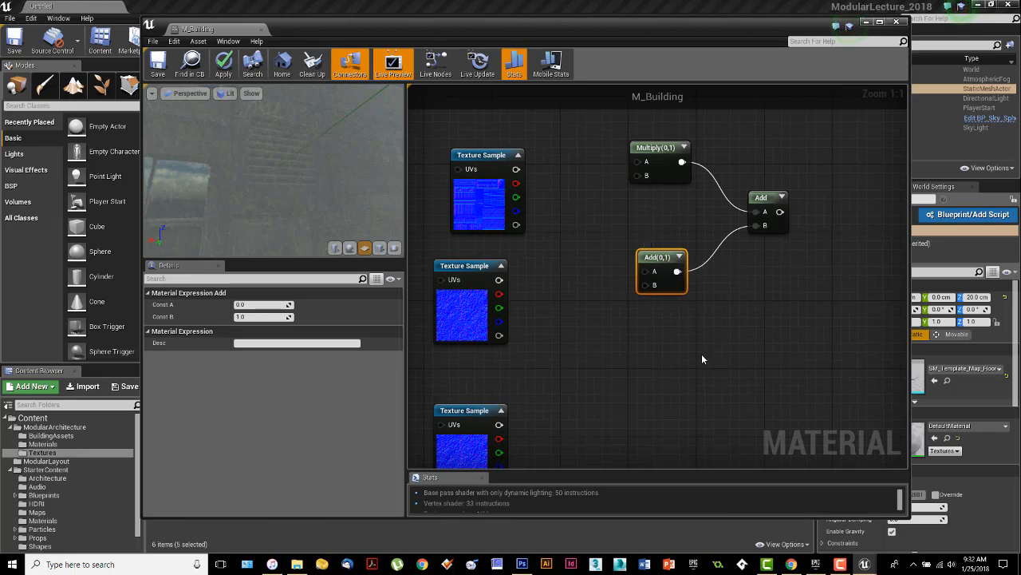
Step: Place the Building_NORM Texture Sample beside the second Add node and connect its combined output to that node's input A
right_click_drag(702, 359, 730, 342)
left_click_drag(517, 144, 603, 212)
left_click_drag(674, 255, 630, 228)
scroll(639, 343, "down", 2)
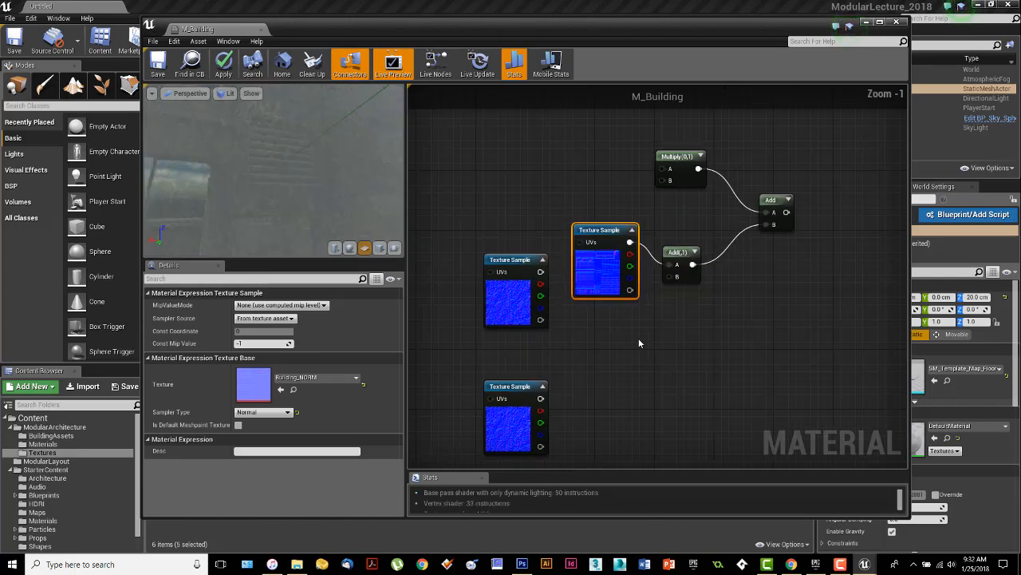
Step: Move both Moss_NRM Texture Samples up and left of the Building_NORM sample, and raise the Multiply node for more space
left_click_drag(467, 285, 514, 388)
left_click_drag(537, 333, 480, 180)
right_click_drag(678, 325, 651, 325)
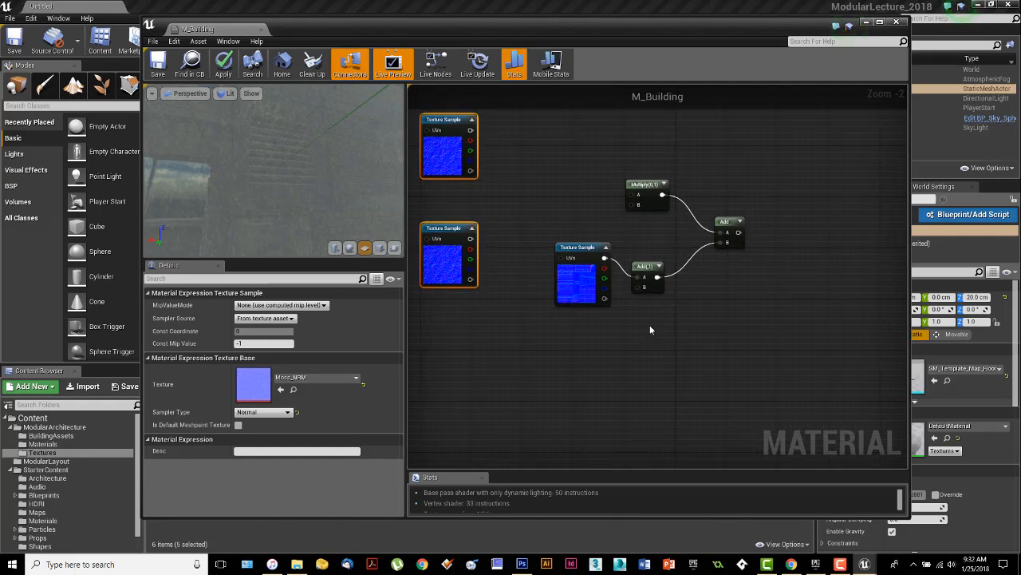
right_click_drag(680, 313, 721, 348)
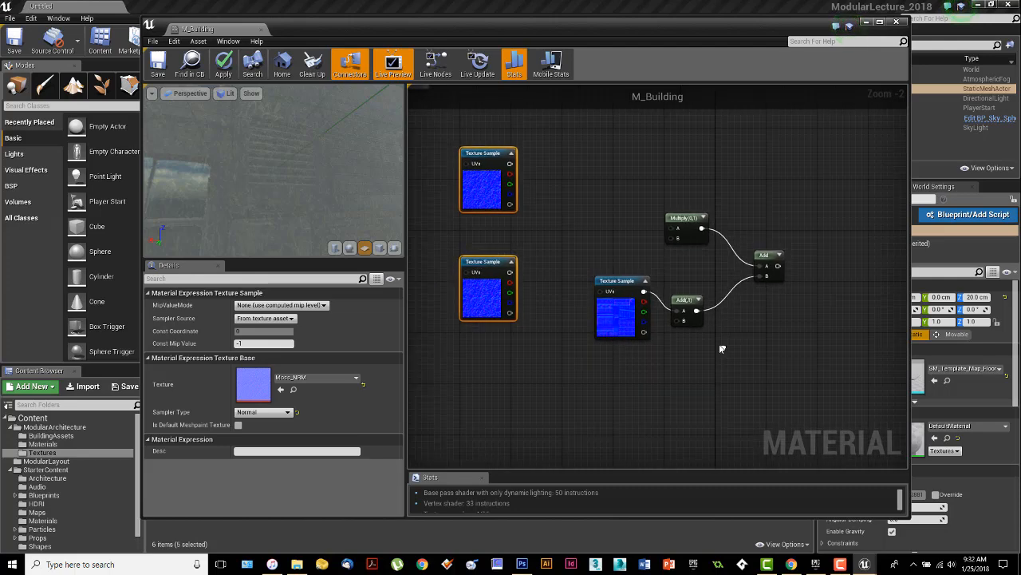
left_click_drag(684, 222, 681, 185)
left_click(651, 247)
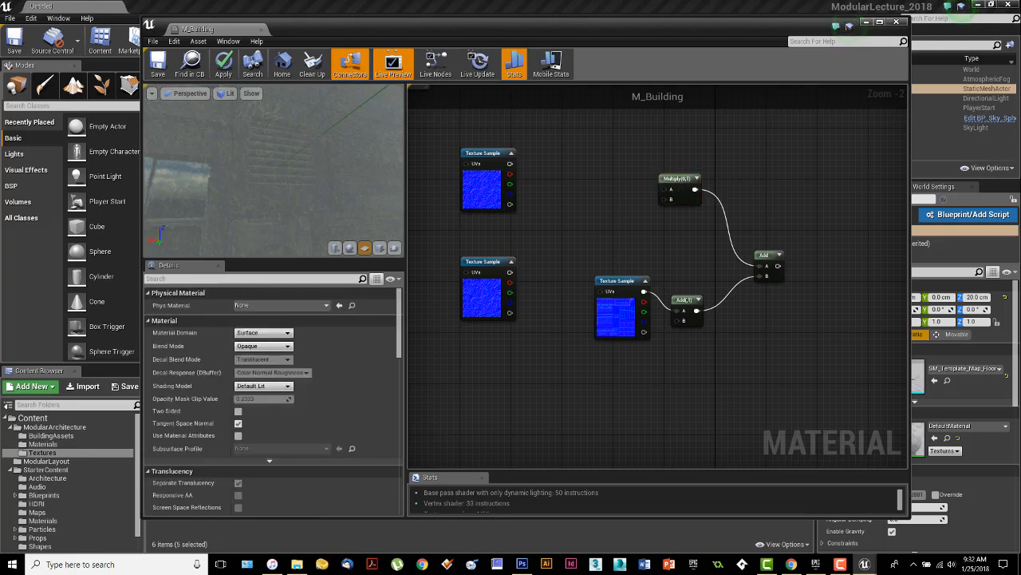
Step: Create a Multiply node below the Building_NORM sample and connect its output to input B of the adjacent Add node
right_click_drag(704, 366, 669, 358)
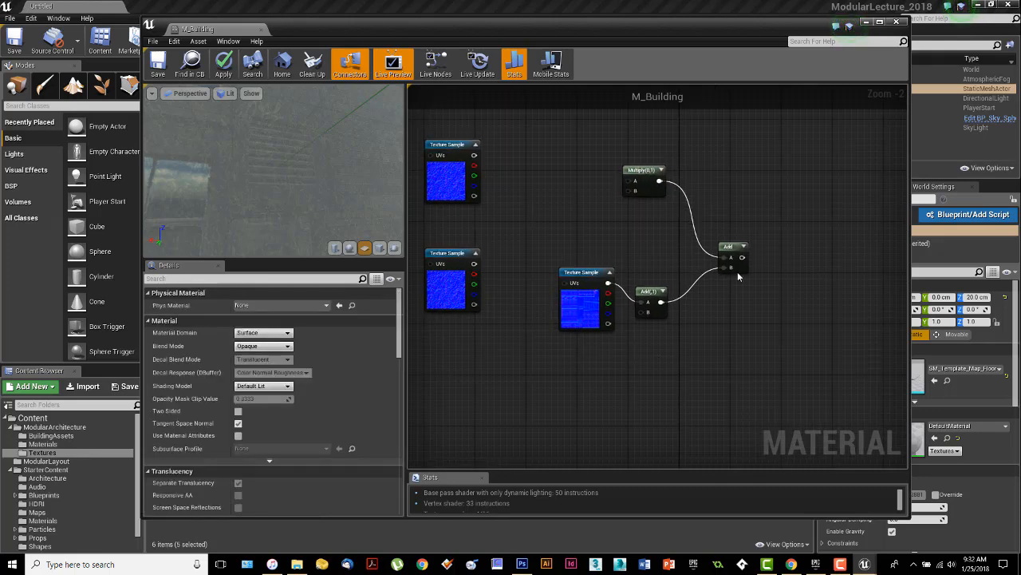
left_click(580, 368)
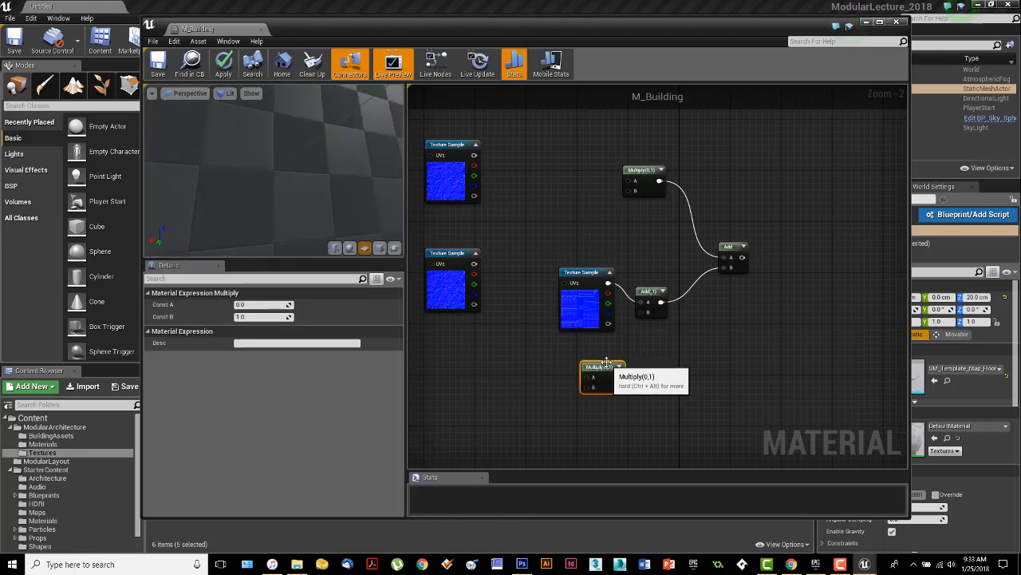
left_click_drag(591, 362, 597, 362)
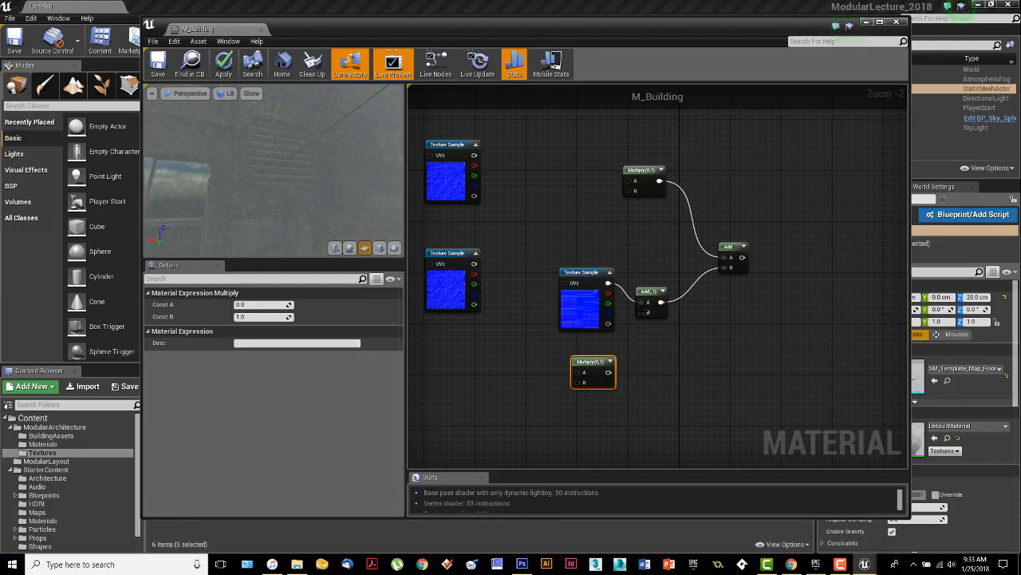
left_click_drag(642, 312, 609, 372)
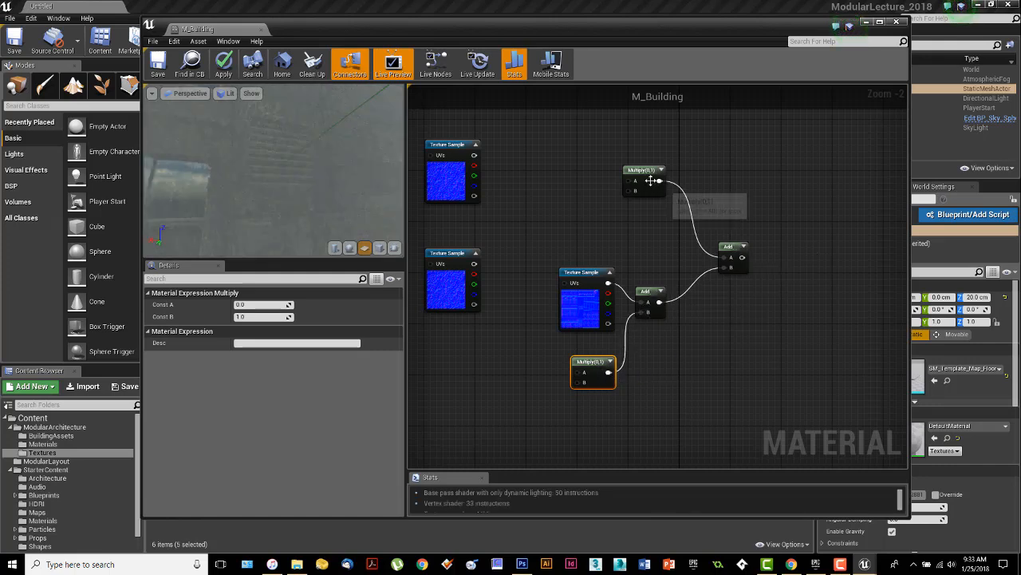
left_click(649, 297)
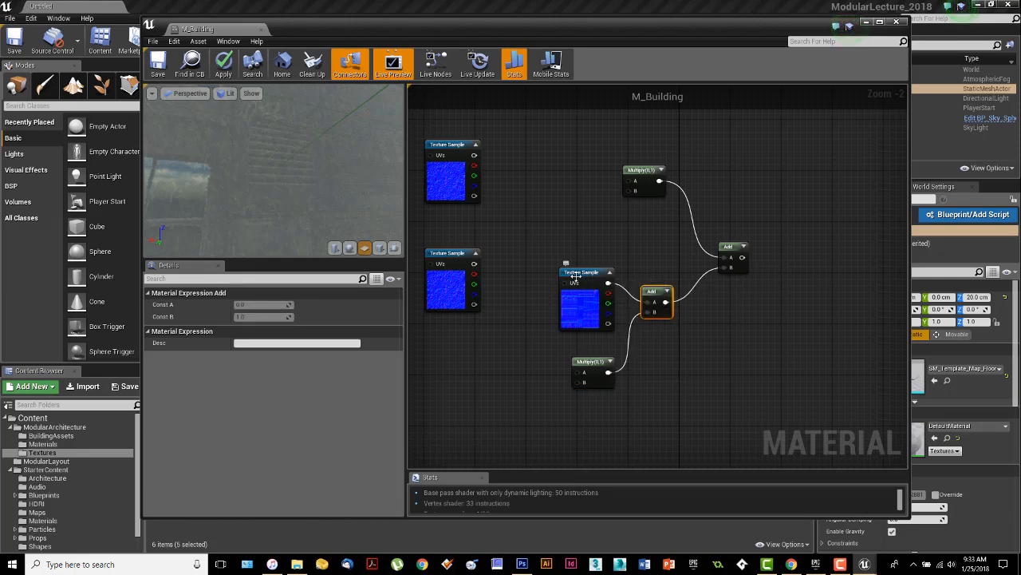
left_click(588, 364)
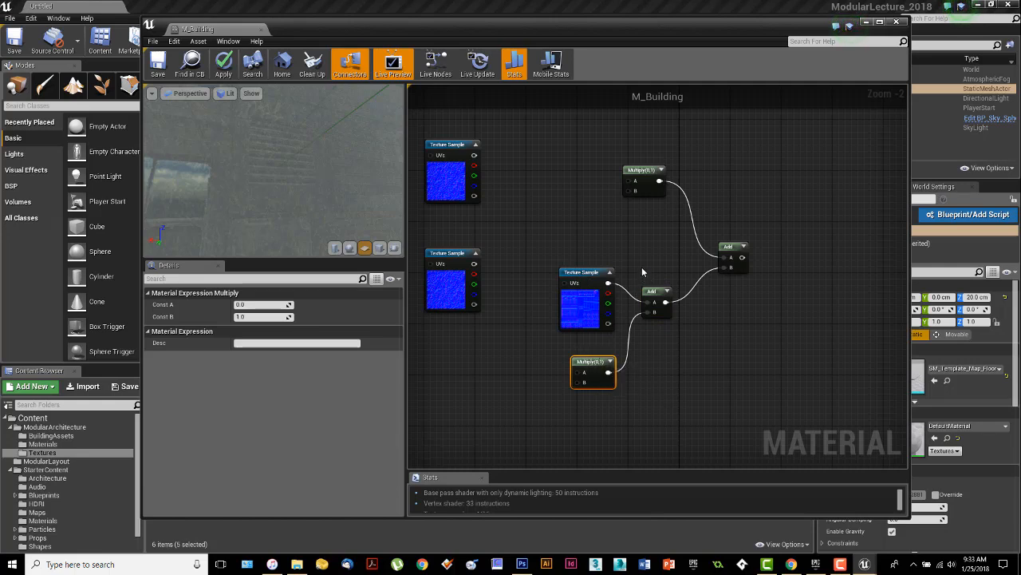
Step: Raise the upper Multiply node and connect a new Multiply node, placed beside the upper Moss_NRM sample, to its input B
right_click_drag(641, 273, 717, 343)
left_click_drag(722, 242, 721, 211)
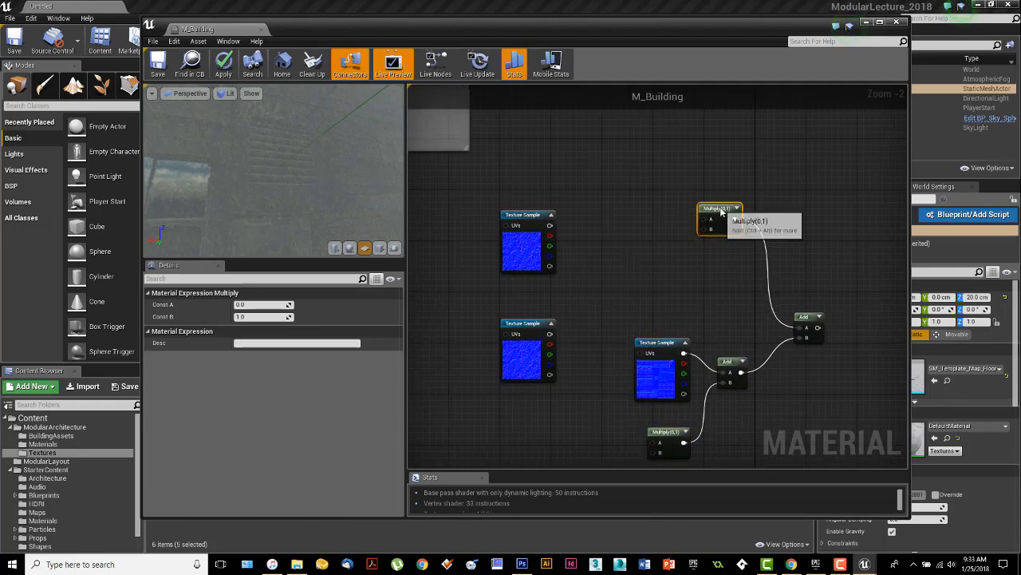
right_click_drag(680, 251, 683, 284)
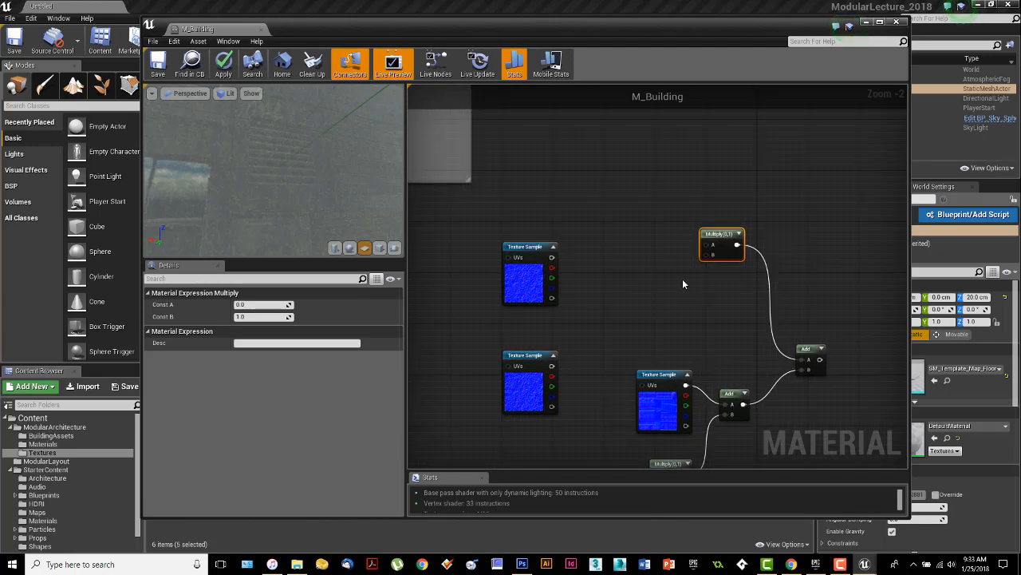
left_click(619, 263)
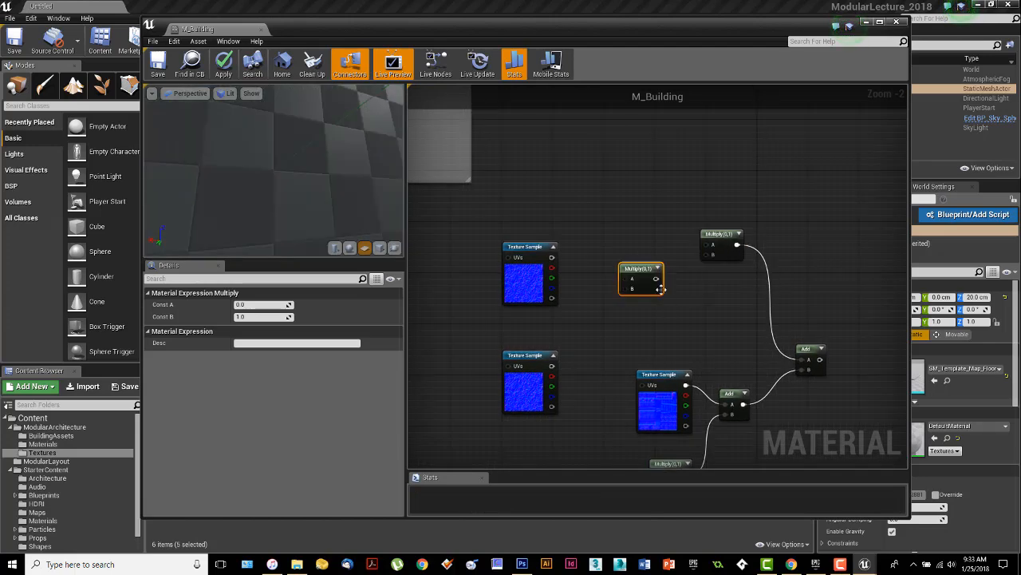
left_click_drag(707, 253, 658, 277)
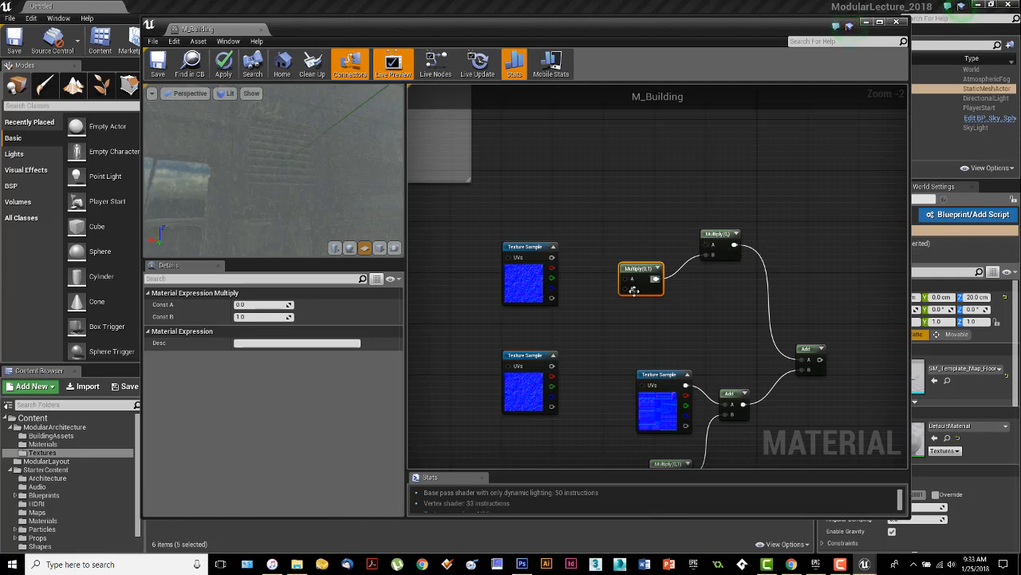
right_click_drag(650, 319, 677, 276)
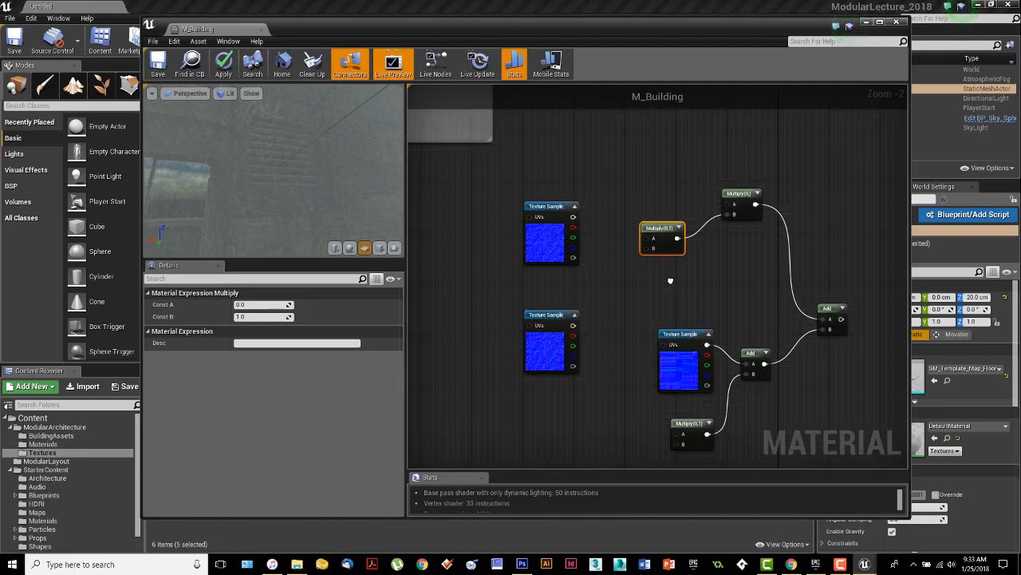
right_click_drag(617, 233, 688, 323)
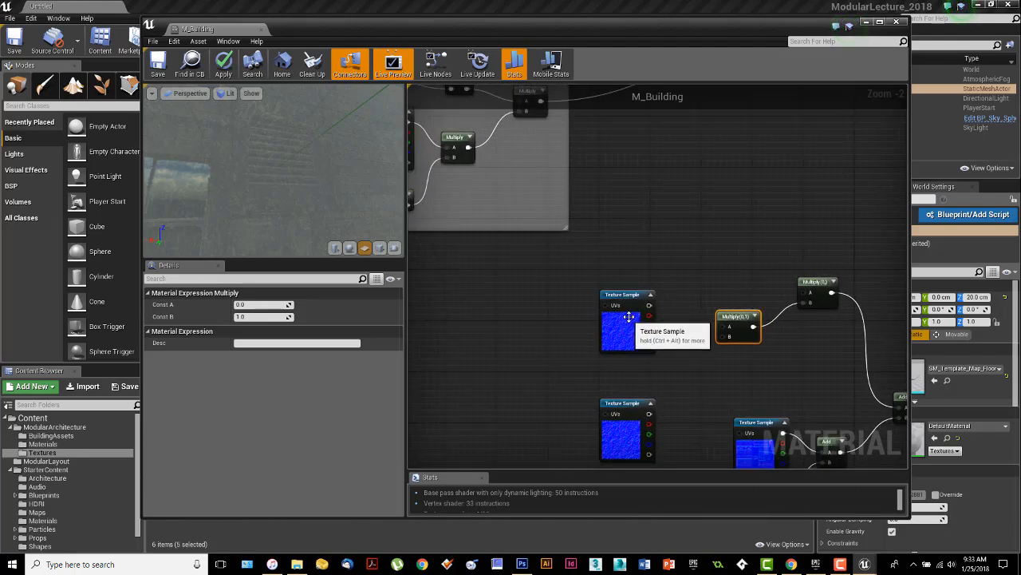
right_click_drag(637, 253, 684, 268)
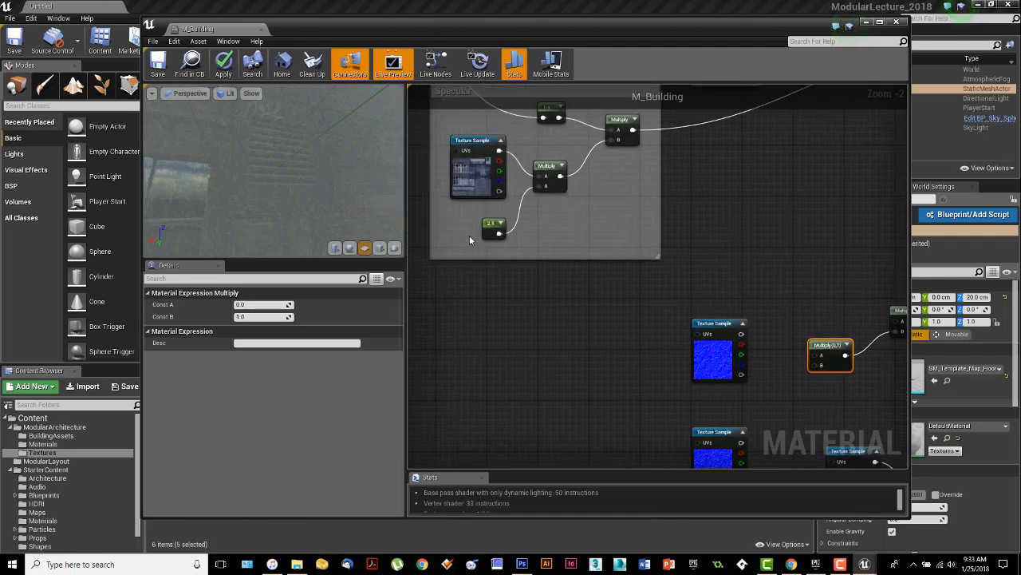
right_click_drag(471, 241, 728, 435)
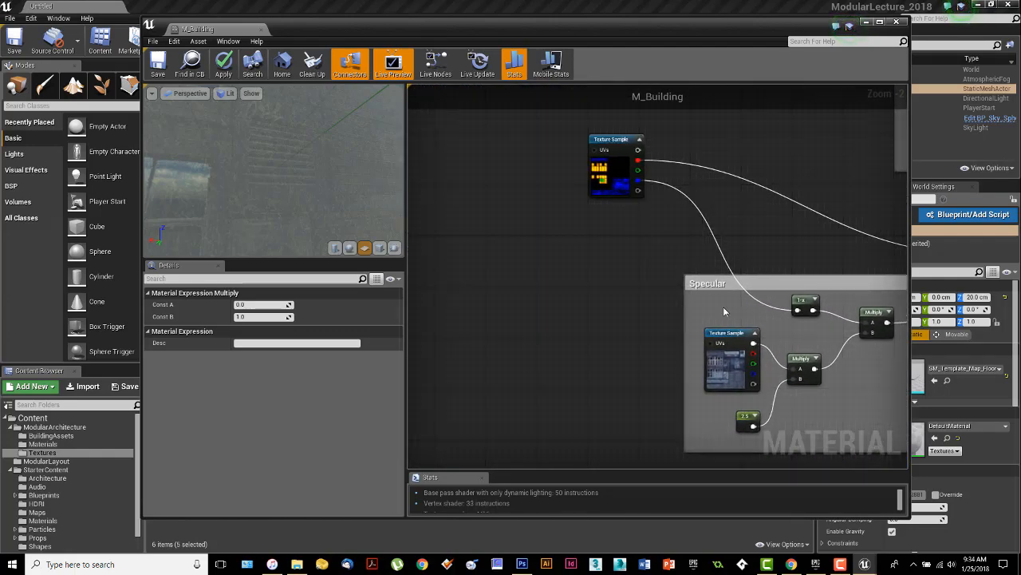
right_click_drag(842, 358, 580, 196)
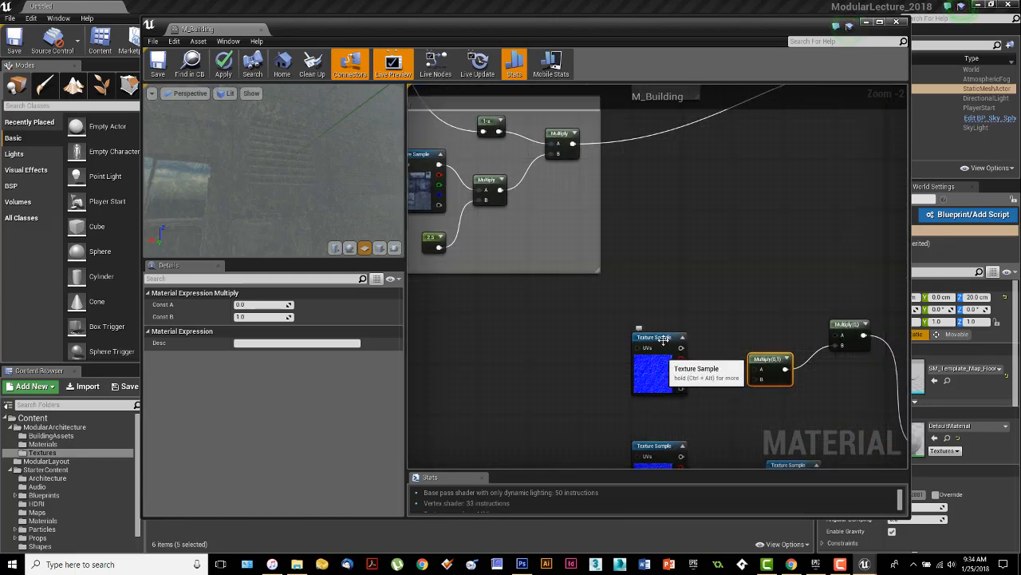
Step: Trace the mask Texture Sample's red and blue channel wires to the Roughness and Specular groups, and review the Moss and Building color samples
right_click_drag(636, 262, 776, 358)
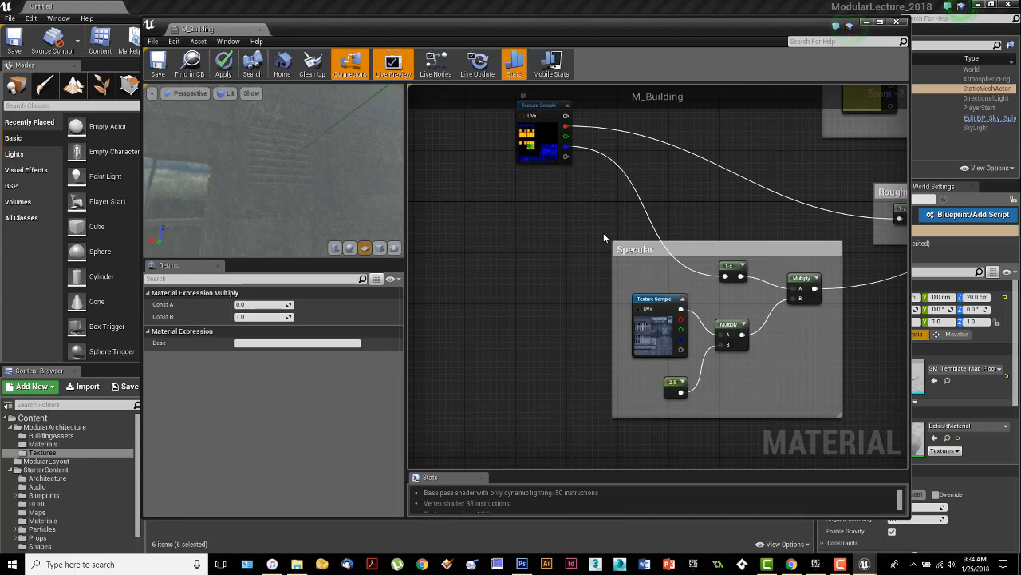
right_click_drag(794, 147, 722, 213)
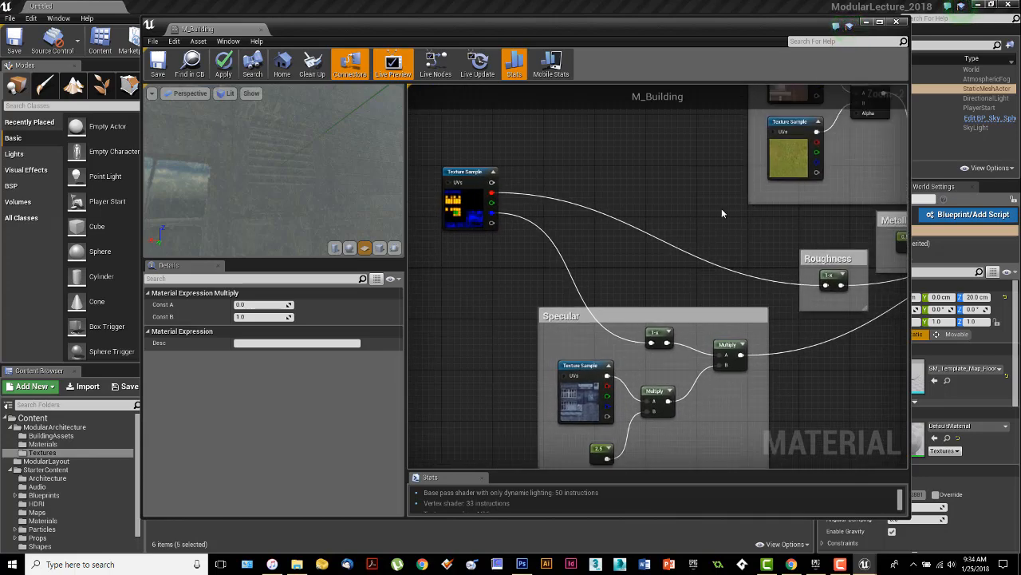
right_click_drag(727, 139, 698, 196)
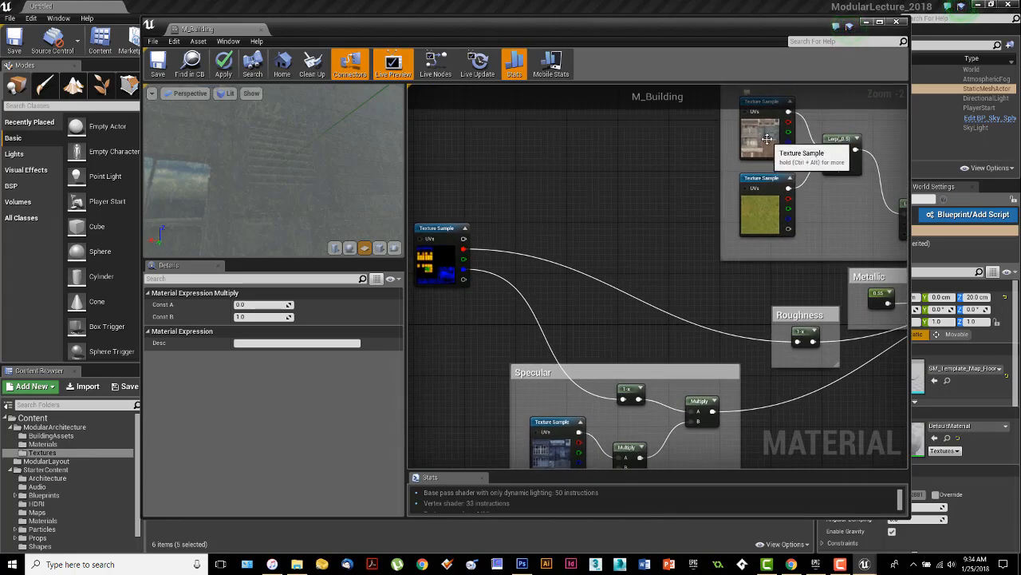
right_click_drag(716, 277, 656, 134)
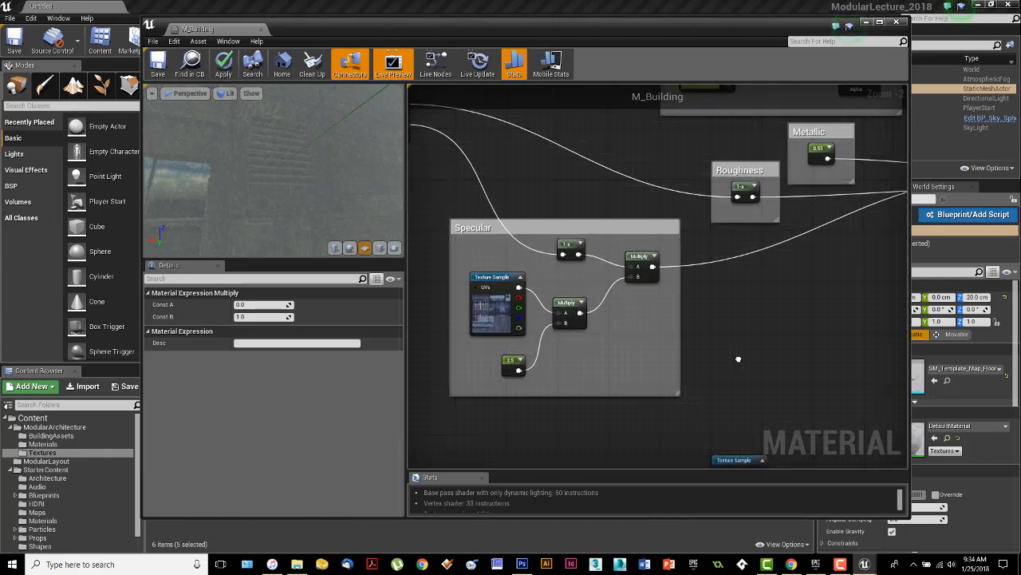
right_click_drag(738, 358, 702, 203)
right_click_drag(727, 285, 678, 192)
right_click_drag(774, 355, 737, 295)
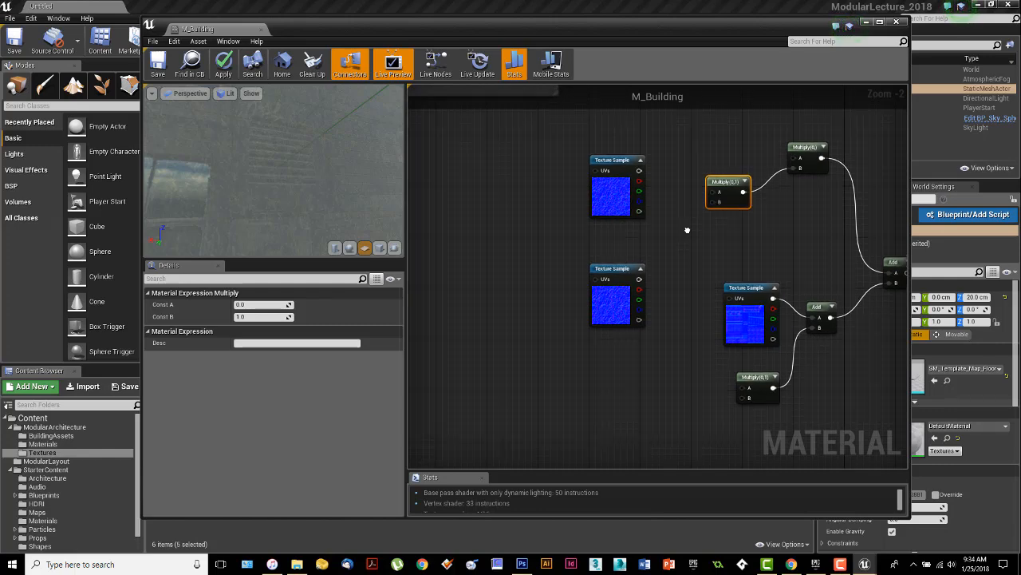
Step: Connect the upper Moss_NRM sample to input A of the adjacent Multiply node and move the lower Moss_NRM sample further down
right_click_drag(684, 228, 688, 305)
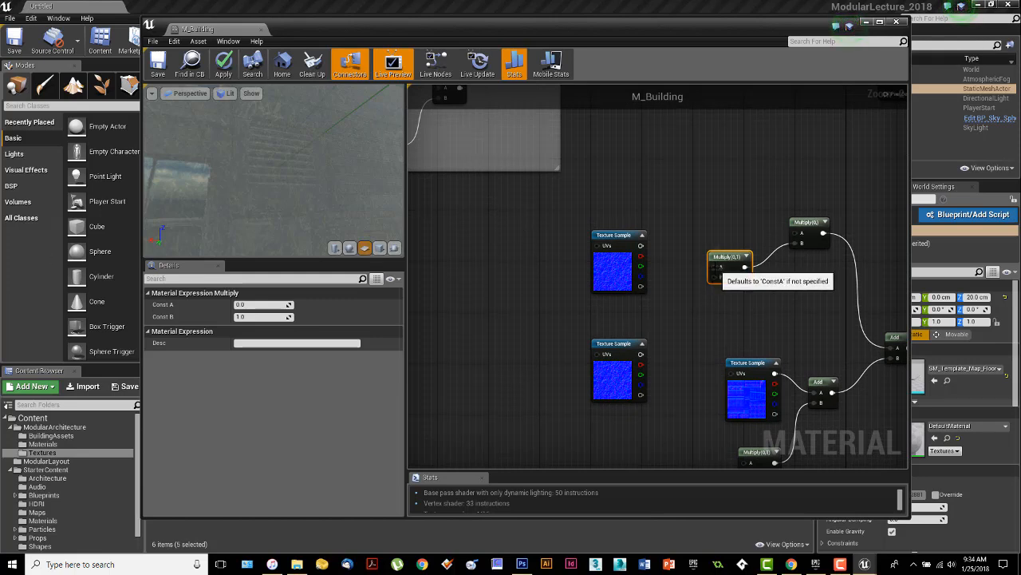
left_click_drag(717, 273, 641, 245)
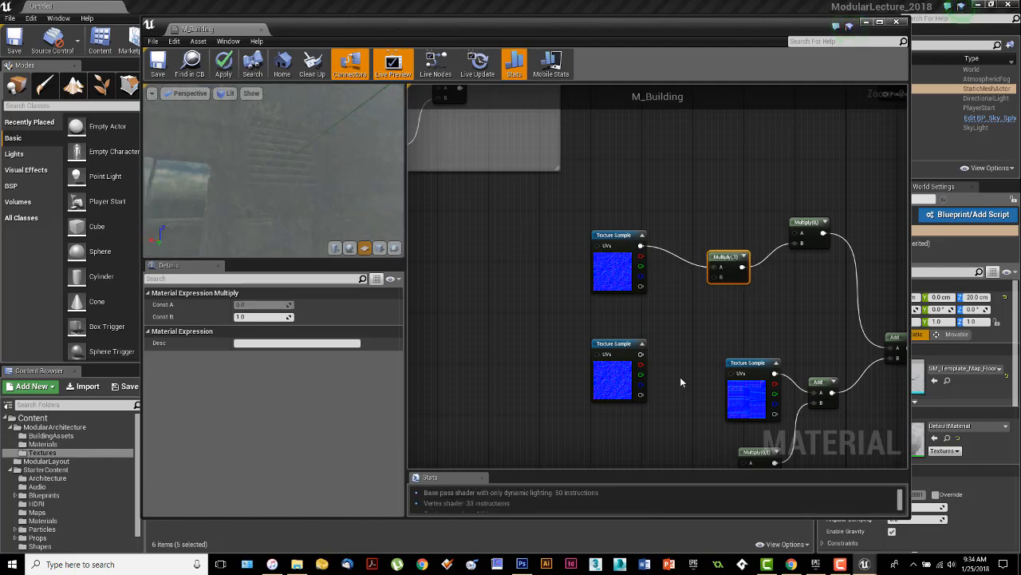
right_click_drag(680, 382, 688, 298)
left_click_drag(639, 280, 638, 408)
right_click_drag(669, 323, 602, 404)
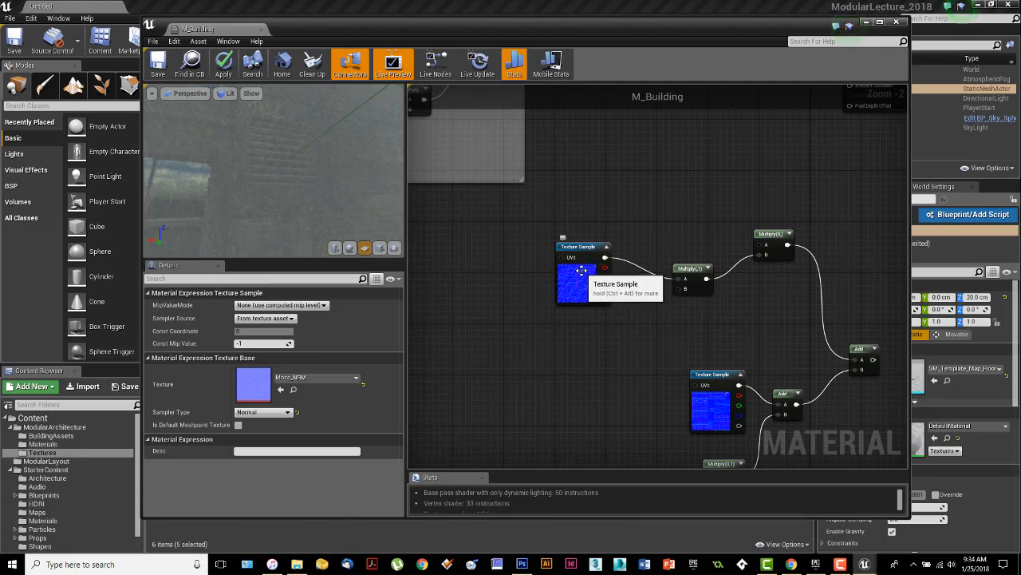
Step: Switch to Photoshop and compare the Building_CLR, Moss and Moss_NRM textures to judge how the moss should scale against the building
left_click(522, 564)
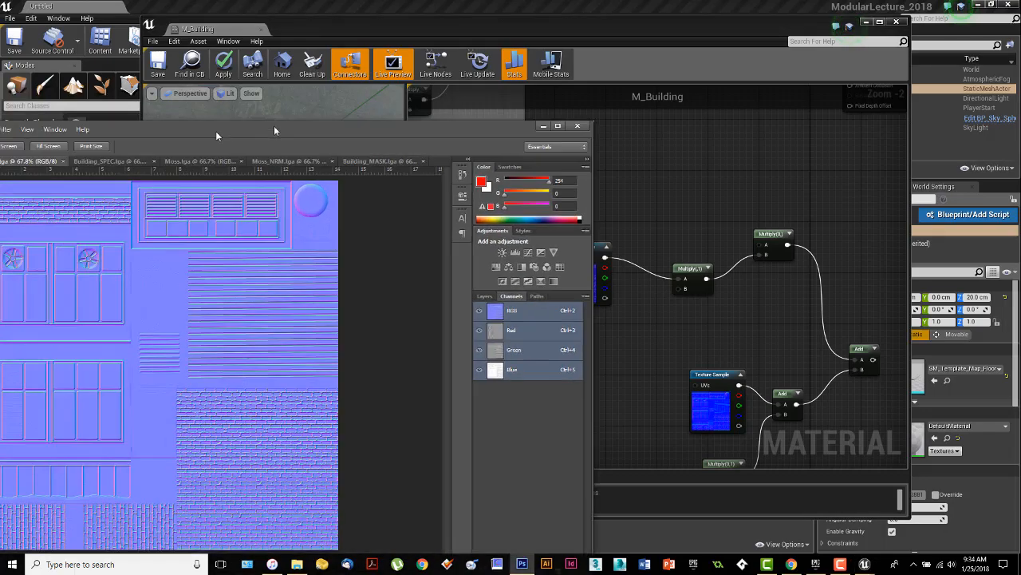
left_click_drag(214, 132, 501, 72)
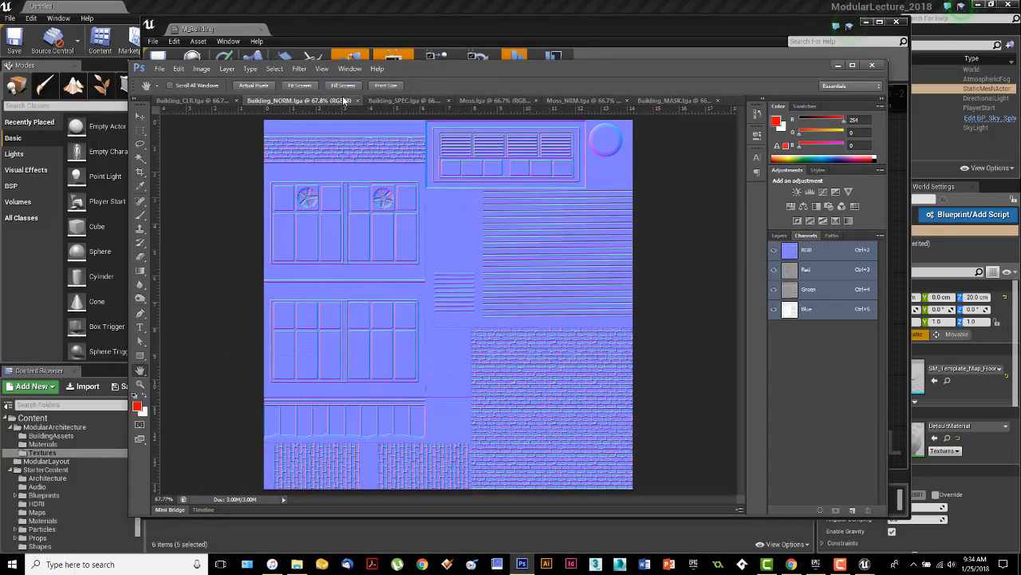
left_click(215, 101)
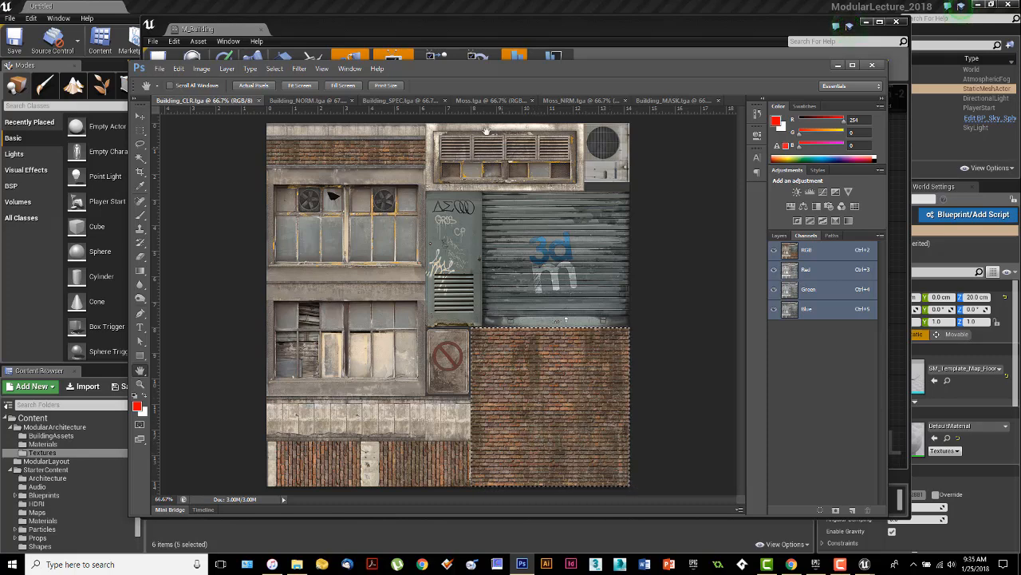
left_click(577, 102)
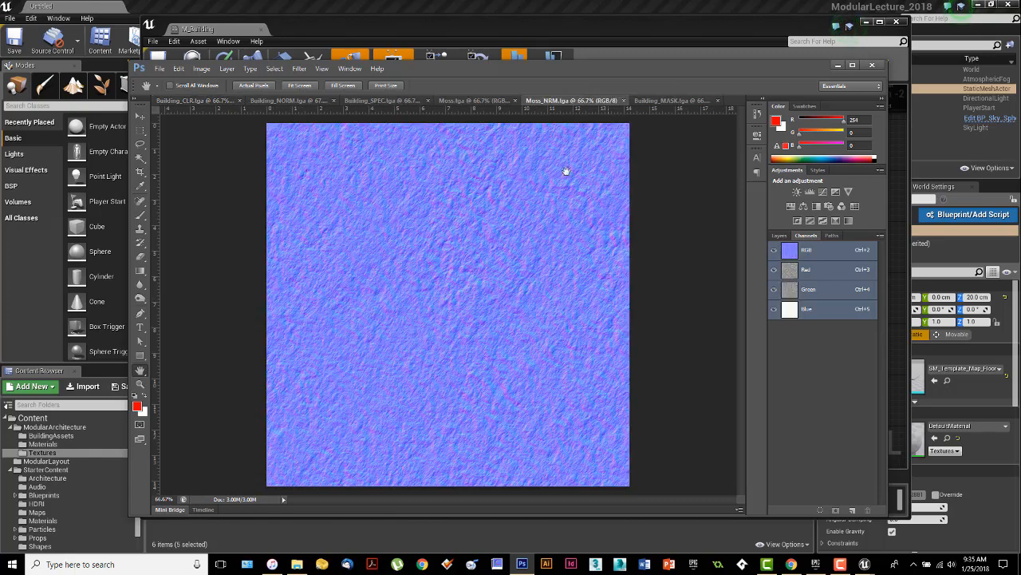
left_click(477, 100)
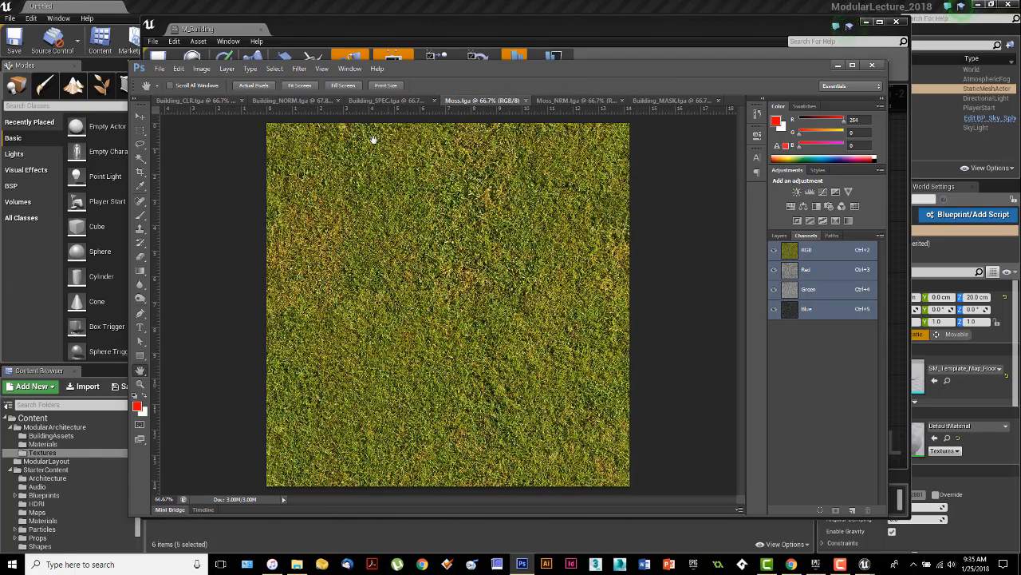
left_click(203, 102)
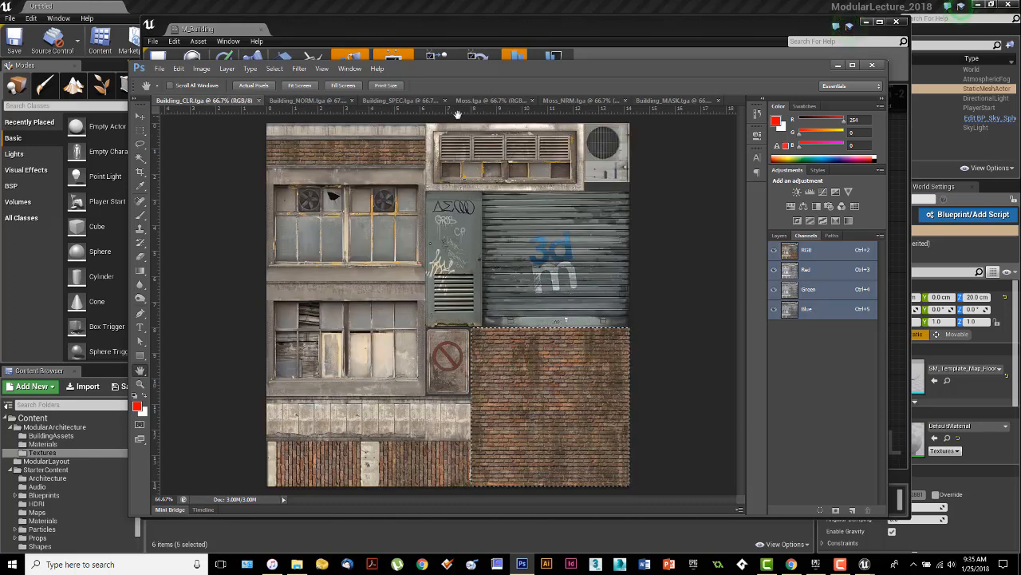
left_click(481, 102)
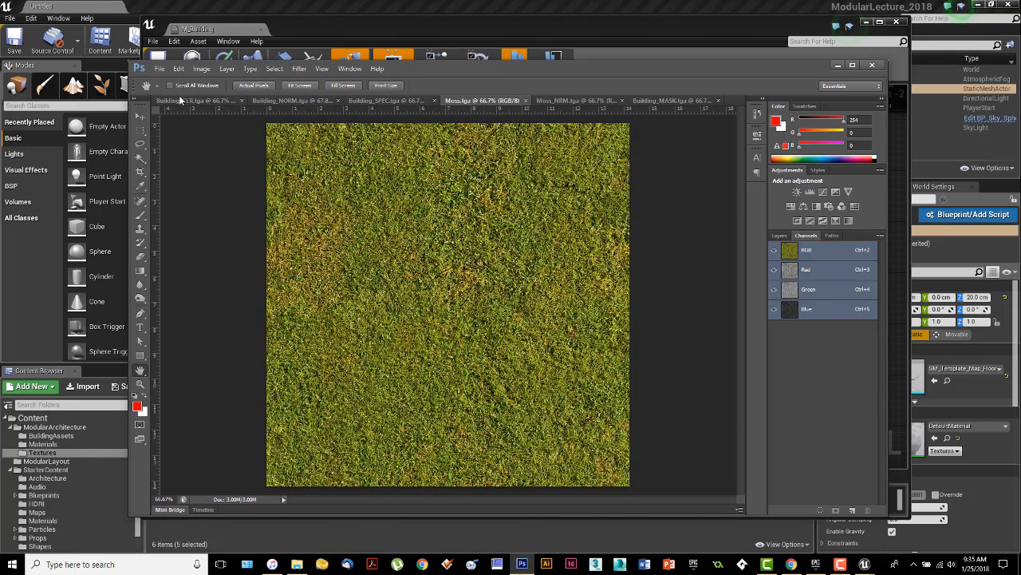
left_click(204, 101)
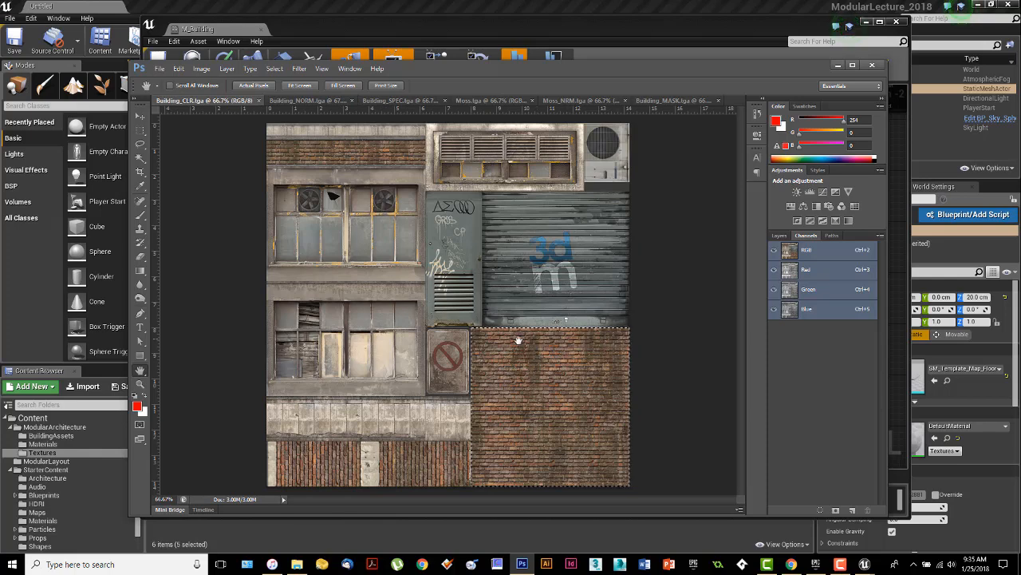
left_click(494, 102)
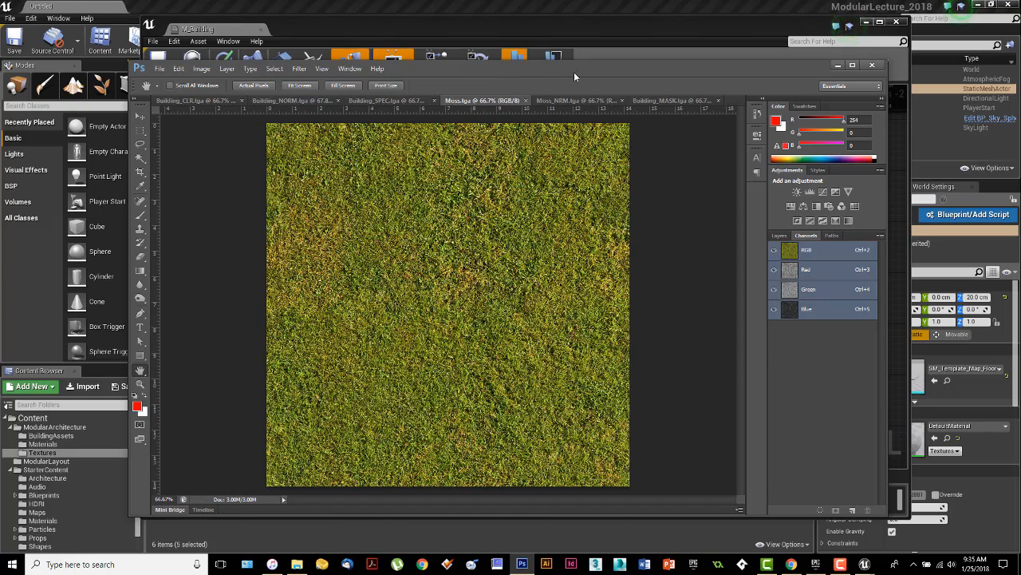
left_click_drag(574, 72, 0, 102)
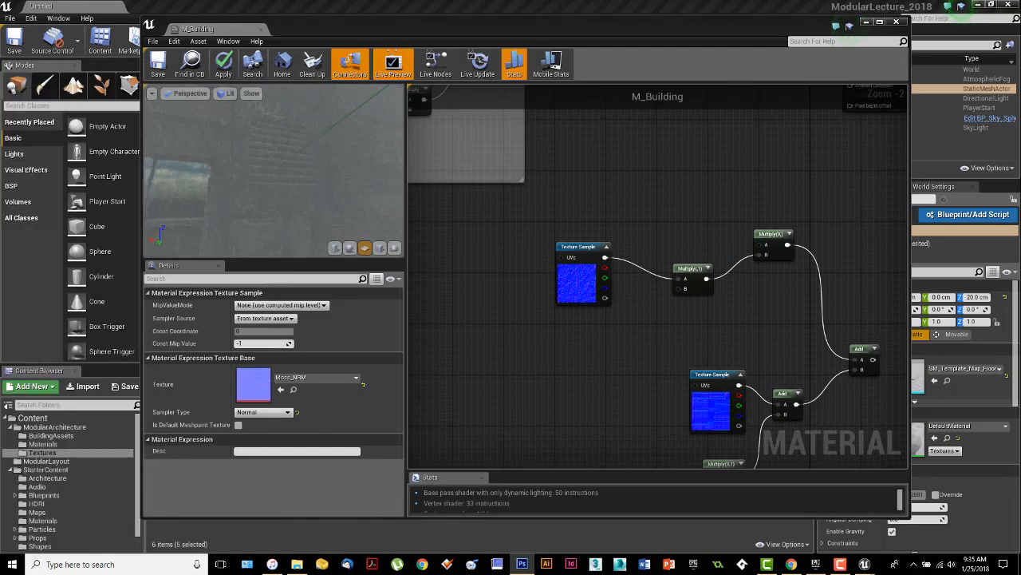
Step: Add a TextureCoordinate node below the upper Moss_NRM sample and connect it to input B of the adjacent Multiply node
right_click_drag(609, 334, 645, 299)
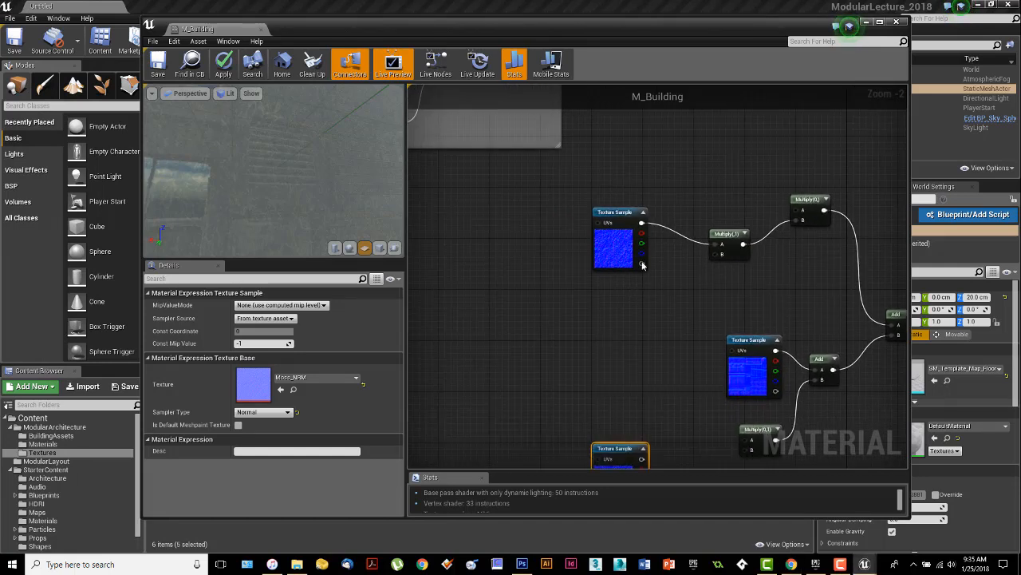
right_click(597, 300)
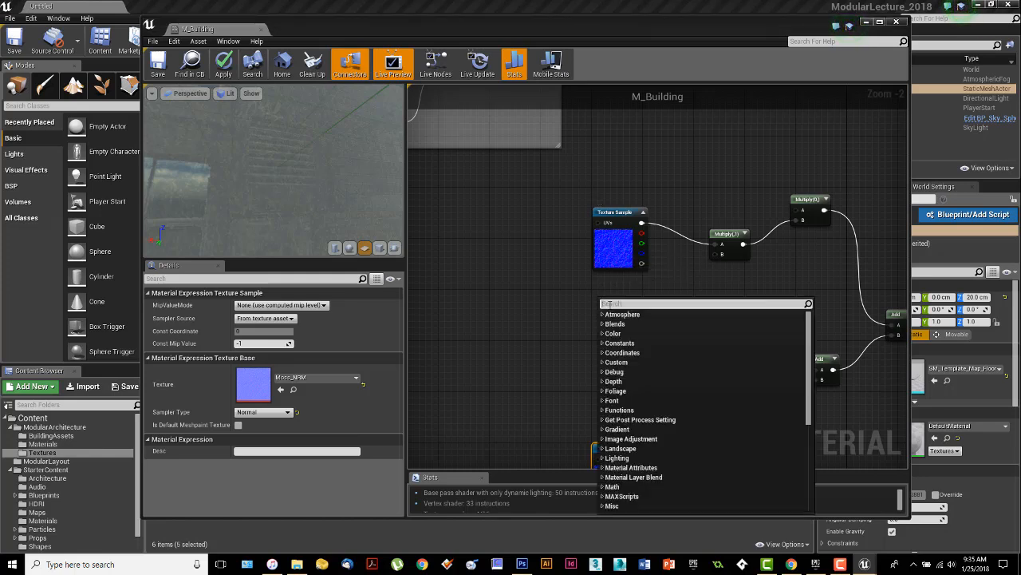
type("coord")
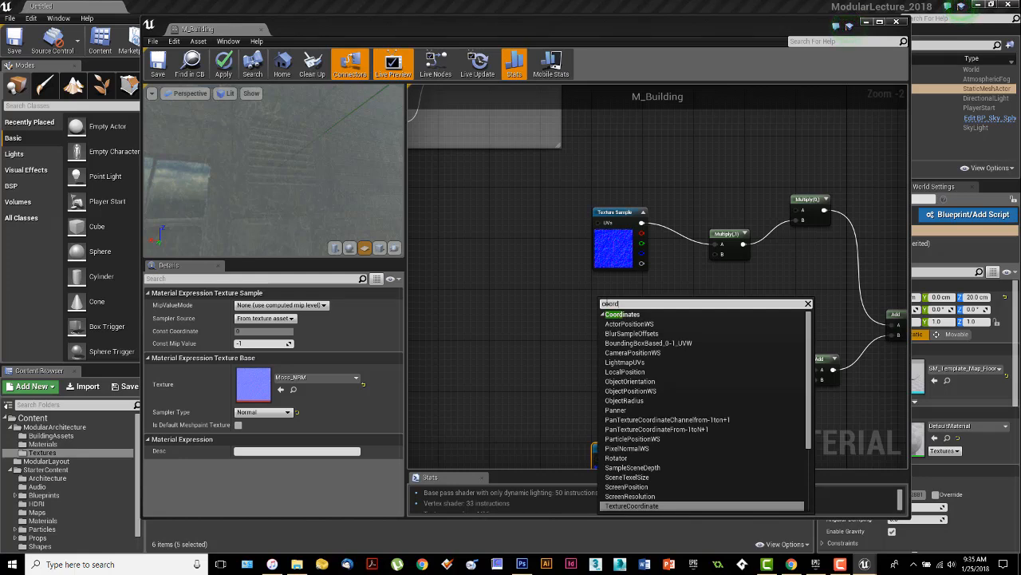
left_click(628, 505)
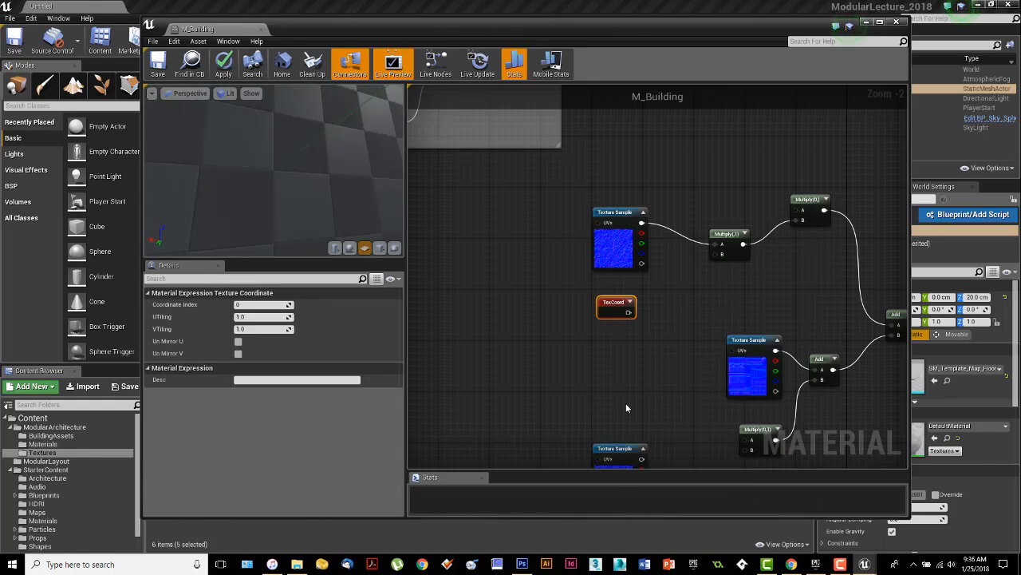
left_click_drag(629, 312, 716, 252)
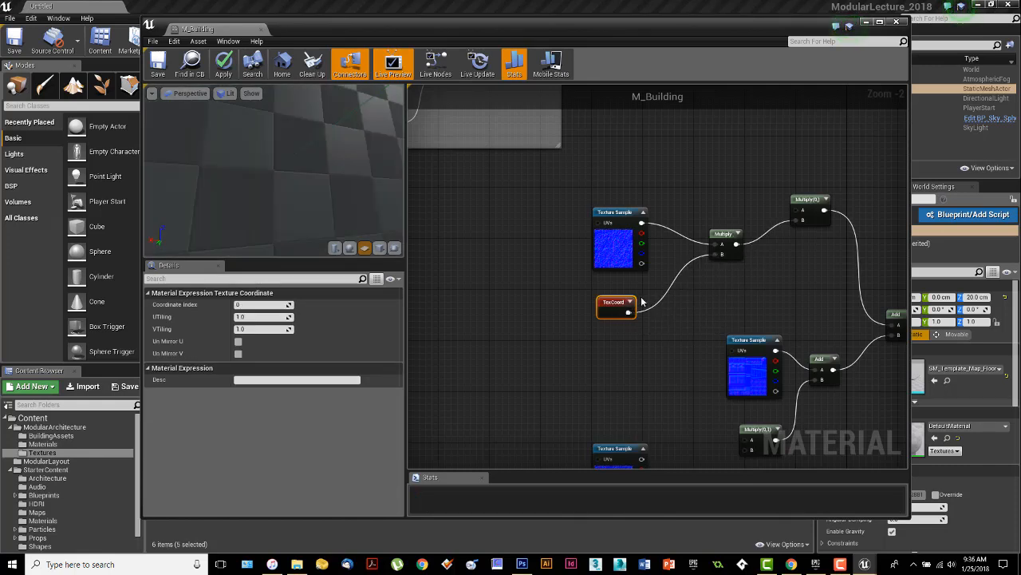
left_click_drag(609, 302, 616, 296)
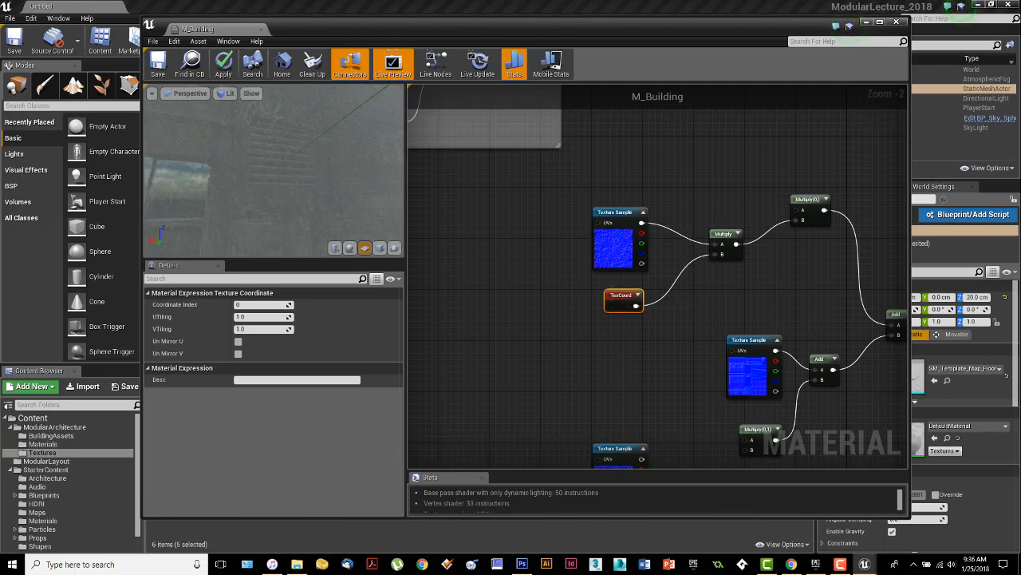
Step: Consult the Wire to Normals diagram in Chrome, and expand the TexCoord node's preview and align the node beneath the Moss_NRM sample
left_click_drag(0, 87, 430, 60)
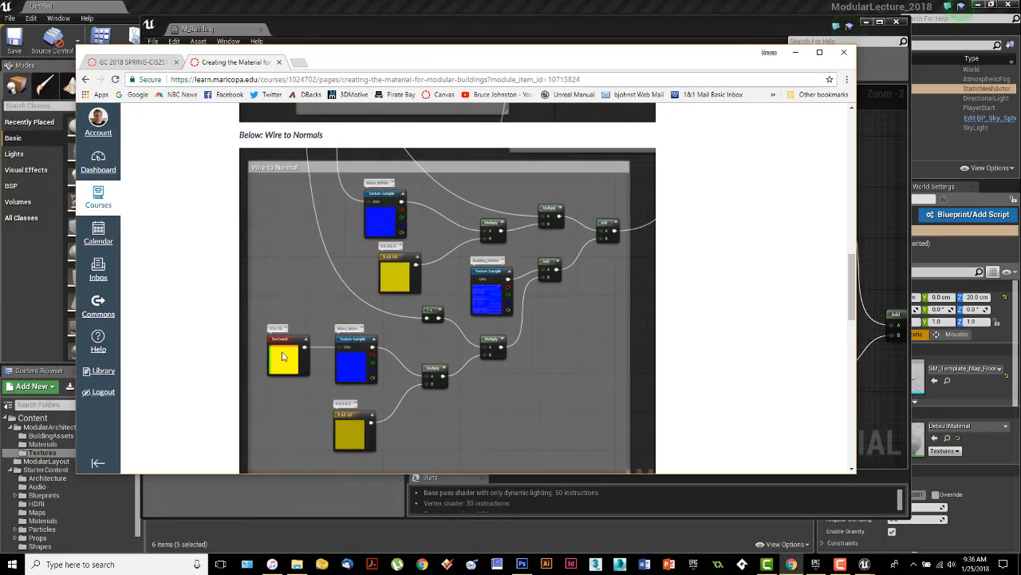
left_click_drag(546, 66, 0, 44)
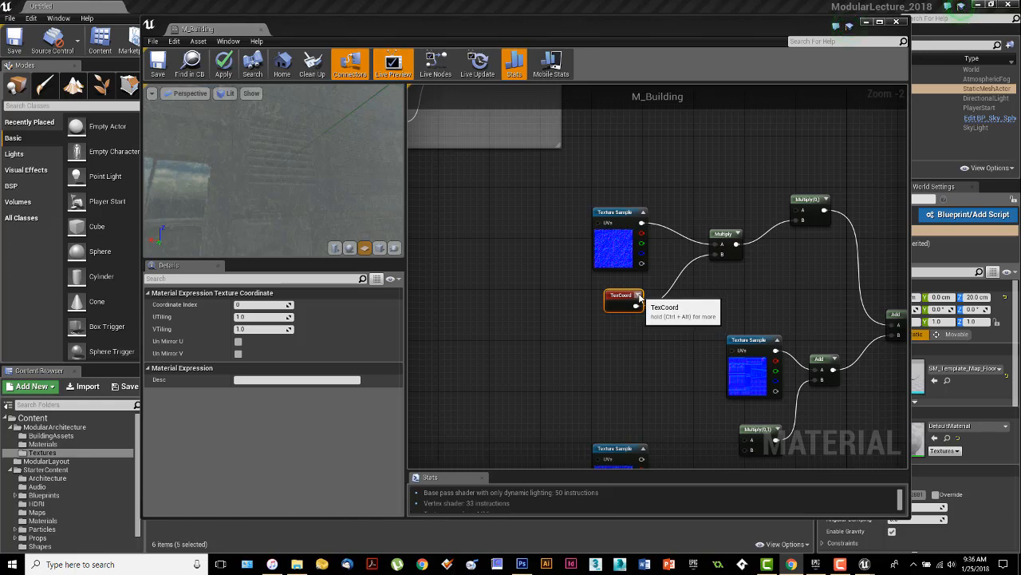
left_click(643, 216)
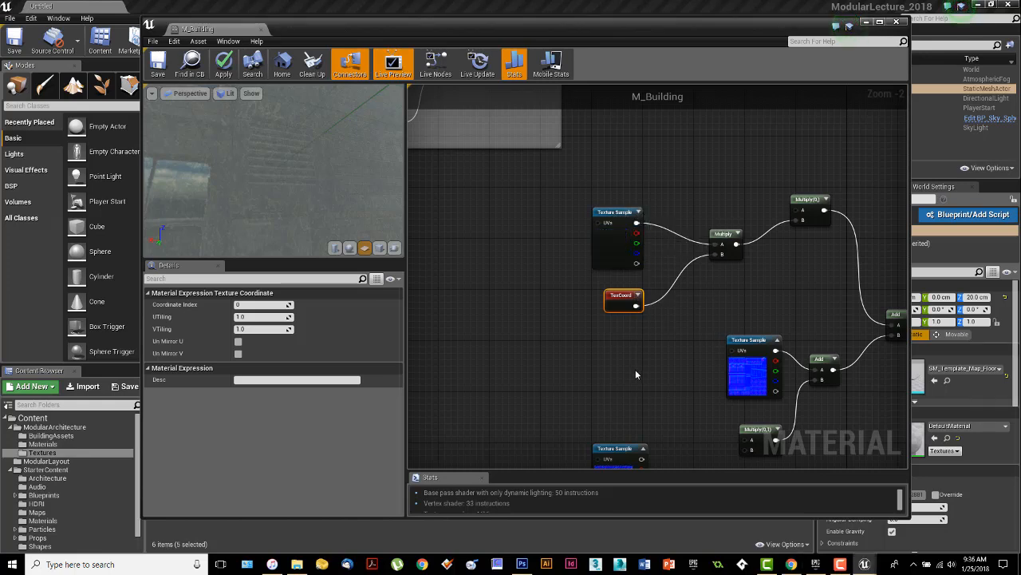
left_click(638, 212)
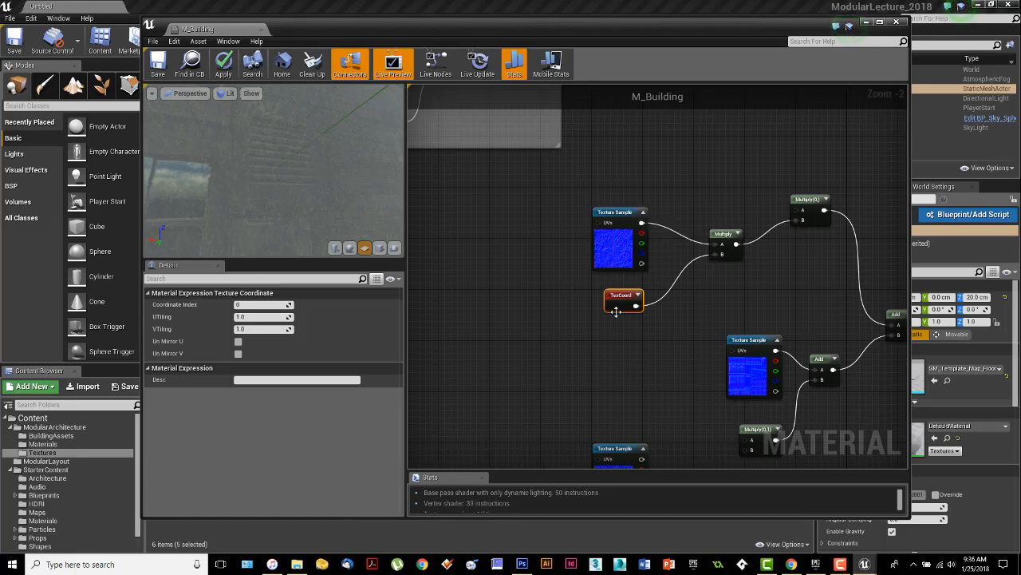
left_click(638, 295)
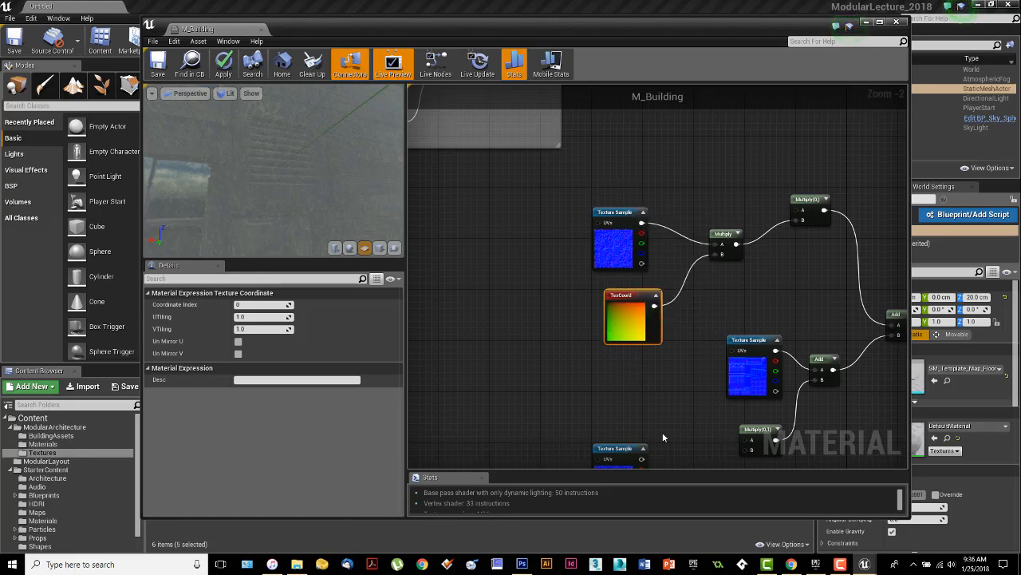
left_click_drag(632, 299, 618, 299)
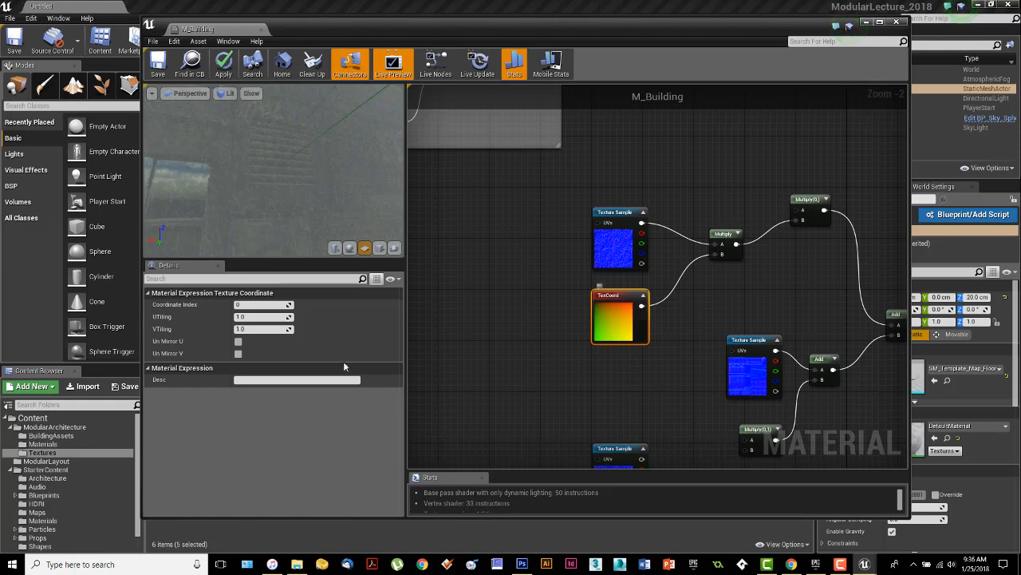
Step: Set both UTiling and VTiling of the TexCoord node to 0.5
left_click(244, 316)
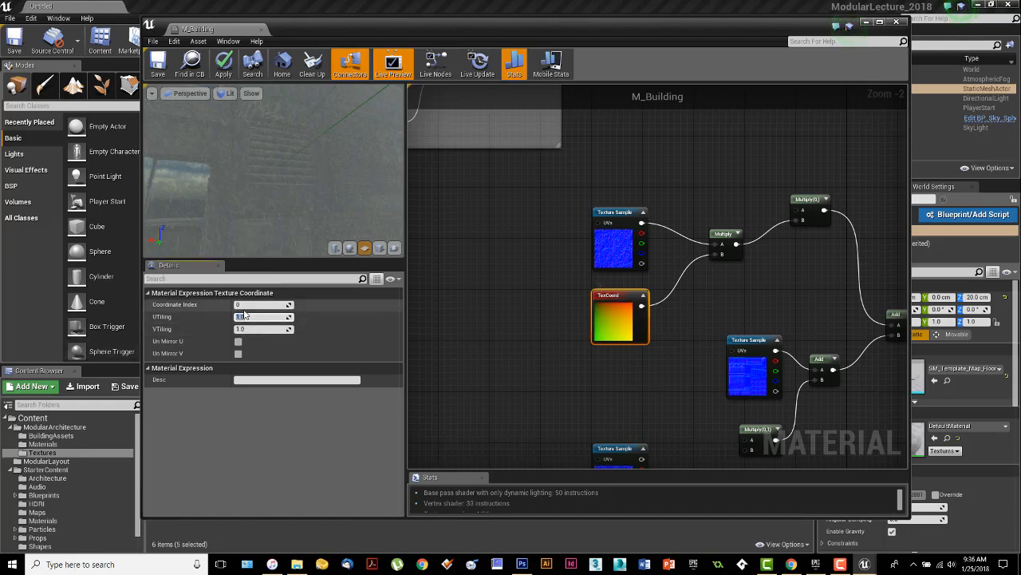
type("0.8")
key("Tab")
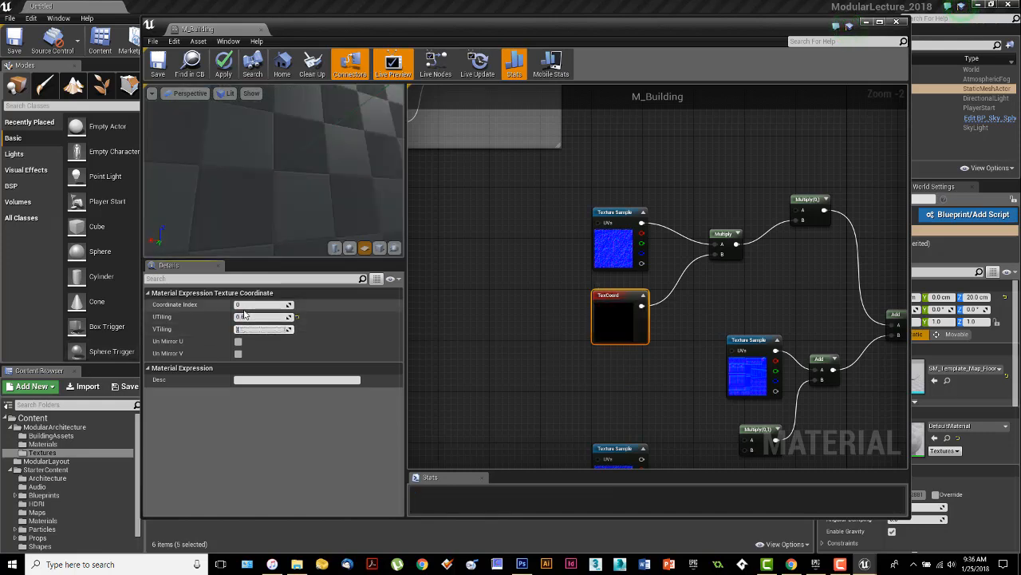
type("5")
key("Return")
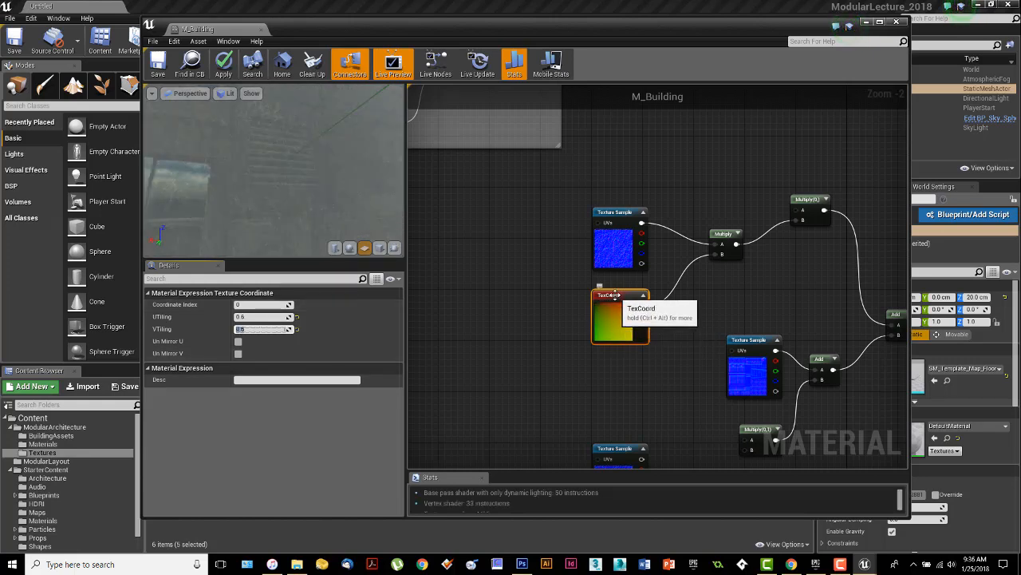
Step: Delete the TexCoord node feeding input B of the Multiply node beside the upper Moss_NRM sample
left_click(609, 297)
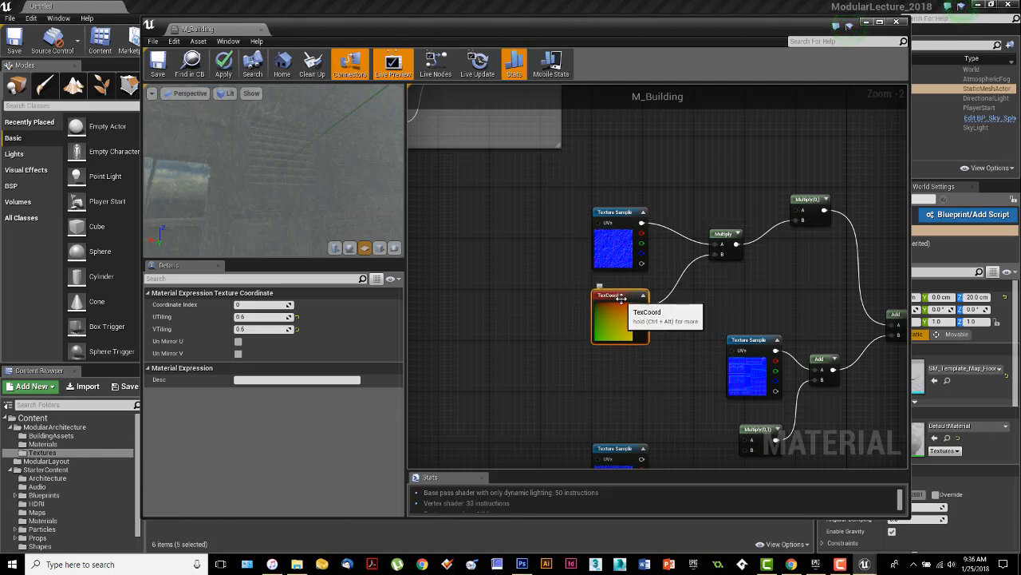
key("Delete")
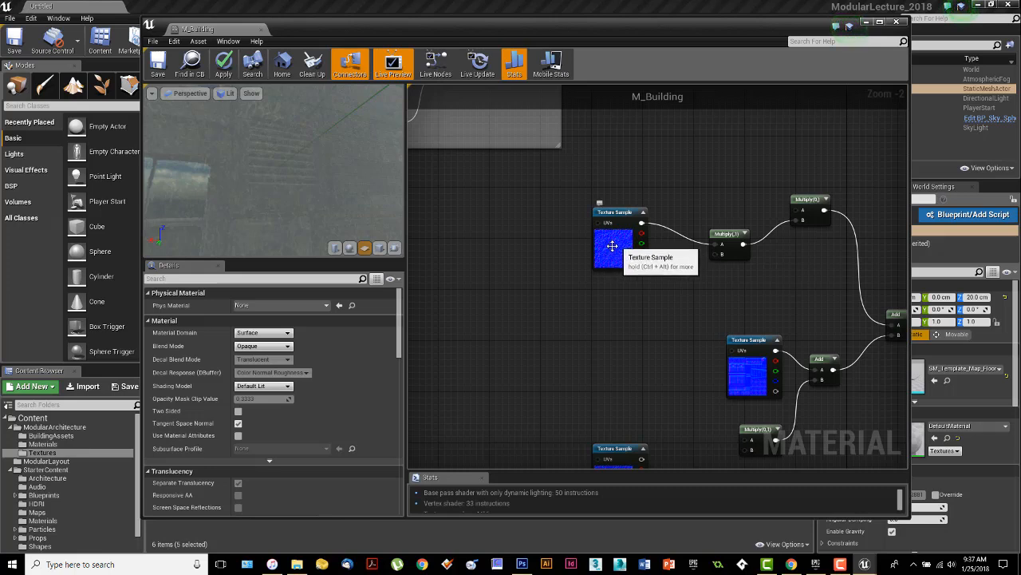
Step: Add a Constant3Vector node below the upper Moss_NRM sample and connect it to input B of the adjacent Multiply node
right_click_drag(635, 381, 596, 324)
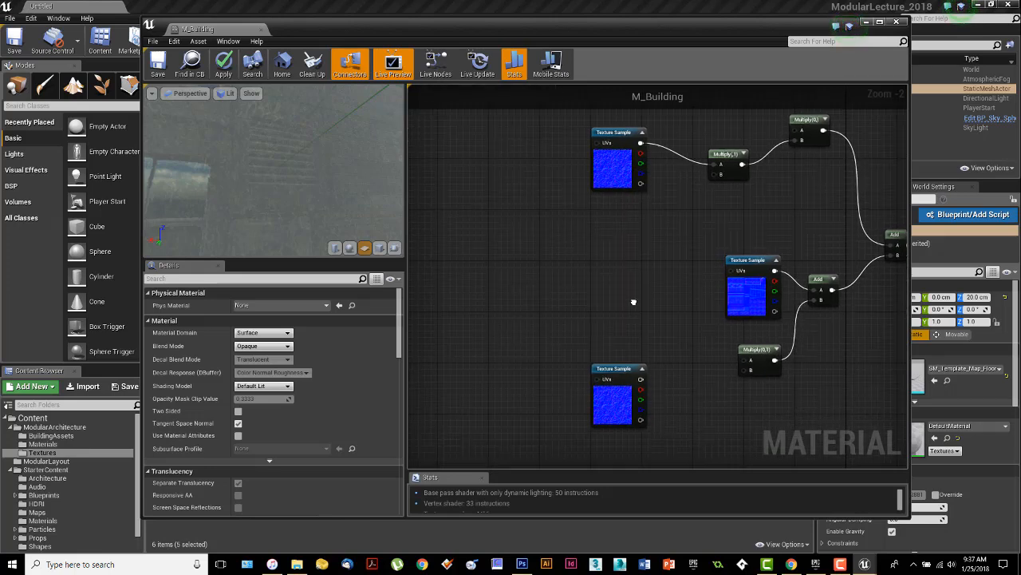
right_click_drag(612, 216, 601, 277)
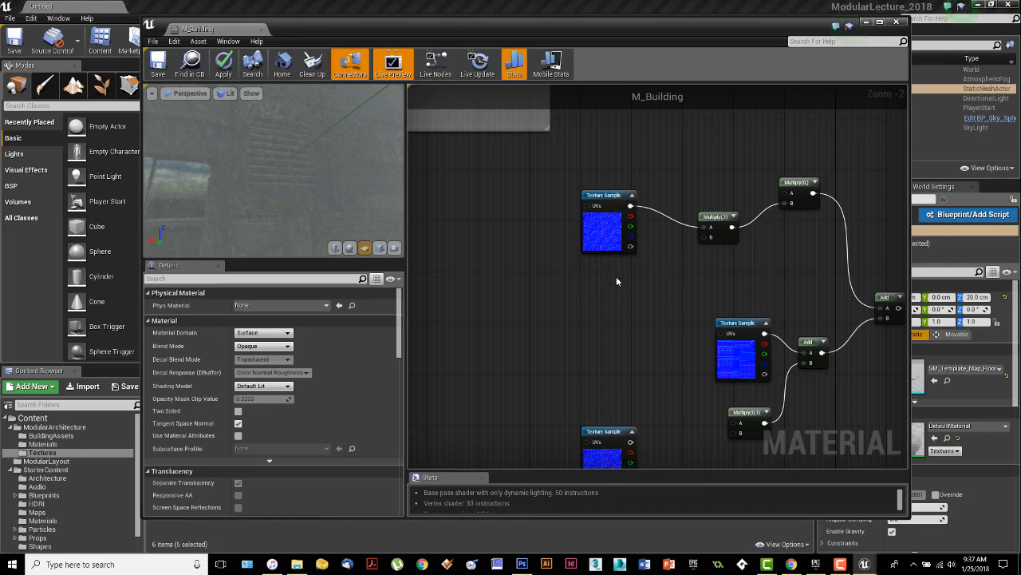
right_click_drag(616, 280, 602, 249)
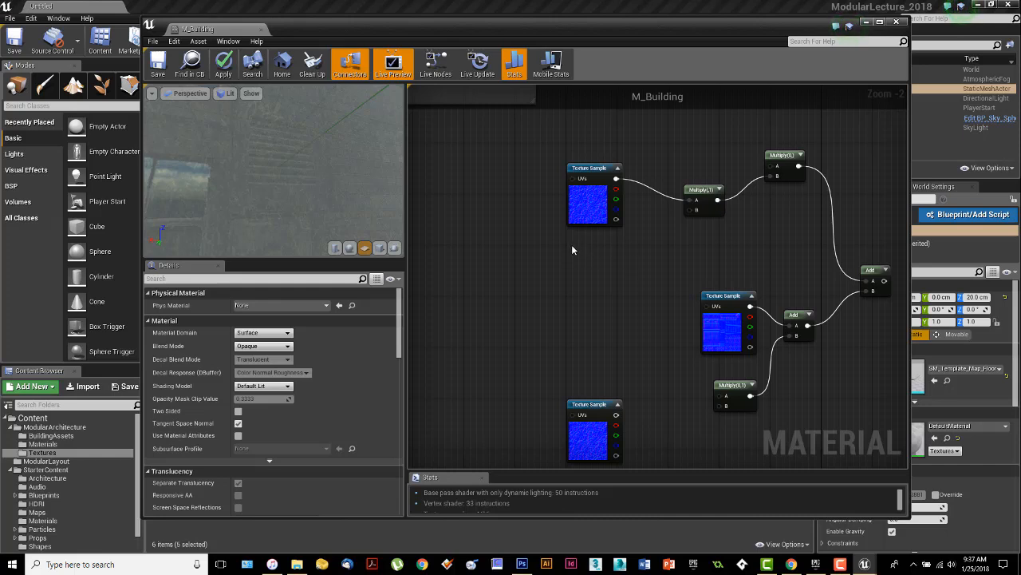
left_click(570, 242)
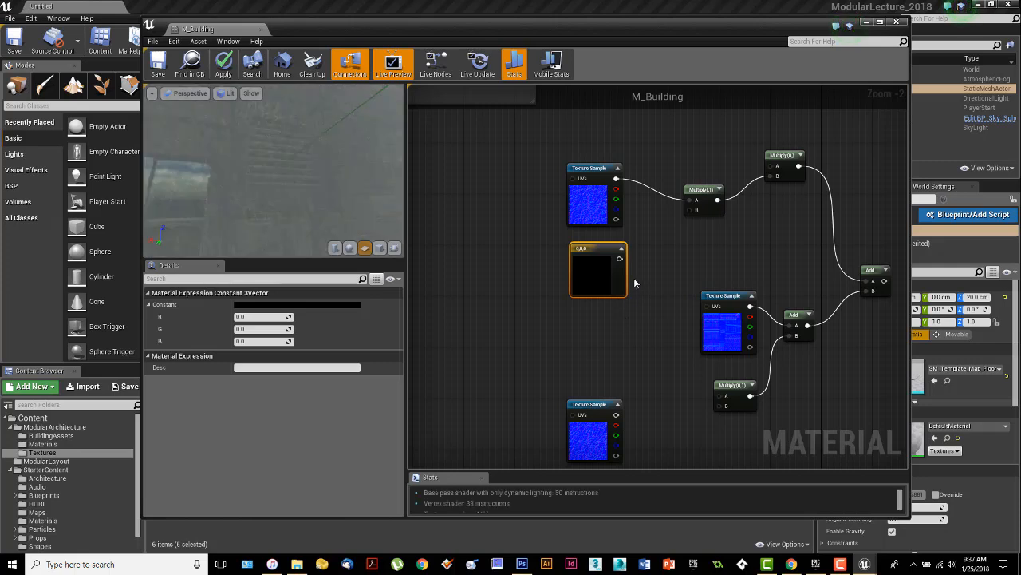
left_click_drag(619, 258, 692, 210)
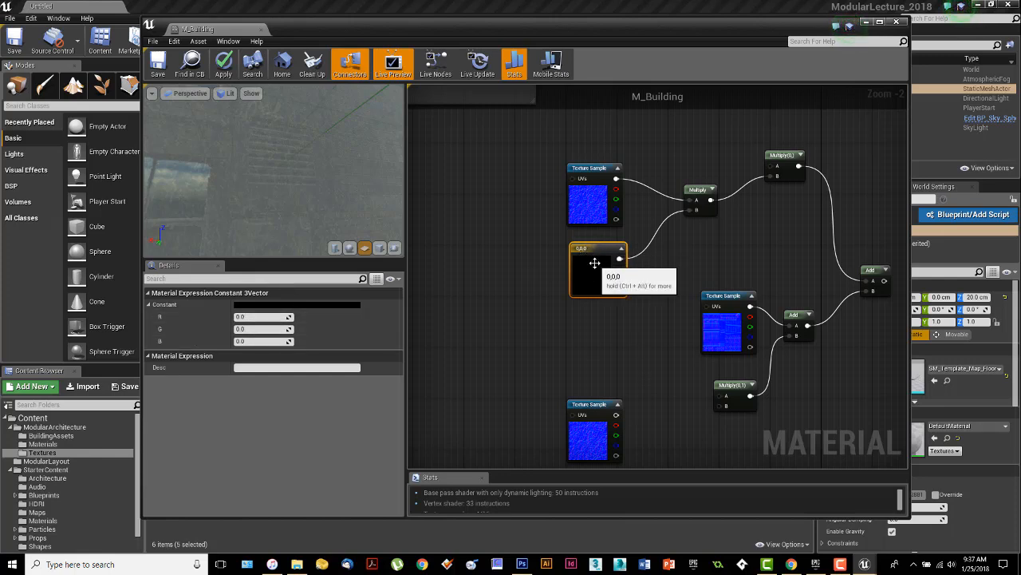
Step: Pick a pale yellow of about 0.649, 0.7, 0.283 as the colour of the new Constant3Vector node
left_click(272, 305)
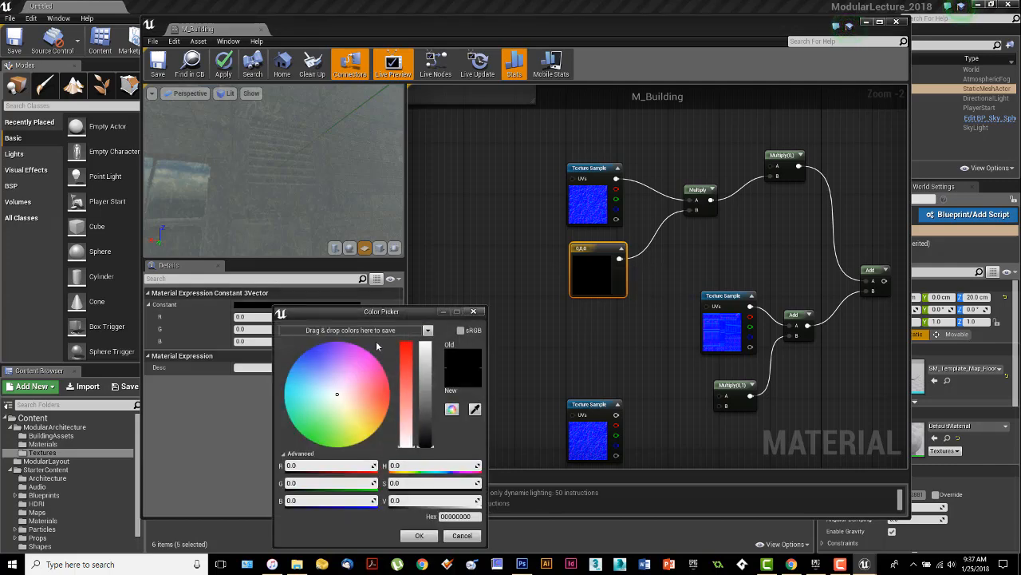
left_click(373, 384)
left_click_drag(372, 385, 349, 423)
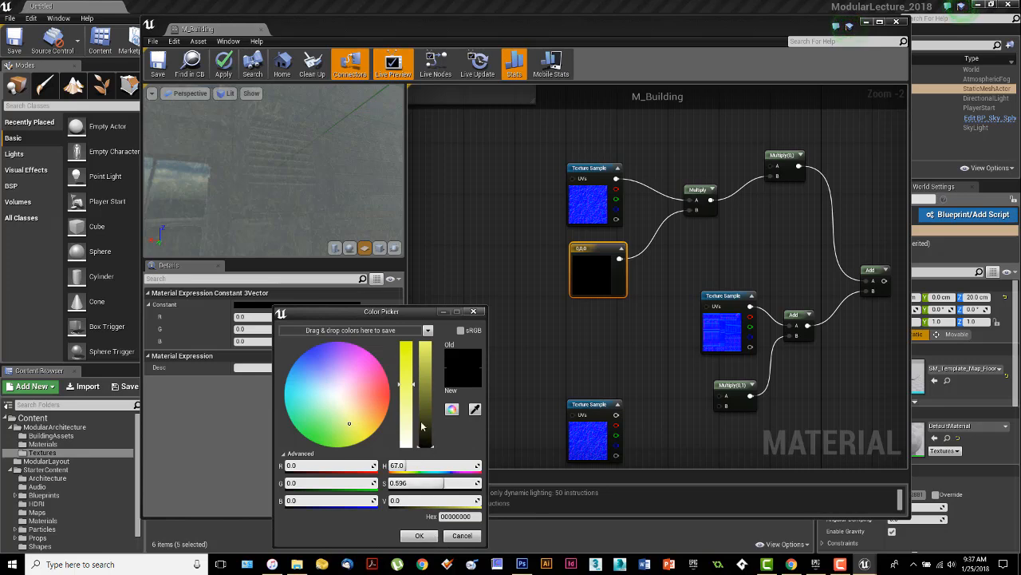
left_click_drag(423, 426, 425, 373)
left_click(419, 535)
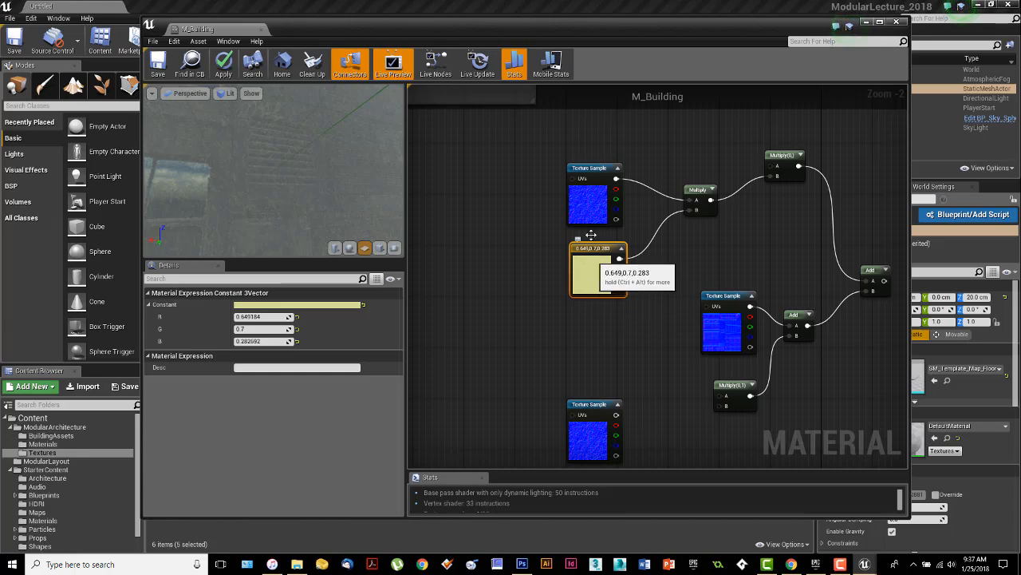
Step: Examine the colour constant alongside both Moss_NRM samples and the Multiply nodes of the normal network
scroll(596, 255, "up", 2)
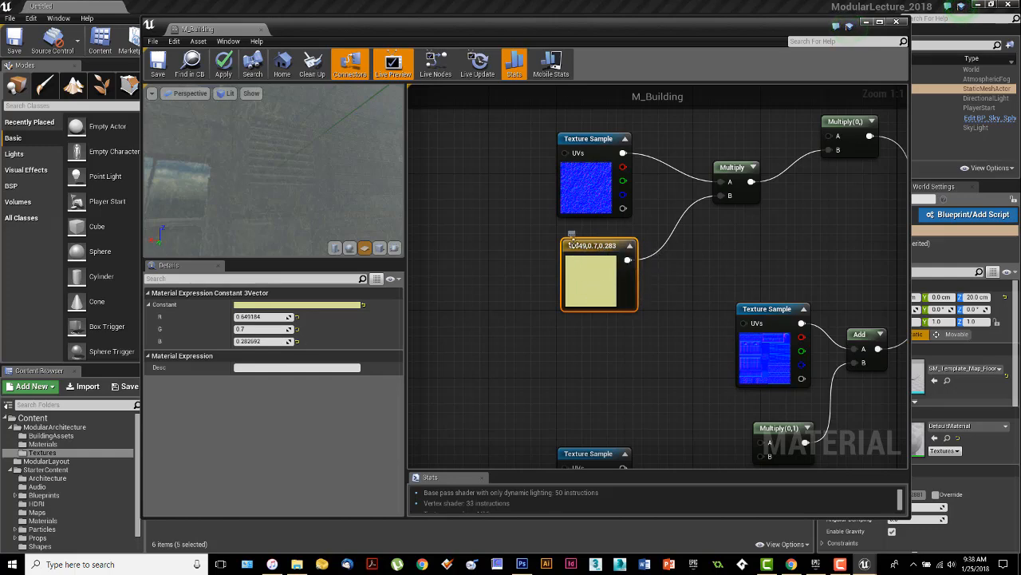
right_click_drag(604, 427, 589, 345)
right_click_drag(598, 268, 572, 271)
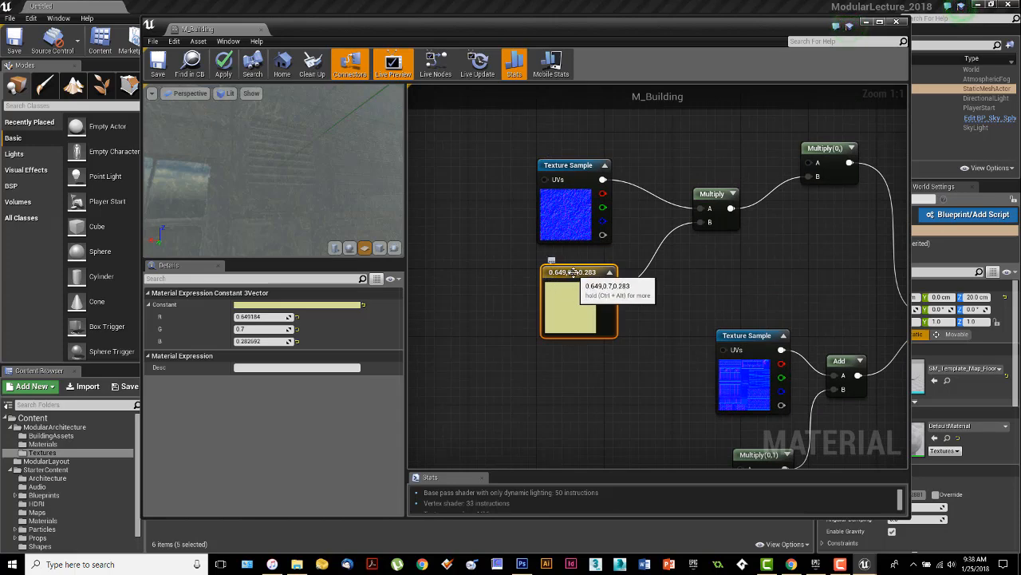
right_click_drag(576, 379, 576, 350)
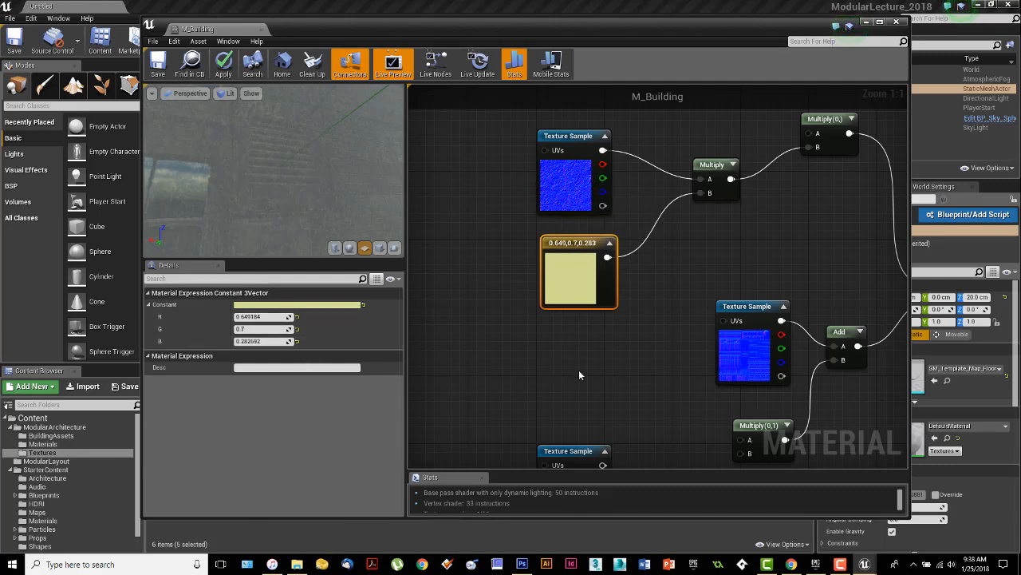
right_click_drag(574, 404, 571, 309)
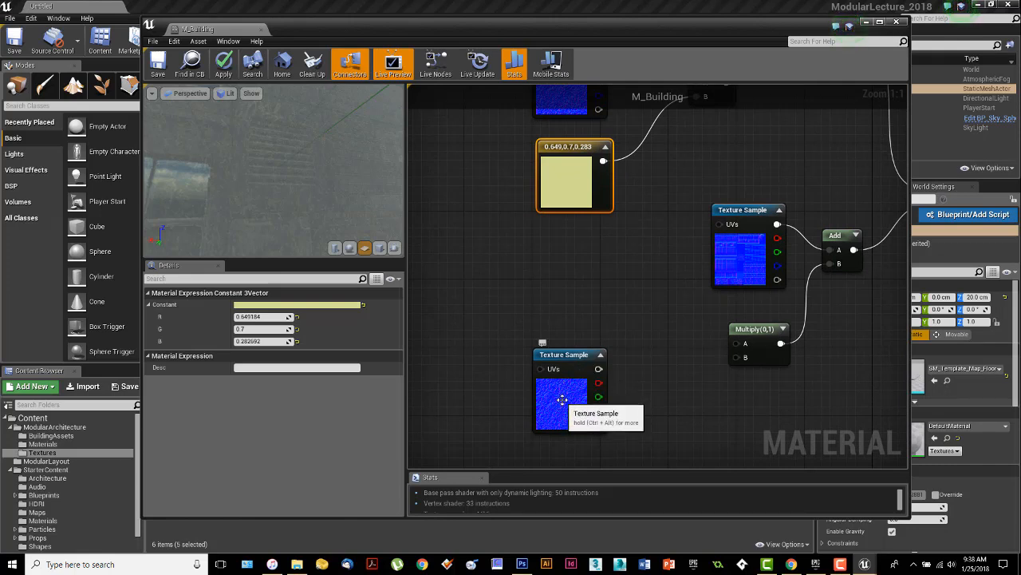
right_click_drag(580, 257, 577, 296)
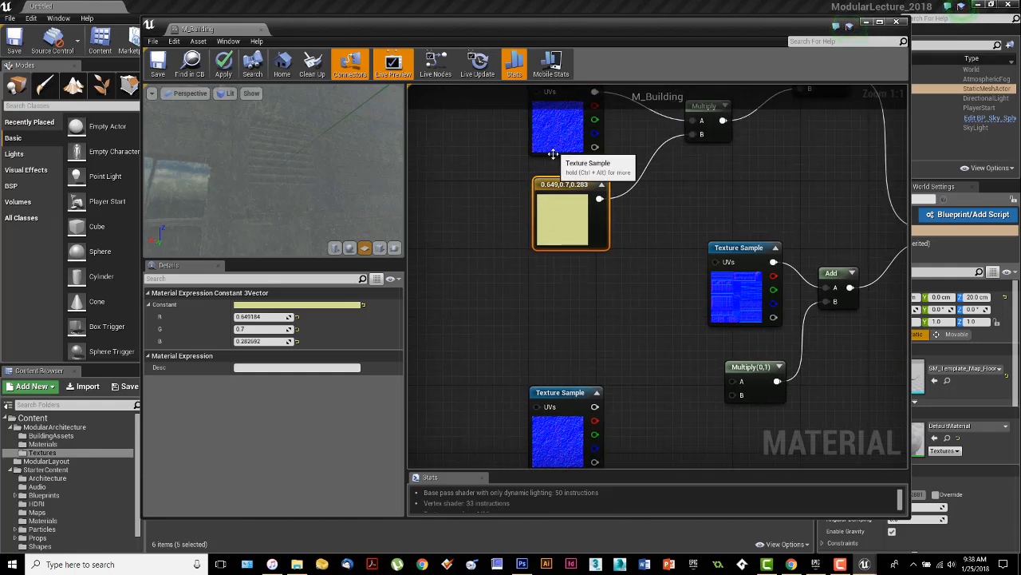
right_click_drag(549, 172, 550, 205)
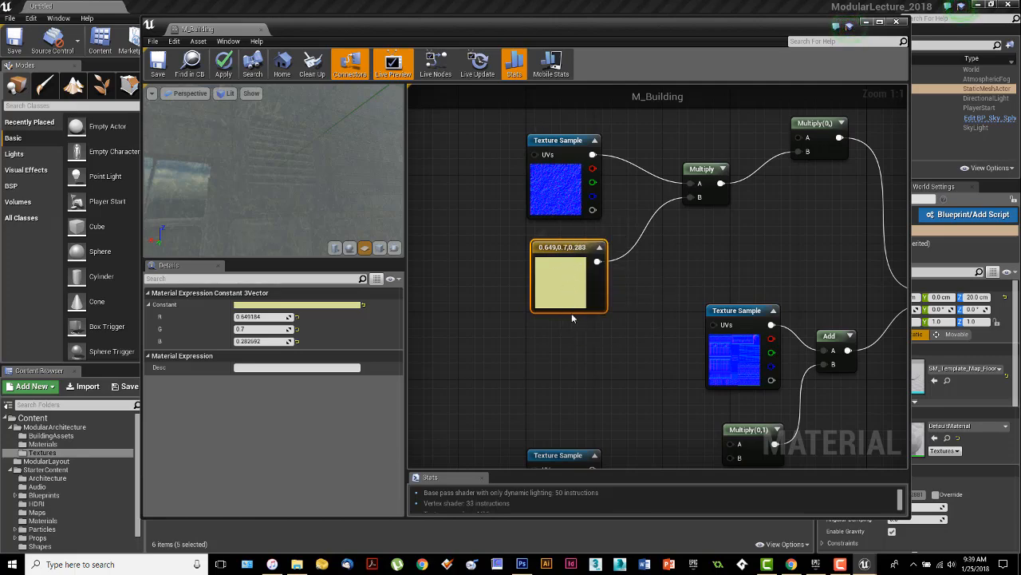
right_click_drag(569, 381, 573, 302)
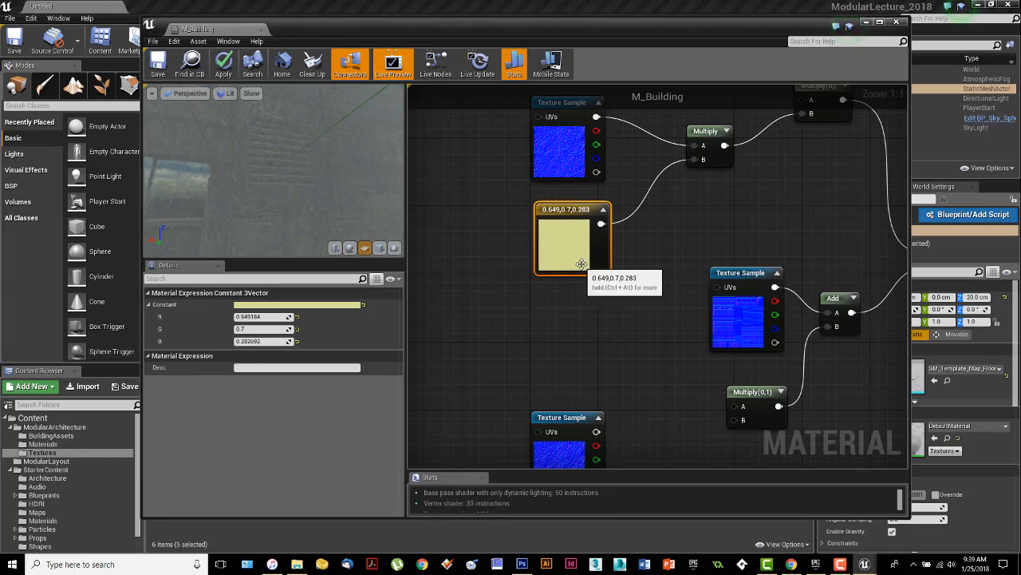
Step: Set the R, G and B values of the upper Constant3Vector node to 1
right_click_drag(597, 297, 584, 362)
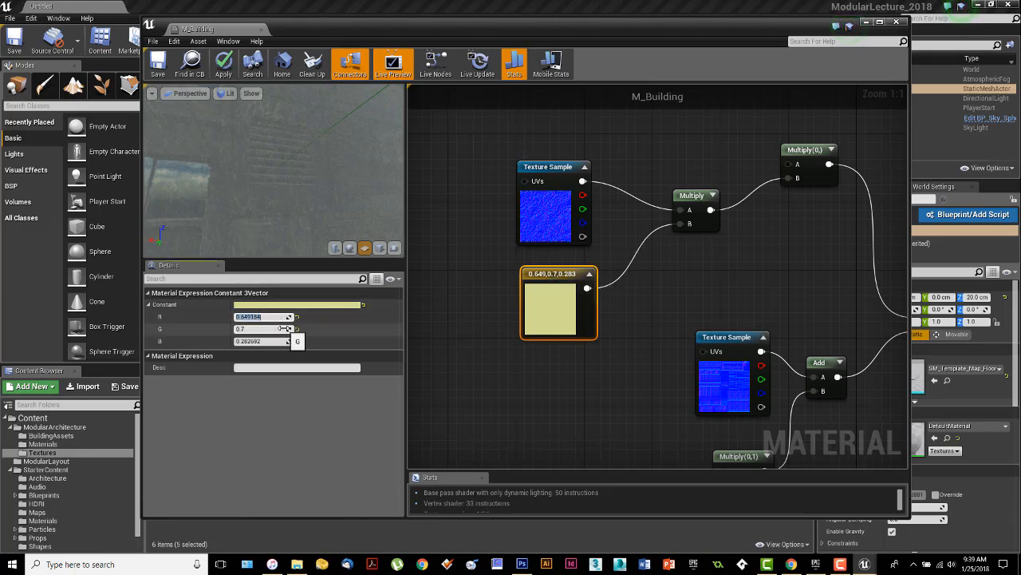
type("1")
key("Tab")
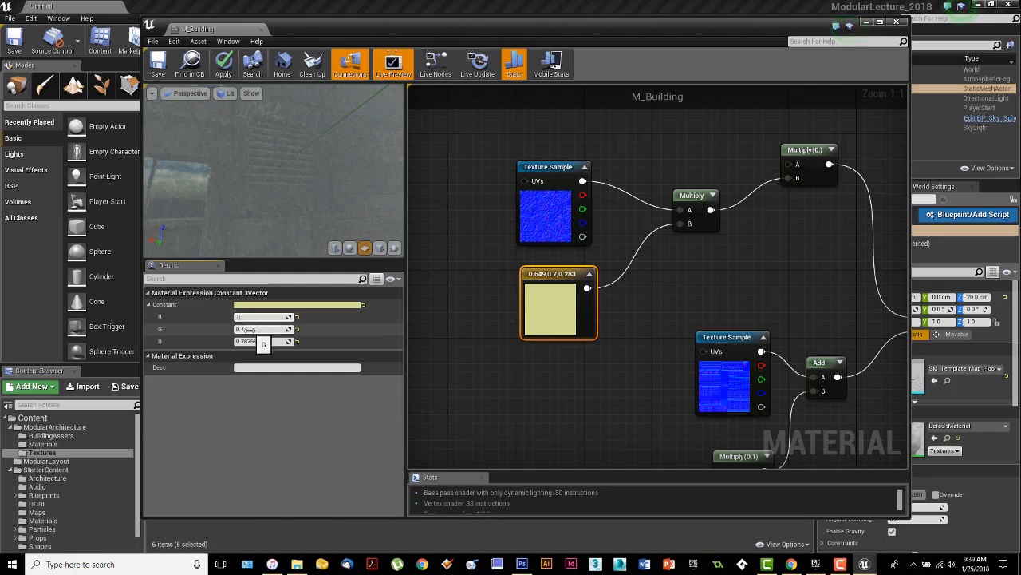
type("1")
key("Tab")
type("1")
key("Return")
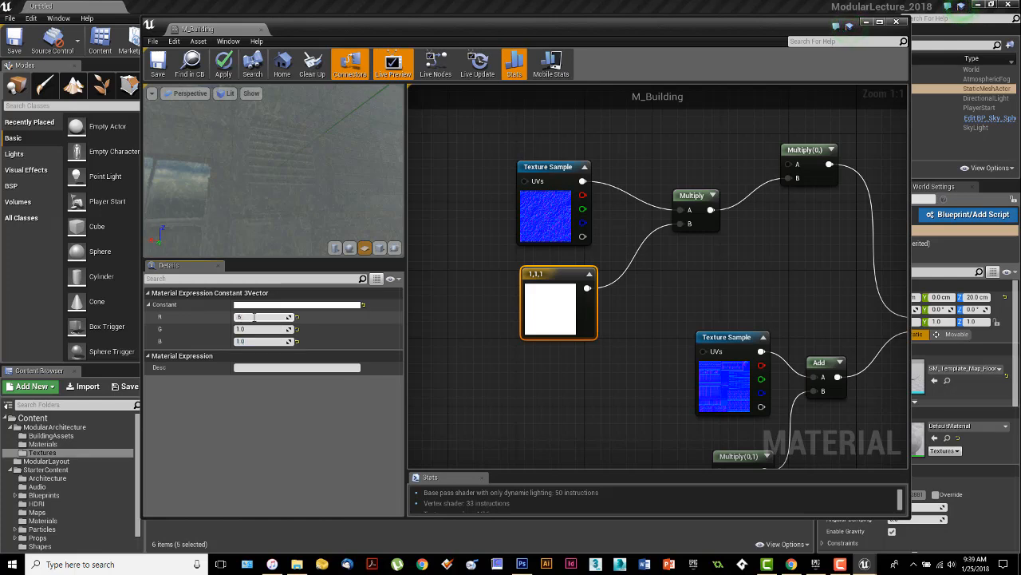
Step: Set the upper Constant3Vector to R 0.6, G 0.6 and B 0, and align the node beneath the Moss_NRM sample
key("Return")
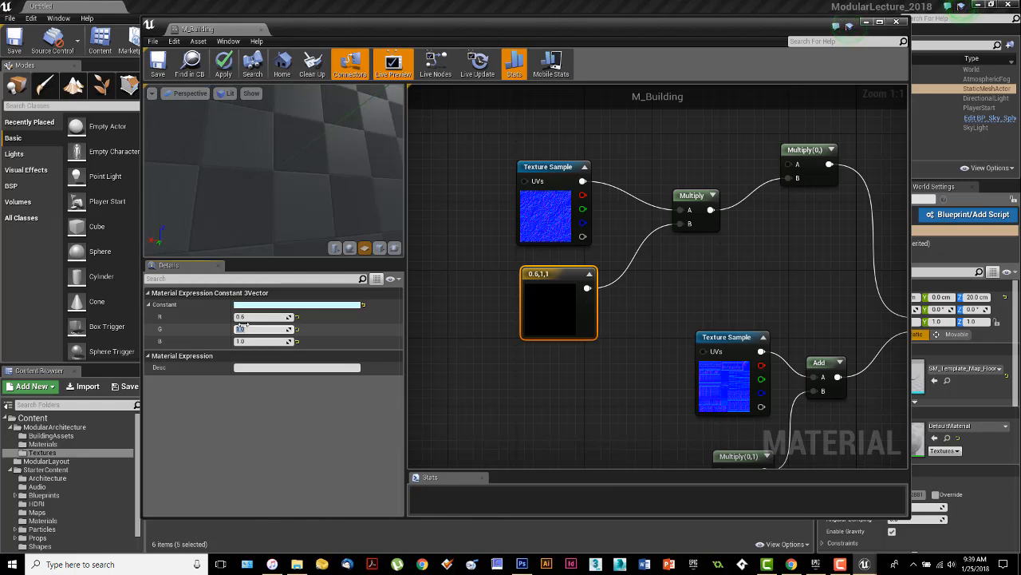
type(".6")
key("Return")
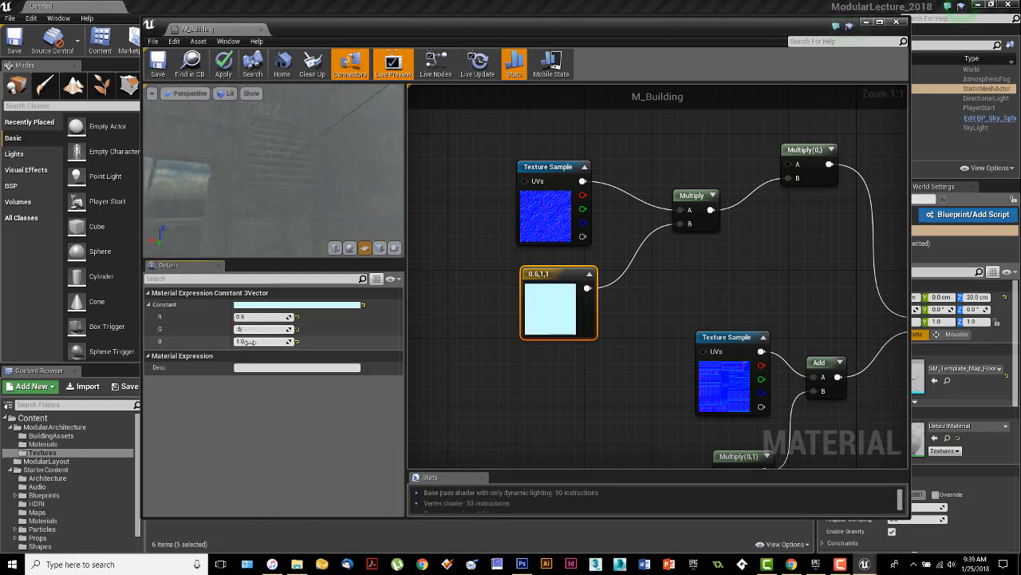
type("0")
key("Return")
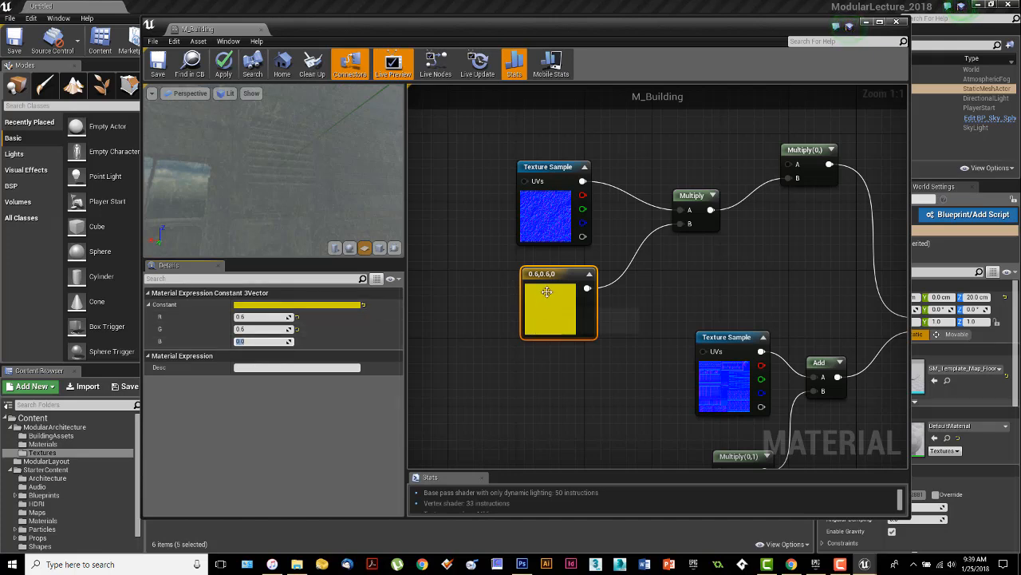
left_click_drag(553, 273, 548, 277)
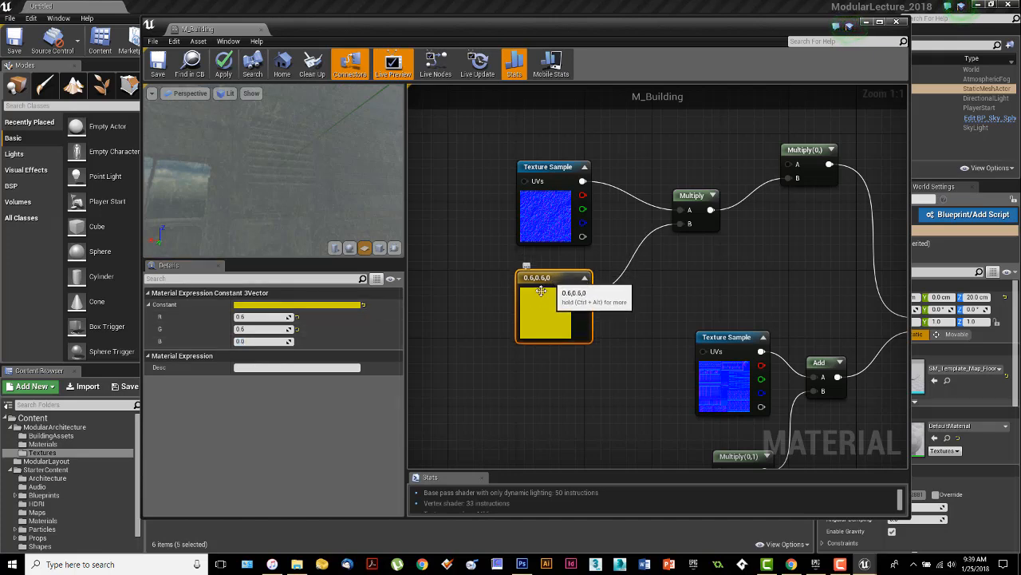
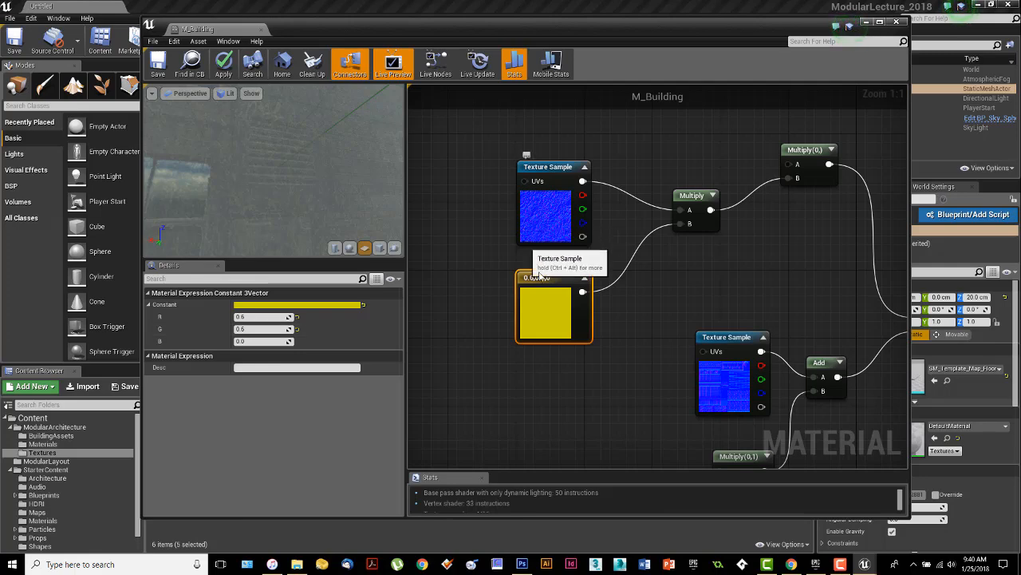
Step: Add a second Constant3Vector node below the lower Moss_NRM sample
right_click_drag(605, 315, 524, 244)
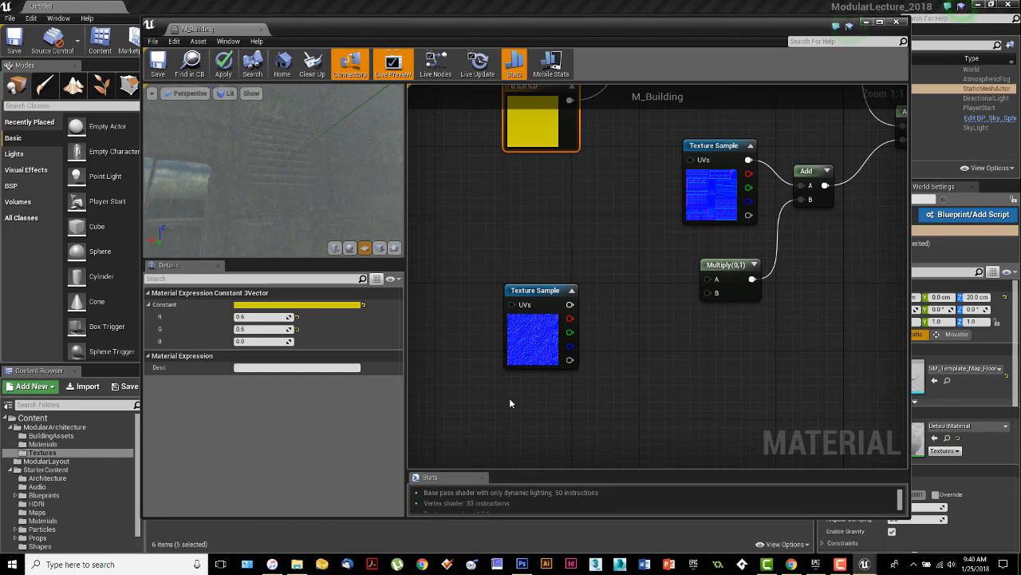
left_click(509, 391)
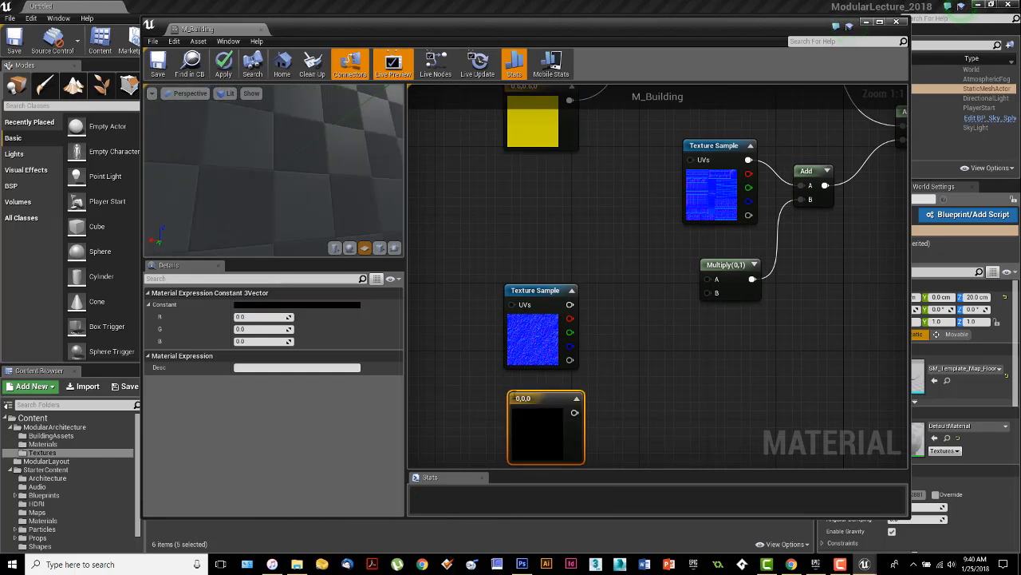
right_click_drag(577, 109, 600, 206)
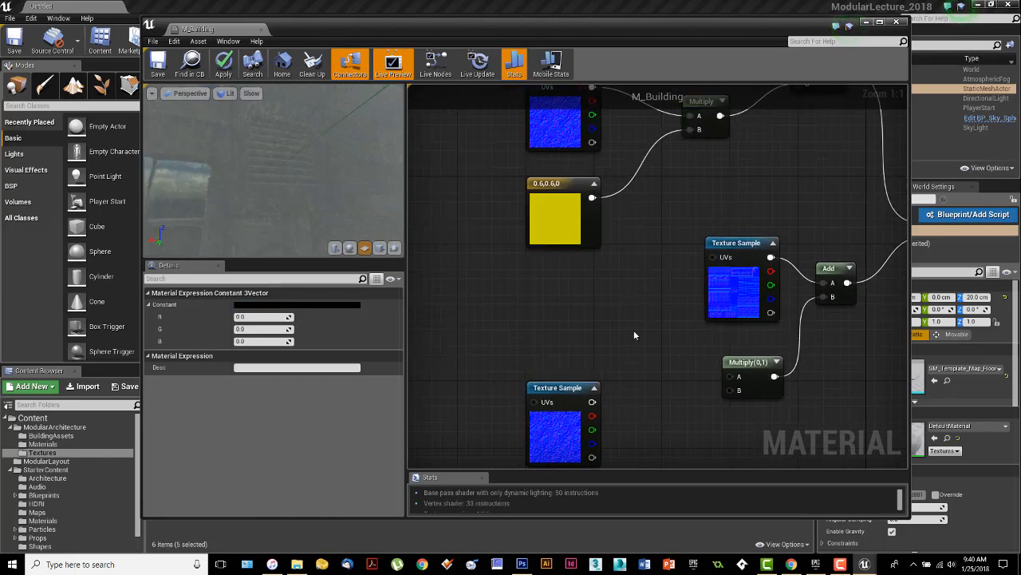
right_click_drag(635, 335, 601, 219)
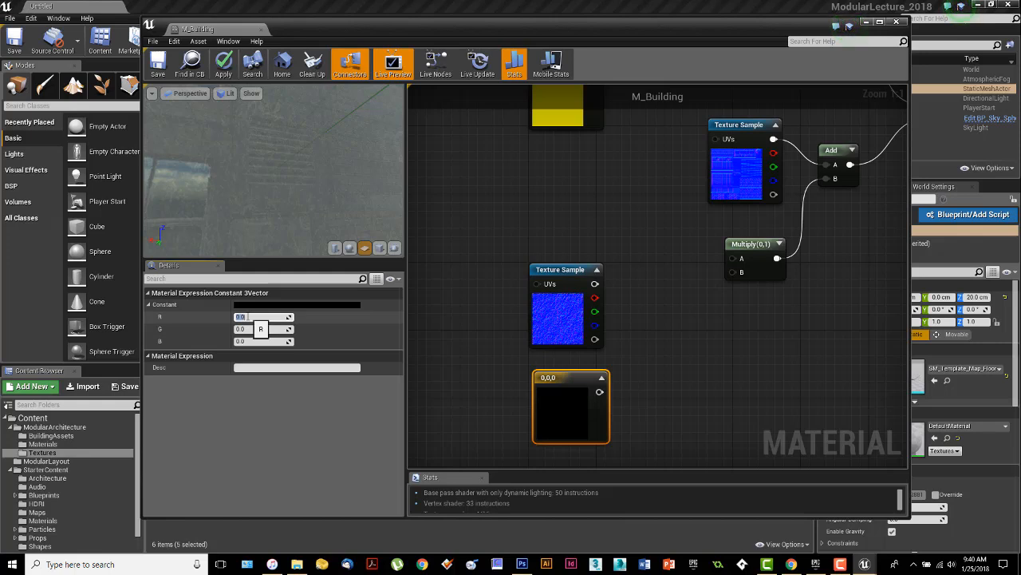
Step: Set the lower Constant3Vector to R 0.4, G 0.4 and B 1
key("Tab")
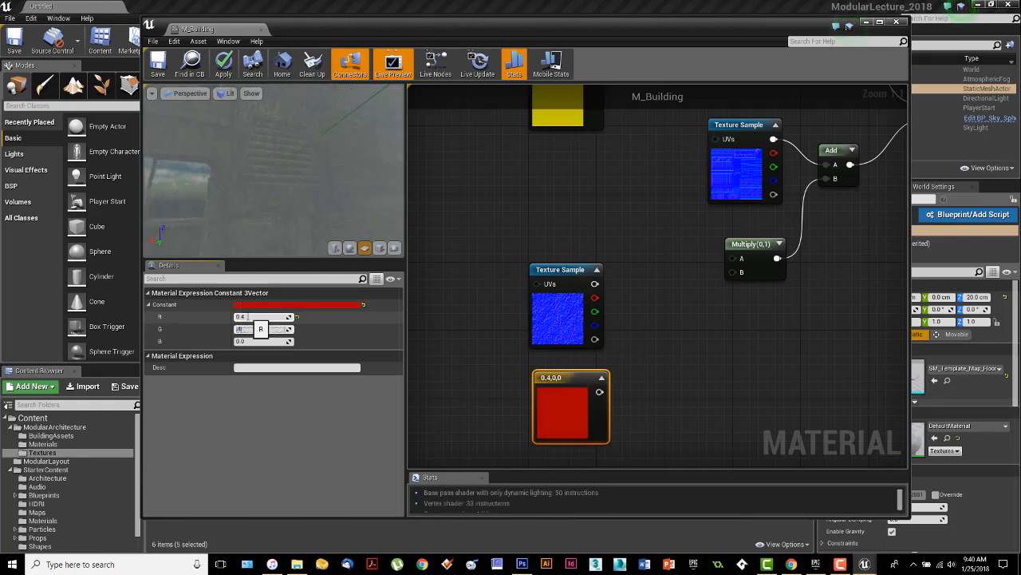
type("0.4")
key("Tab")
type("1")
key("Return")
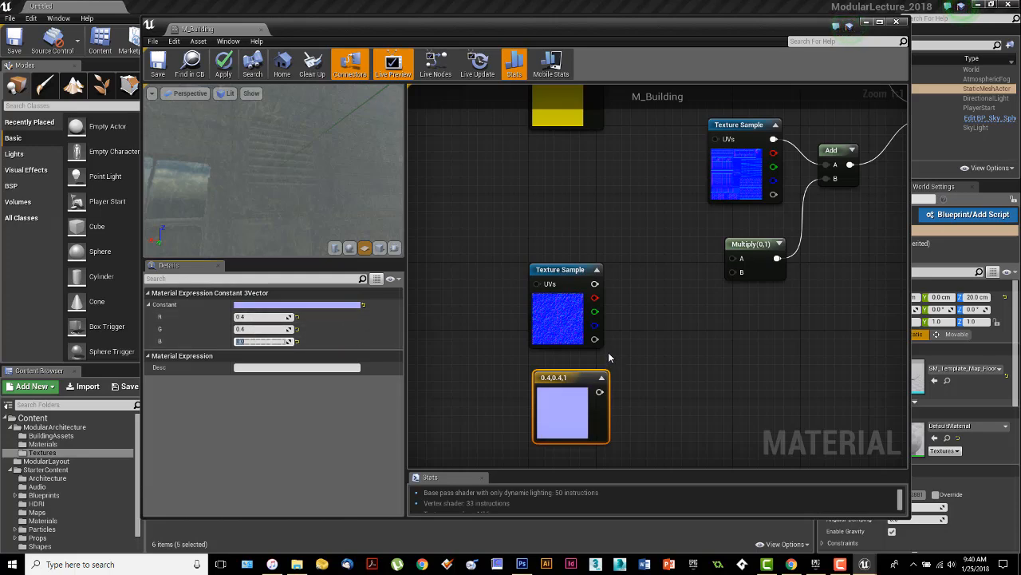
Step: Compare the texture settings of the lower and upper Moss_NRM samples and the constants beneath them
right_click_drag(630, 323, 633, 322)
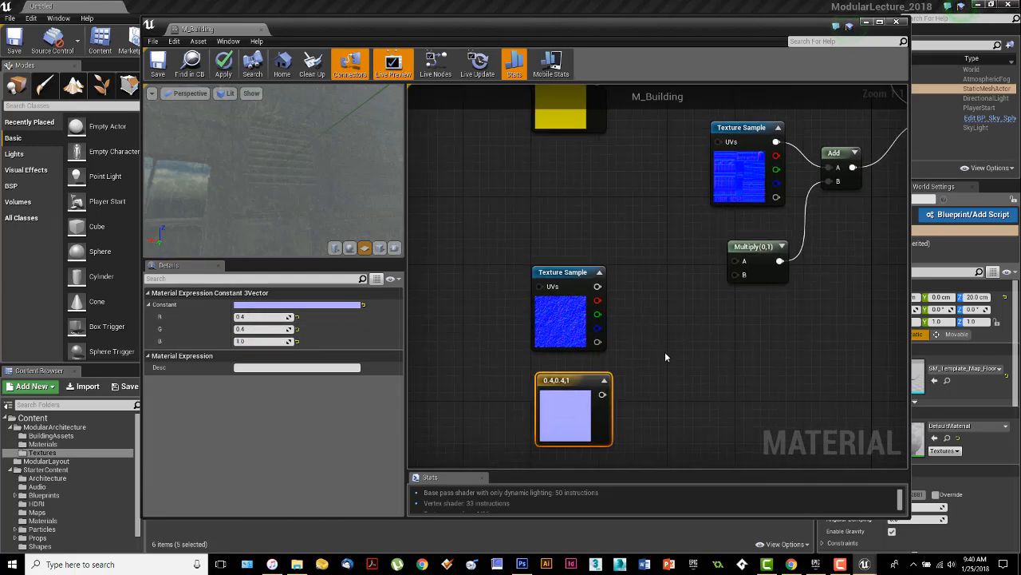
right_click_drag(666, 352, 667, 355)
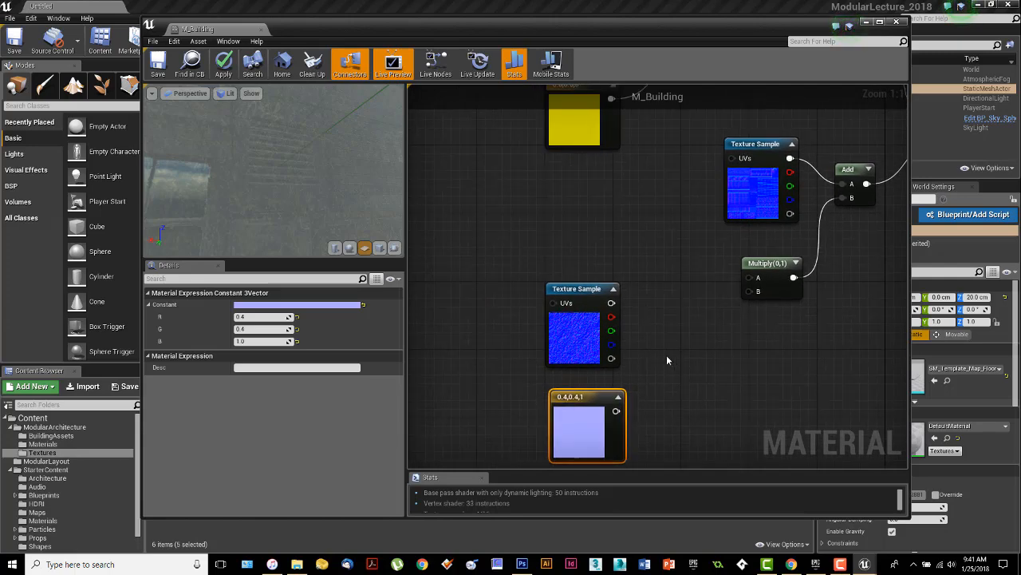
left_click(573, 341)
right_click_drag(573, 223, 591, 297)
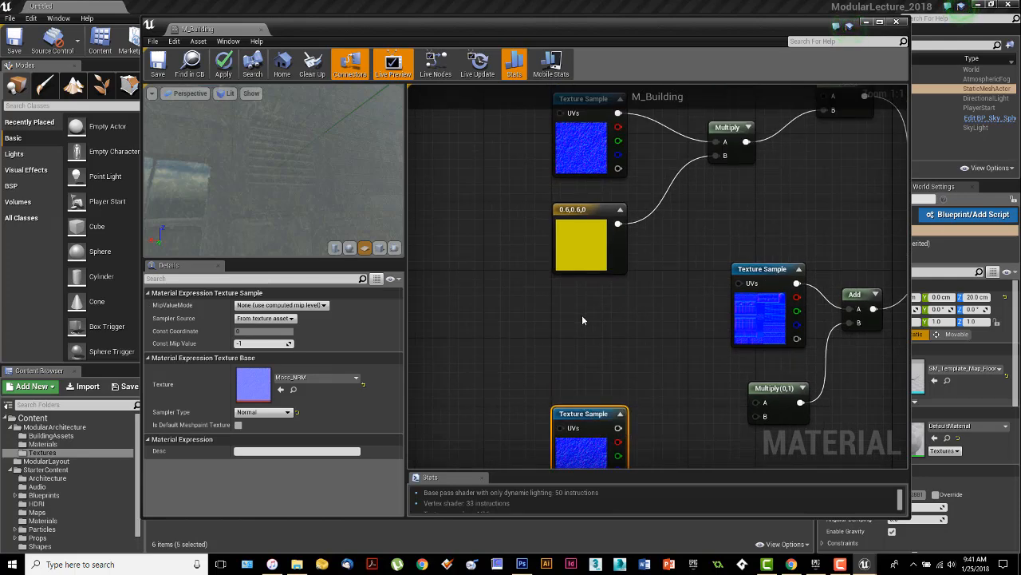
left_click(582, 144)
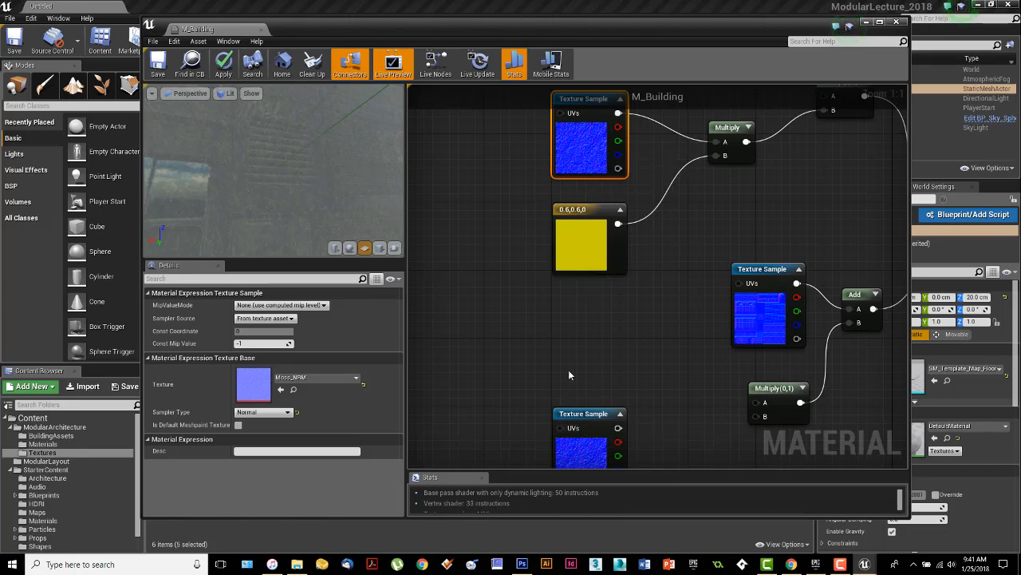
right_click_drag(571, 338, 554, 351)
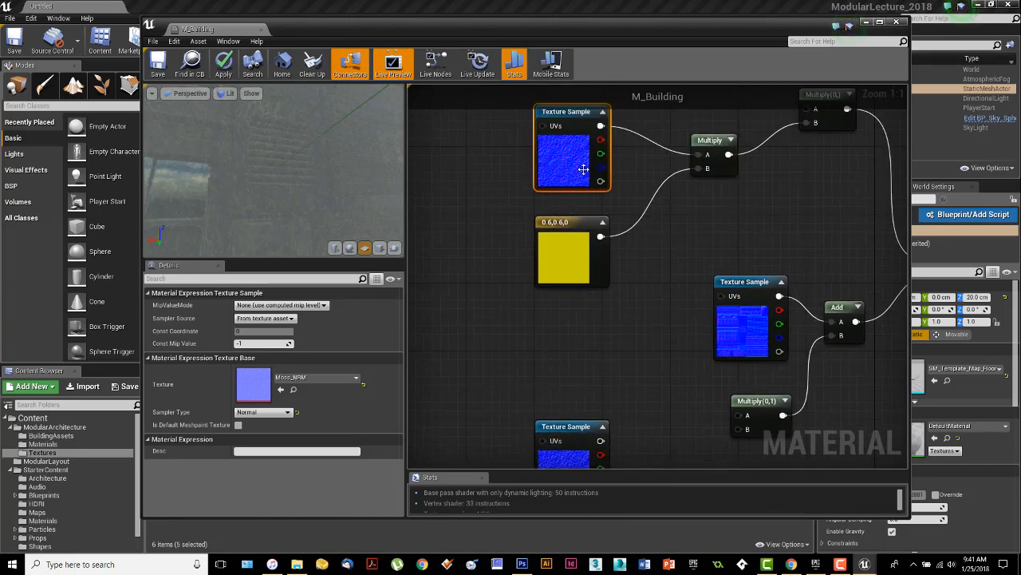
right_click_drag(569, 456, 569, 292)
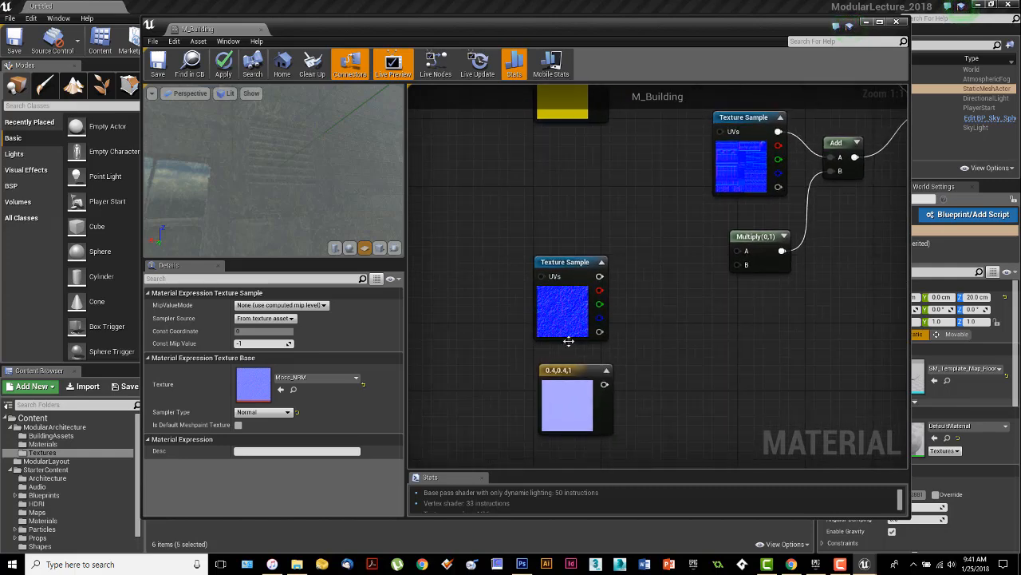
Step: Set the B value of the lower Constant3Vector, beneath the lower Moss_NRM sample, to 0.5
left_click(568, 397)
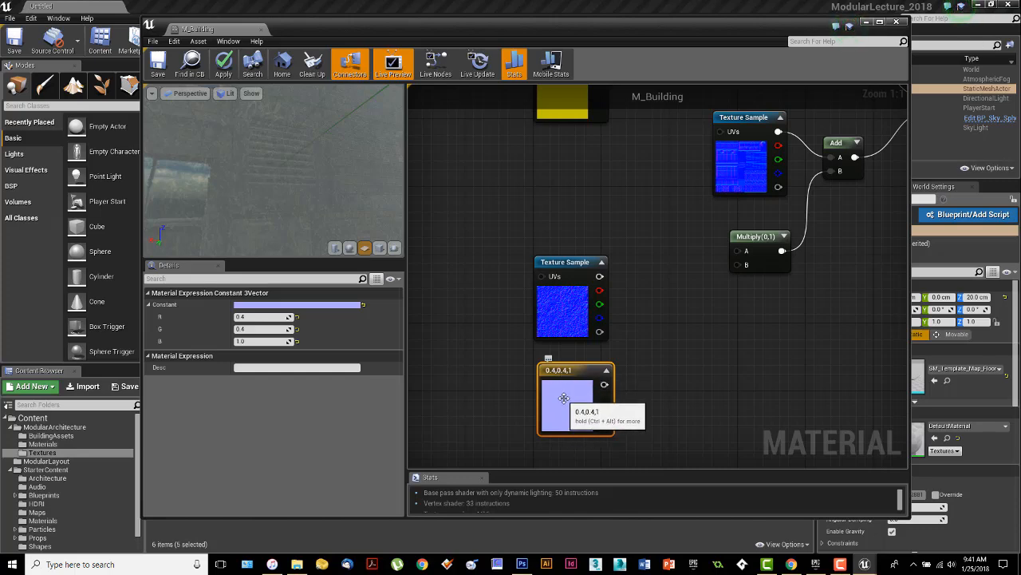
right_click_drag(640, 343, 638, 376)
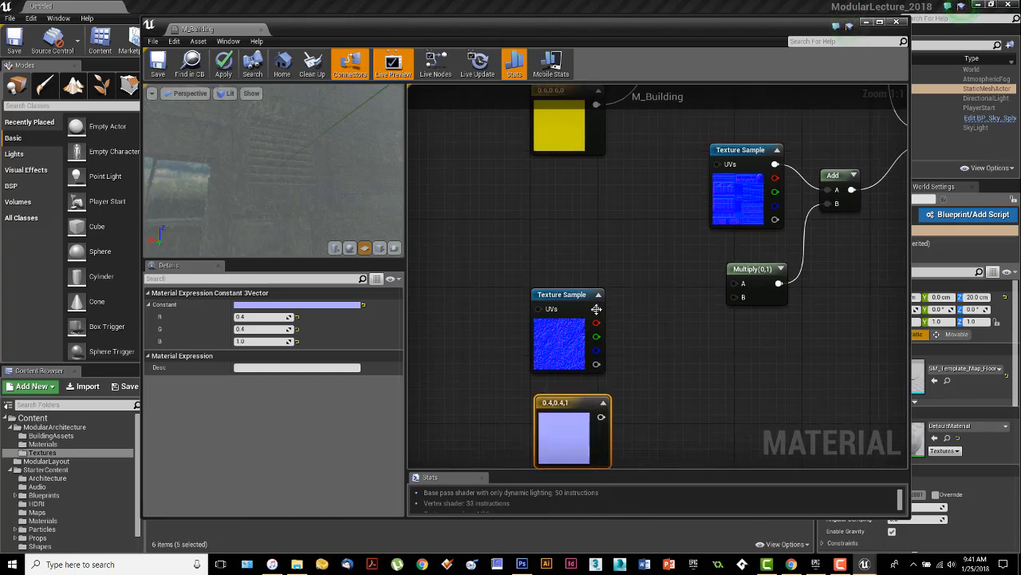
right_click_drag(575, 251, 573, 341)
right_click_drag(574, 305, 589, 240)
left_click(250, 341)
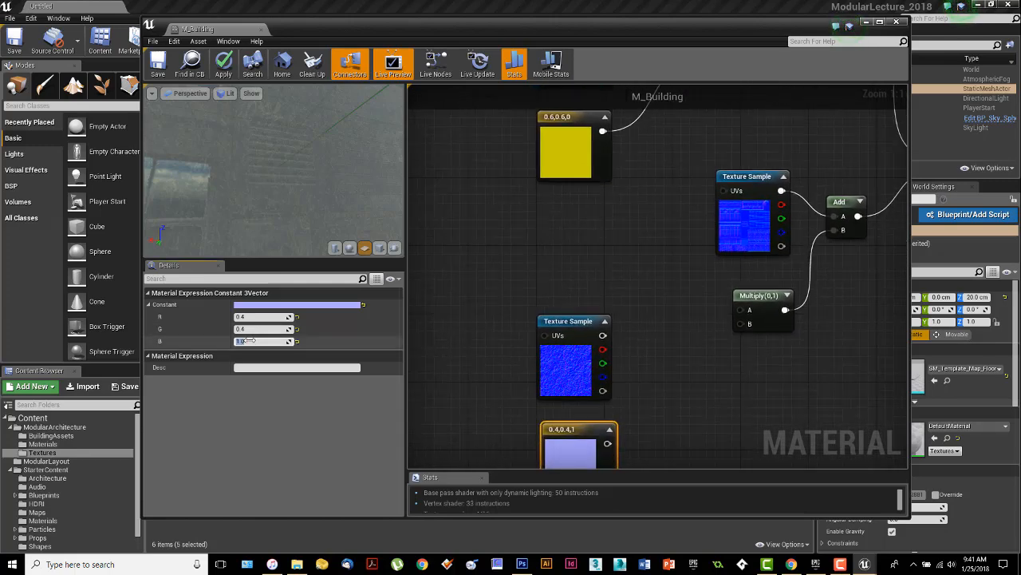
key("Return")
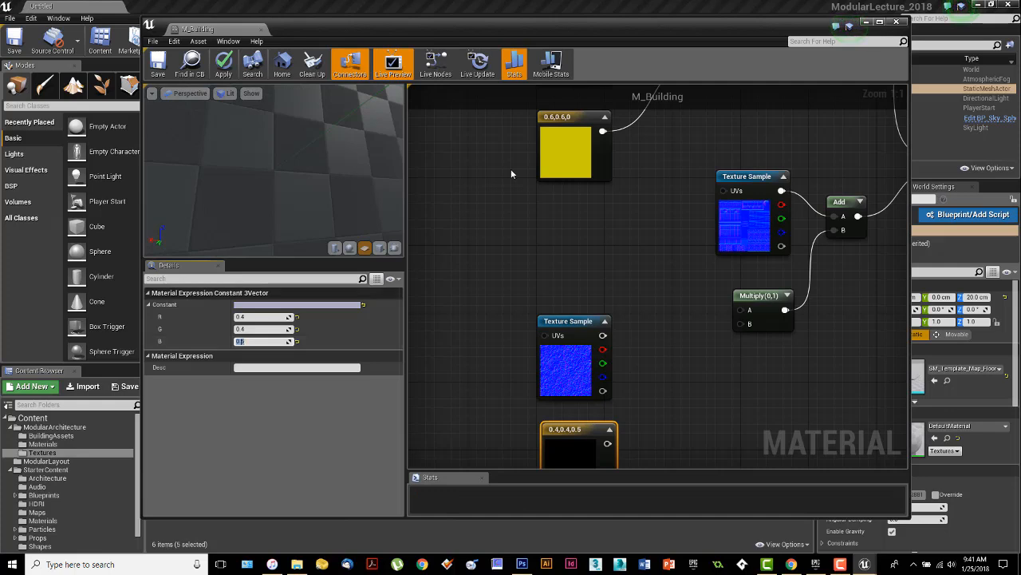
Step: Set the upper Constant3Vector's B value to 0.5 and align the lower constant node beneath the lower Moss_NRM sample
left_click(570, 155)
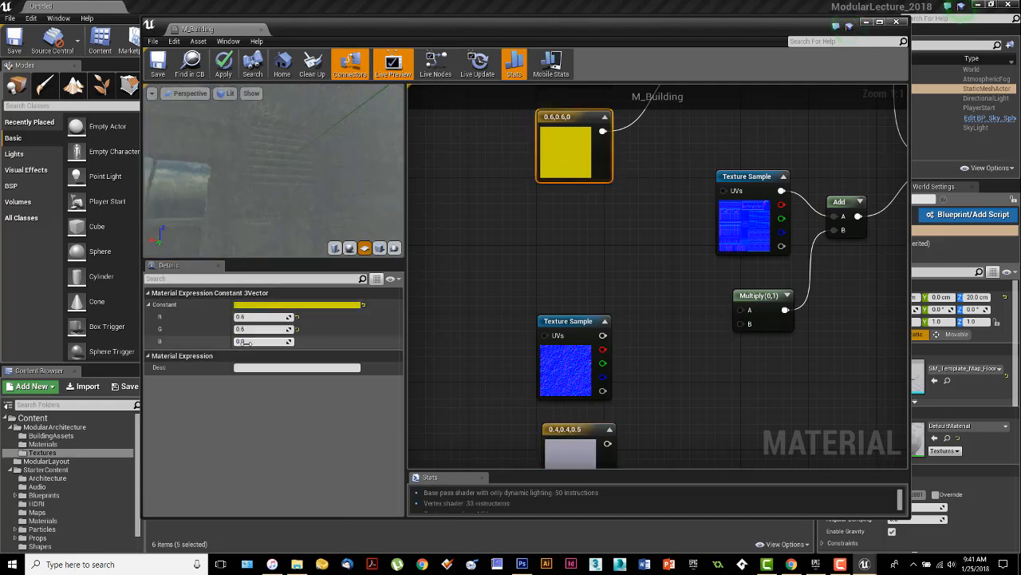
left_click(248, 341)
type("0.5")
key("Return")
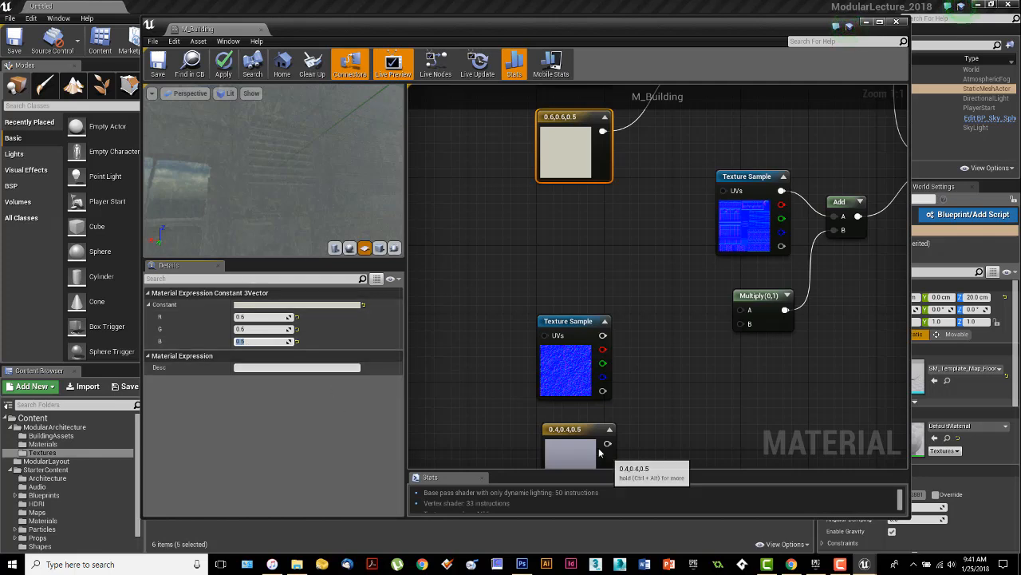
right_click_drag(638, 429, 637, 392)
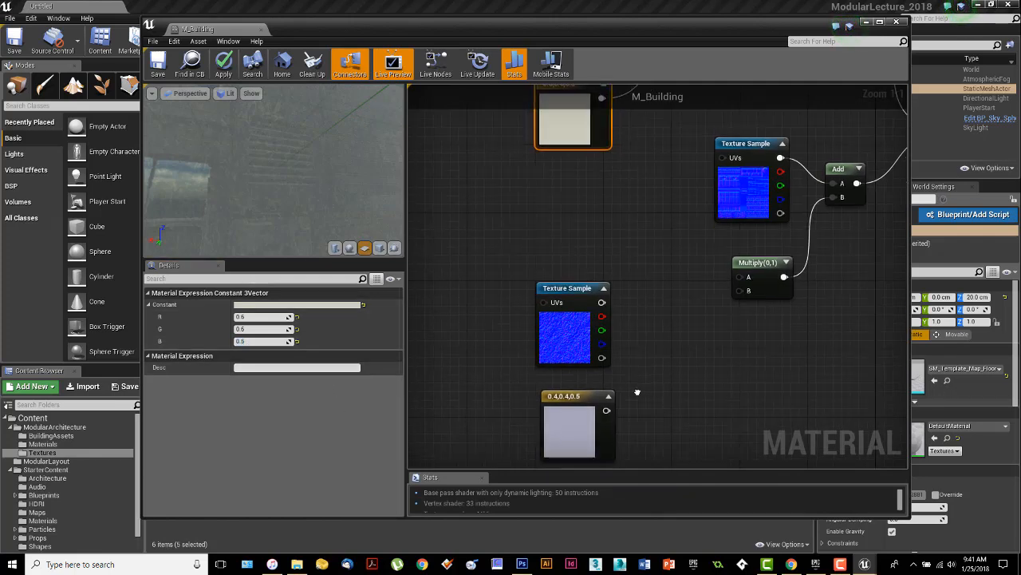
left_click(565, 405)
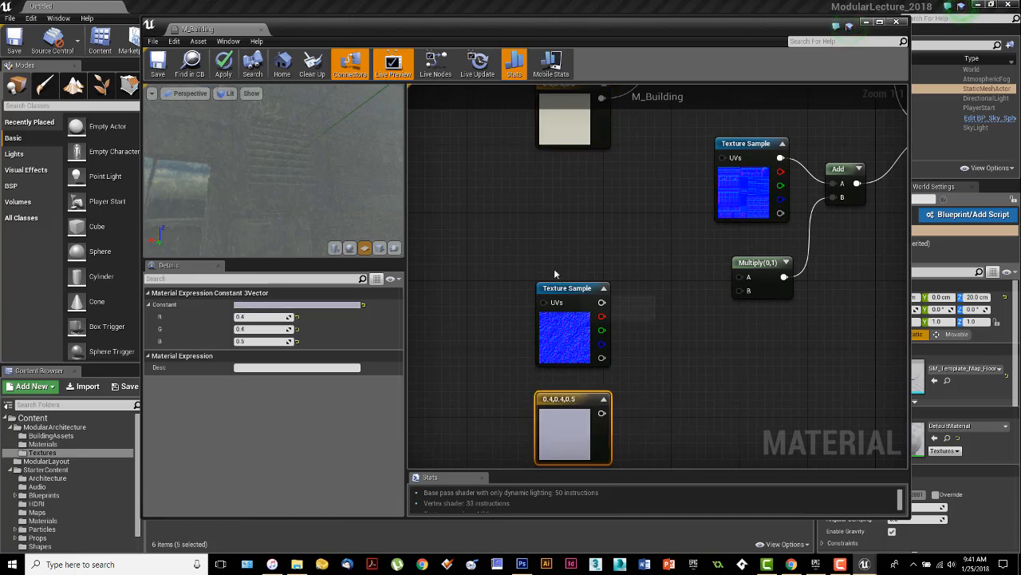
Step: Compare the upper moss sample, constant and Multiply wiring with the unconnected lower moss sample and constant
right_click_drag(553, 268, 540, 396)
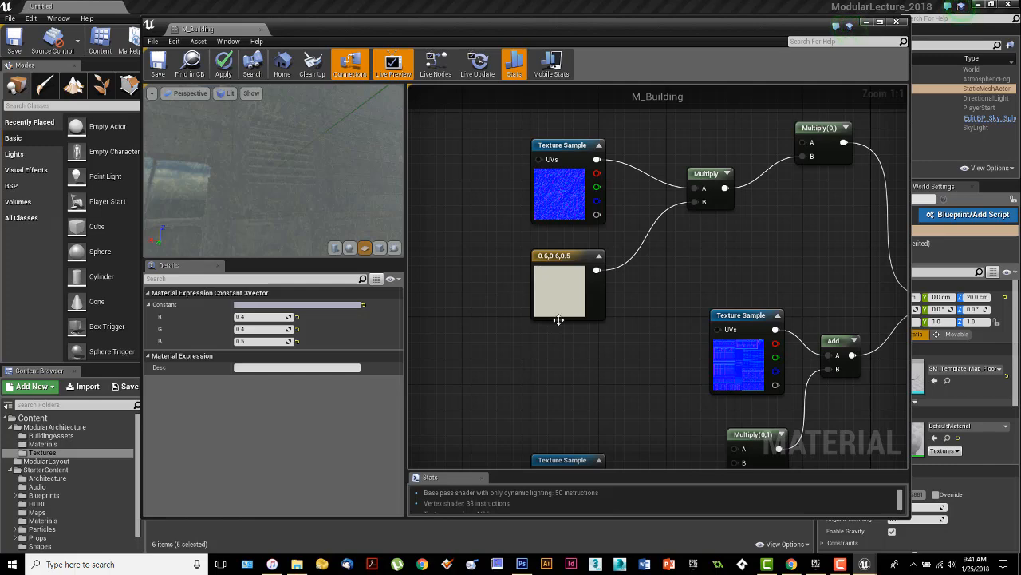
right_click_drag(698, 307, 691, 373)
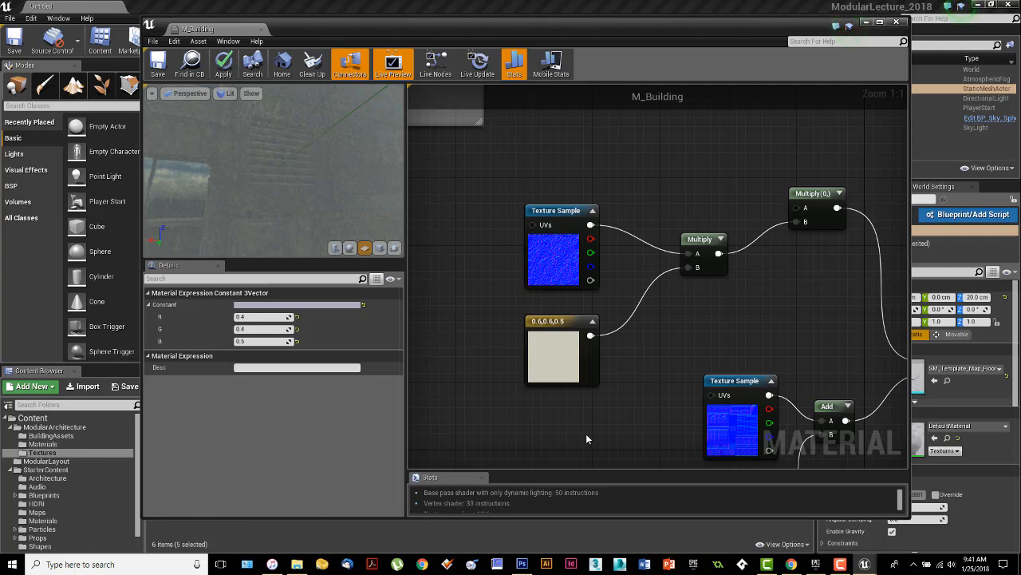
right_click_drag(643, 436, 657, 315)
right_click_drag(660, 368, 616, 272)
left_click_drag(468, 324, 538, 444)
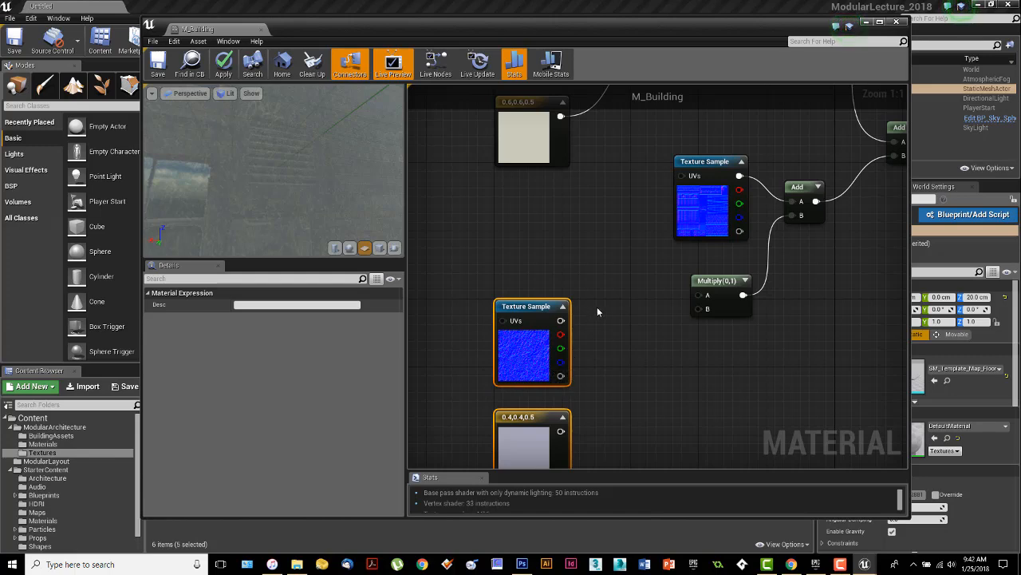
right_click_drag(597, 308, 599, 499)
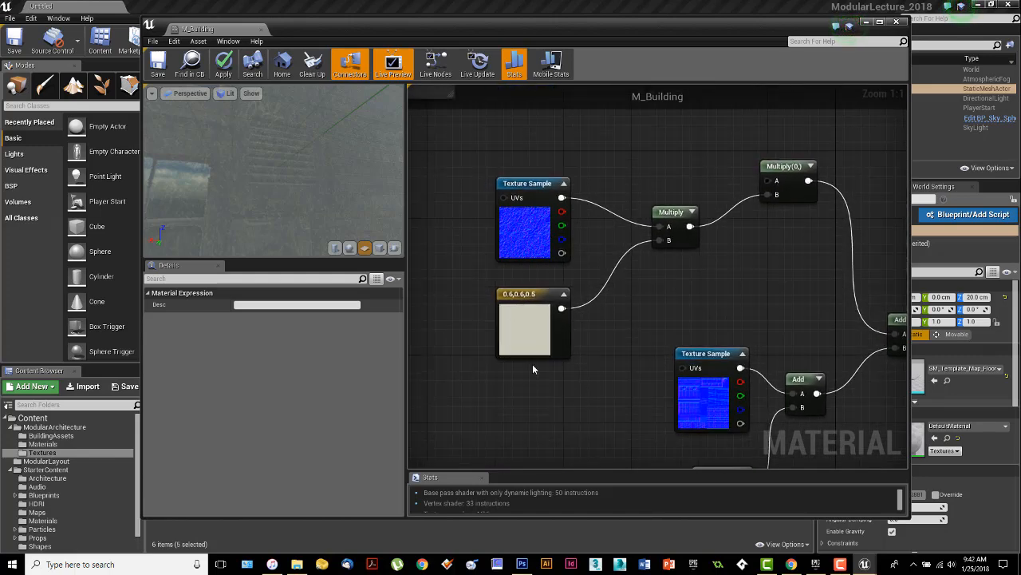
right_click_drag(621, 412, 579, 304)
right_click_drag(642, 351, 614, 214)
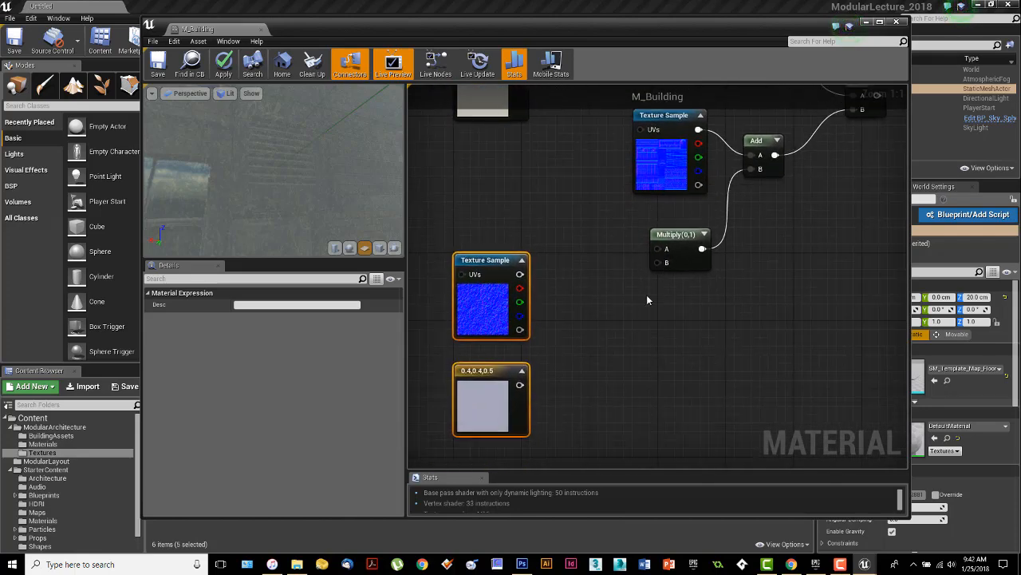
Step: Add a Multiply node combining the lower Moss_NRM sample and the 0.4,0.4,0.5 constant, and feed it into input B of the lower Multiply(0,1)
right_click_drag(662, 319, 683, 321)
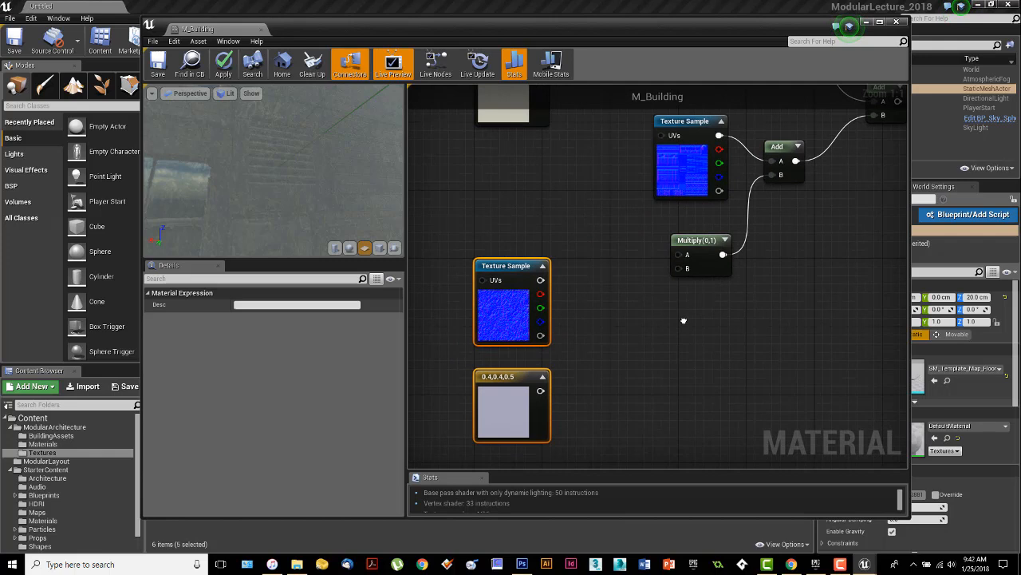
left_click(601, 336)
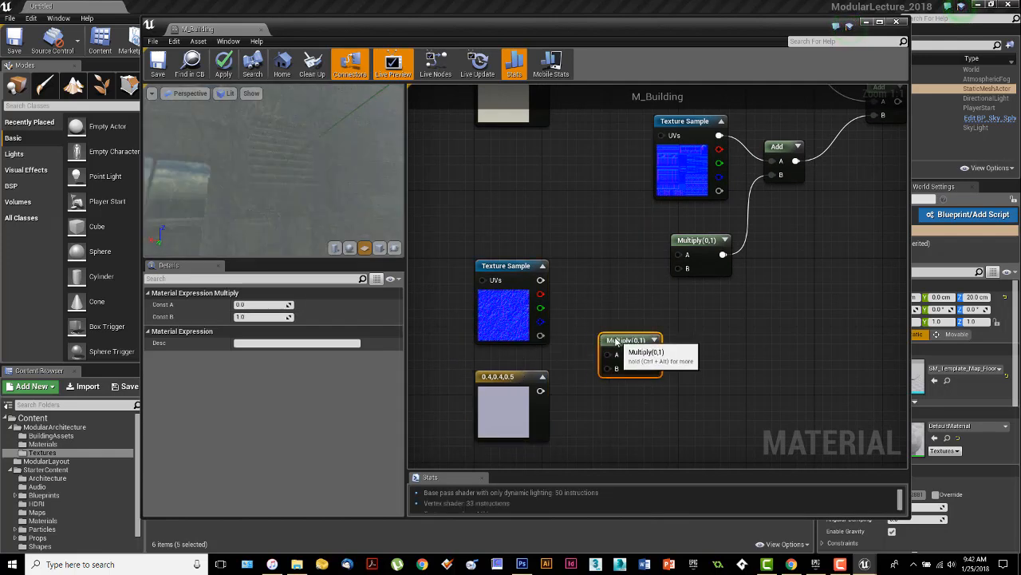
left_click_drag(620, 339, 605, 332)
left_click_drag(683, 268, 541, 391)
left_click_drag(591, 348, 540, 280)
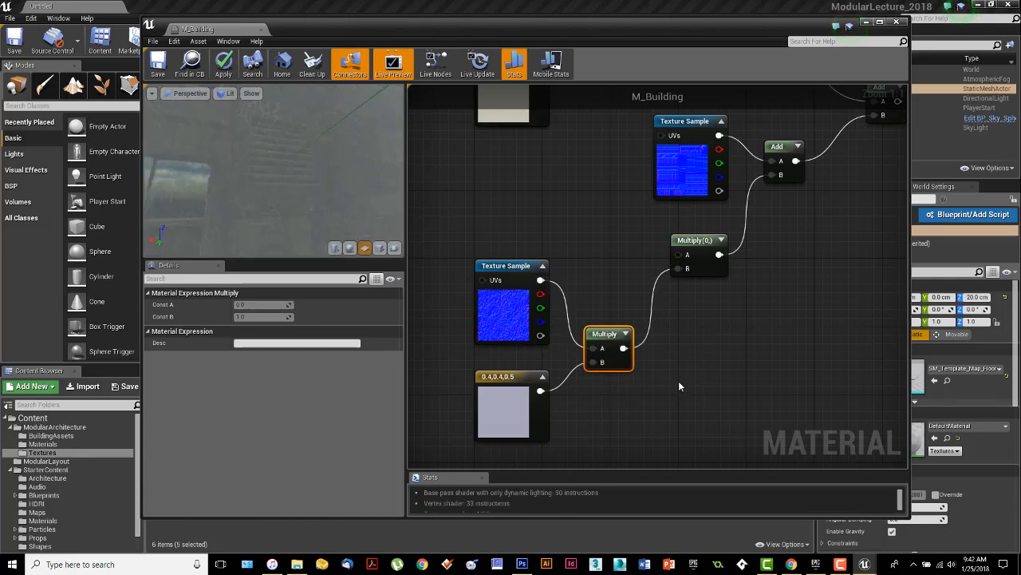
Step: Add a OneMinus node and connect its output to input A of the Multiply feeding the Building_NORM Add node
right_click_drag(602, 269, 654, 299)
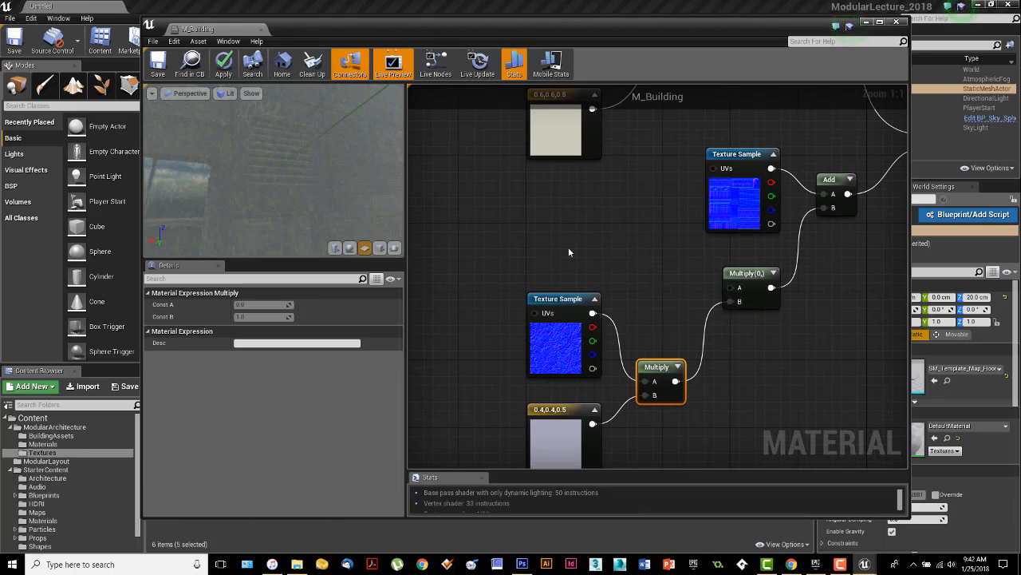
right_click(638, 263)
type("1-")
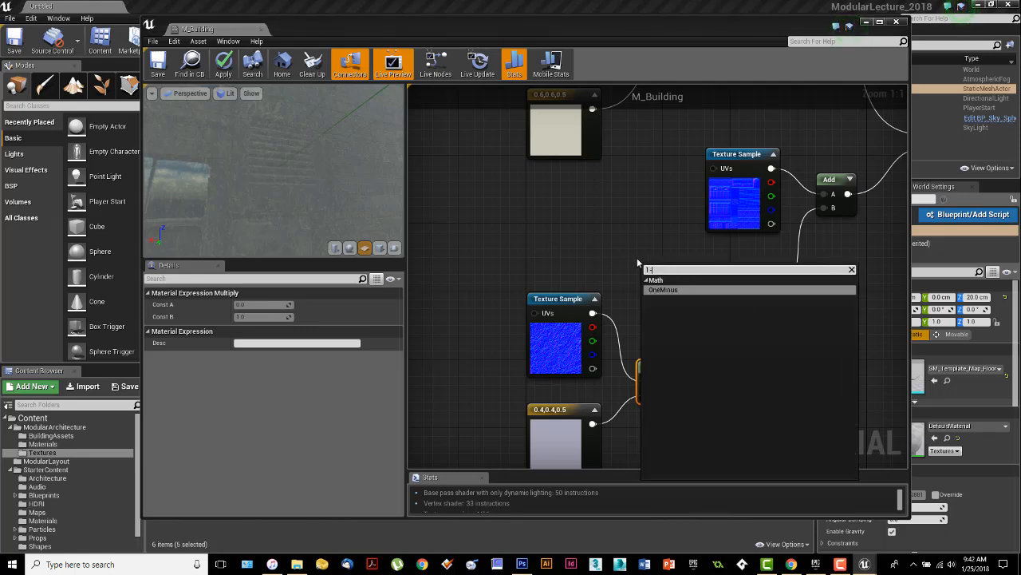
left_click(657, 289)
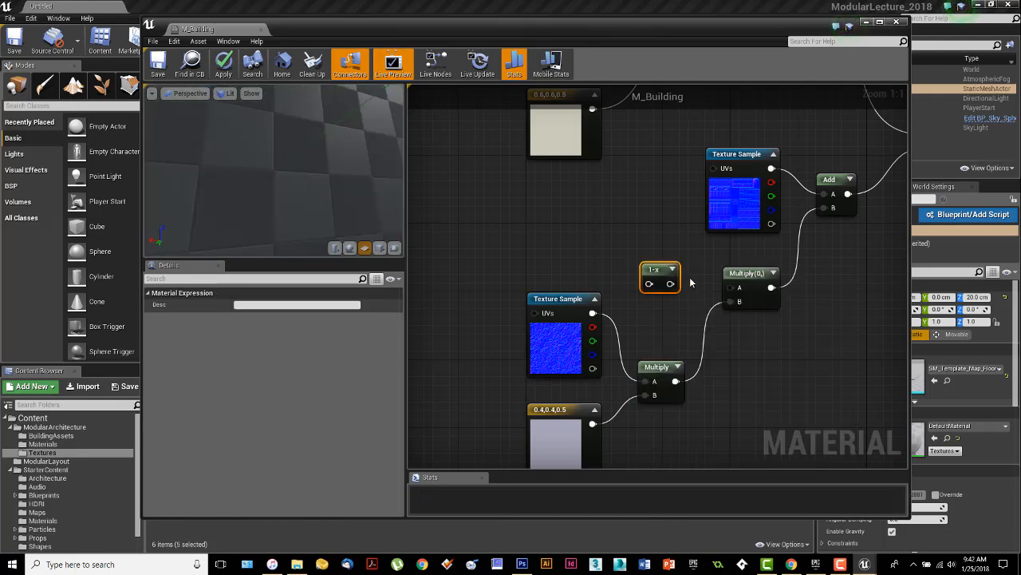
left_click_drag(669, 284, 730, 287)
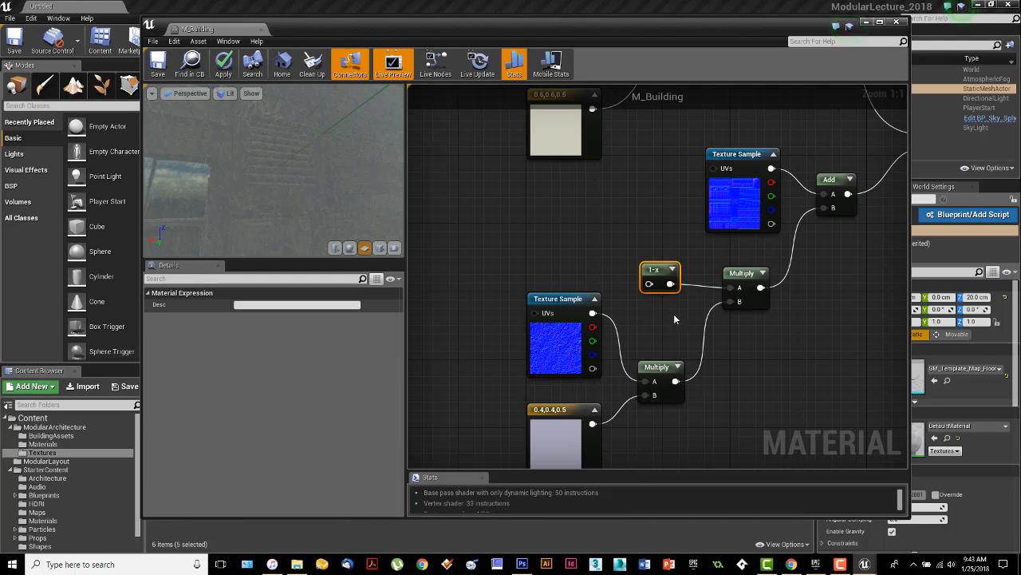
Step: Connect the mask texture sample's red channel to the input of the new OneMinus node in the normal network
right_click_drag(661, 312, 742, 366)
scroll(628, 289, "down", 2)
right_click_drag(606, 281, 733, 349)
scroll(733, 349, "down", 1)
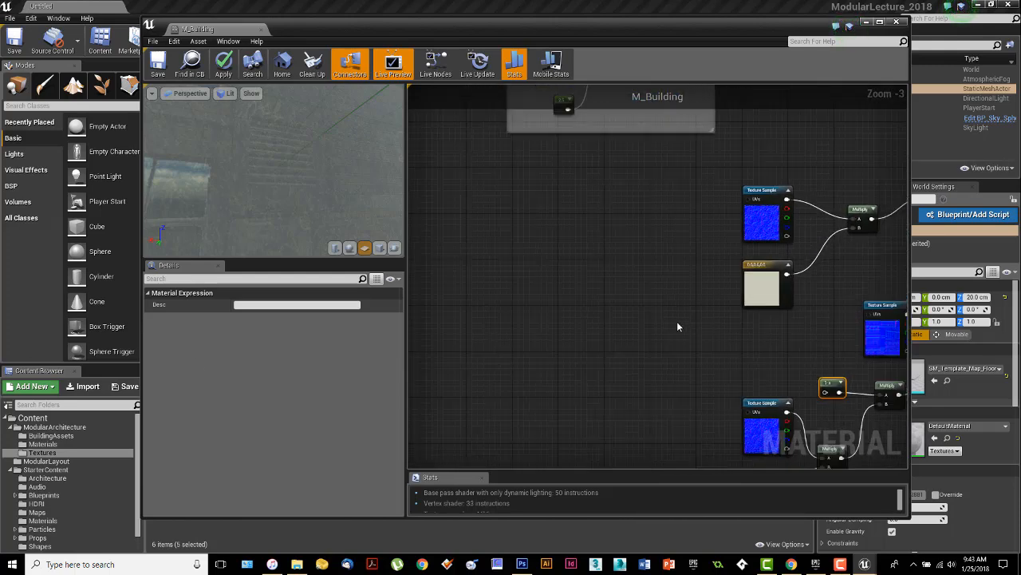
right_click_drag(678, 323, 590, 232)
scroll(684, 274, "up", 3)
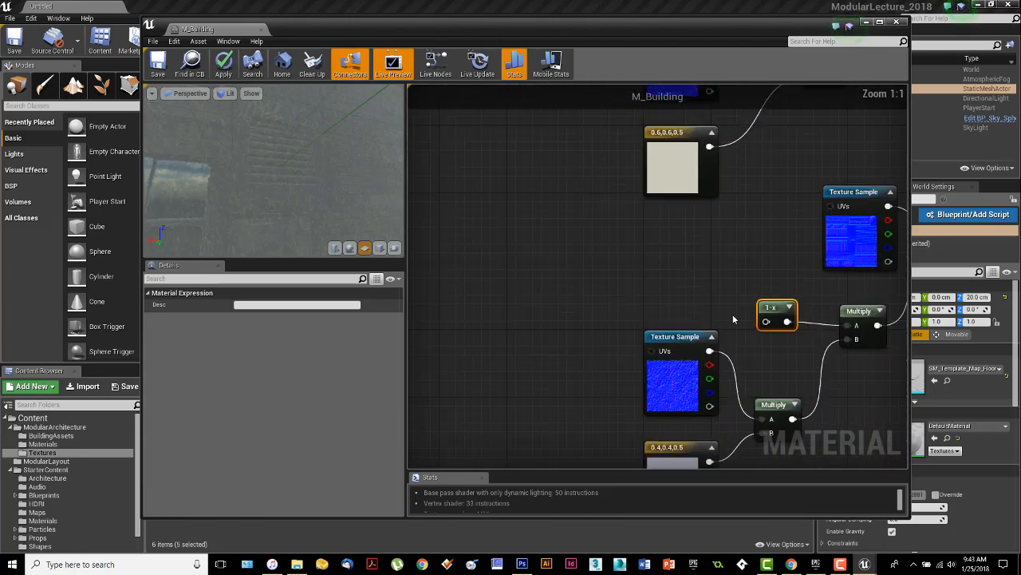
left_click_drag(762, 321, 569, 236)
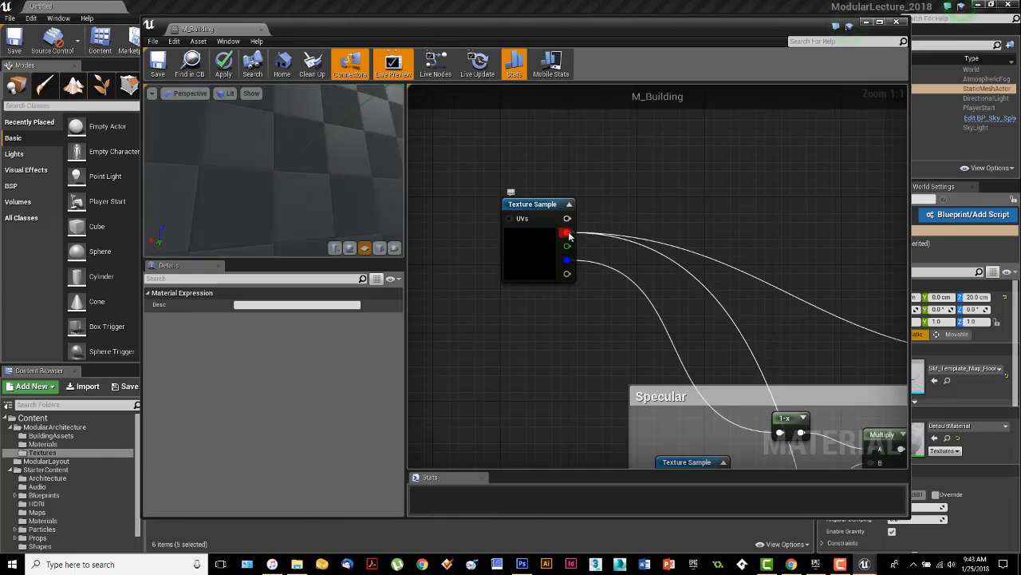
scroll(725, 350, "down", 6)
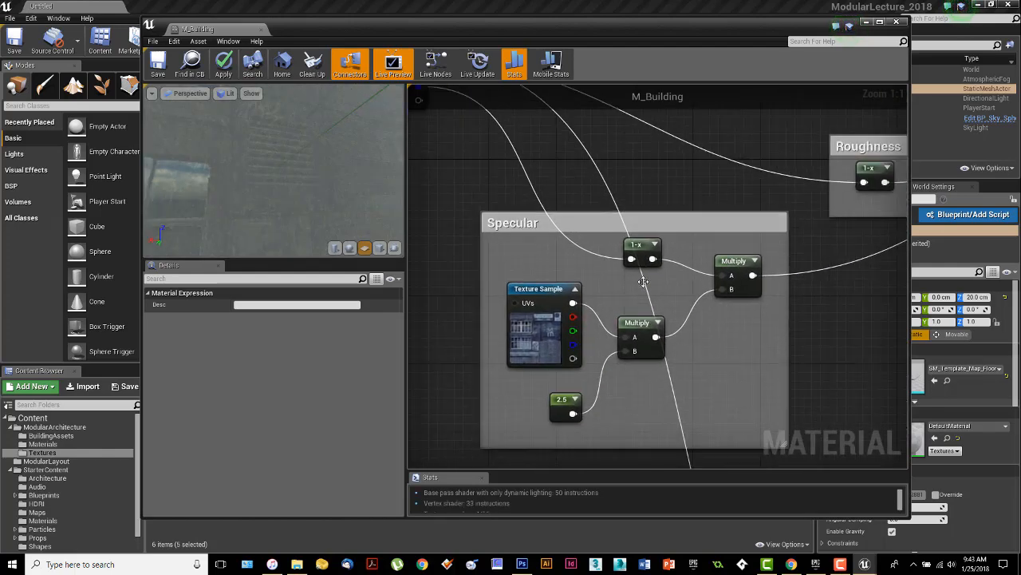
right_click_drag(720, 401, 691, 226)
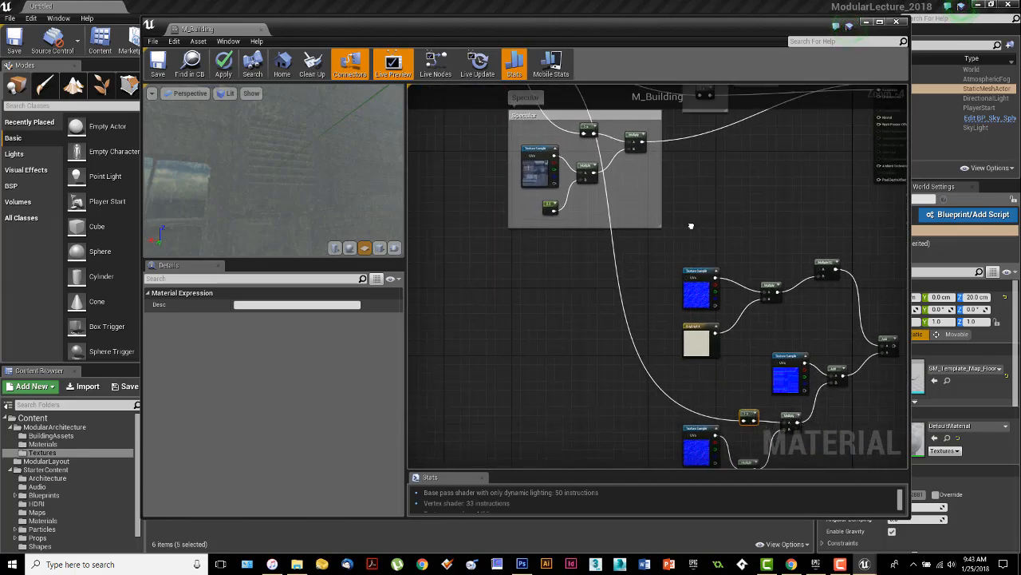
right_click_drag(753, 383, 696, 316)
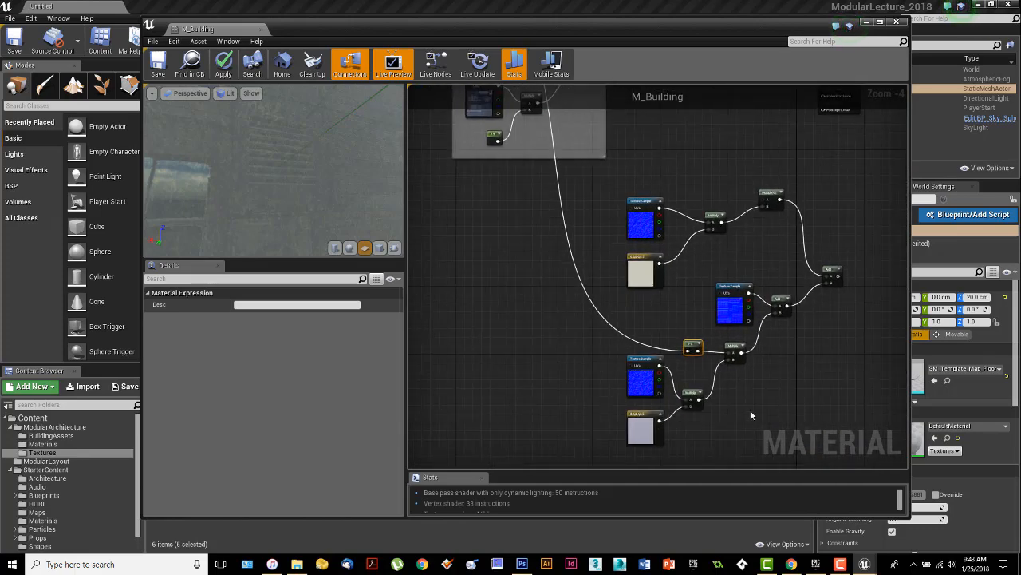
Step: Add a TextureCoordinate node beside the lower Moss_NRM sample and connect it to the sample's UVs
right_click_drag(773, 411, 751, 336)
scroll(601, 318, "up", 4)
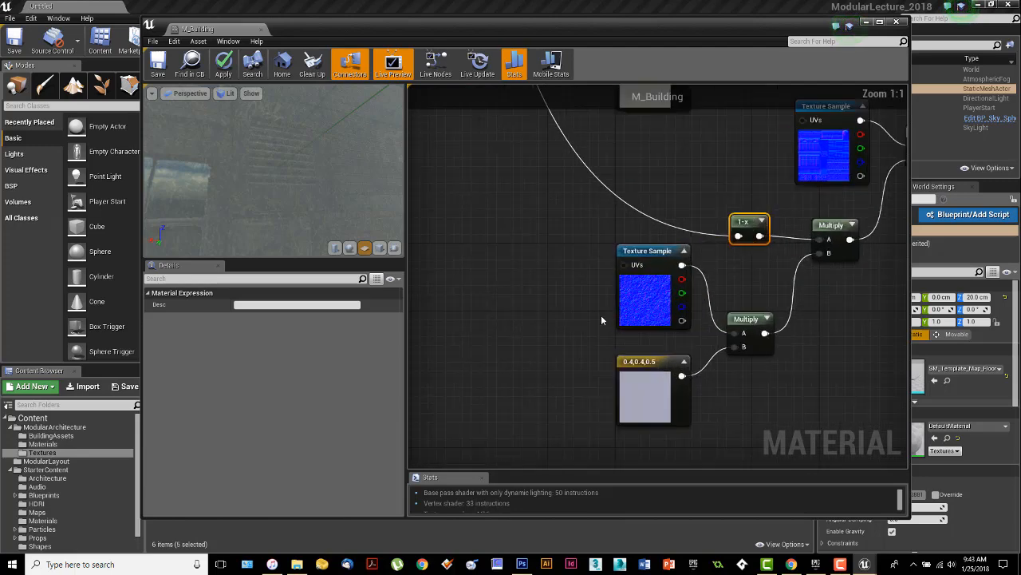
right_click_drag(578, 298, 600, 301)
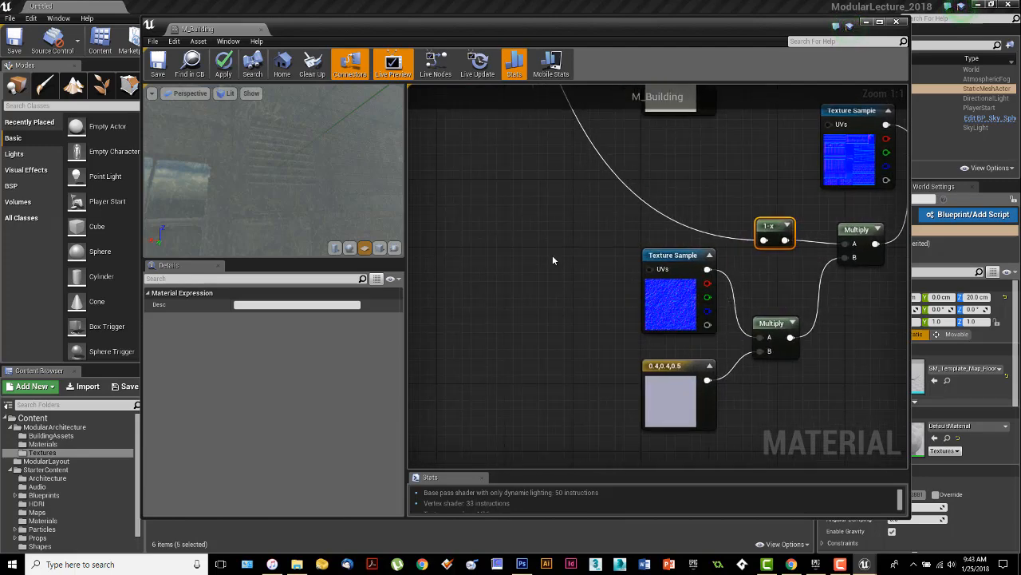
right_click(527, 257)
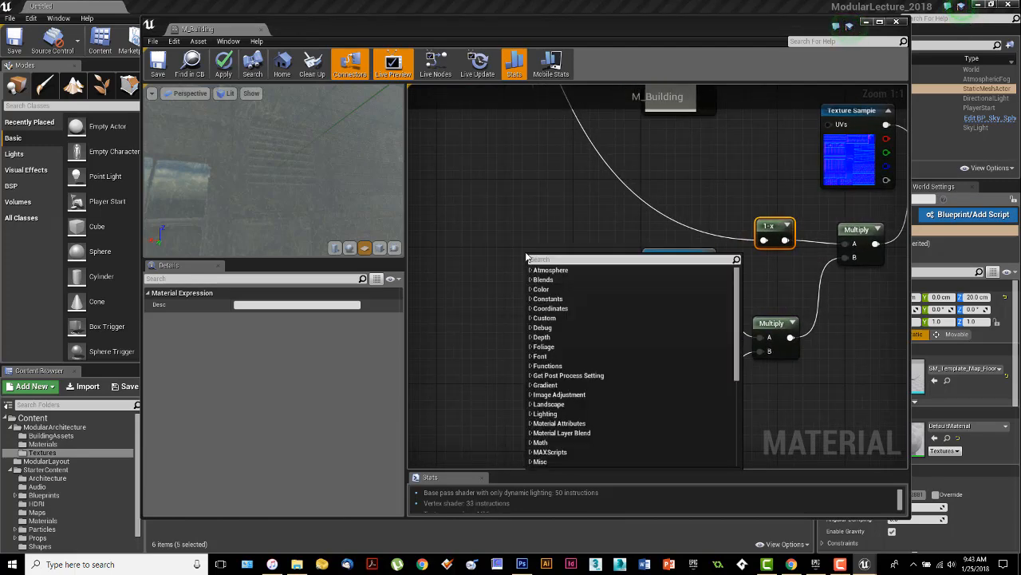
type("coords")
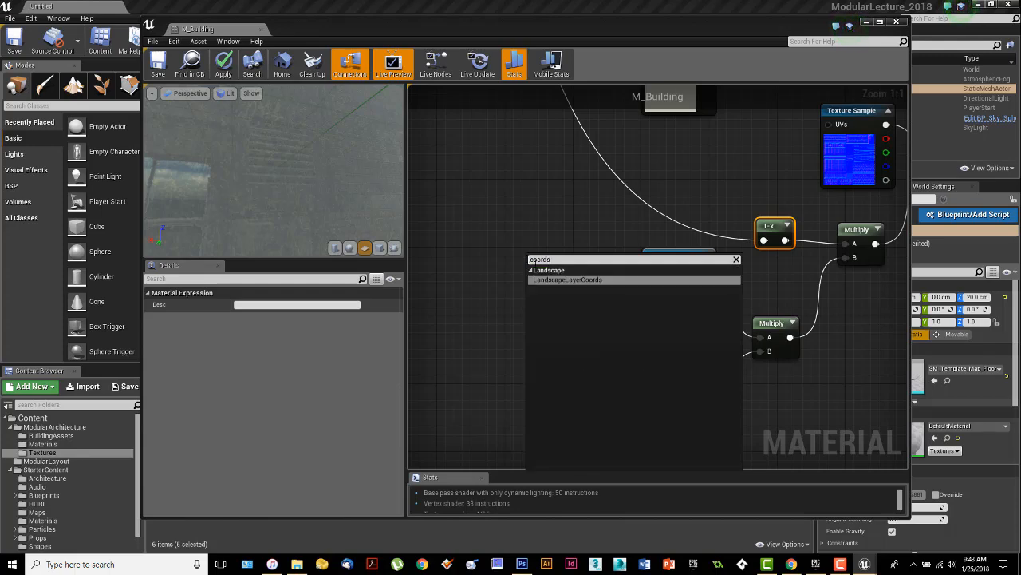
key("BackSpace")
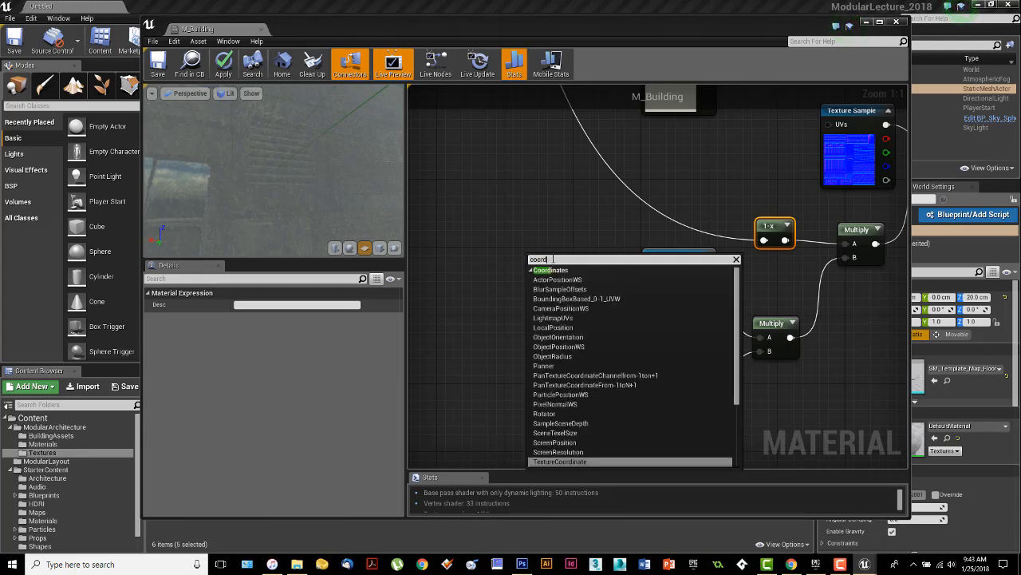
left_click(550, 462)
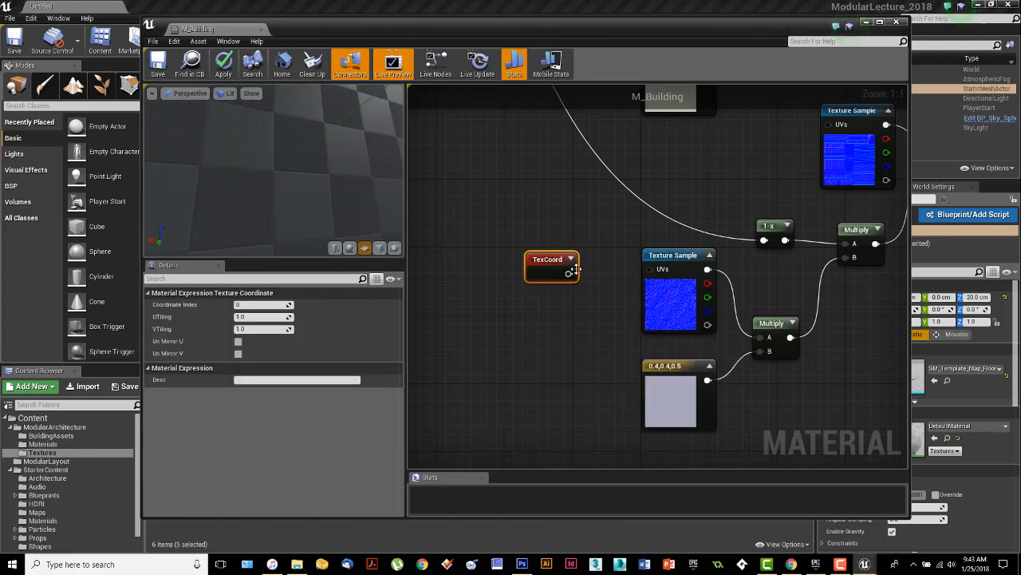
left_click_drag(569, 274, 653, 269)
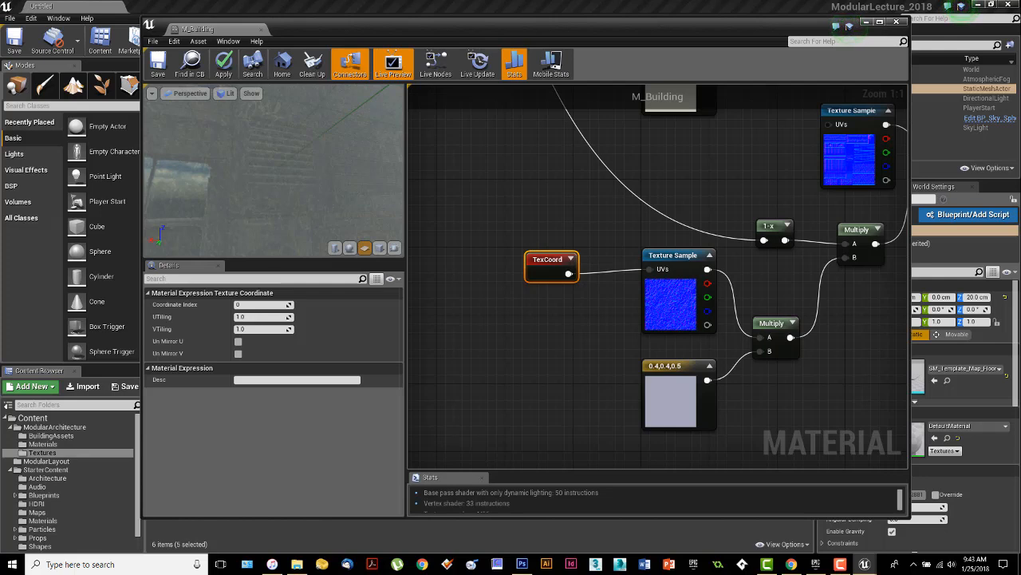
Step: Set the TextureCoordinate node's UTiling and VTiling to 10
left_click(257, 317)
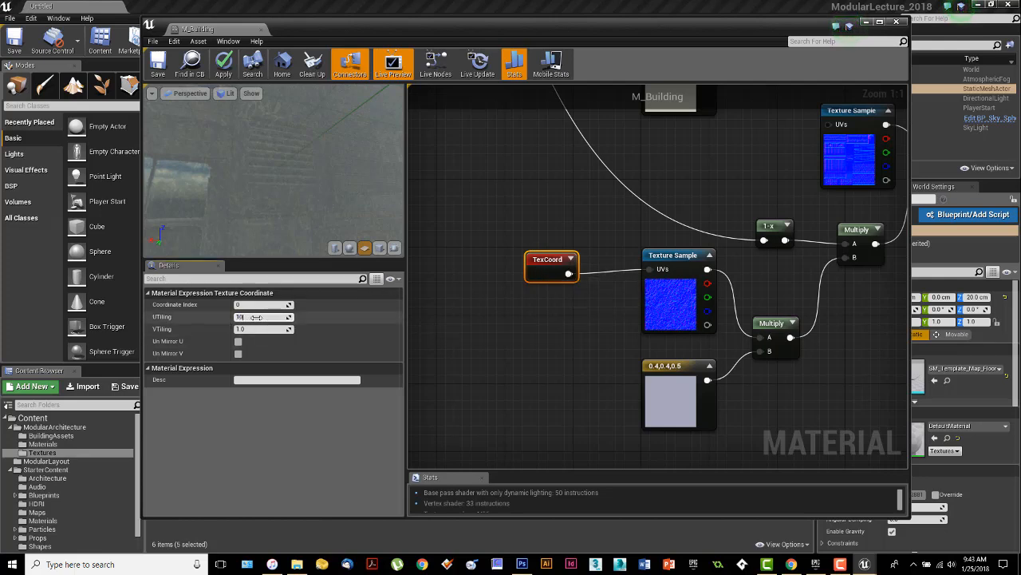
key("Tab")
type("10")
key("Return")
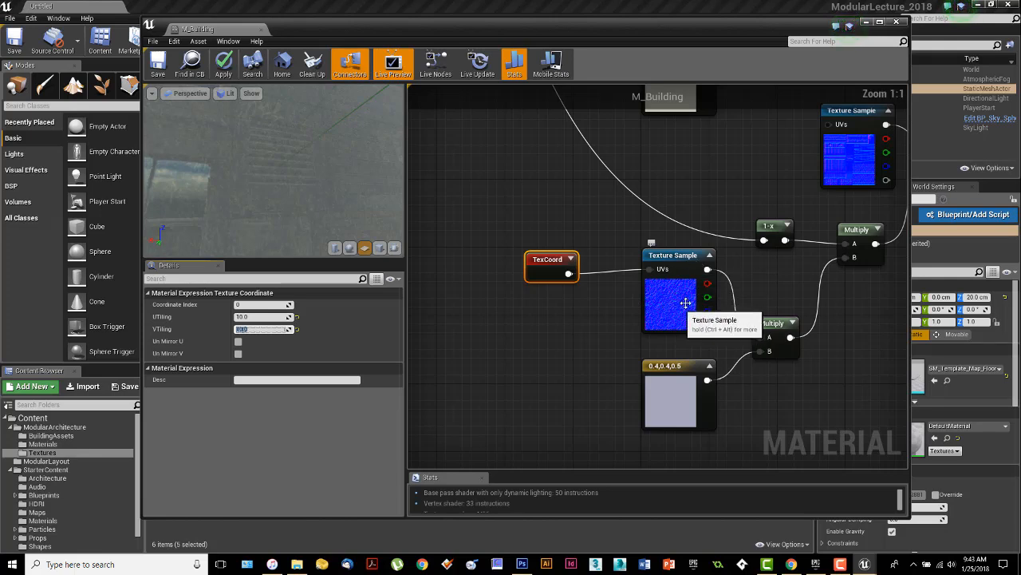
Step: Collapse and reopen the lower Moss_NRM sample's preview, and expand the preview of its TextureCoordinate node
left_click(710, 257)
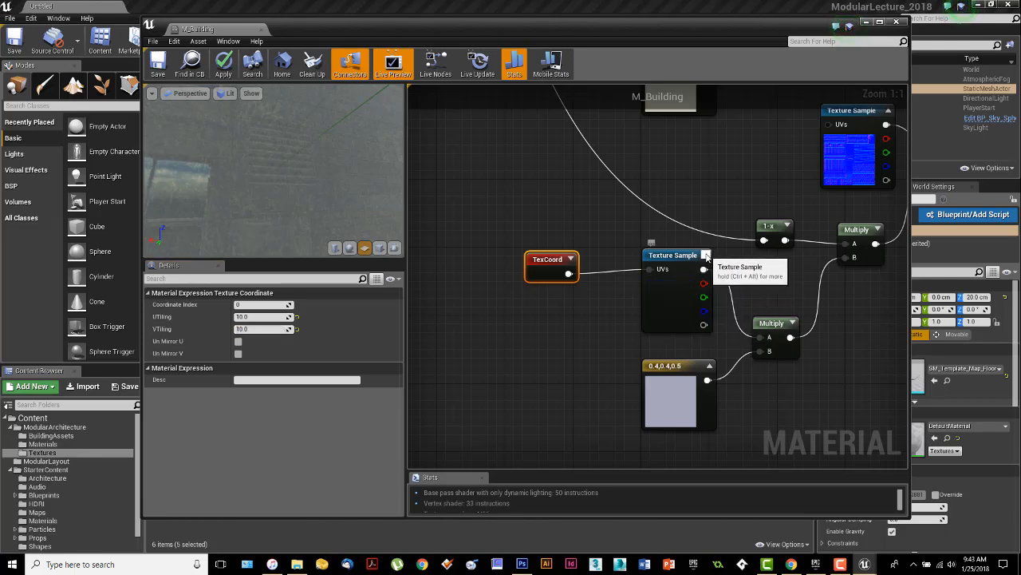
left_click(710, 256)
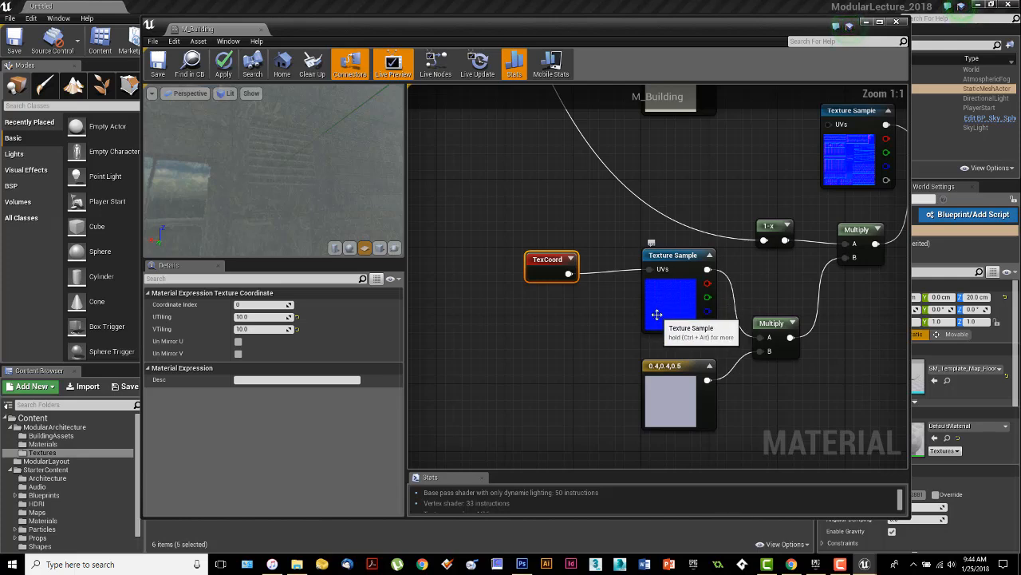
left_click(571, 259)
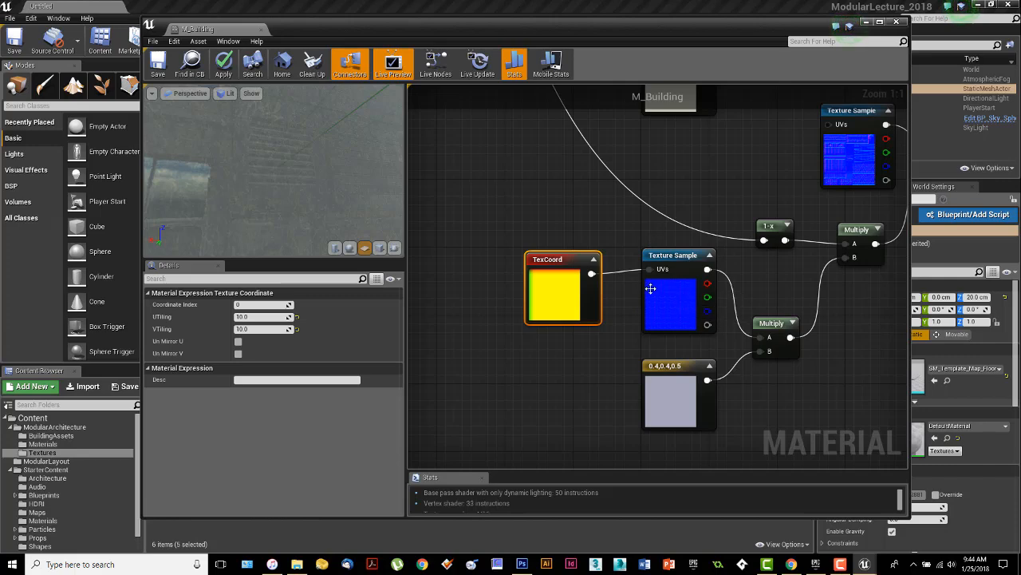
Step: Group all the nodes of the normal network inside a comment box titled Normals
right_click_drag(625, 300, 604, 341)
scroll(604, 342, "down", 5)
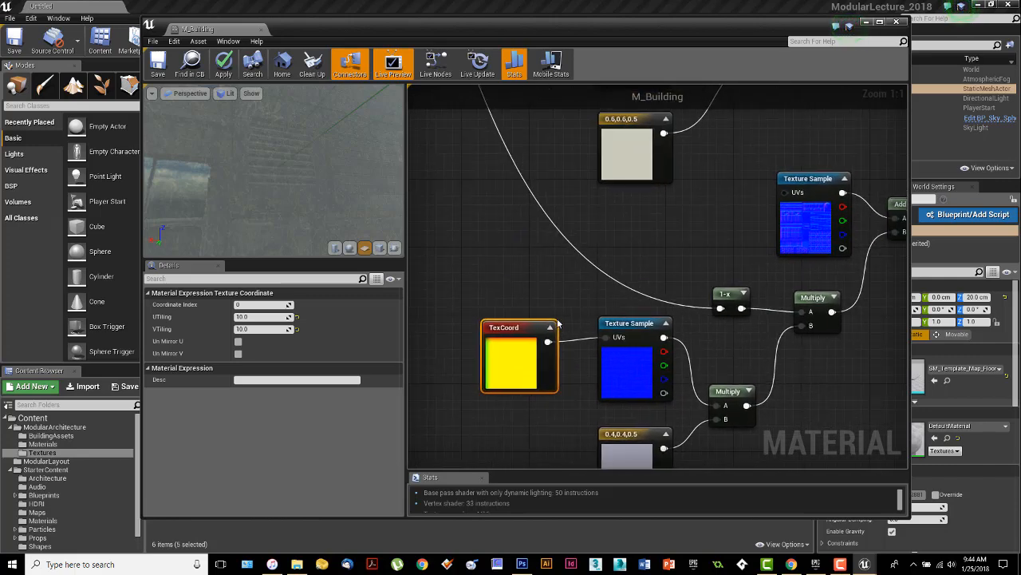
right_click_drag(713, 408, 681, 406)
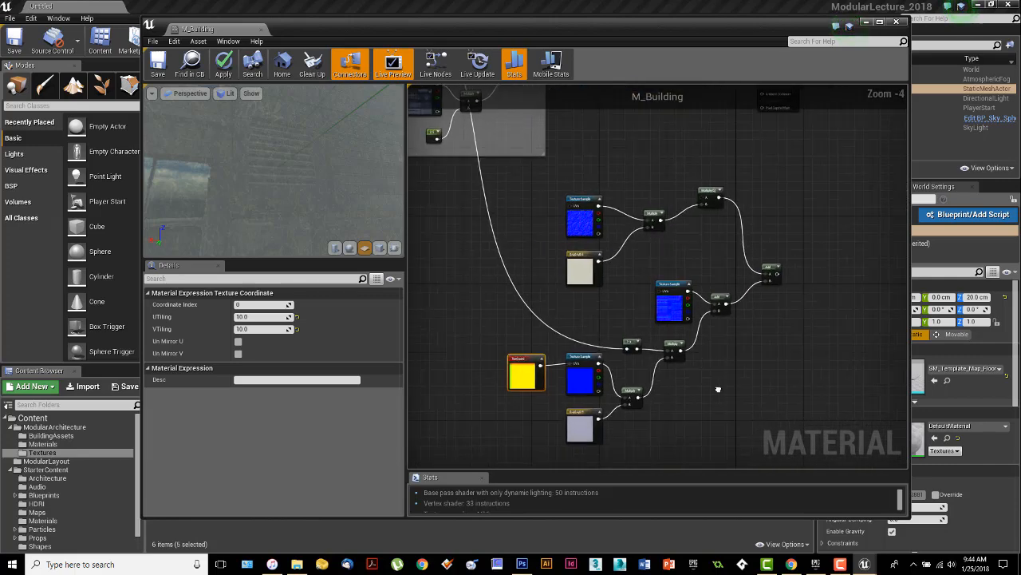
left_click_drag(461, 195, 813, 441)
key("c")
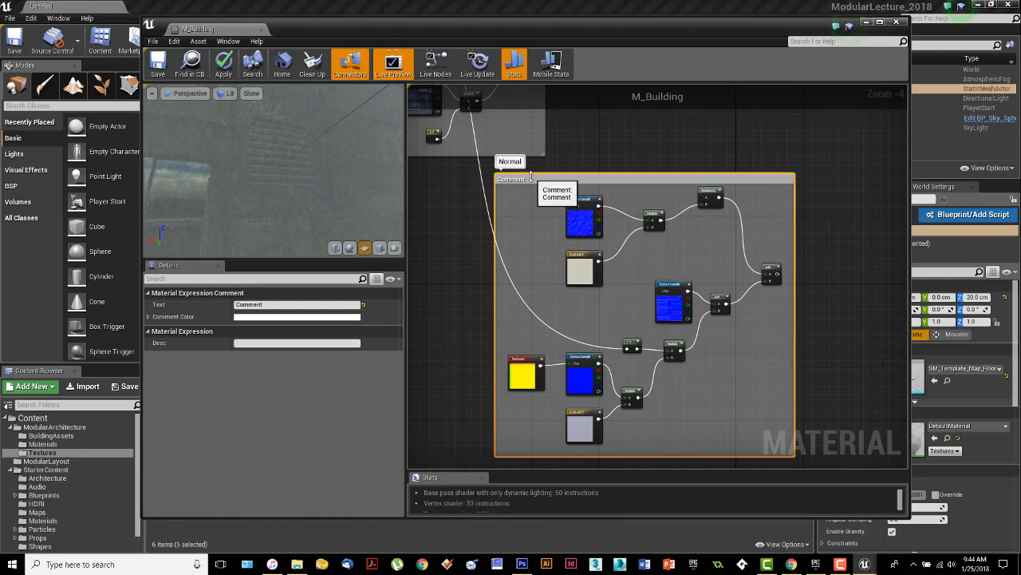
type("s")
left_click(805, 317)
Step: Connect the output of the final Add node in the Normals group to the Normal input of M_Building
right_click_drag(818, 308, 633, 397)
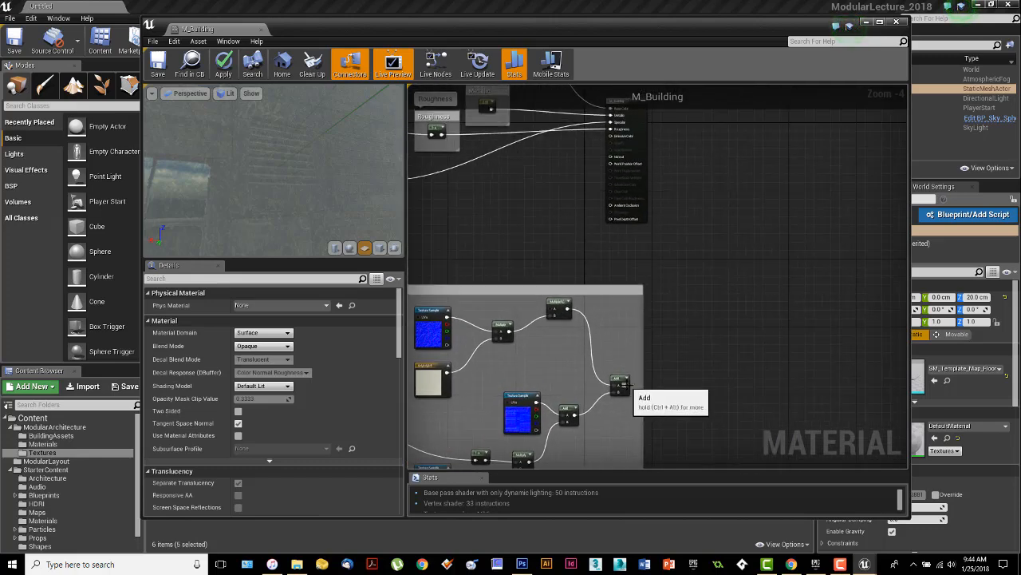
left_click_drag(627, 383, 611, 161)
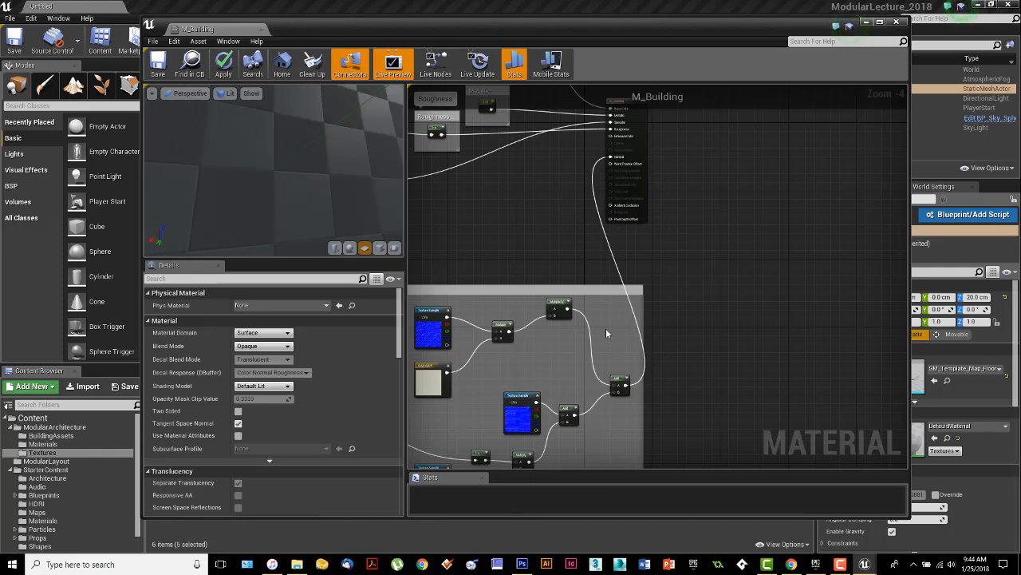
right_click_drag(605, 334, 751, 300)
scroll(666, 342, "down", 1)
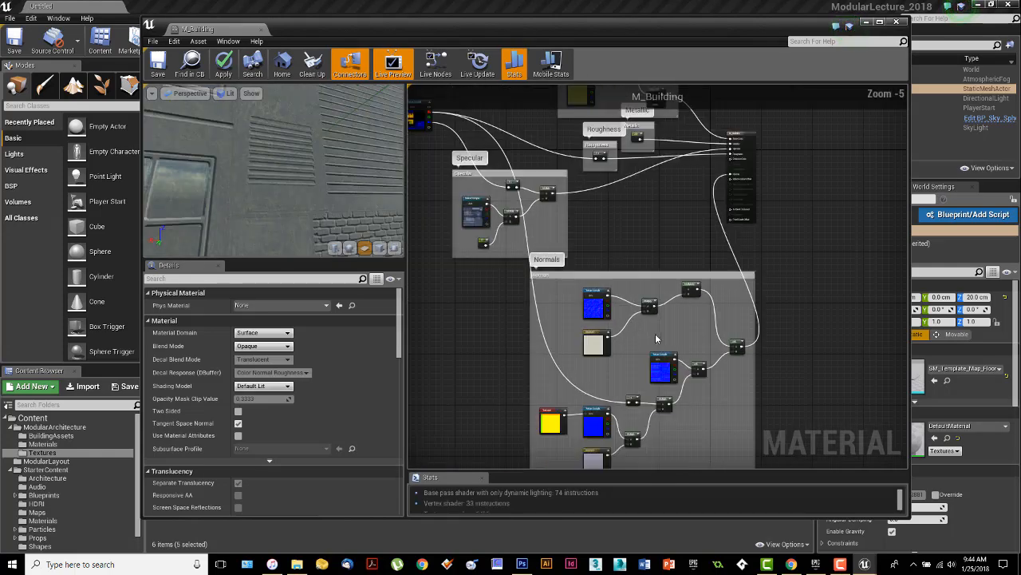
Step: Move the Normals comment group and the Building_MASK texture sample further left to untangle the graph's wires
right_click_drag(626, 233, 642, 189)
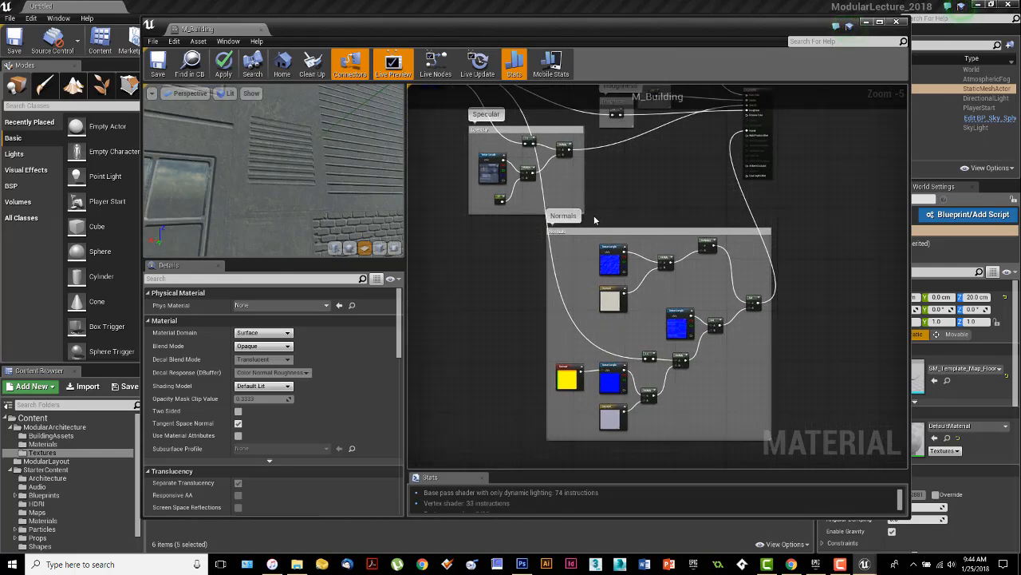
left_click_drag(571, 234, 432, 243)
right_click_drag(672, 304, 807, 388)
left_click_drag(558, 150, 479, 150)
right_click_drag(839, 363, 826, 292)
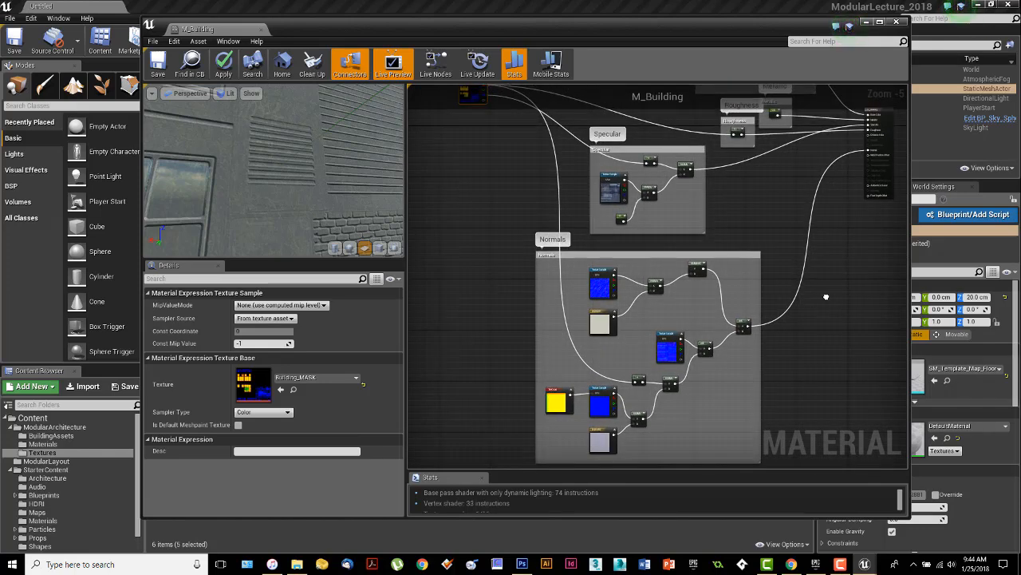
right_click_drag(826, 297, 827, 294)
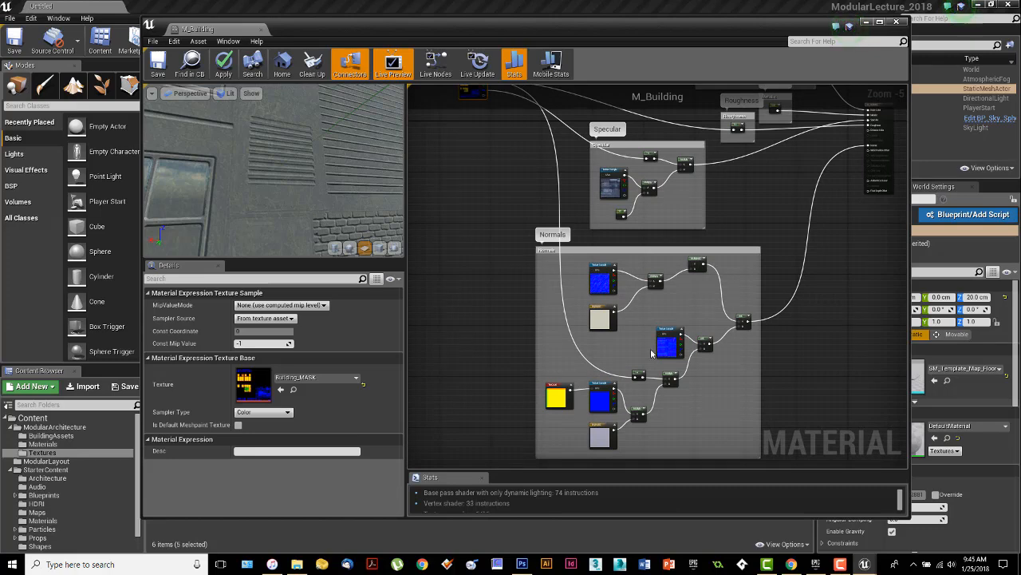
Step: Review the Base Color, Metallic, Roughness, Specular and Normals groups and how their nodes are wired
scroll(685, 300, "up", 6)
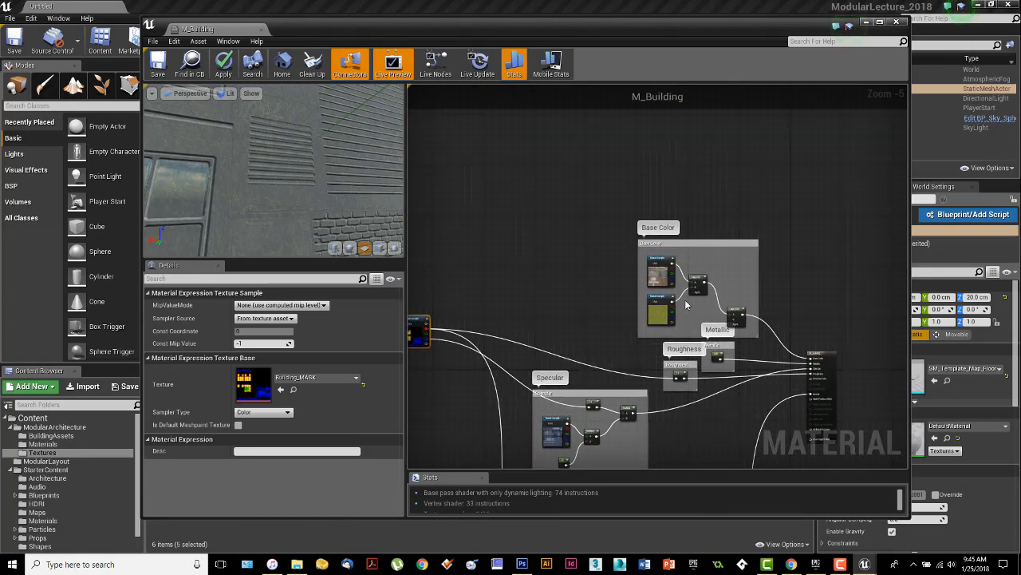
right_click_drag(706, 322, 778, 254)
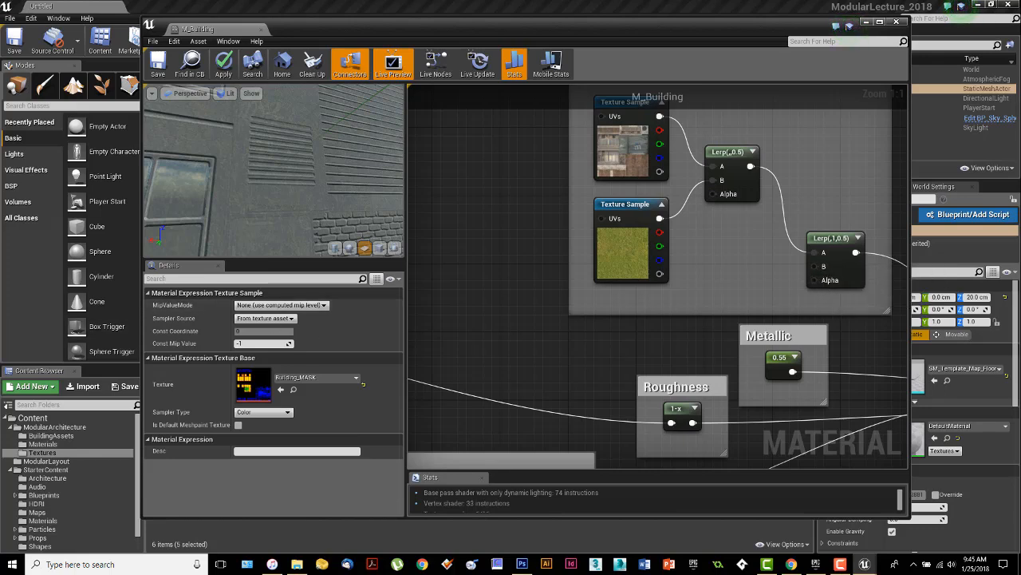
scroll(667, 409, "down", 3)
right_click_drag(598, 385, 622, 187)
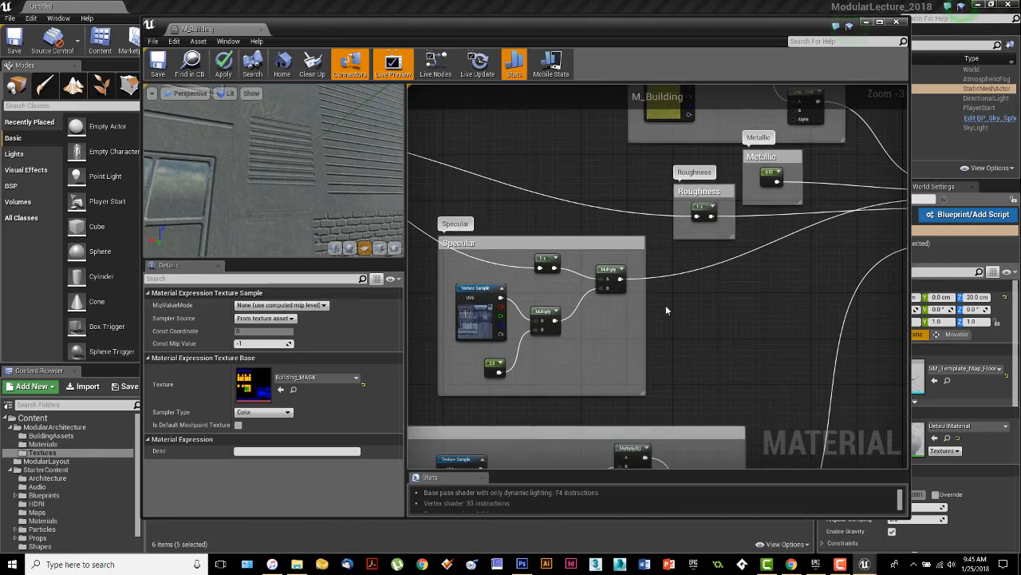
right_click_drag(677, 357, 701, 289)
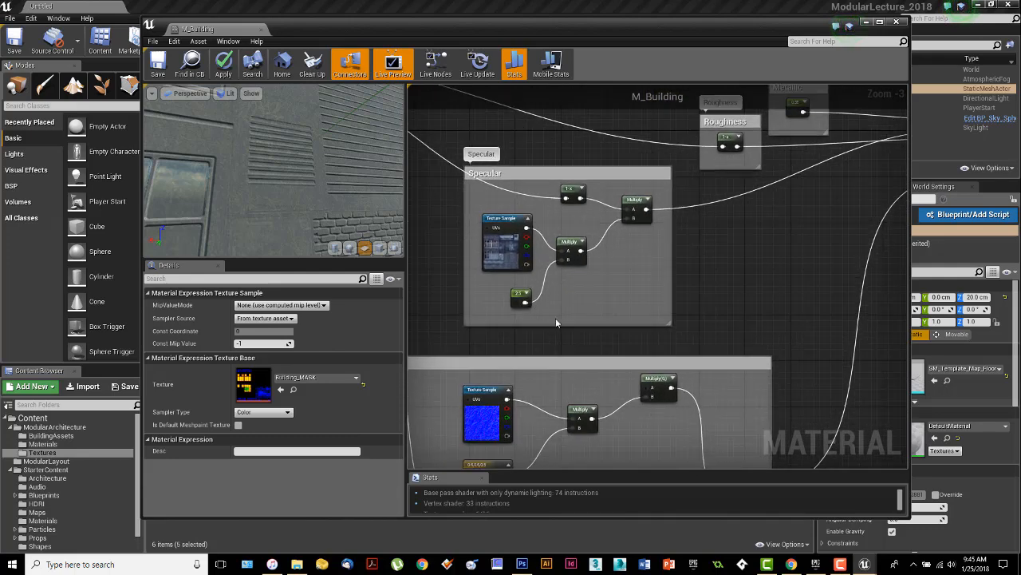
right_click_drag(556, 322, 558, 202)
right_click_drag(629, 292, 660, 243)
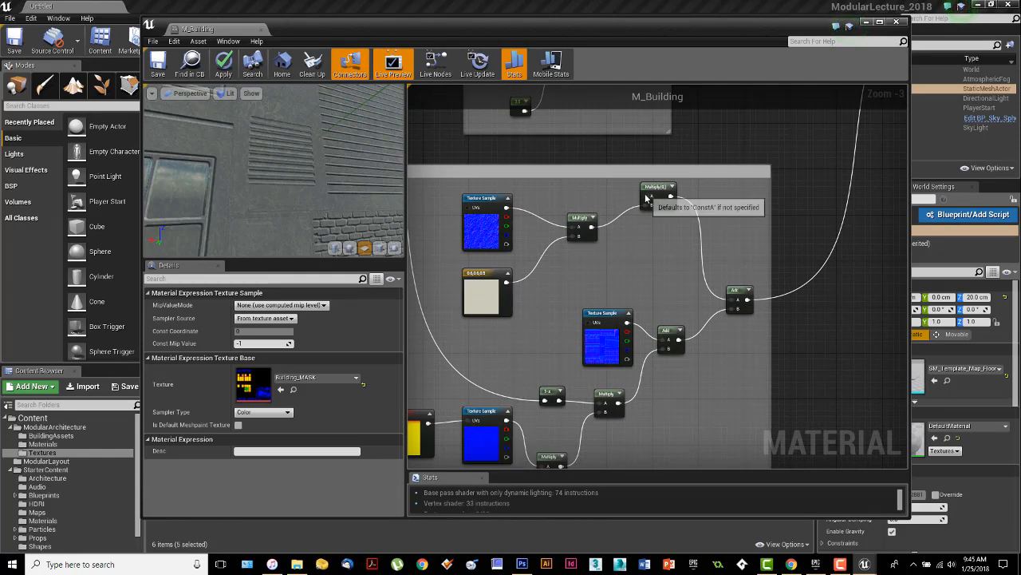
scroll(650, 216, "up", 3)
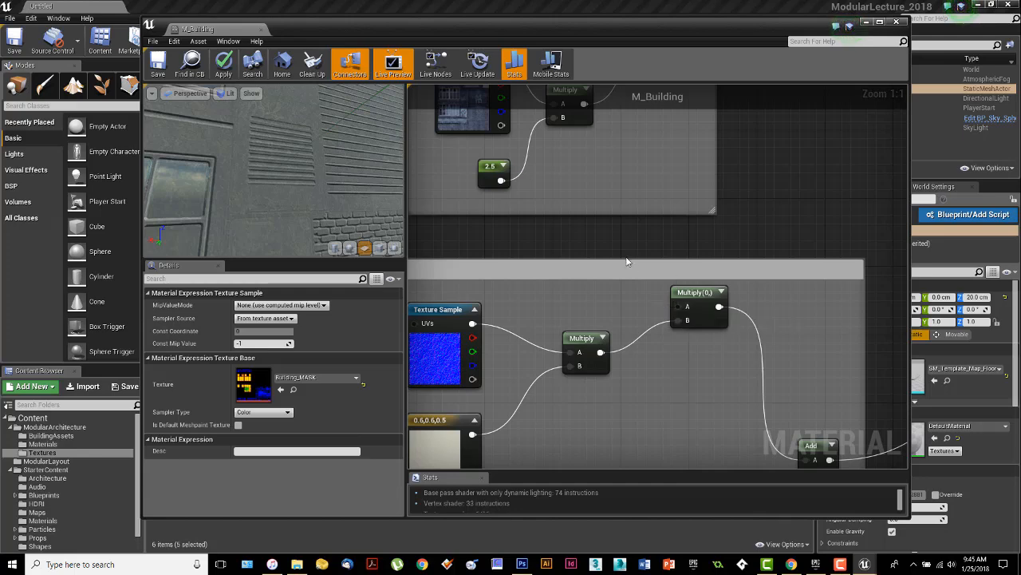
scroll(630, 267, "down", 5)
right_click_drag(620, 258, 652, 279)
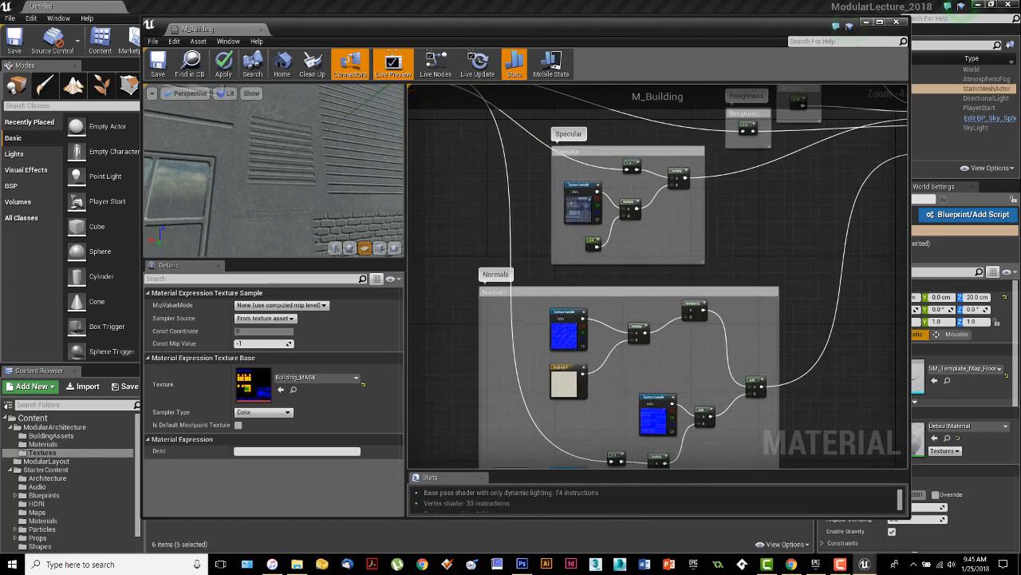
right_click_drag(783, 254, 782, 481)
right_click_drag(708, 363, 570, 341)
scroll(611, 240, "up", 2)
right_click_drag(687, 397, 719, 429)
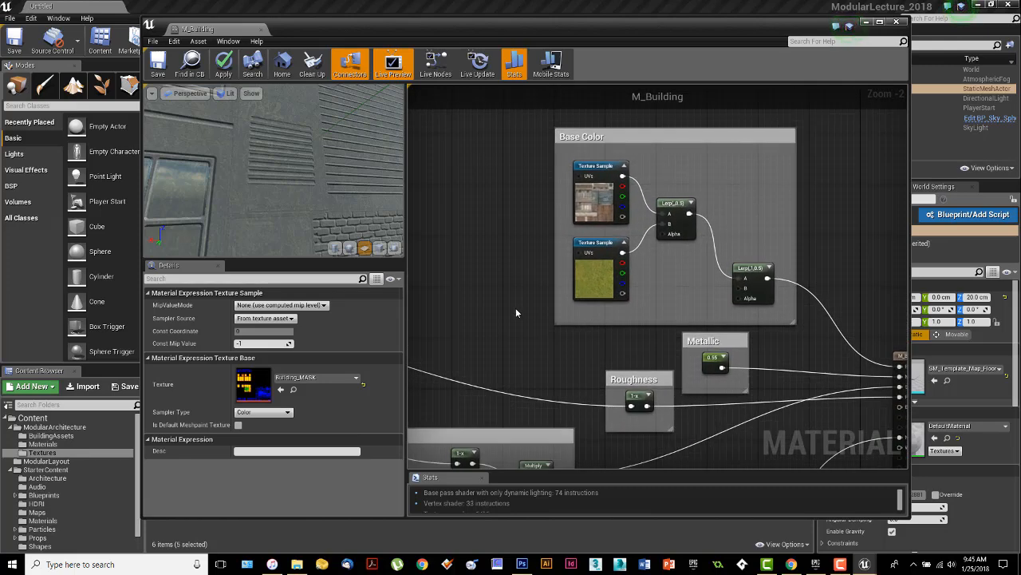
right_click_drag(543, 347, 641, 191)
right_click_drag(684, 459, 718, 319)
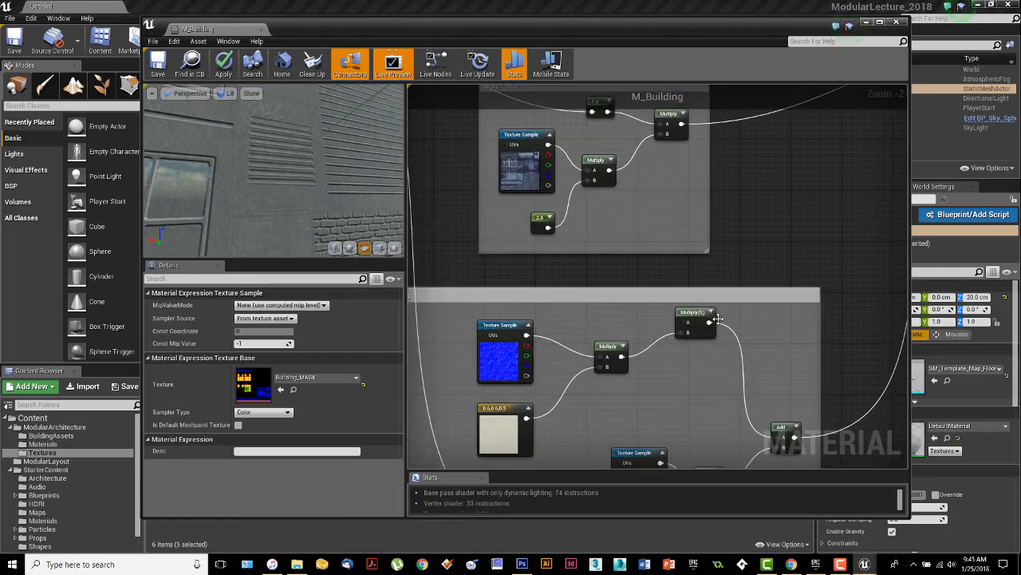
right_click_drag(656, 407, 732, 209)
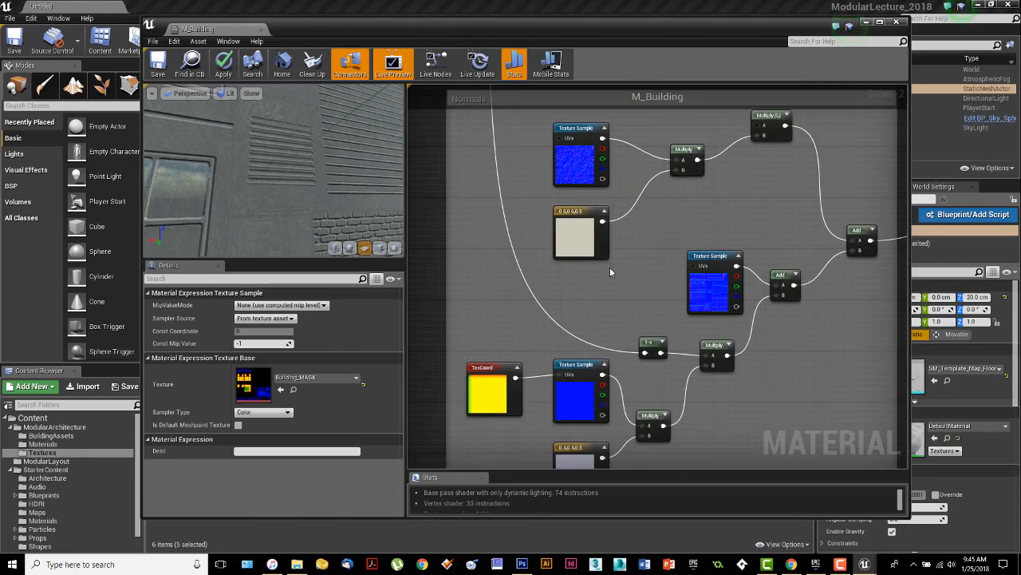
right_click_drag(655, 235, 620, 346)
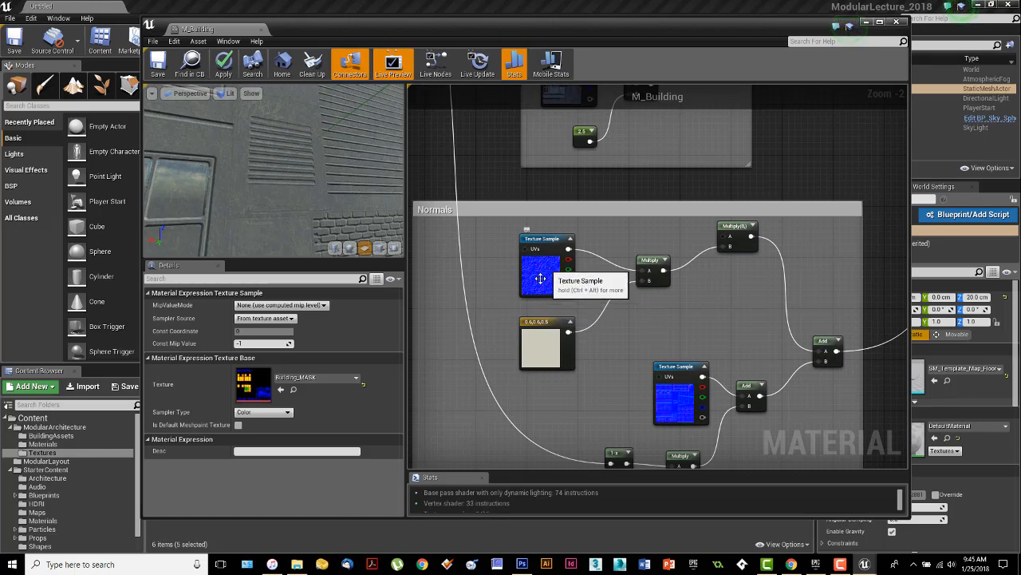
scroll(623, 304, "down", 3)
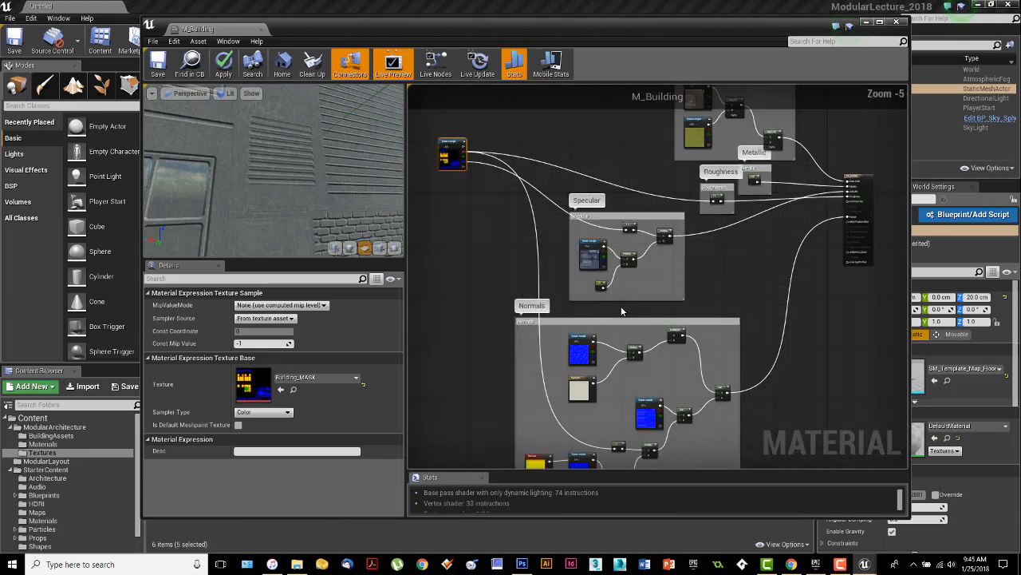
right_click_drag(718, 270, 705, 302)
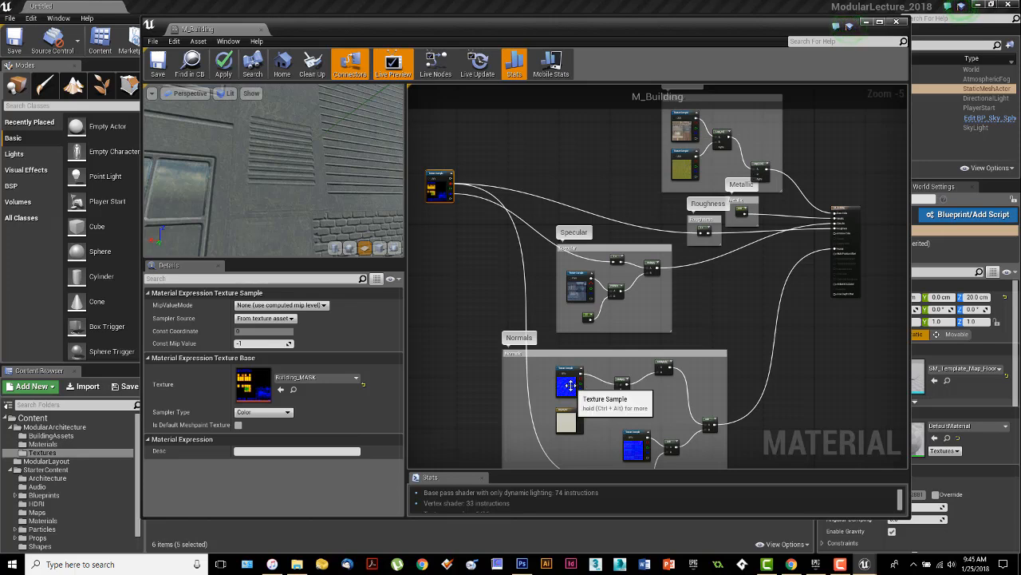
Step: Add a TextureCoordinate node outside the groups and connect it to the UVs of the moss texture sample in Base Color
right_click(534, 161)
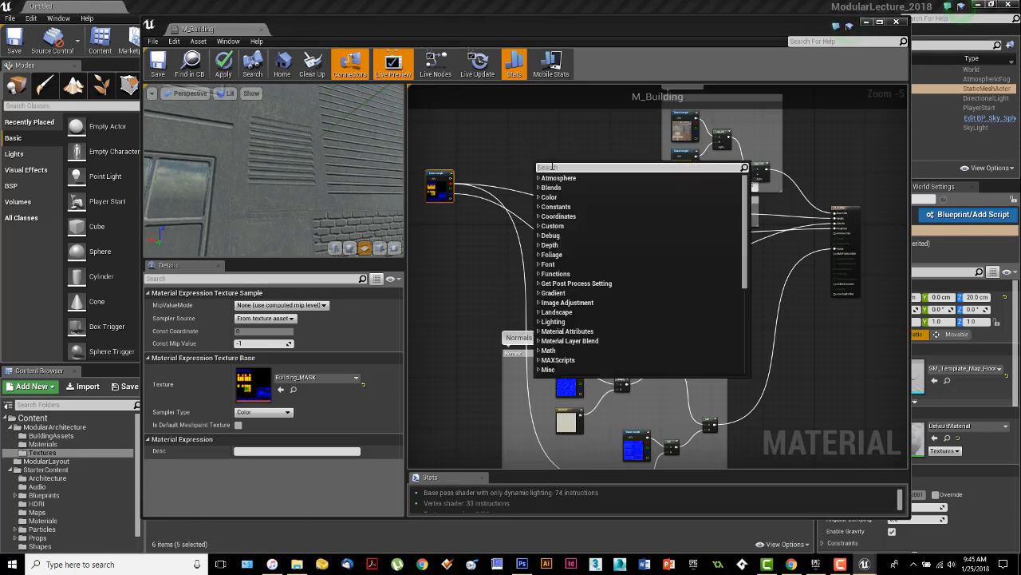
type("coord")
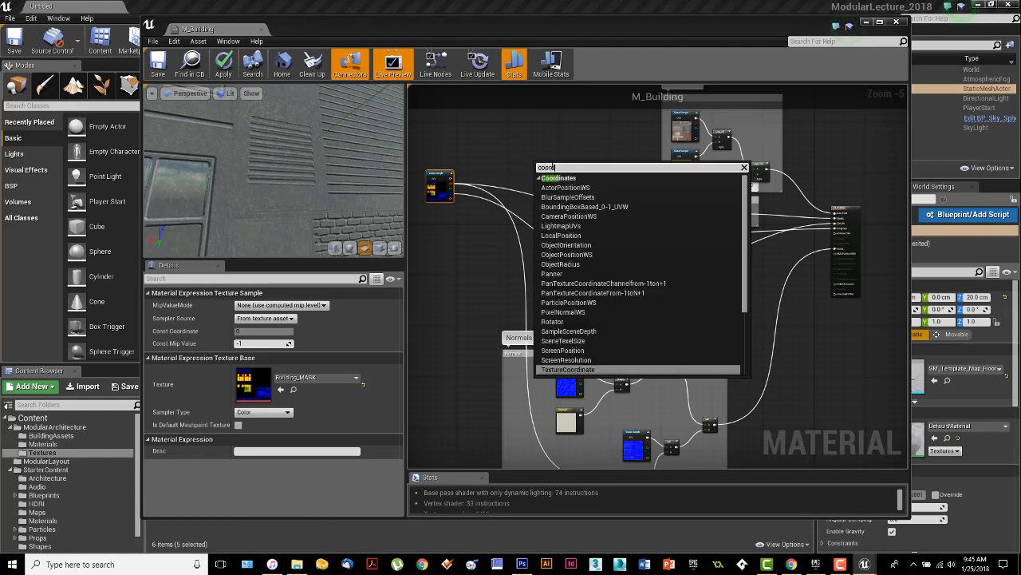
left_click(568, 369)
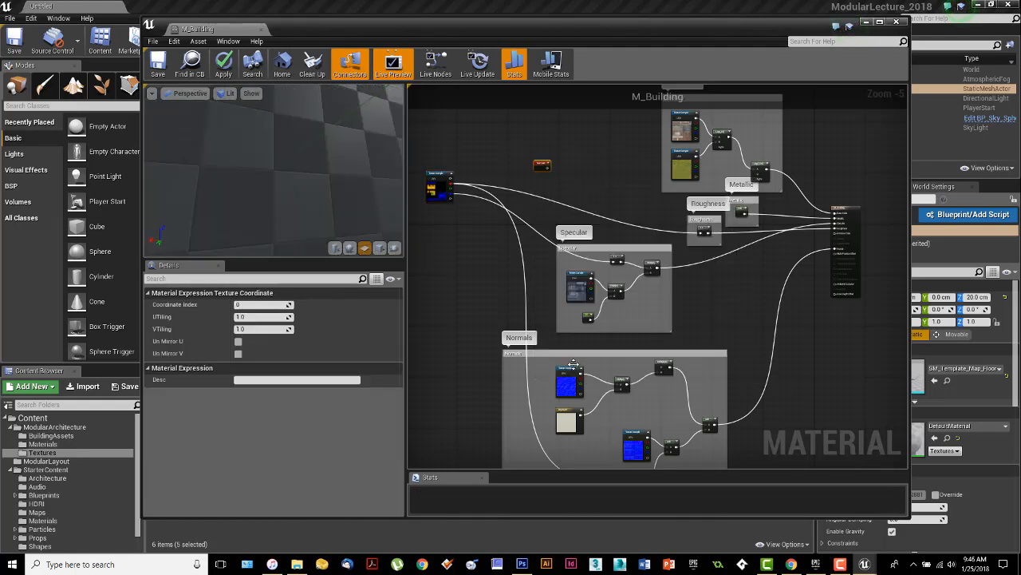
scroll(554, 166, "up", 5)
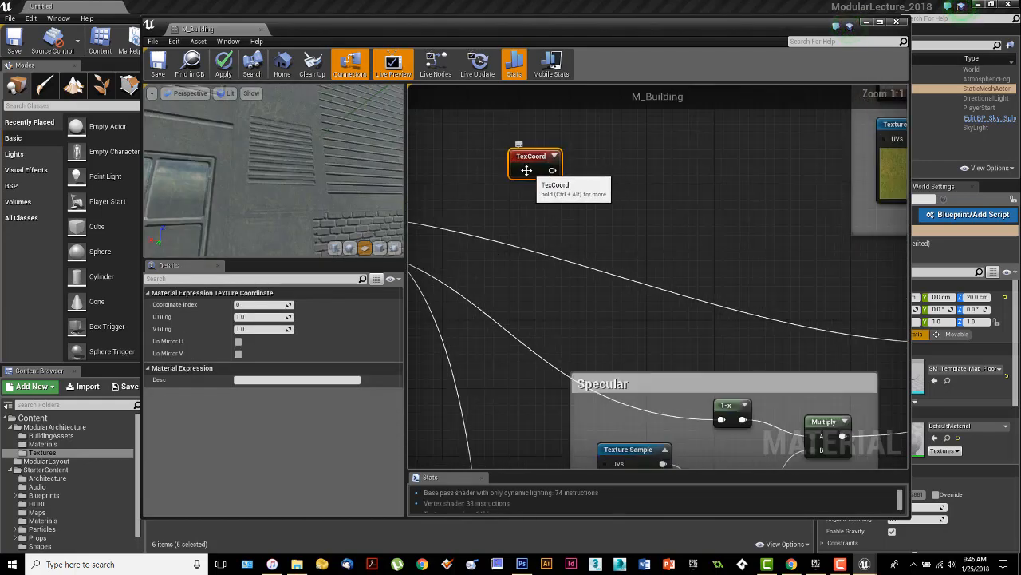
left_click_drag(552, 170, 884, 136)
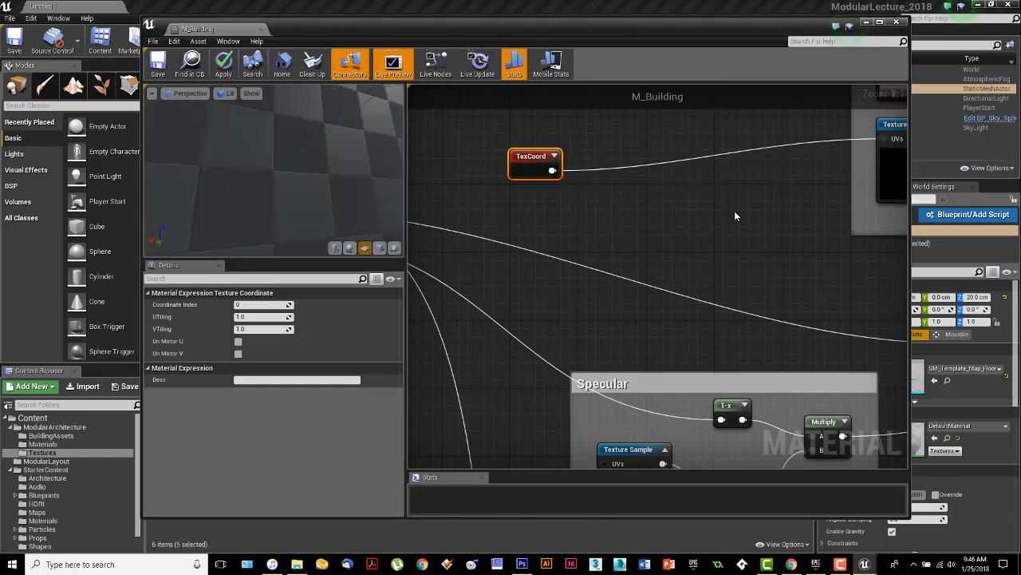
Step: Connect the new TextureCoordinate node to the UVs of the upper Moss_NRM sample in the Normals group as well
right_click_drag(655, 259, 609, 208)
scroll(604, 211, "down", 5)
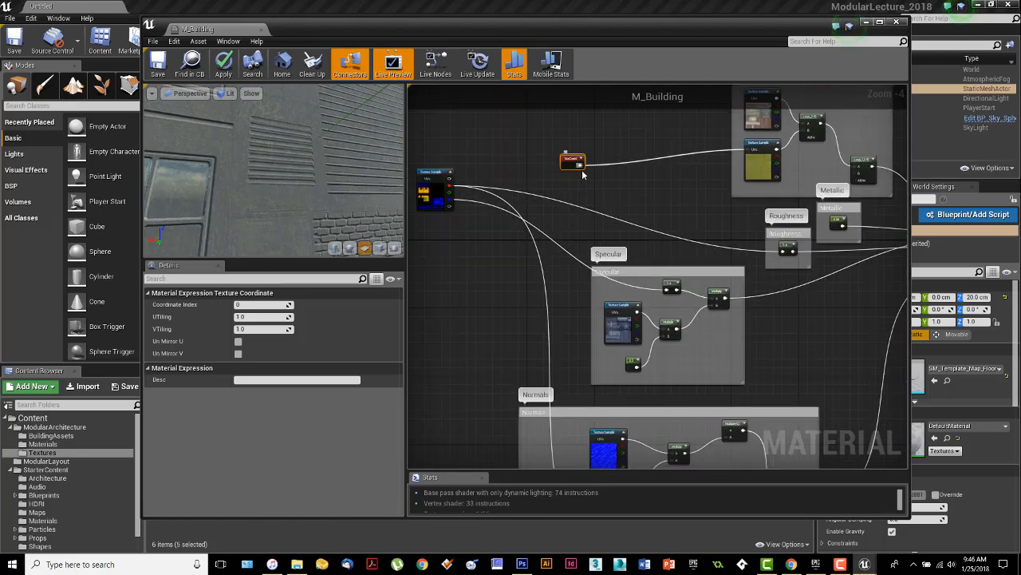
mouse_move(581, 164)
left_mouse_down()
mouse_move(570, 316)
mouse_move(585, 475)
mouse_move(595, 179)
left_mouse_up()
right_click_drag(644, 142, 653, 389)
right_click_drag(644, 180, 654, 225)
Step: Set the shared TextureCoordinate node's UTiling to 6 and VTiling to 8
scroll(604, 209, "up", 4)
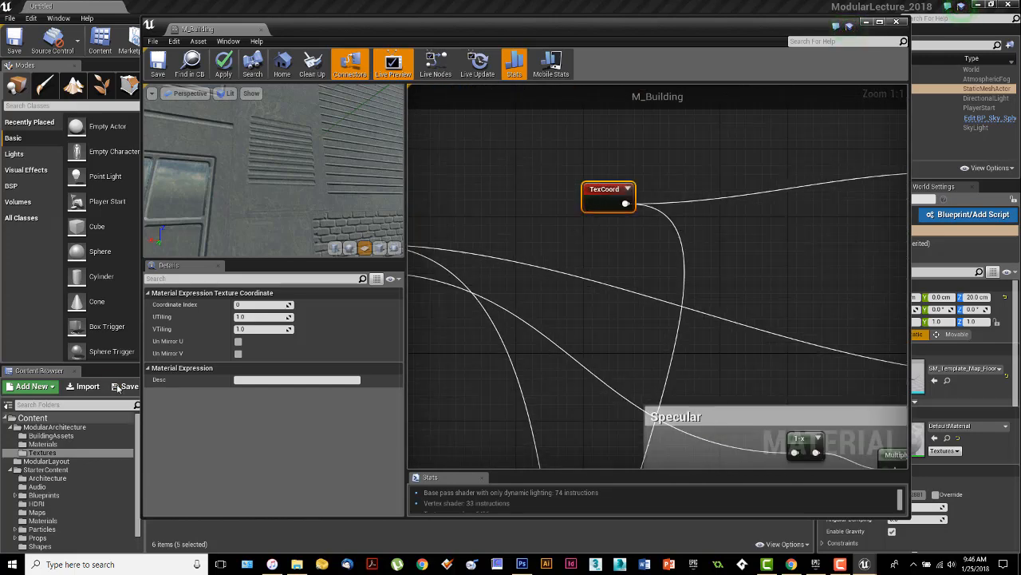
left_click(250, 317)
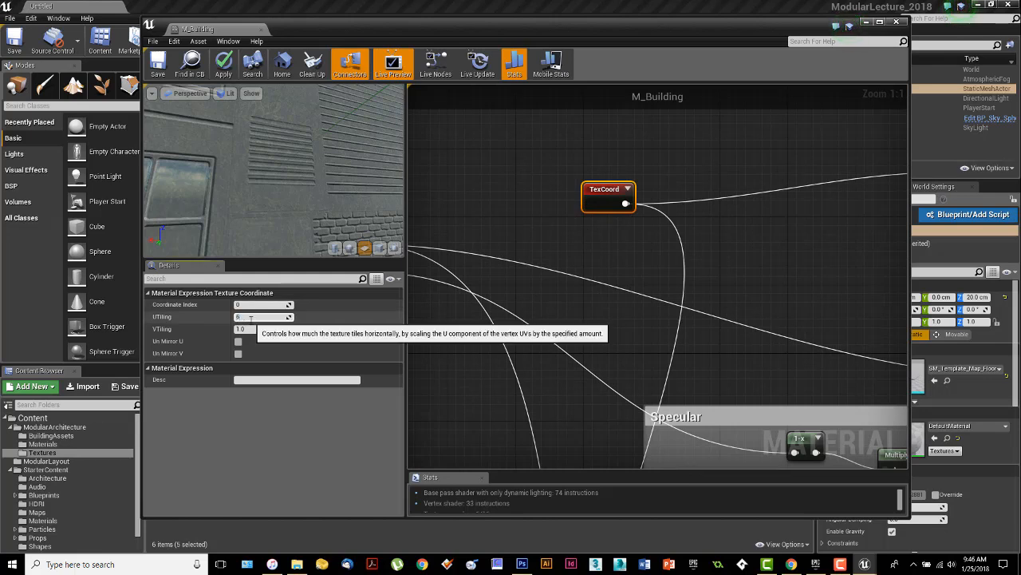
type("6")
key("Tab")
key("Return")
Step: Expand the shared TextureCoordinate node's preview and move the node below the Building_MASK sample, beside the Normals group
left_click(628, 190)
right_click_drag(720, 247, 661, 173)
scroll(604, 224, "down", 3)
scroll(658, 205, "down", 2)
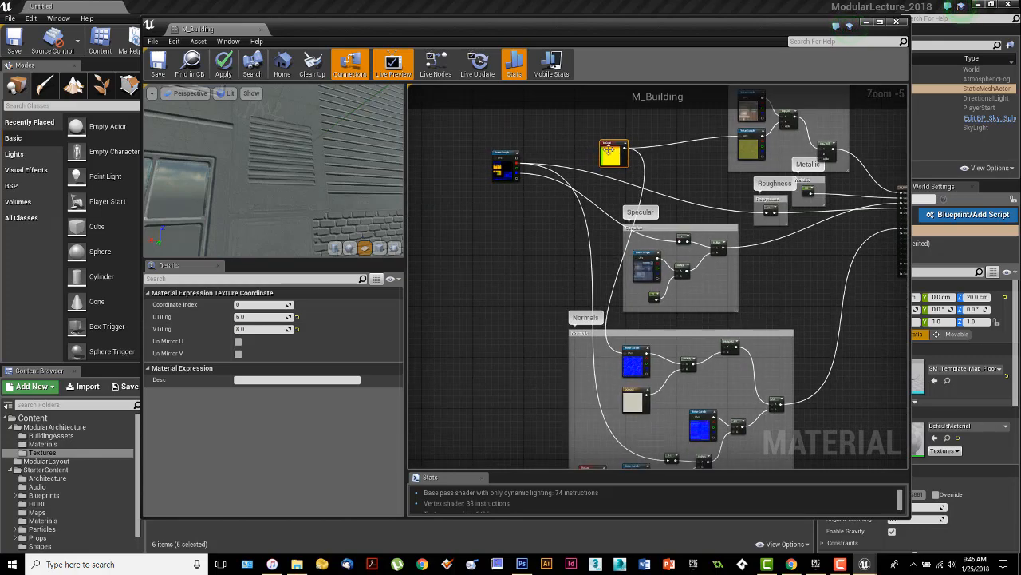
left_click_drag(609, 149, 473, 311)
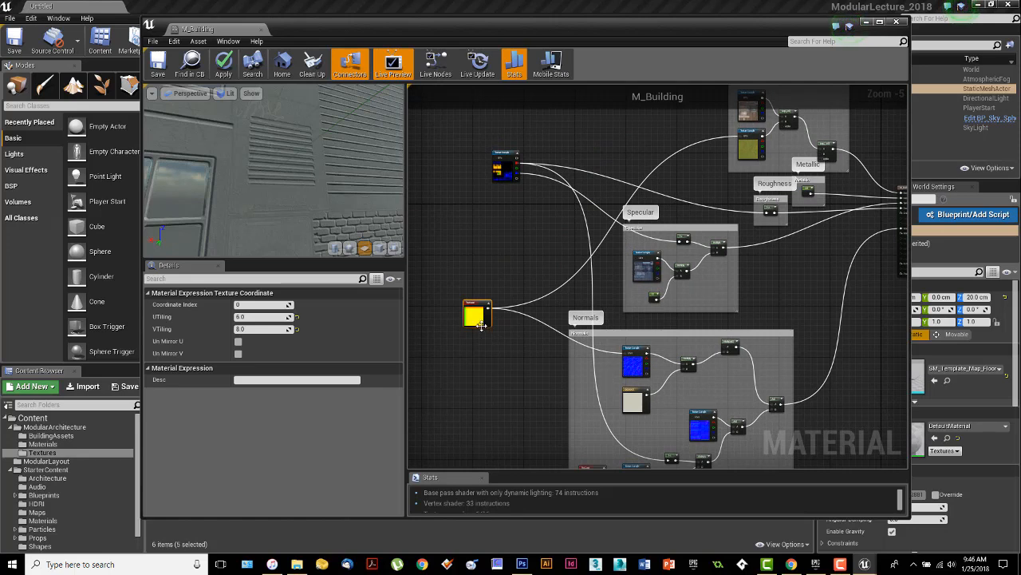
Step: Wrap the shared TextureCoordinate node in a comment box titled "Coords for Moss"
key("c")
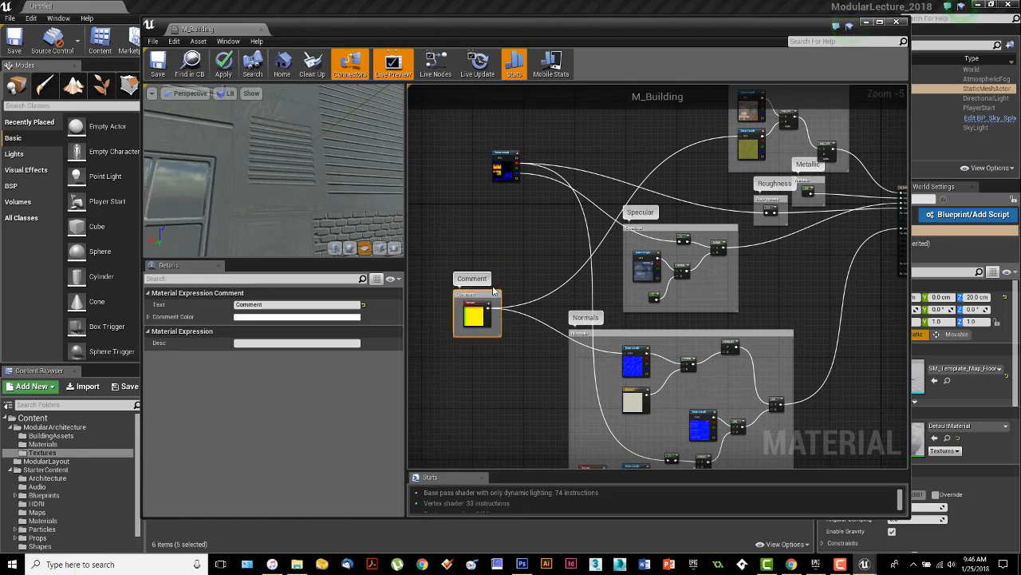
double_click(474, 279)
type("Coords fgor")
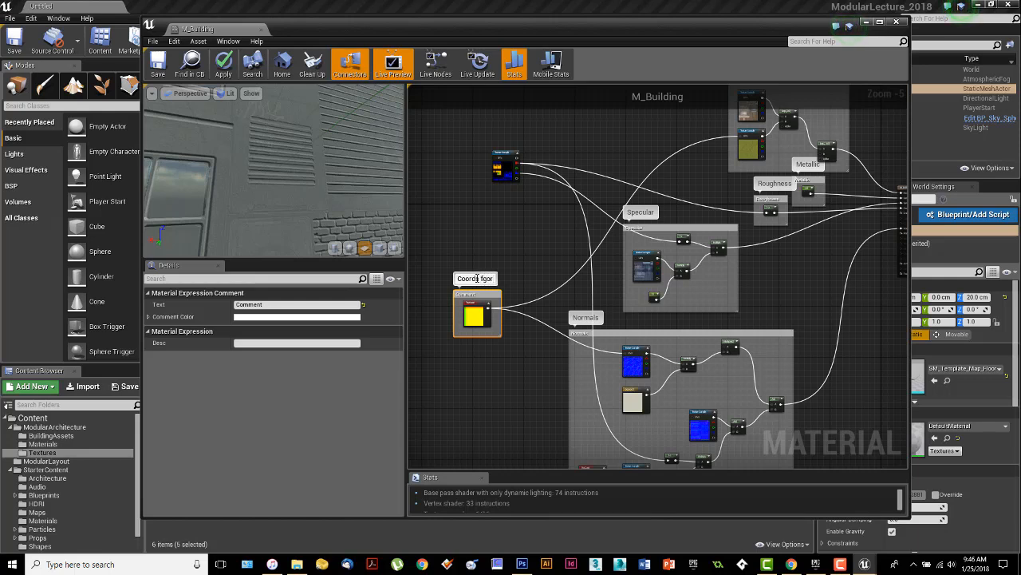
key("BackSpace")
key("BackSpace")
key("BackSpace")
type("or Moss")
key("BackSpace")
left_click(512, 347)
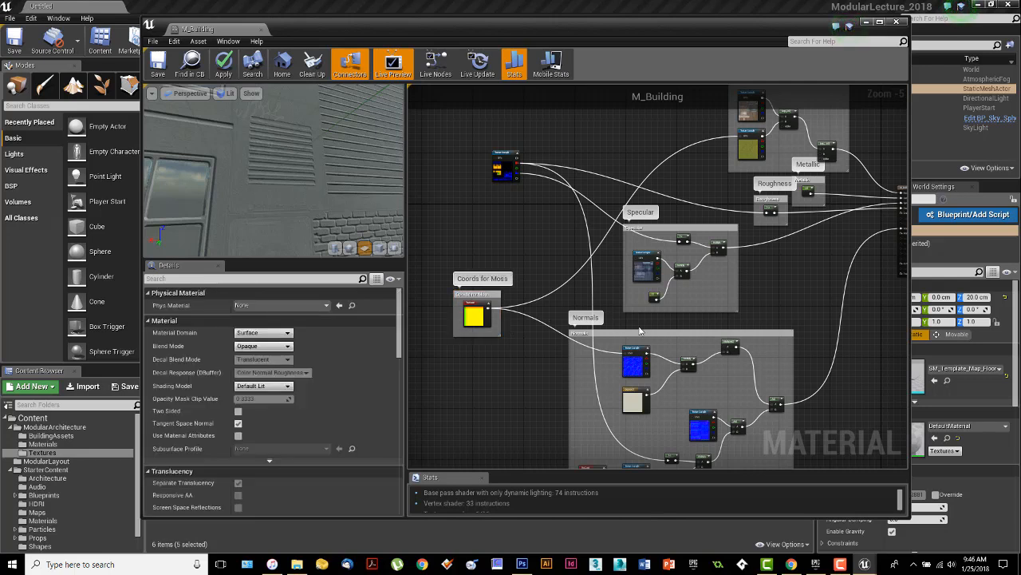
Step: Move the Metallic comment group below the Roughness group and extend the upper edge of the Normals comment slightly
scroll(745, 362, "down", 2)
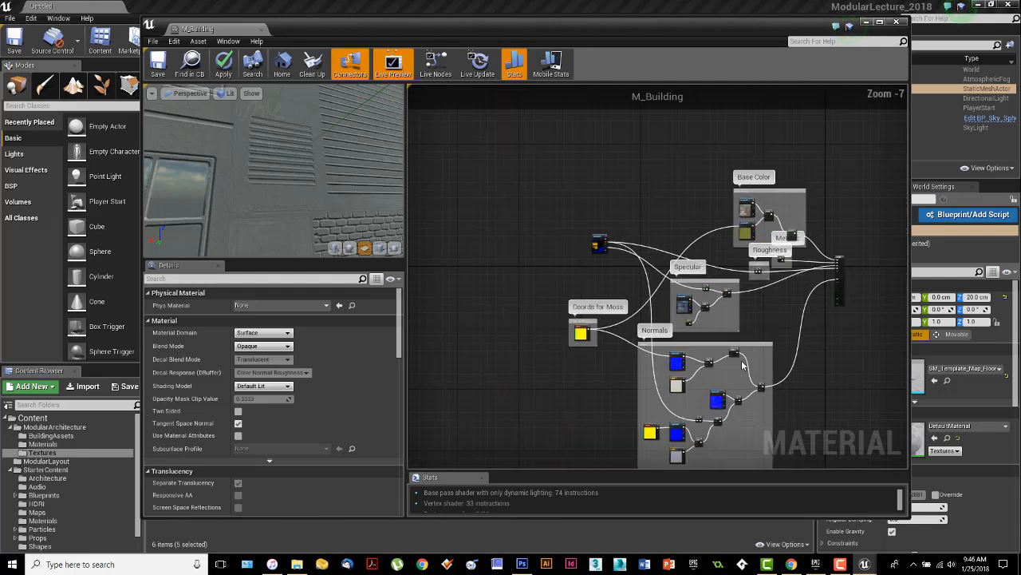
right_click_drag(806, 370, 748, 328)
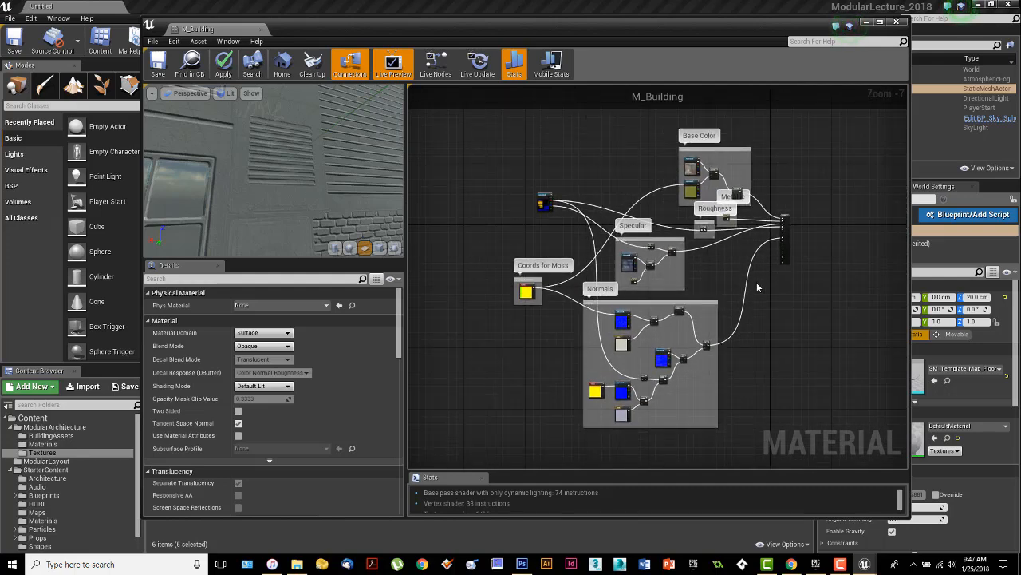
scroll(734, 267, "up", 4)
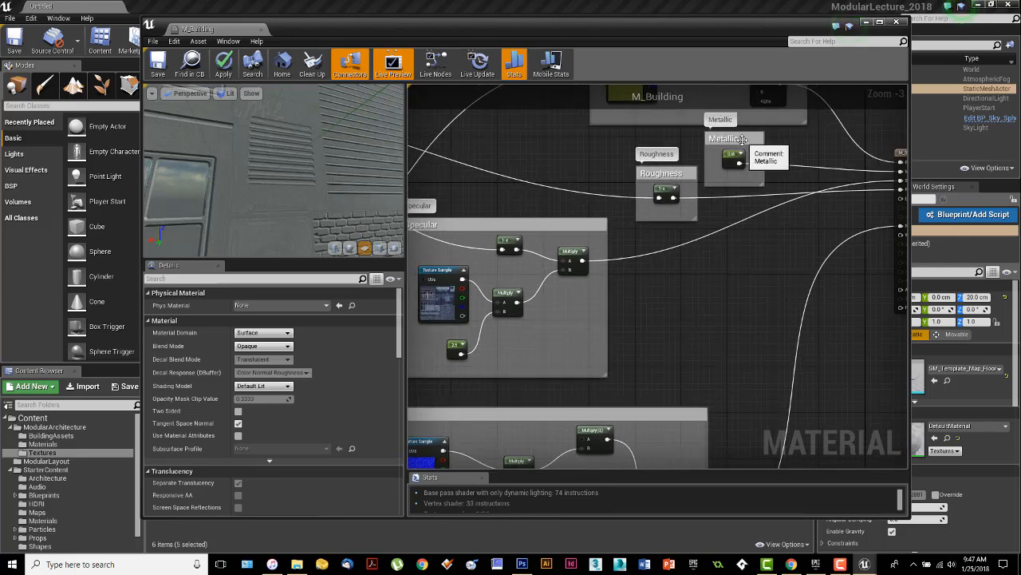
left_click_drag(742, 139, 697, 295)
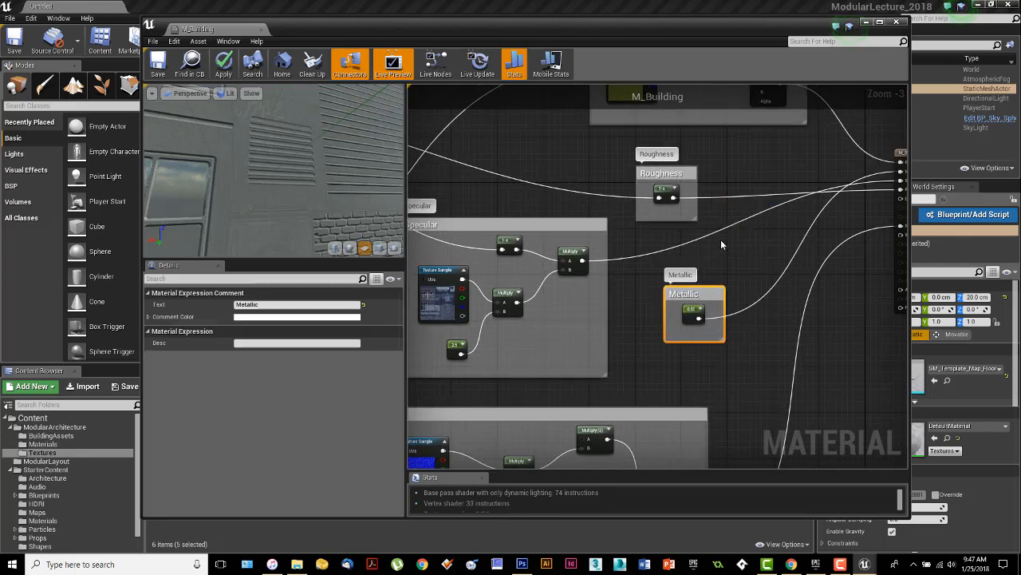
left_click(688, 177)
scroll(719, 247, "down", 3)
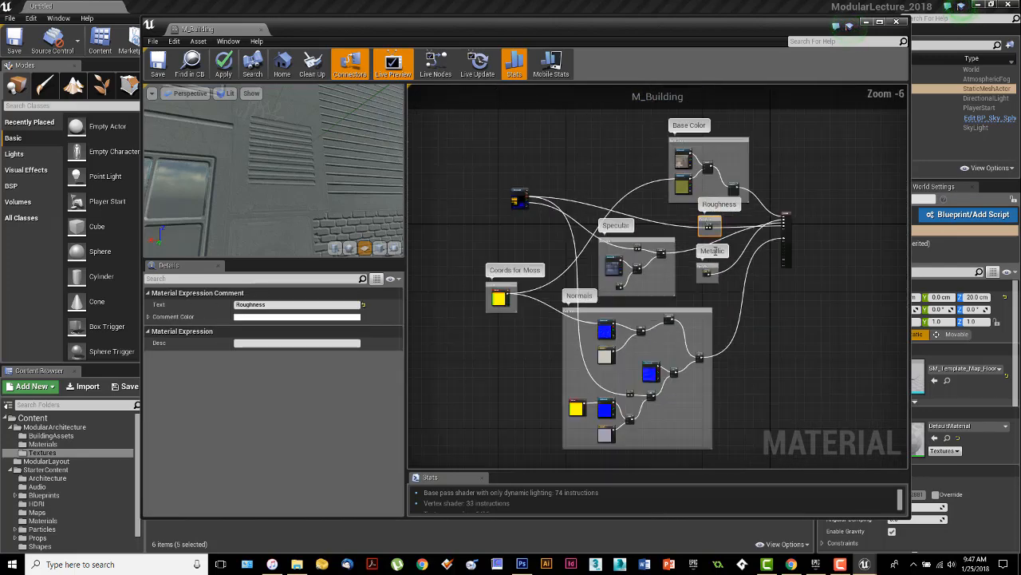
right_click_drag(759, 294, 775, 292)
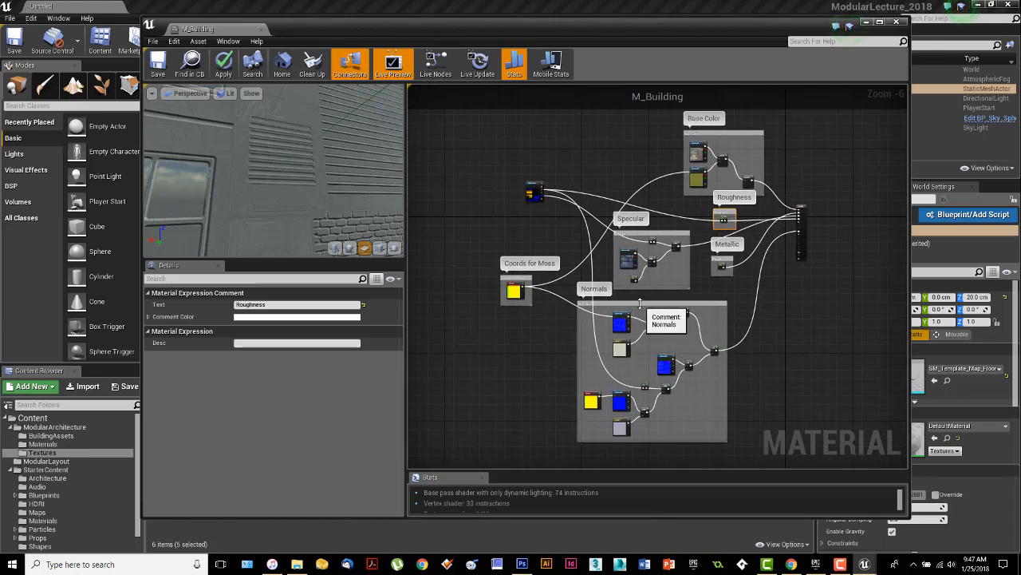
left_click_drag(640, 302, 640, 299)
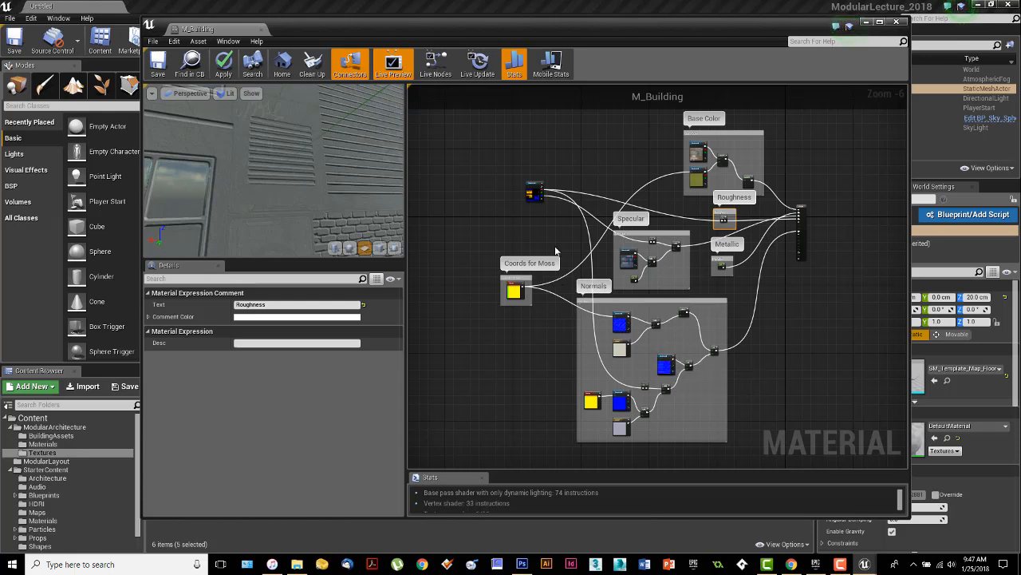
Step: Wrap the Building_MASK texture sample in a comment box titled "Mask"
left_click(533, 192)
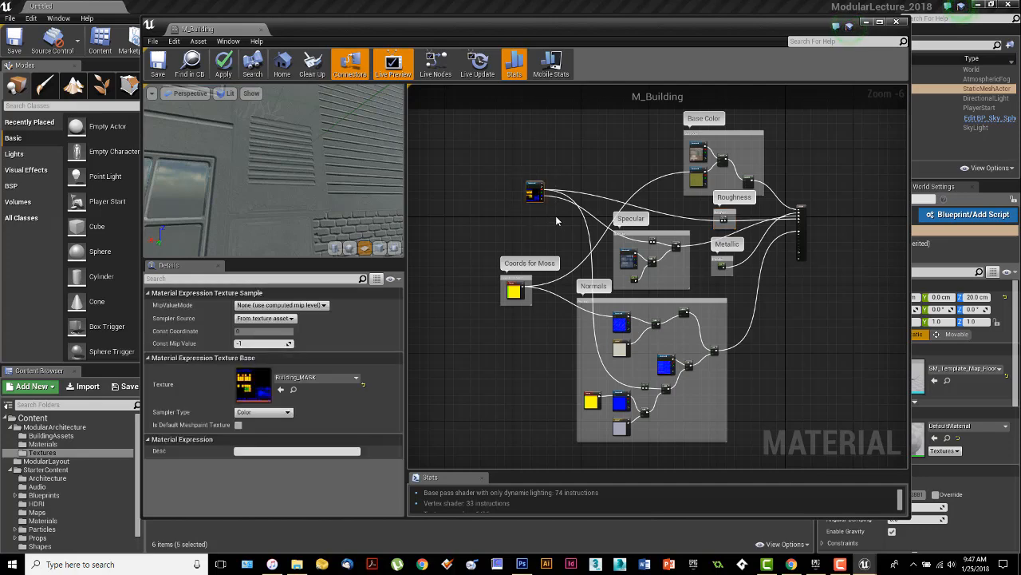
key("c")
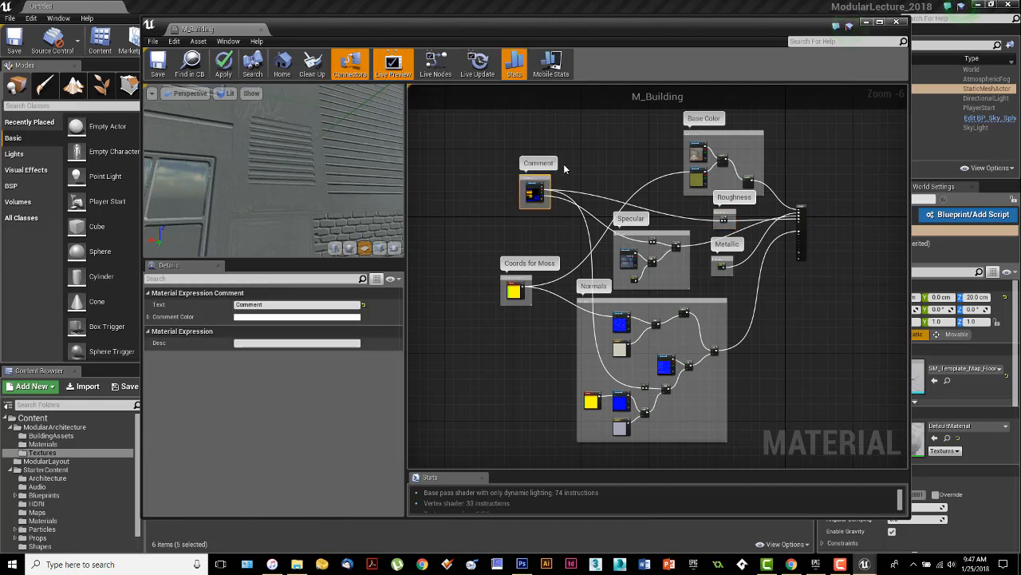
double_click(538, 163)
type("Mask")
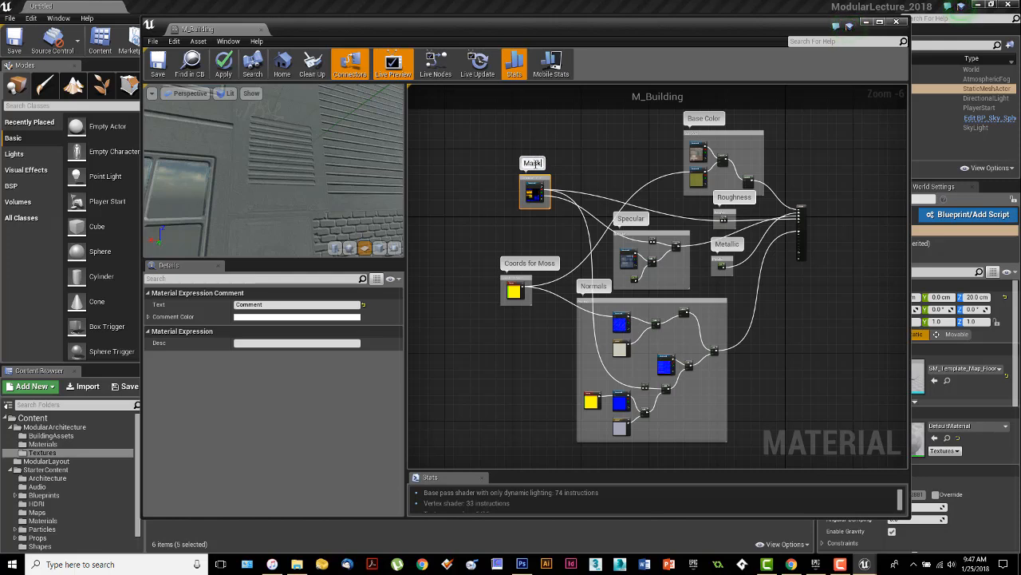
key("Return")
left_click(615, 174)
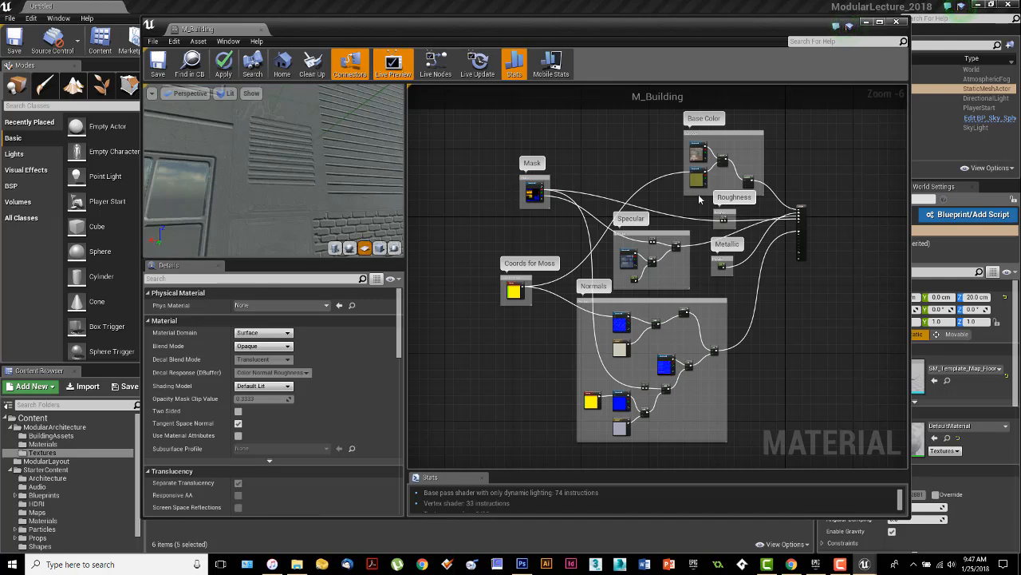
Step: Connect the blue channel of the Mask texture sample to the Alpha of the first Lerp in Base Color
scroll(716, 189, "up", 5)
right_click_drag(715, 189, 768, 278)
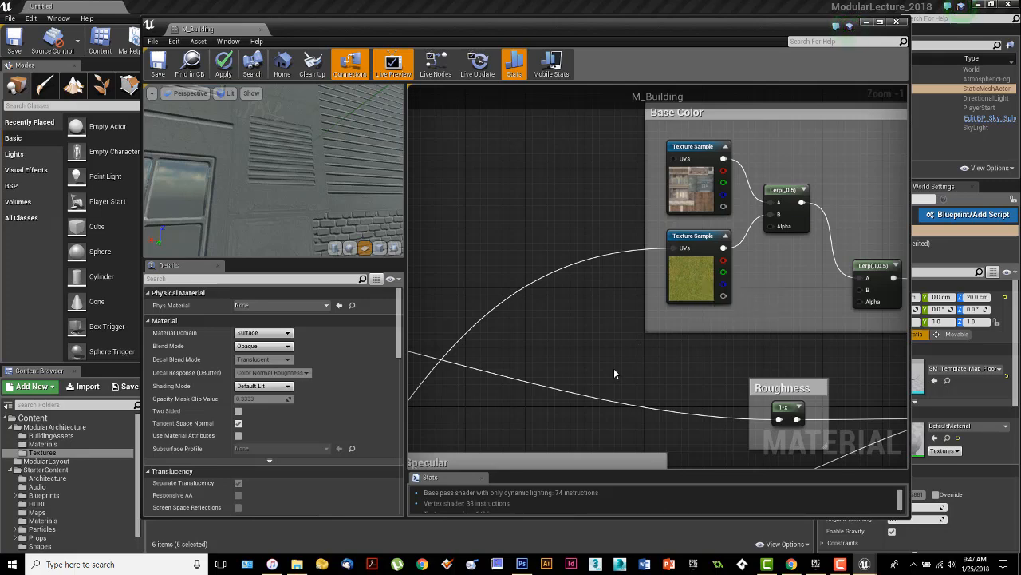
right_click_drag(614, 369, 709, 142)
right_click_drag(657, 408, 727, 177)
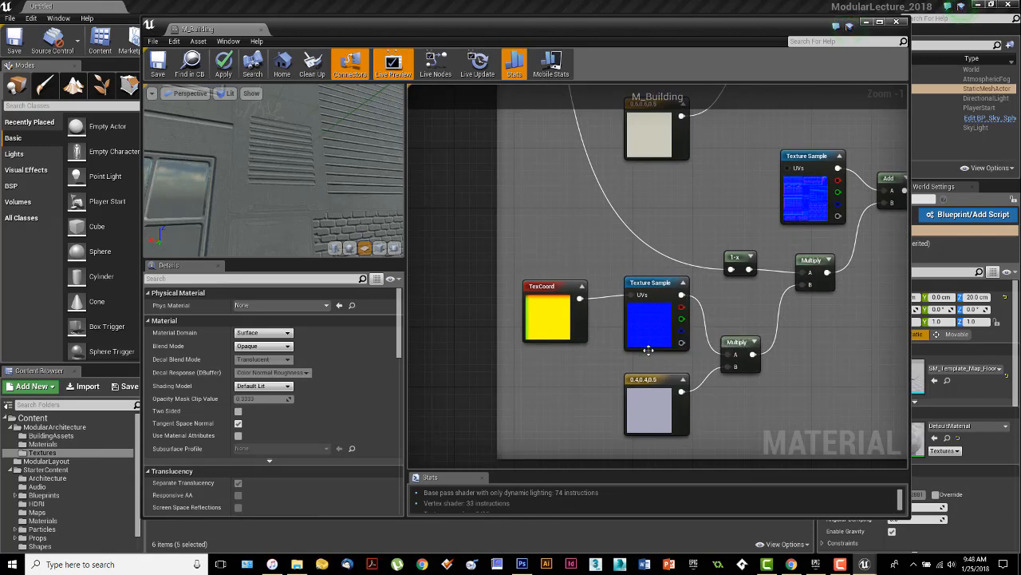
right_click_drag(700, 213, 632, 508)
right_click_drag(684, 87, 642, 245)
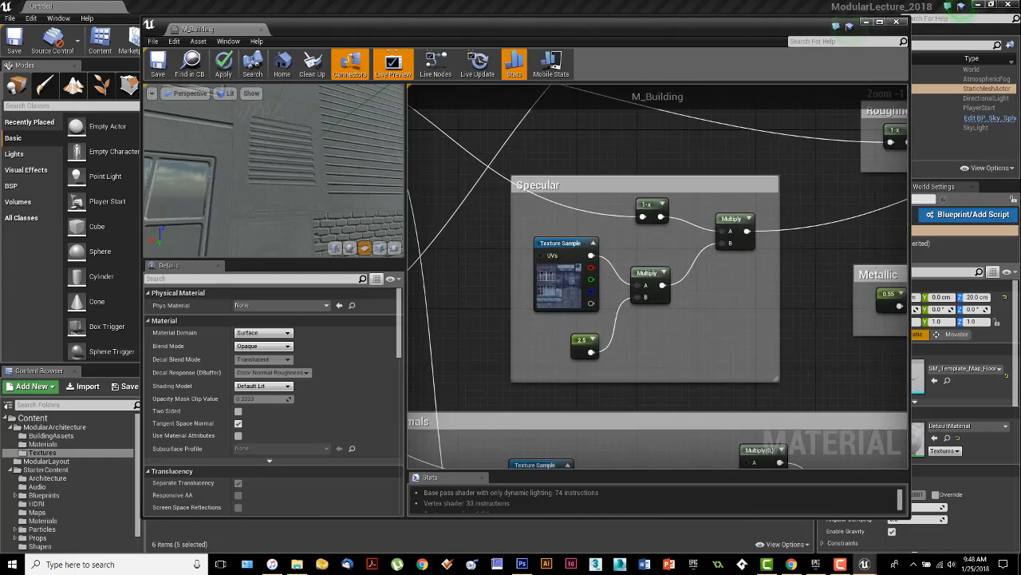
right_click_drag(675, 104, 577, 354)
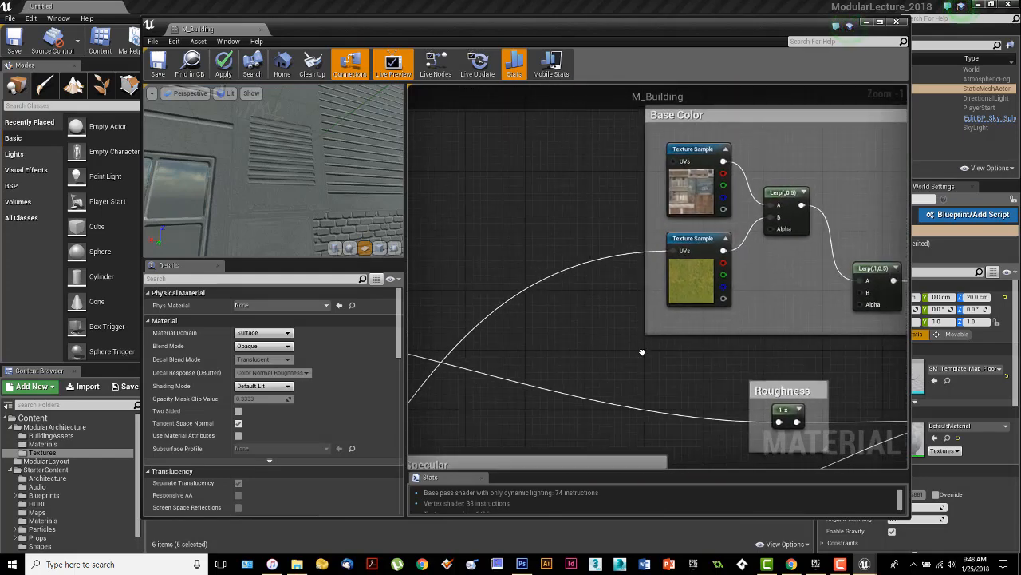
right_click_drag(643, 351, 998, 274)
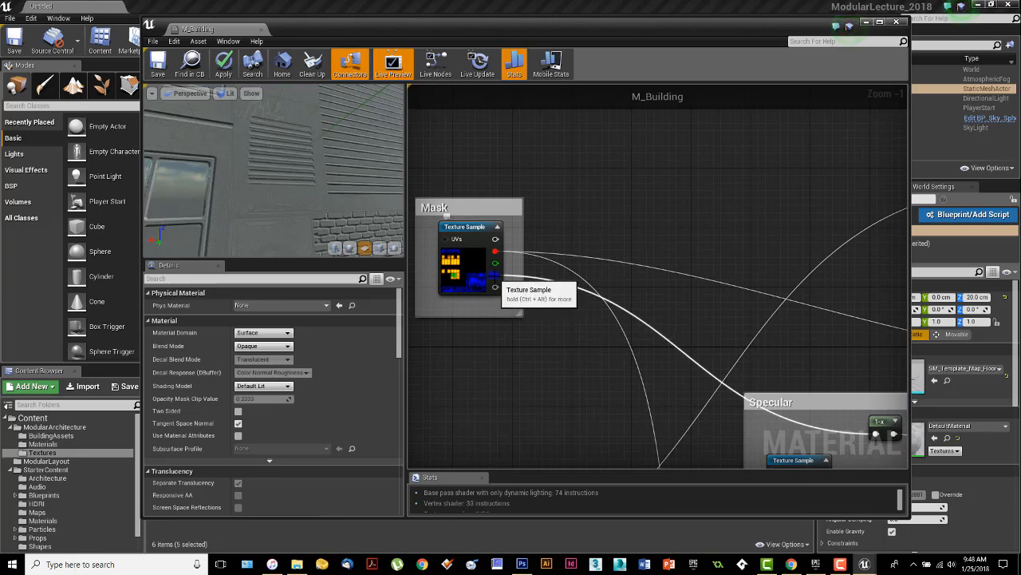
left_click_drag(495, 276, 808, 165, "ctrl")
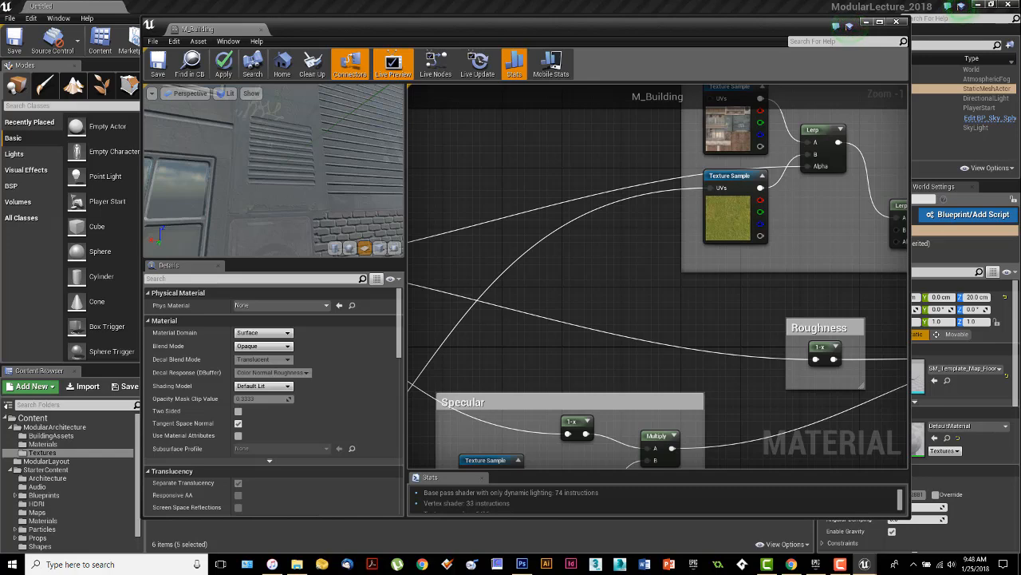
right_click_drag(830, 282, 682, 314)
right_click_drag(662, 256, 709, 296)
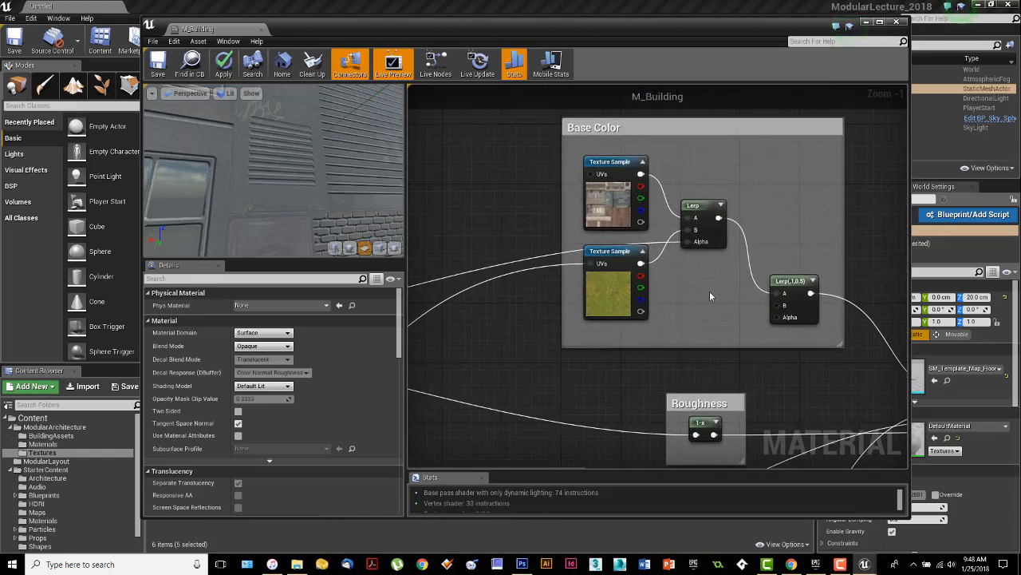
left_click_drag(667, 206, 694, 217)
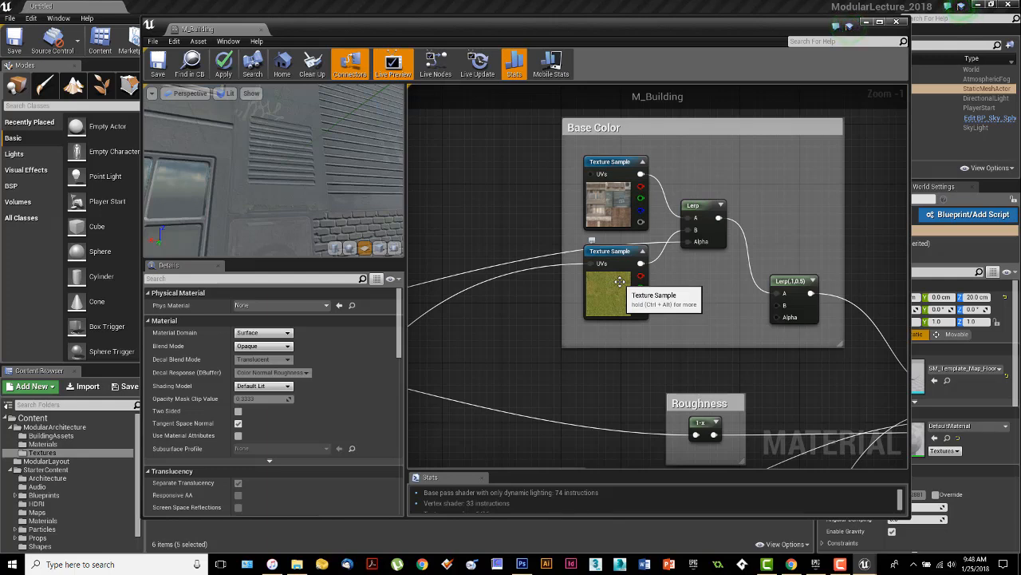
Step: Connect the Alpha of the second Lerp in Base Color to the red channel of the Mask texture sample and inspect the preview
left_click(788, 283)
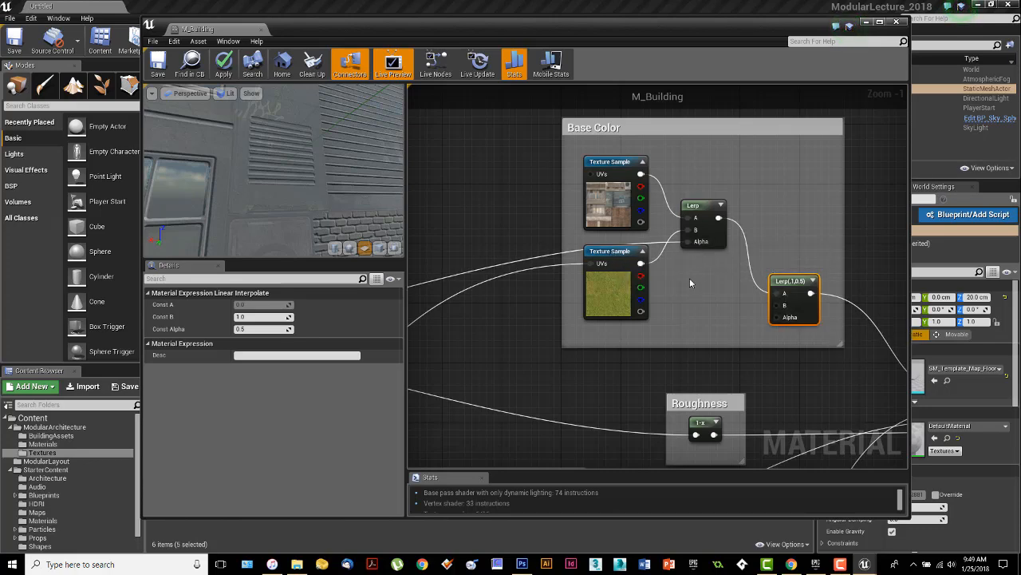
right_click_drag(689, 278, 721, 270)
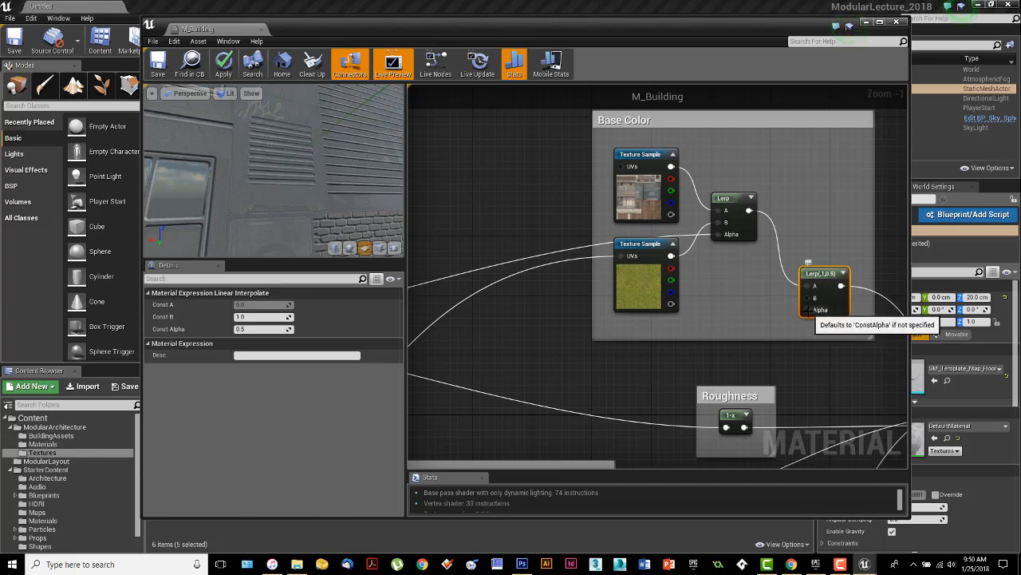
left_click_drag(808, 309, 525, 322)
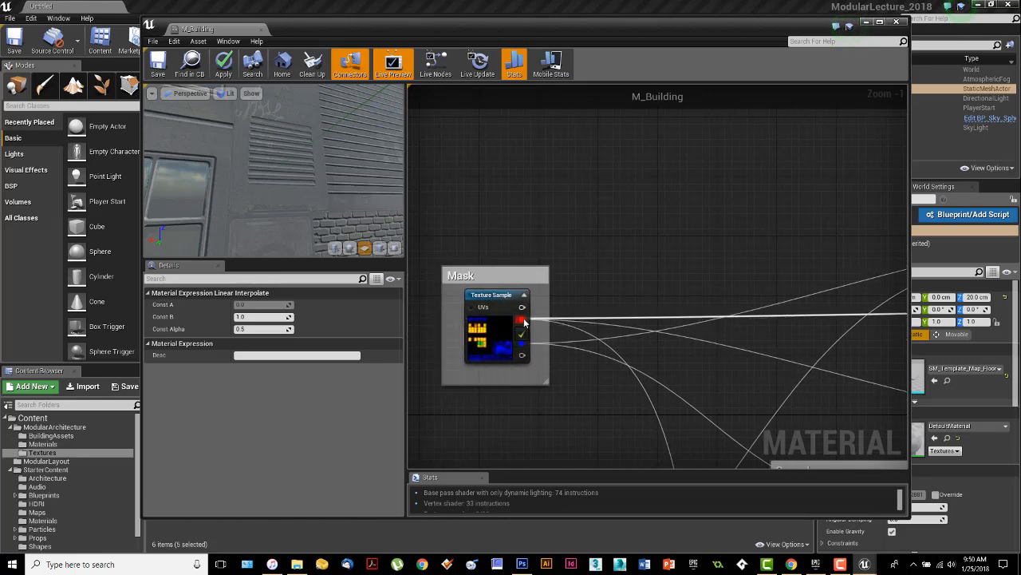
left_click_drag(523, 322, 521, 319)
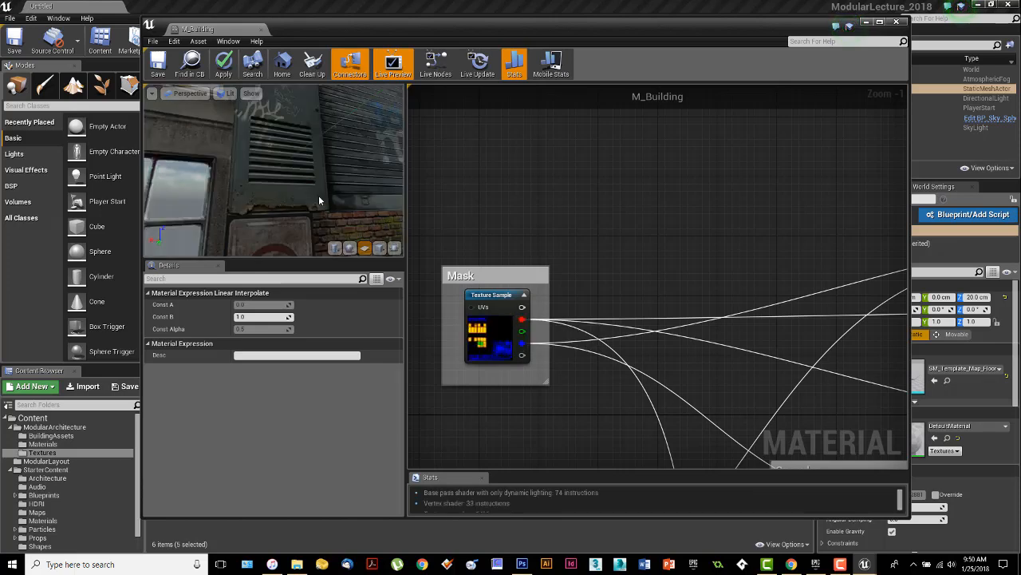
left_click_drag(337, 196, 370, 193)
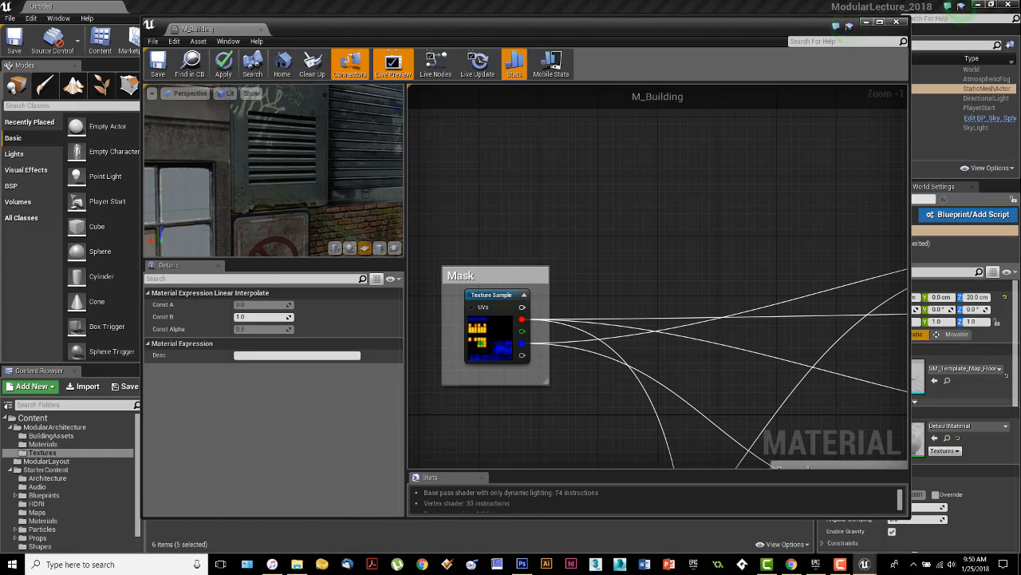
mouse_move(365, 194)
right_mouse_down()
mouse_move(366, 186)
mouse_move(362, 209)
right_mouse_up()
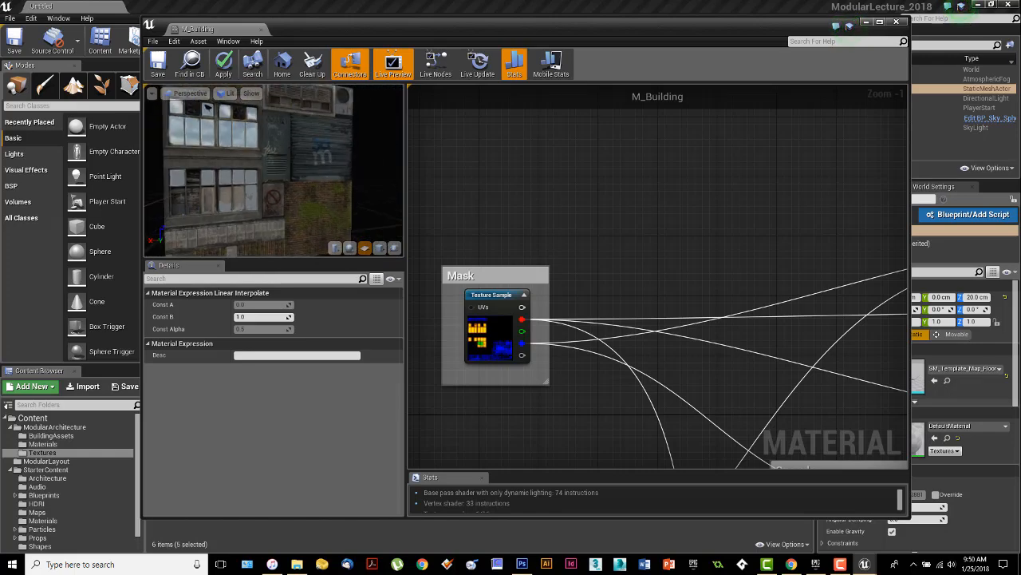
left_click_drag(333, 196, 335, 195)
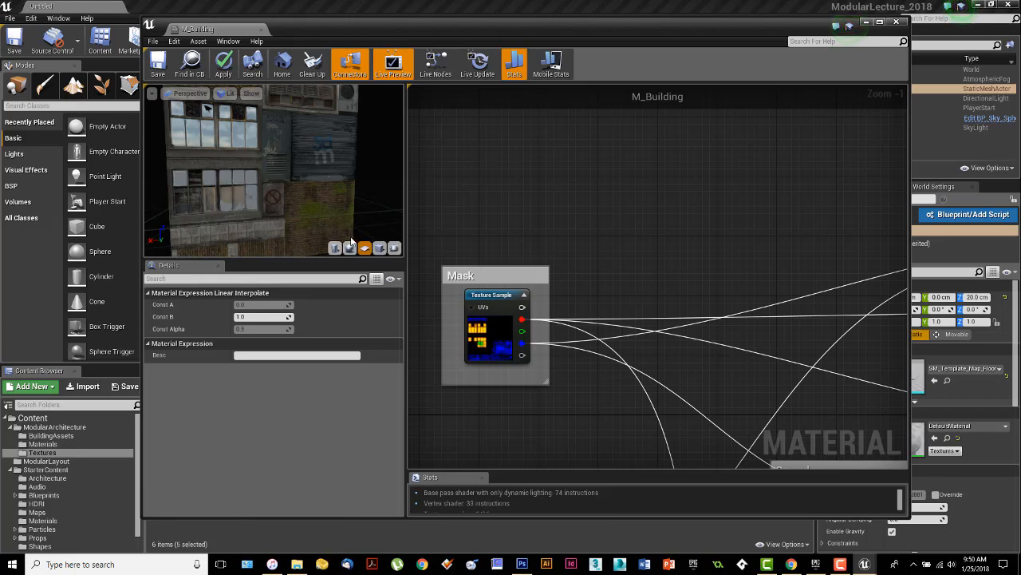
Step: Connect input A of the unfinished upper Multiply in Normals to the Mask's blue channel and inspect the preview
right_click_drag(705, 251, 708, 211)
right_click_drag(815, 333, 721, 215)
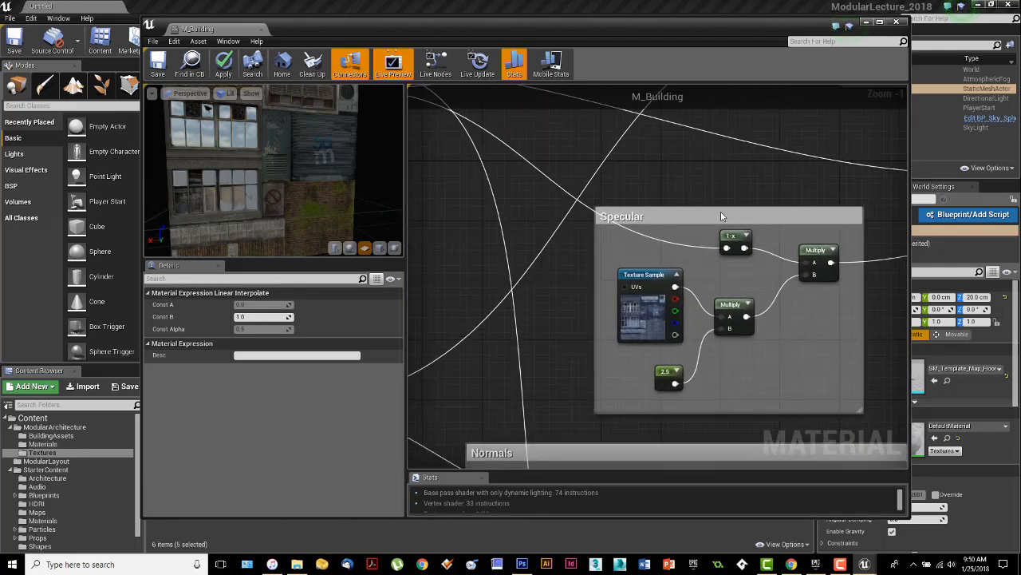
right_click_drag(742, 386, 760, 227)
right_click_drag(777, 426, 784, 223)
right_click_drag(779, 379, 713, 466)
right_click_drag(776, 356, 825, 379)
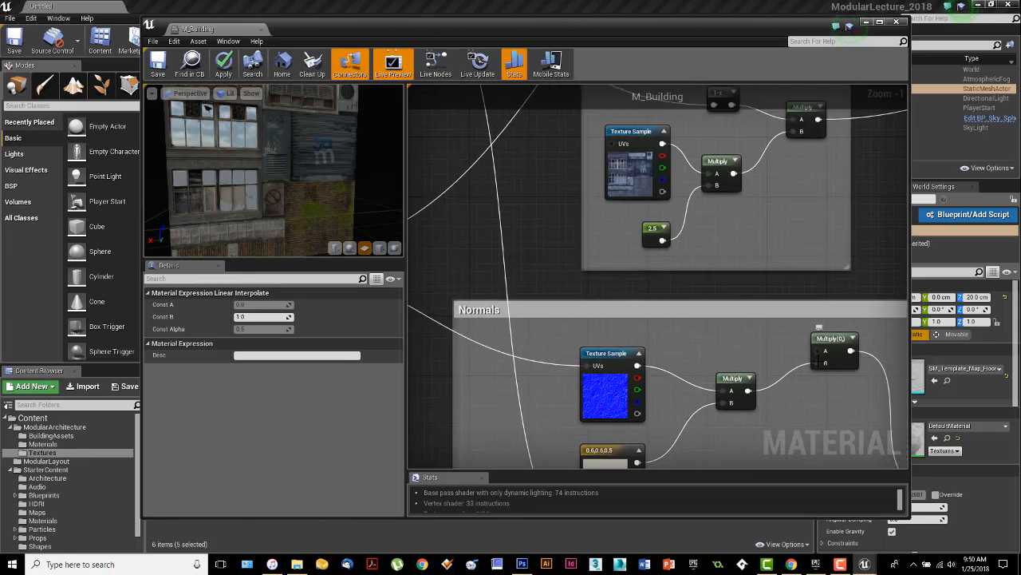
left_click_drag(820, 351, 749, 319)
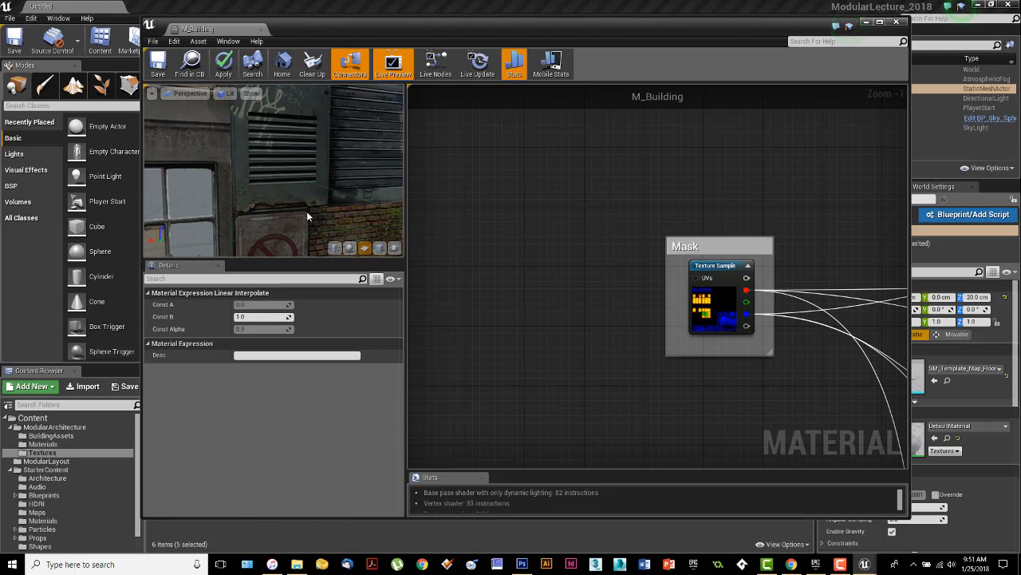
left_click_drag(308, 217, 264, 203)
left_click_drag(368, 229, 347, 217)
Step: Trace the Mask texture's red and blue channel wires into the Specular, Normals, Roughness and Base Color groups
right_click_drag(833, 388, 590, 312)
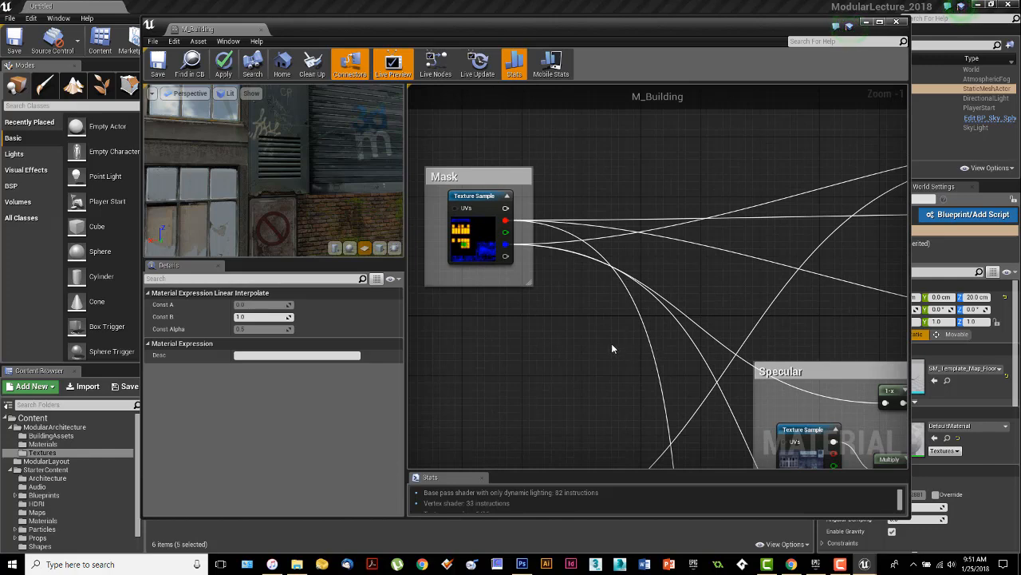
right_click_drag(612, 348, 600, 291)
left_click(472, 166)
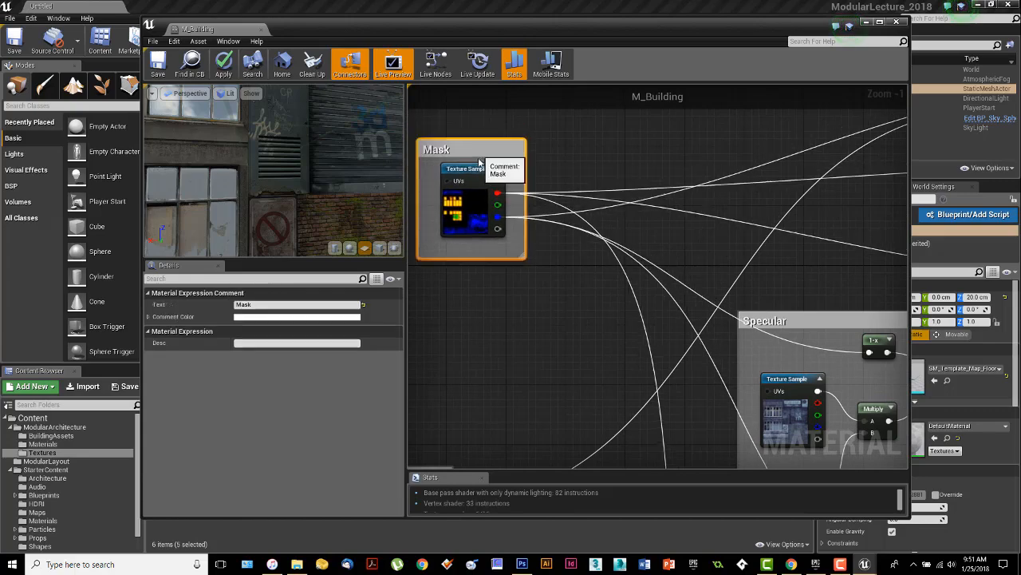
scroll(605, 297, "down", 3)
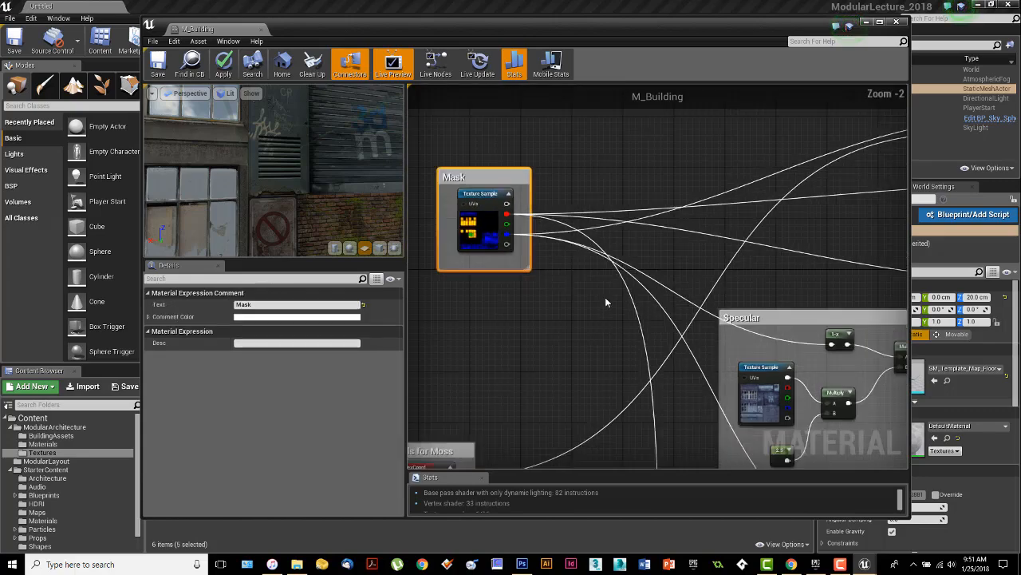
right_click_drag(766, 289, 668, 36)
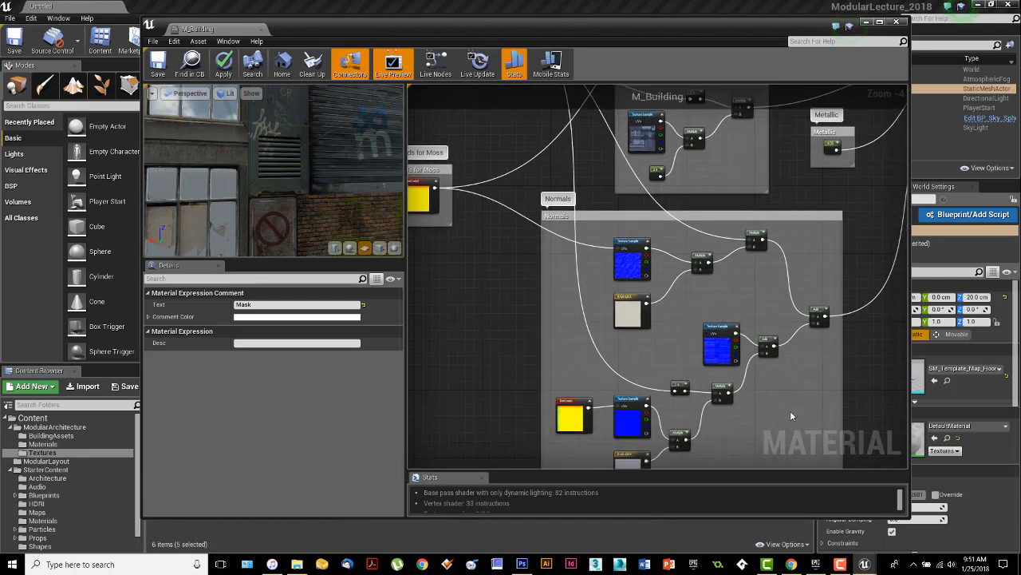
right_click_drag(792, 415, 775, 361)
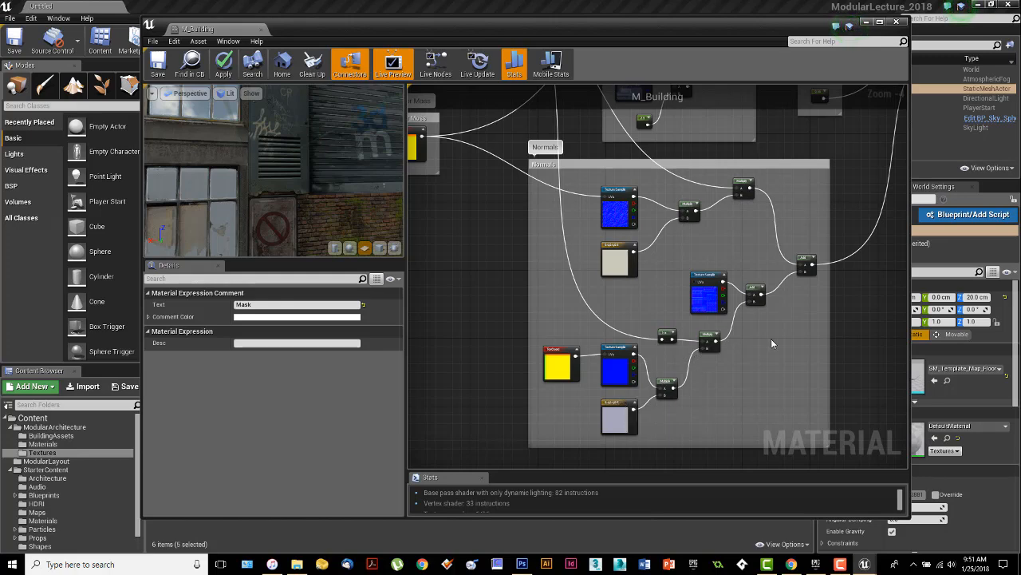
right_click_drag(802, 323, 684, 411)
right_click_drag(734, 298, 745, 405)
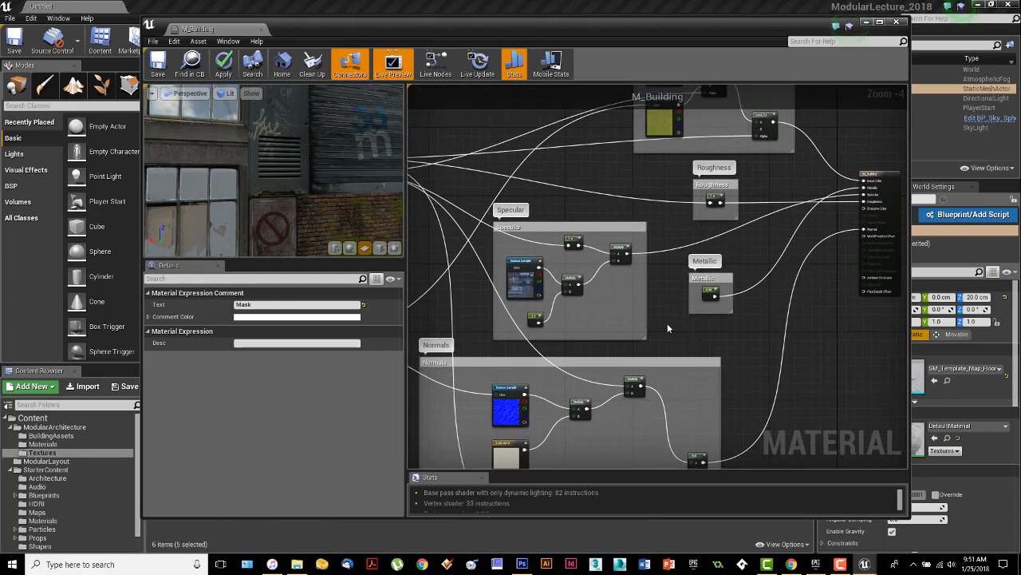
scroll(668, 327, "up", 5)
right_click_drag(697, 317, 871, 361)
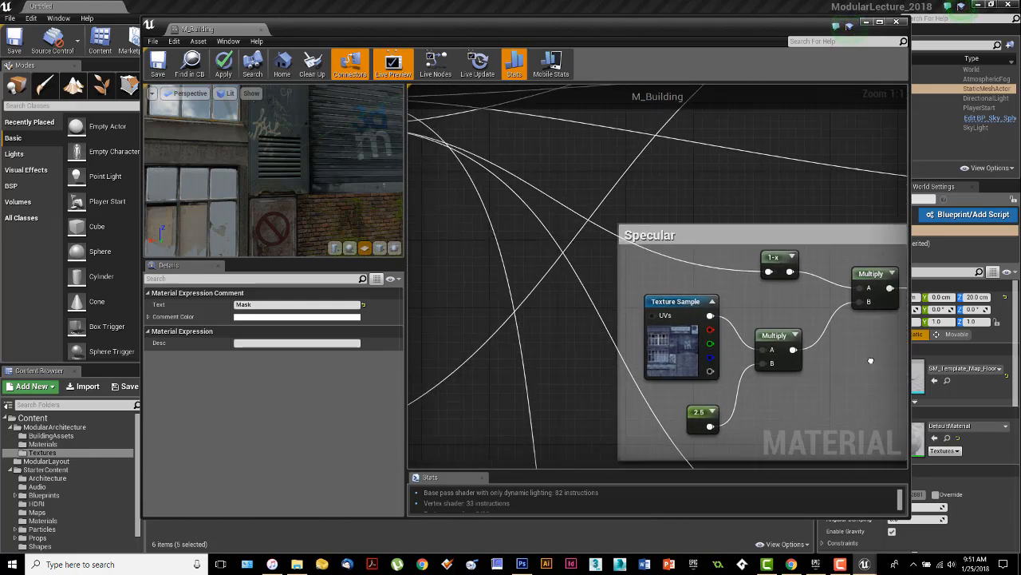
scroll(769, 371, "down", 4)
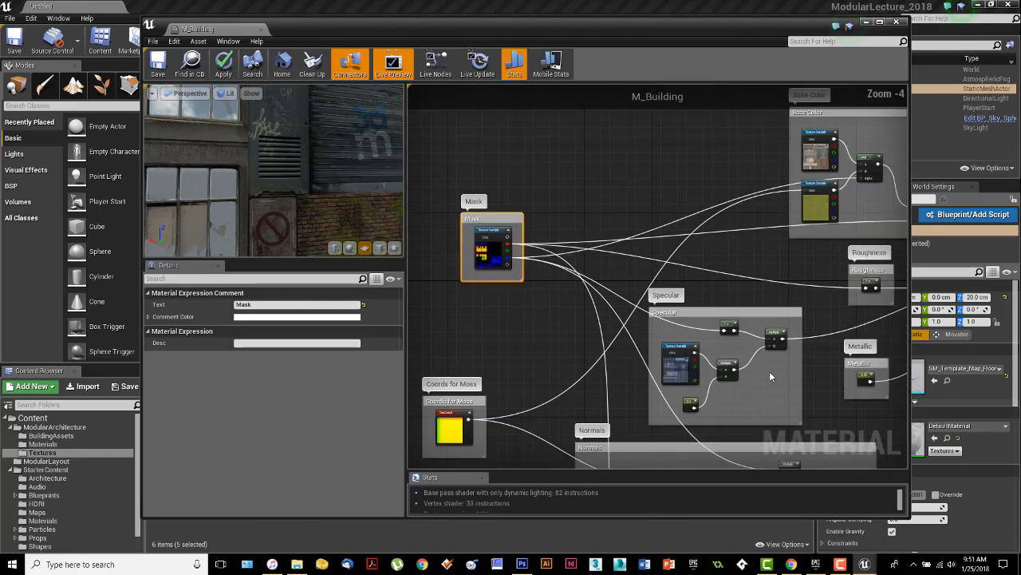
scroll(514, 305, "up", 4)
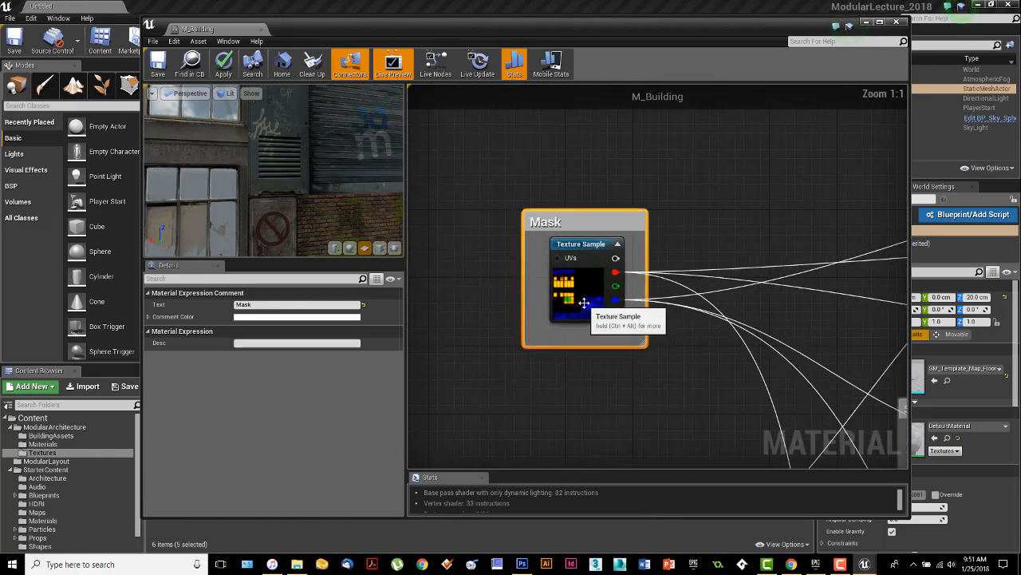
right_click_drag(616, 297, 560, 295)
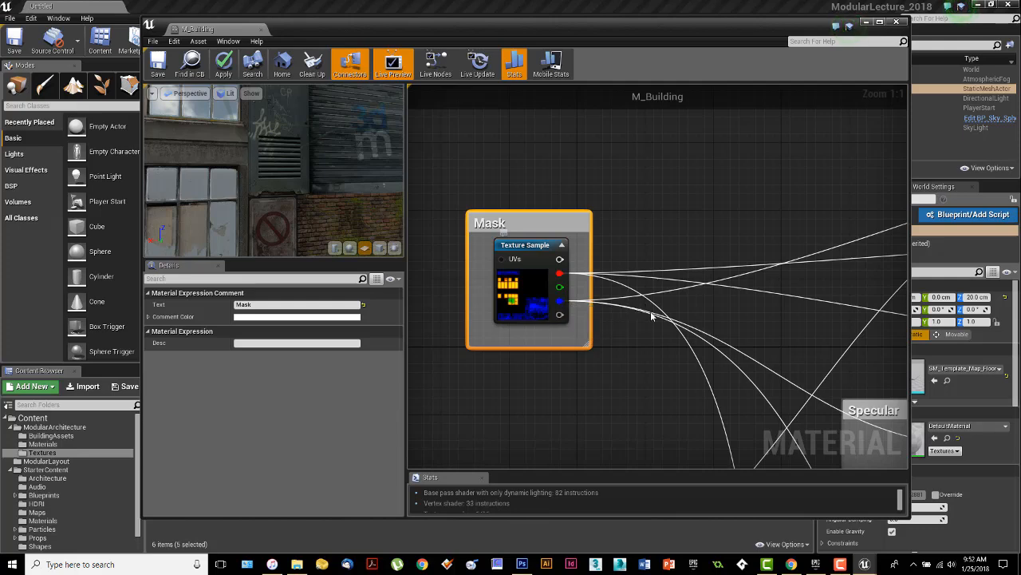
right_click_drag(601, 315, 518, 319)
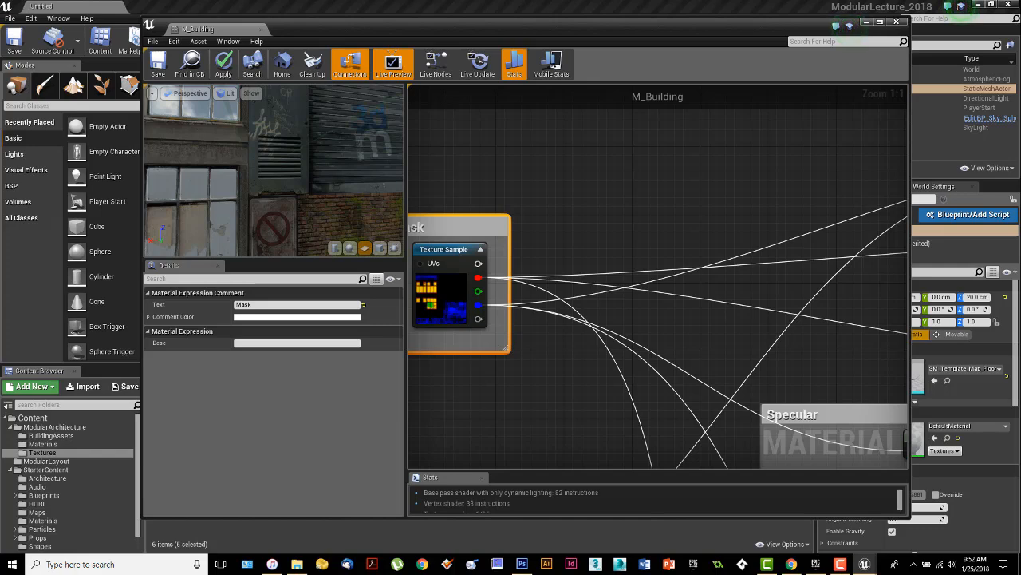
Step: Compare the mask wiring with the entire material map on the course page, and review the whole M_Building graph
left_click_drag(0, 84, 490, 51)
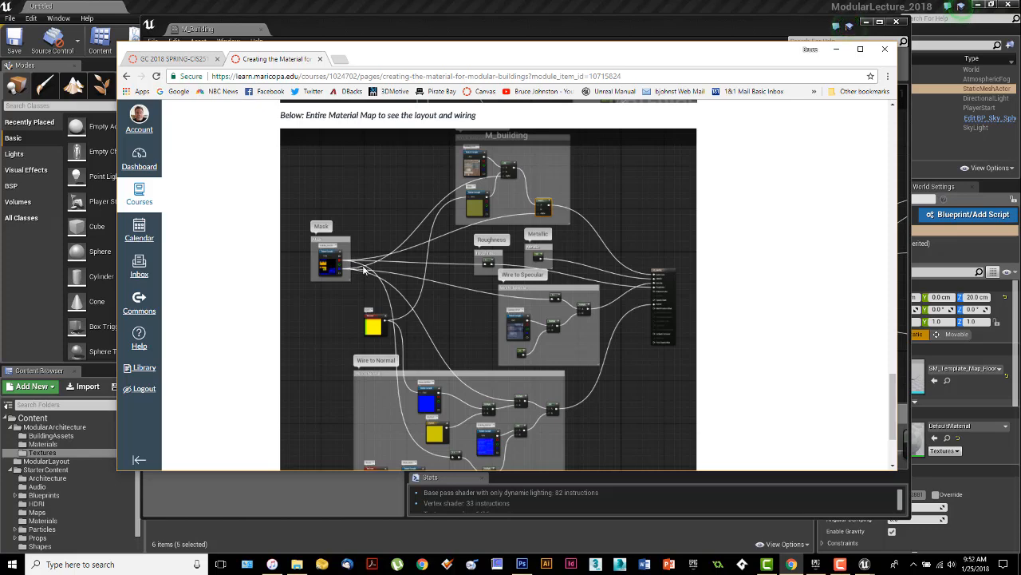
left_click(836, 50)
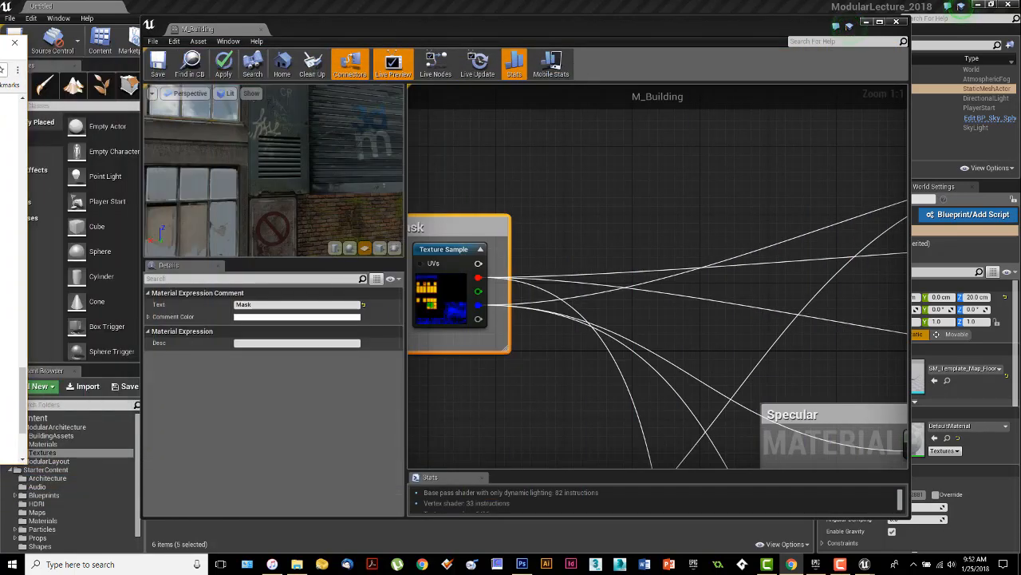
right_click_drag(626, 312, 625, 305)
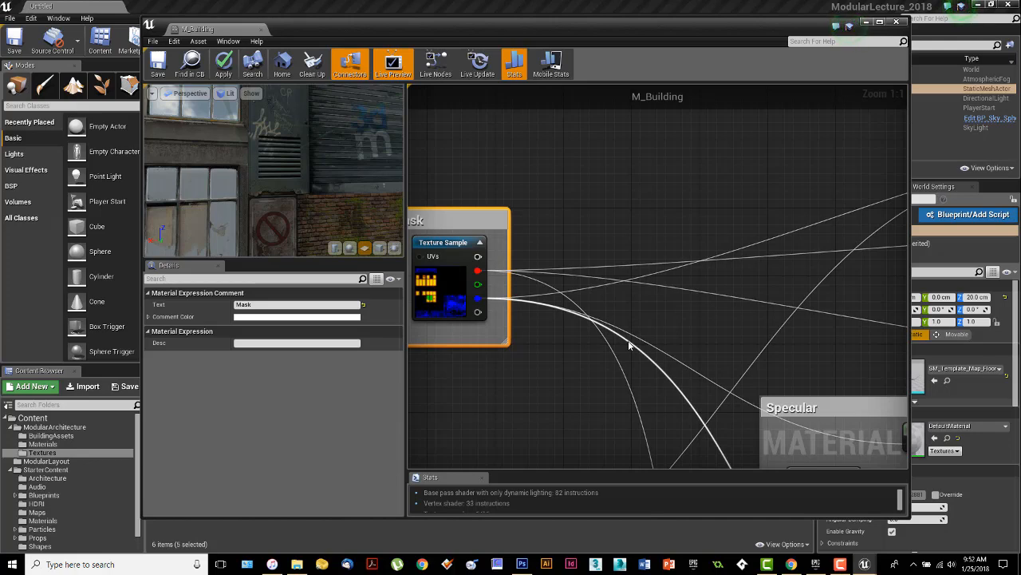
scroll(673, 303, "down", 3)
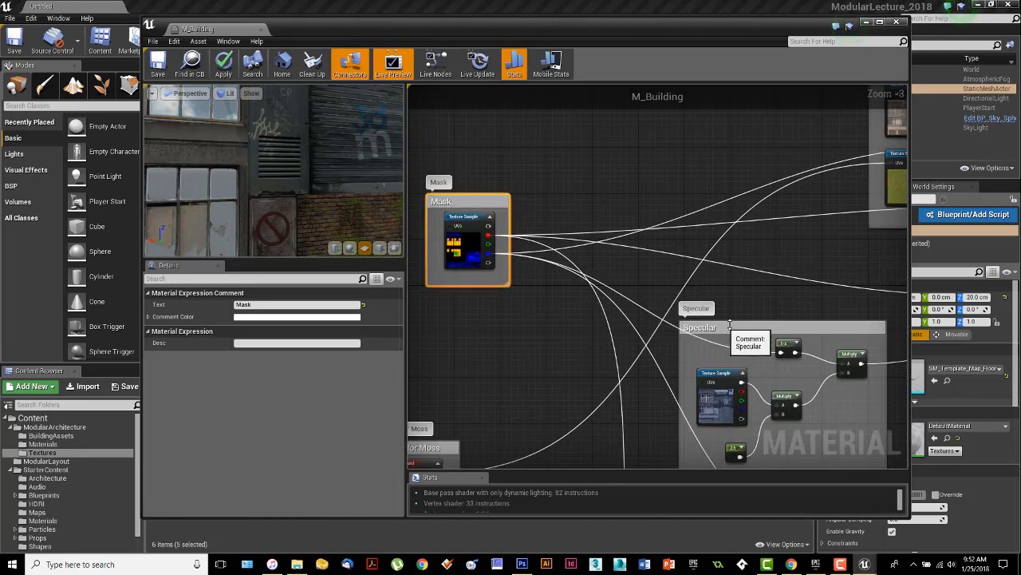
scroll(729, 324, "down", 3)
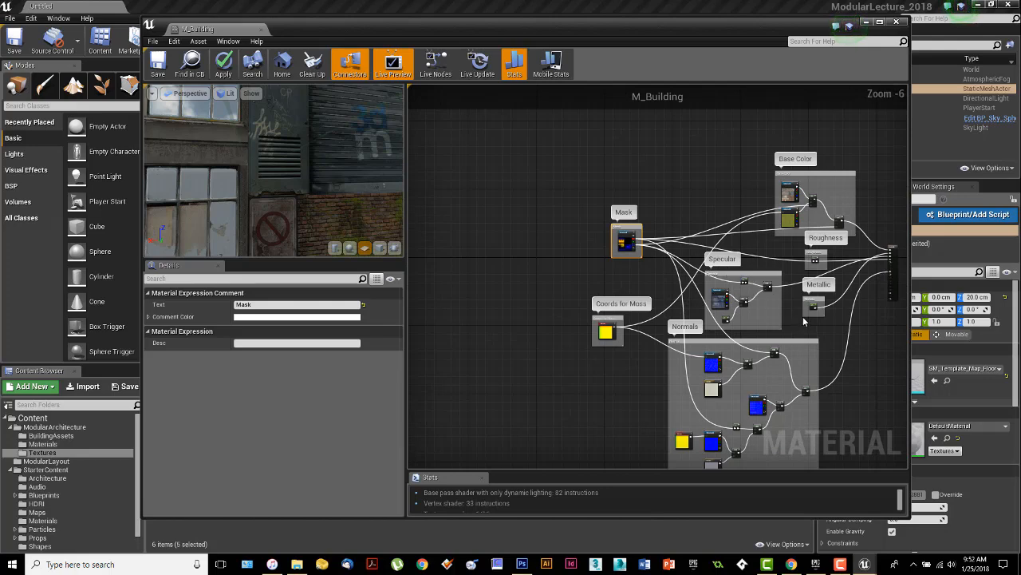
right_click_drag(805, 320, 704, 281)
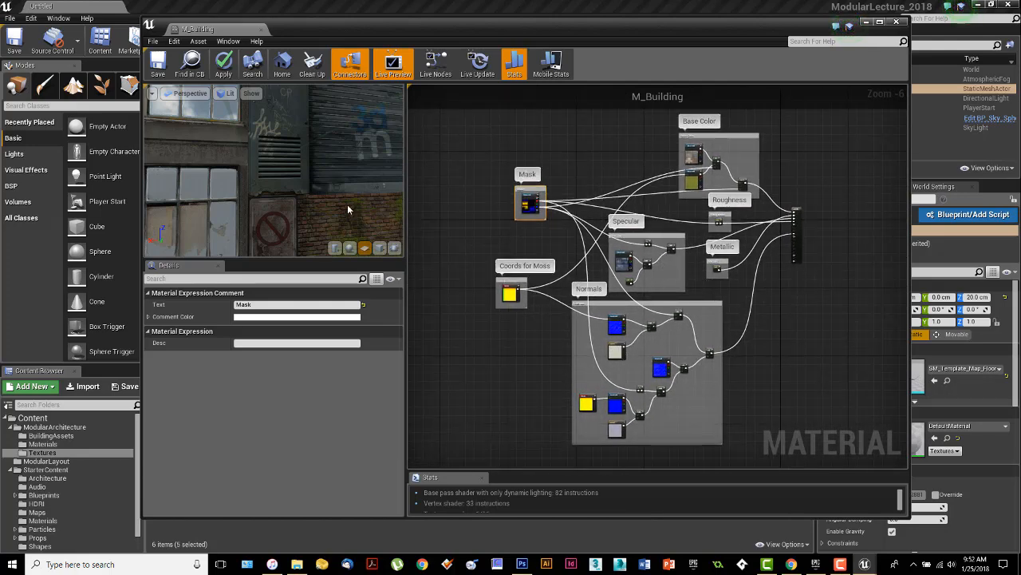
Step: Apply the changes to M_Building and close its editor, and select the material in ModularArchitecture's Materials folder
mouse_move(348, 204)
left_mouse_down()
mouse_move(373, 203)
mouse_move(351, 207)
left_mouse_up()
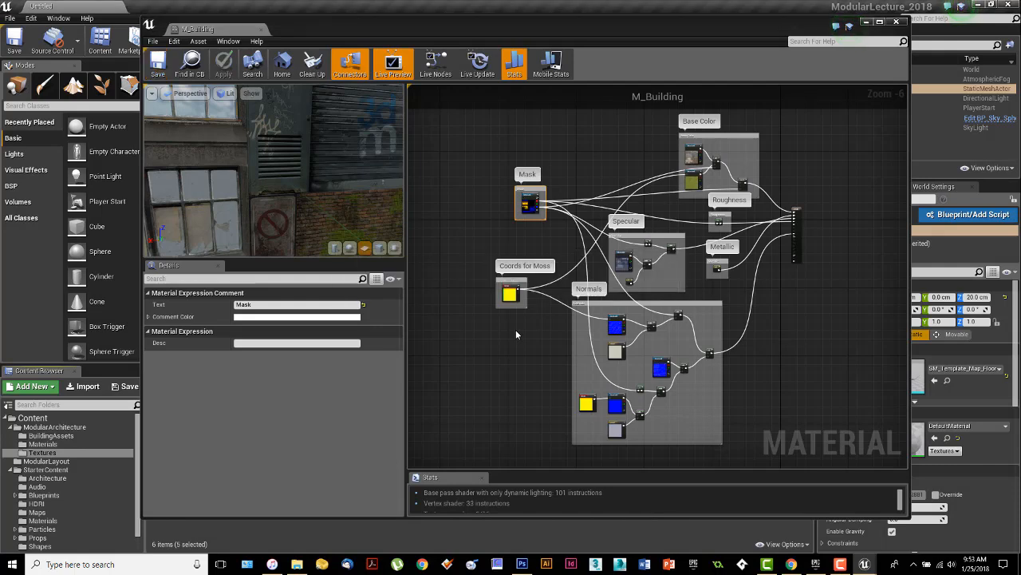
left_click(896, 22)
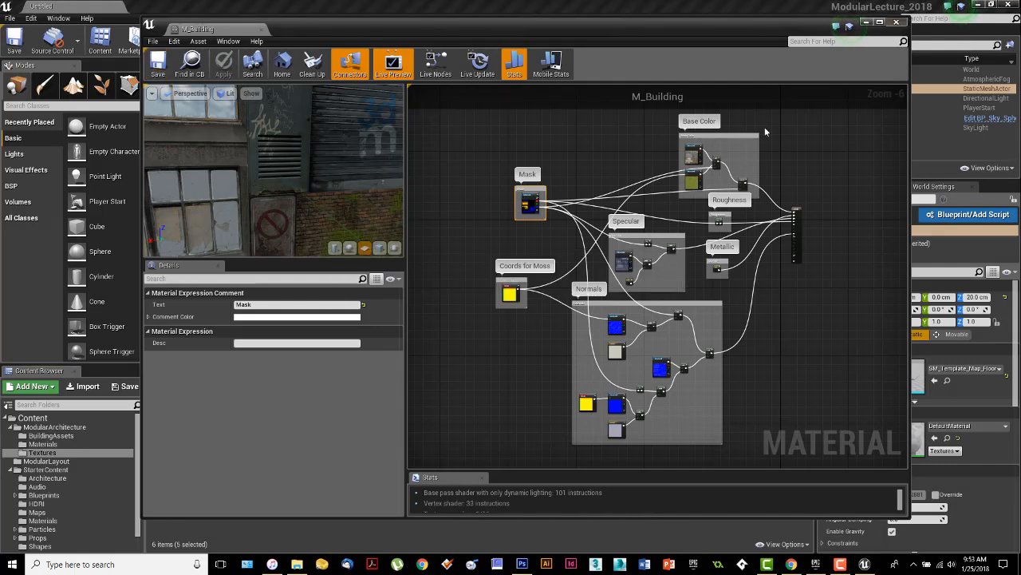
left_click(56, 443)
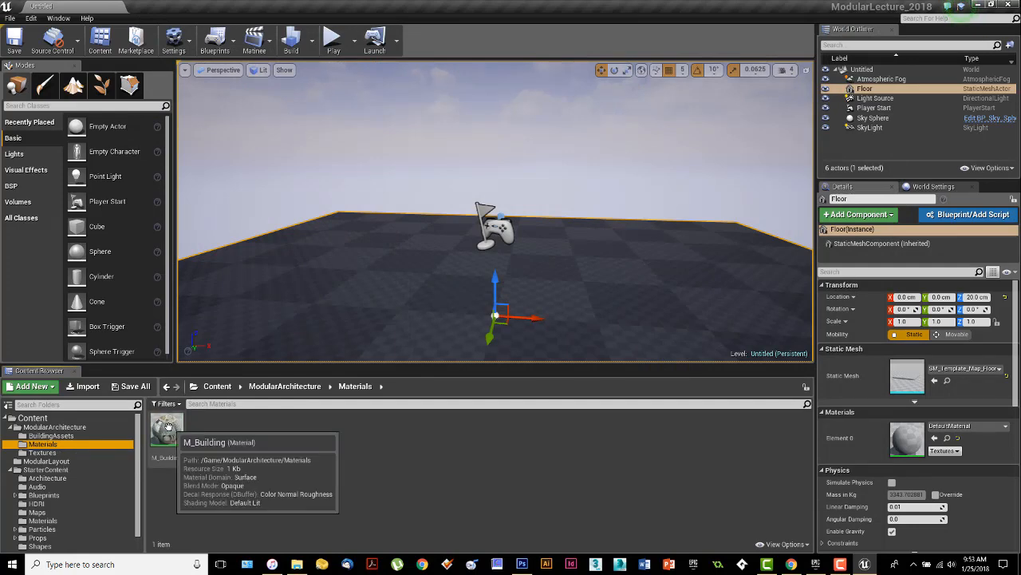
left_click(166, 427)
Step: Open the FINAL_to_size_2018_window_3 mesh from the BuildingAssets folder and inspect its untextured front
left_click(69, 436)
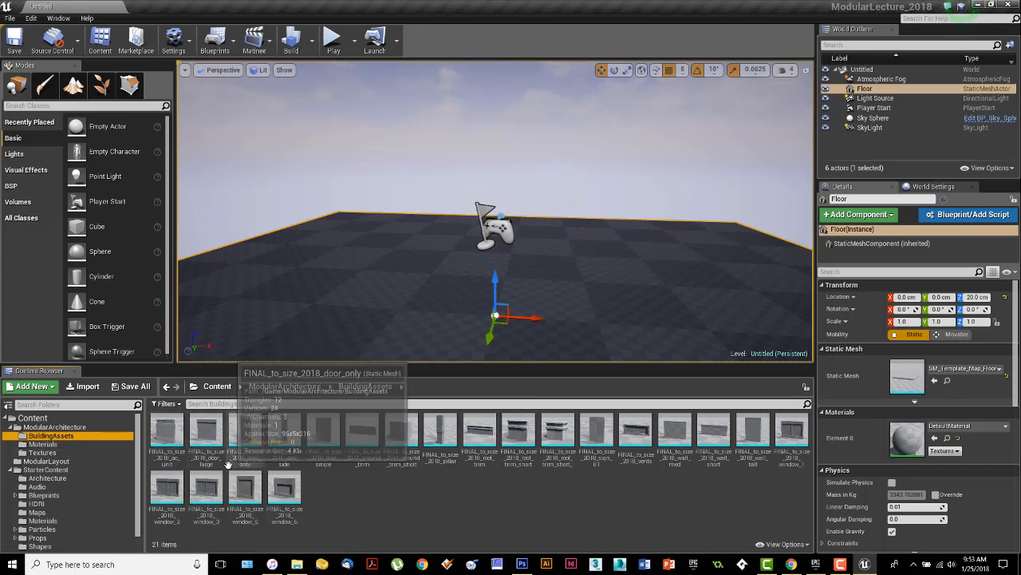
double_click(206, 483)
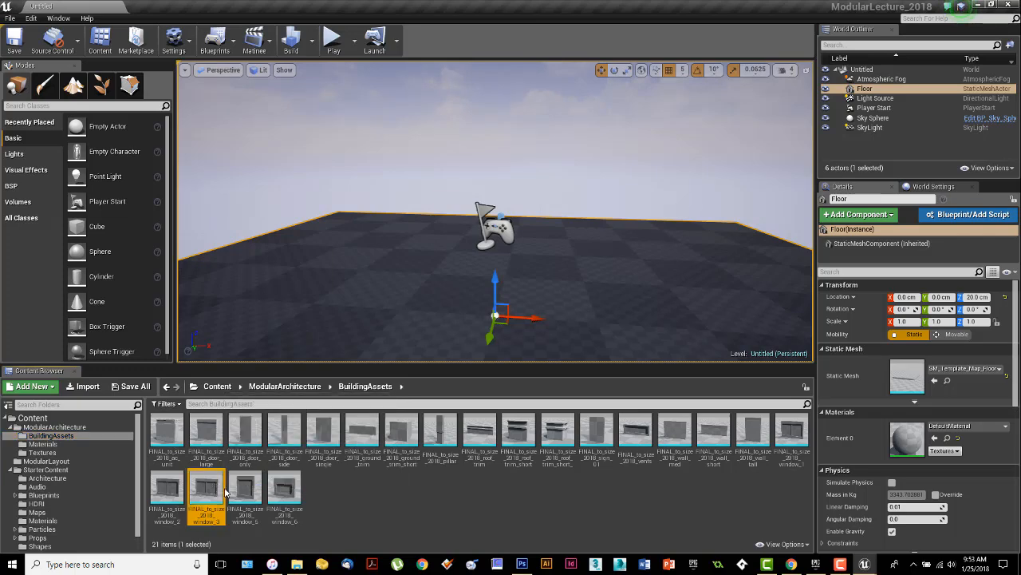
left_click_drag(405, 303, 431, 305)
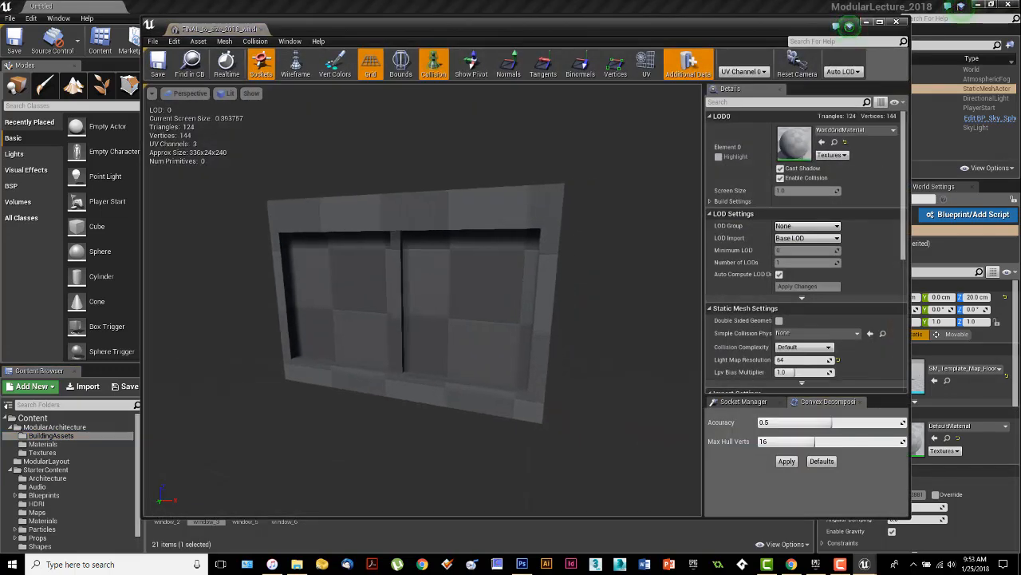
middle_click_drag(239, 410, 207, 421)
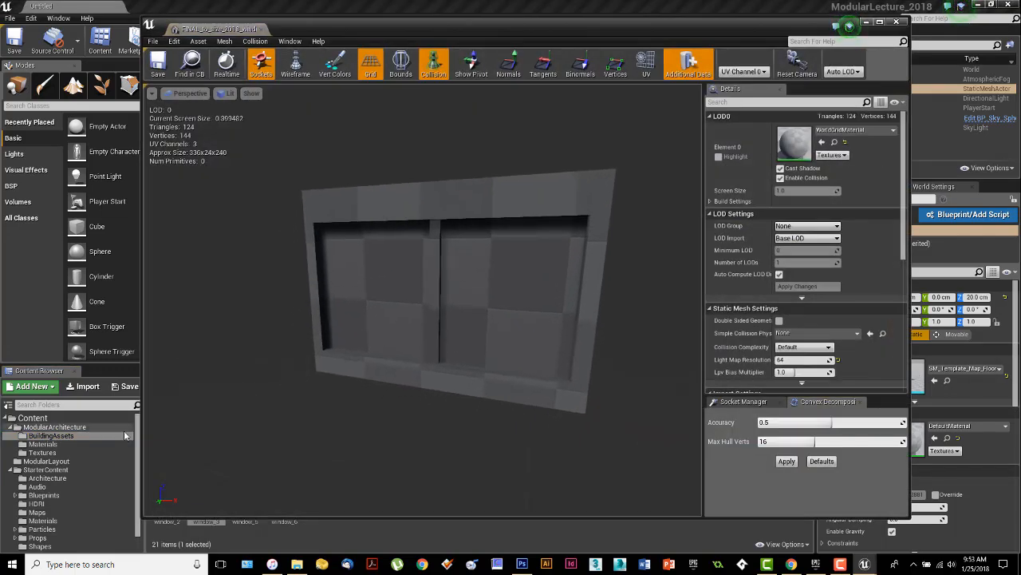
Step: Shorten the mesh editor window, select M_Building in ModularArchitecture's Materials folder, and enlarge the asset thumbnails slightly
left_click(56, 445)
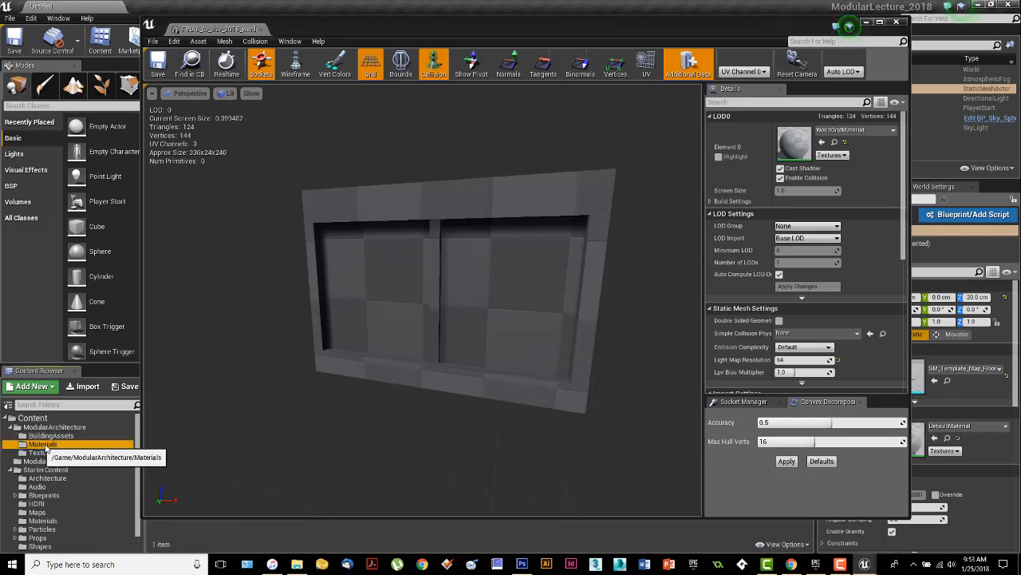
left_click_drag(418, 518, 399, 444)
left_click(166, 457)
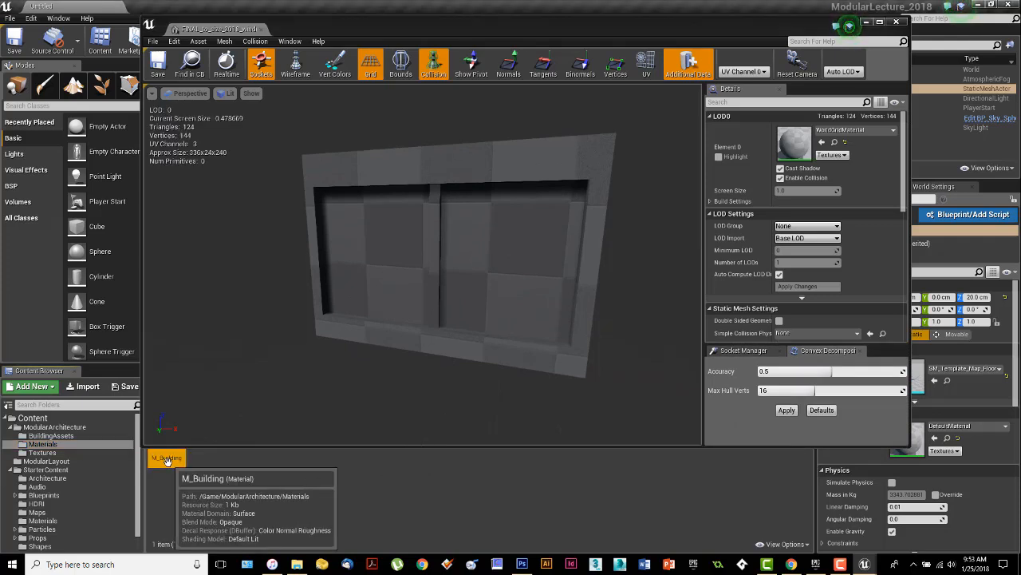
left_click(793, 549)
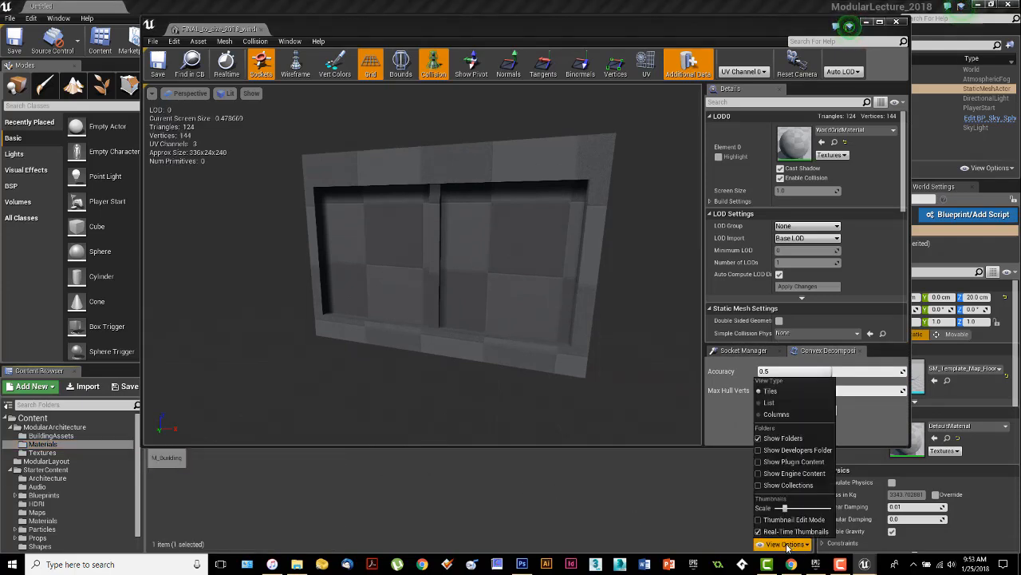
left_click_drag(786, 507, 790, 508)
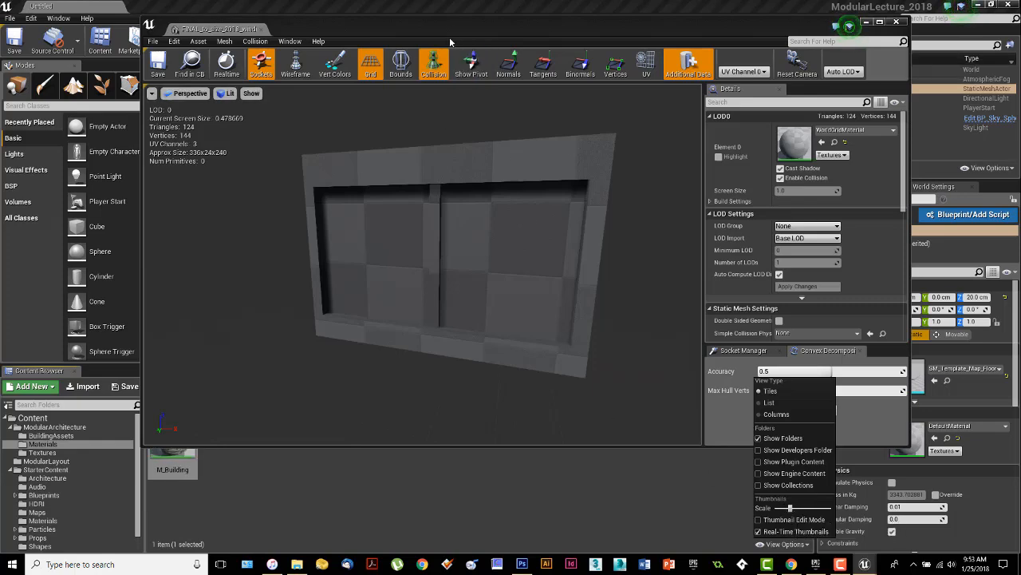
Step: Move the mesh editor aside and assign the selected M_Building material to Element 0 of the window mesh
left_click_drag(447, 30, 542, 71)
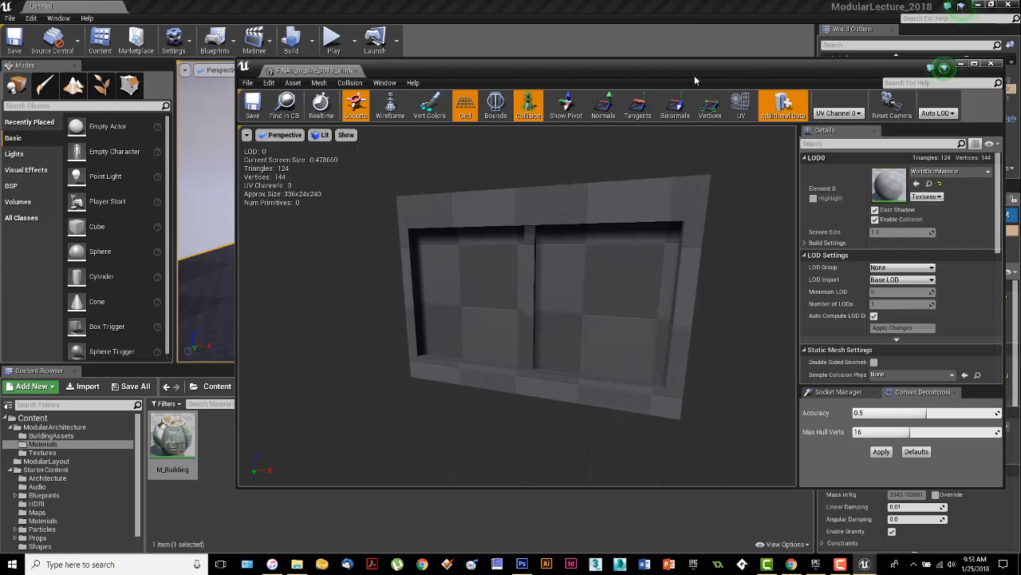
mouse_move(687, 75)
left_mouse_down()
mouse_move(674, 84)
mouse_move(677, 77)
left_mouse_up()
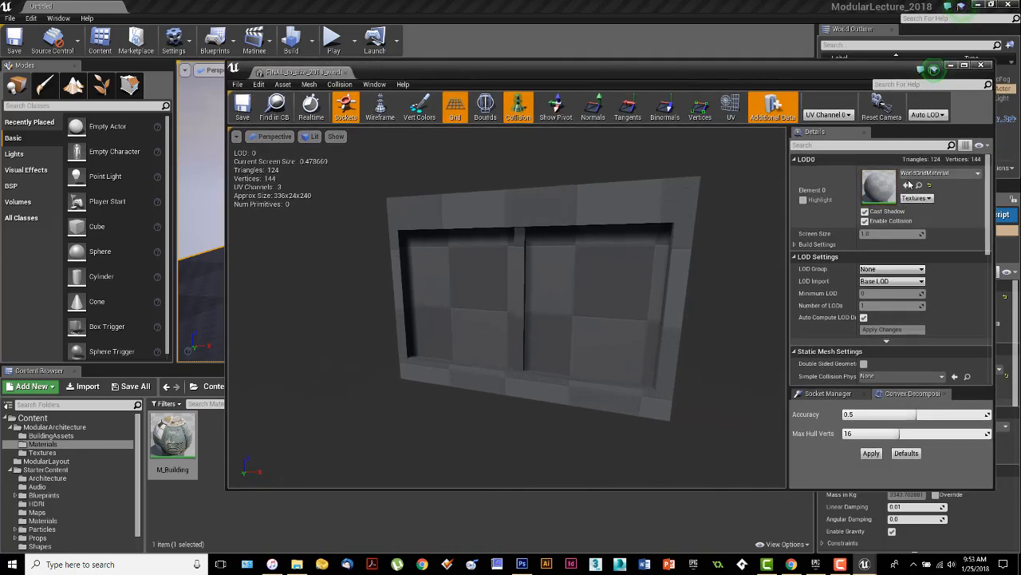
left_click(907, 185)
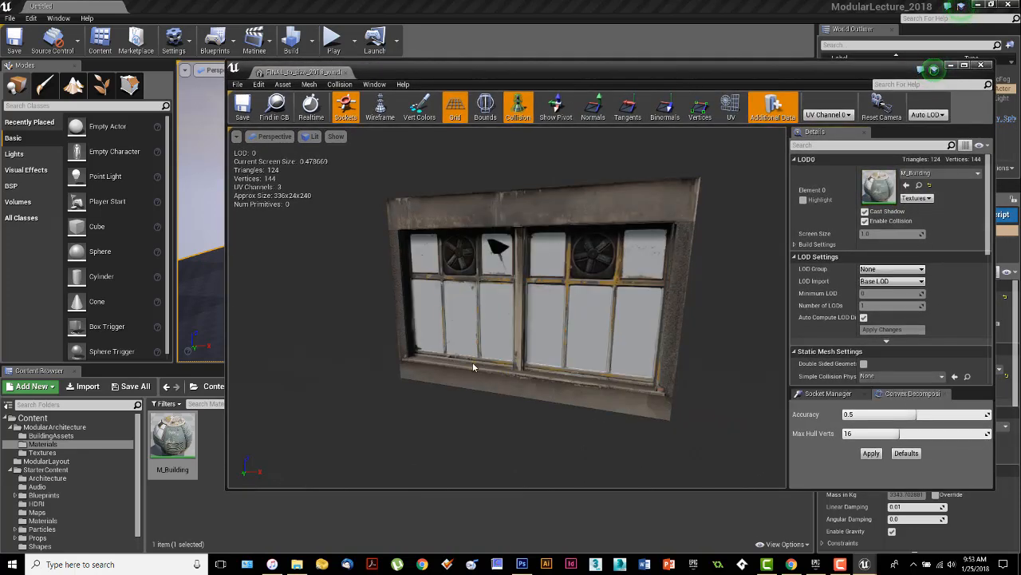
Step: Inspect the textured window mesh up close, including its sill, frame and glass, and as a whole
left_click_drag(482, 347, 515, 351)
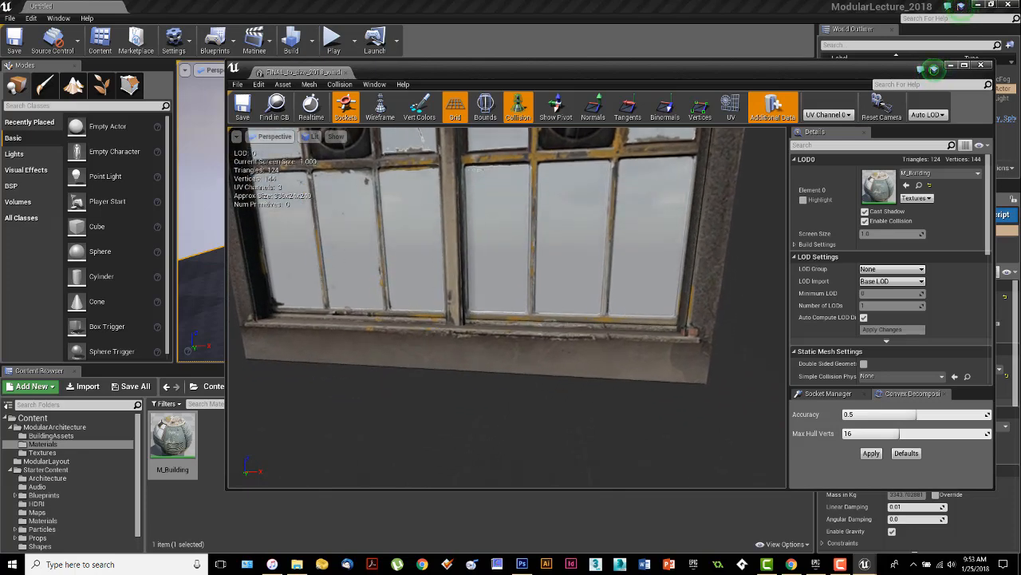
right_click_drag(515, 351, 490, 307)
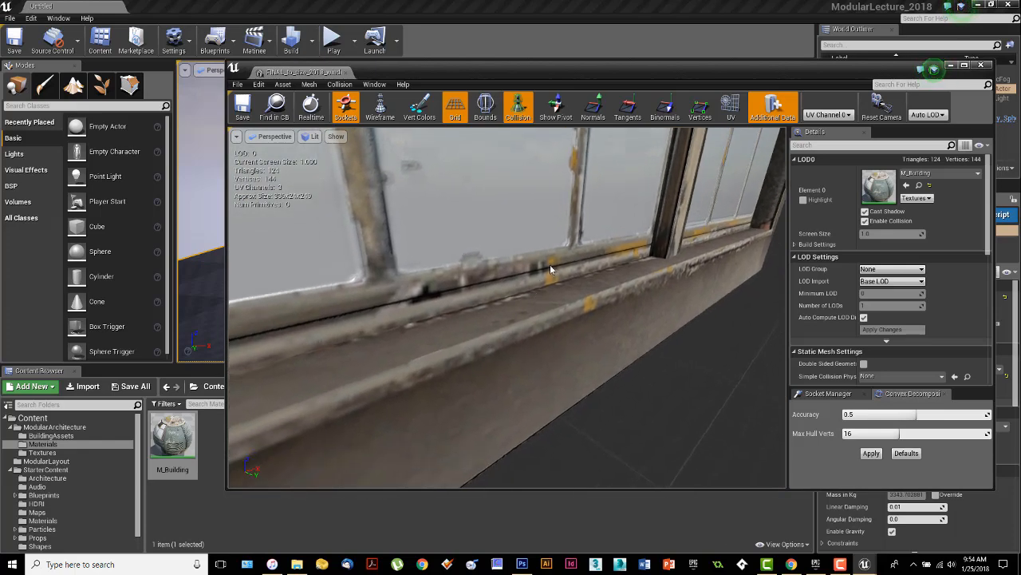
mouse_move(551, 269)
right_mouse_down()
mouse_move(576, 261)
mouse_move(502, 236)
mouse_move(551, 269)
right_mouse_up()
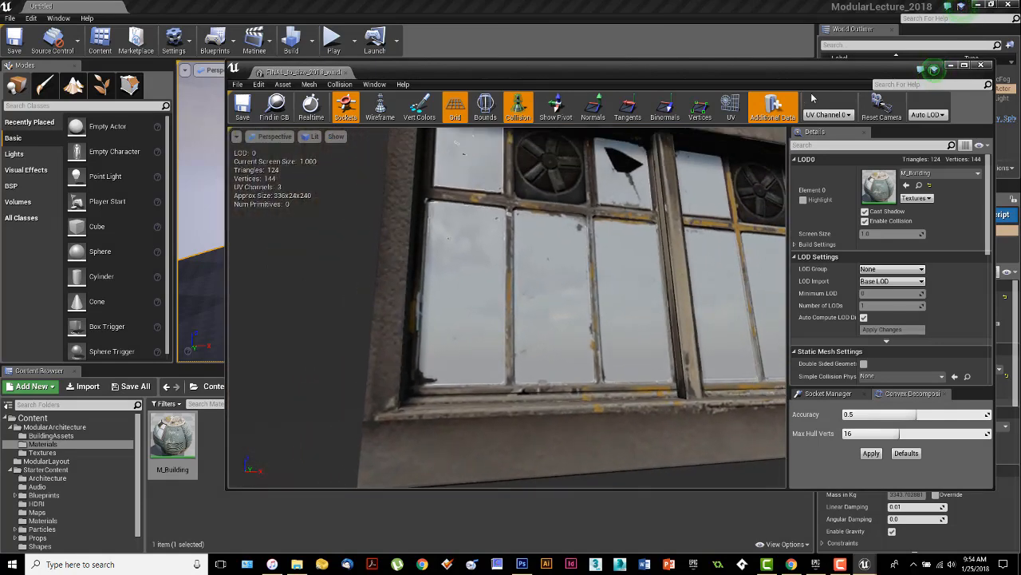
scroll(624, 295, "down", 10)
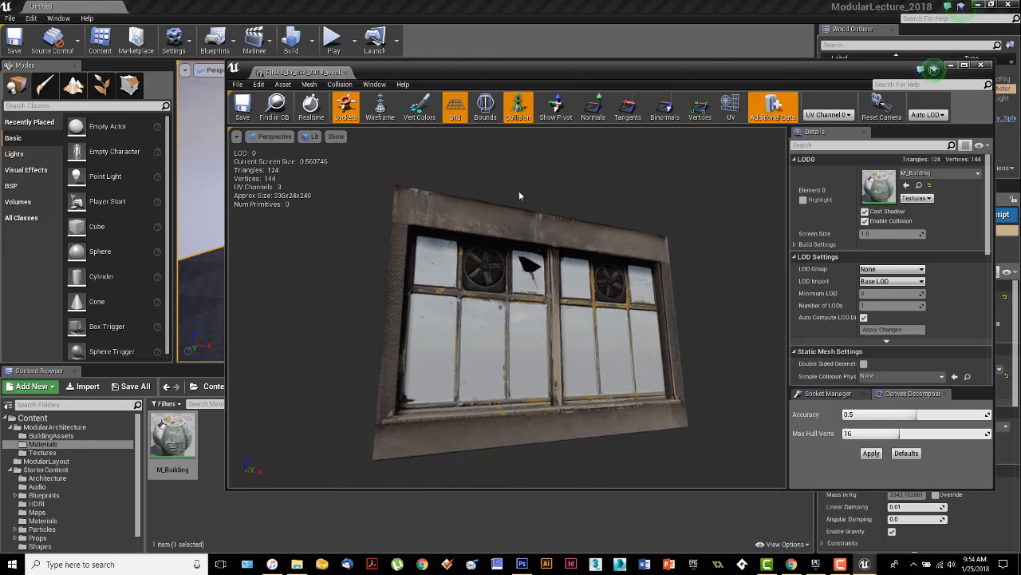
Step: Add a box simplified collision to the window mesh and close its mesh editor
left_click(339, 84)
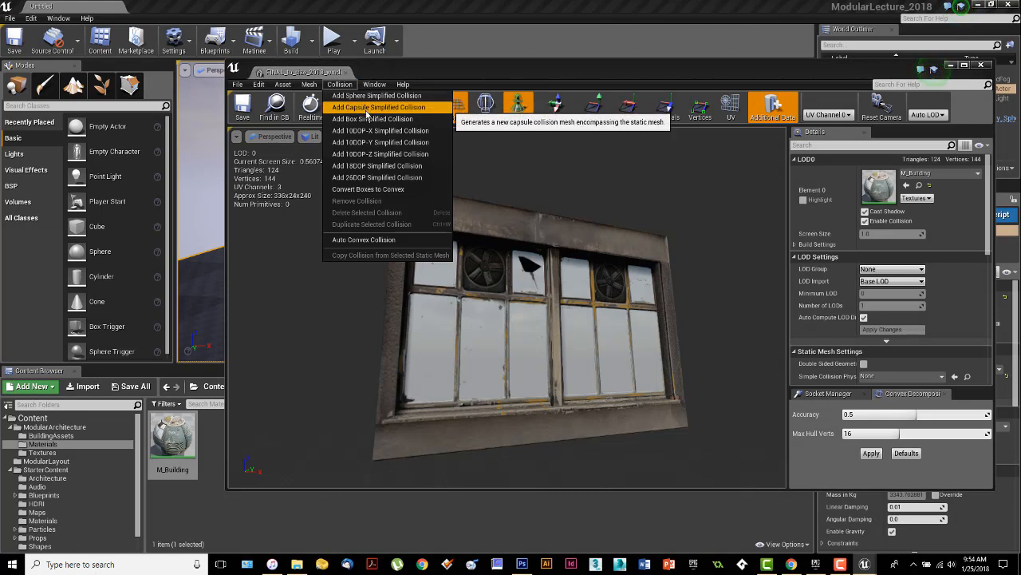
left_click(369, 119)
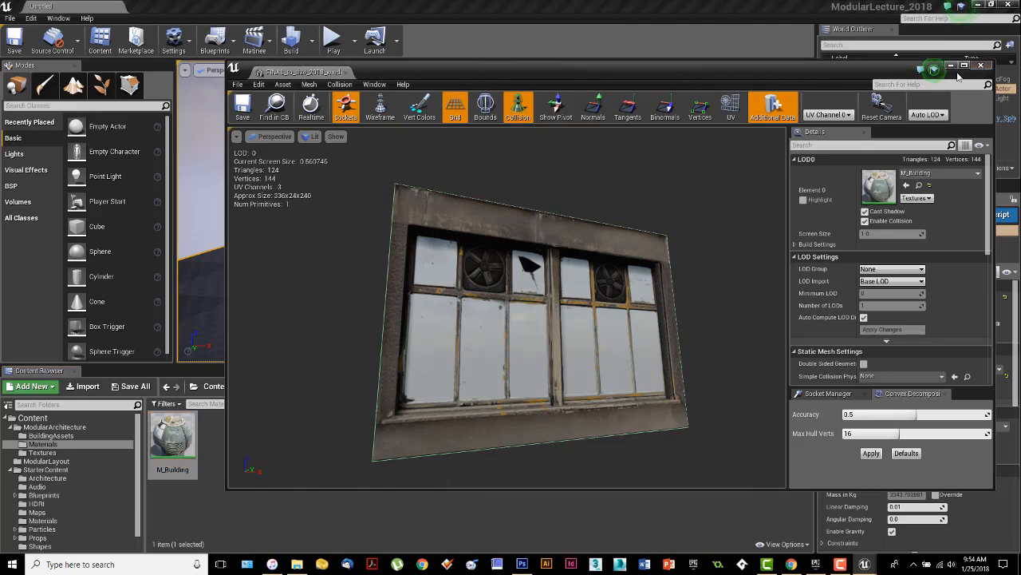
left_click(984, 69)
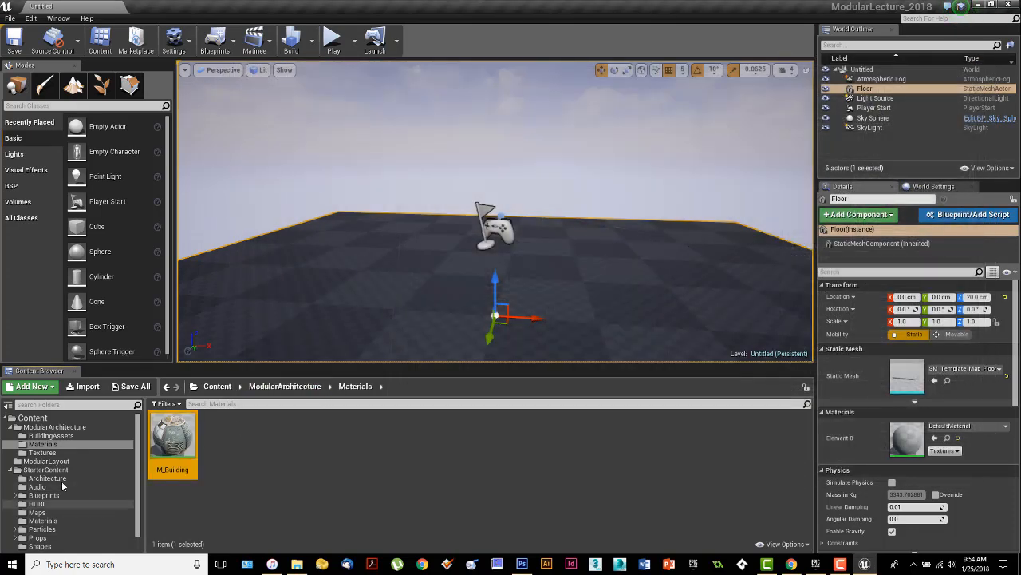
Step: Open the FINAL_to_size_2018_door_single mesh from BuildingAssets and assign the M_Building material to its Element 0
left_click(51, 435)
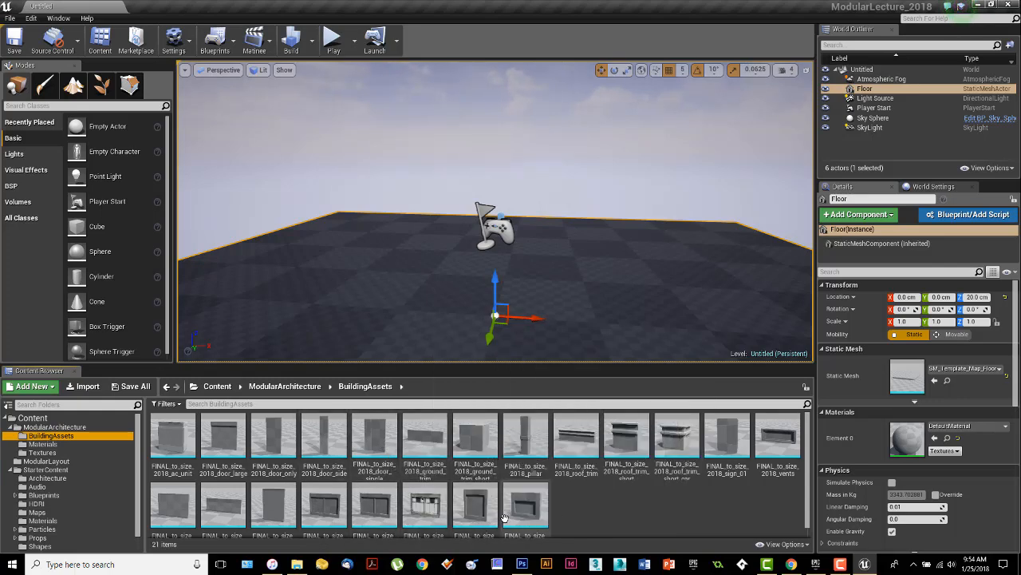
left_click(372, 442)
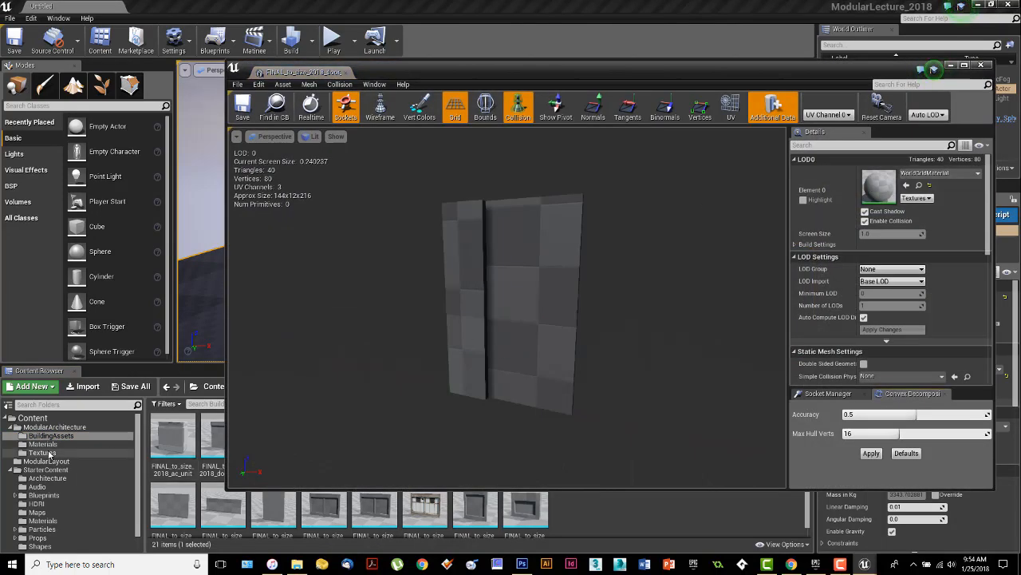
left_click(42, 443)
left_click(173, 439)
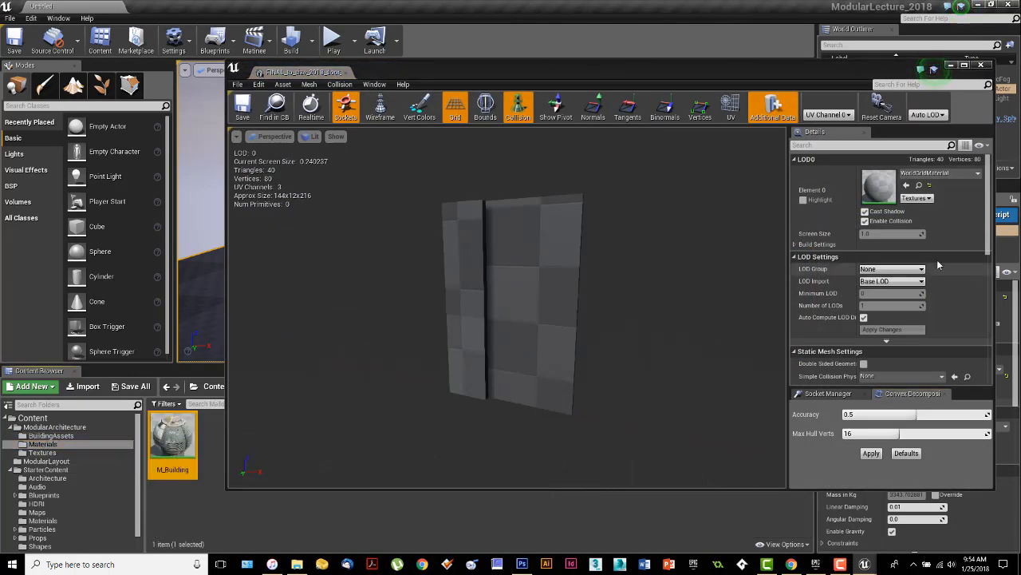
left_click(908, 185)
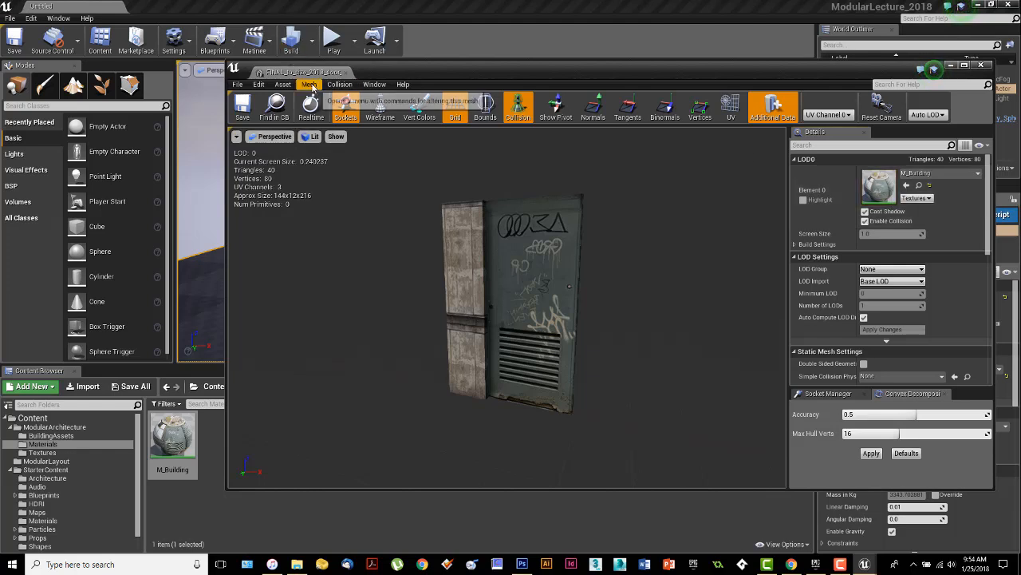
Step: Add a box simplified collision to the single door mesh, check it in the preview, and close the mesh editor
left_click(339, 84)
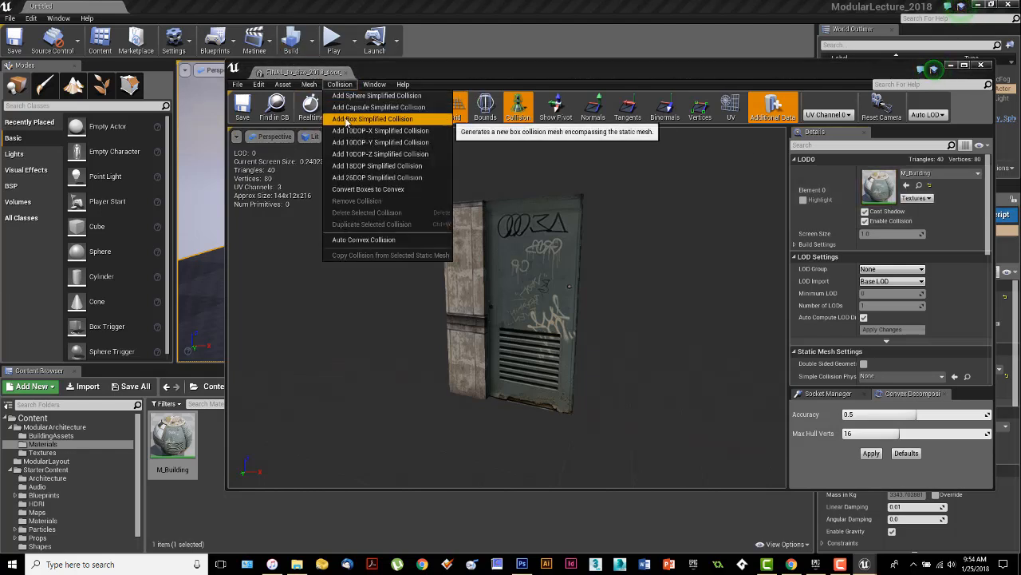
left_click(346, 119)
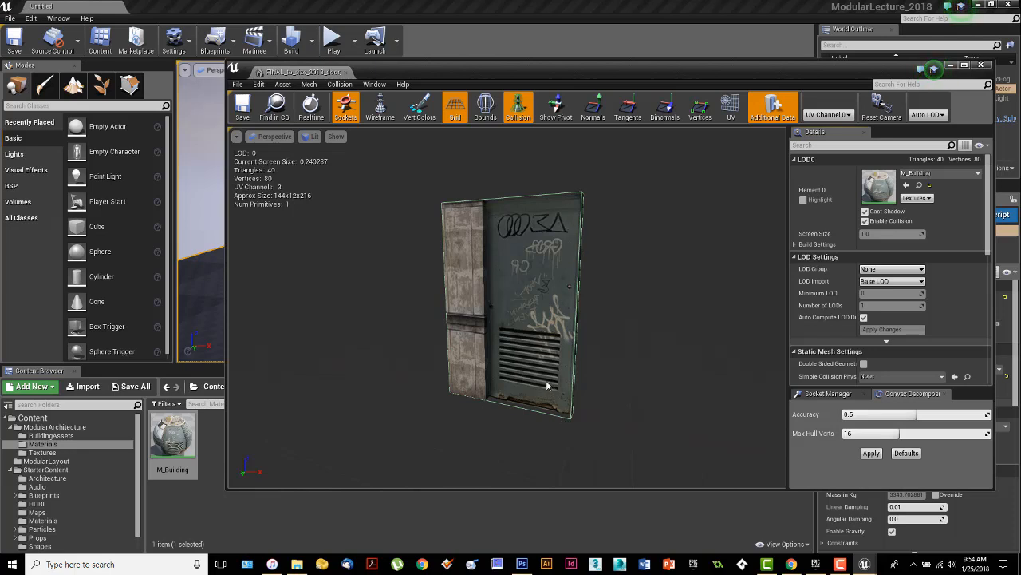
right_click_drag(504, 331, 539, 311)
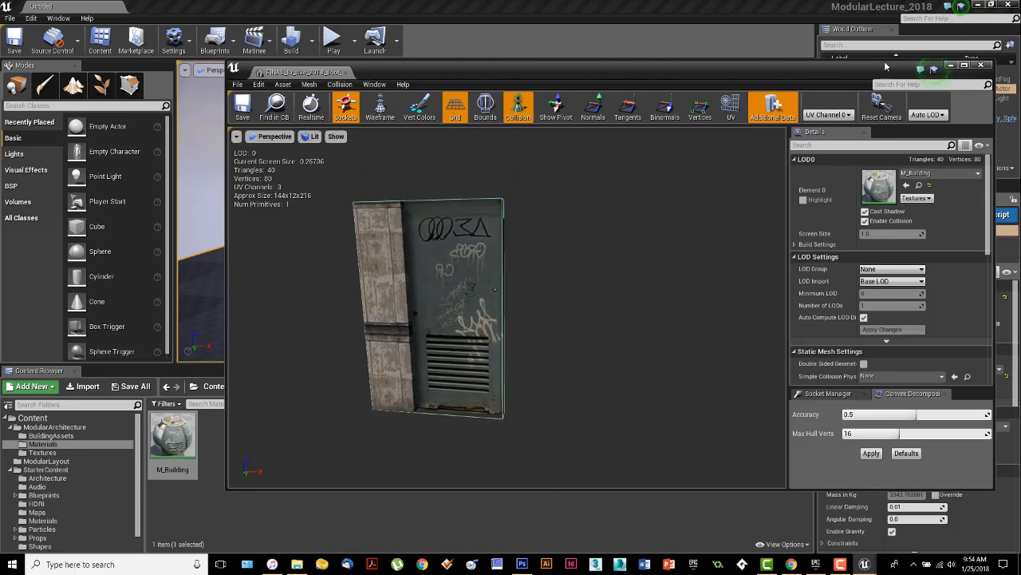
left_click(981, 64)
Step: Open the FINAL_to_size_2018_door_side mesh from BuildingAssets, assign M_Building to Element 0, then save and close it
left_click(75, 437)
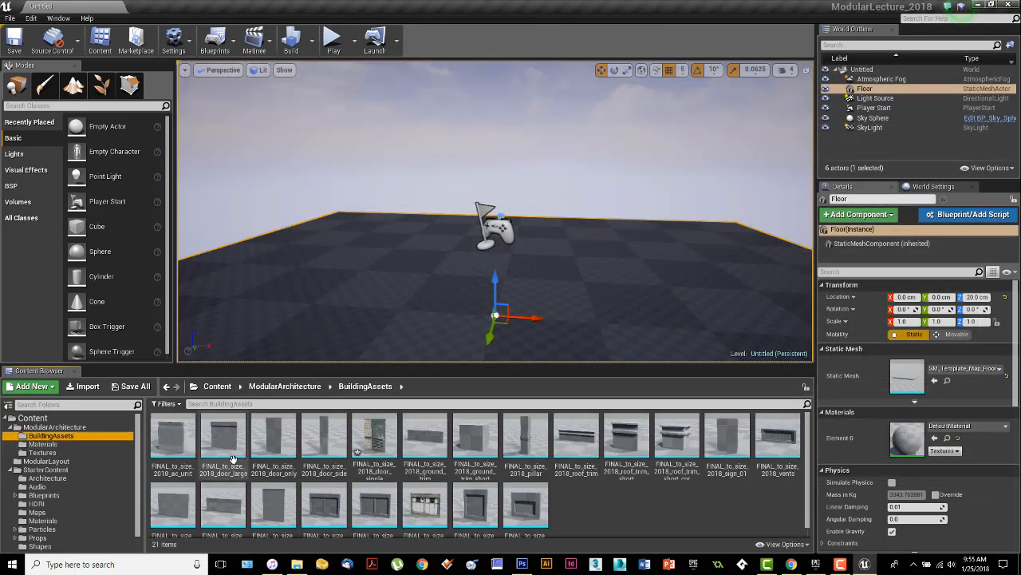
double_click(320, 439)
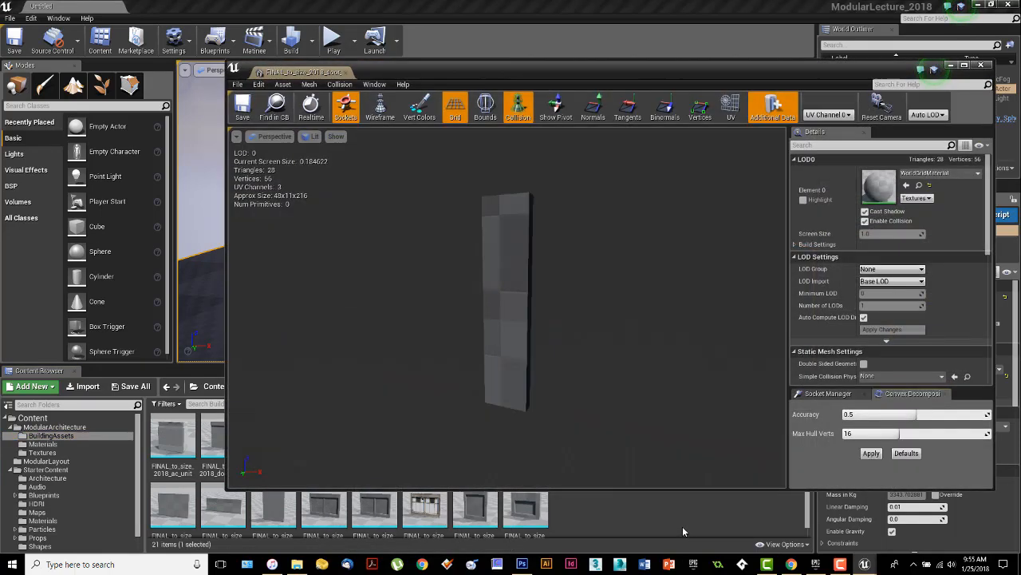
left_click(43, 444)
left_click(906, 185)
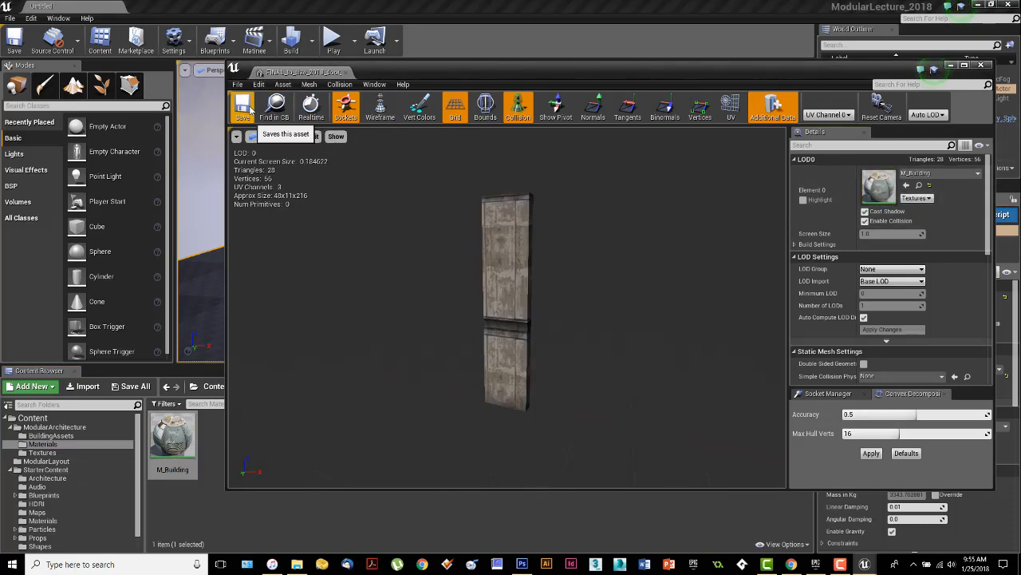
left_click(245, 109)
left_click(984, 66)
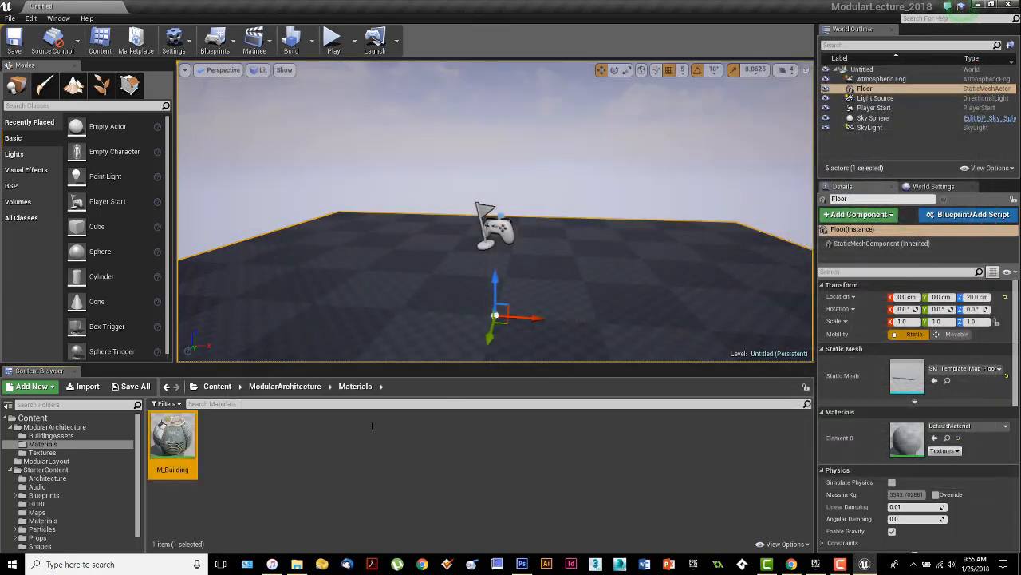
Step: Open the FINAL_to_size_2018_door_only mesh from BuildingAssets, assign M_Building to Element 0, then save and close it
left_click(51, 435)
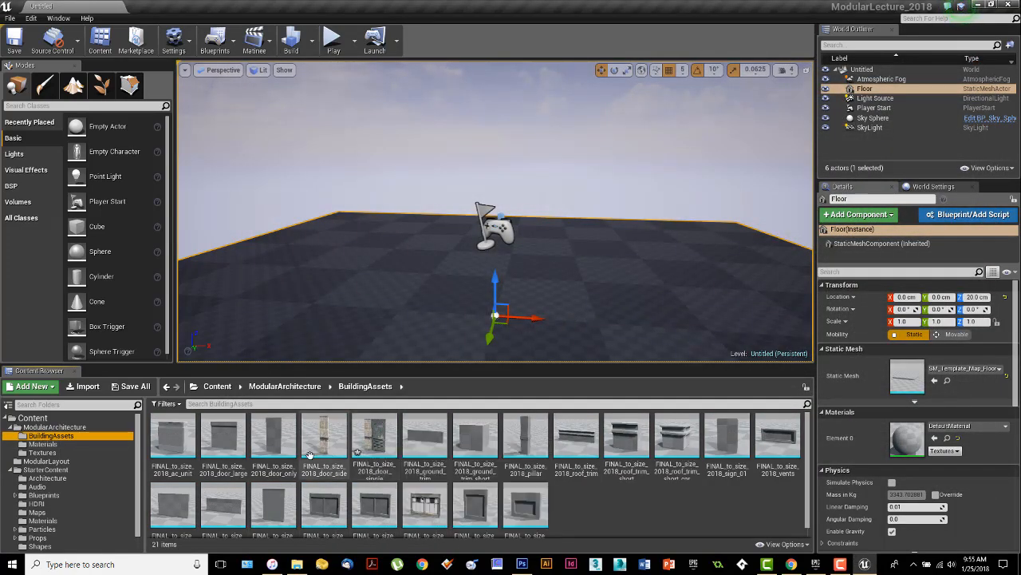
left_click(274, 444)
double_click(274, 443)
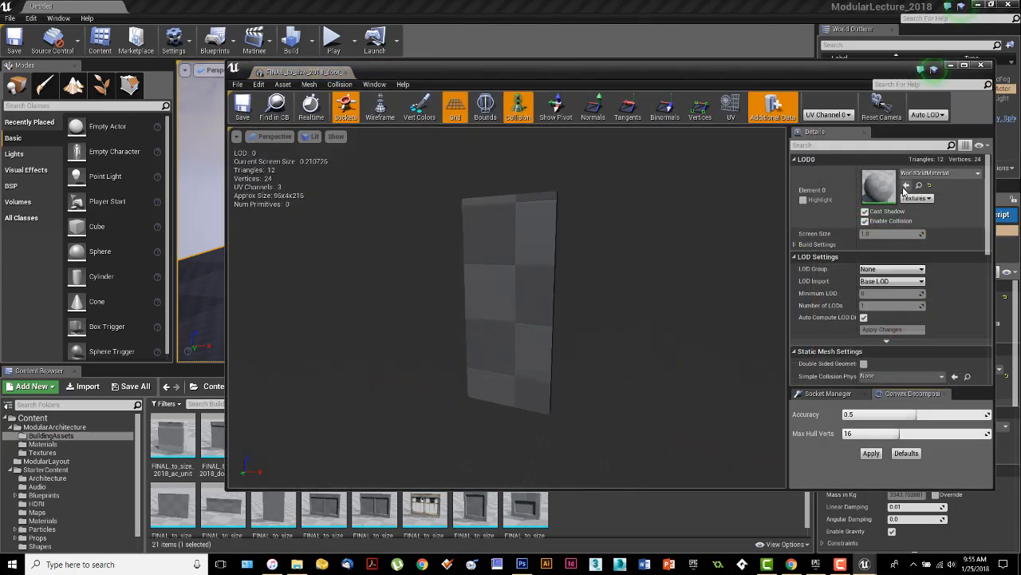
left_click(42, 444)
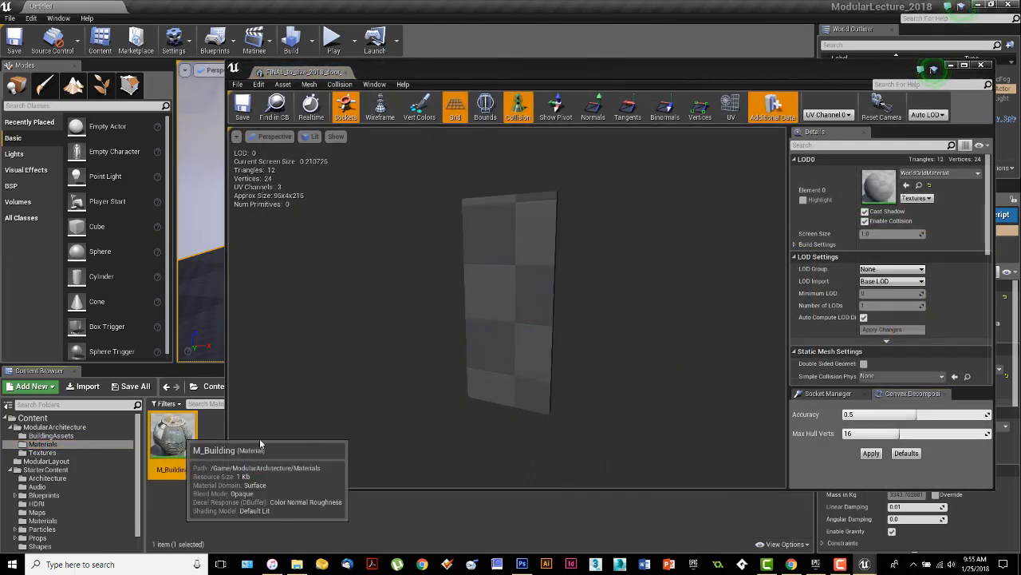
left_click_drag(173, 438, 906, 186)
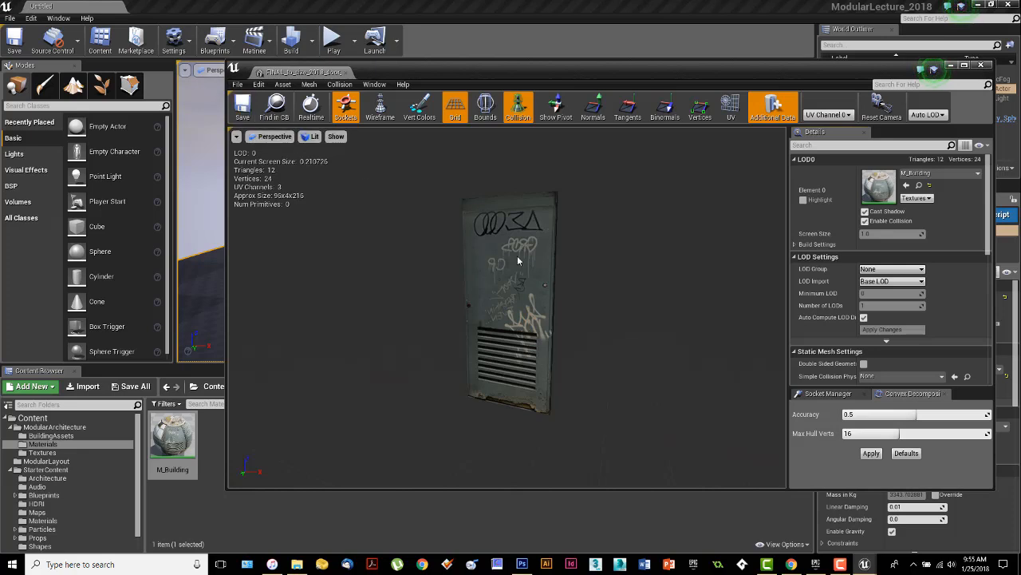
left_click(242, 108)
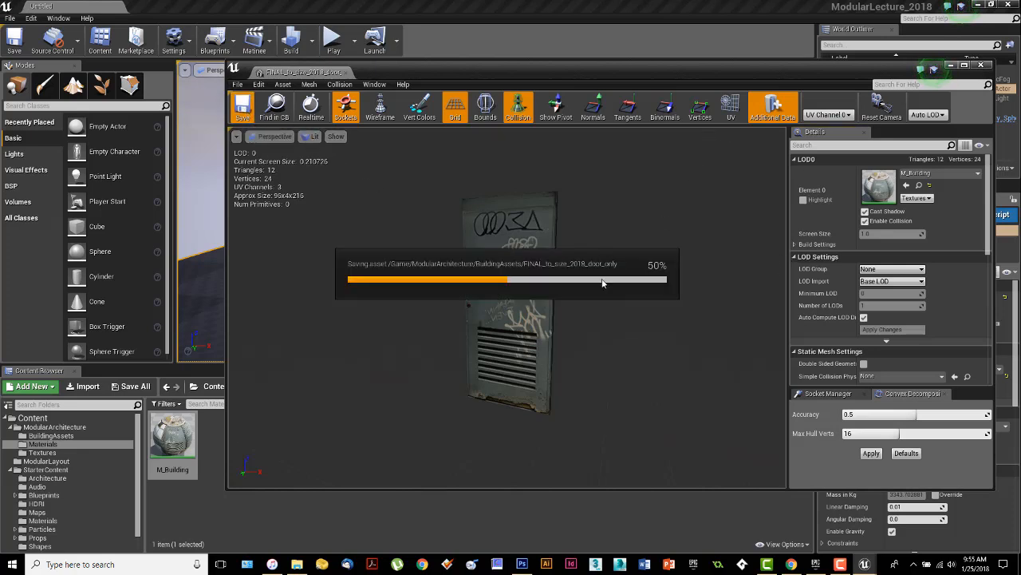
left_click(984, 67)
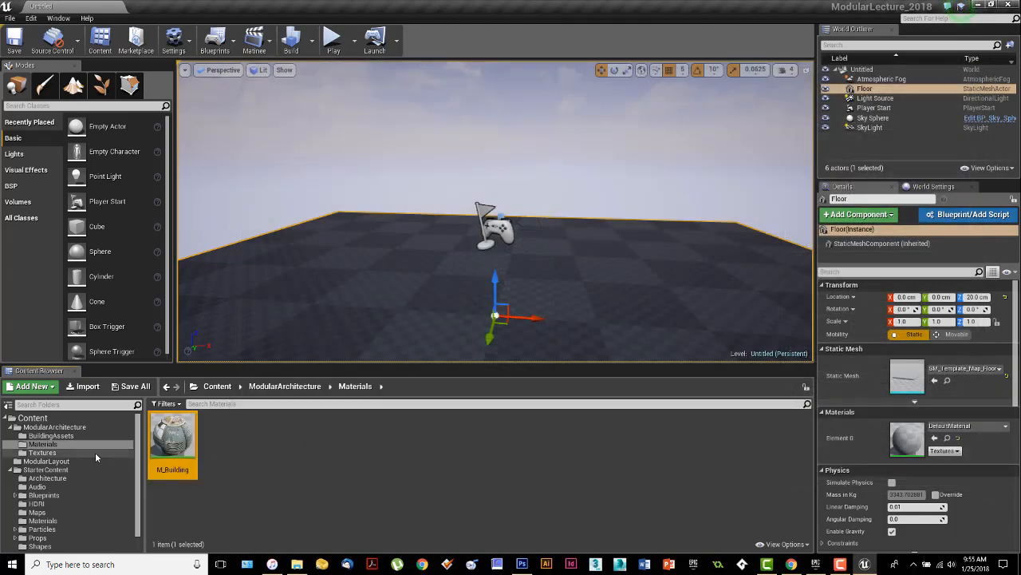
Step: Return to the BuildingAssets folder and check the door_side and door_only meshes, leaving door_only selected
left_click(46, 452)
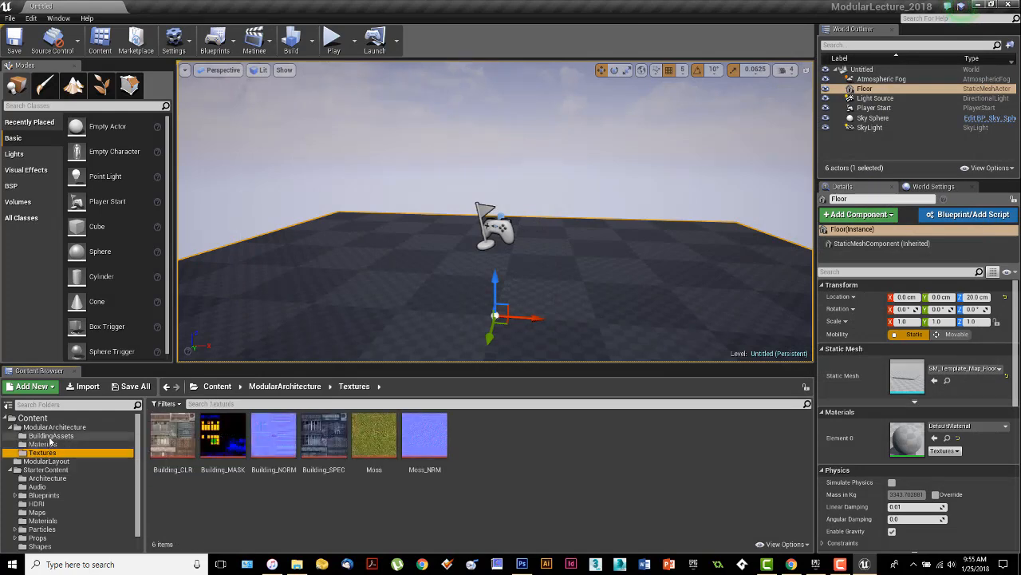
left_click(51, 435)
left_click(328, 447)
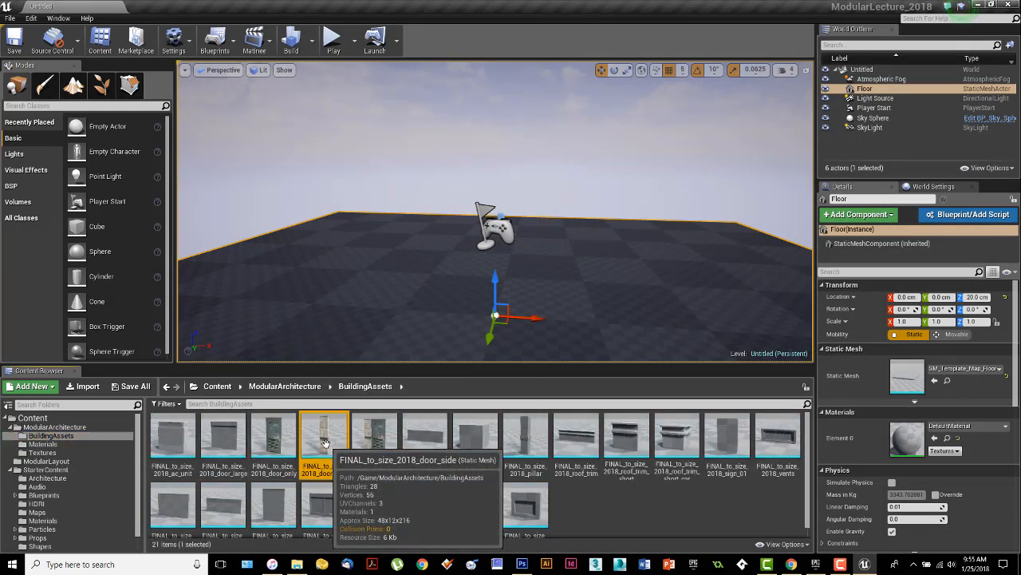
left_click(275, 439)
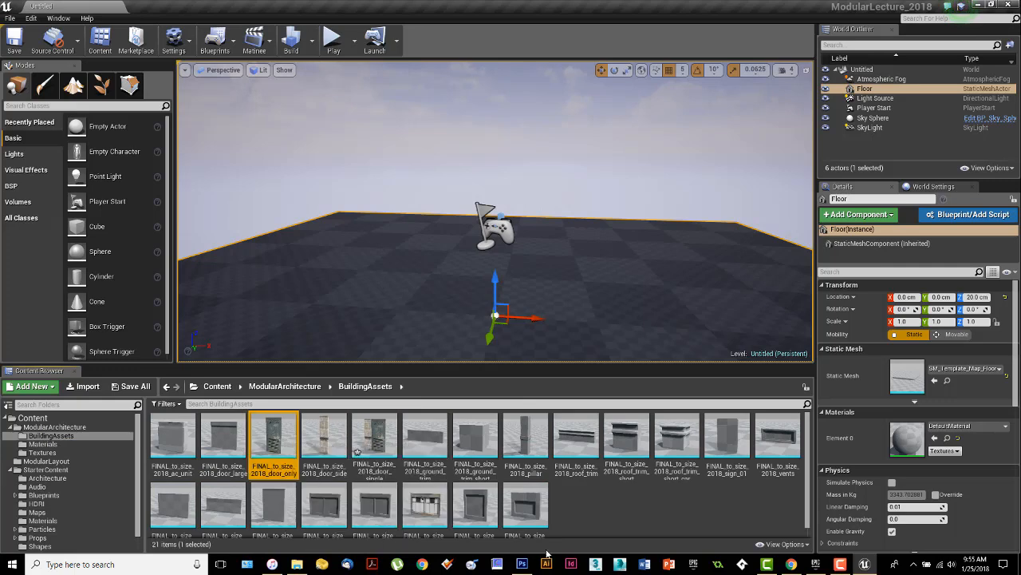